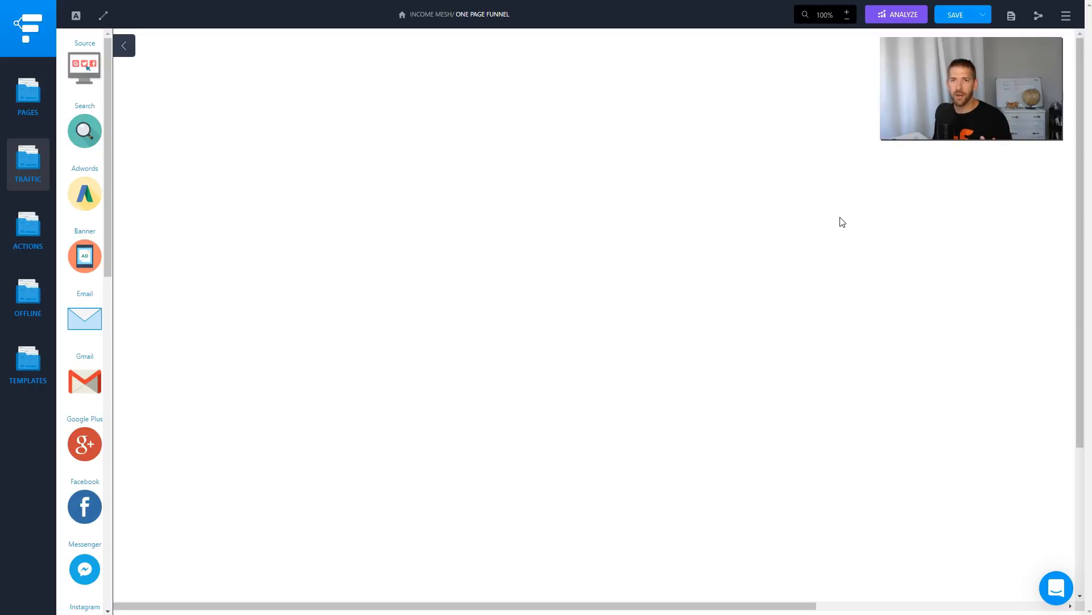
Open the SamCart website in a new browser tab and go to its pricing page.
key("ctrl+t")
type("samca")
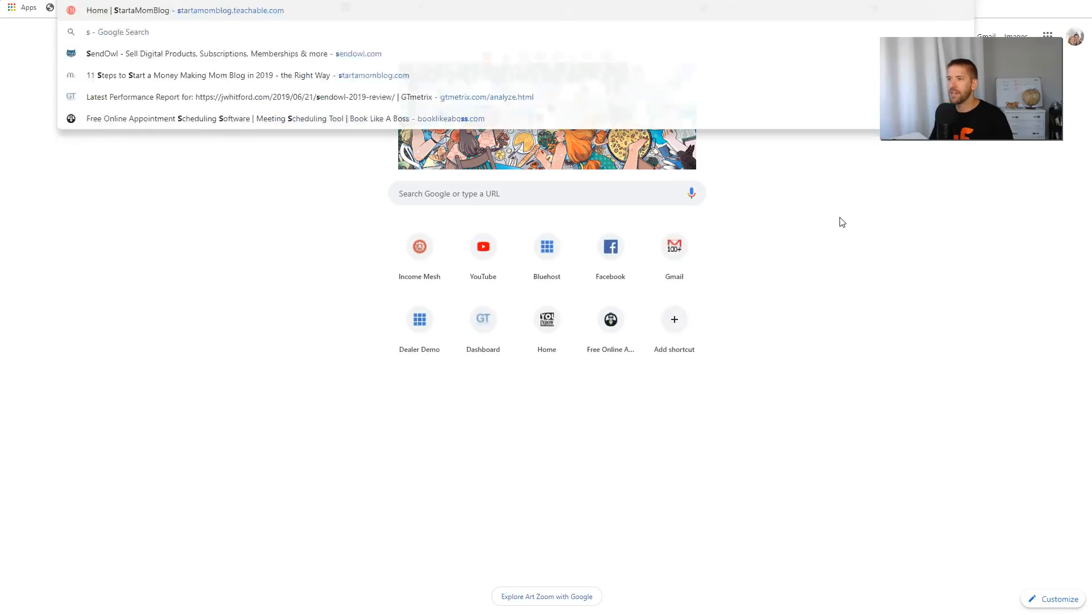
type("rt.")
key("Return")
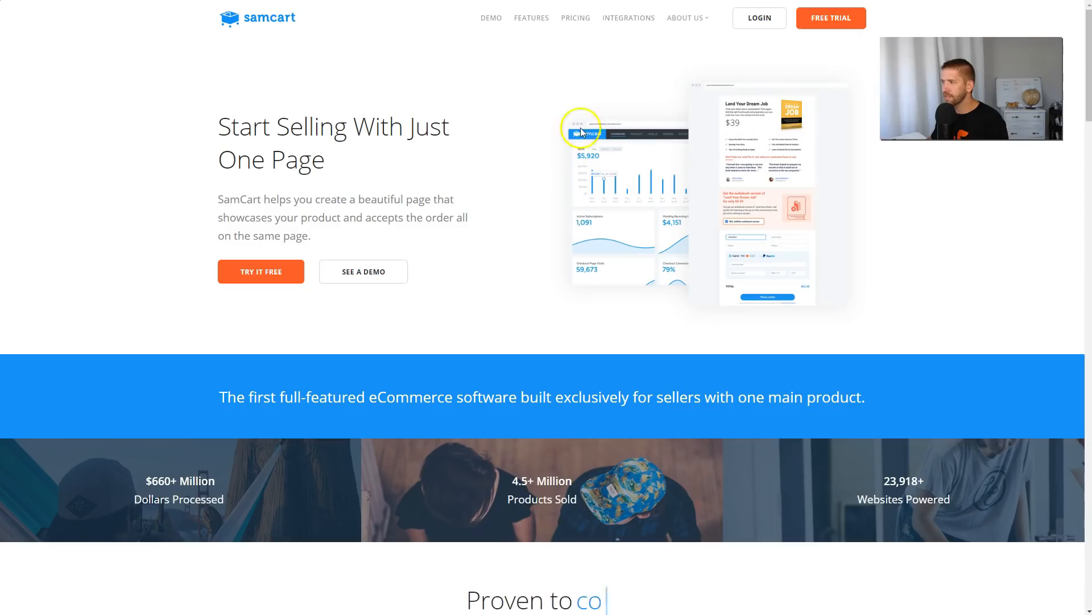
left_click(578, 18)
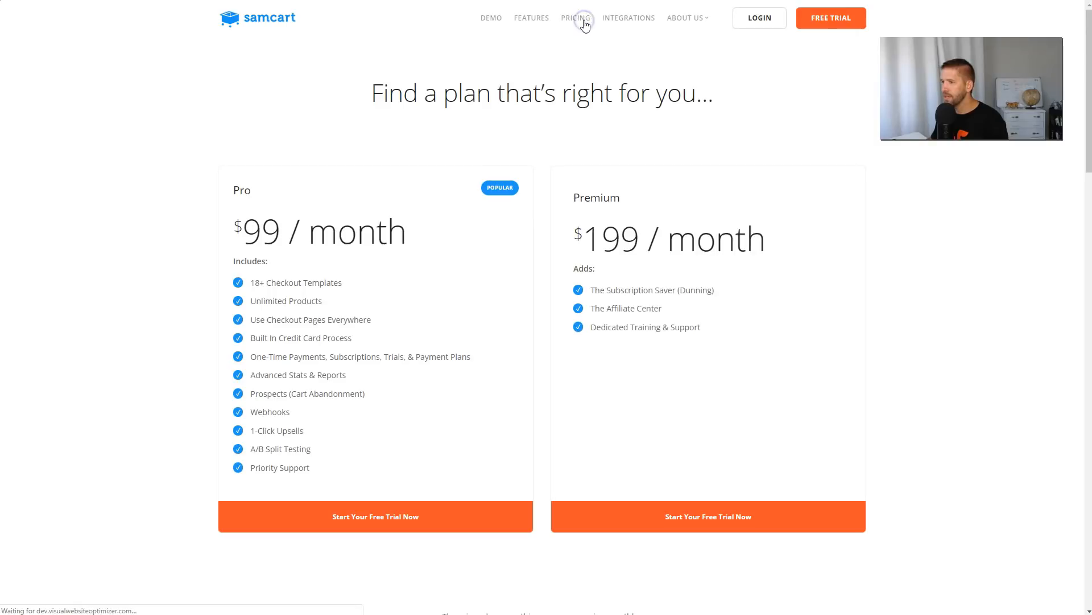
Examine the monthly prices of the Pro and Premium plans and the Affiliate Center feature of the Premium plan.
left_click_drag(215, 248, 424, 247)
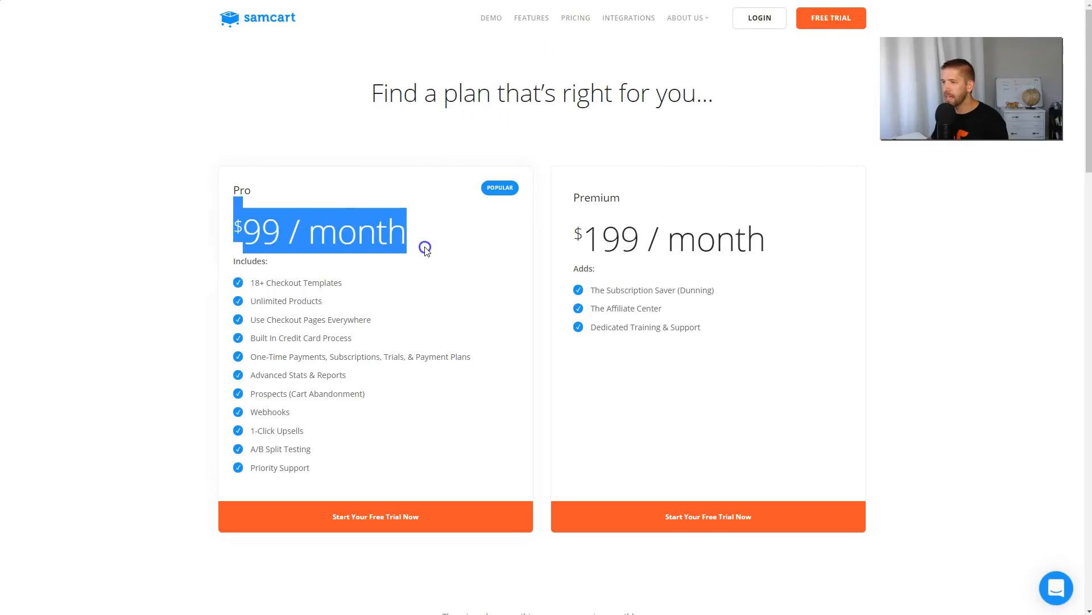
left_click(426, 249)
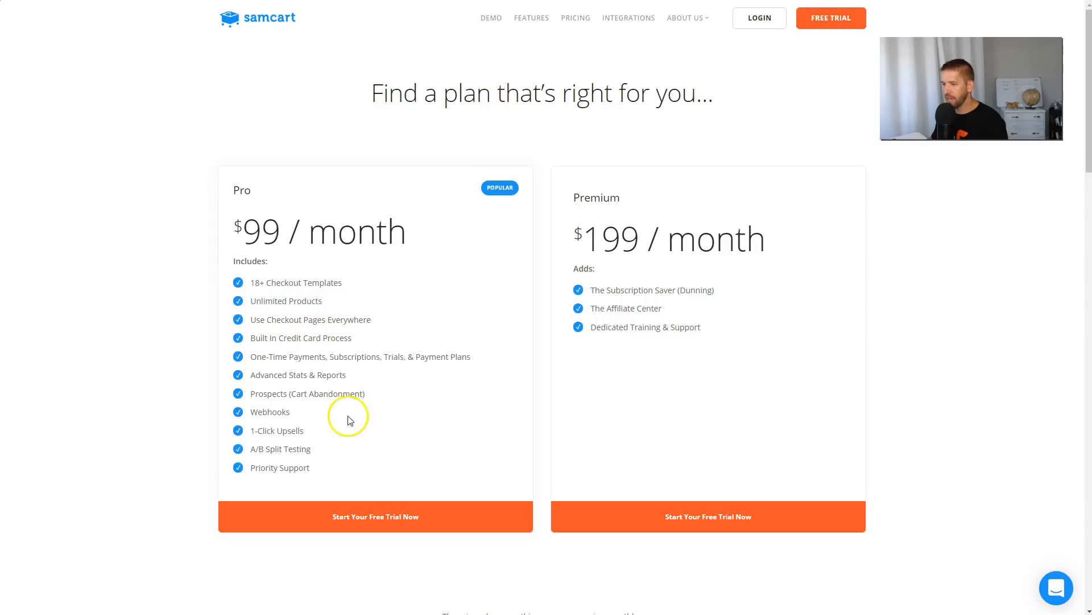
left_click_drag(565, 245, 765, 249)
left_click(767, 250)
left_click_drag(663, 308, 575, 309)
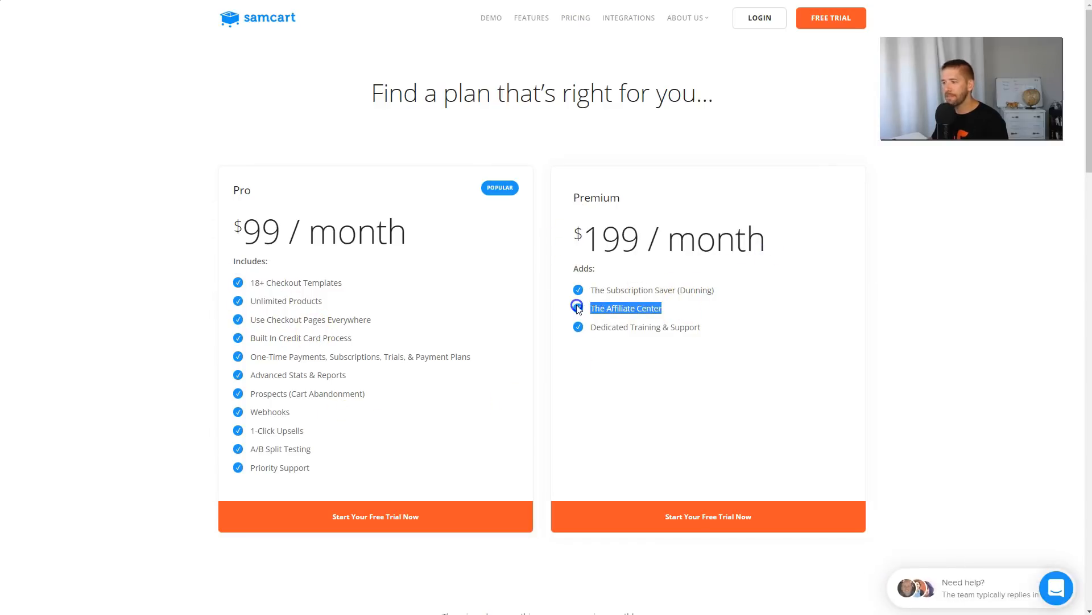
left_click(695, 312)
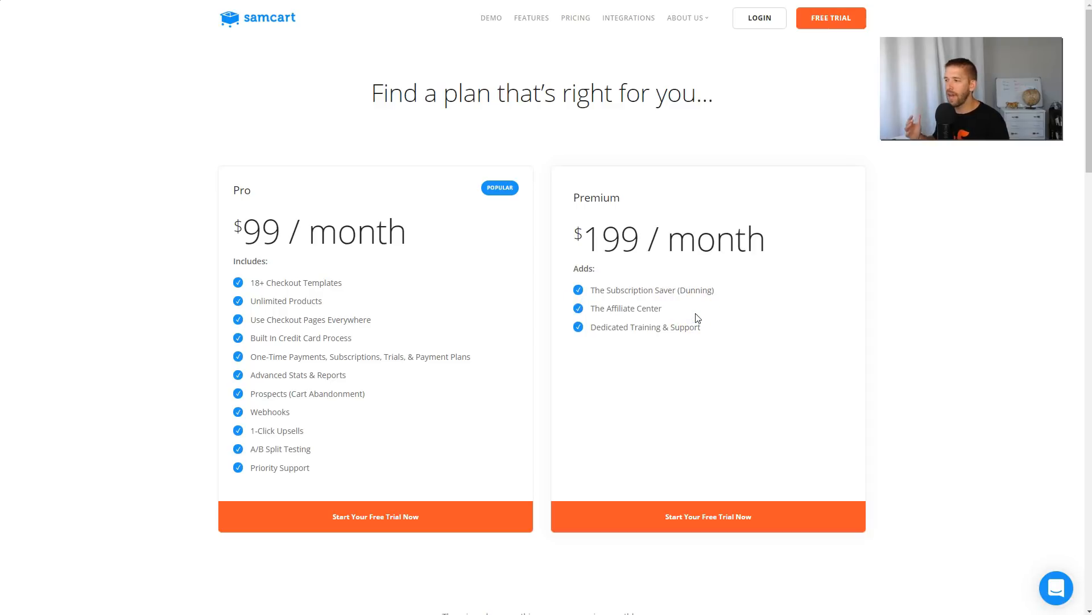
left_click(700, 312)
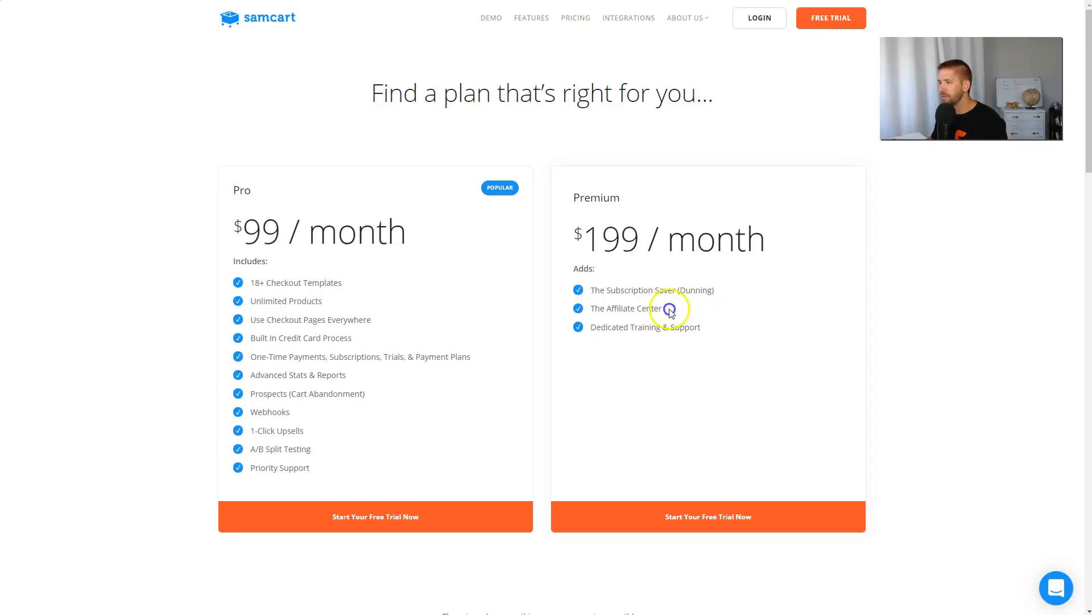
left_click_drag(700, 312, 575, 311)
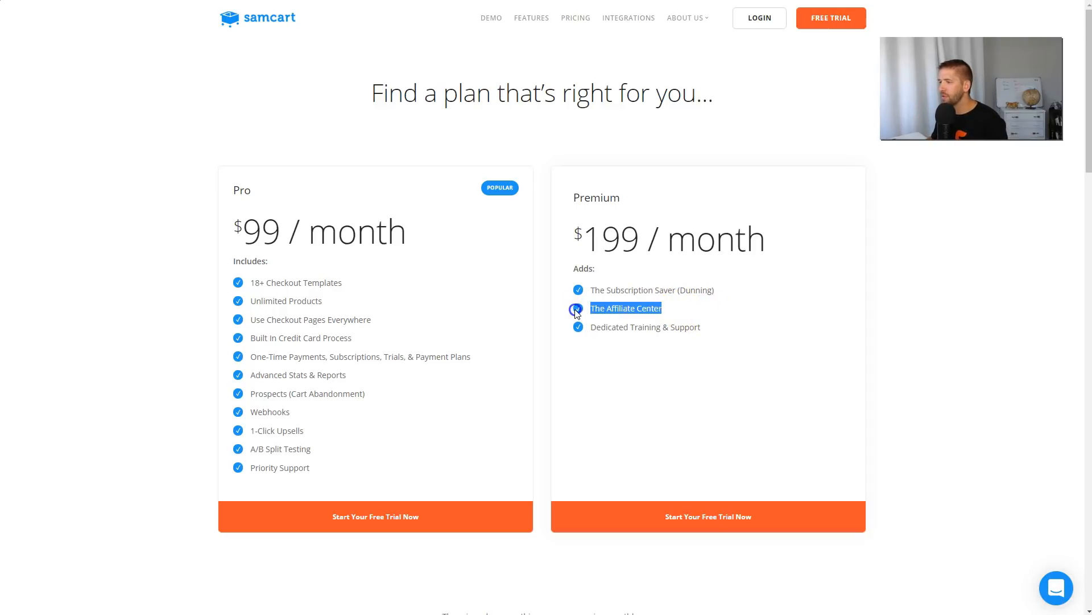
left_click(709, 317)
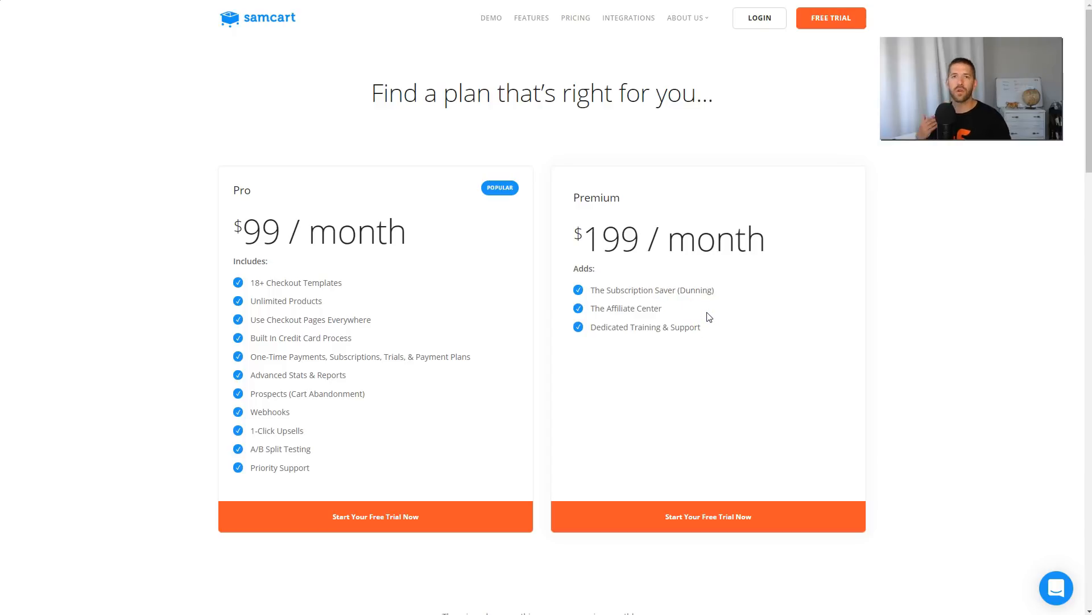
Open incomemesh.com/cartflows in a new browser tab.
key("ctrl+t")
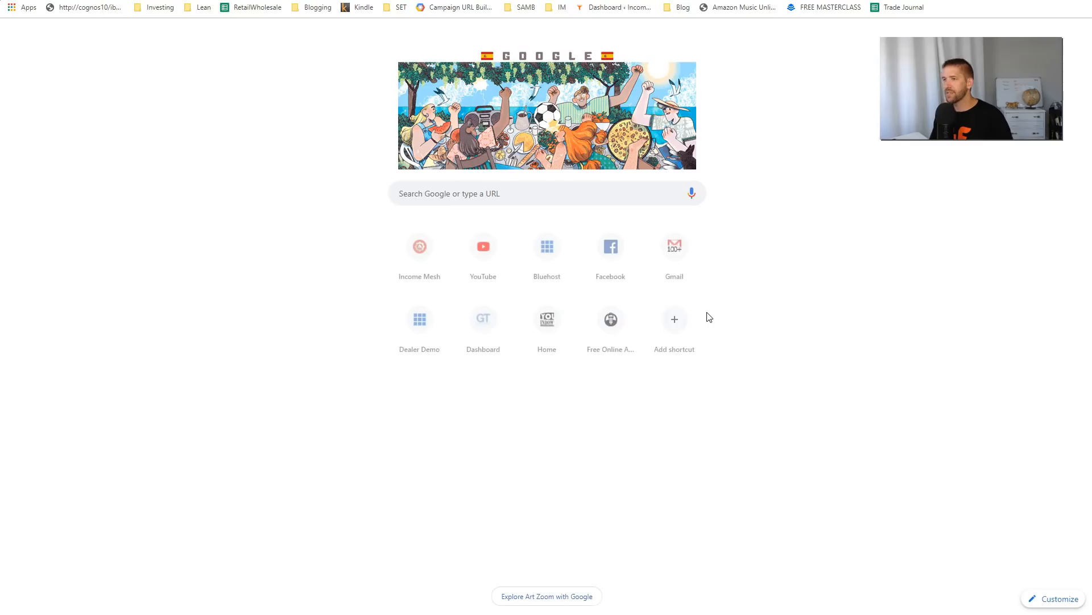
type("cart")
key("BackSpace")
key("BackSpace")
key("BackSpace")
key("BackSpace")
type("incomemesh.com/cartflows")
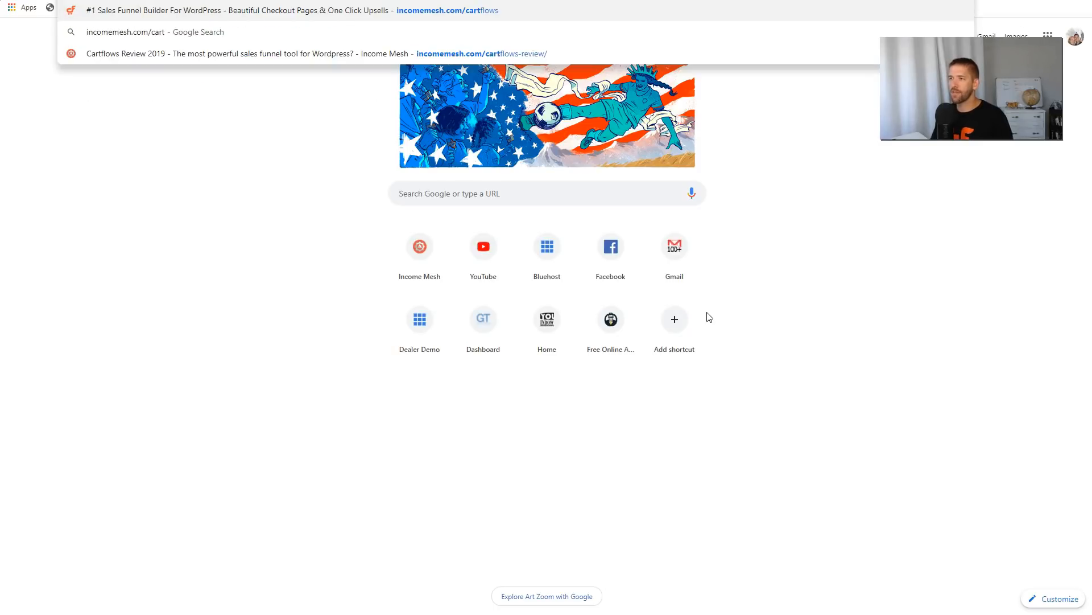
key("Return")
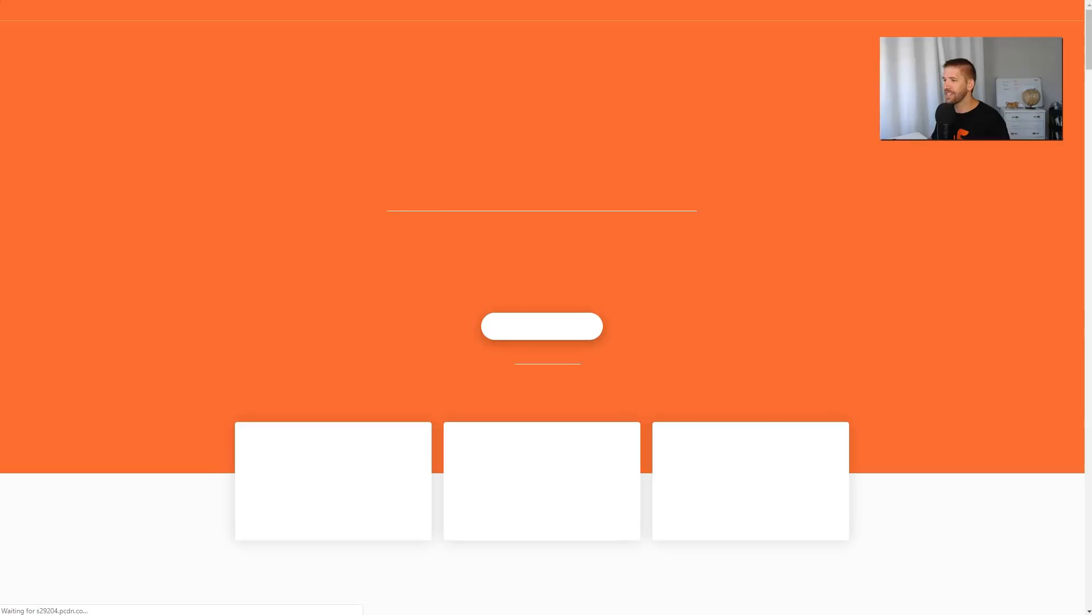
Examine the yearly price of CartFlows Pro on the CartFlows pricing page.
scroll(710, 418, "down", 1)
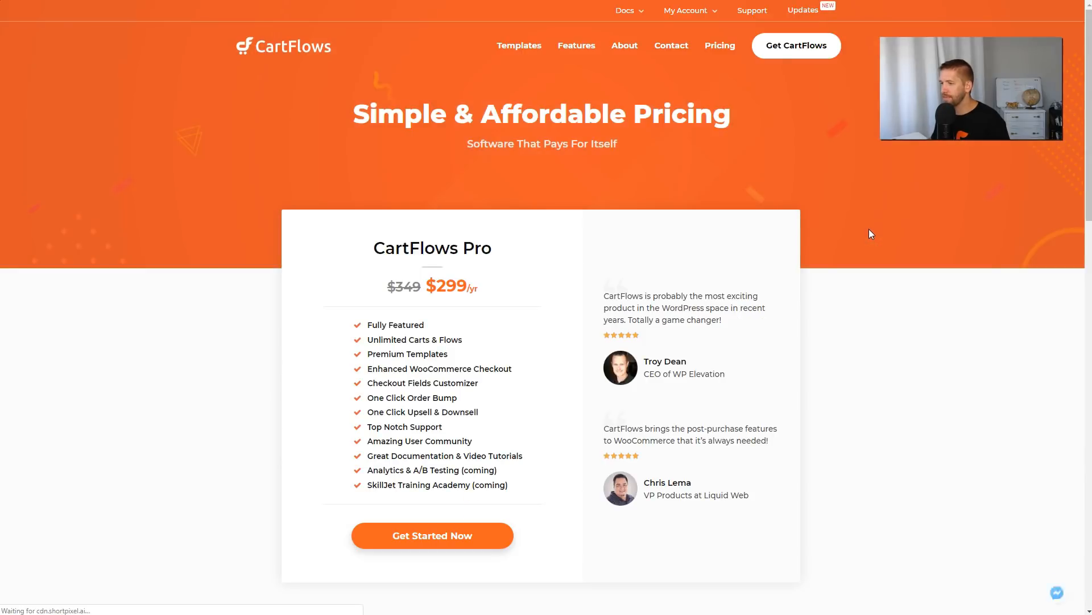
scroll(720, 240, "down", 2)
left_click_drag(437, 171, 485, 179)
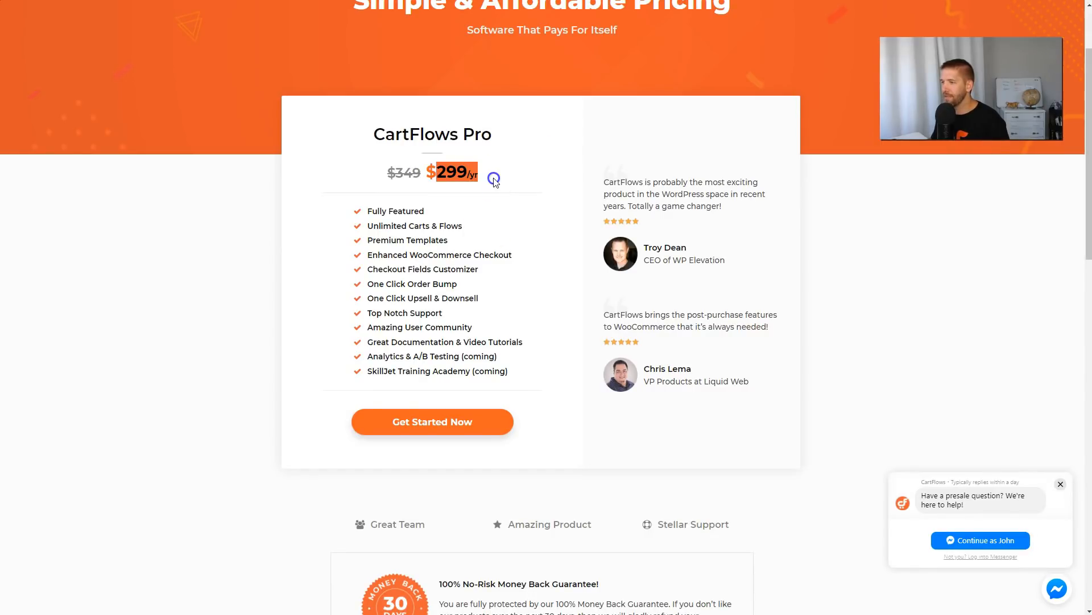
left_click(493, 180)
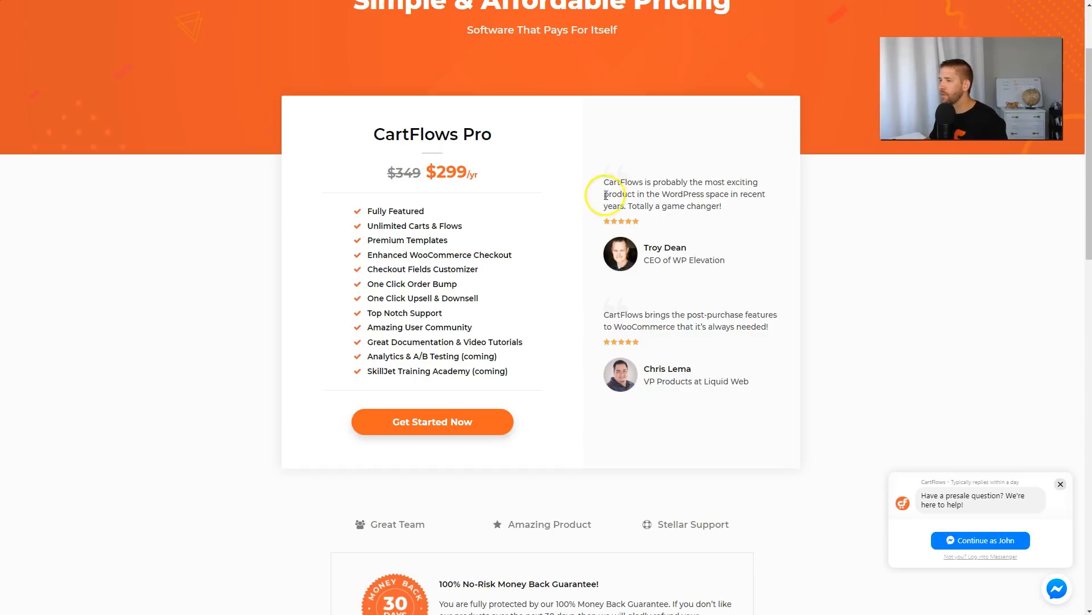
double_click(438, 127)
left_click(507, 134)
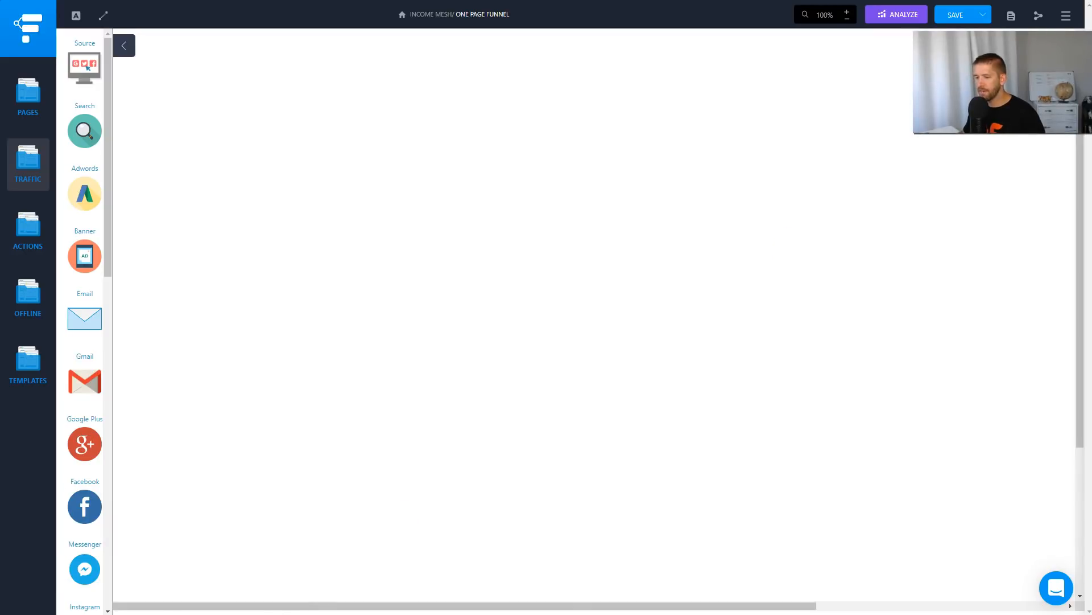
On the One Page Funnel canvas, draw a tall red page outline with arrows leading to it from Search, Adwords and Facebook.
mouse_move(283, 37)
left_mouse_down()
mouse_move(261, 442)
mouse_move(268, 587)
mouse_move(580, 583)
mouse_move(602, 37)
mouse_move(285, 37)
left_mouse_up()
mouse_move(119, 126)
left_mouse_down()
mouse_move(210, 127)
mouse_move(227, 134)
mouse_move(227, 149)
mouse_move(211, 151)
left_mouse_up()
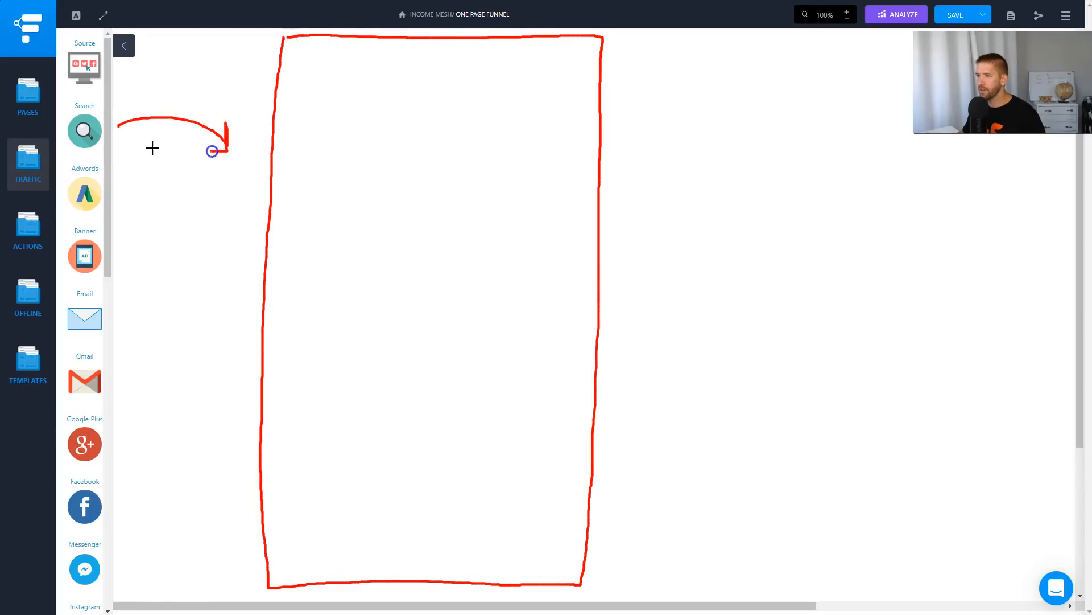
mouse_move(110, 187)
left_mouse_down()
mouse_move(173, 234)
mouse_move(238, 213)
mouse_move(244, 224)
left_mouse_up()
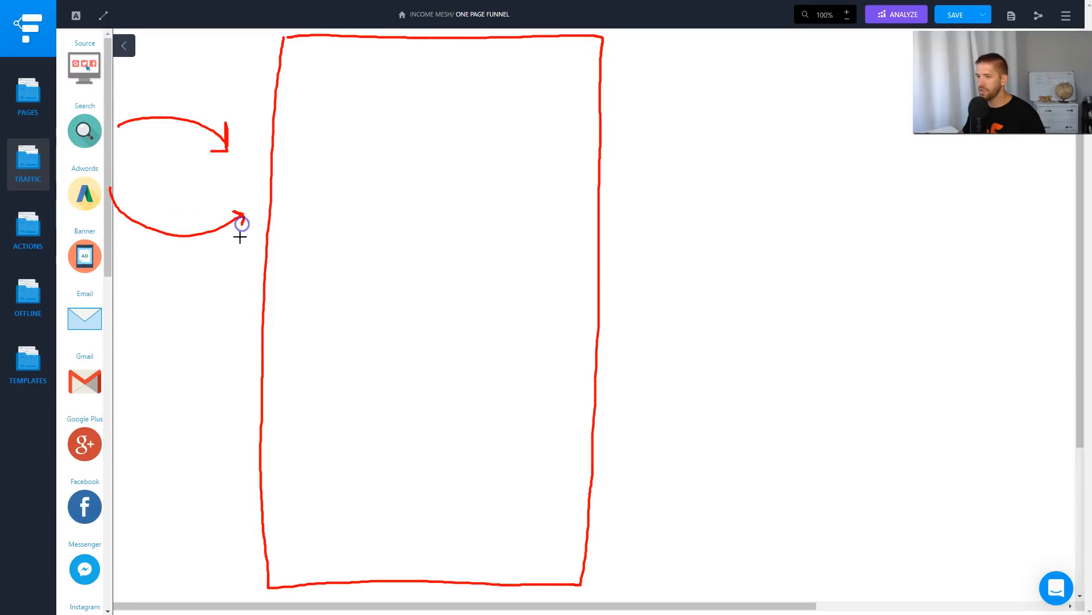
mouse_move(104, 503)
left_mouse_down()
mouse_move(249, 408)
mouse_move(249, 427)
left_mouse_up()
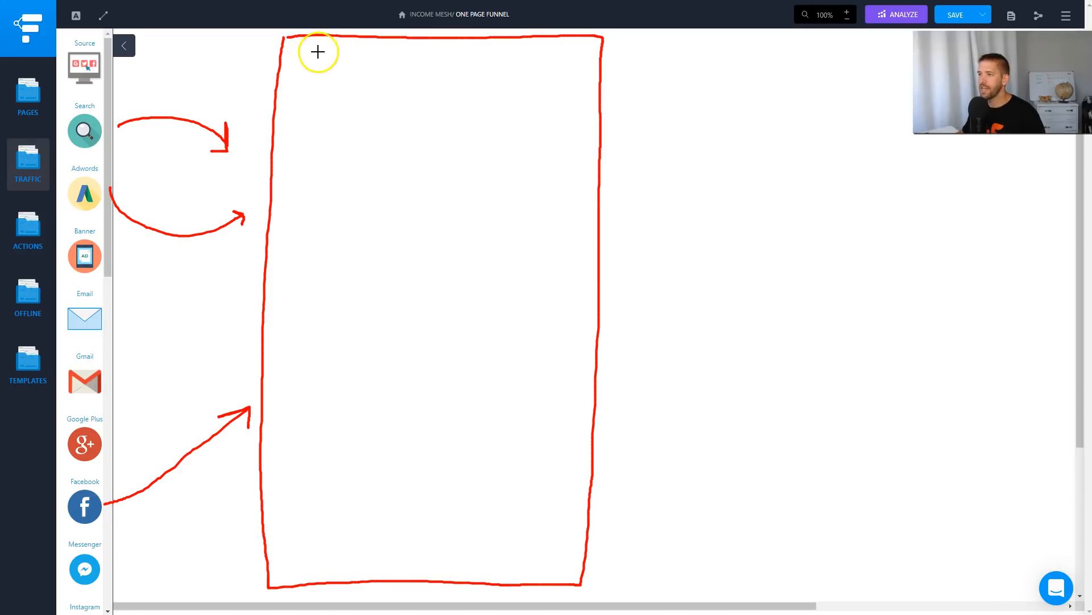
Draw a circled 1 and three horizontal headline lines at the top of the page outline.
mouse_move(296, 41)
left_mouse_down()
mouse_move(298, 78)
mouse_move(293, 39)
mouse_move(371, 59)
mouse_move(538, 55)
left_mouse_up()
left_click_drag(356, 74, 515, 73)
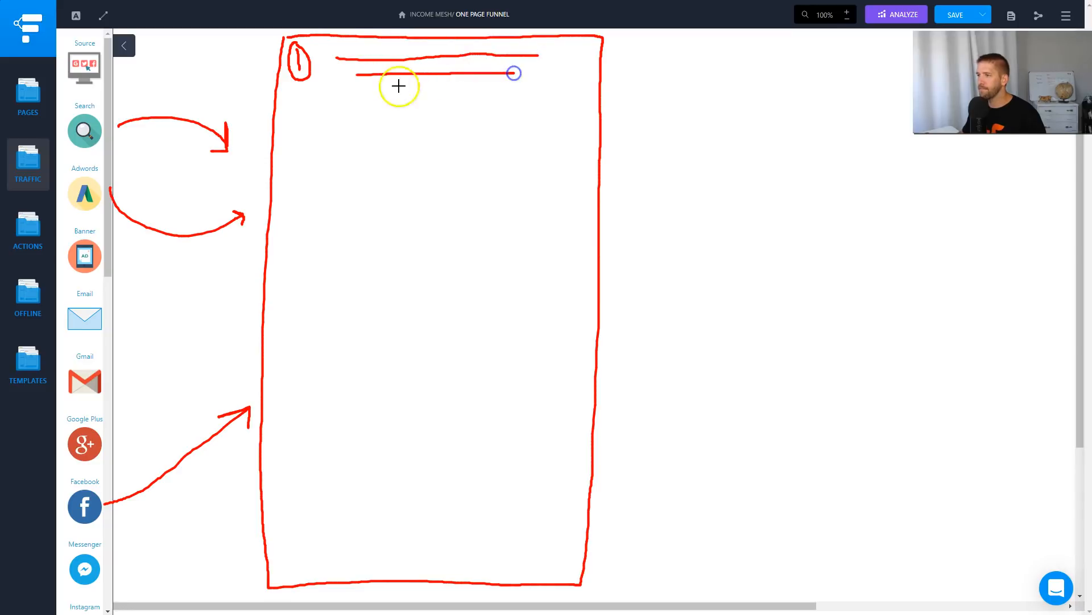
left_click_drag(359, 90, 512, 90)
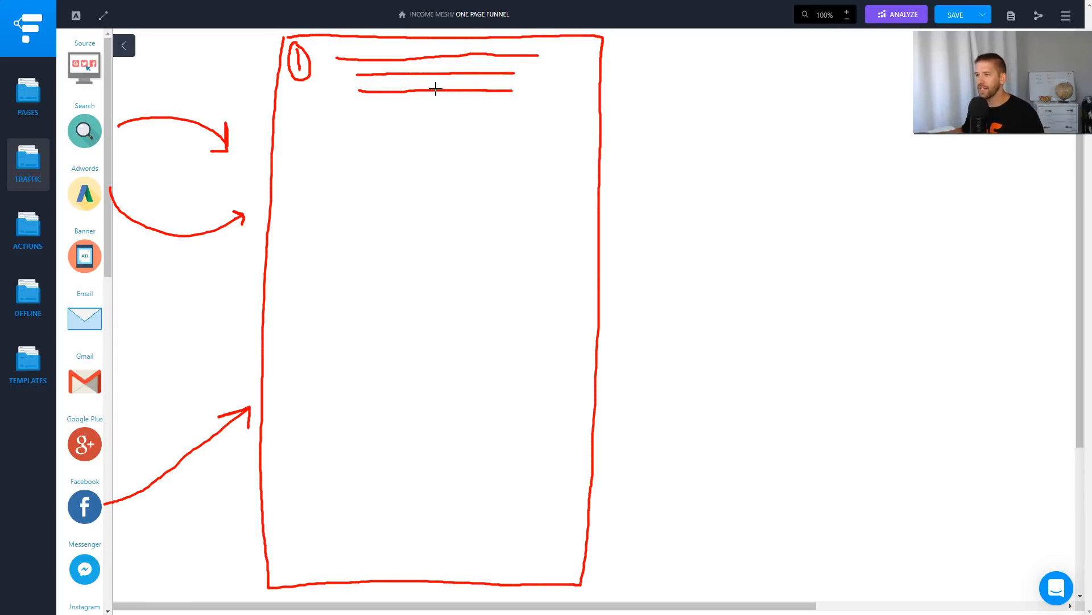
Draw a circled 2 beside the page outline and a video box with a filled play button below the headline lines.
mouse_move(624, 131)
left_mouse_down()
mouse_move(678, 144)
mouse_move(646, 116)
left_mouse_up()
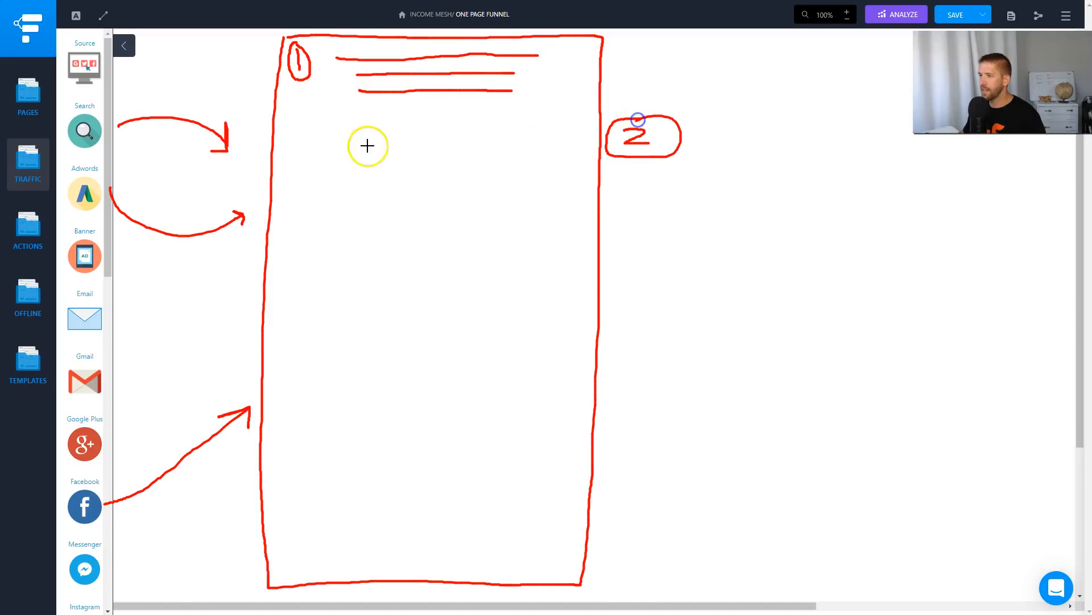
mouse_move(324, 120)
left_mouse_down()
mouse_move(315, 216)
mouse_move(501, 219)
mouse_move(541, 119)
mouse_move(326, 120)
left_mouse_up()
left_click(407, 164)
mouse_move(407, 182)
left_mouse_down()
mouse_move(427, 165)
mouse_move(385, 182)
mouse_move(444, 154)
mouse_move(393, 147)
left_mouse_up()
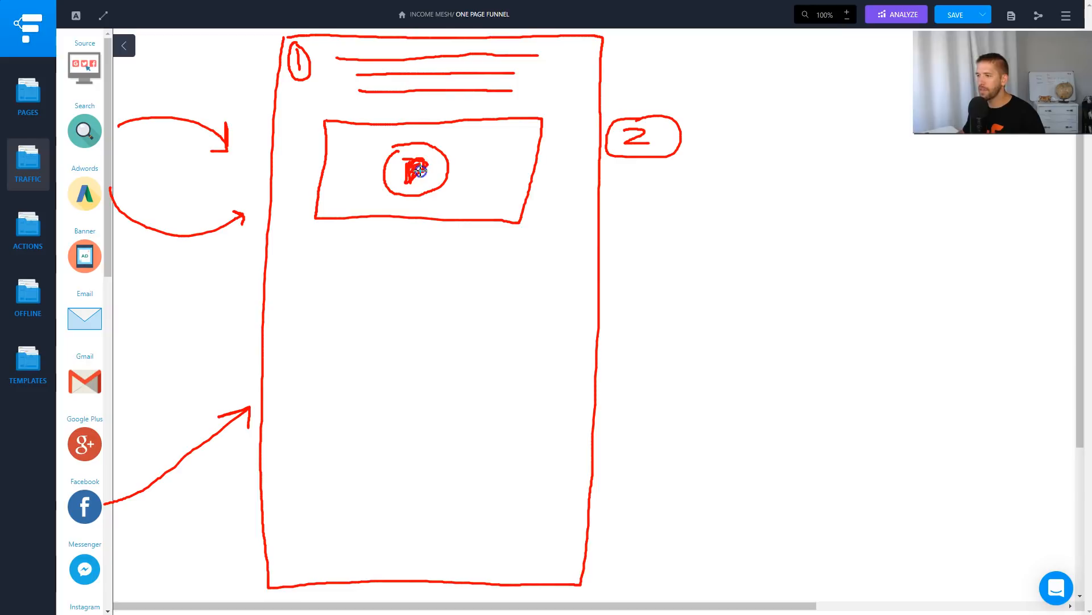
mouse_move(410, 159)
left_mouse_down()
mouse_move(426, 165)
mouse_move(419, 172)
left_mouse_up()
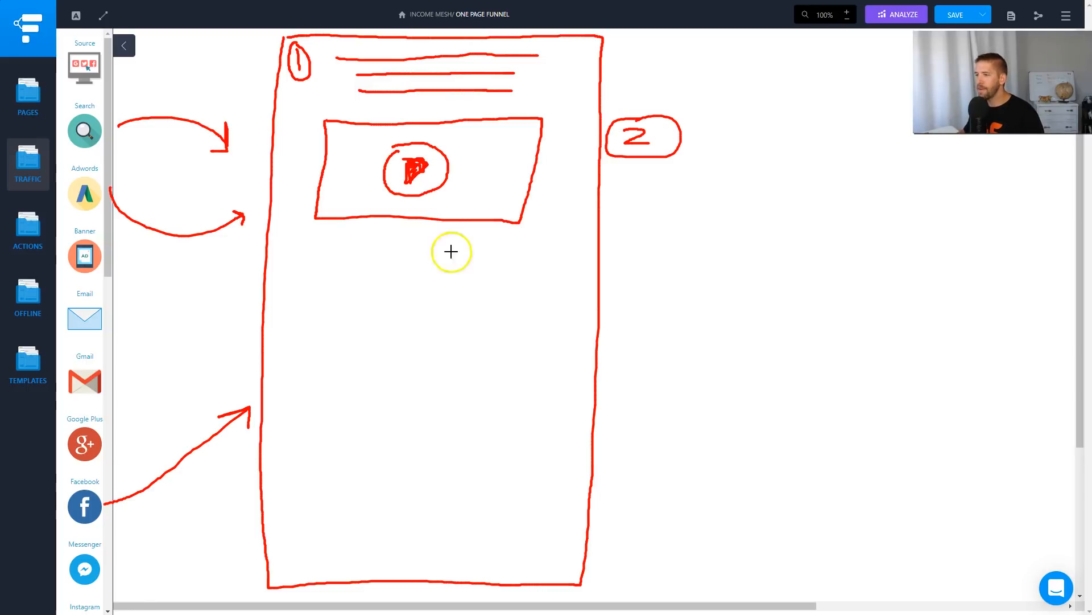
Draw a circled 3 beside the page outline and a first row below the video with a circled icon and three text lines.
left_click_drag(637, 252, 639, 300)
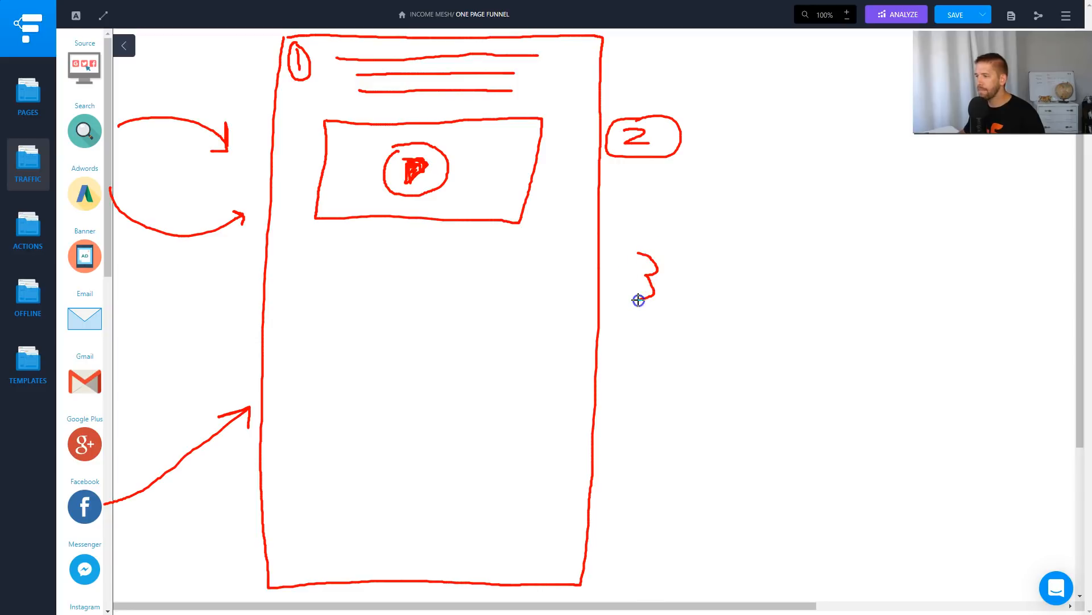
mouse_move(634, 236)
left_mouse_down()
mouse_move(636, 310)
mouse_move(649, 242)
left_mouse_up()
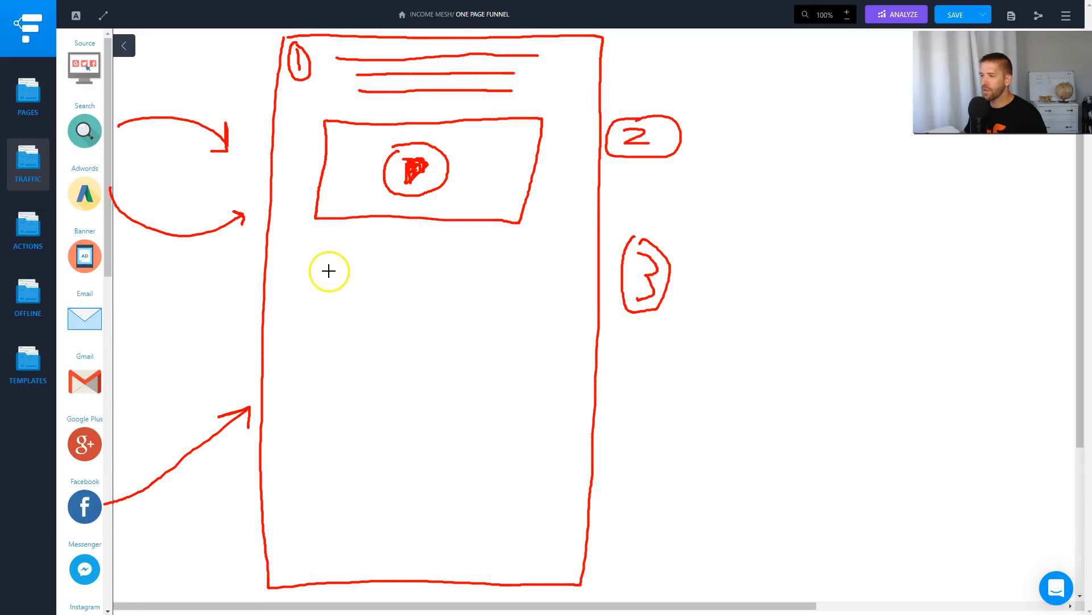
mouse_move(307, 265)
left_mouse_down()
mouse_move(313, 290)
mouse_move(310, 257)
mouse_move(312, 272)
mouse_move(512, 269)
left_mouse_up()
left_click_drag(390, 281, 495, 278)
left_click_drag(400, 290, 474, 289)
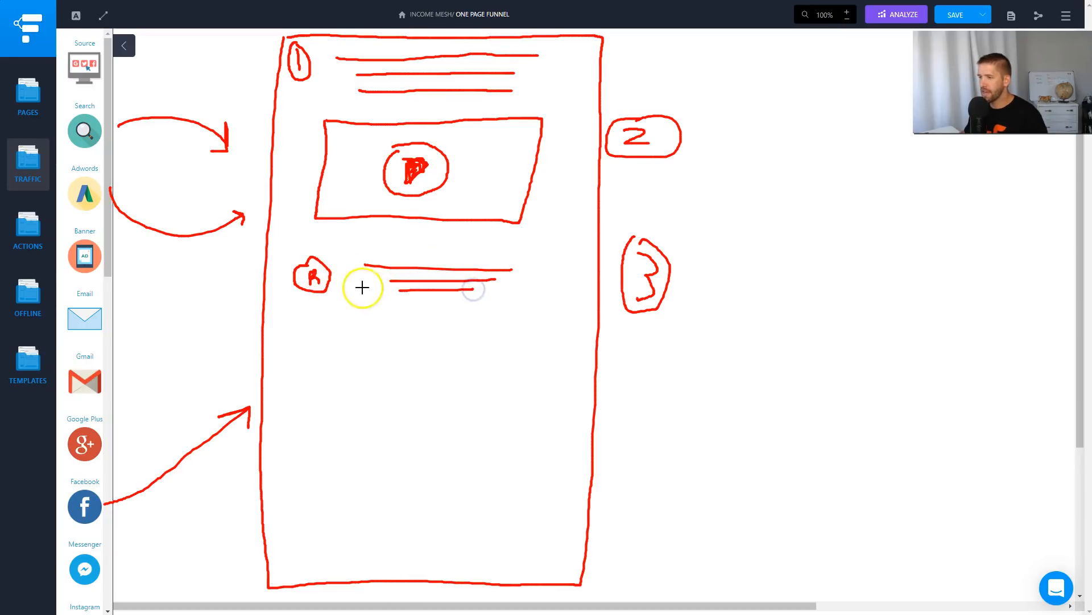
Draw two more rows of circled icons with text lines below the first one, separated by horizontal divider lines.
mouse_move(285, 309)
left_mouse_down()
mouse_move(499, 314)
mouse_move(500, 354)
mouse_move(515, 332)
mouse_move(514, 351)
mouse_move(523, 348)
left_mouse_up()
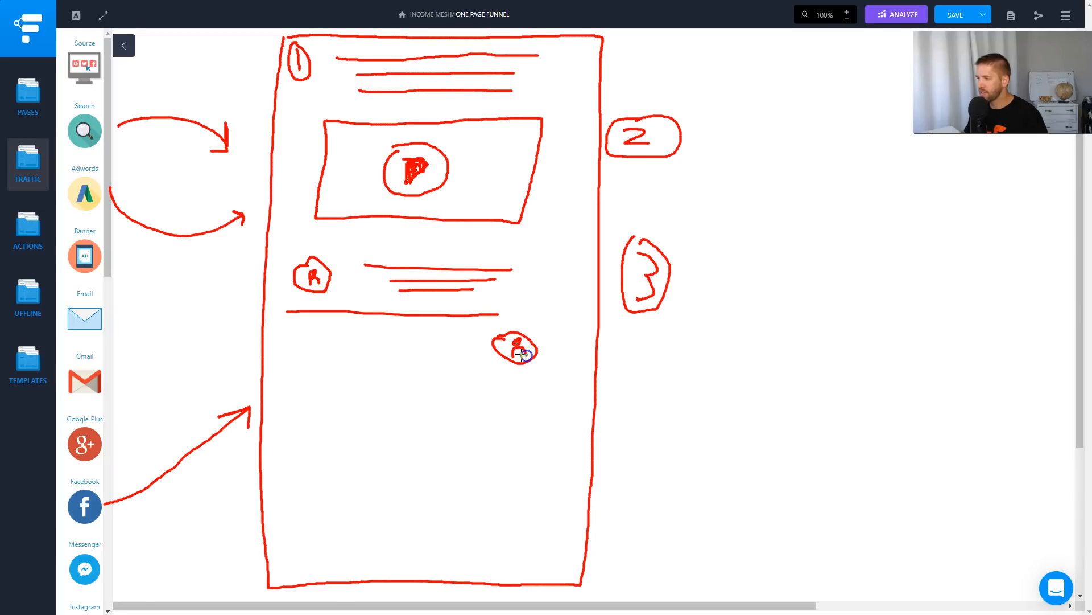
left_click_drag(352, 344, 442, 343)
left_click_drag(375, 356, 420, 356)
left_click_drag(391, 362, 421, 362)
mouse_move(313, 390)
left_mouse_down()
mouse_move(542, 384)
mouse_move(309, 404)
mouse_move(336, 404)
mouse_move(328, 417)
mouse_move(472, 393)
left_mouse_up()
left_click_drag(377, 406, 468, 408)
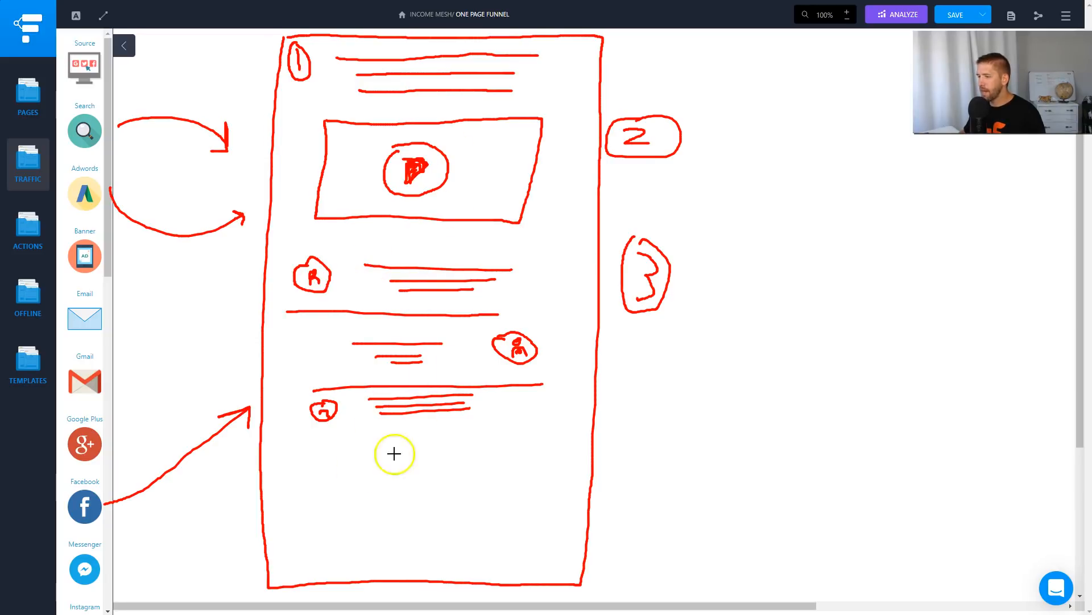
Draw a circled 4 beside the page outline and a row with a ribbon badge, three text lines and a checkmark.
mouse_move(229, 457)
left_mouse_down()
mouse_move(234, 442)
mouse_move(225, 465)
left_mouse_up()
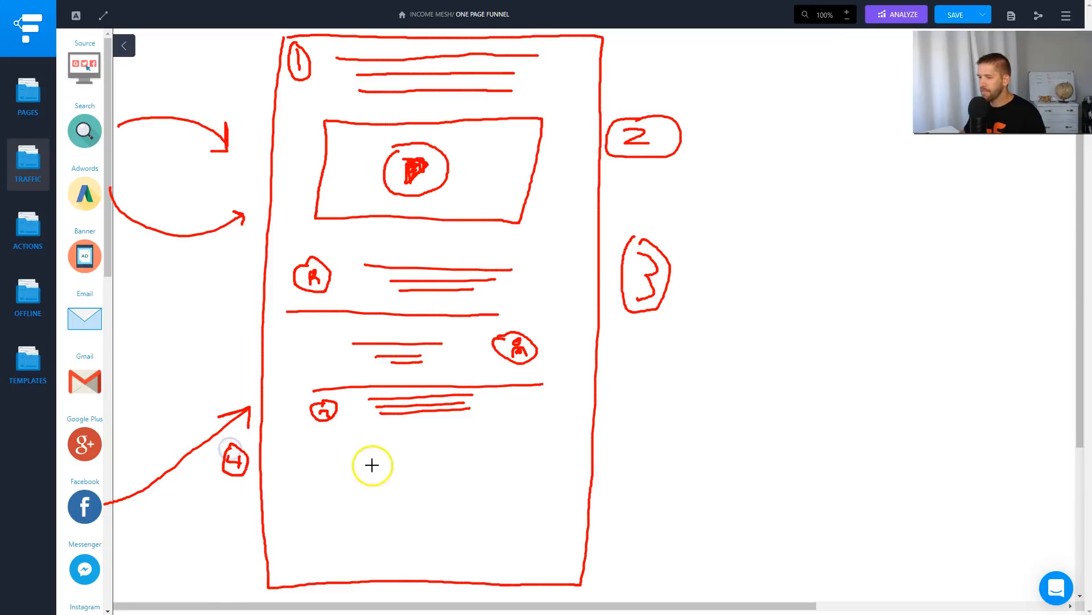
mouse_move(303, 445)
left_mouse_down()
mouse_move(291, 478)
mouse_move(302, 464)
left_mouse_up()
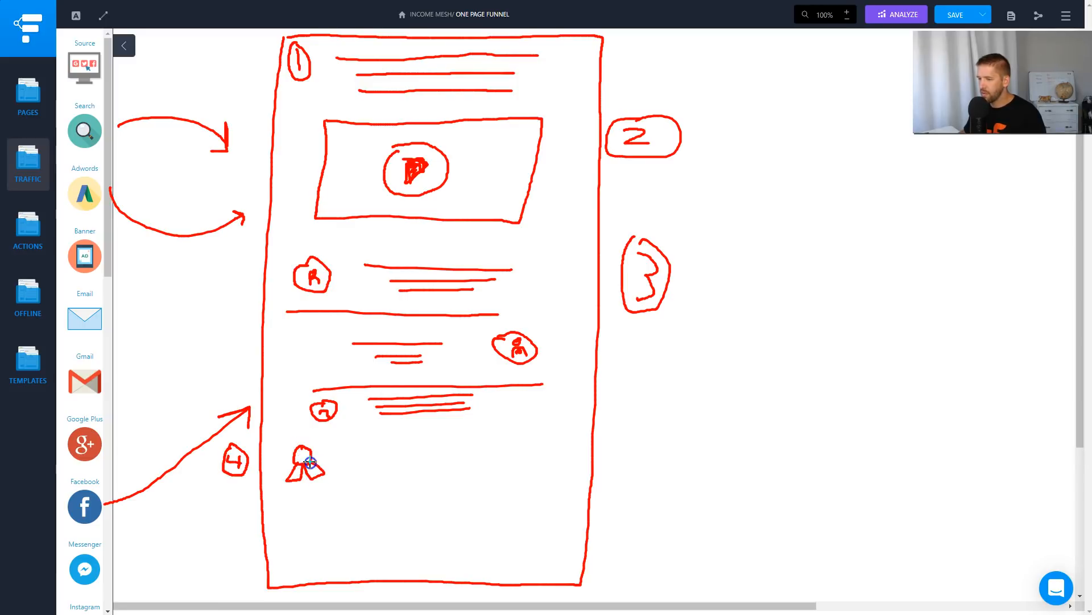
mouse_move(297, 437)
left_mouse_down()
mouse_move(313, 445)
mouse_move(287, 447)
left_mouse_up()
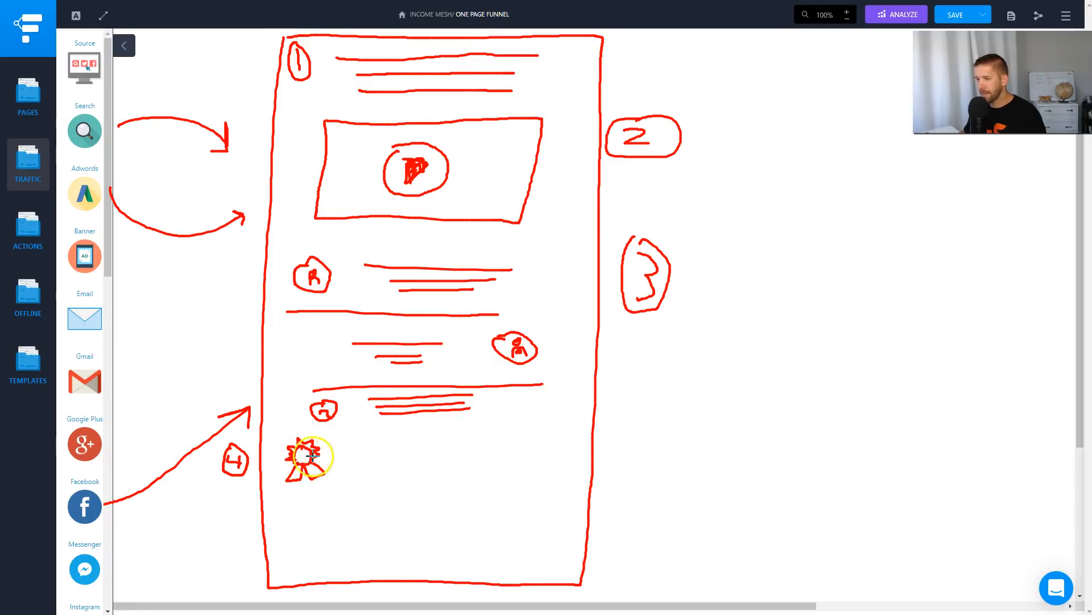
mouse_move(358, 448)
left_mouse_down()
mouse_move(477, 453)
mouse_move(449, 463)
left_mouse_up()
left_click_drag(374, 470, 422, 470)
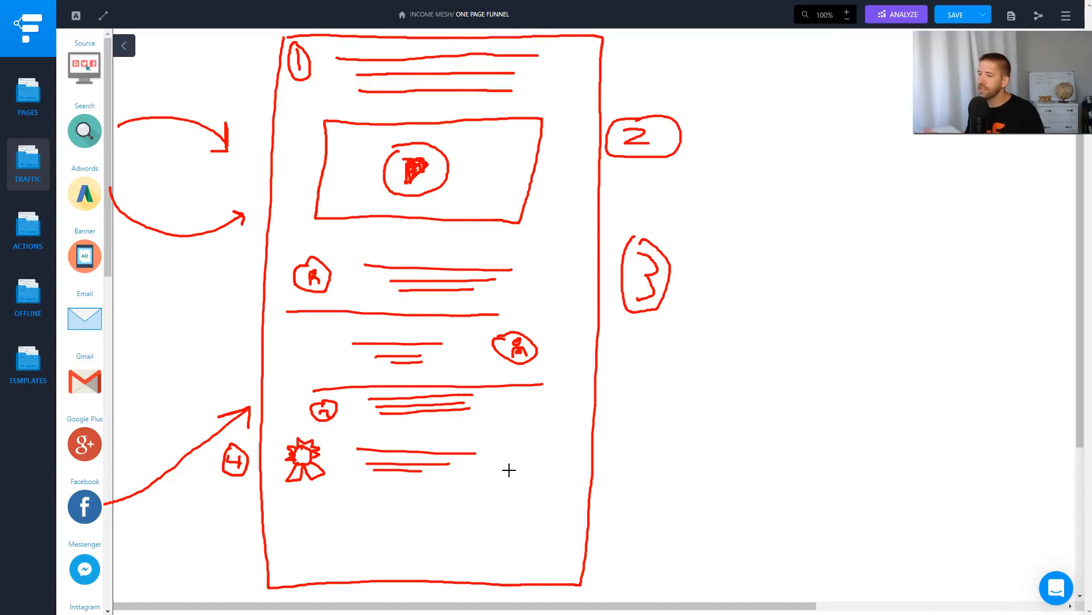
left_click_drag(496, 452, 536, 451)
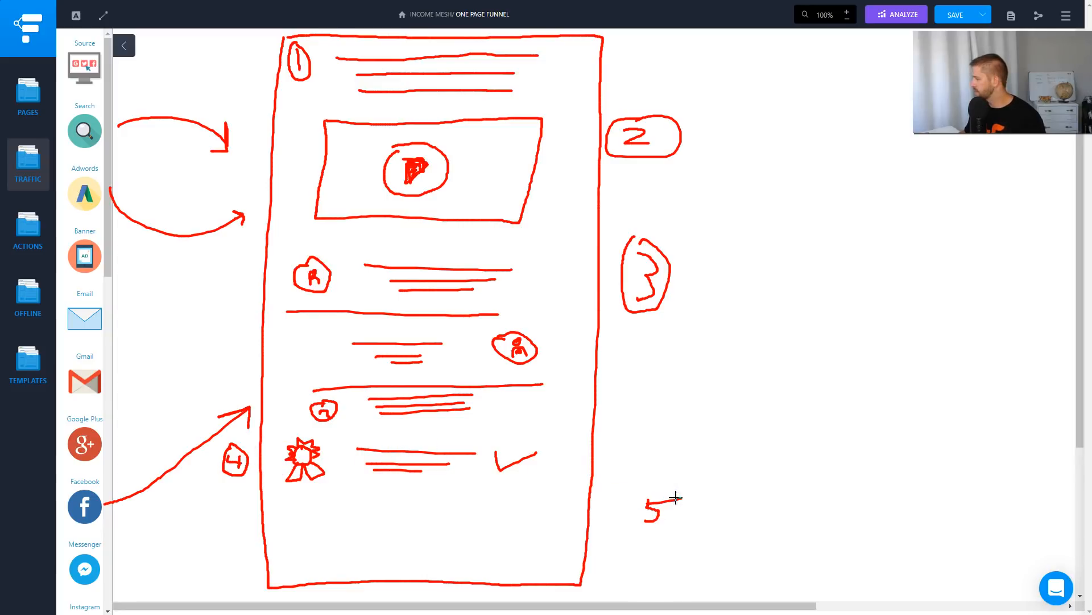
Draw a boxed 5 beside the page outline and a CTA section with text lines, a BUY button and an empty box, and clear the drawing.
mouse_move(649, 493)
left_mouse_down()
mouse_move(710, 529)
mouse_move(641, 496)
left_mouse_up()
left_click_drag(336, 514, 336, 529)
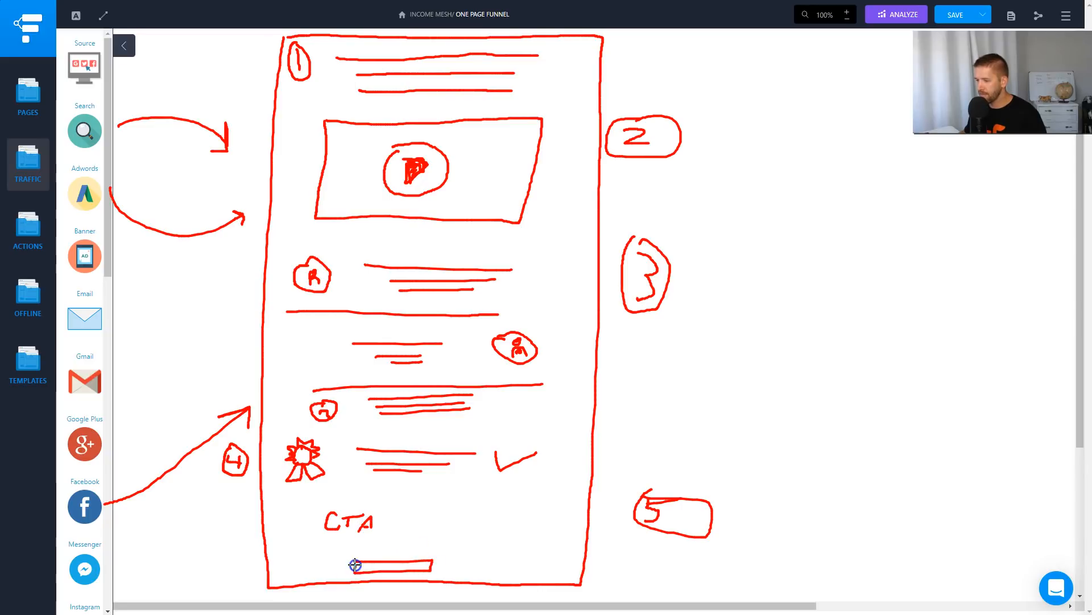
left_click_drag(356, 553, 410, 544)
left_click_drag(480, 516, 476, 577)
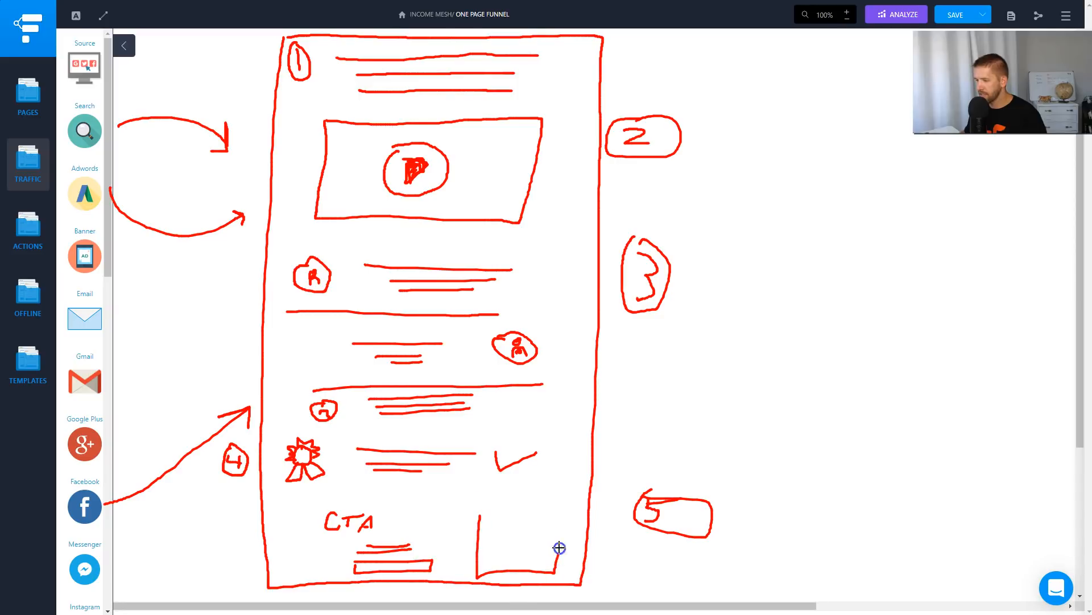
left_click_drag(485, 509, 501, 509)
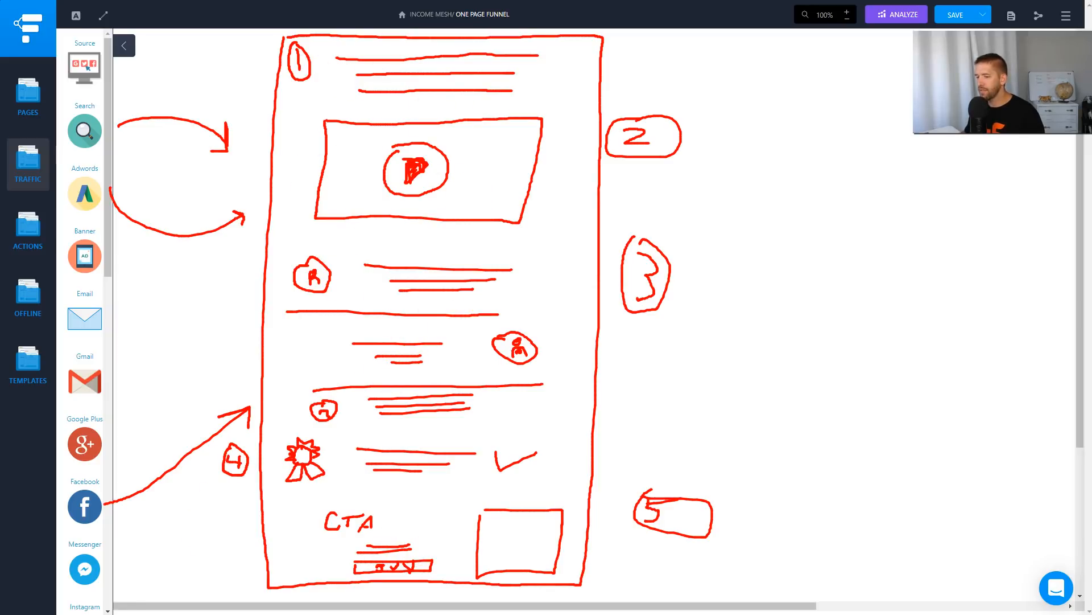
left_click(630, 15)
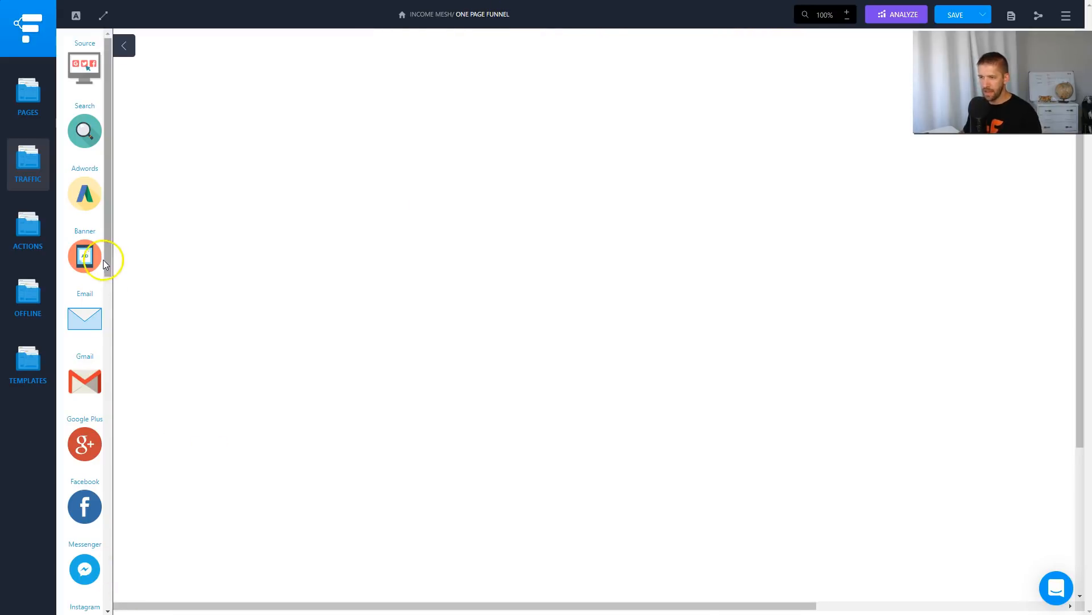
Place a Facebook traffic source on the blank canvas and an Order Page beside it, linked by an arrow from Facebook.
left_click_drag(84, 506, 227, 261)
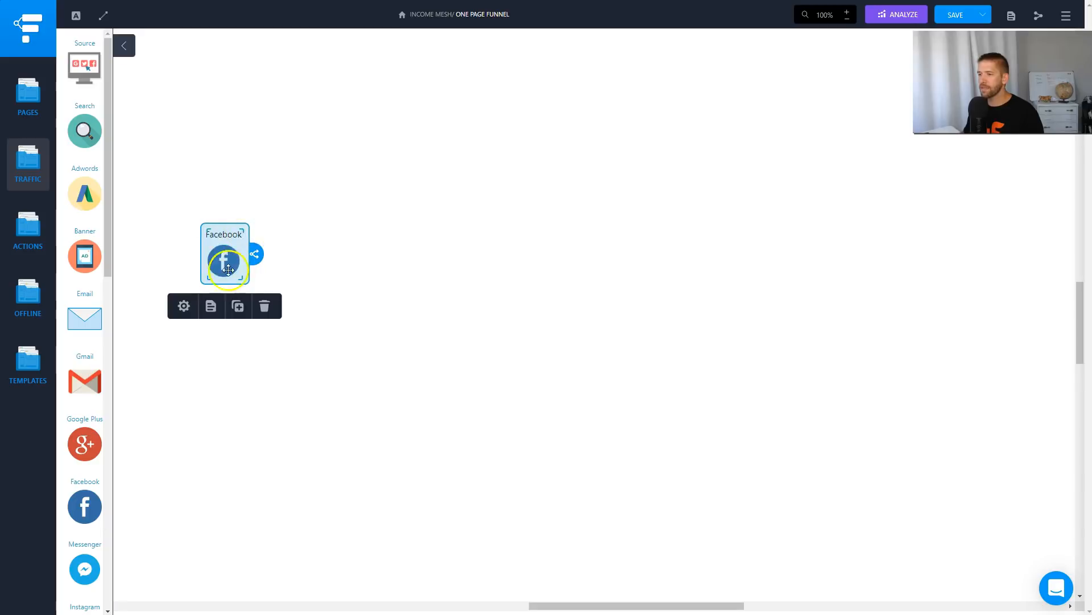
left_click(29, 102)
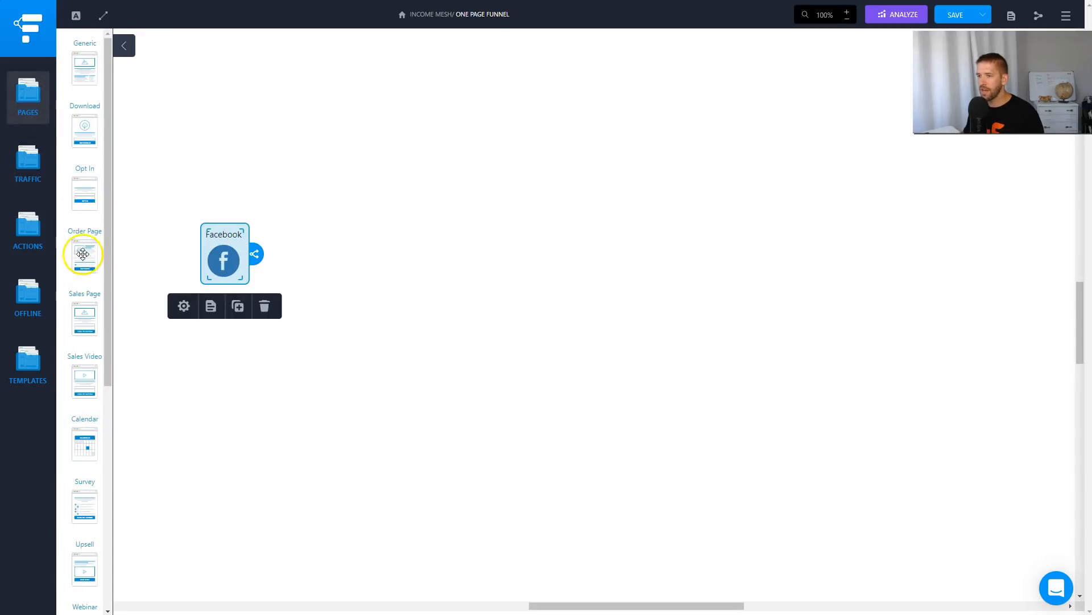
left_click_drag(83, 258, 331, 257)
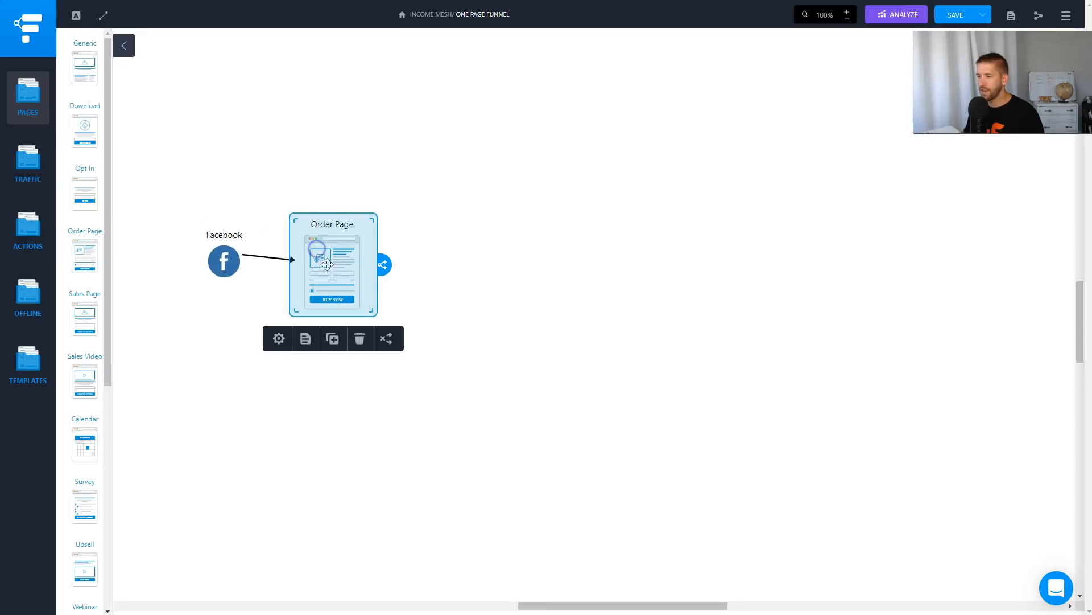
Rename the Order Page to One Page Funnel and align it level with the Facebook source.
left_click(281, 327)
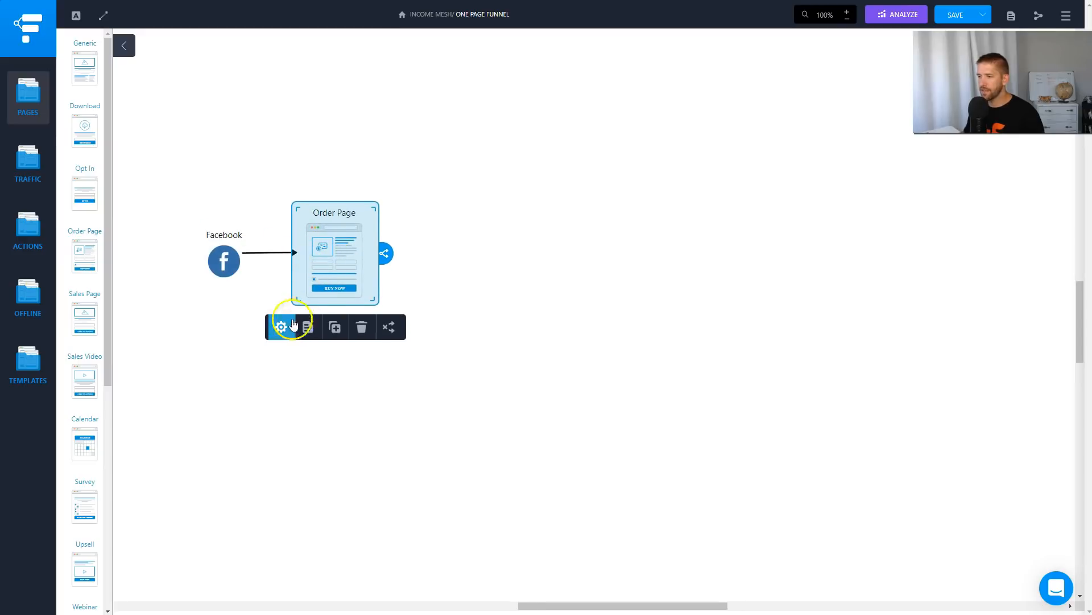
triple_click(946, 86)
key("BackSpace")
type("One Page Funnel")
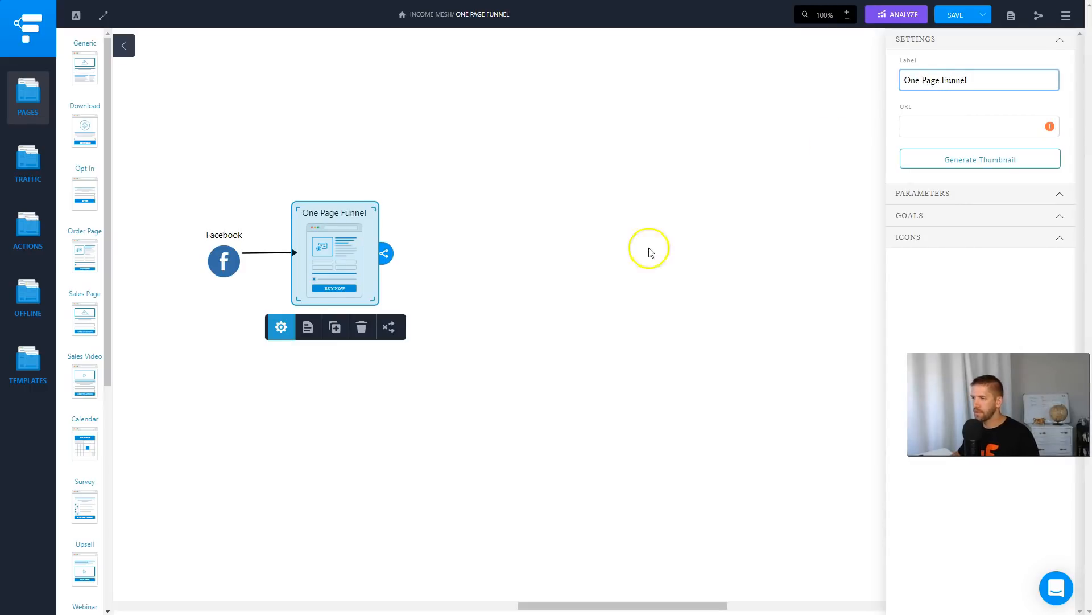
left_click(650, 249)
left_click_drag(337, 254, 333, 255)
left_click(413, 247)
Add an Upsell page after One Page Funnel and a Thank You page after the upsell, linked in sequence.
left_click(345, 260)
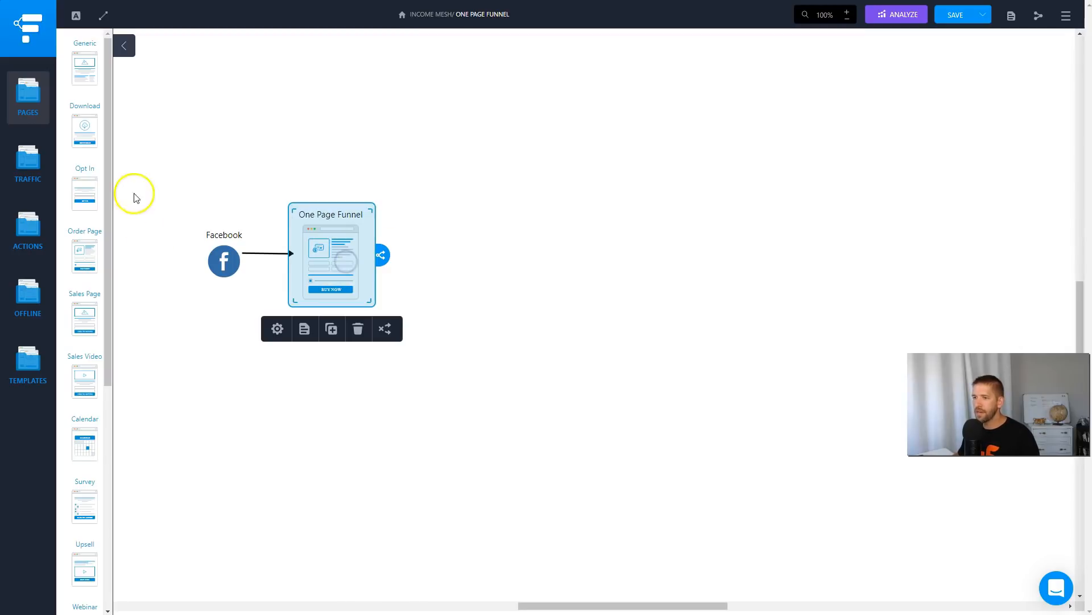
left_click_drag(71, 558, 463, 254)
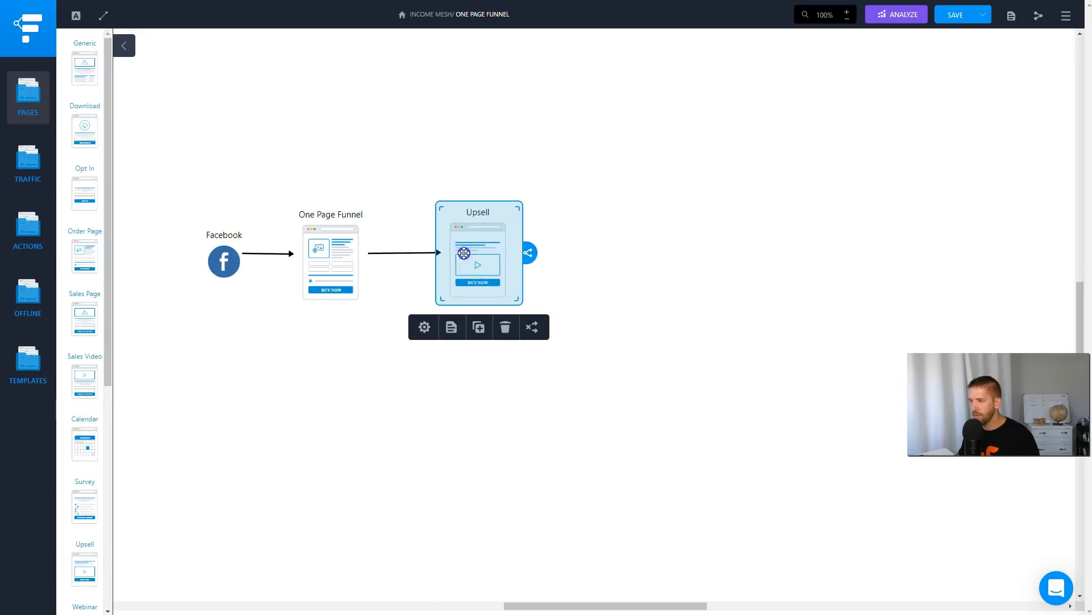
left_click(562, 259)
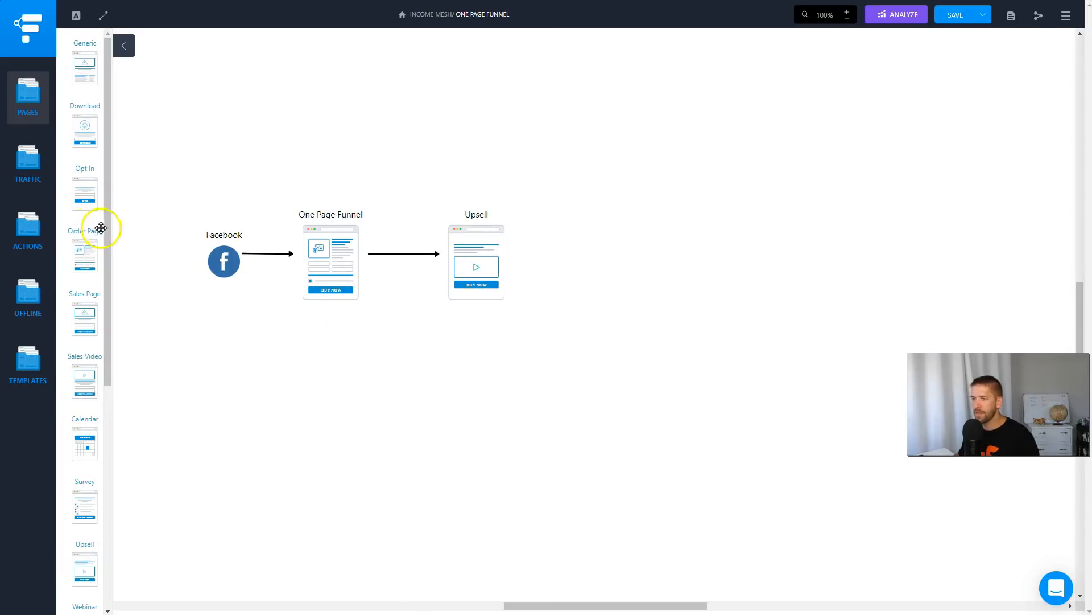
left_click(444, 261)
scroll(85, 418, "down", 3)
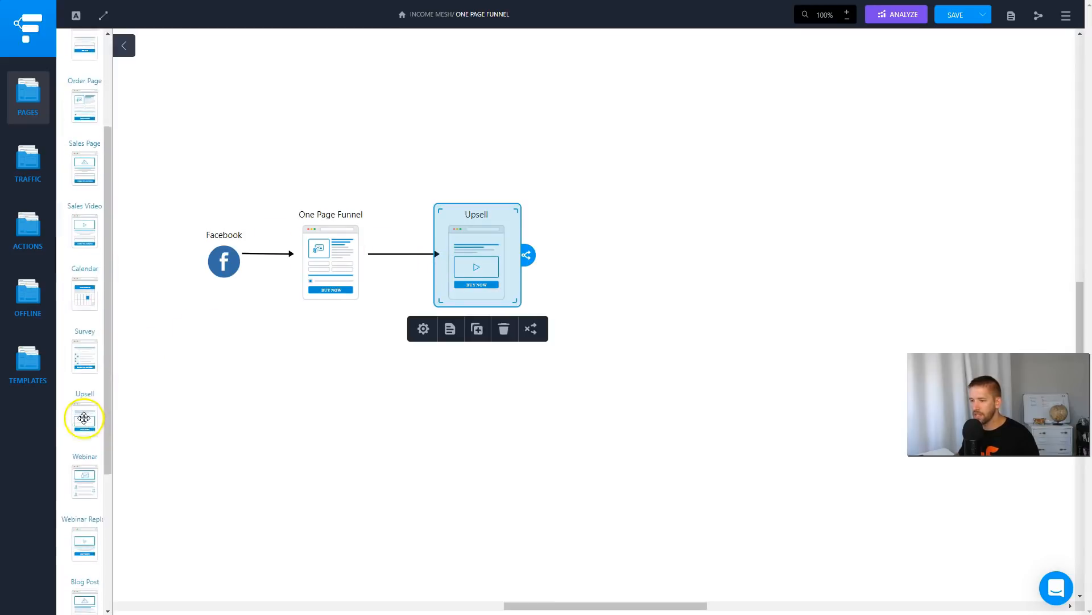
scroll(85, 432, "down", 4)
left_click_drag(90, 492, 618, 251)
left_click(720, 253)
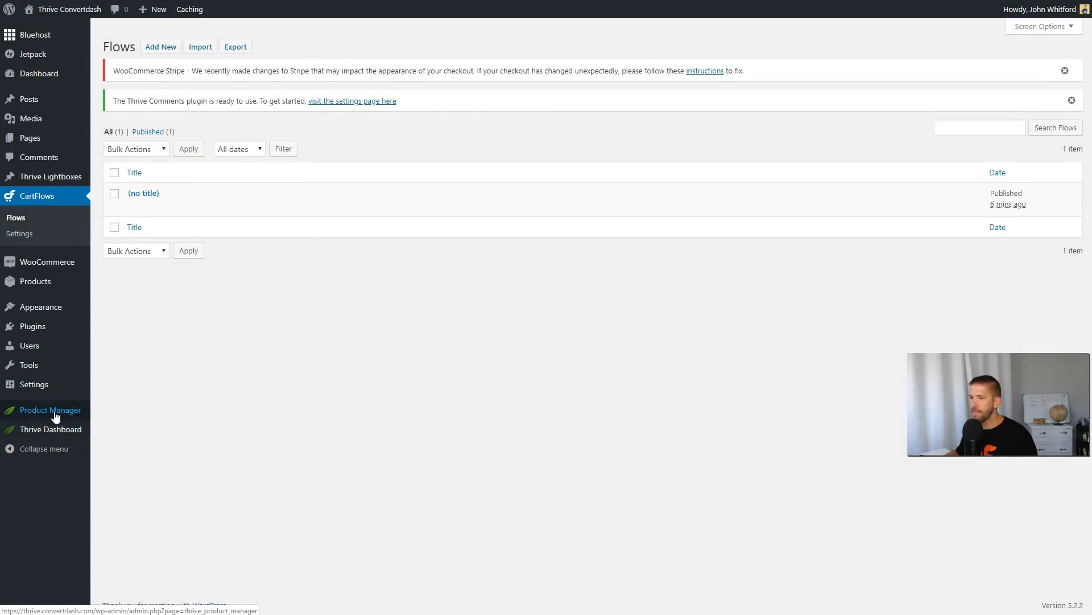
In the WordPress admin, open the WooCommerce products and view the One Page Funnel product's page and its price.
mouse_move(66, 272)
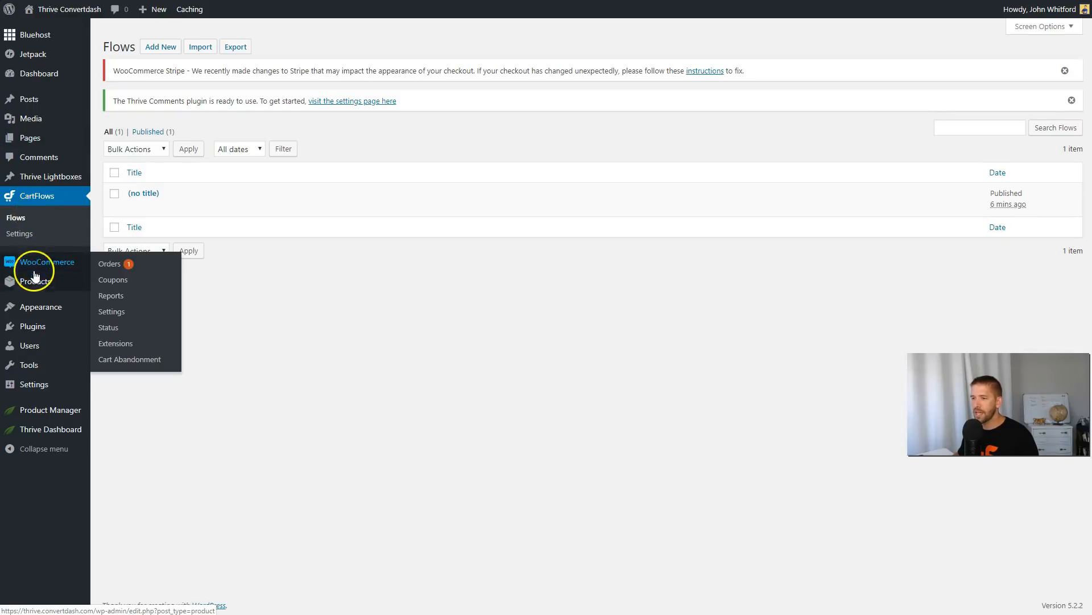
left_click(118, 284)
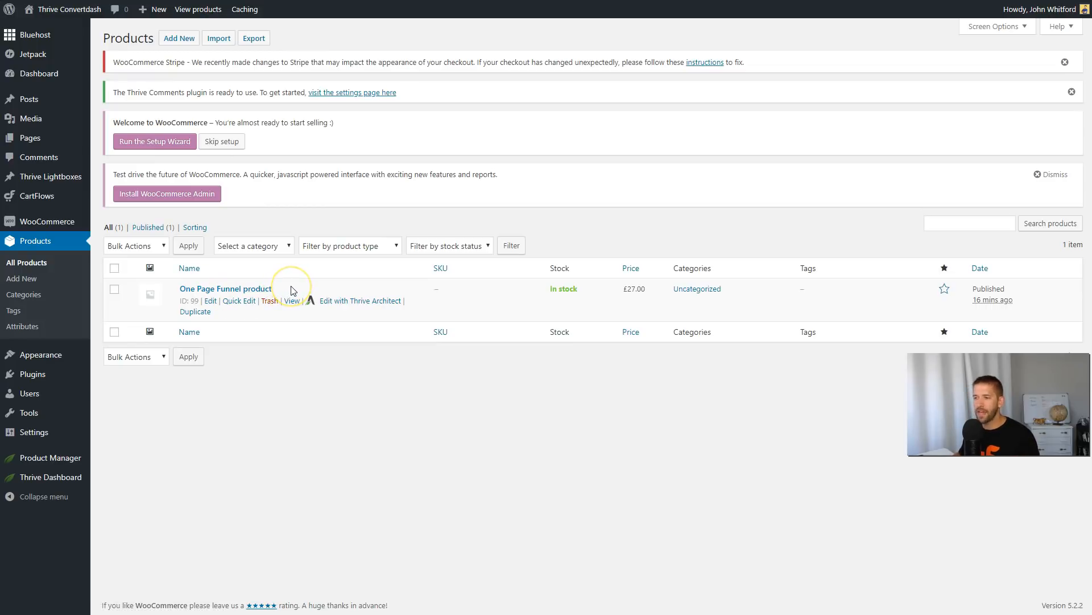
left_click(293, 300)
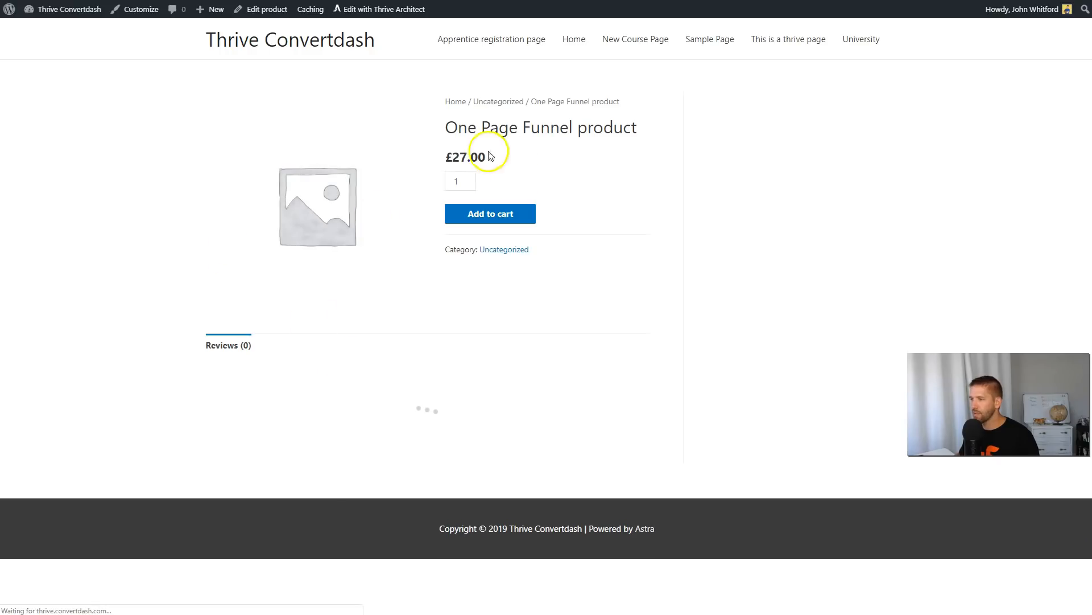
left_click_drag(442, 160, 493, 161)
left_click(506, 158)
left_click(503, 161)
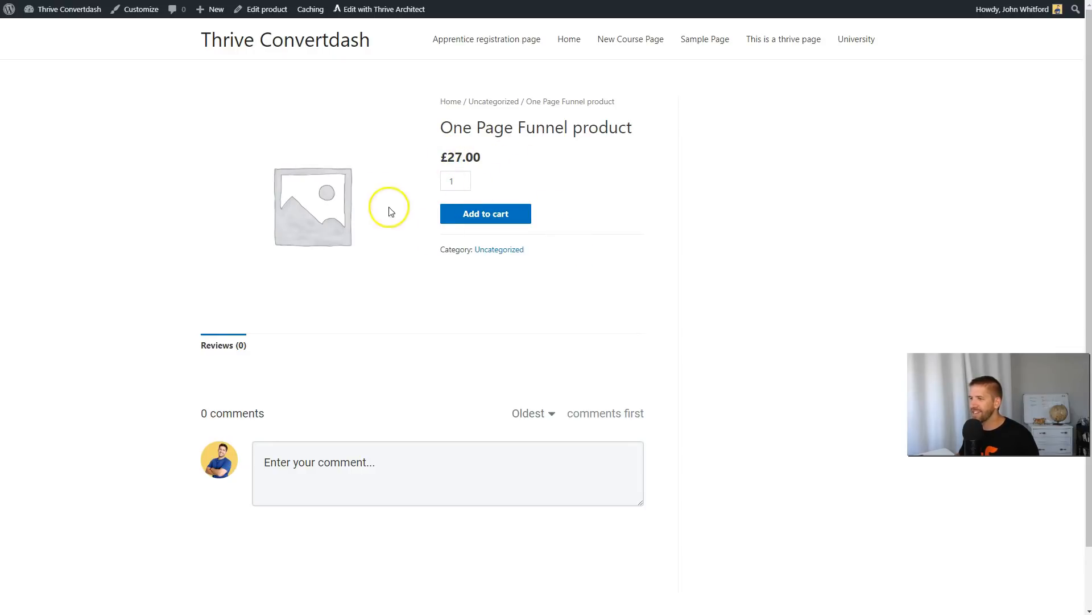
Return to the site dashboard, open the CartFlows flows list and move the untitled flow to the trash.
mouse_move(73, 11)
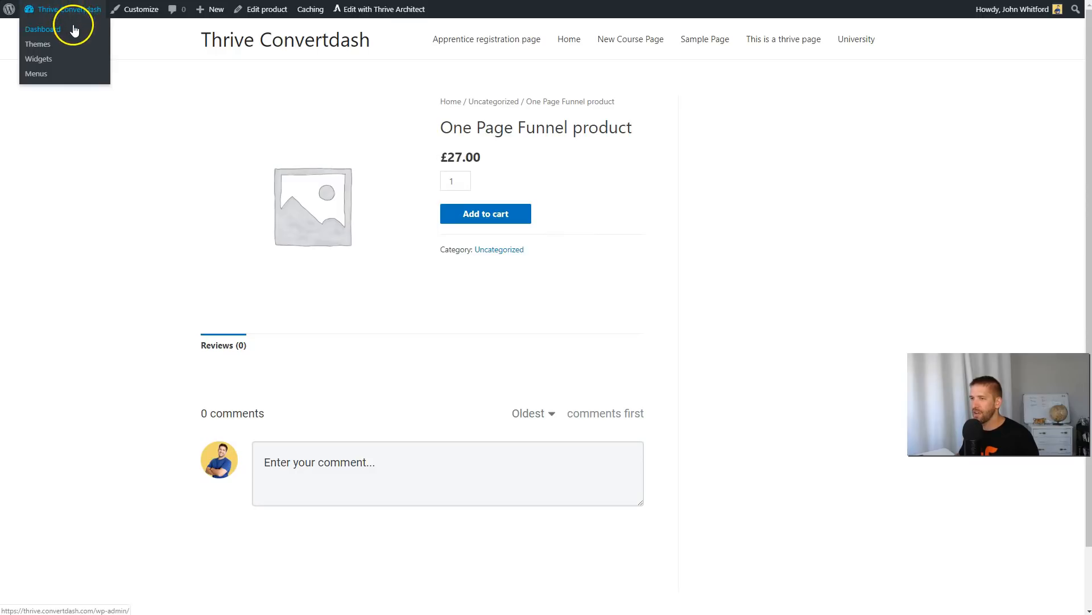
left_click(86, 46)
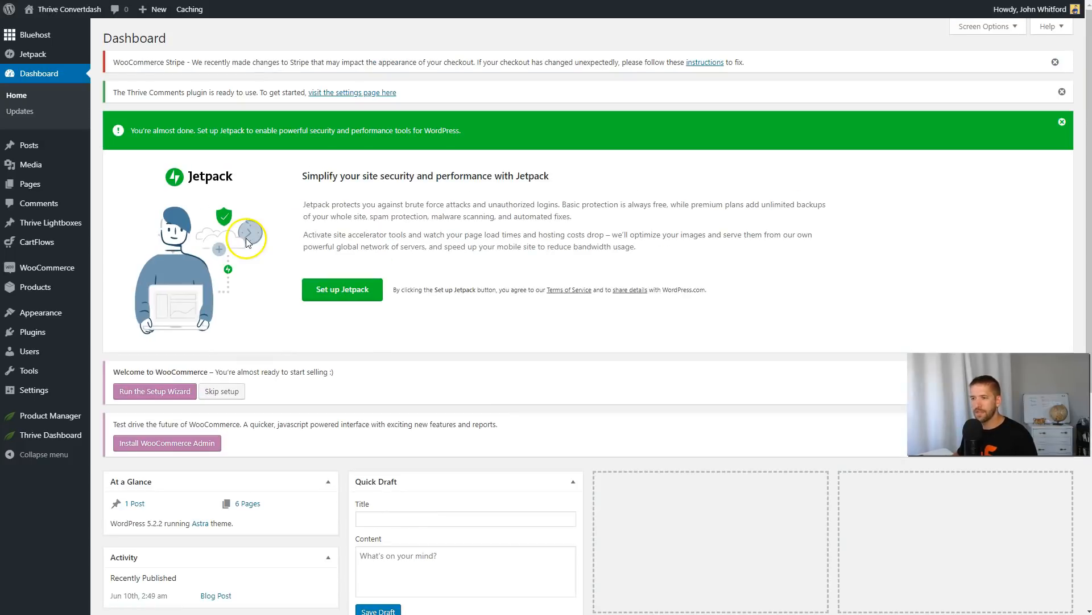
mouse_move(53, 237)
left_click(109, 244)
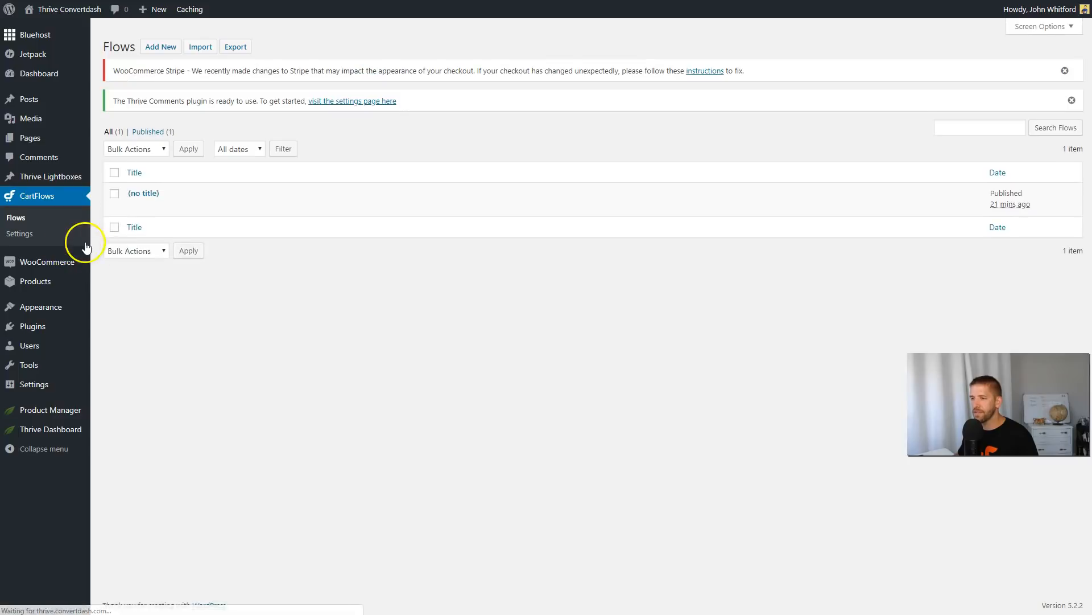
left_click(198, 209)
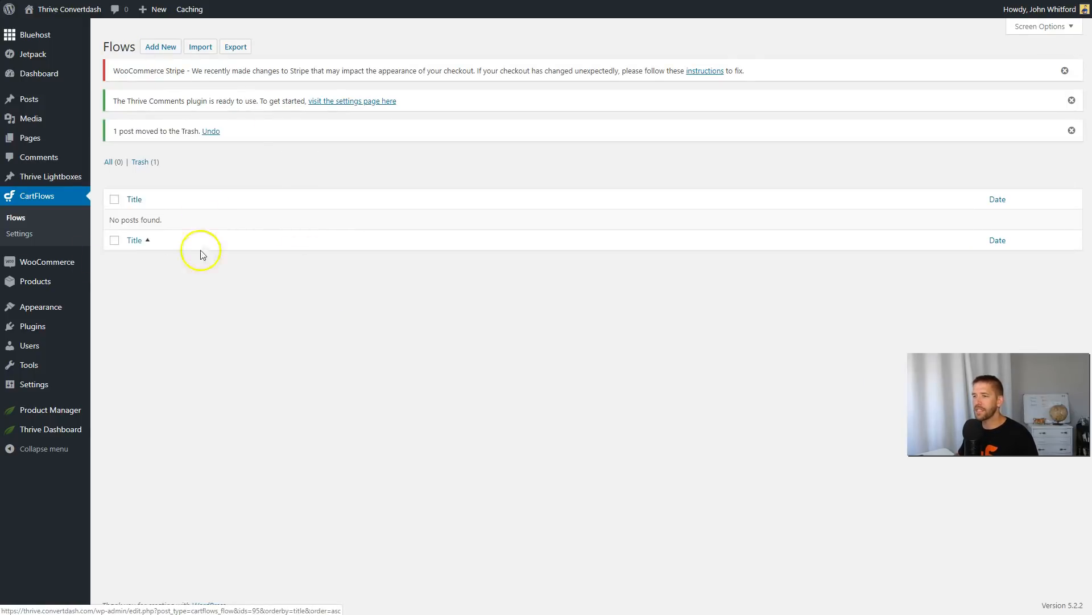
Create a new flow from the Flows Library with the Design Your Flow option.
left_click(171, 54)
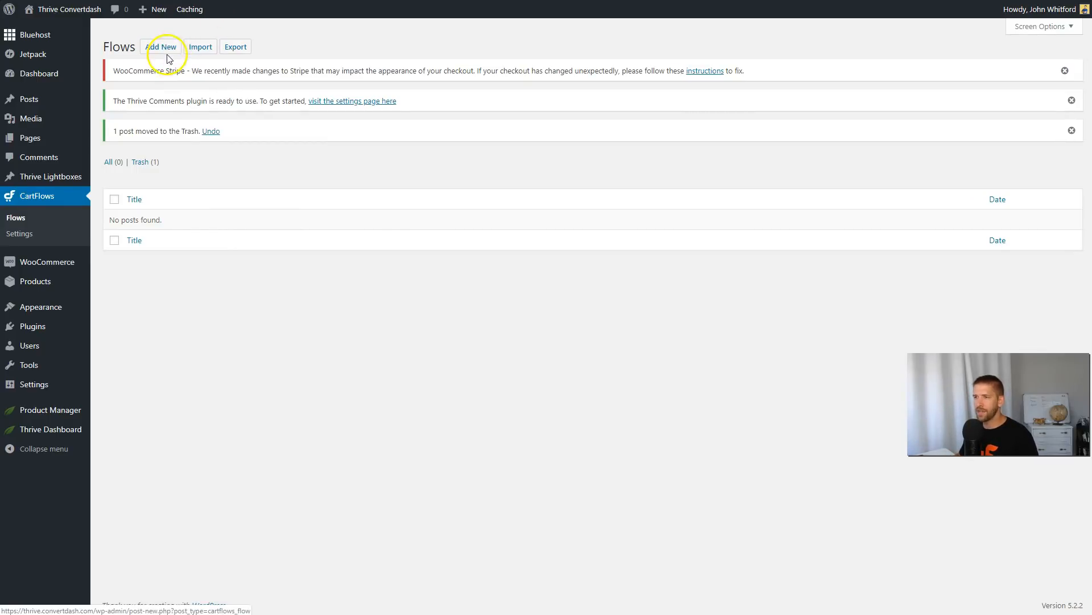
left_click(168, 52)
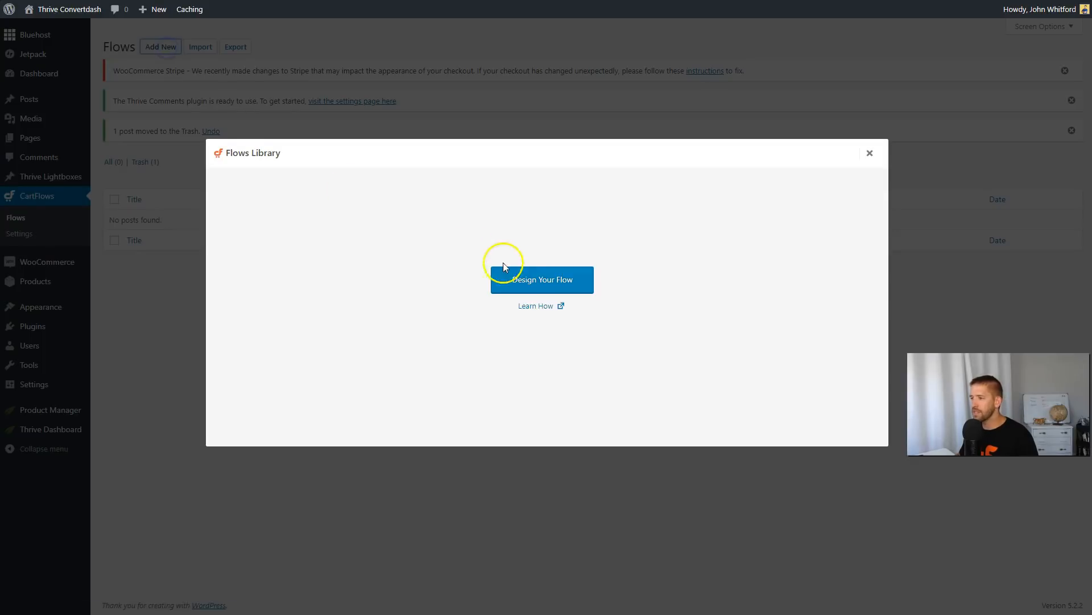
left_click(537, 277)
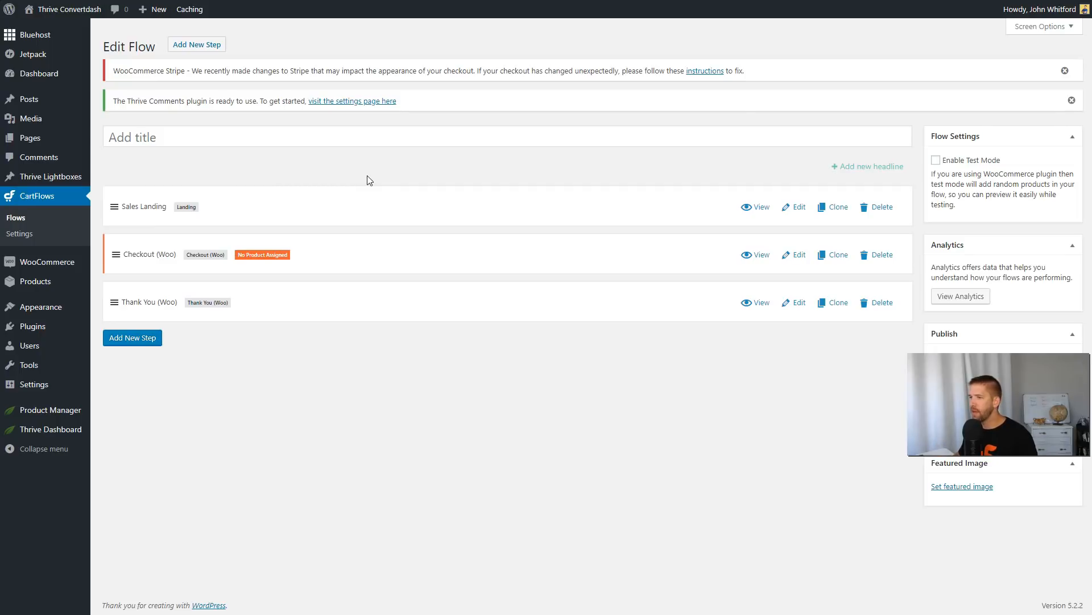
Title the new flow One Page Funnel and update it.
left_click(315, 134)
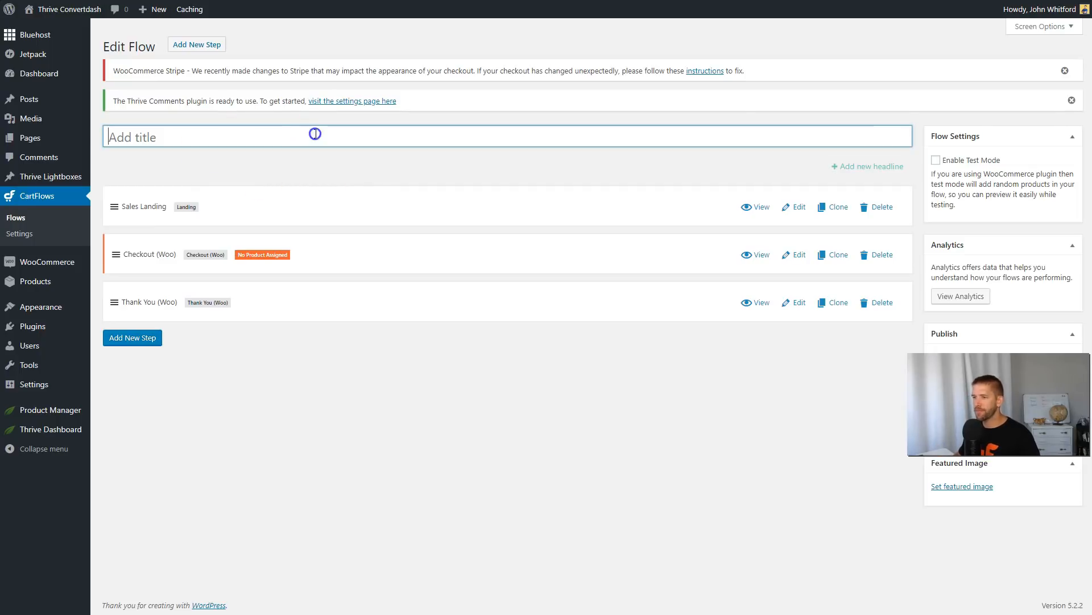
type("One Page Funnel")
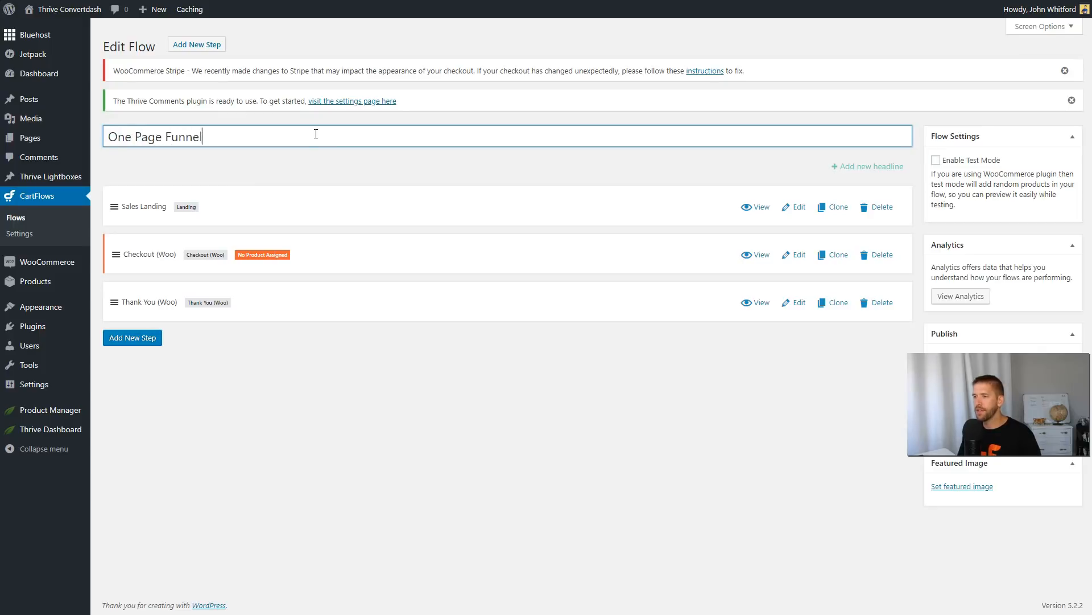
left_click(385, 166)
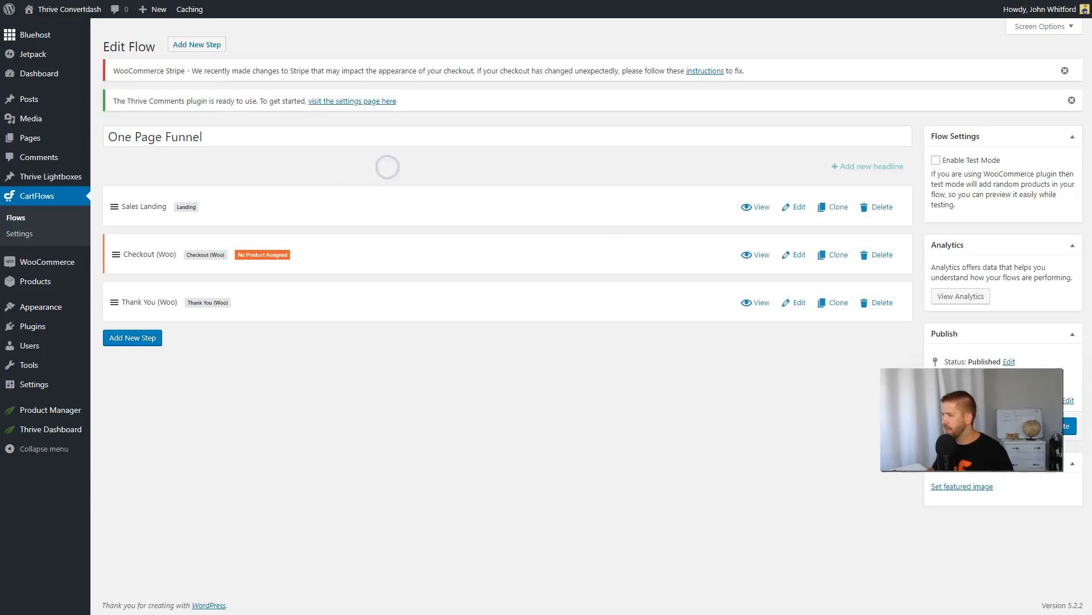
left_click(1057, 425)
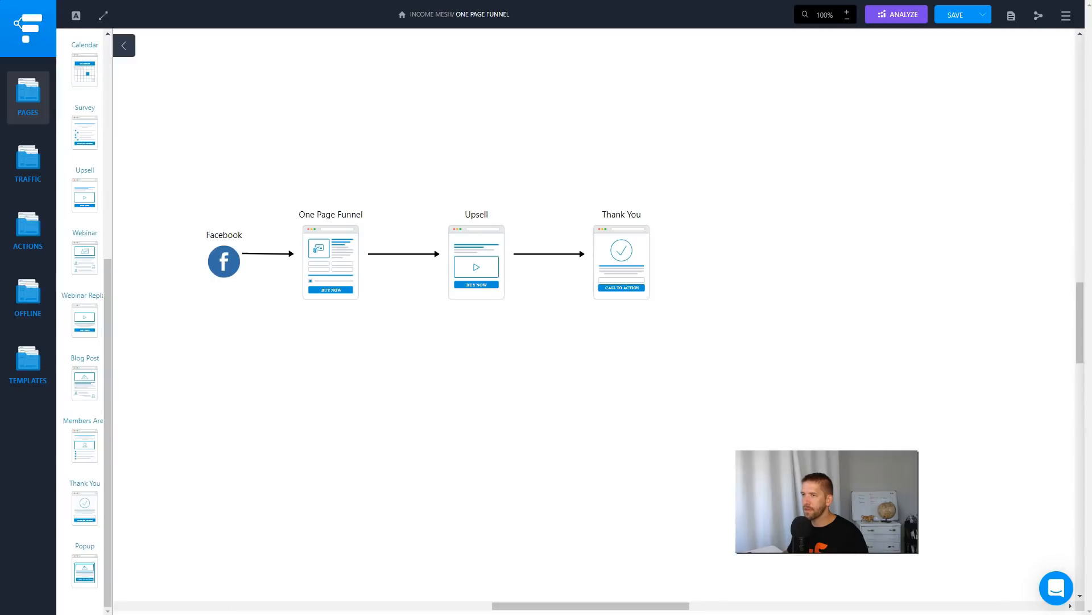
Check the Facebook and One Page Funnel elements in the funnel diagram, and delete the Sales Landing step from the CartFlows flow.
left_click(217, 277)
left_click(329, 253)
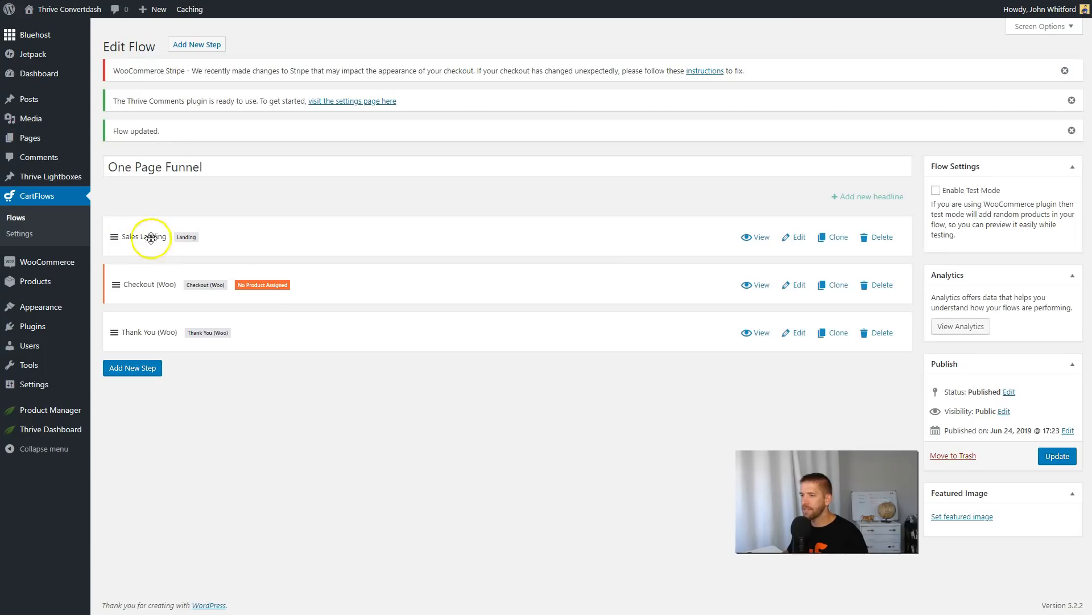
left_click(886, 237)
left_click(598, 52)
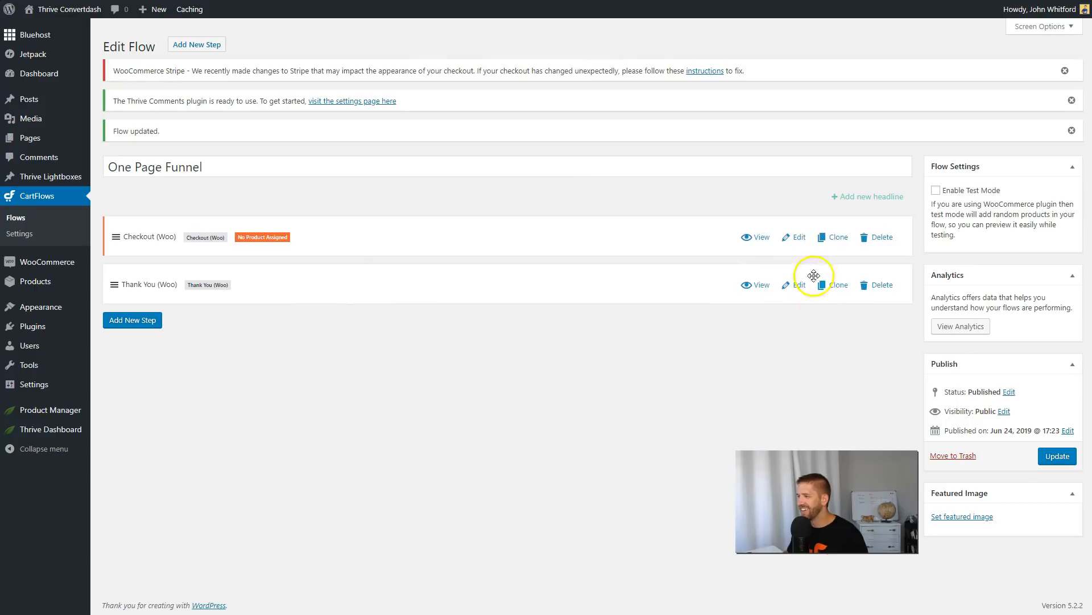
Open the Checkout (Woo) step for editing and change its permalink slug to opf.
left_click(800, 238)
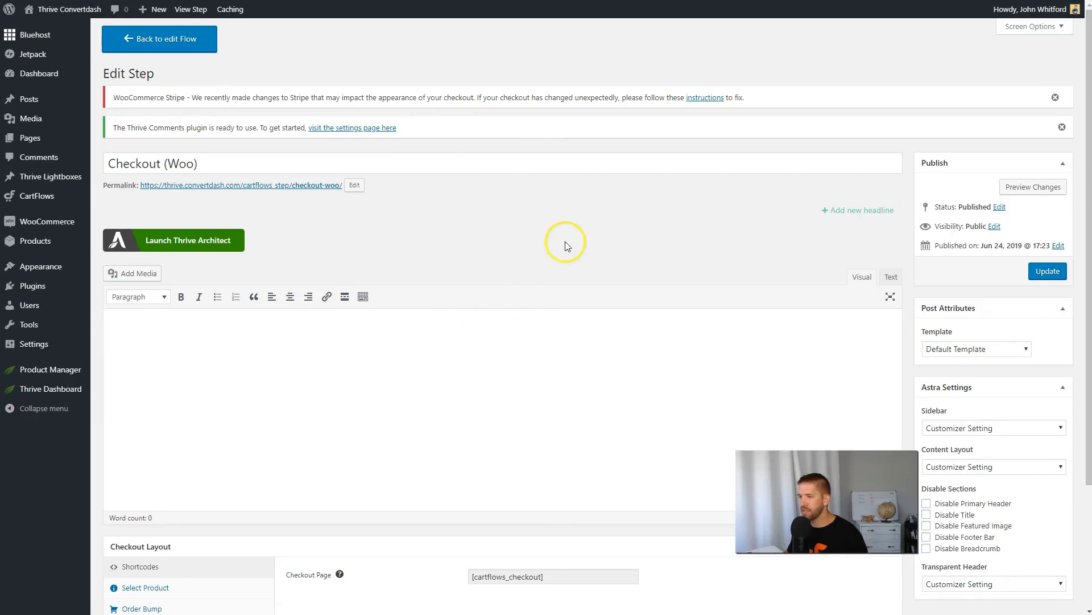
scroll(565, 247, "down", 1)
scroll(565, 247, "down", 1)
left_click(356, 72)
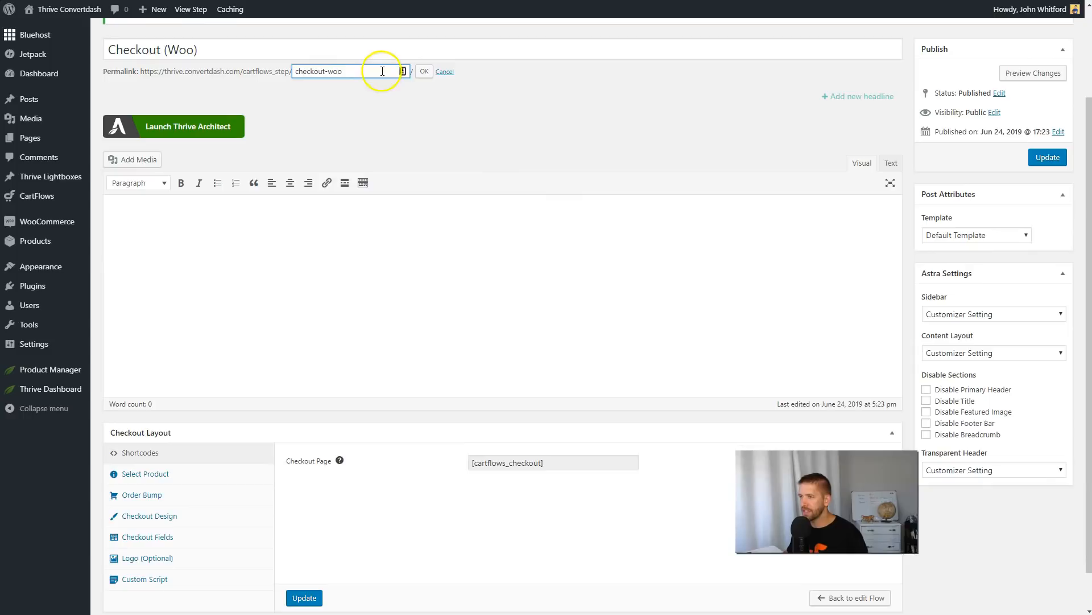
left_click_drag(393, 71, 251, 80)
type("opt")
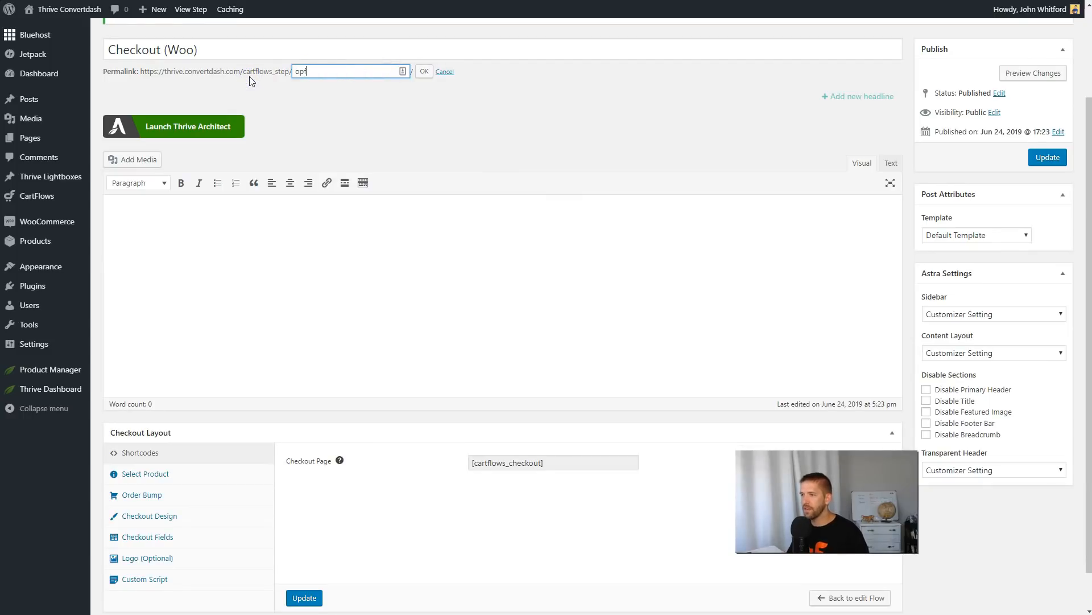
left_click(423, 72)
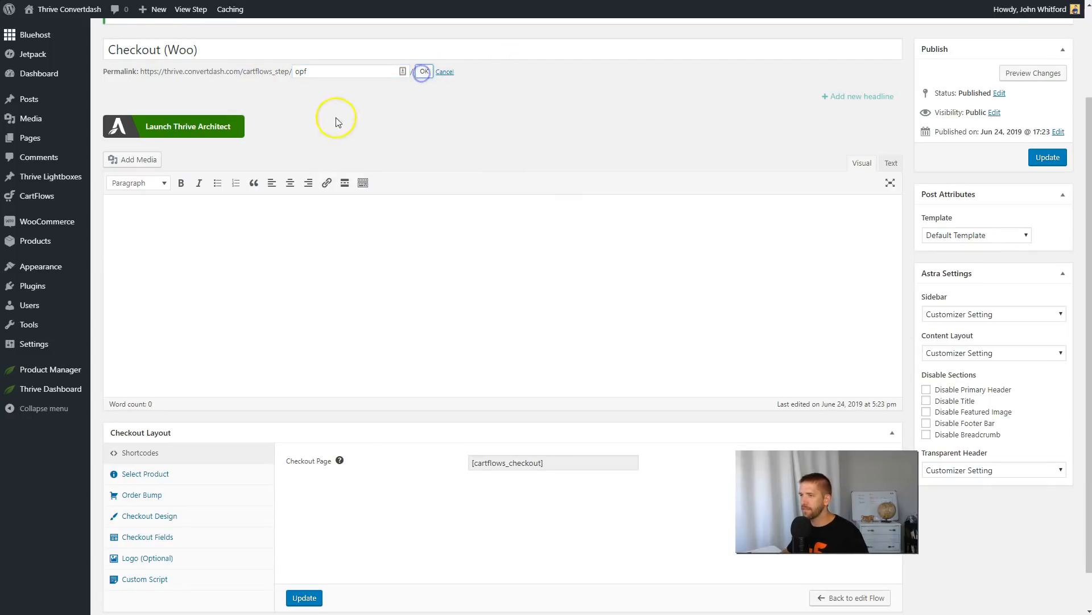
Retitle the checkout step as One Page Product Reveal.
triple_click(233, 50)
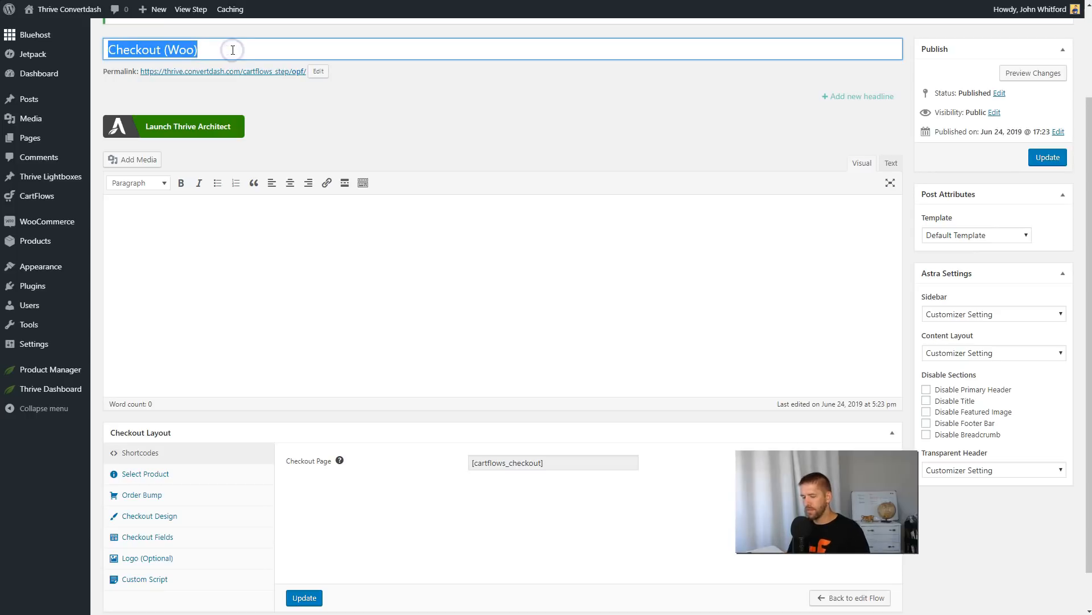
type("One Page")
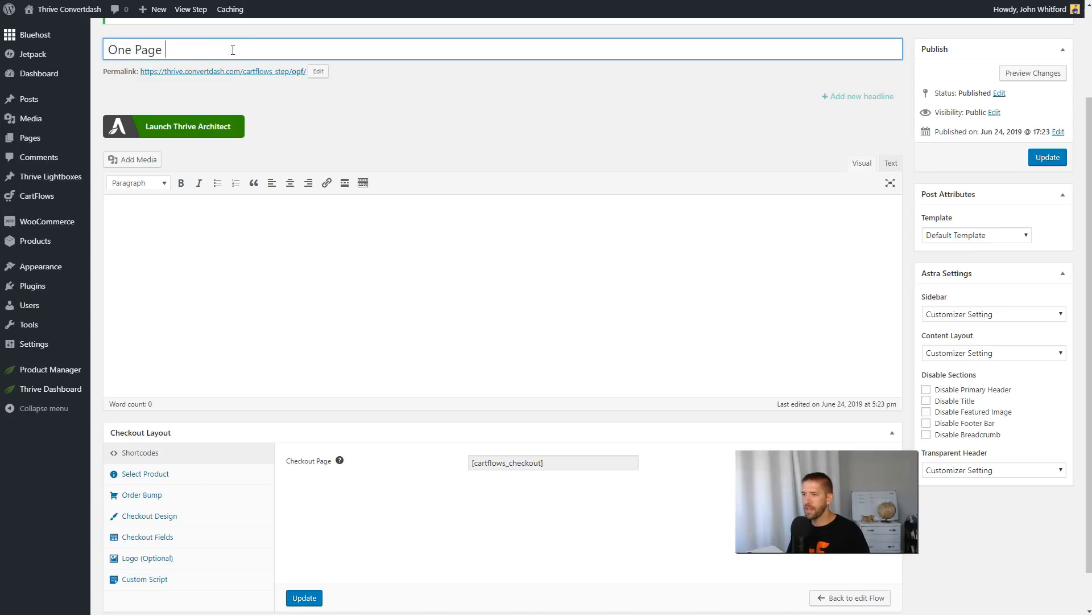
type(" Product Reveal")
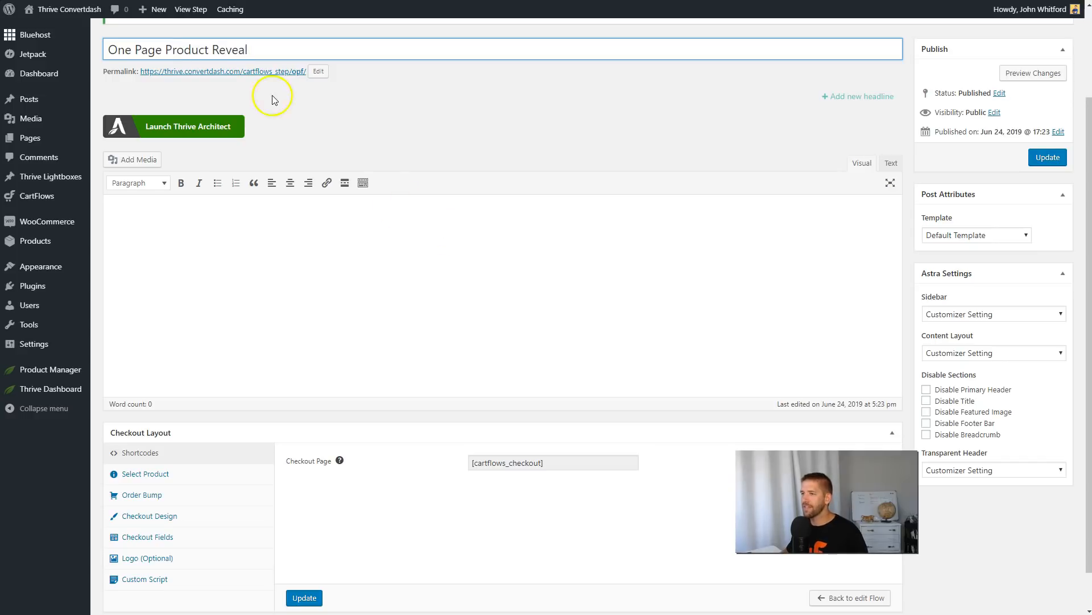
left_click(365, 118)
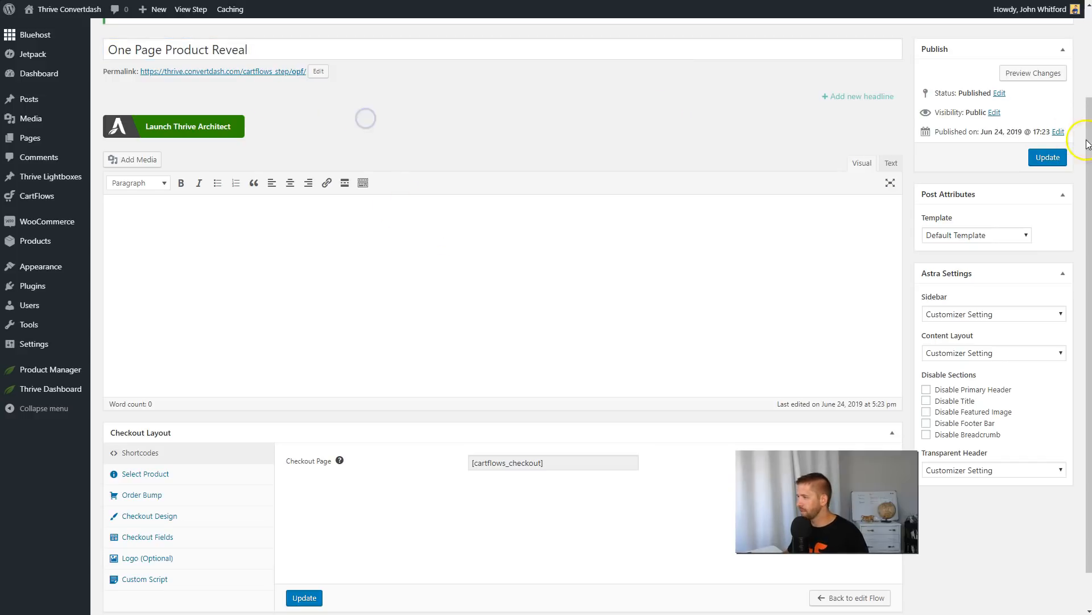
Assign Template for Page Builders with No Sidebar and a Full Width / Stretched content layout, and update the step.
left_click(986, 236)
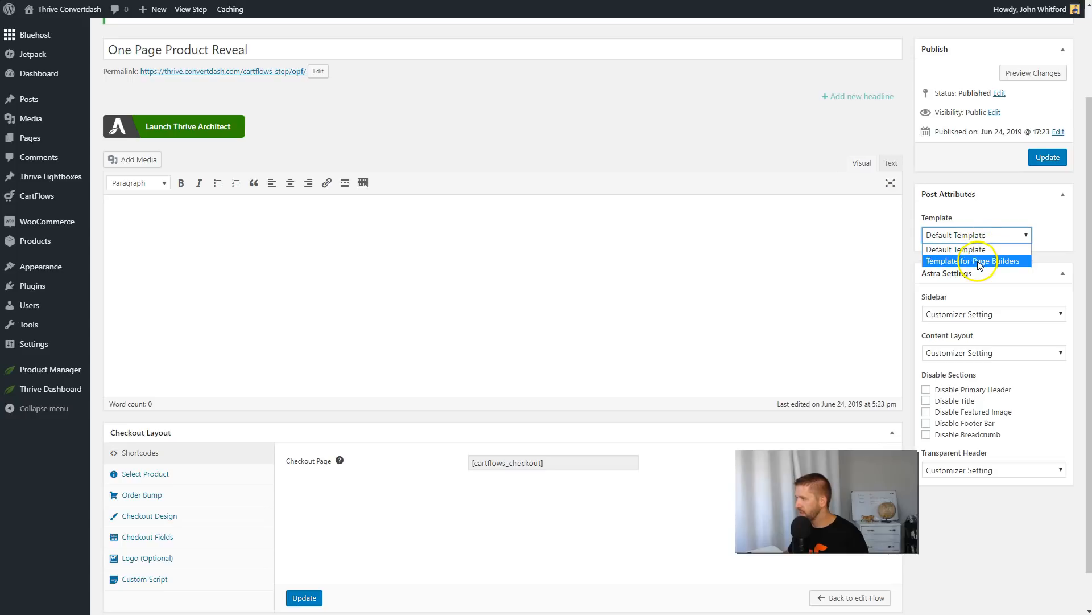
left_click(976, 262)
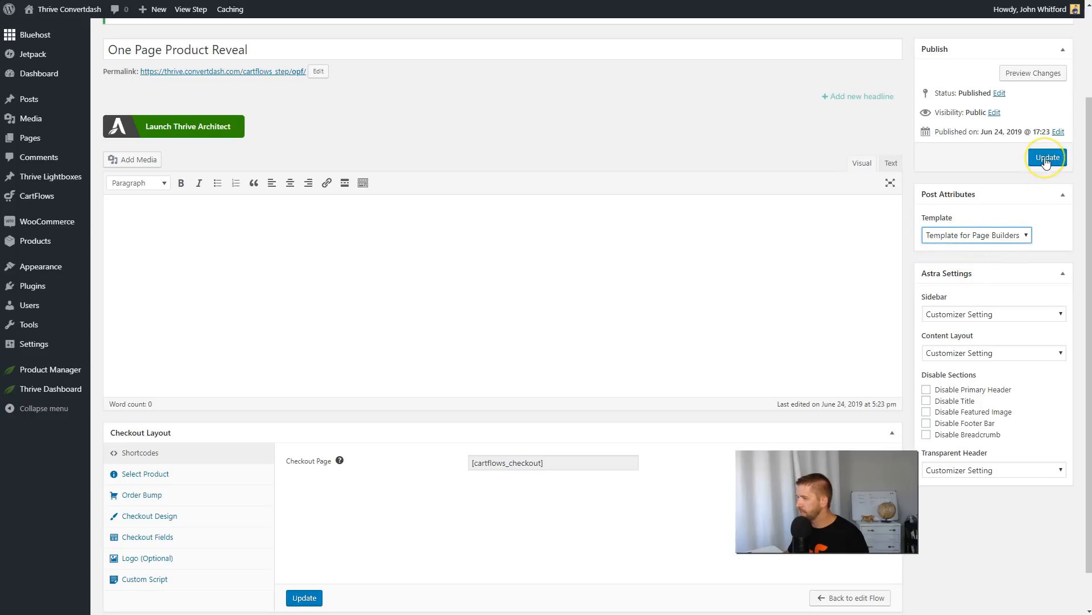
left_click(992, 314)
left_click(980, 359)
left_click(980, 352)
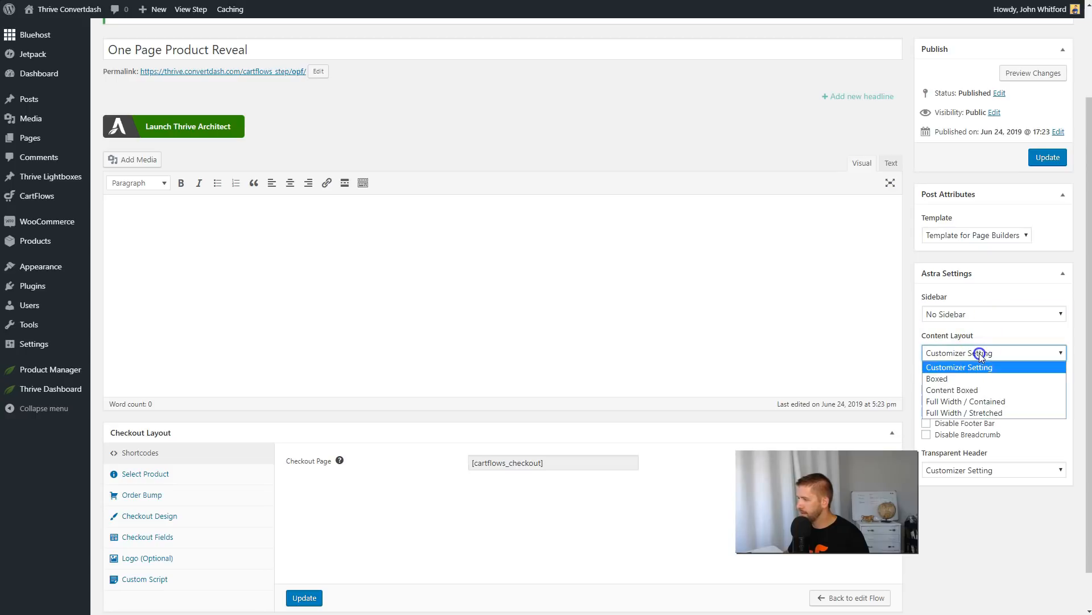
left_click(973, 412)
left_click(1045, 158)
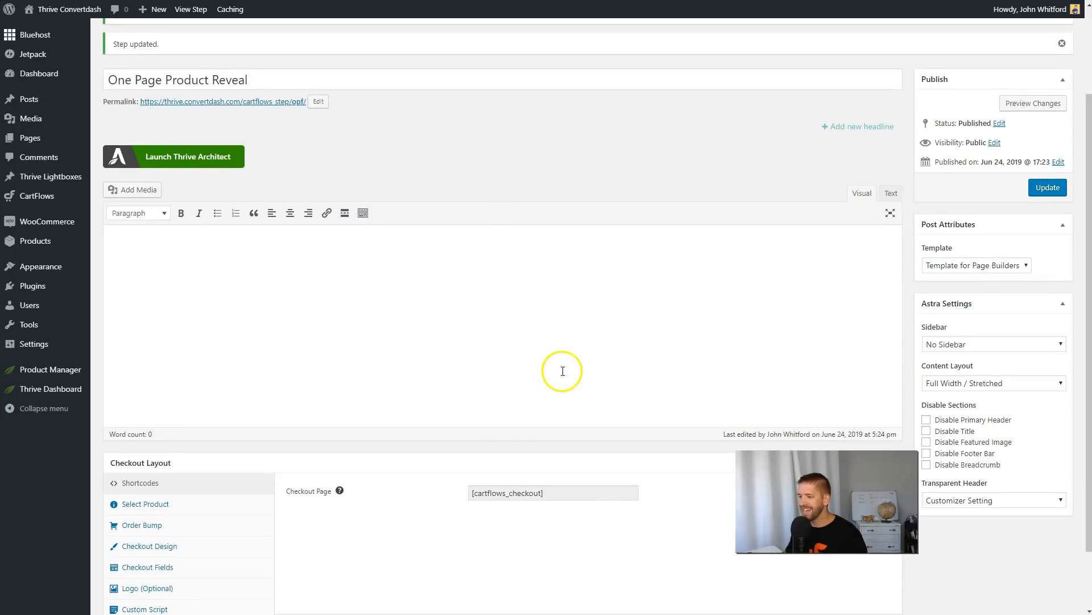
Examine the checkout page shortcode in the Checkout Layout settings.
left_click(507, 493)
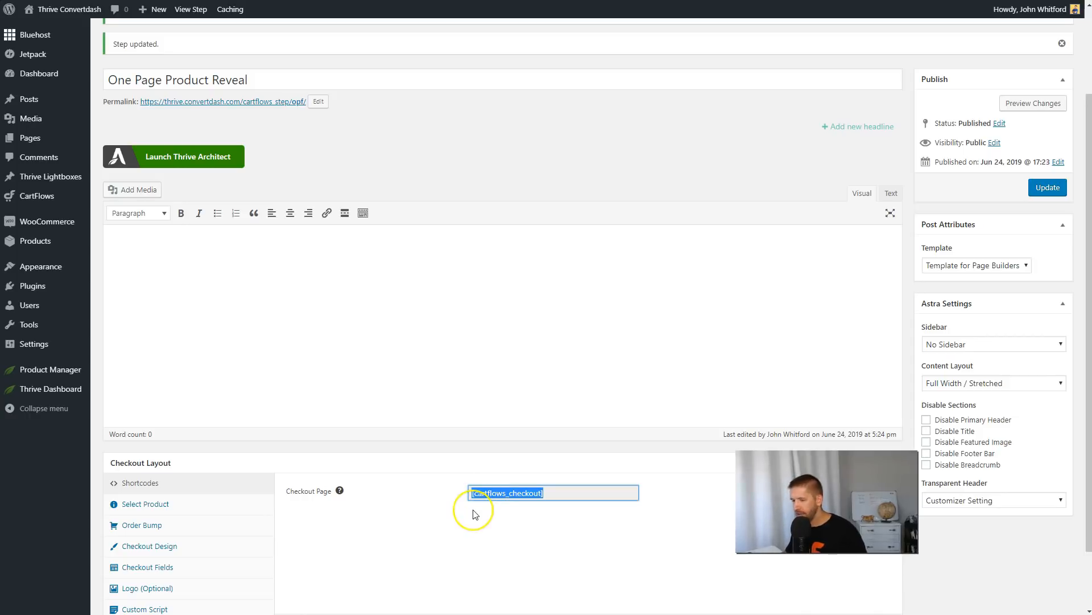
key("super")
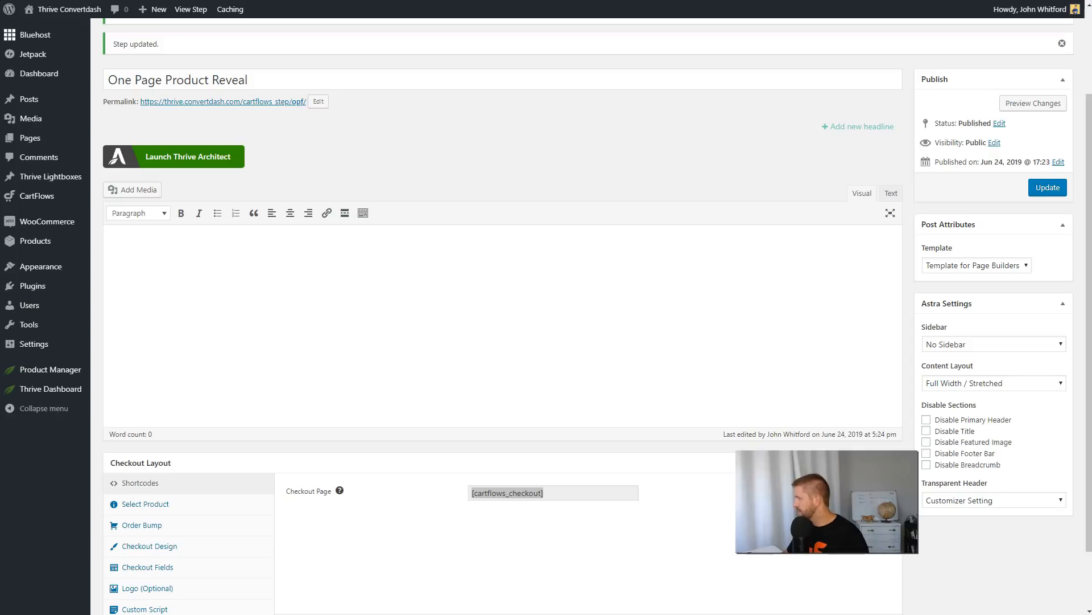
left_click(297, 312)
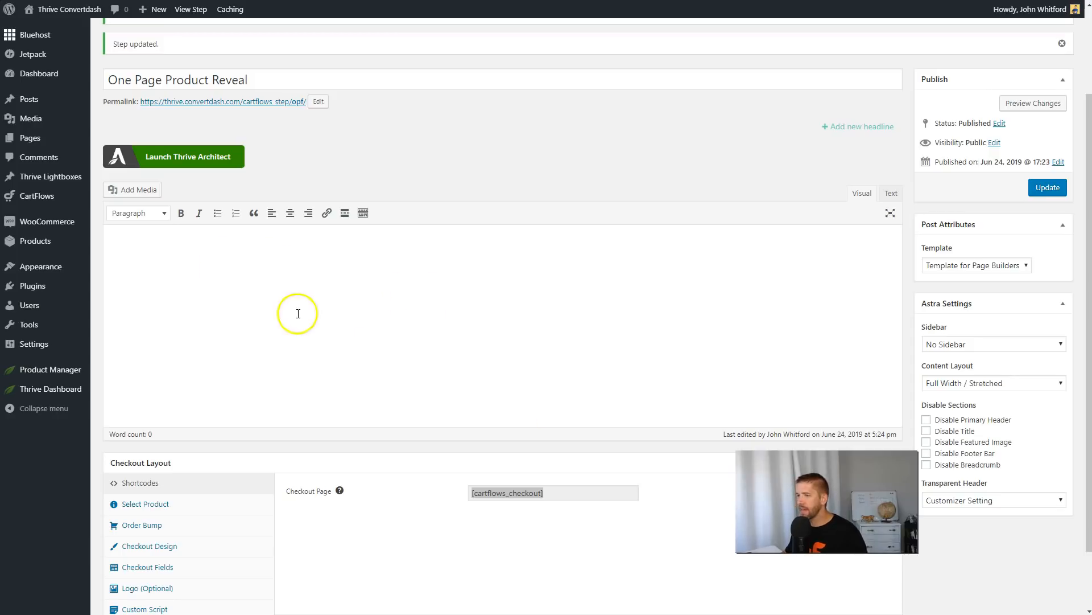
left_click(404, 512)
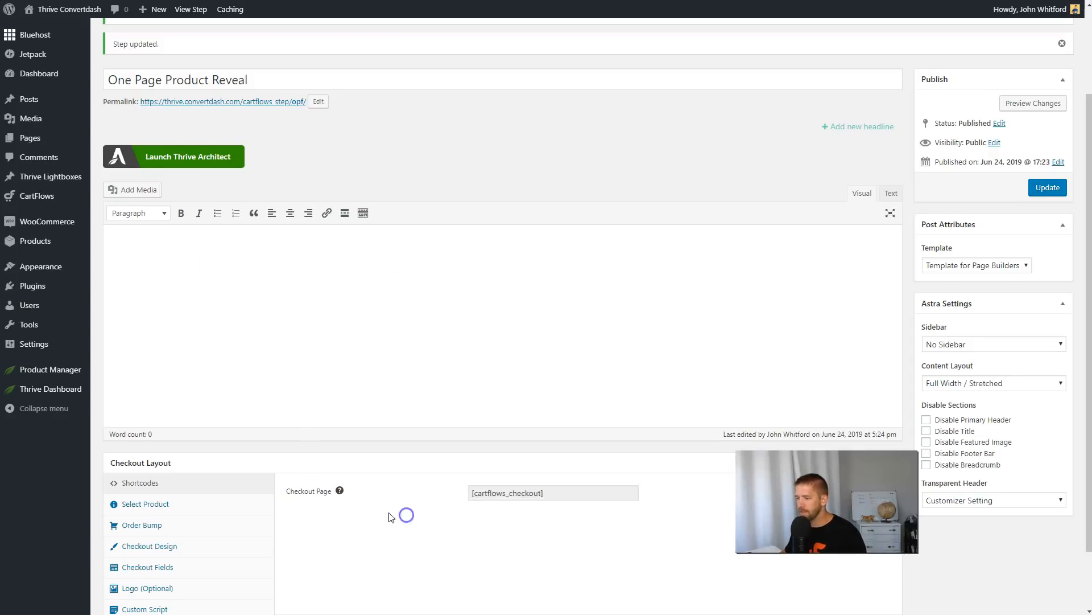
Assign the One Page Funnel product to the checkout and update the step.
scroll(405, 512, "down", 2)
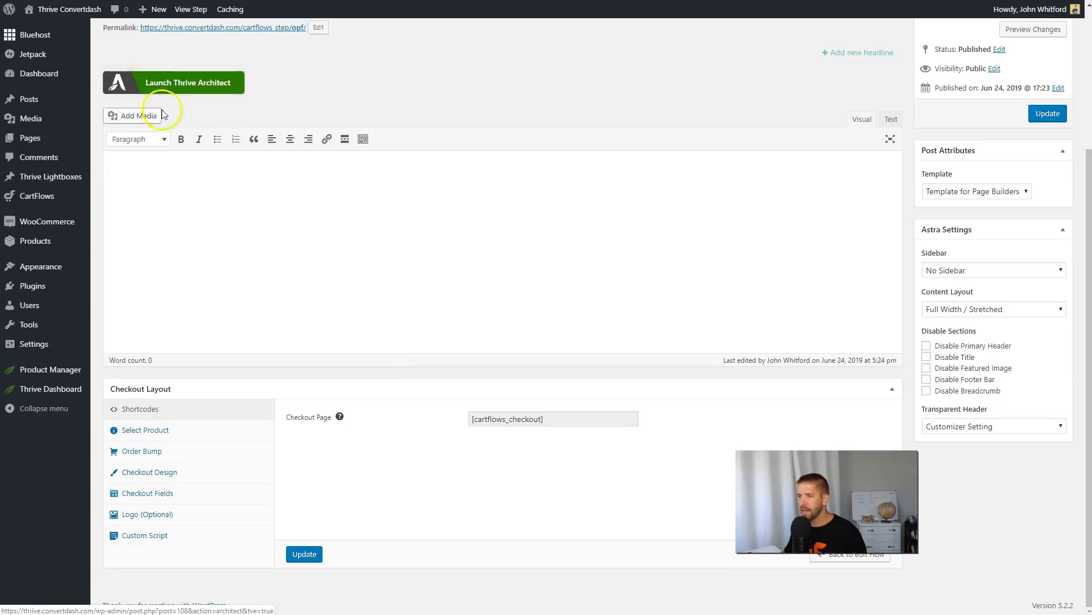
left_click(151, 434)
left_click(414, 419)
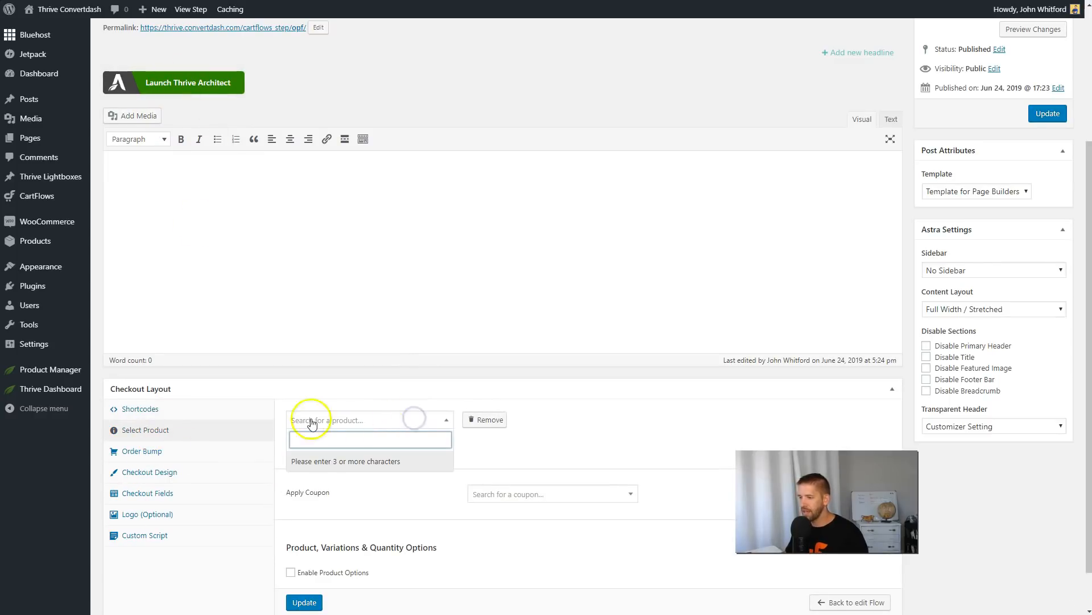
type("one page")
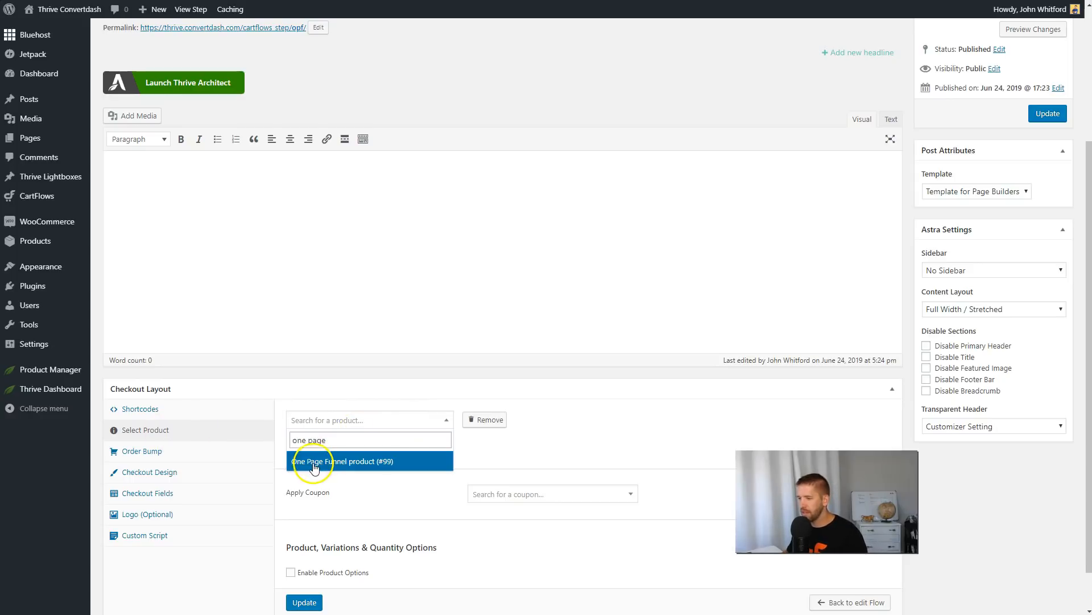
left_click(339, 460)
scroll(421, 449, "down", 1)
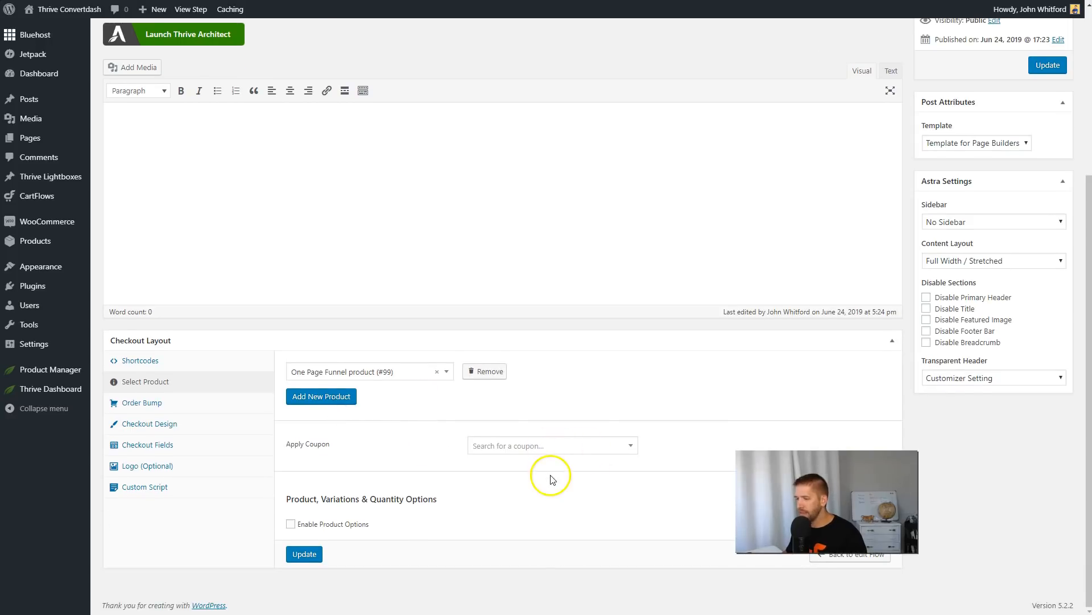
left_click(305, 555)
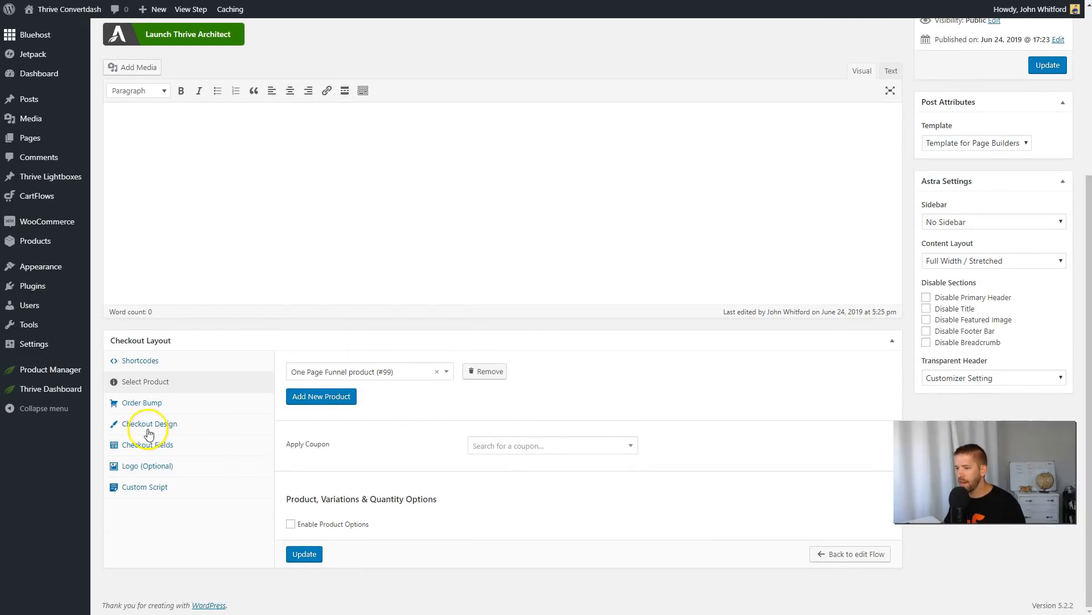
Set the checkout design skin to Two Step.
left_click(140, 409)
left_click(139, 474)
left_click(571, 419)
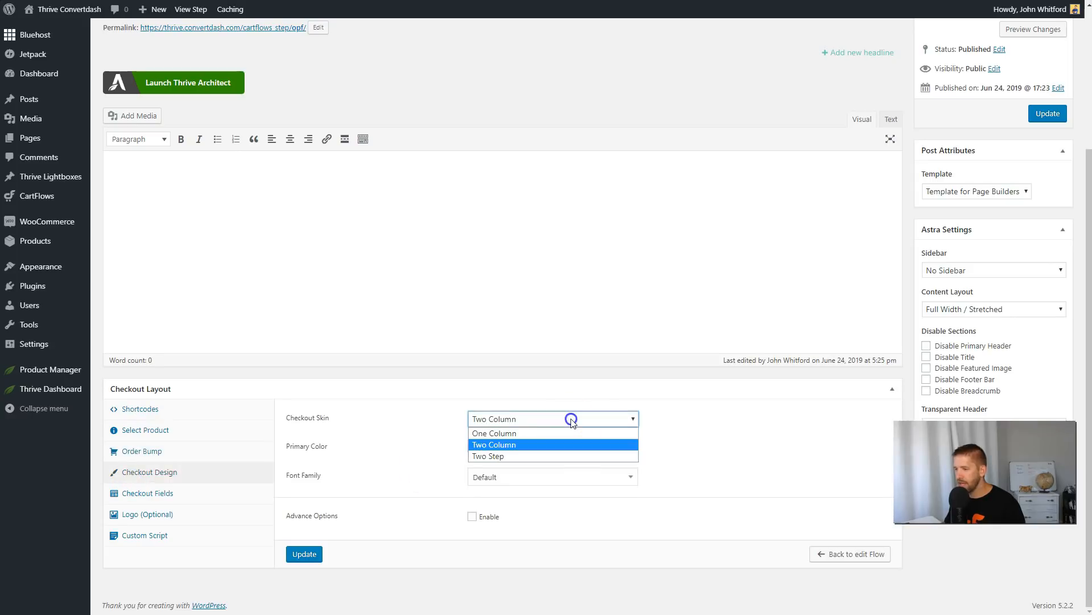
left_click(534, 460)
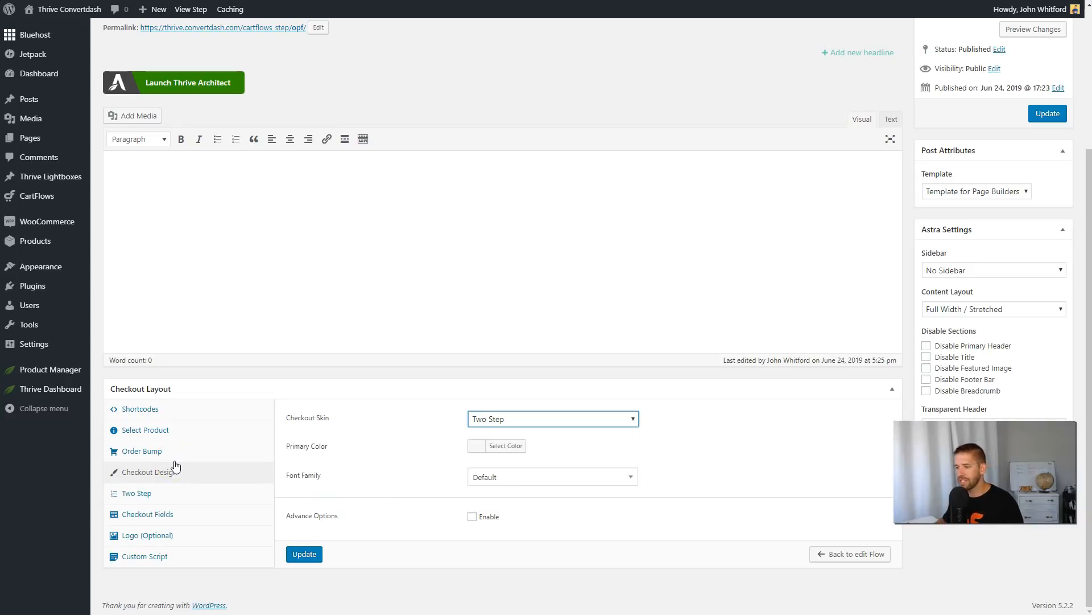
Enable the custom field editor for the checkout fields.
left_click(151, 519)
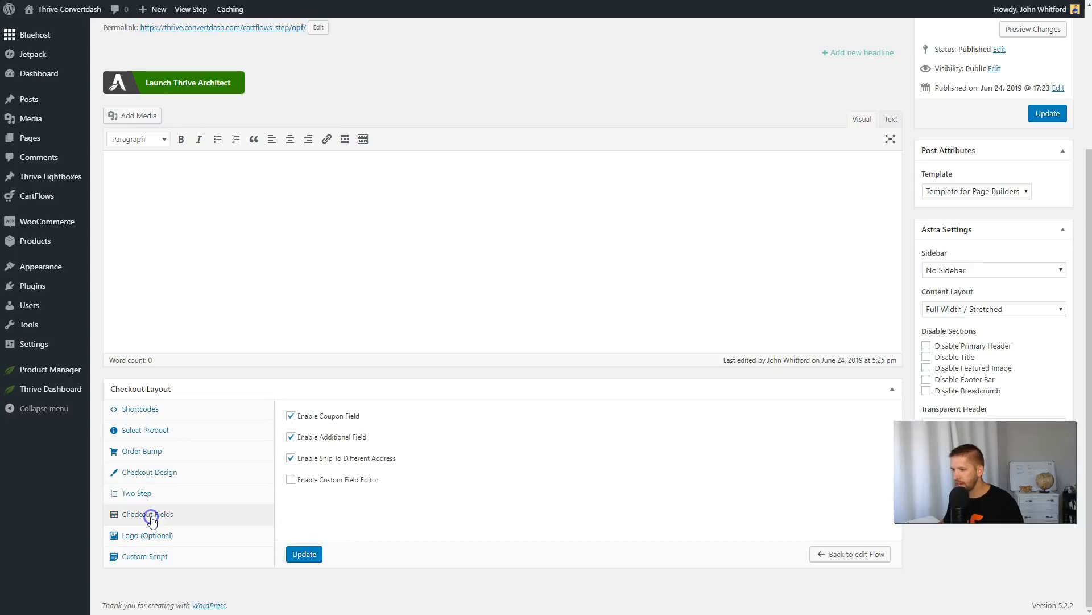
left_click(291, 480)
scroll(292, 480, "down", 1)
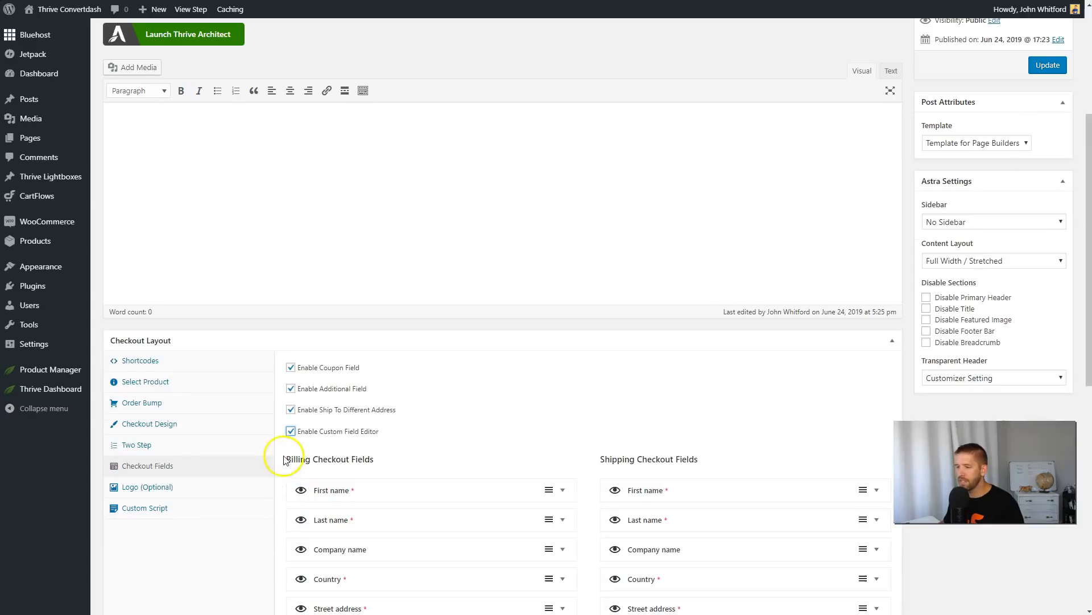
Hide all billing fields except First name, Last name and Email address, disable Ship To Different Address, and update the step.
scroll(515, 429, "down", 2)
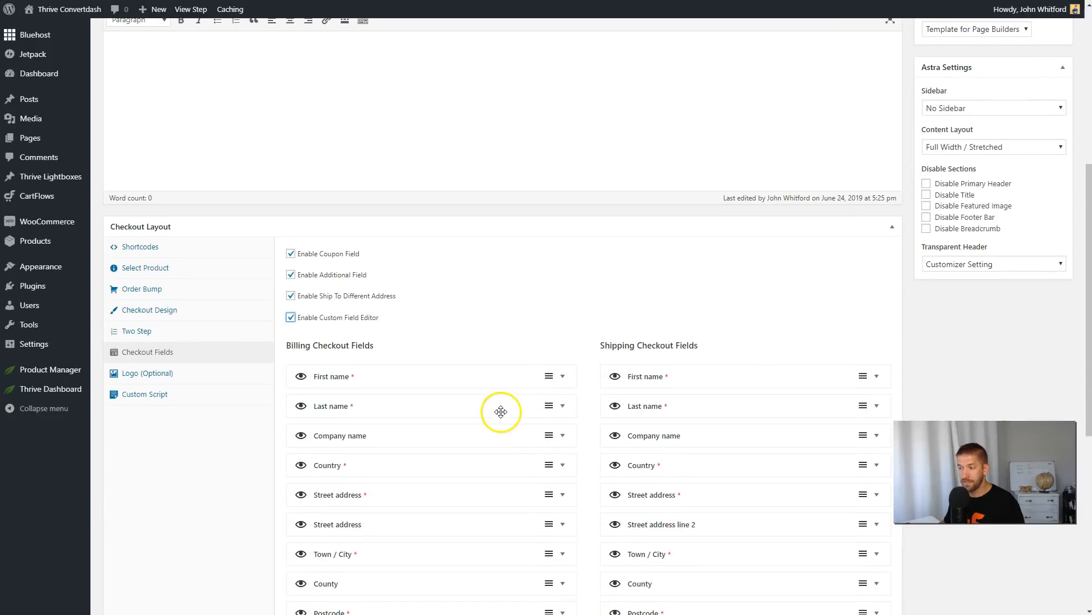
scroll(501, 393, "down", 2)
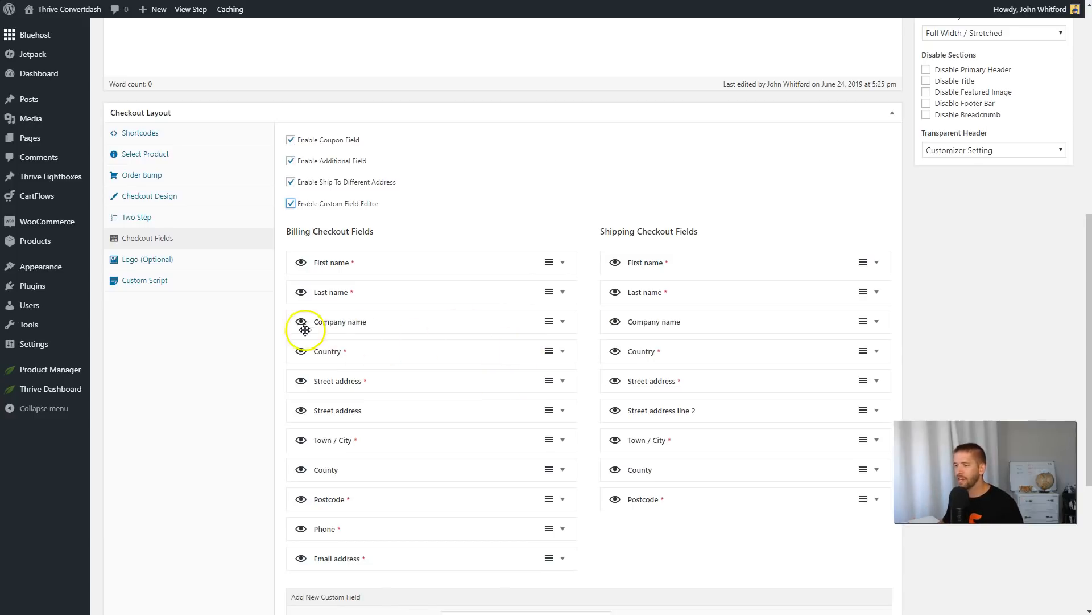
scroll(300, 318, "down", 1)
left_click(300, 265)
left_click(300, 295)
left_click(301, 357)
left_click(301, 387)
left_click(301, 446)
left_click(301, 418)
left_click(301, 448)
left_click(301, 478)
left_click(301, 481)
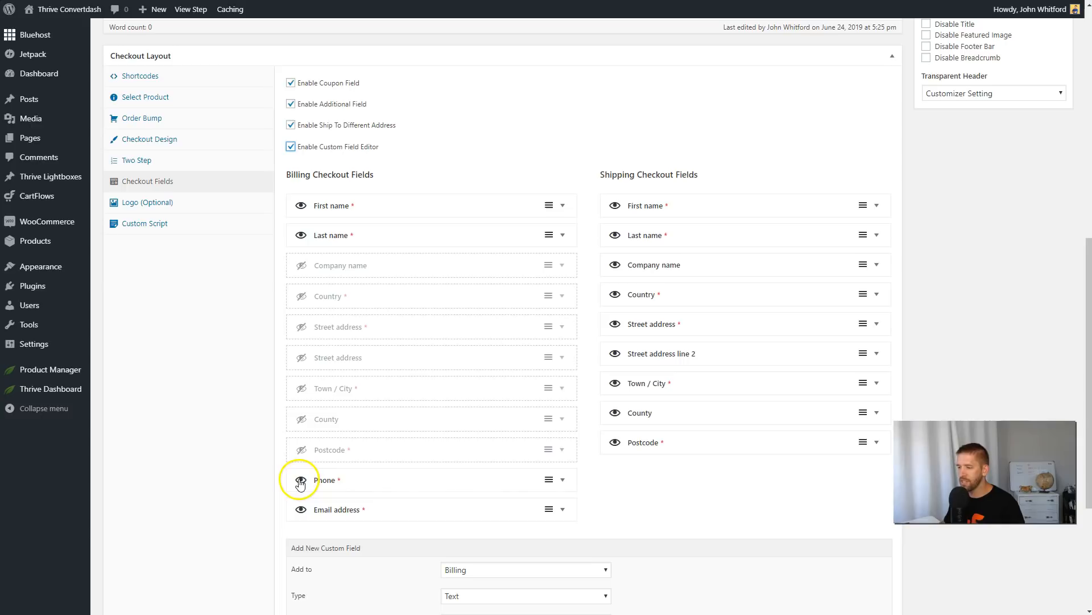
left_click(300, 481)
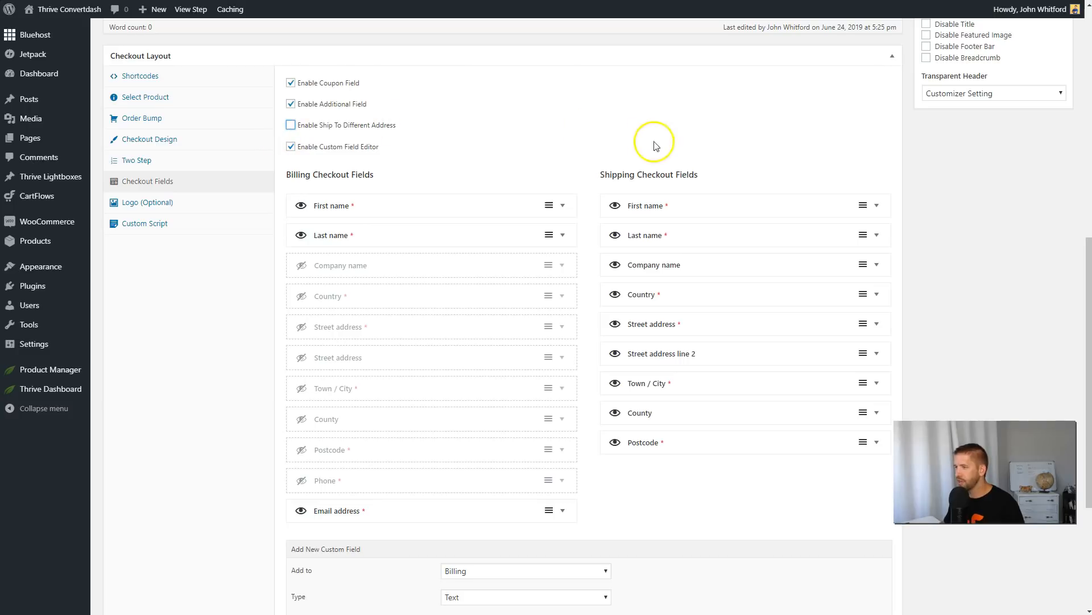
scroll(627, 174, "down", 4)
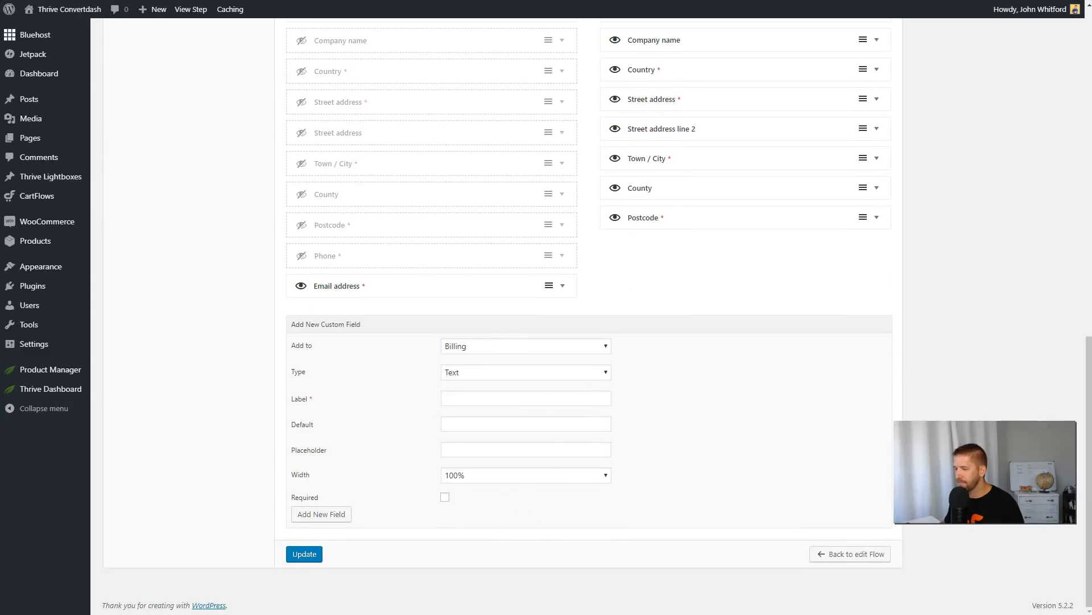
left_click(315, 553)
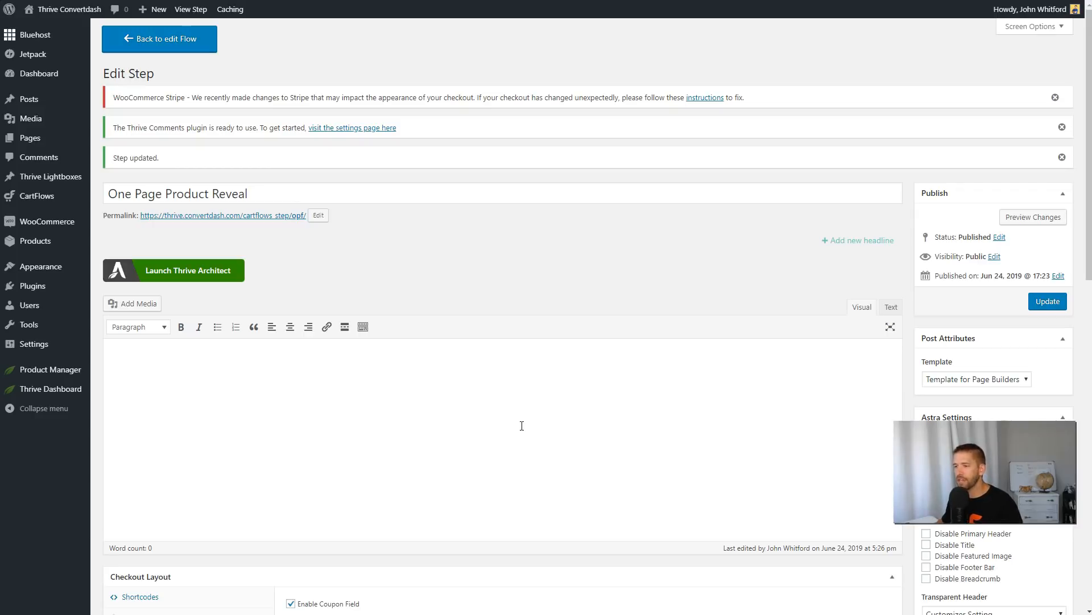
Open the One Page Product Reveal step in Thrive Architect.
scroll(610, 251, "down", 1)
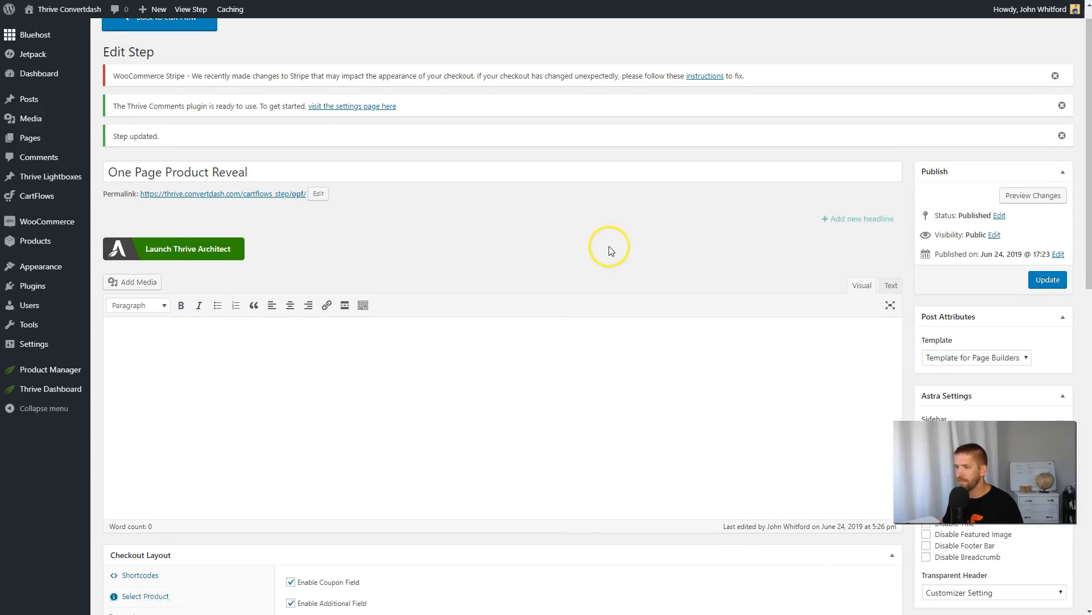
left_click(214, 219)
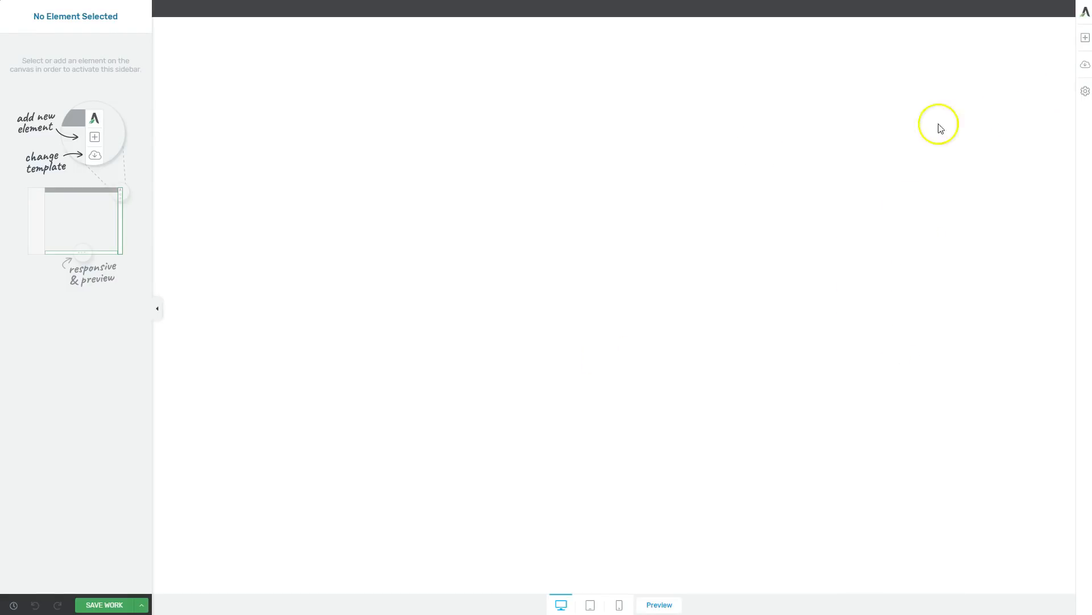
left_click(1086, 38)
left_click_drag(979, 126, 171, 66)
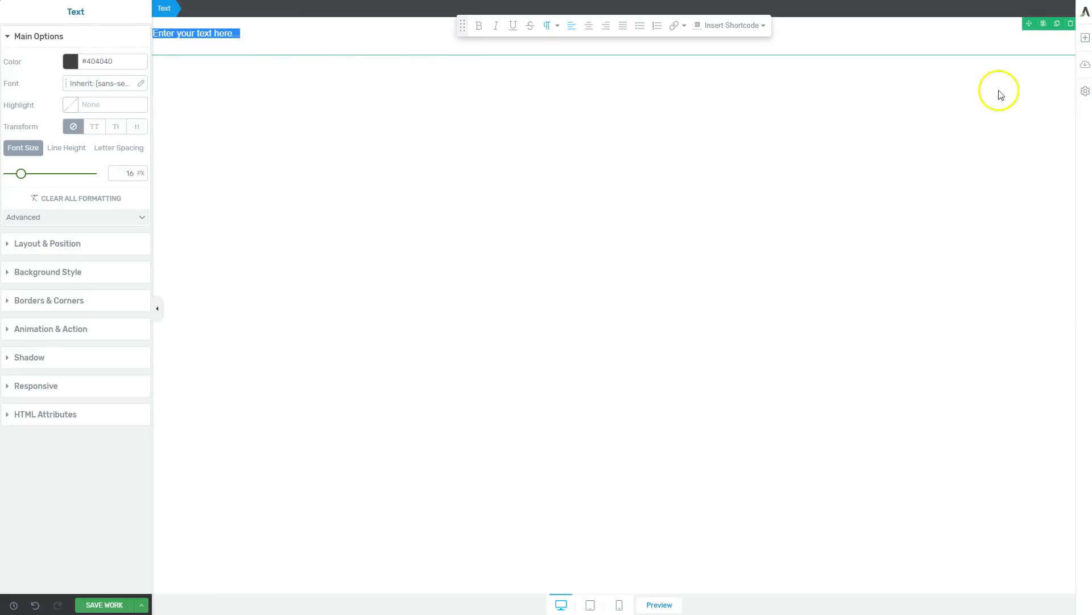
left_click(1071, 24)
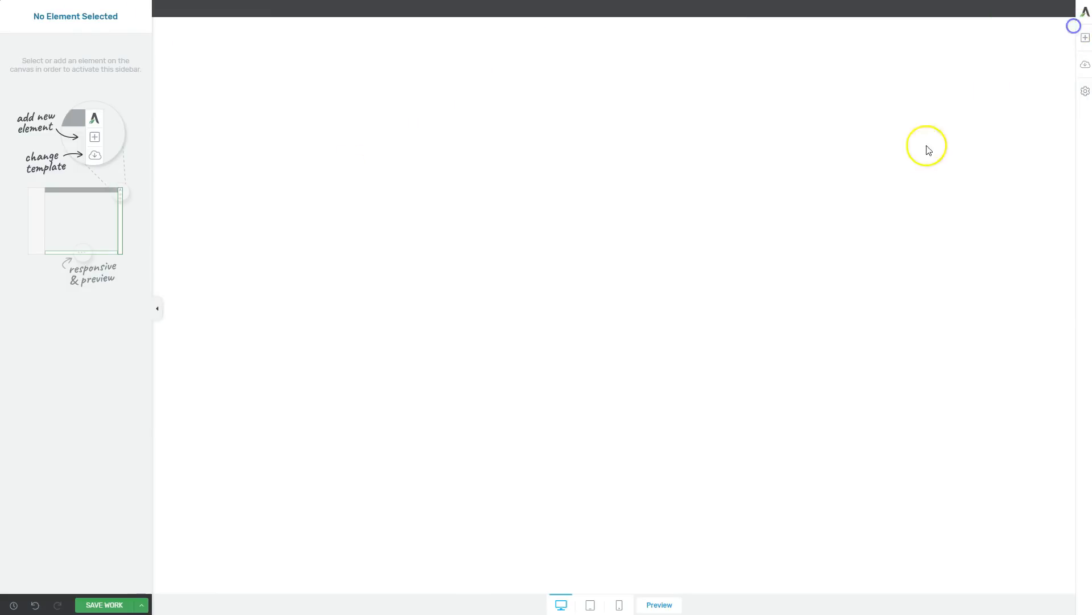
Browse the default landing page templates for changing the page's template, and filter them by the video sales page tag.
left_click(1086, 66)
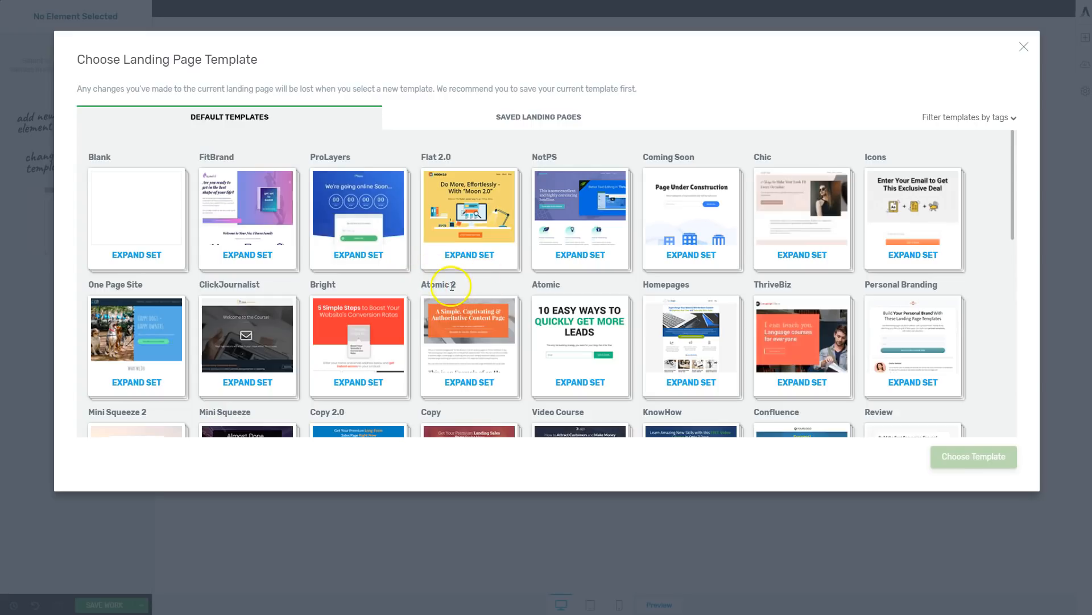
scroll(354, 278, "down", 4)
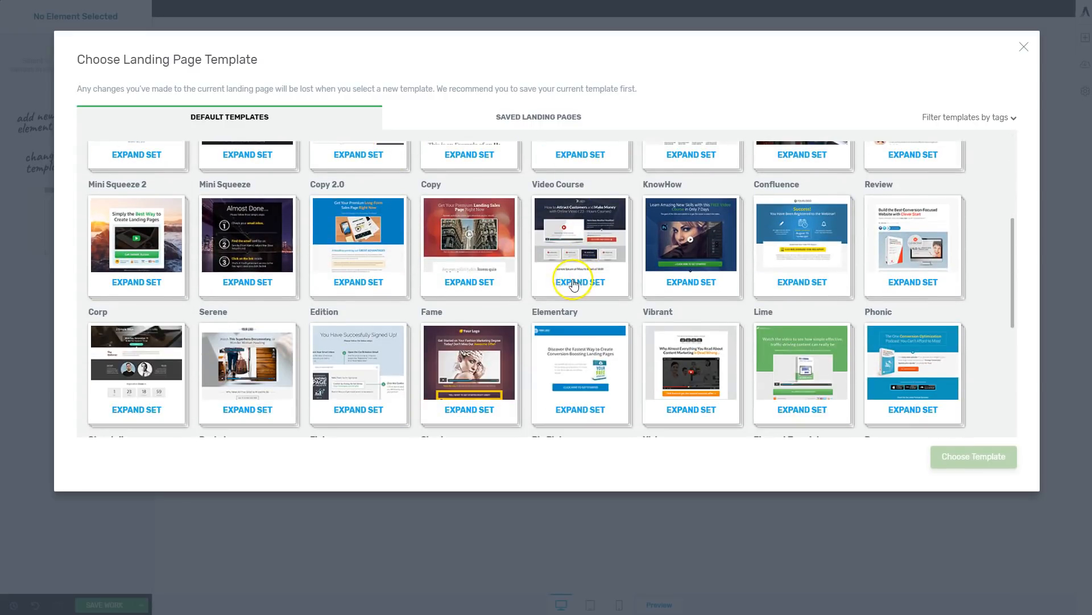
left_click(1004, 121)
left_click_drag(1013, 159, 1006, 217)
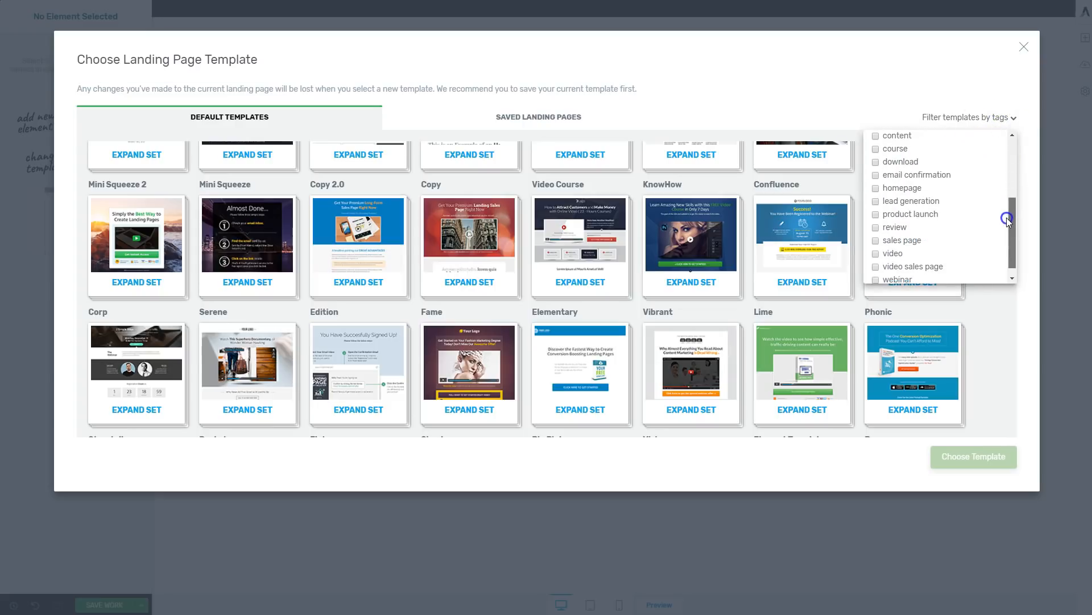
left_click(875, 267)
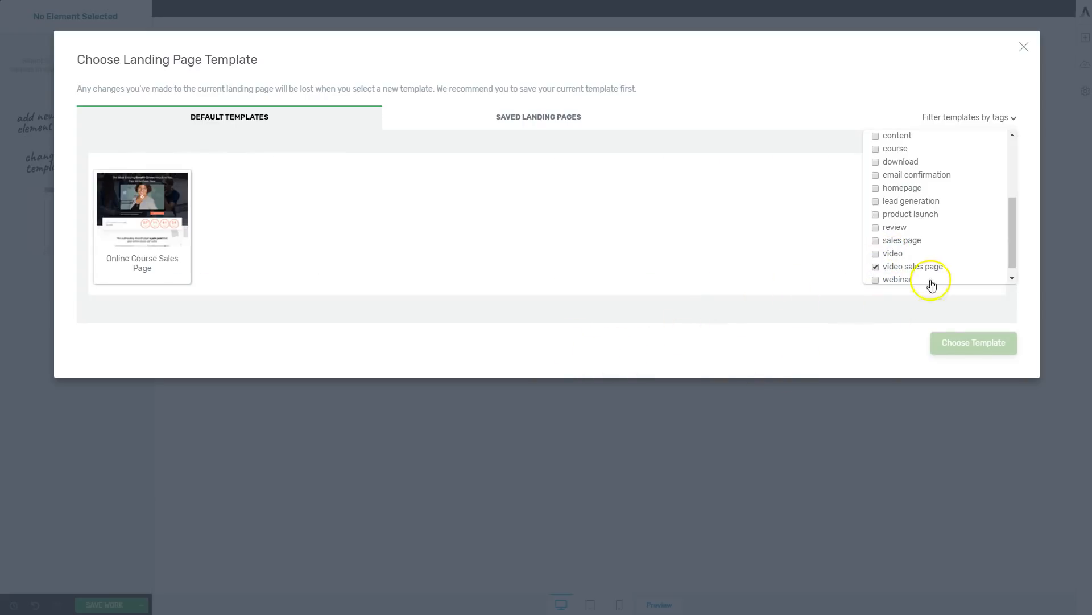
Add the sales page and video tags to the template filter alongside video sales page.
scroll(942, 267, "down", 1)
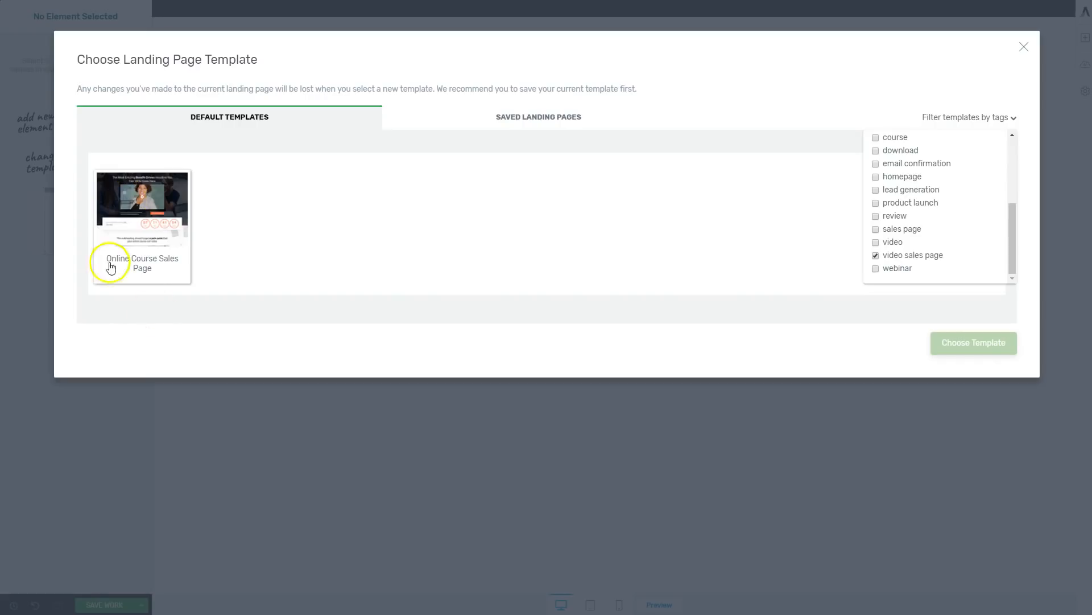
left_click(876, 229)
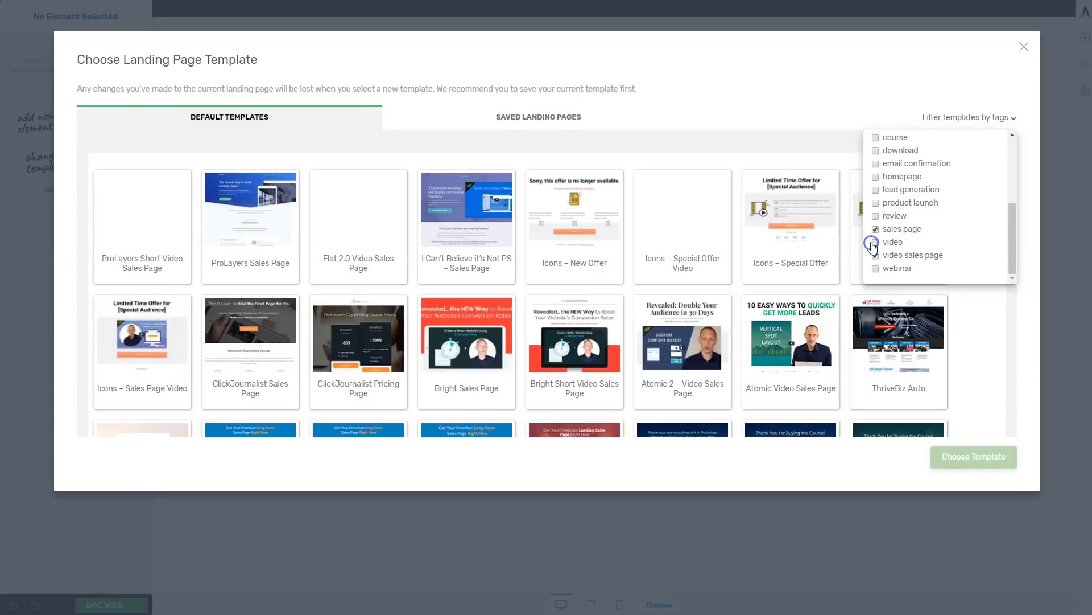
left_click(875, 242)
left_click(821, 145)
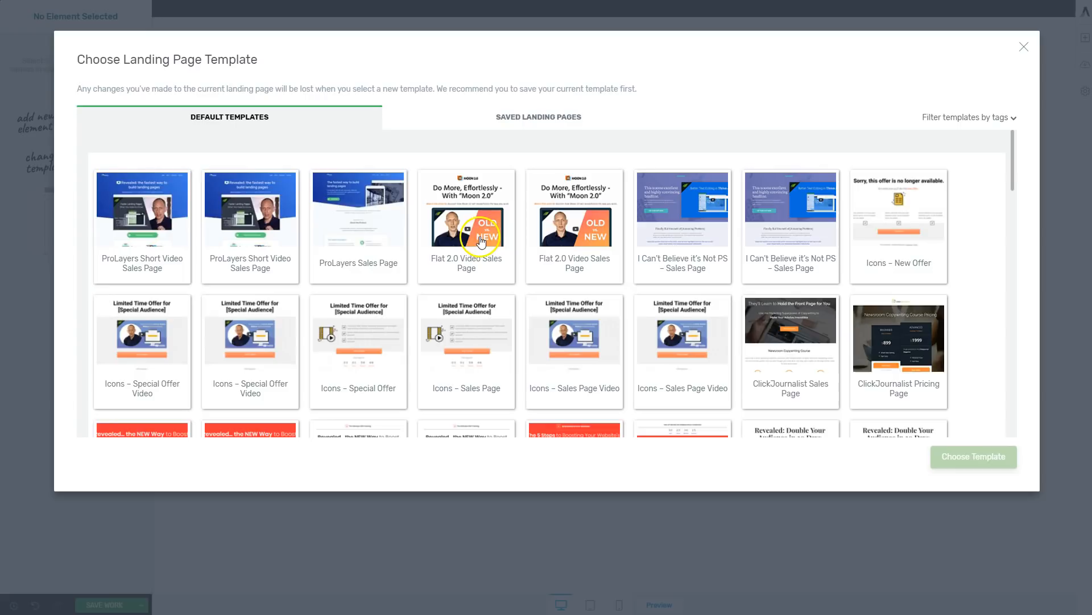
Browse the filtered templates and apply the first Flat 2.0 Video Sales Page template to the page.
scroll(446, 288, "down", 3)
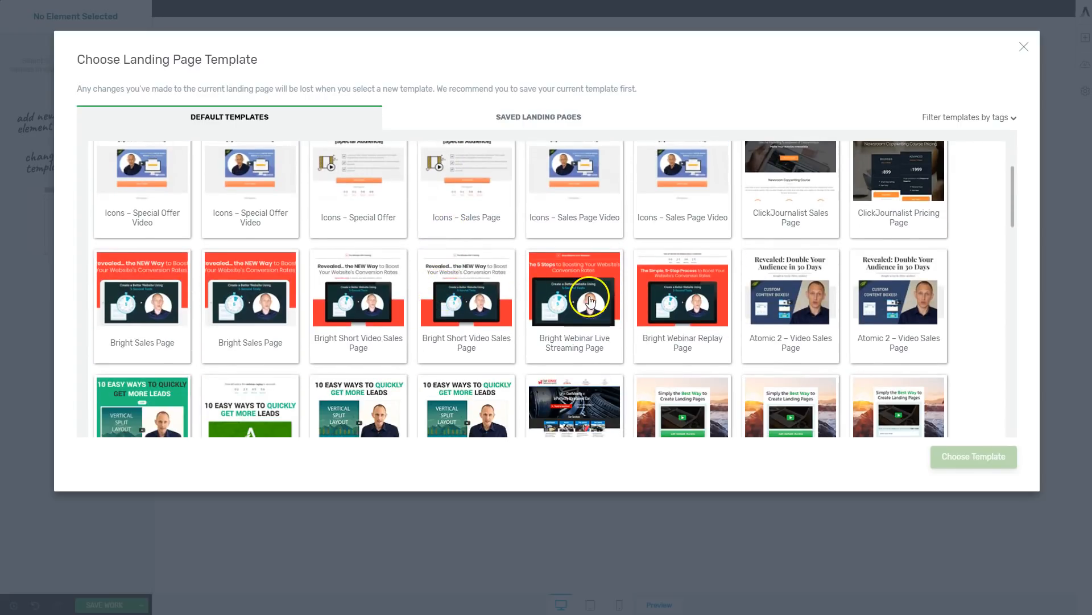
scroll(614, 305, "down", 1)
scroll(617, 306, "down", 3)
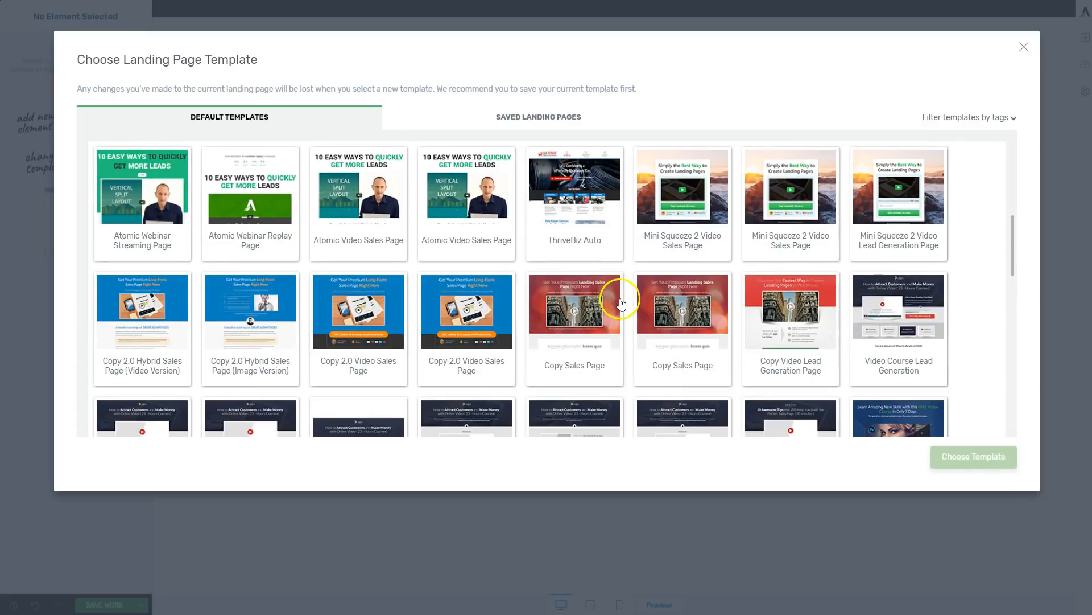
scroll(626, 310, "up", 7)
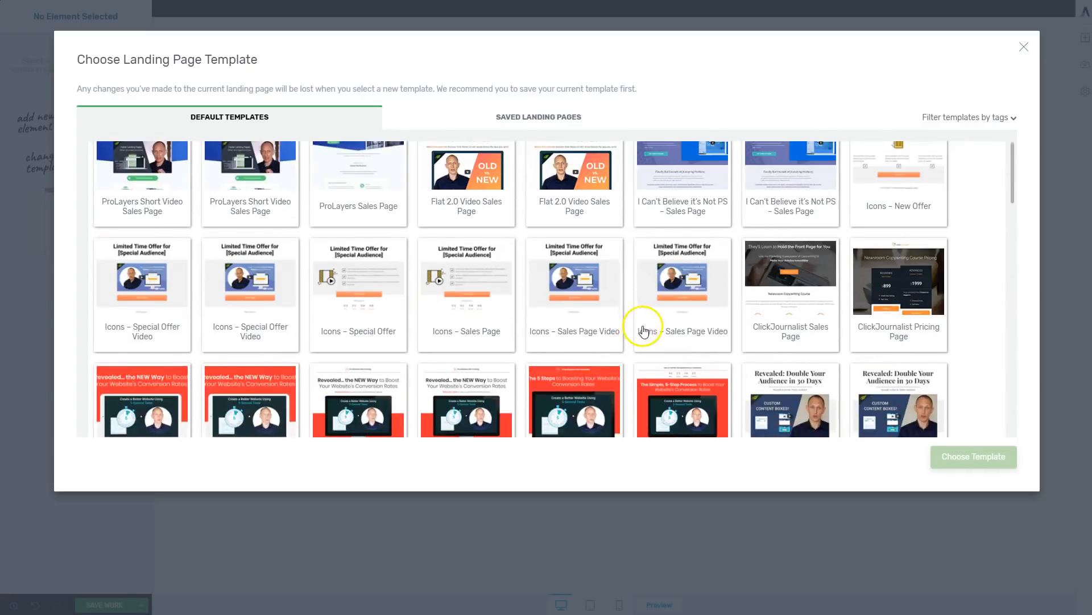
scroll(631, 324, "up", 1)
left_click(479, 239)
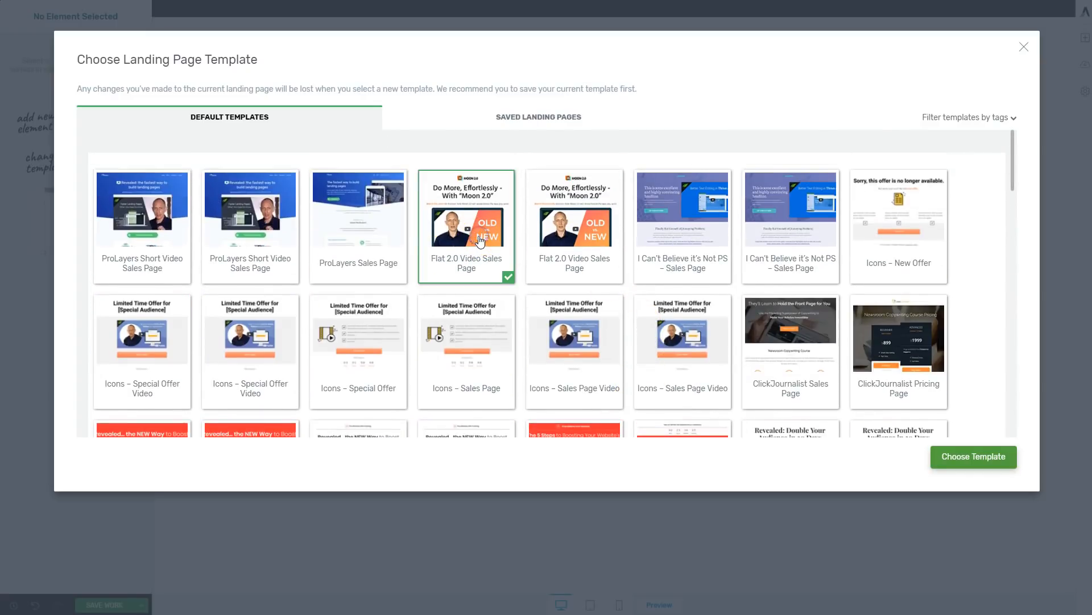
left_click(965, 459)
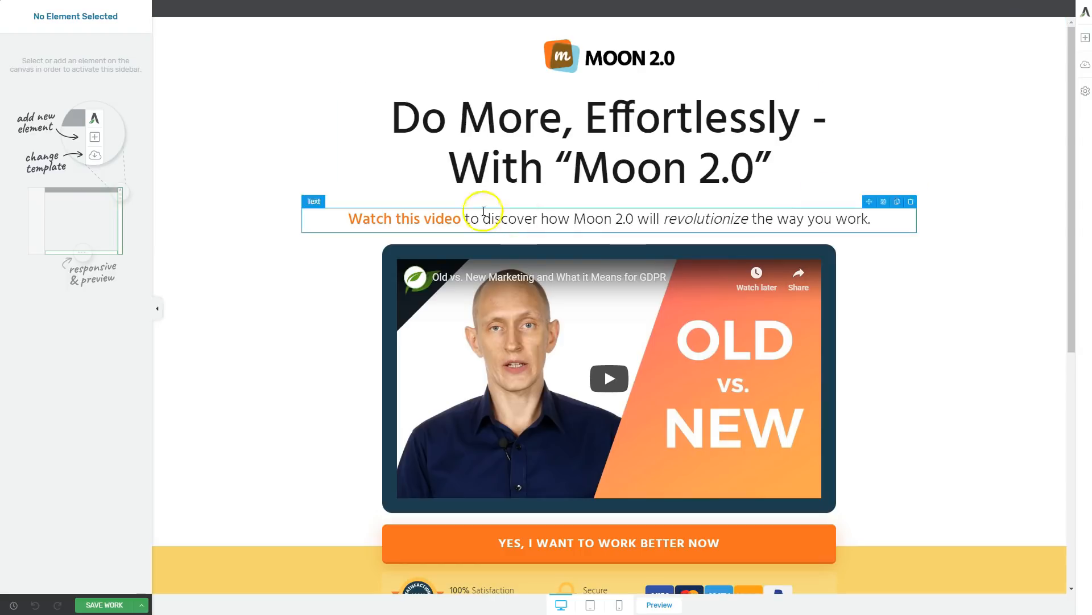
Examine the template's layout and the options of its logo image, headline, subheadline and YouTube video.
scroll(954, 327, "down", 5)
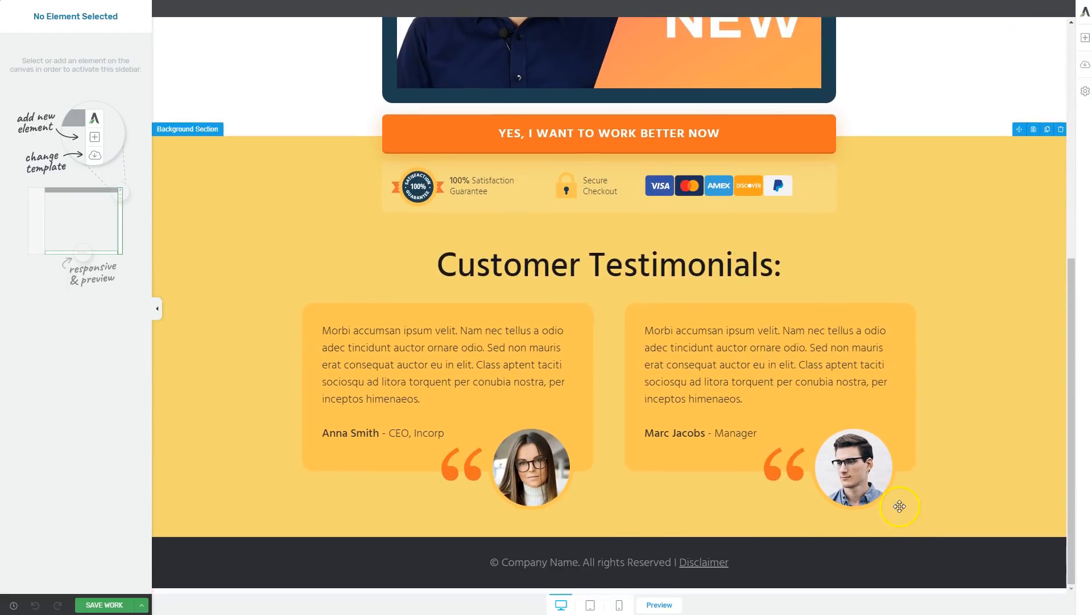
scroll(853, 398, "up", 5)
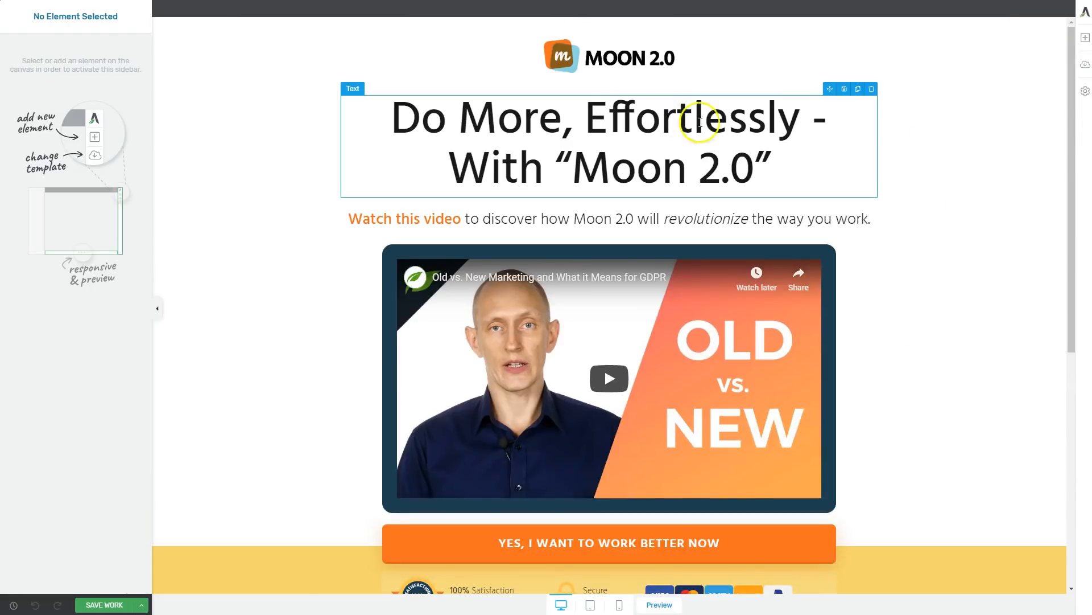
left_click(578, 56)
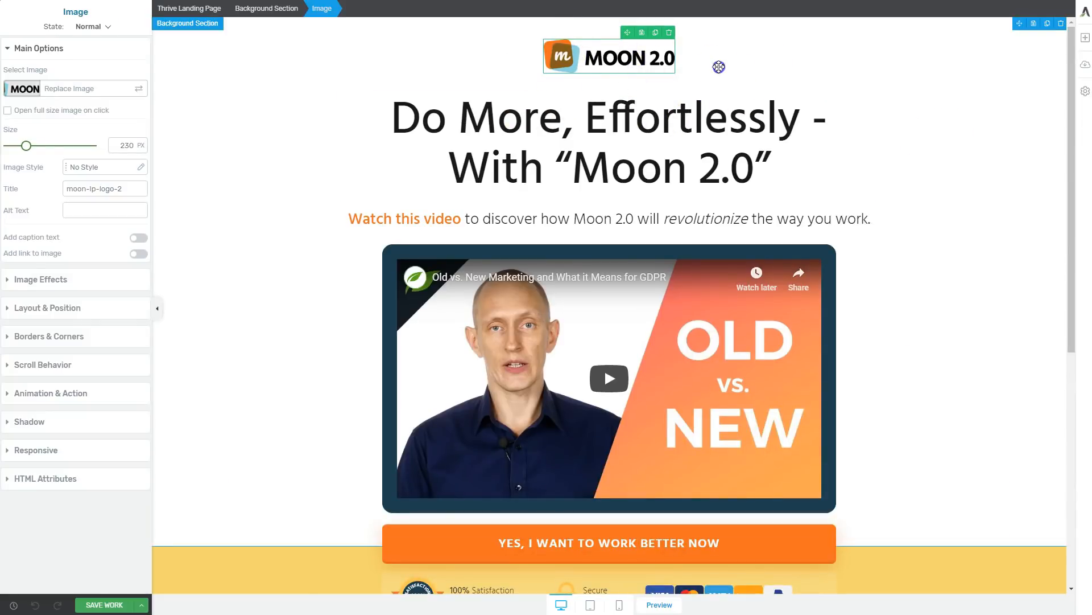
left_click(714, 68)
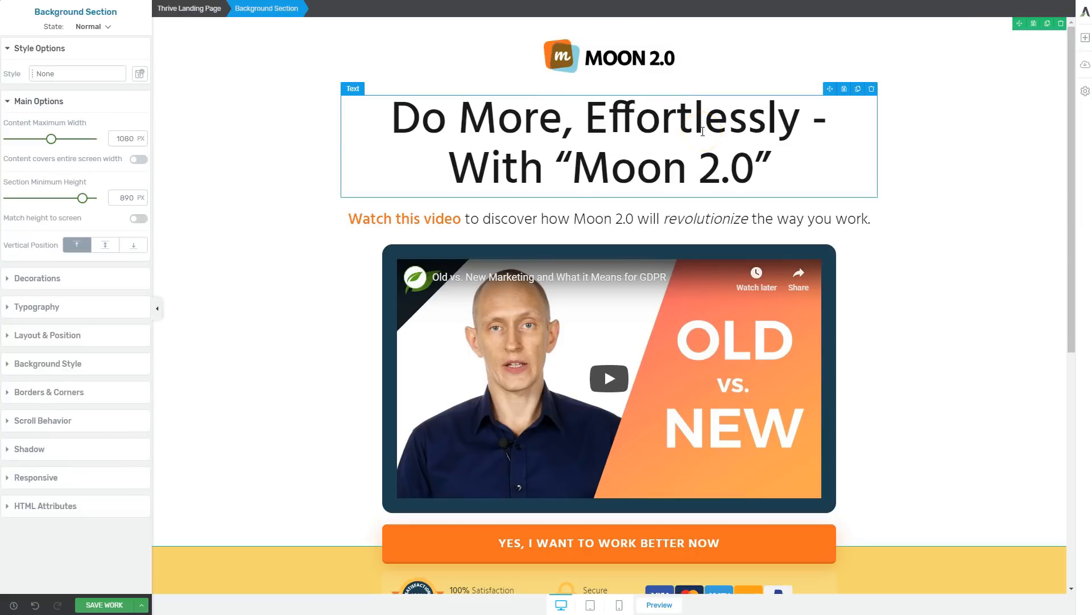
left_click_drag(394, 116, 787, 147)
left_click(790, 162)
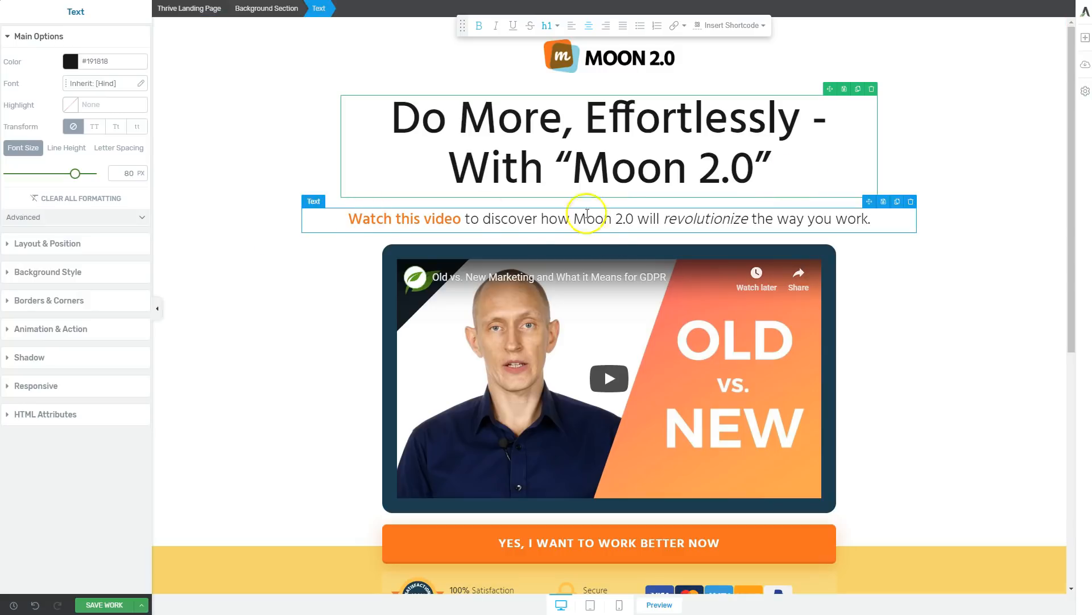
left_click(883, 218)
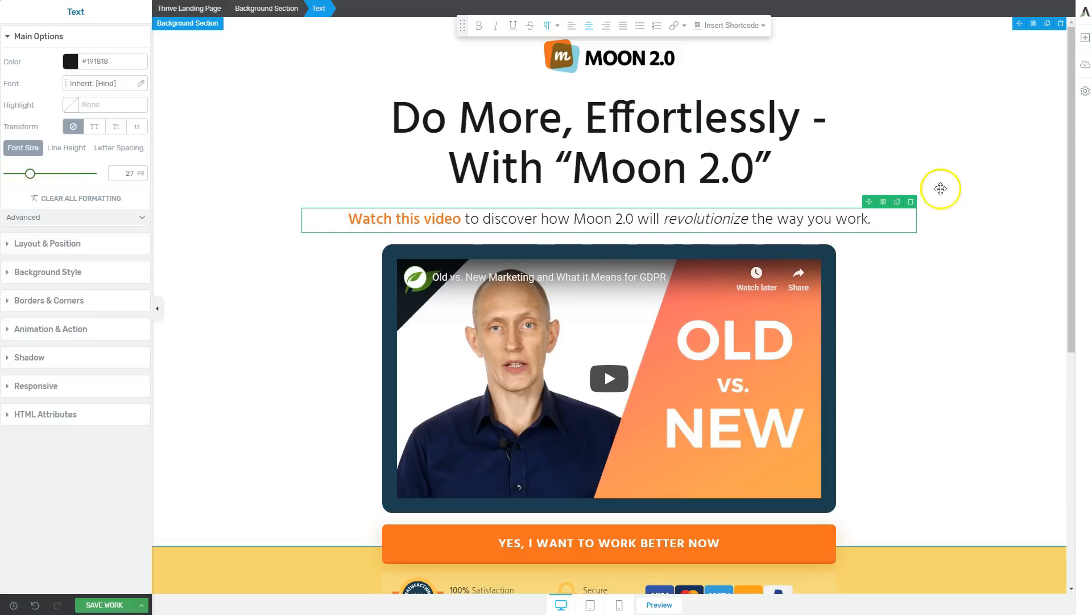
scroll(928, 265, "down", 1)
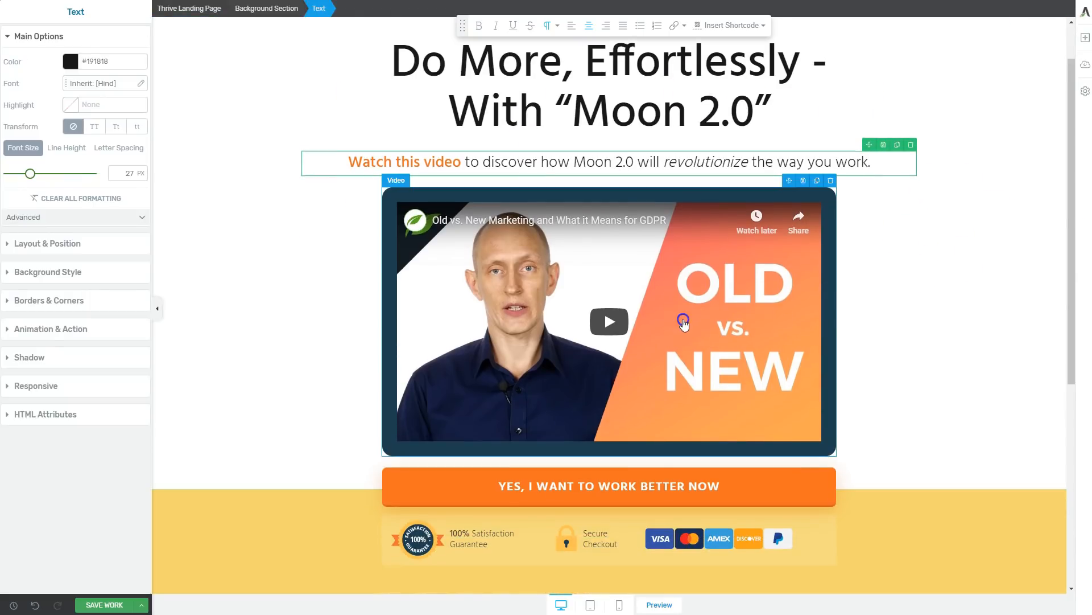
left_click(695, 318)
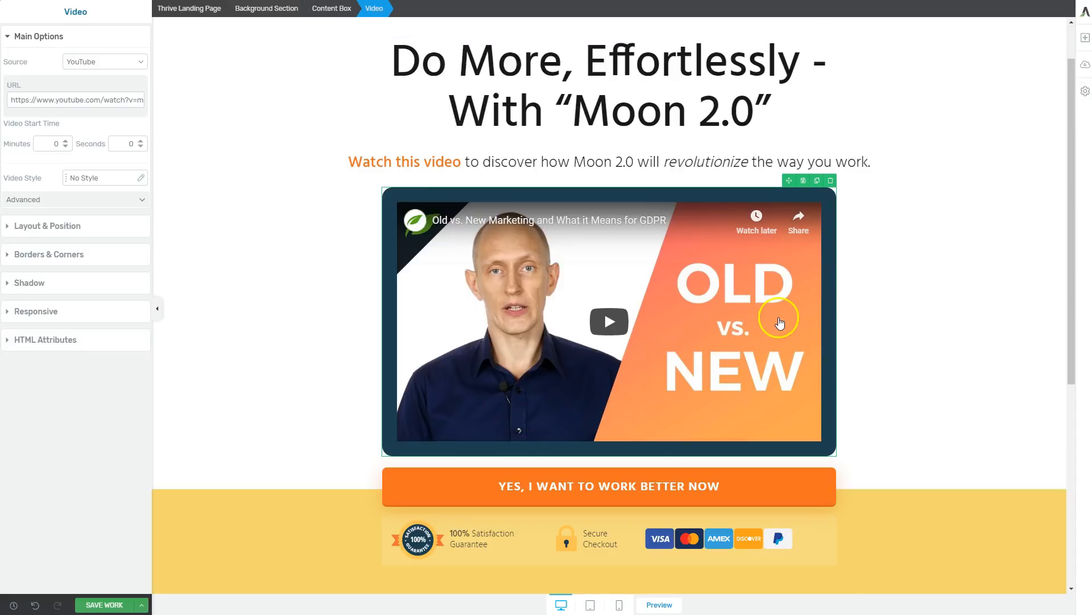
Examine the area below the video, including the satisfaction guarantee badge, its text and the yellow background section.
scroll(768, 333, "down", 2)
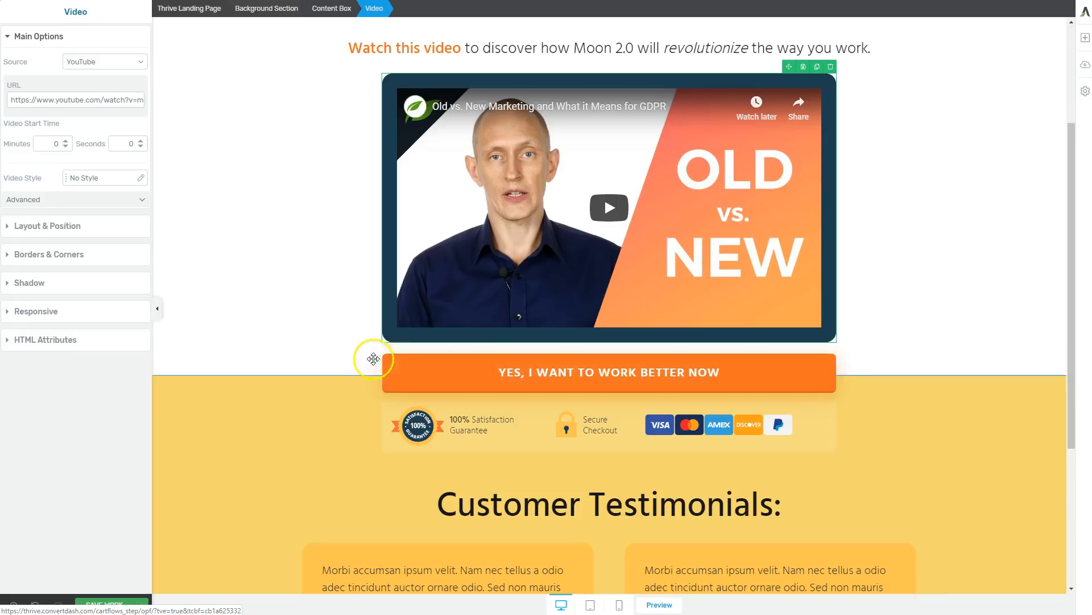
scroll(840, 396, "down", 1)
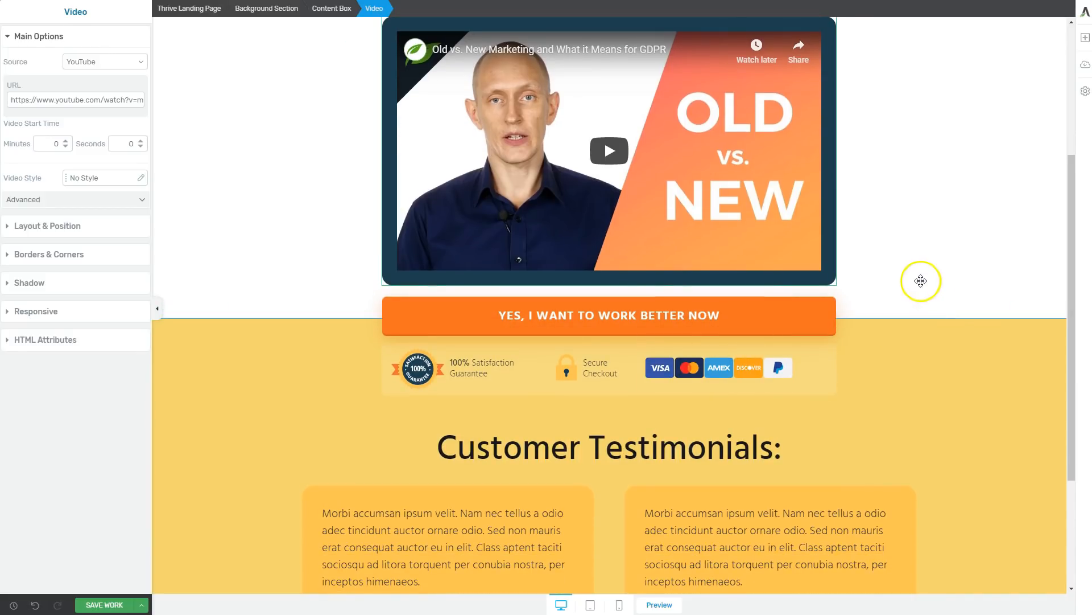
scroll(921, 280, "down", 3)
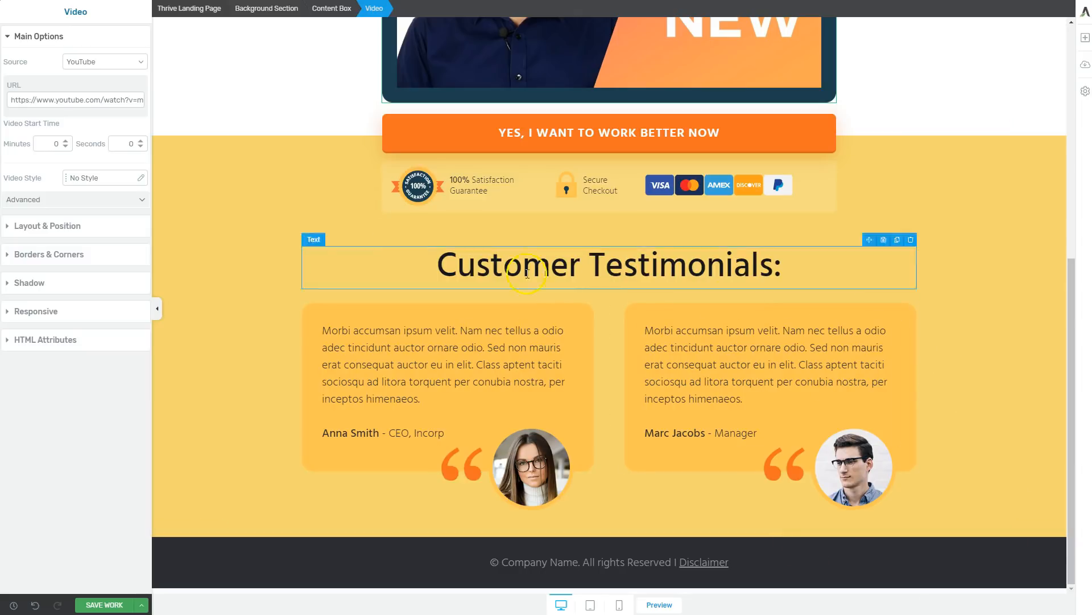
left_click(419, 193)
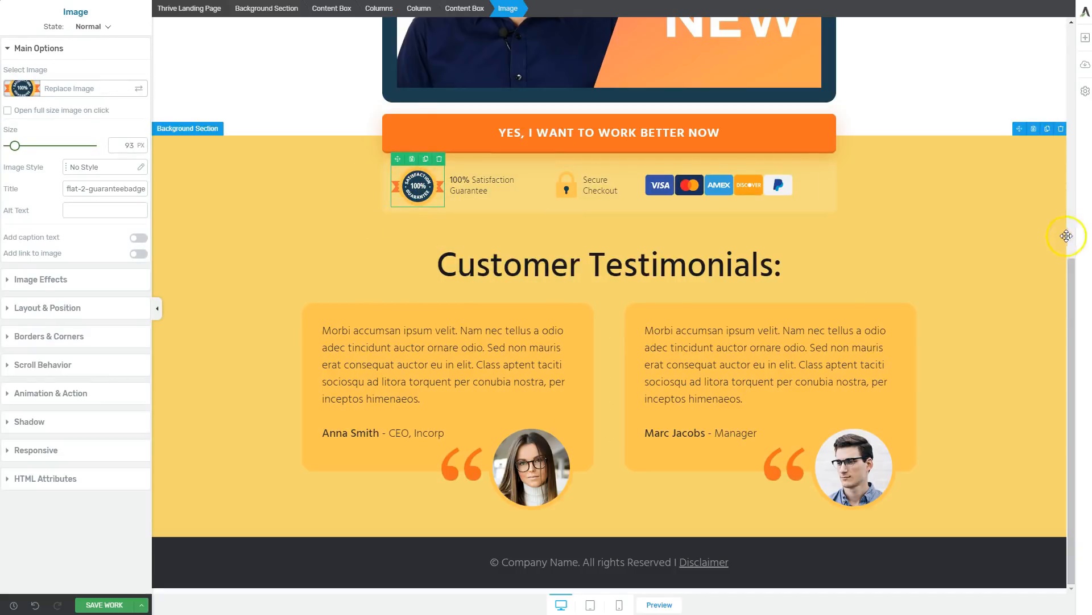
left_click(980, 212)
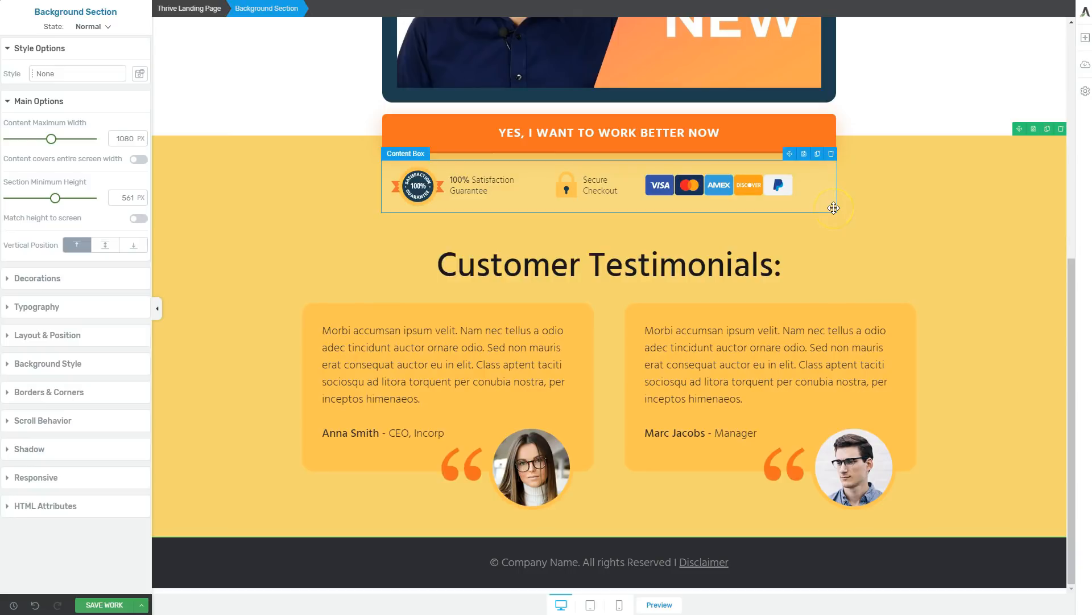
left_click(418, 187)
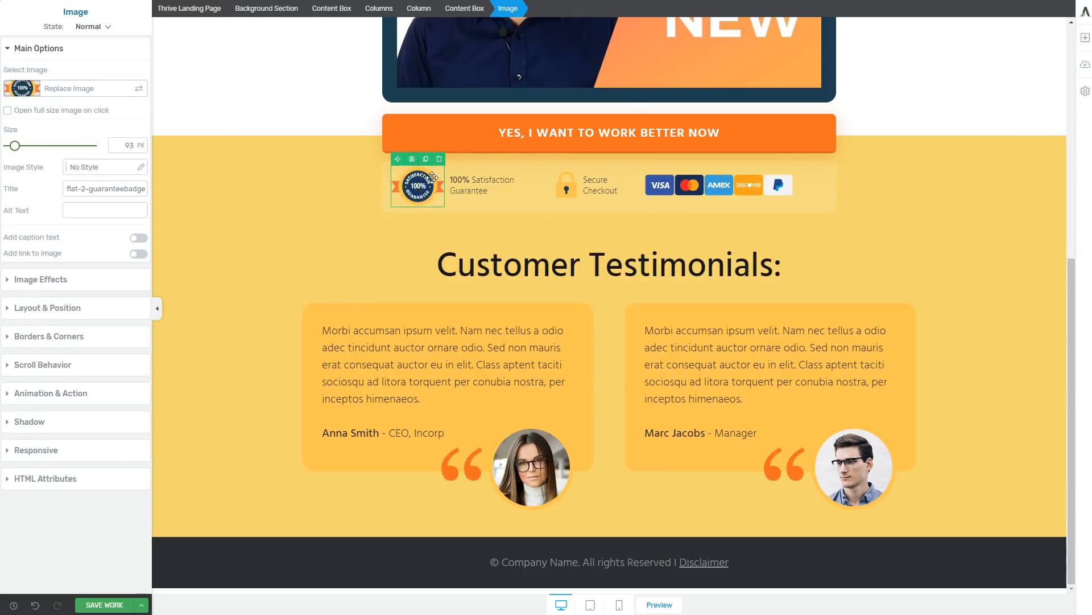
left_click(453, 181)
left_click(496, 190)
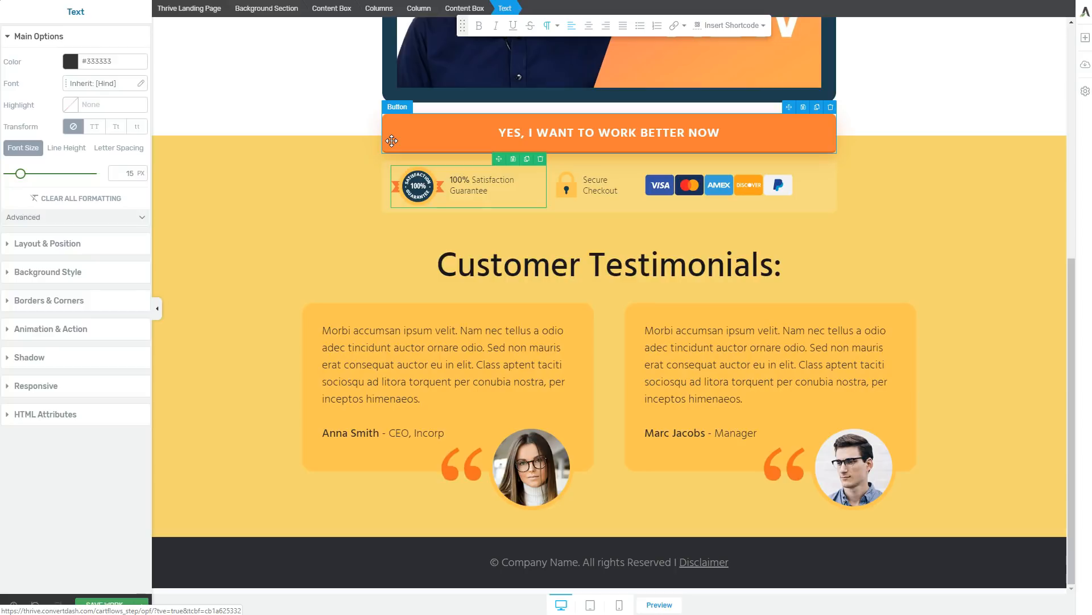
left_click(331, 196)
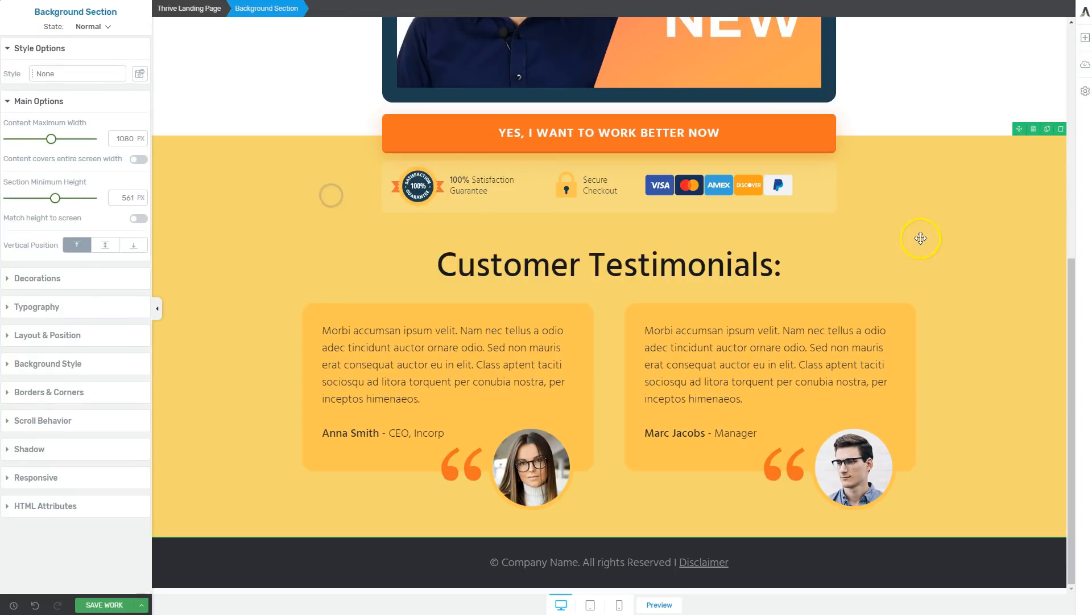
Delete all of the template's sections from the page, from the headline and video section down to the footer.
scroll(921, 237, "up", 7)
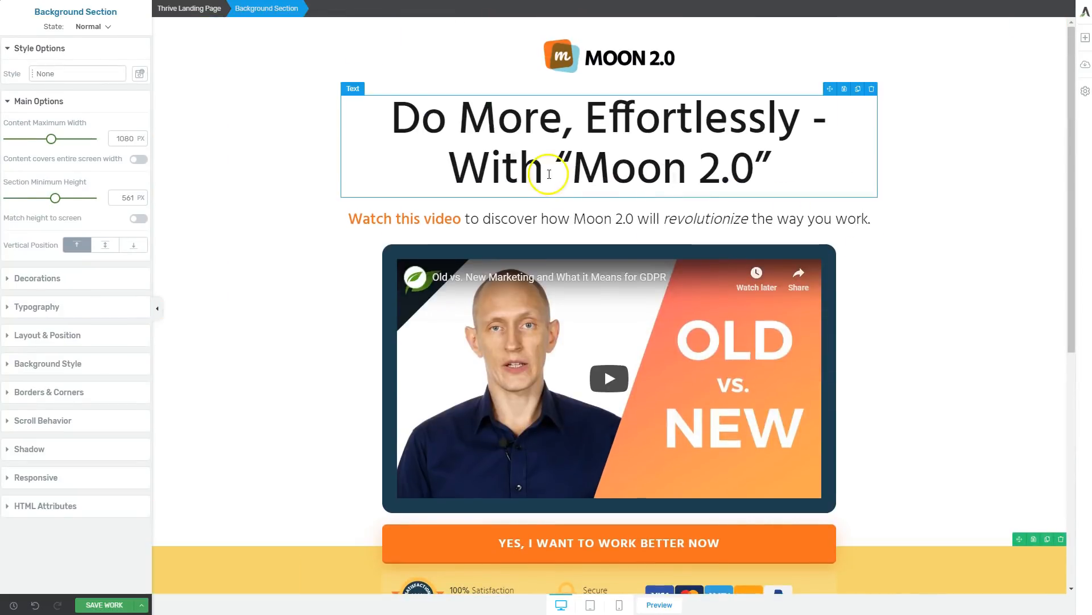
left_click(253, 76)
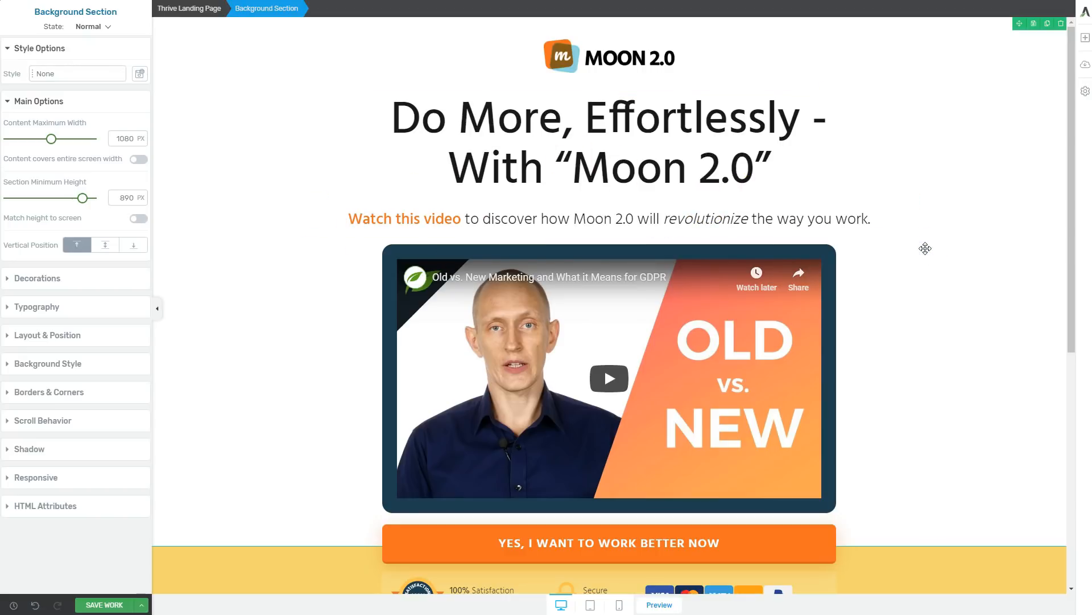
scroll(924, 236, "down", 5)
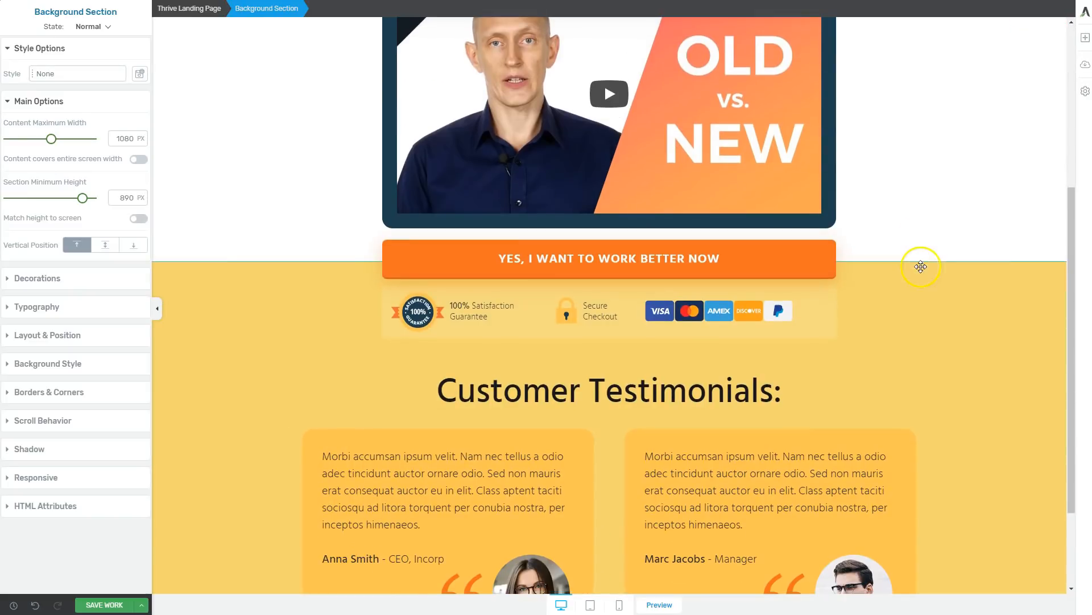
scroll(932, 336, "down", 2)
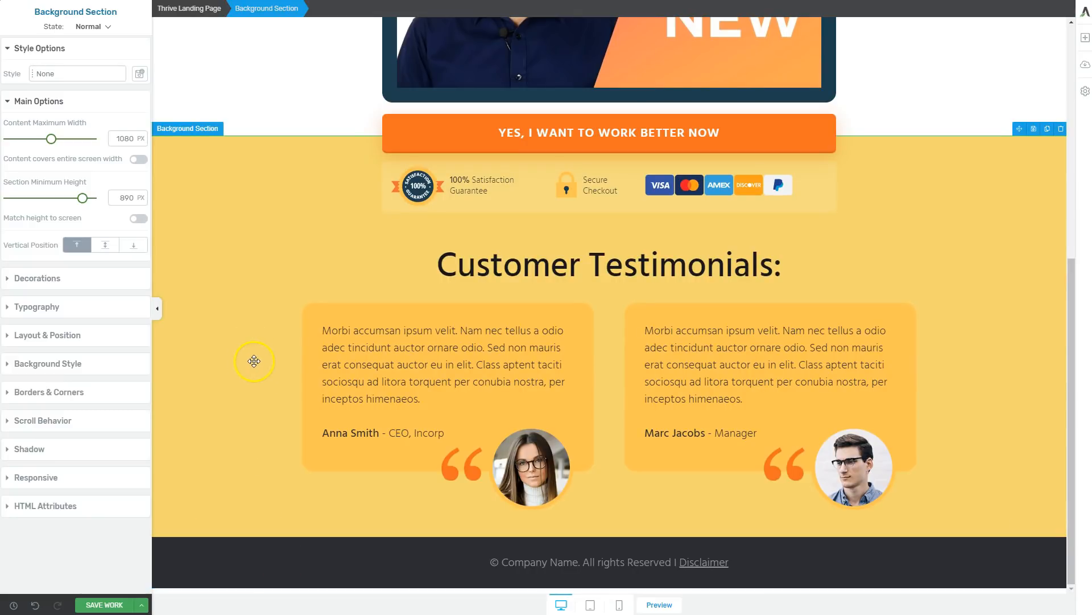
scroll(261, 353, "up", 10)
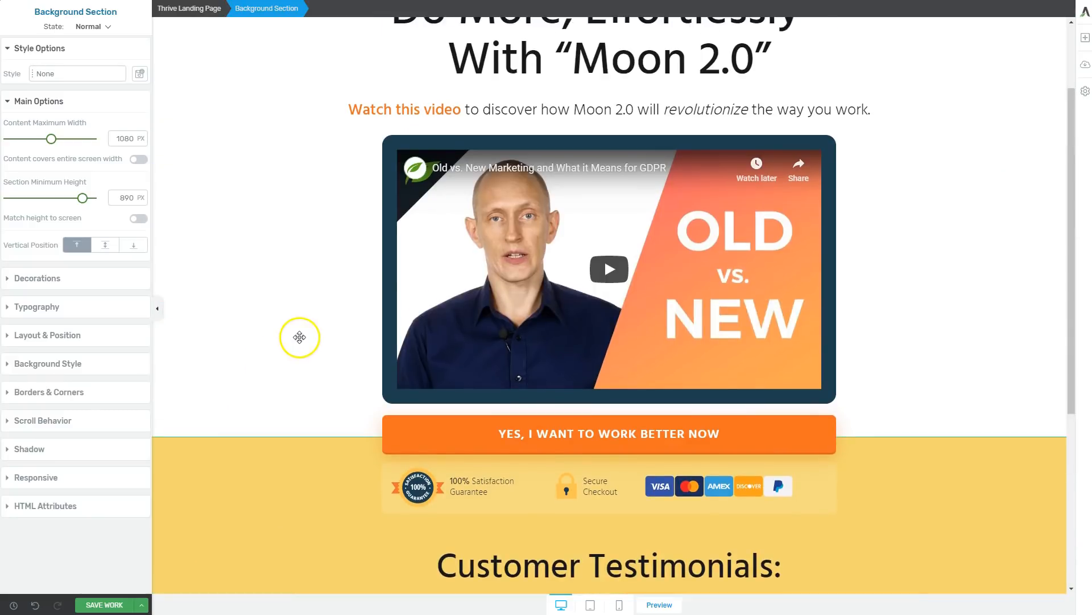
left_click(287, 151)
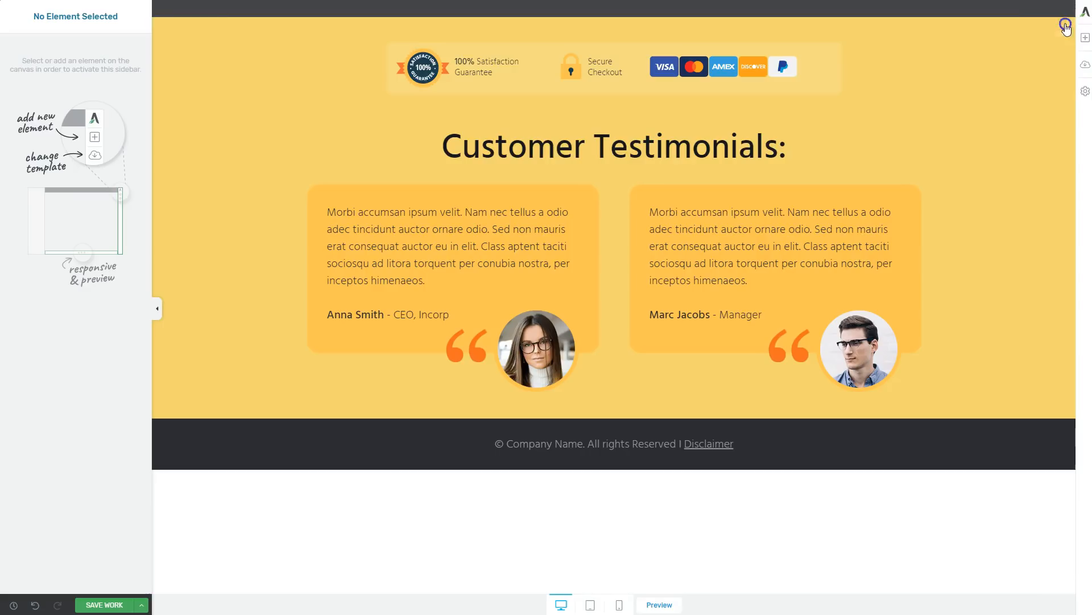
left_click(1060, 23)
left_click(1072, 25)
left_click(1070, 24)
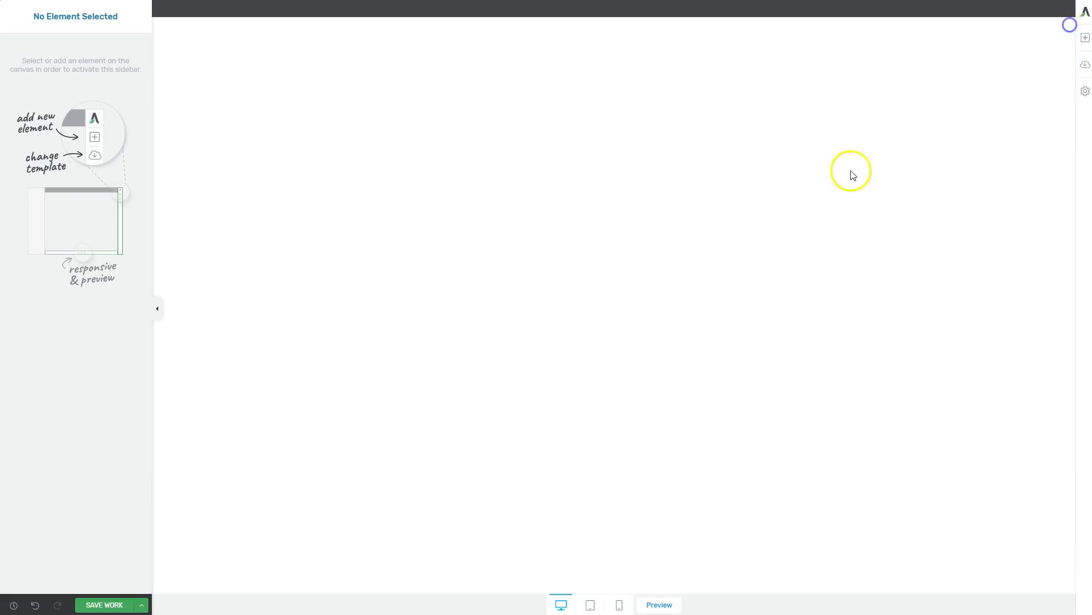
left_click(317, 196)
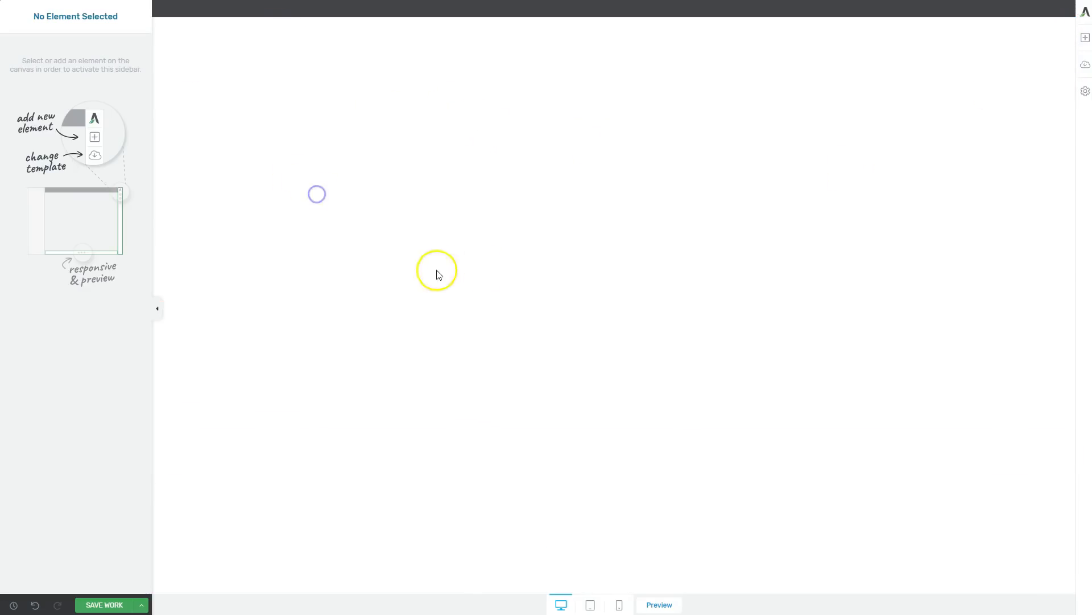
Add a text element to the empty page and a background section below it.
left_click(1085, 38)
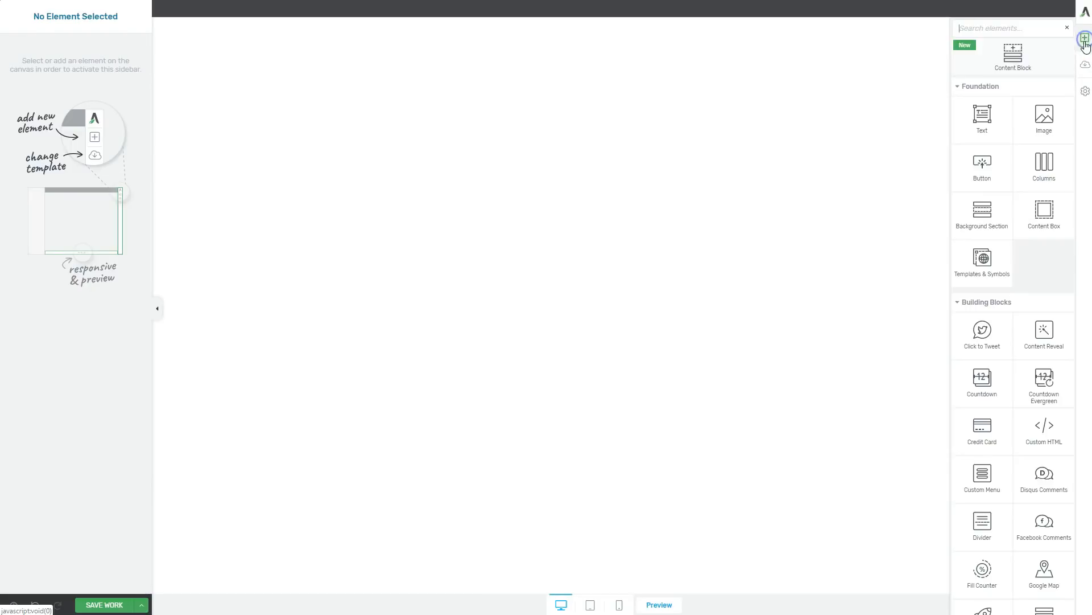
left_click(979, 115)
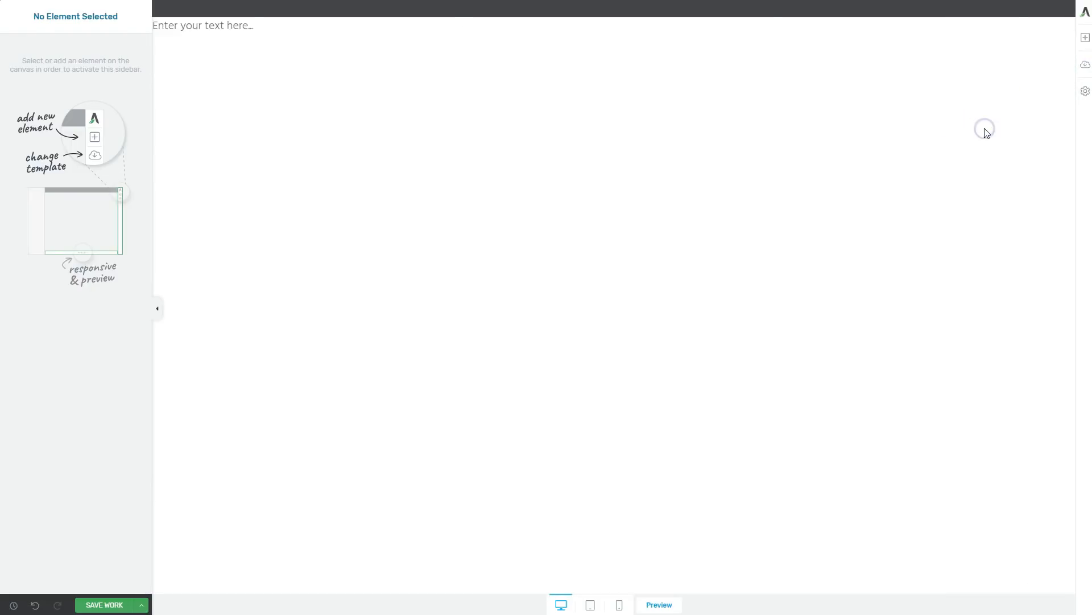
left_click(1085, 38)
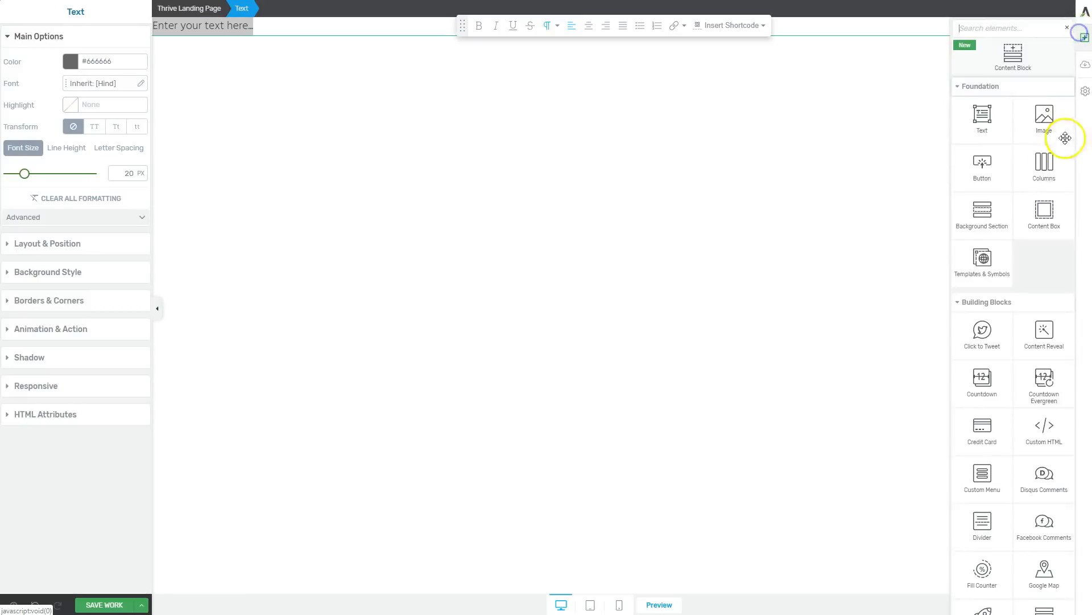
left_click(976, 216)
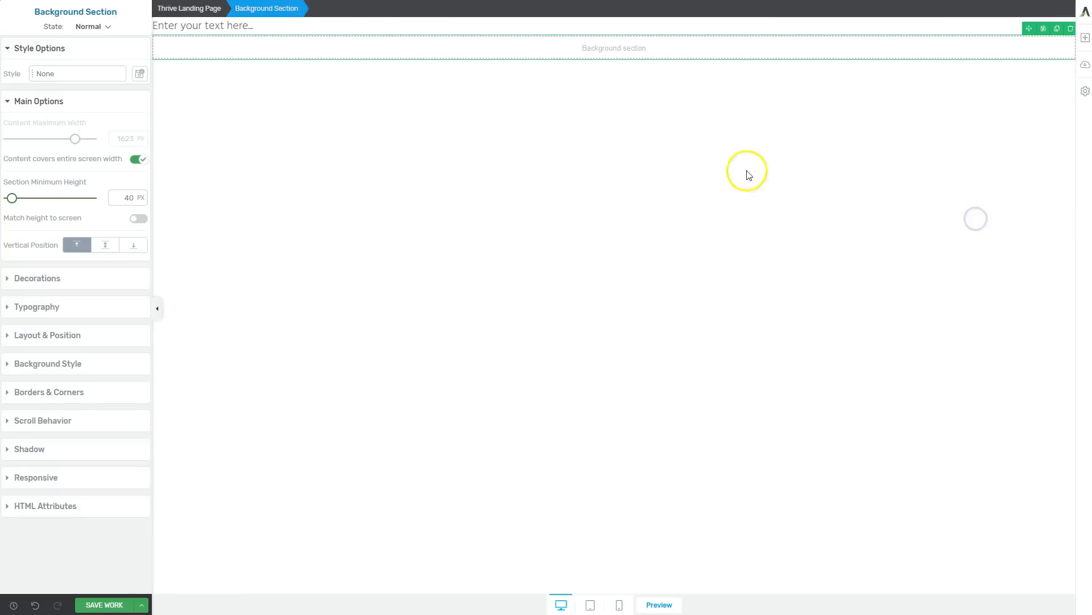
Move the placeholder text element inside the background section.
left_click(374, 28)
left_click_drag(1024, 27, 622, 49)
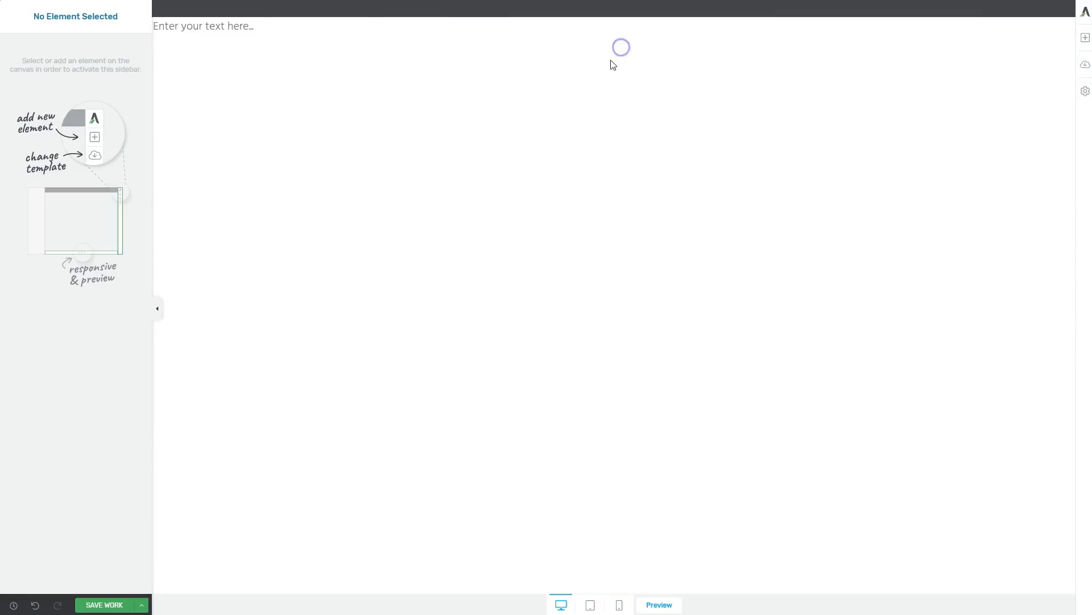
left_click(283, 22)
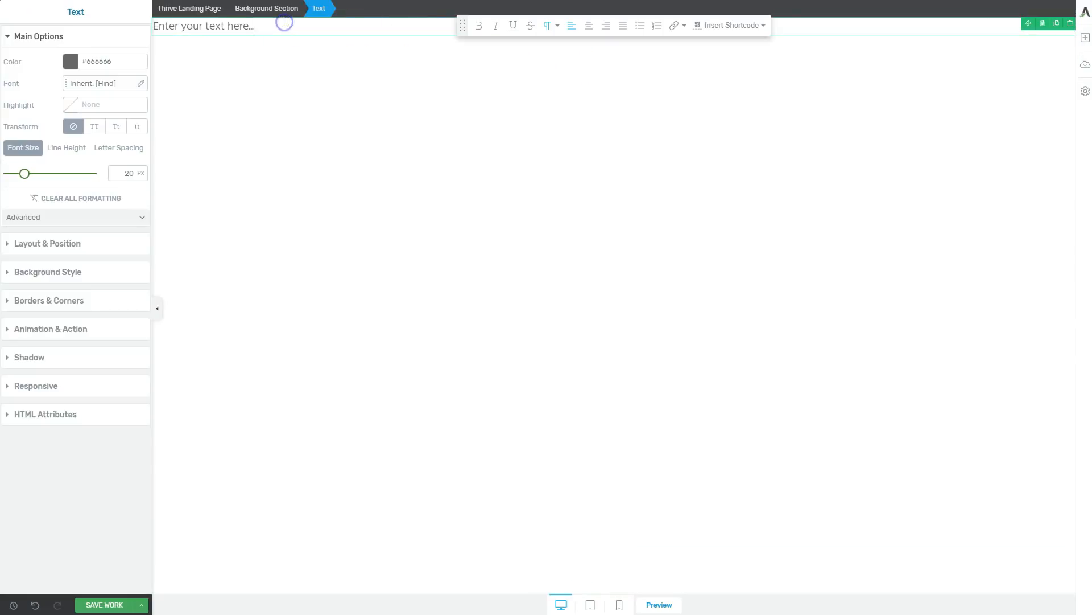
Stop the background section's content from covering the entire screen width and set its maximum content width to 1080 px.
left_click(280, 10)
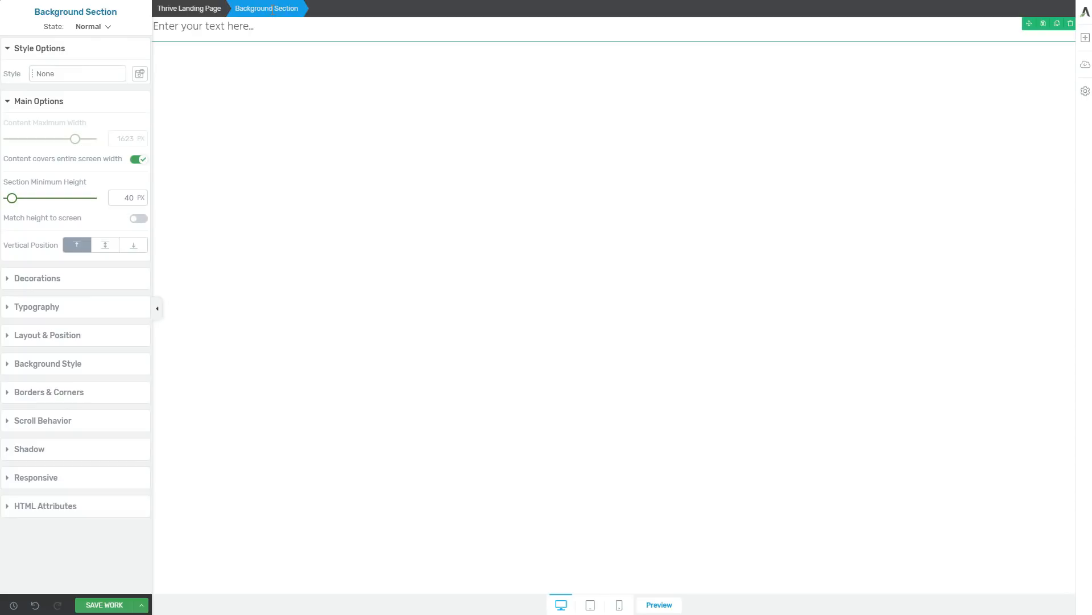
left_click(137, 158)
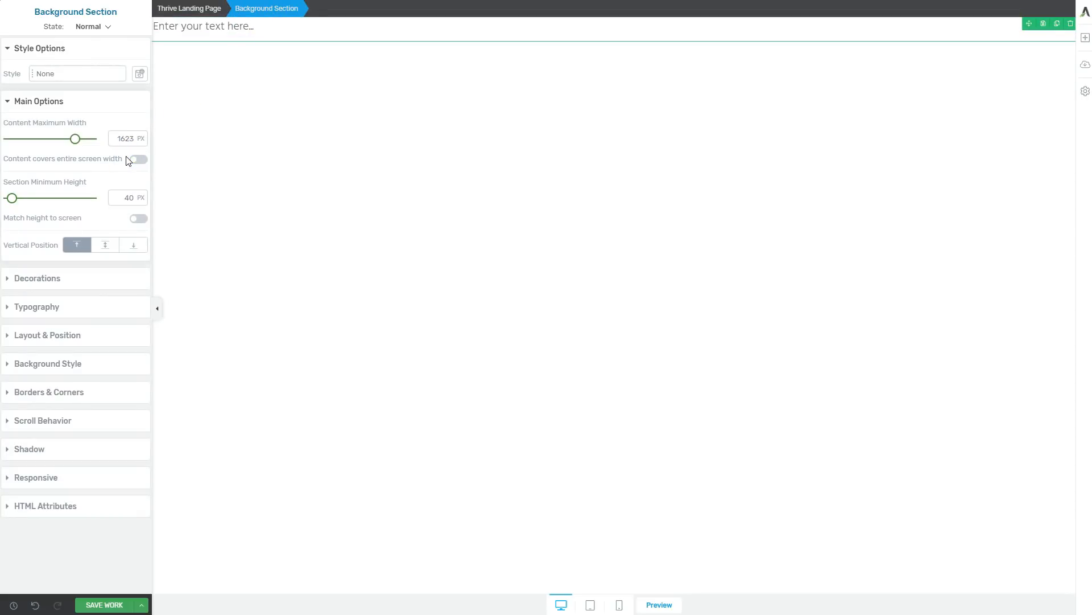
double_click(123, 139)
type("1080")
left_click(133, 140)
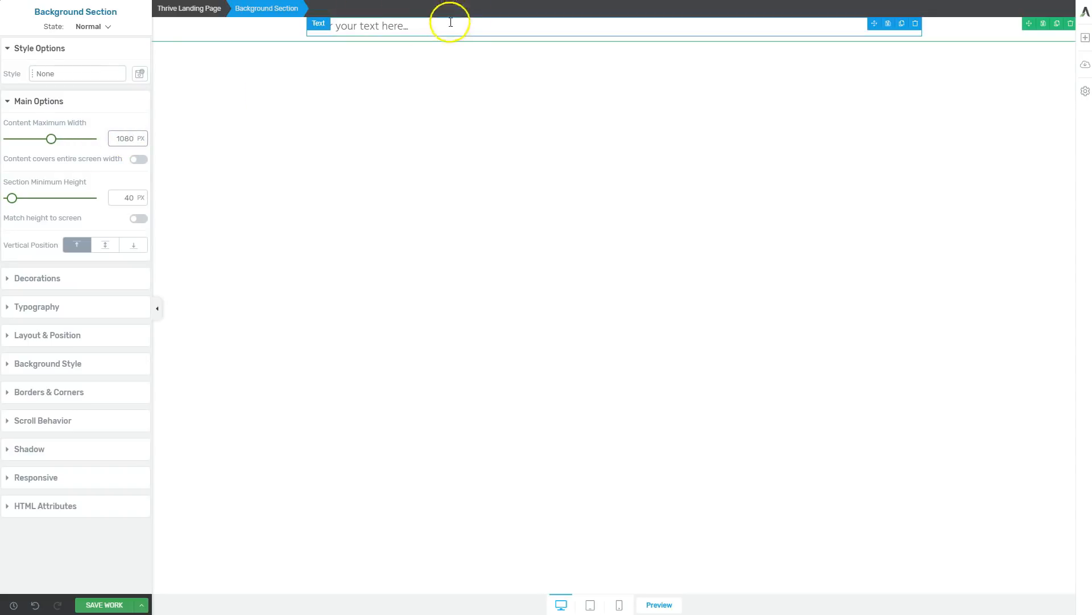
Give the background section a solid #f6f6f6 background and save that colour as a global colour.
left_click(49, 362)
left_click(71, 239)
left_click(9, 263)
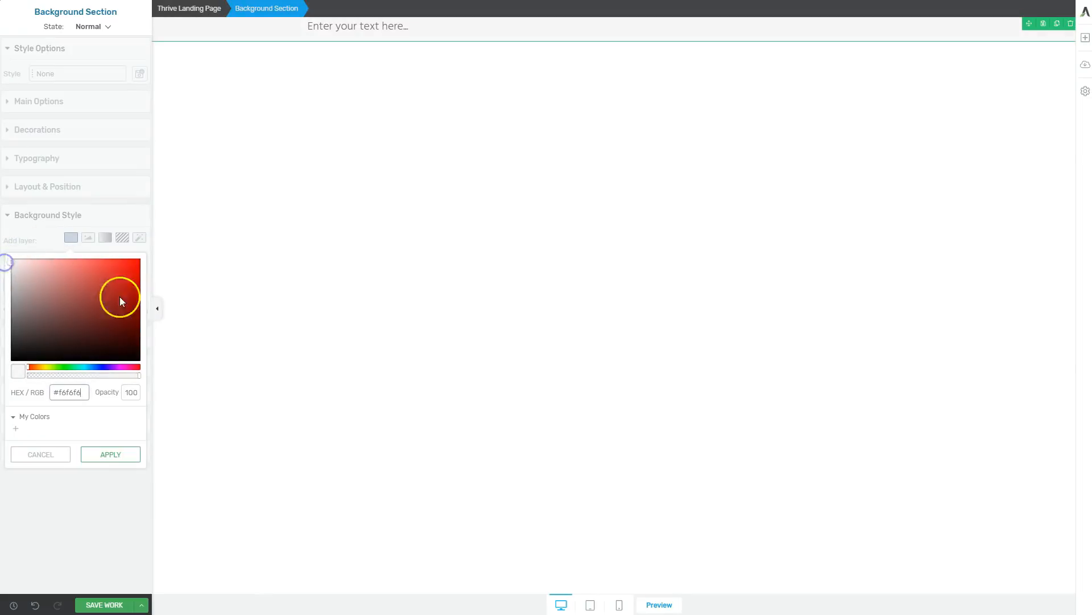
left_click(75, 392)
left_click(16, 428)
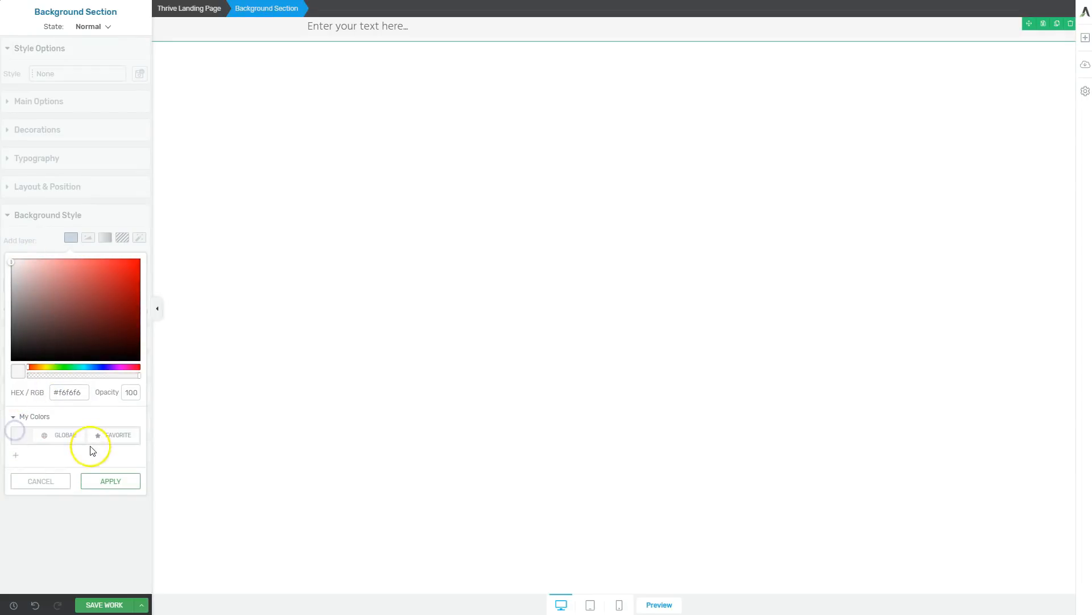
left_click(51, 442)
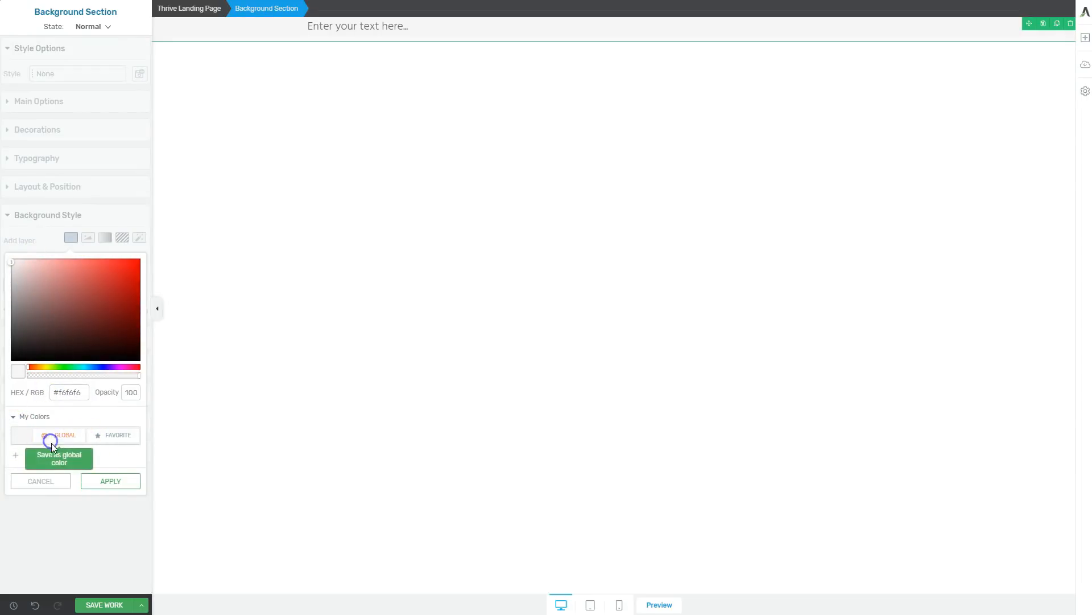
left_click(108, 482)
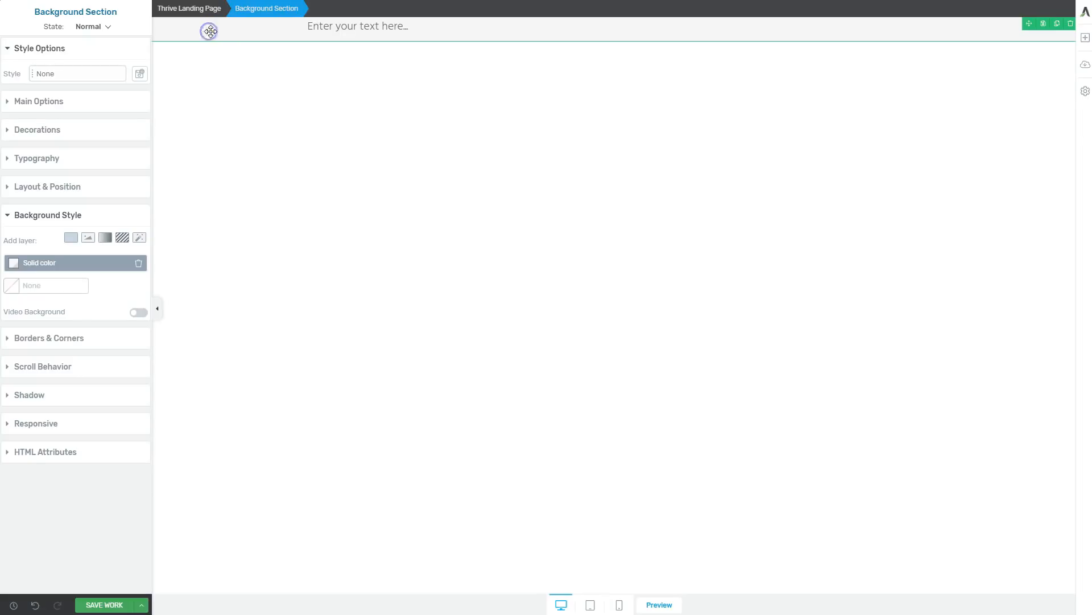
Raise the background section's minimum height to 131 px and add vertical padding around its content.
left_click(57, 107)
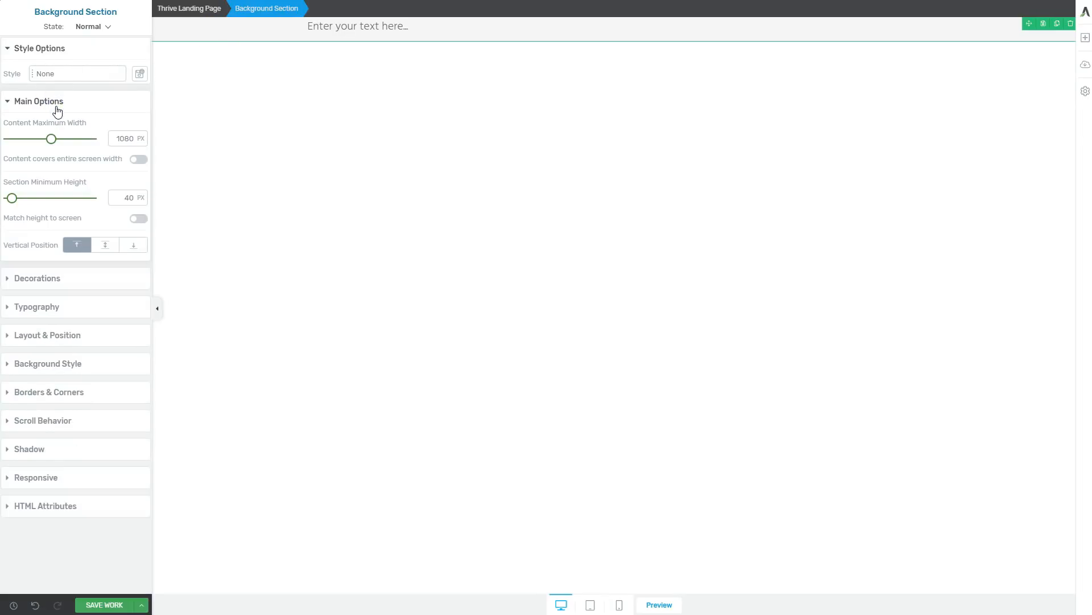
left_click_drag(12, 198, 19, 198)
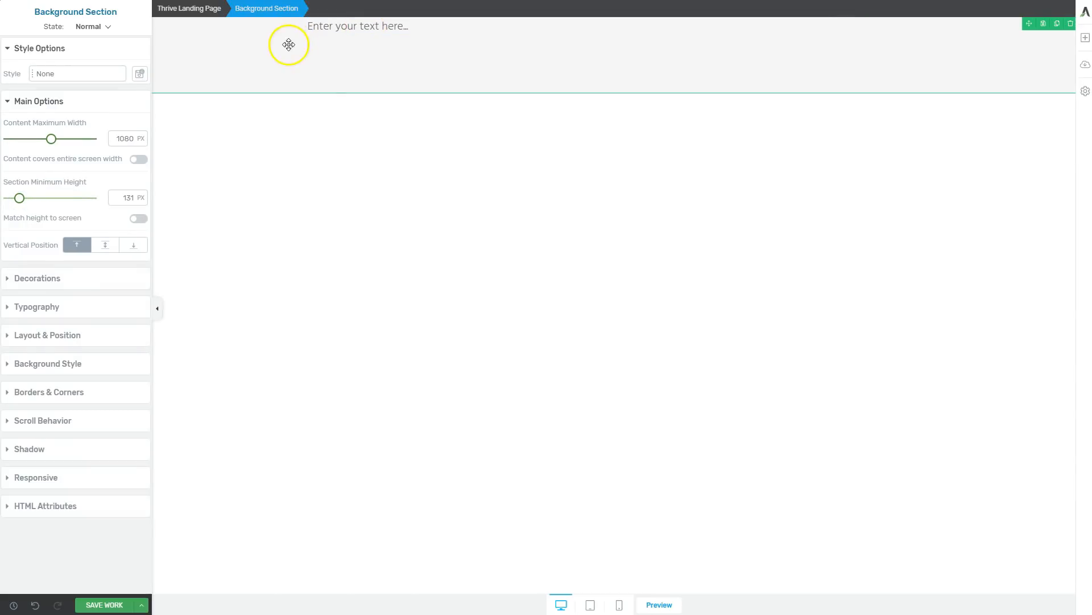
left_click(37, 336)
mouse_move(77, 267)
left_mouse_down()
mouse_move(70, 305)
mouse_move(77, 255)
left_mouse_up()
Make the text a Heading 1 reading "New Report Reveals How To Double Your Freelancing Clients In 30 Days... Without Ever Picking Up The Phone".
left_click(344, 50)
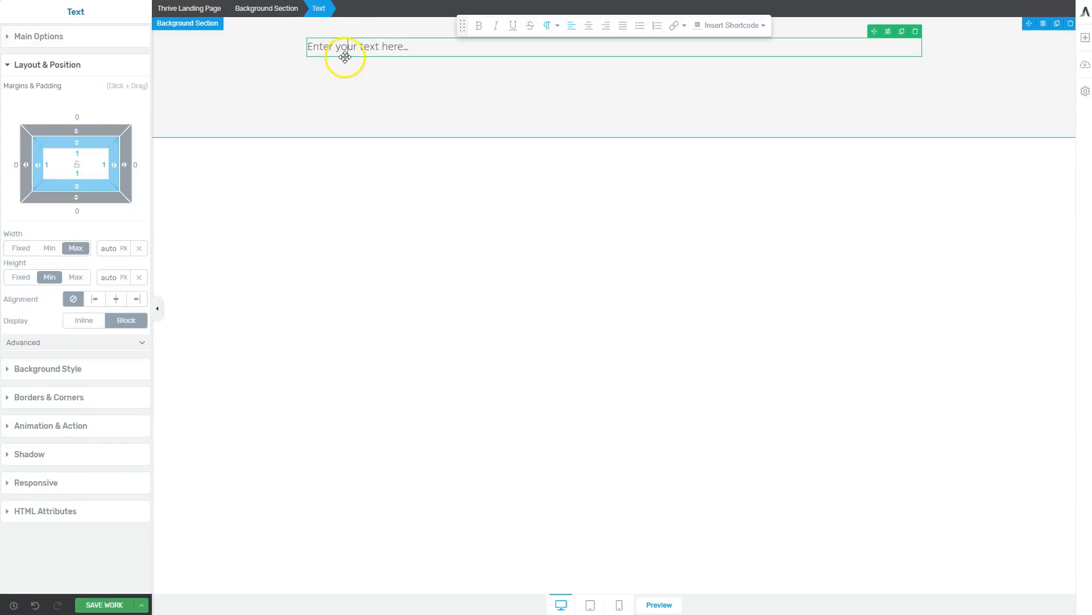
left_click(557, 26)
left_click(575, 50)
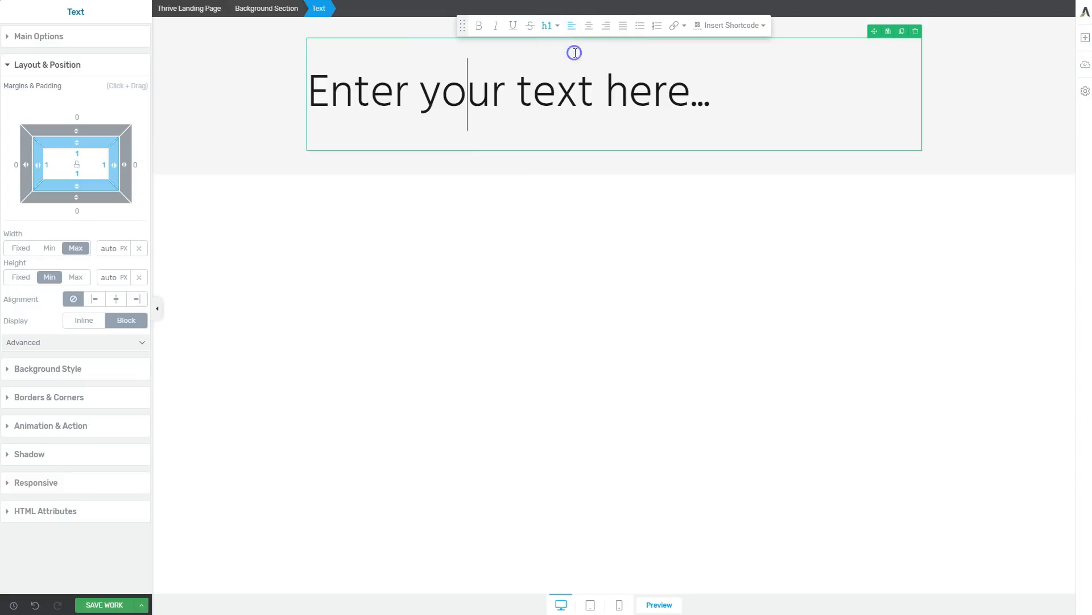
left_click(398, 108)
left_click(45, 33)
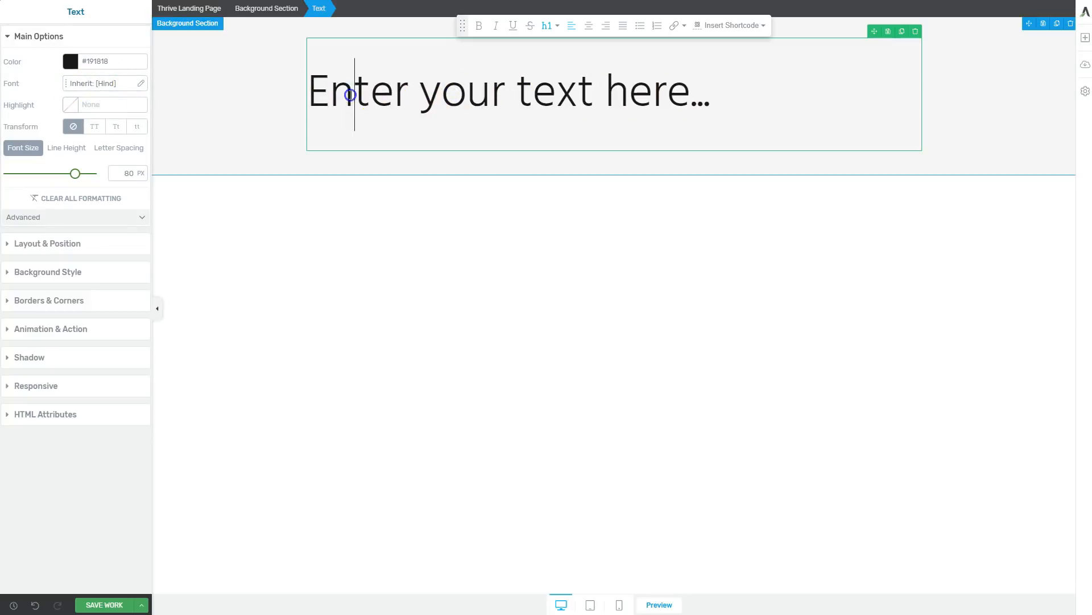
triple_click(350, 95)
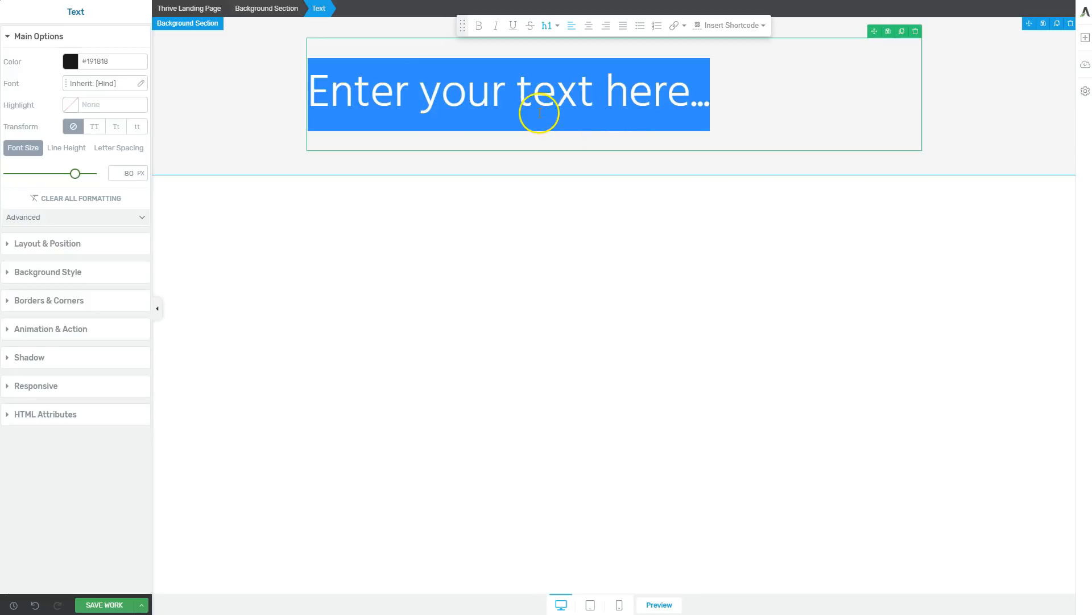
type("New Report Reveals How To Double Your Freelancing Clients In 30 Days... Without Ever Picking Up The Phone")
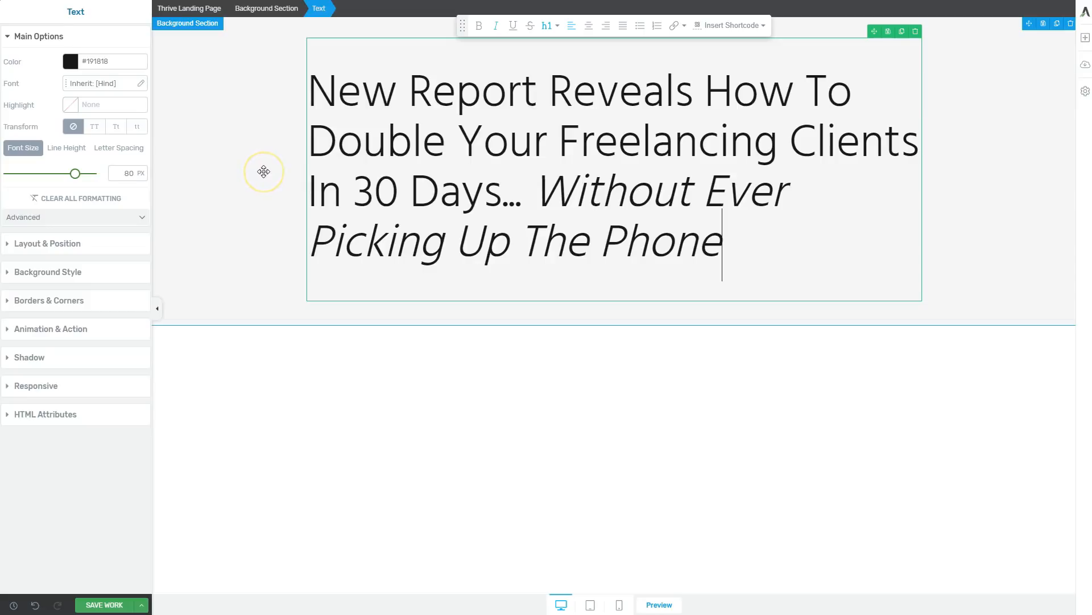
Bold "Without Ever Picking Up The Phone" in the headline and underline its last part, "Picking Up The Phone".
left_click(324, 151)
left_click_drag(746, 251, 552, 194)
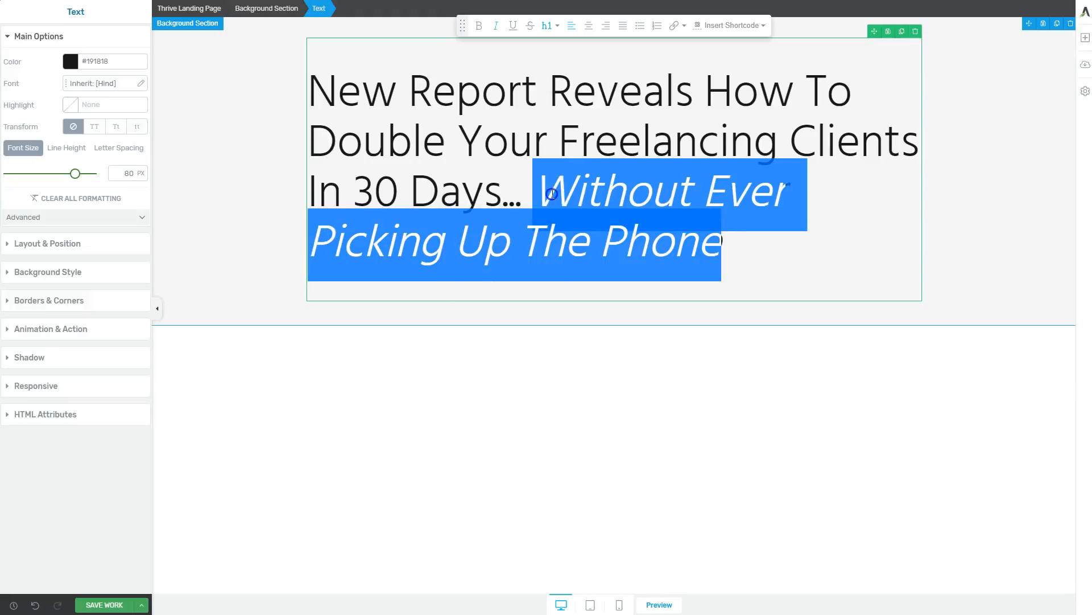
key("ctrl+b")
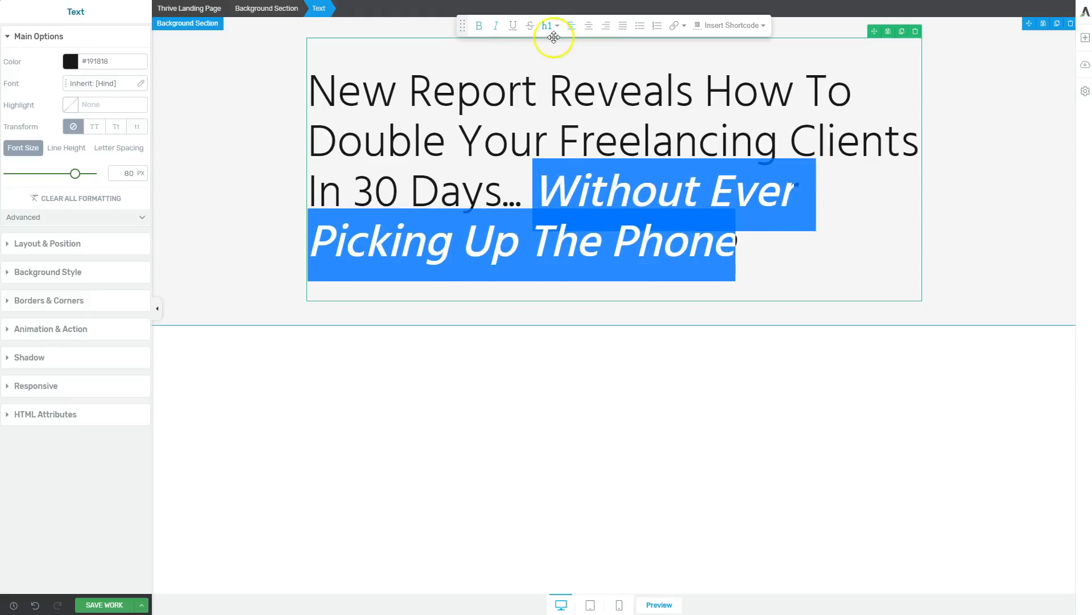
left_click(767, 227)
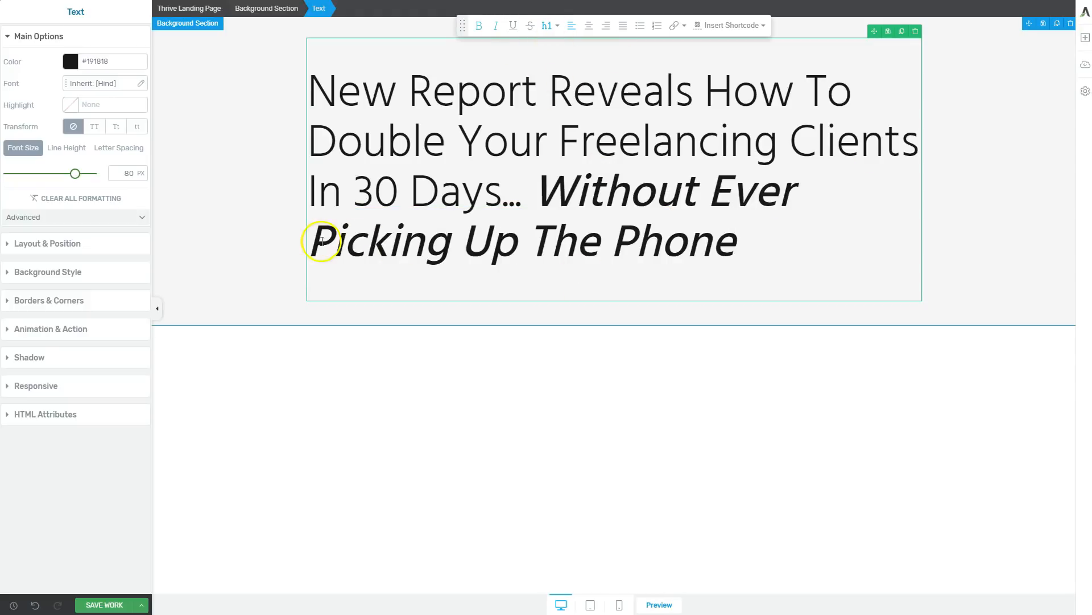
left_click_drag(316, 241, 734, 239)
left_click(514, 25)
left_click(795, 260)
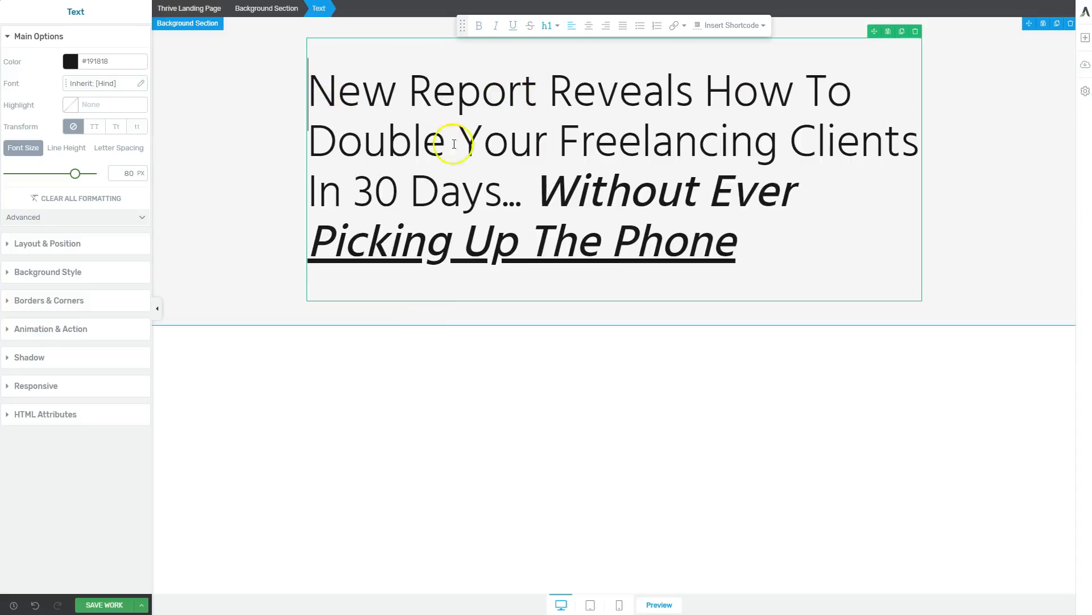
Bold "Double Your Freelancing Clients" in the headline and colour it bright cyan blue, saving the colour as a global colour.
left_click_drag(319, 144, 919, 146)
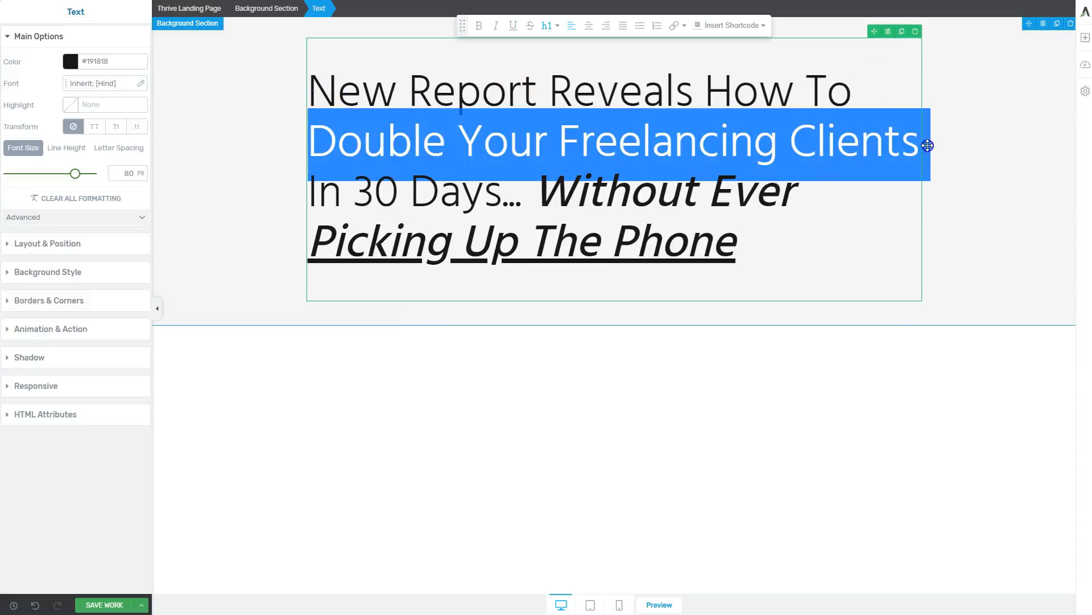
key("ctrl+b")
left_click_drag(319, 141, 444, 196)
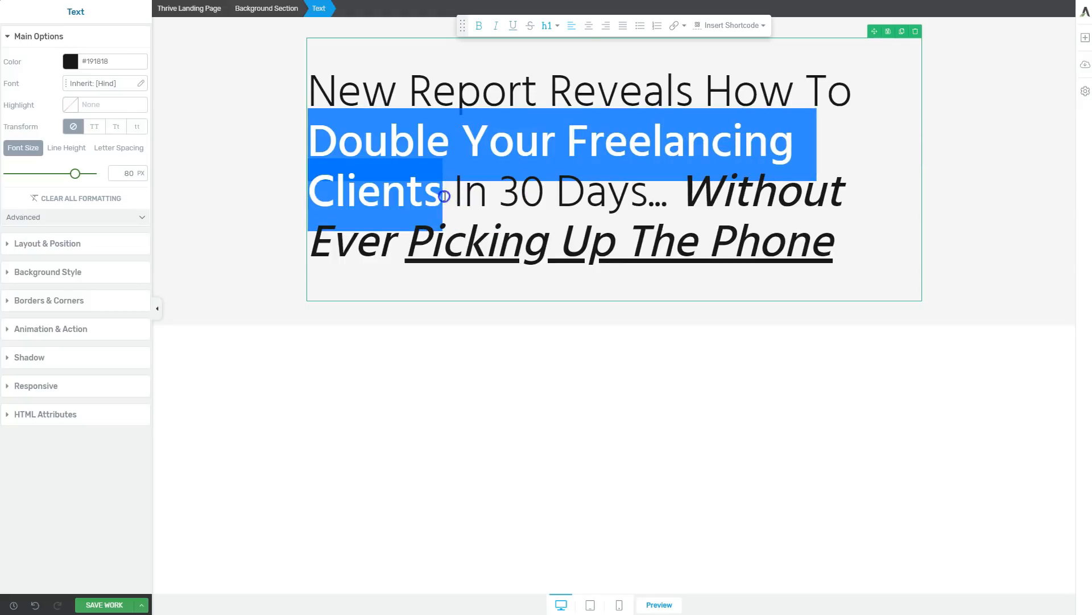
left_click(71, 61)
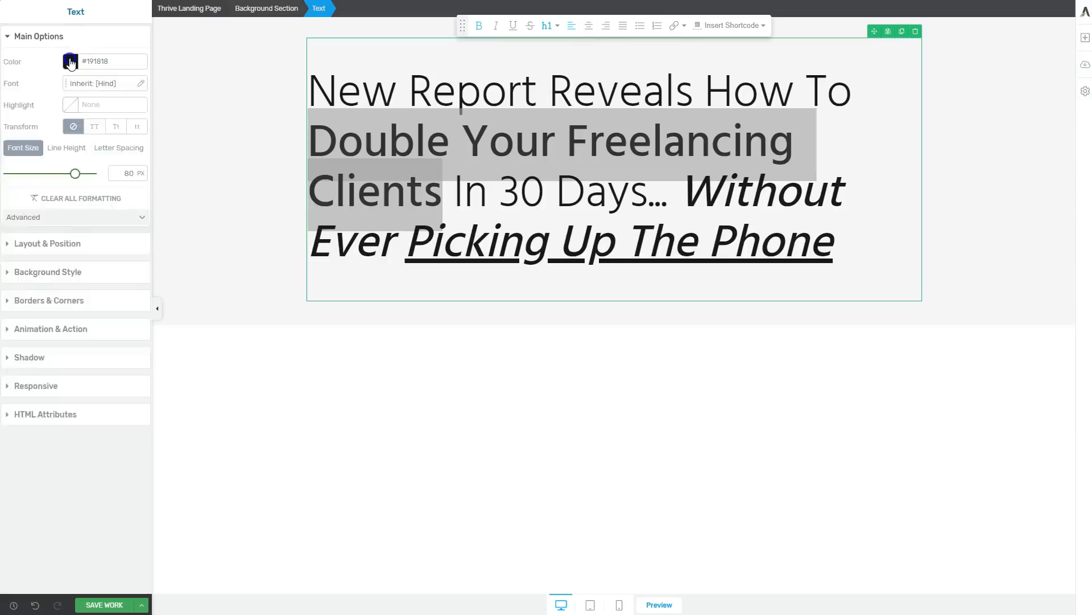
left_click_drag(29, 191, 82, 192)
left_click_drag(128, 114, 136, 87)
left_click(109, 277)
left_click(16, 251)
left_click(61, 264)
left_click(118, 305)
left_click(466, 361)
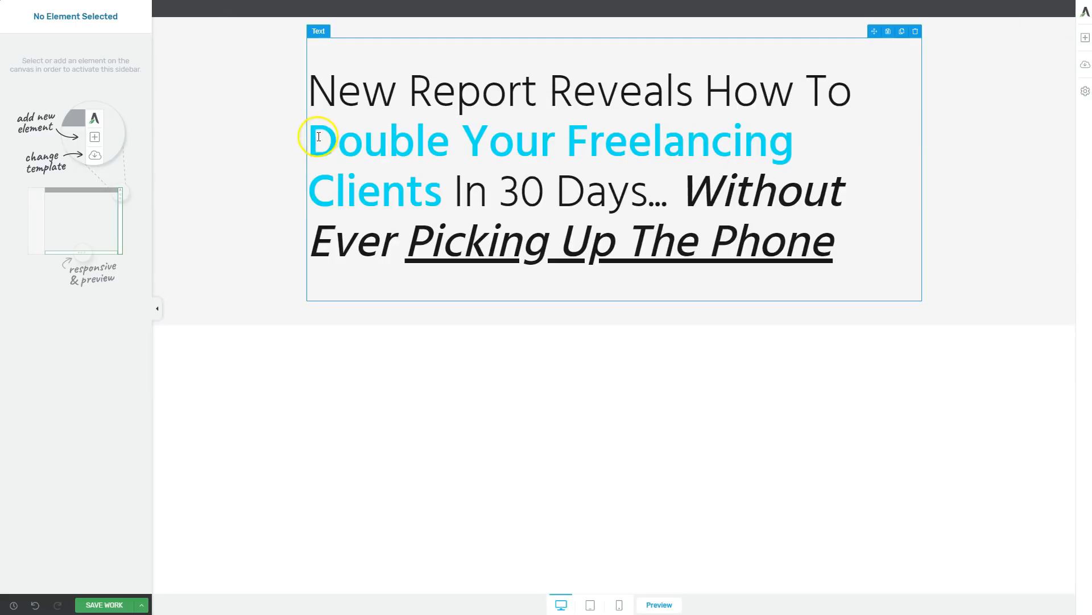
Centre-align the headline text.
left_click(319, 137)
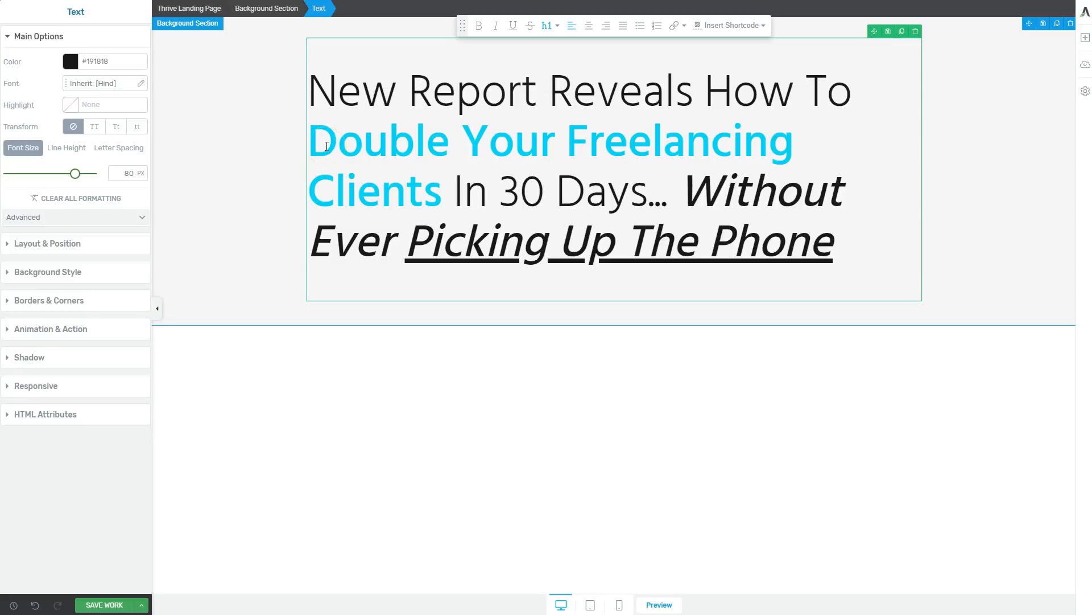
left_click(589, 25)
left_click(948, 149)
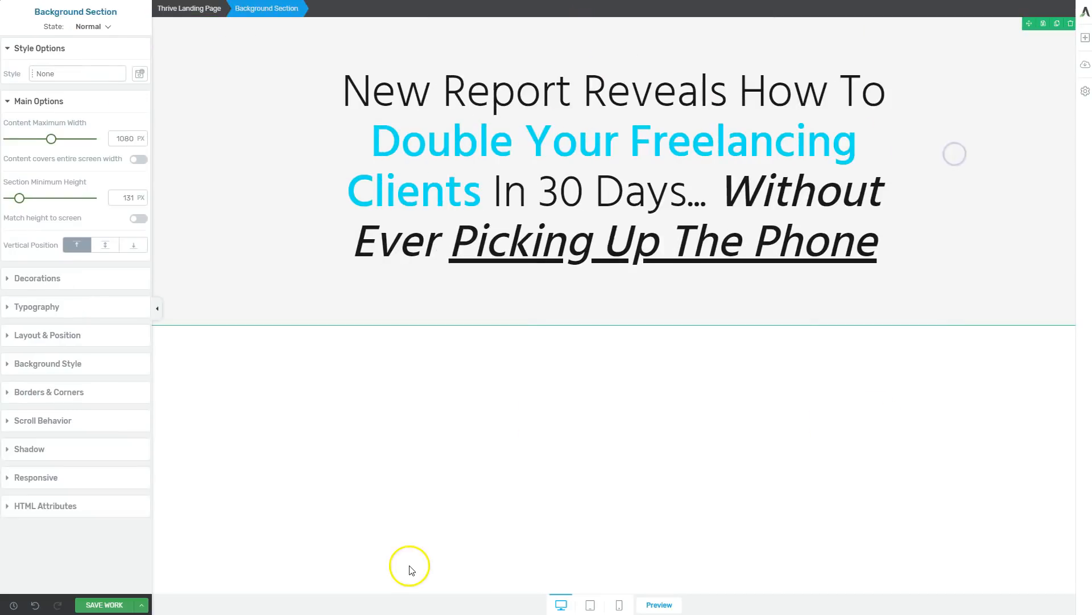
left_click(667, 163)
left_click(831, 376)
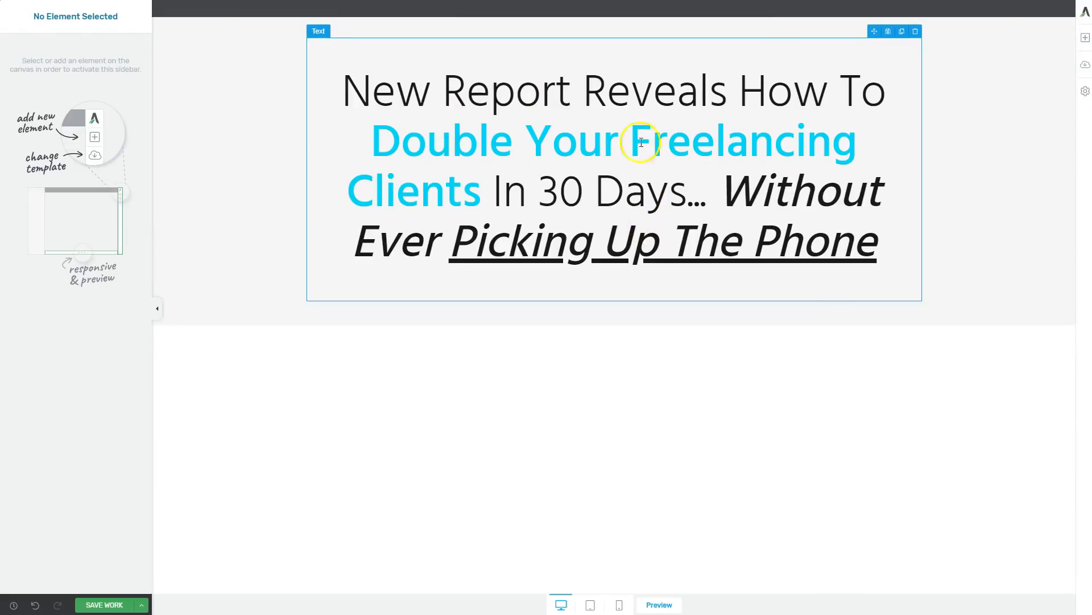
left_click_drag(383, 138, 681, 176)
left_click(699, 217)
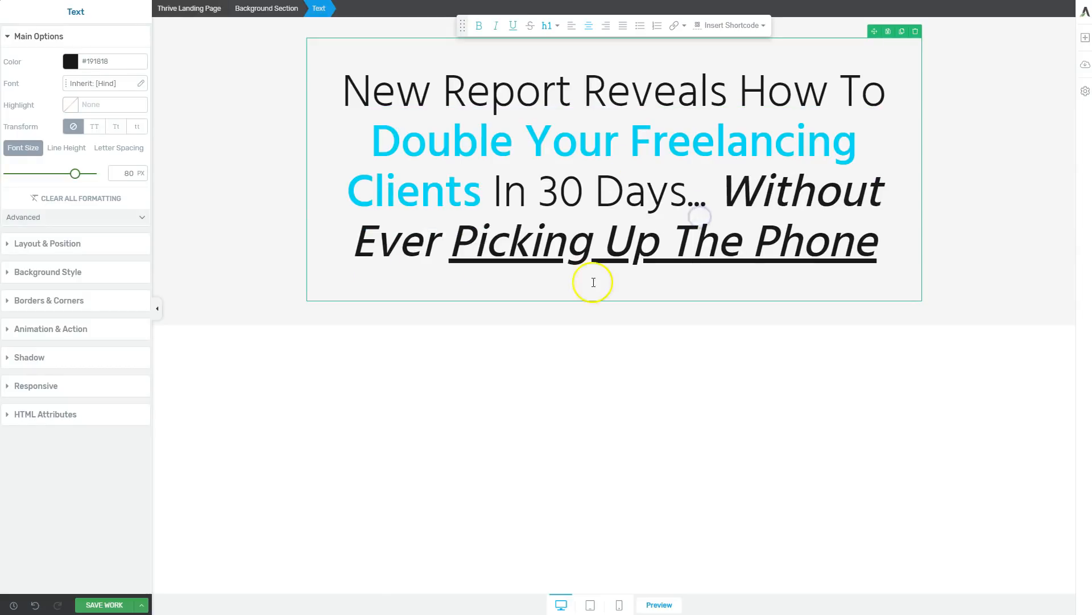
left_click(985, 266)
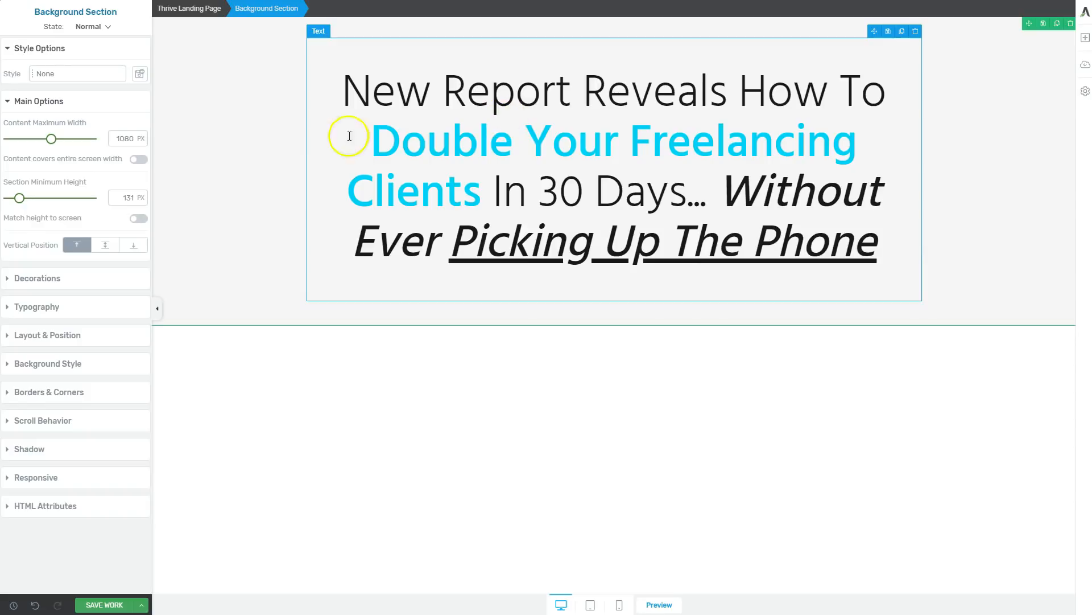
Add a new text element above the headline and format it as a centred Heading 6.
left_click(1085, 38)
left_click_drag(1005, 121, 656, 62)
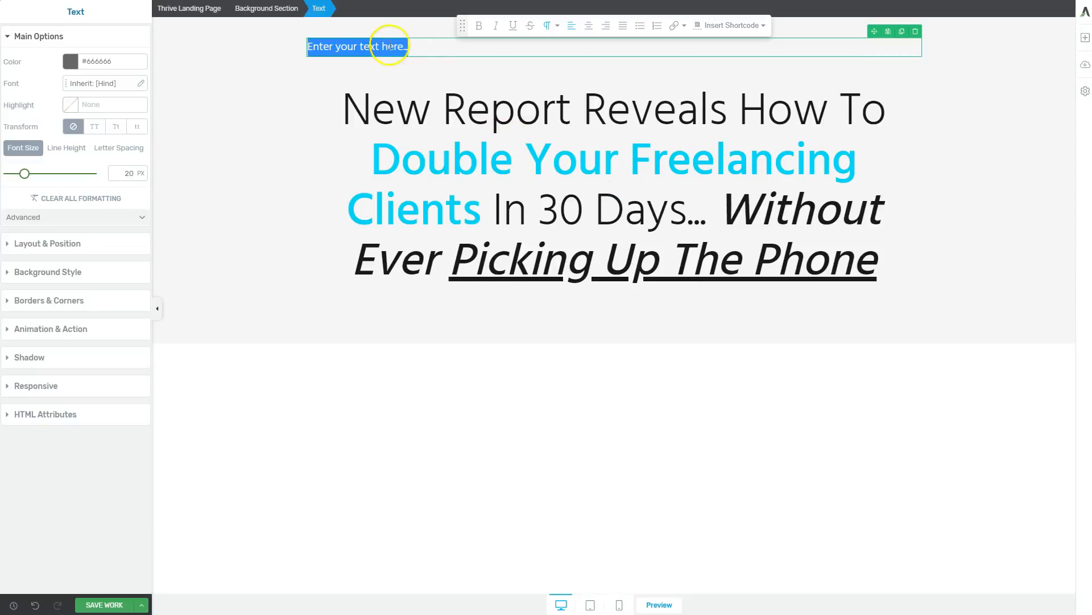
left_click(589, 26)
left_click(556, 26)
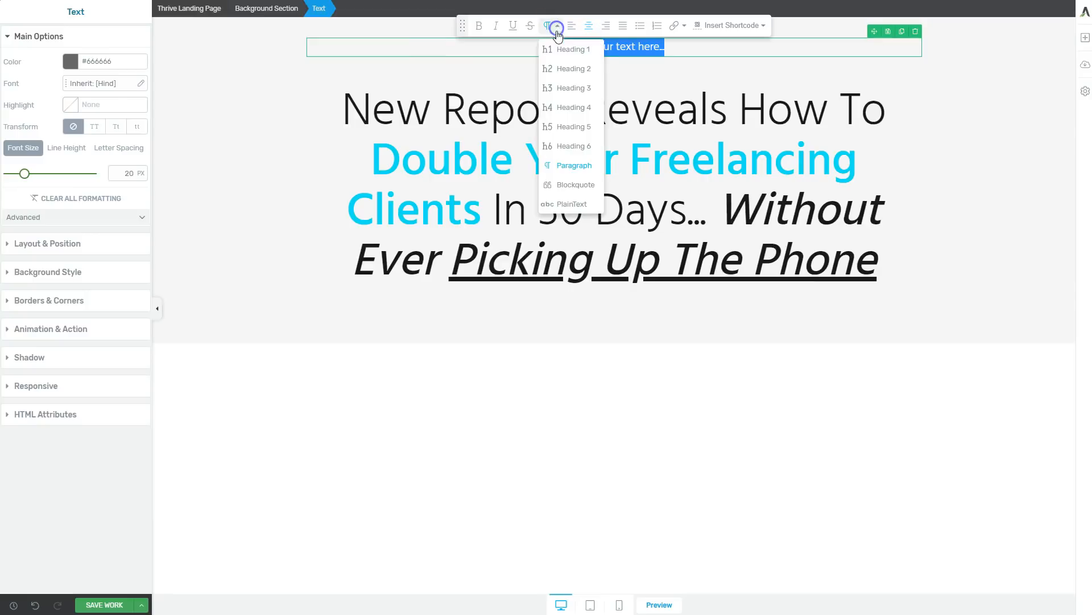
left_click(575, 146)
left_click(414, 78)
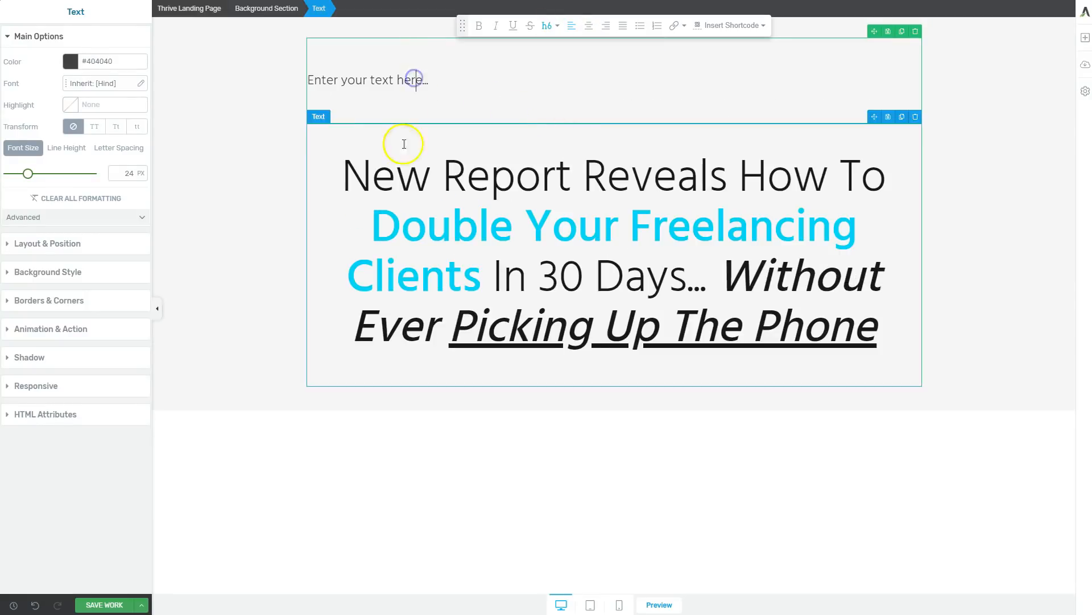
left_click(591, 29)
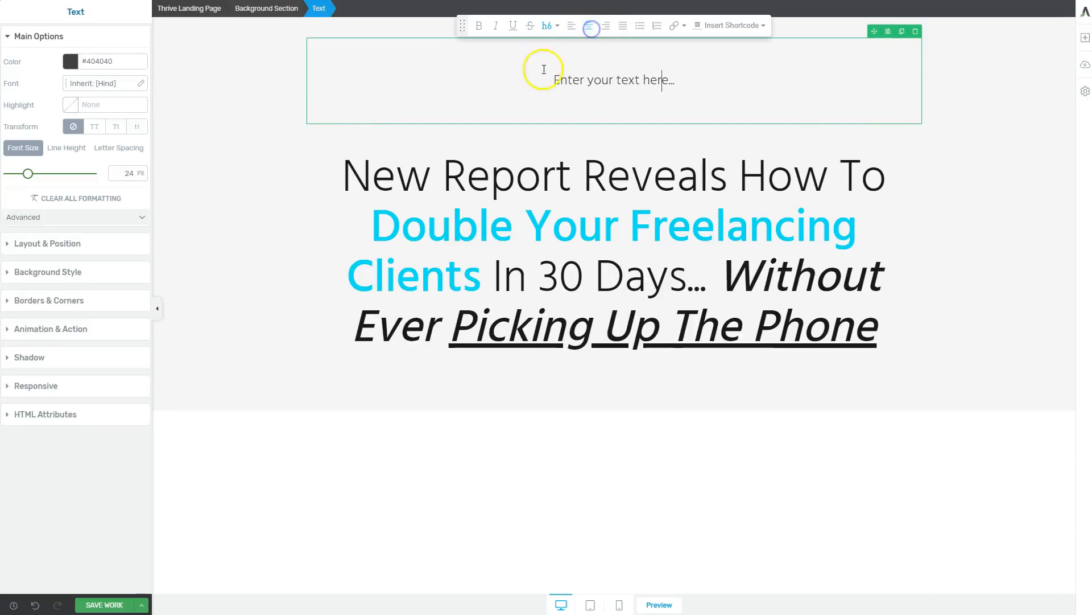
Replace the new element's placeholder with "ATTENTION FREELANCERS" and reduce its line height to 0 em.
triple_click(599, 72)
type("ATTENTION FREELANCERS")
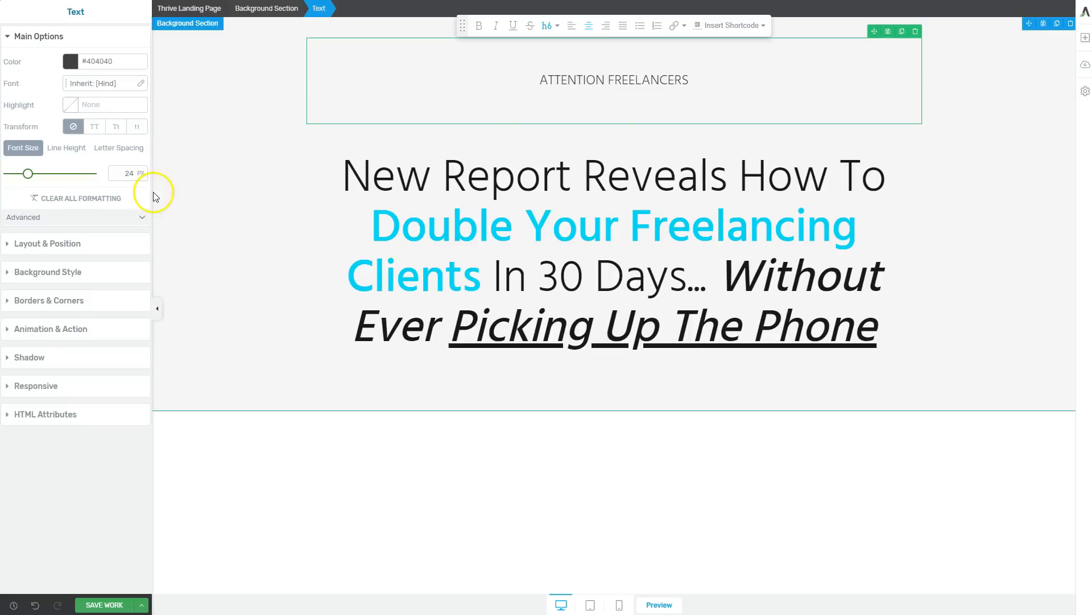
left_click(65, 149)
left_click_drag(27, 178, 7, 176)
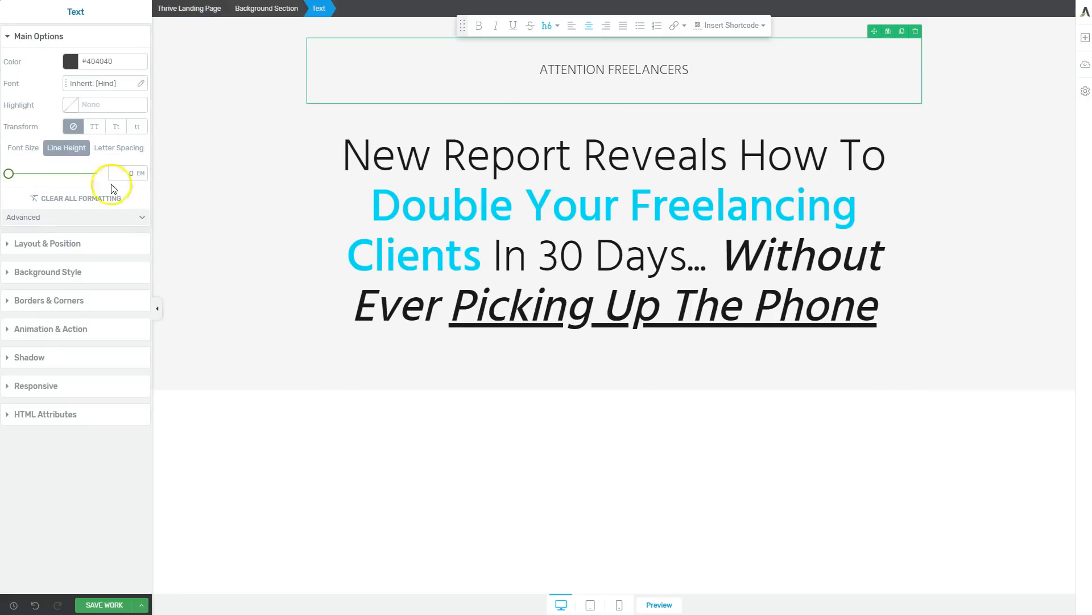
Set the ATTENTION FREELANCERS text's bottom margin to -94 and top padding to 0, and shift it up slightly.
left_click(64, 244)
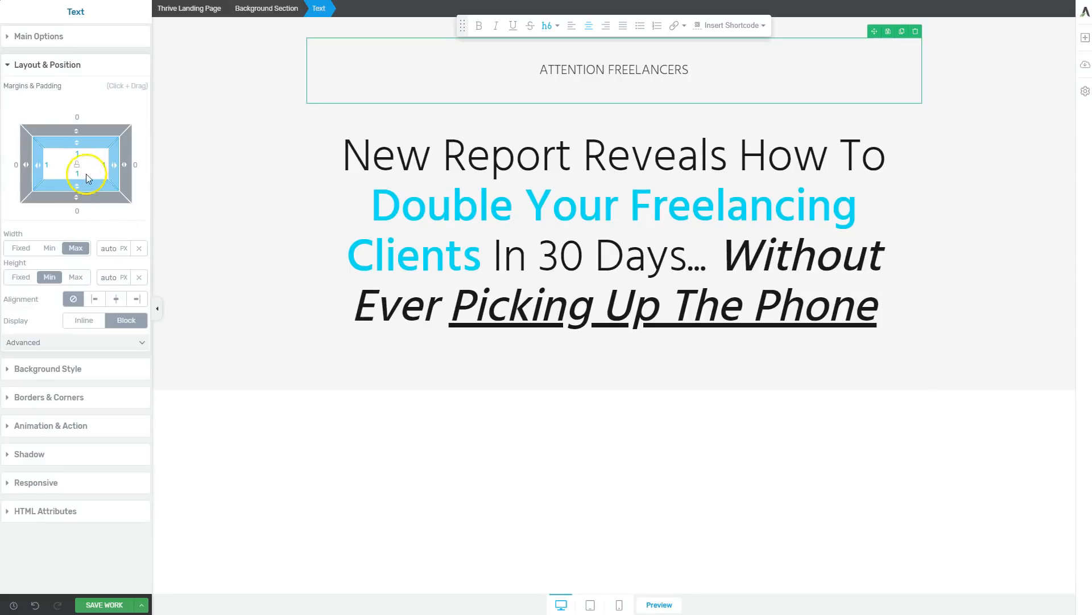
left_click_drag(79, 193, 86, 91)
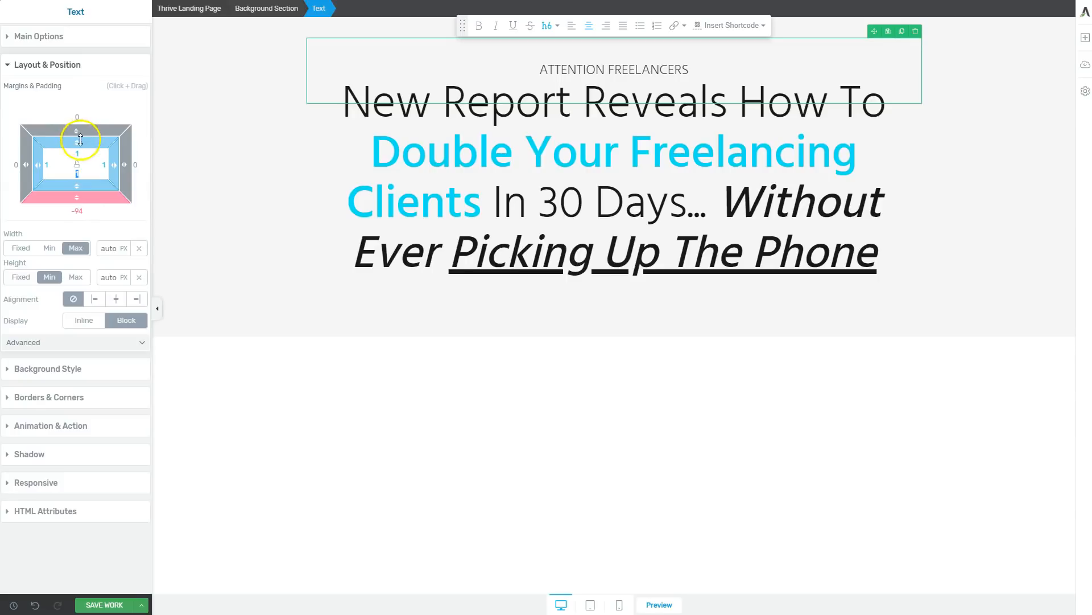
left_click_drag(79, 142, 80, 122)
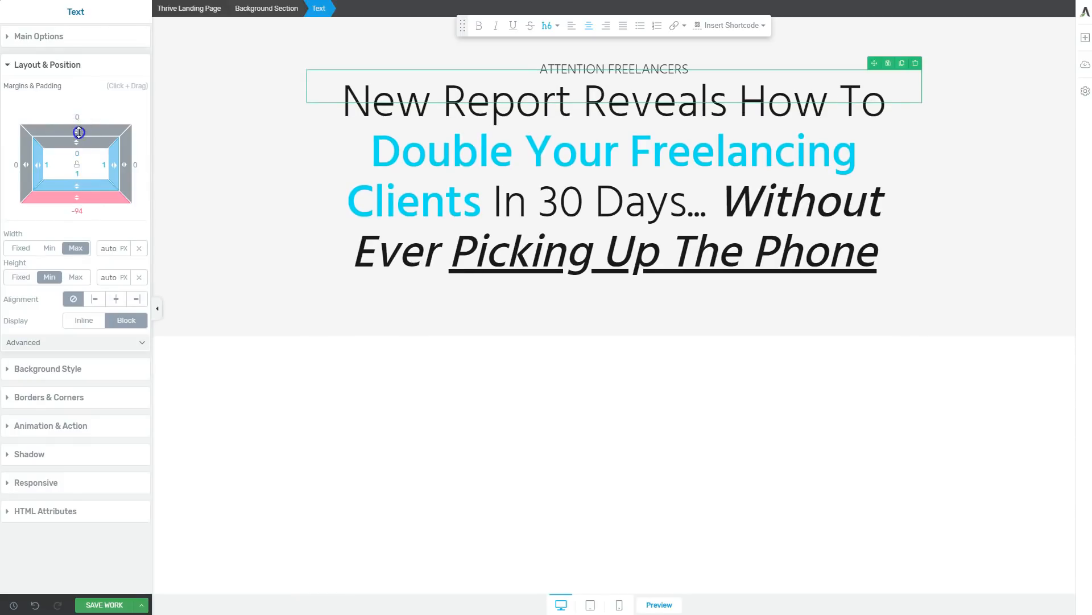
left_click(292, 232)
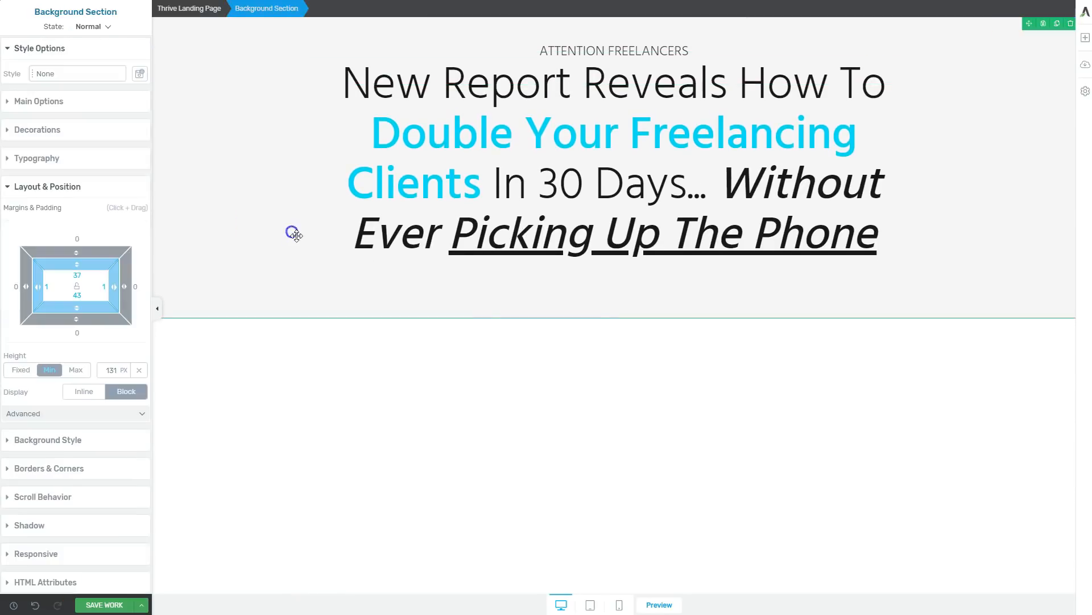
left_click(815, 362)
Add three dashes on both sides of ATTENTION FREELANCERS and bold the line.
left_click(626, 62)
left_click(545, 52)
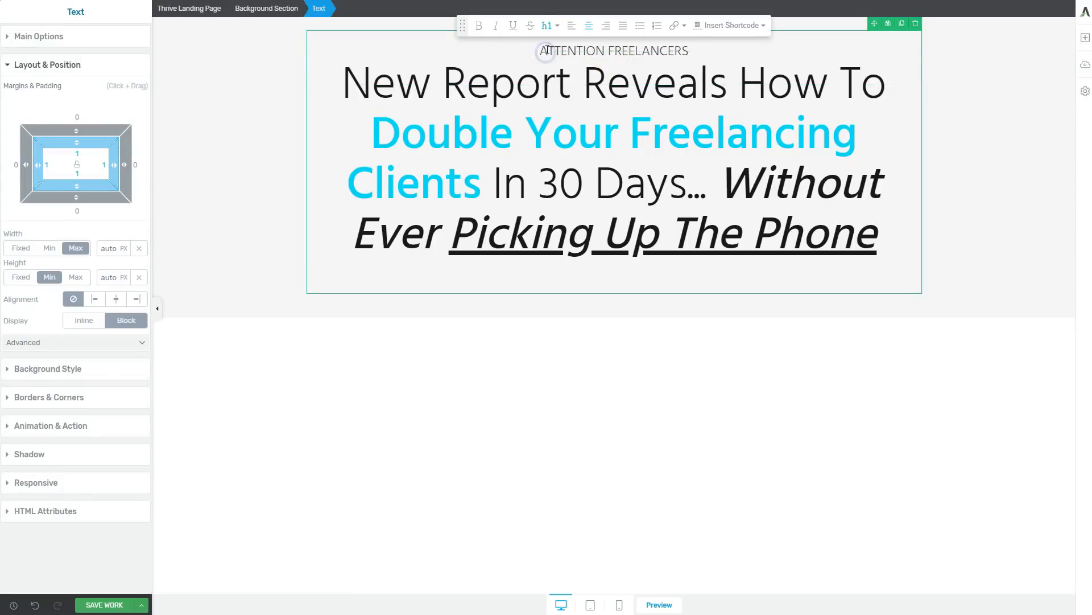
left_click(547, 51)
left_click(795, 132)
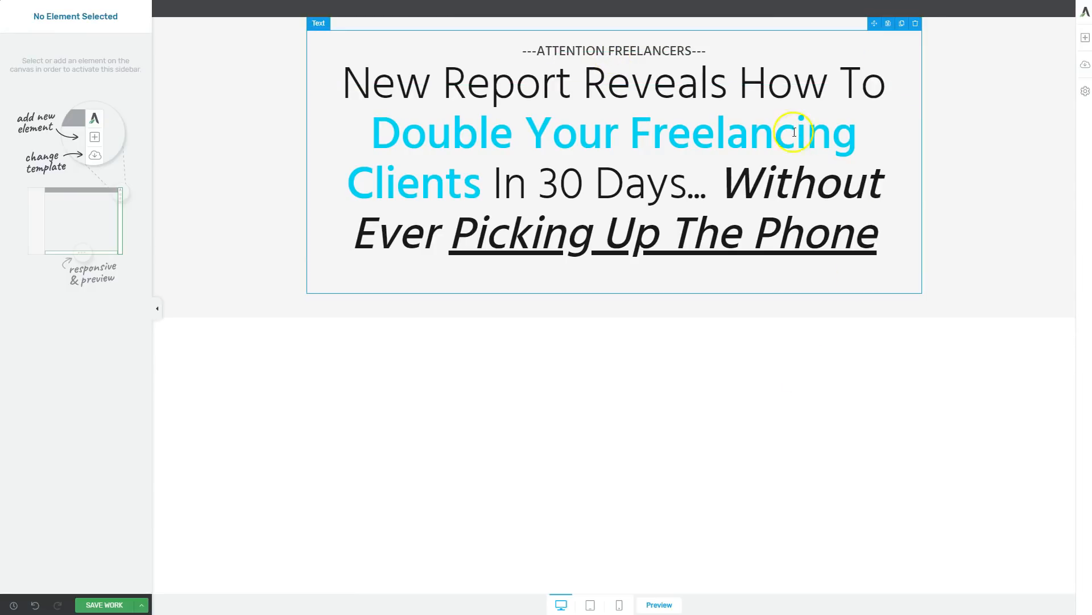
Delete the word "Freelancing" from the cyan part of the headline.
left_click(435, 118)
double_click(677, 137)
key("BackSpace")
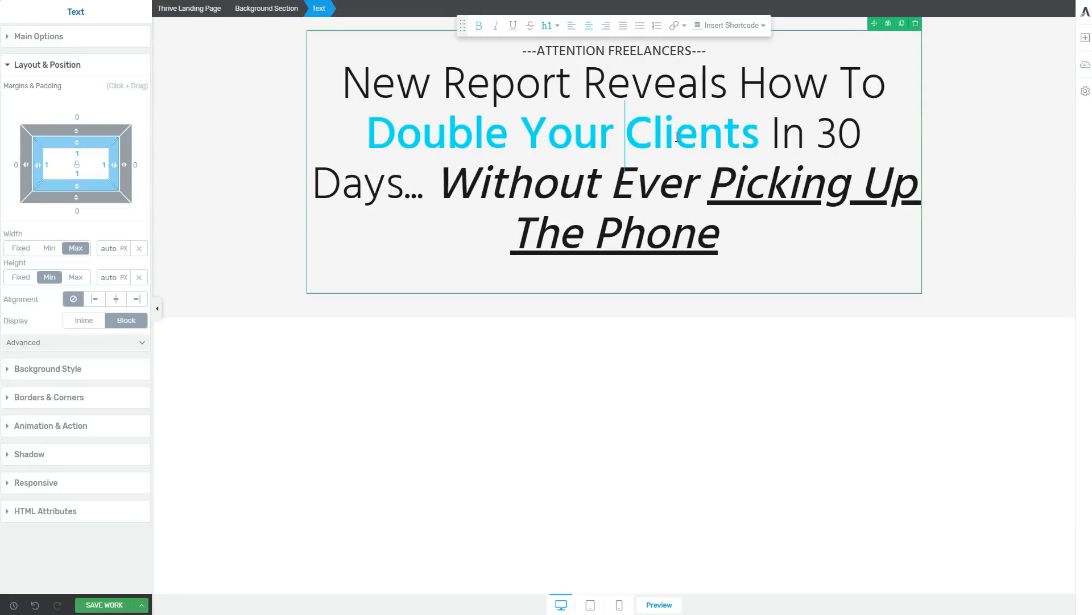
left_click(639, 398)
left_click(528, 51)
left_click(725, 352)
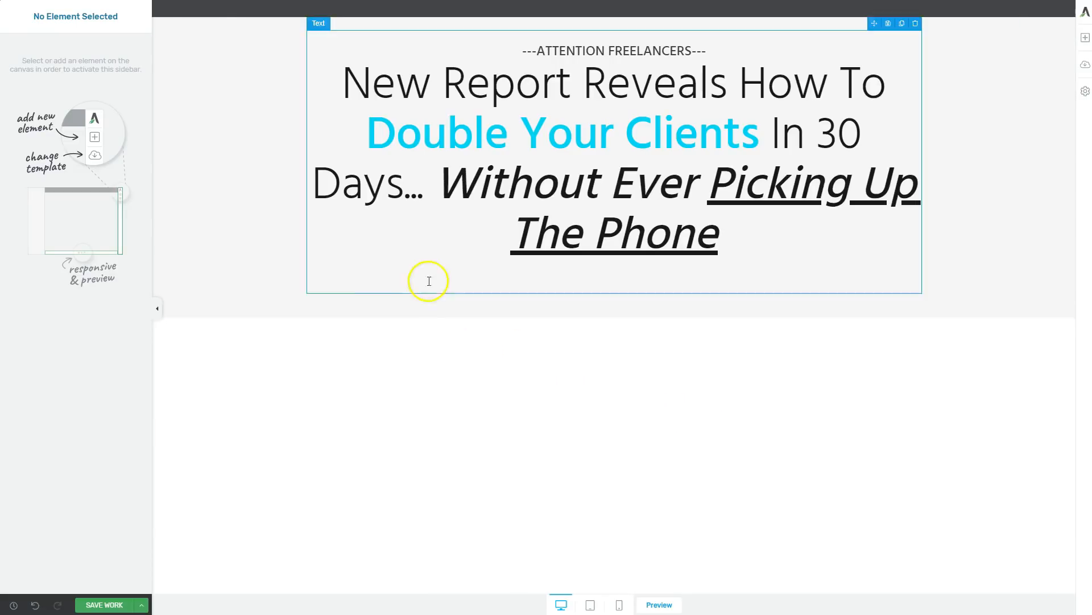
Check how the headline section is laid out in the tablet and mobile views.
left_click(260, 224)
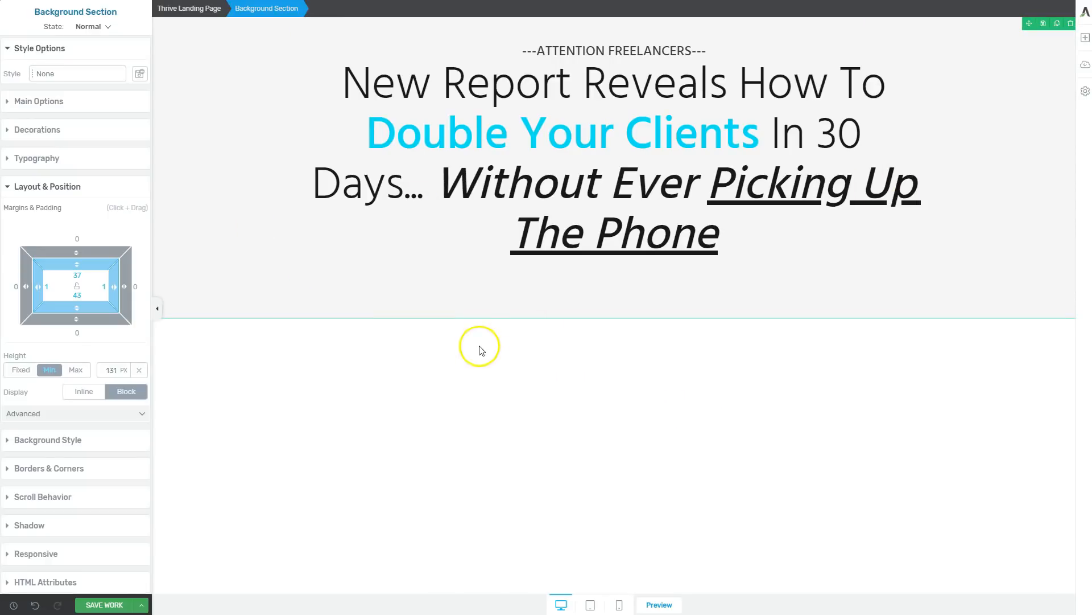
left_click(214, 144)
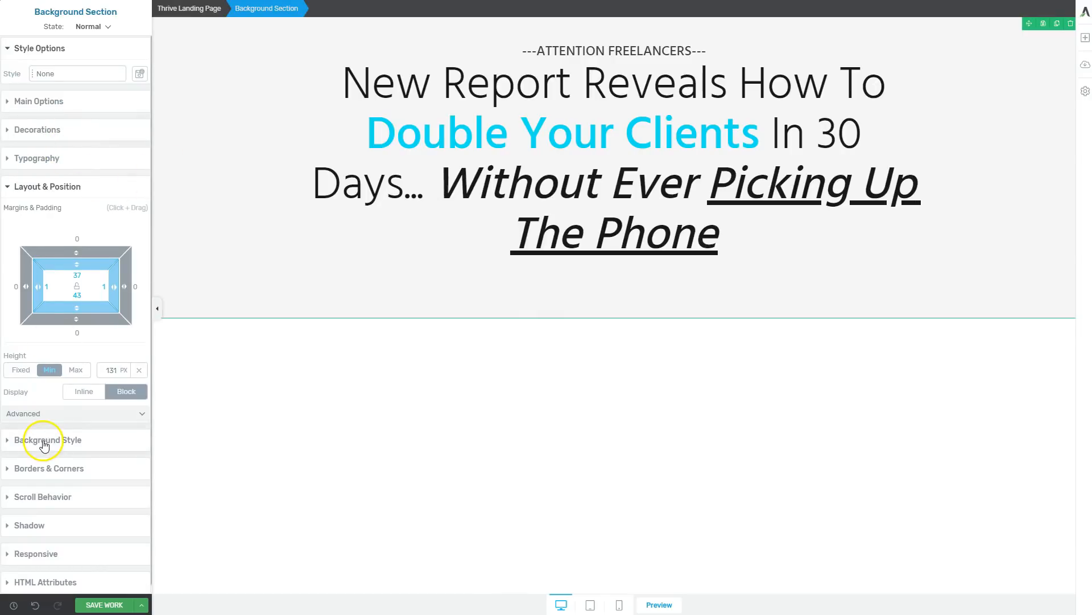
left_click(589, 606)
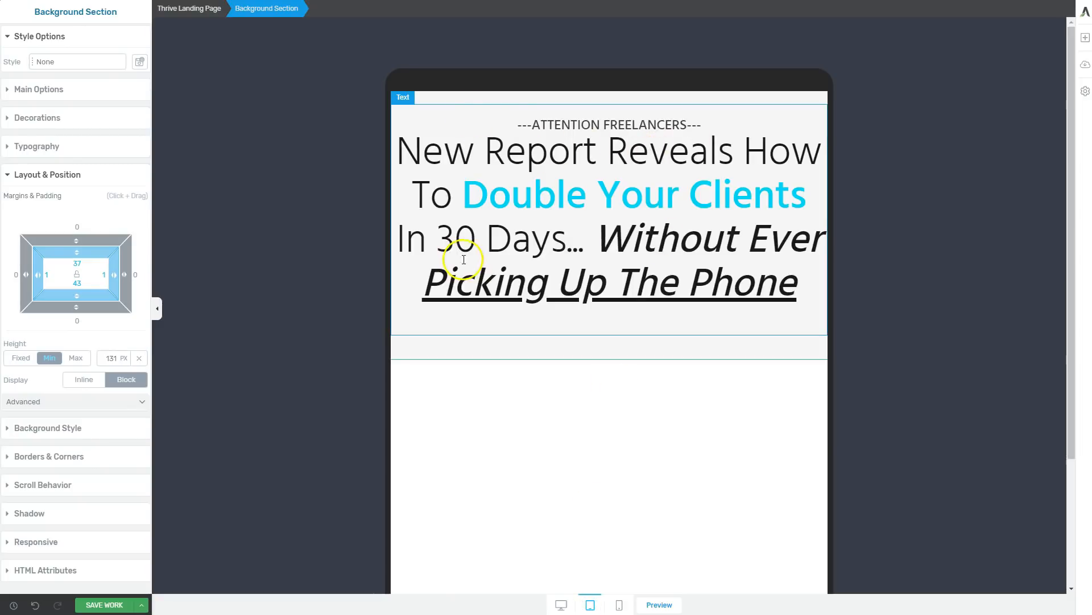
left_click(626, 605)
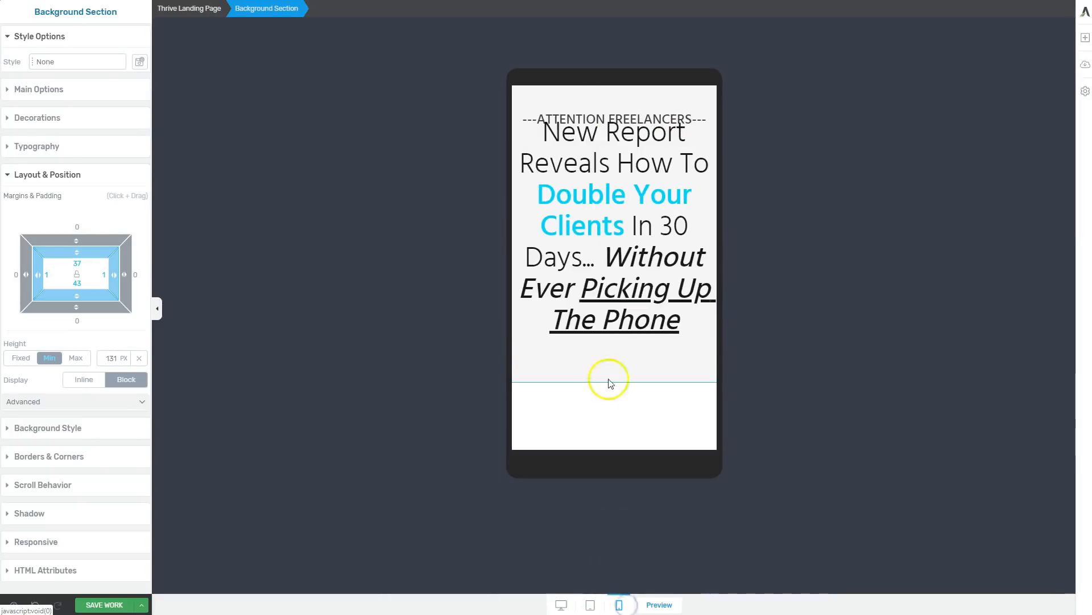
left_click(590, 606)
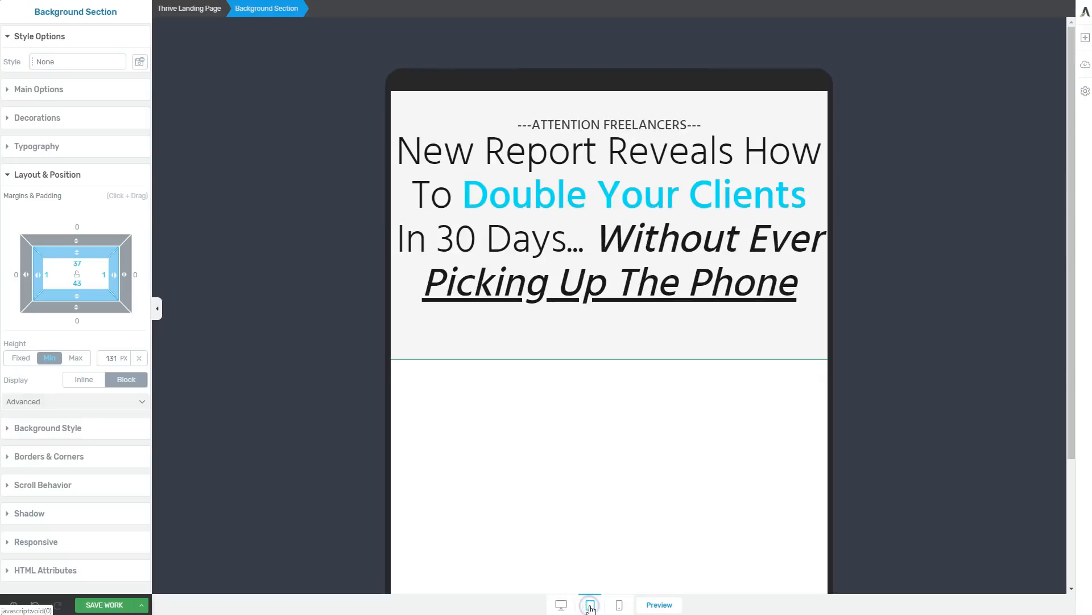
In the mobile view, move the ATTENTION FREELANCERS line up so it clears the headline.
left_click(620, 606)
left_click(578, 162)
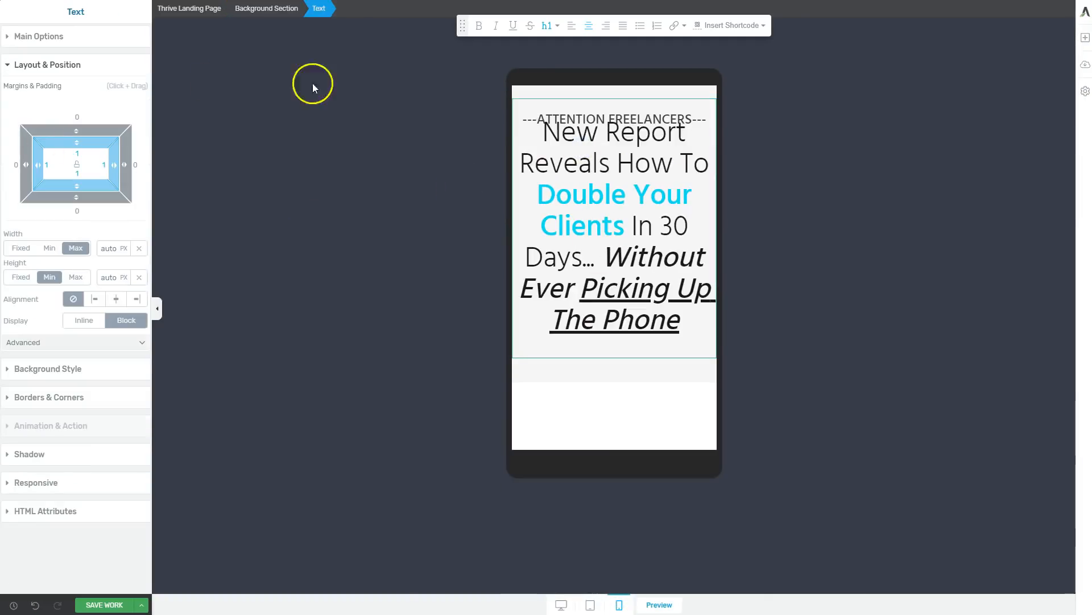
left_click(628, 98)
left_click(623, 114)
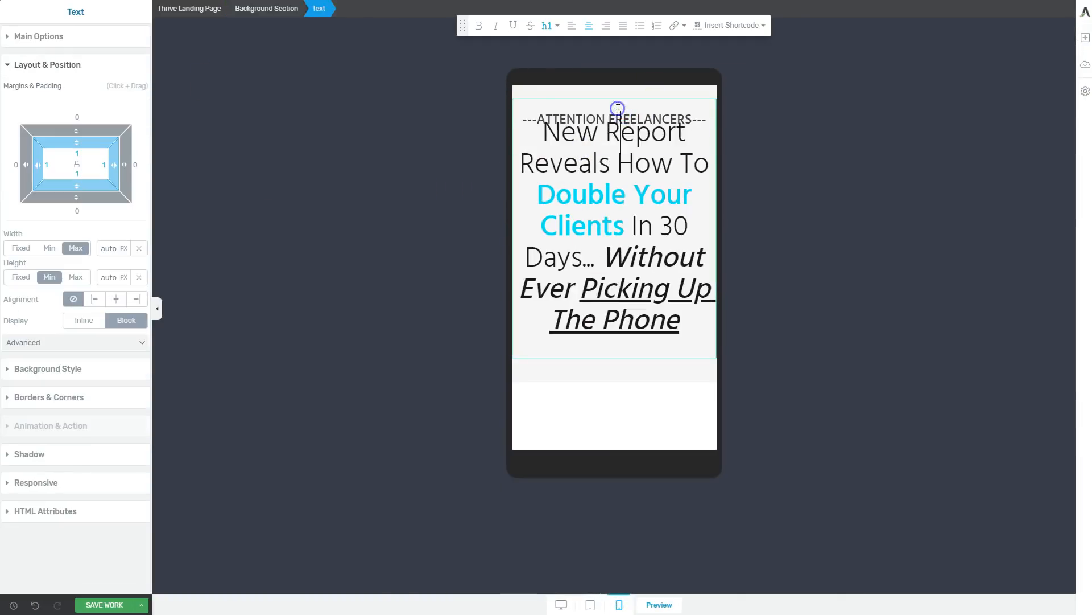
left_click(505, 294)
Set the headline background section's left and right padding to 10 for mobile.
left_click(563, 368)
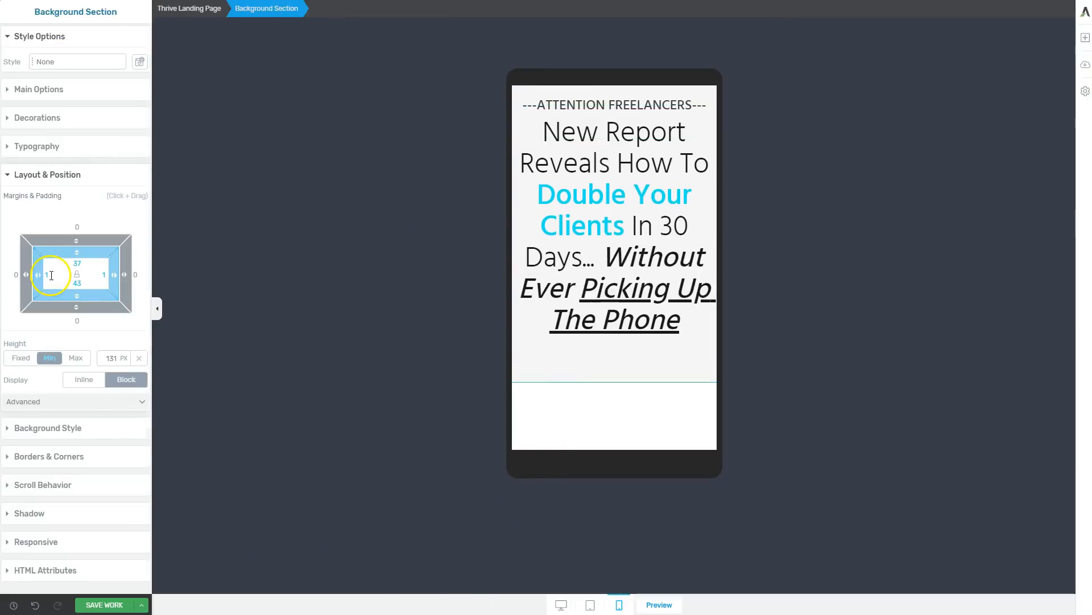
type("0")
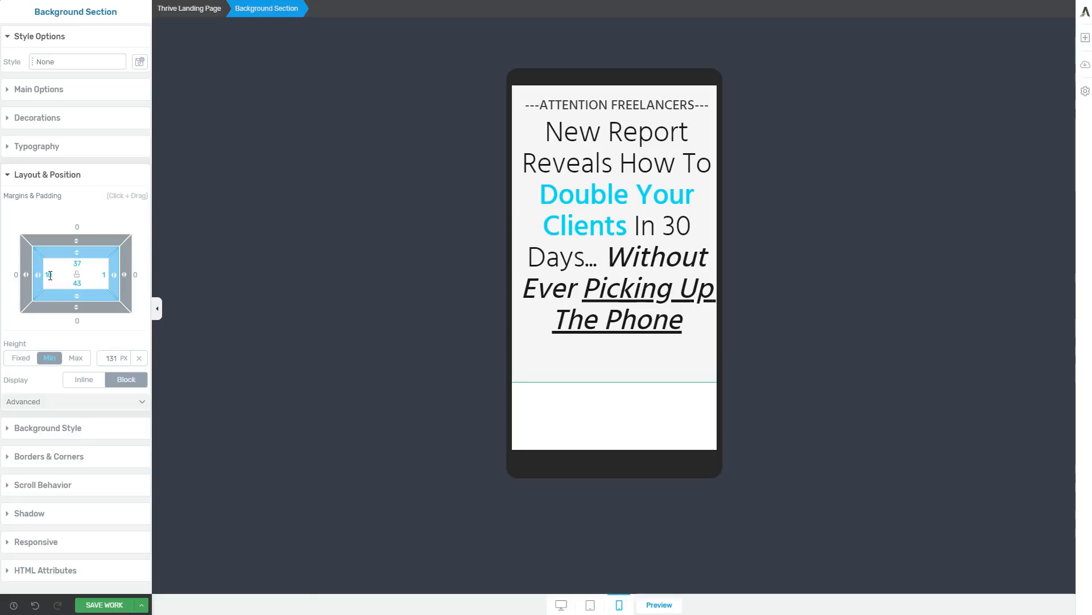
type("10")
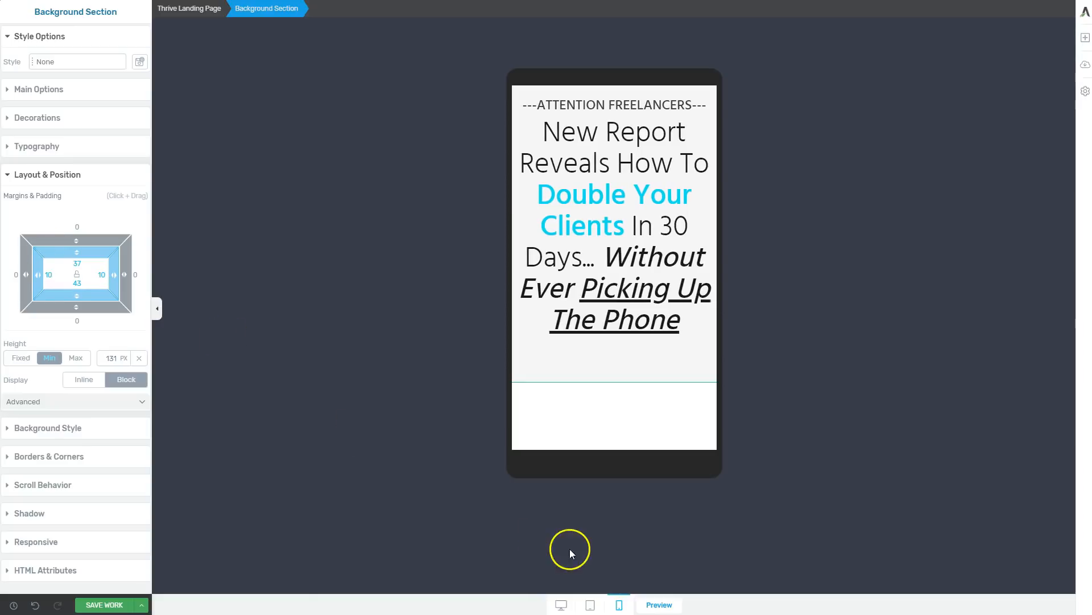
Set the headline background section's left and right padding to 20 for tablet.
left_click(590, 604)
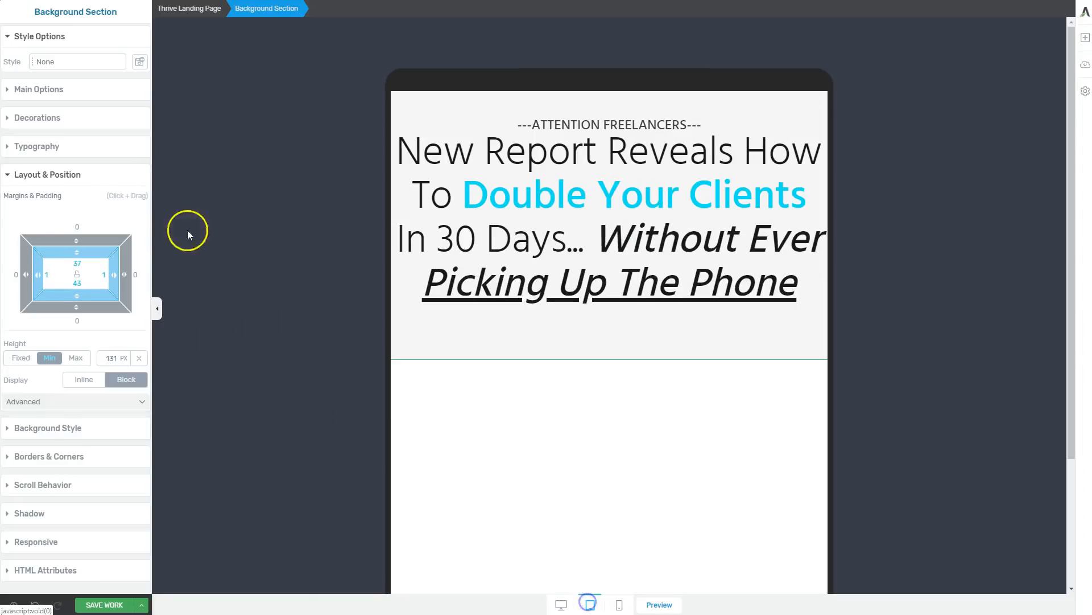
left_click(56, 270)
type("2020")
left_click(385, 290)
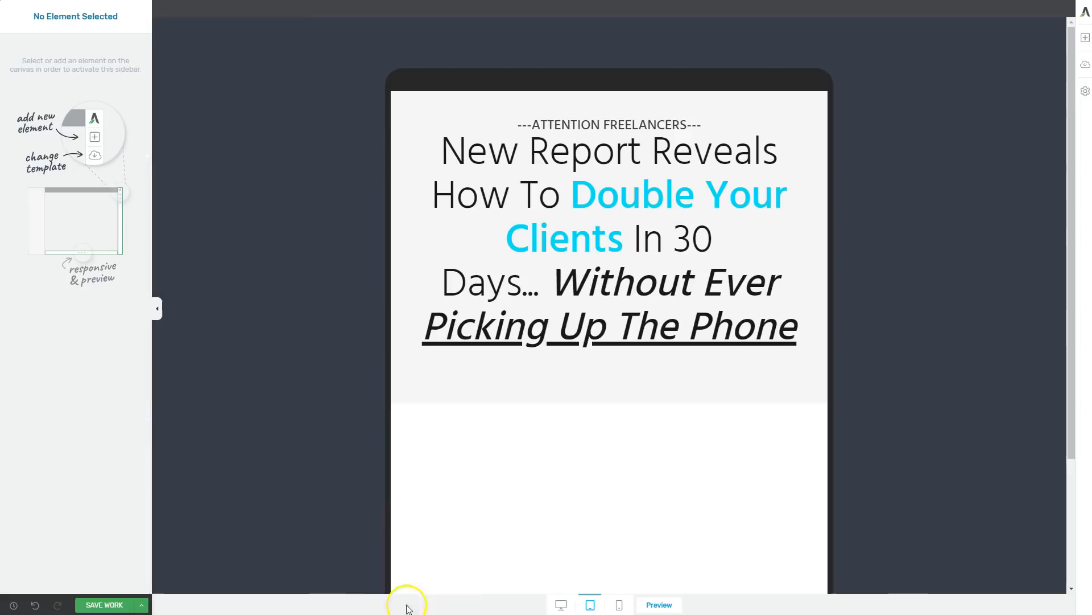
Return to the desktop view and add a Video element below the headline.
left_click(561, 604)
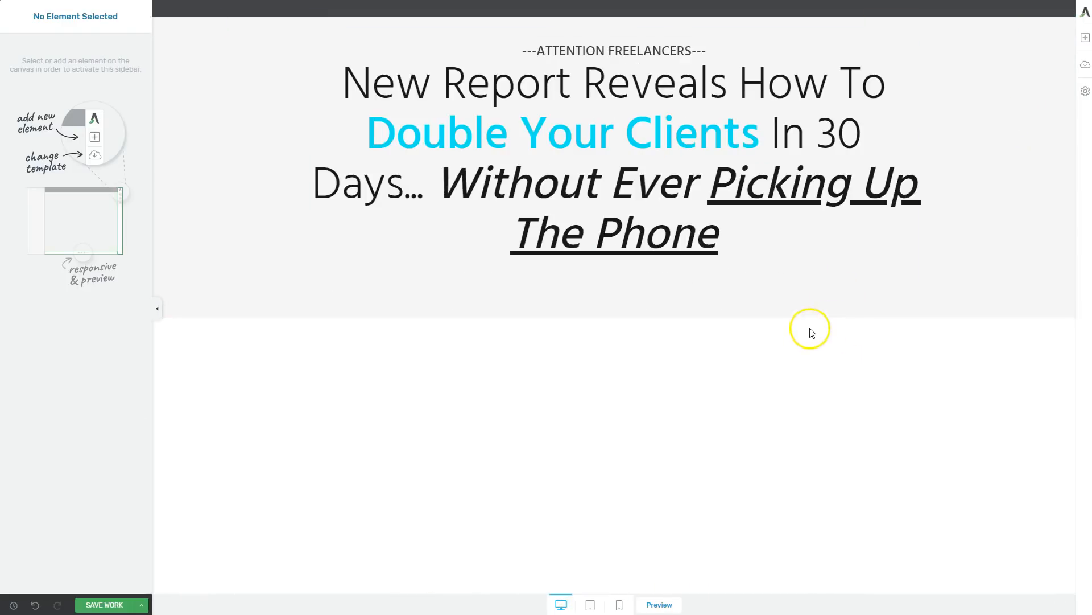
left_click(1086, 38)
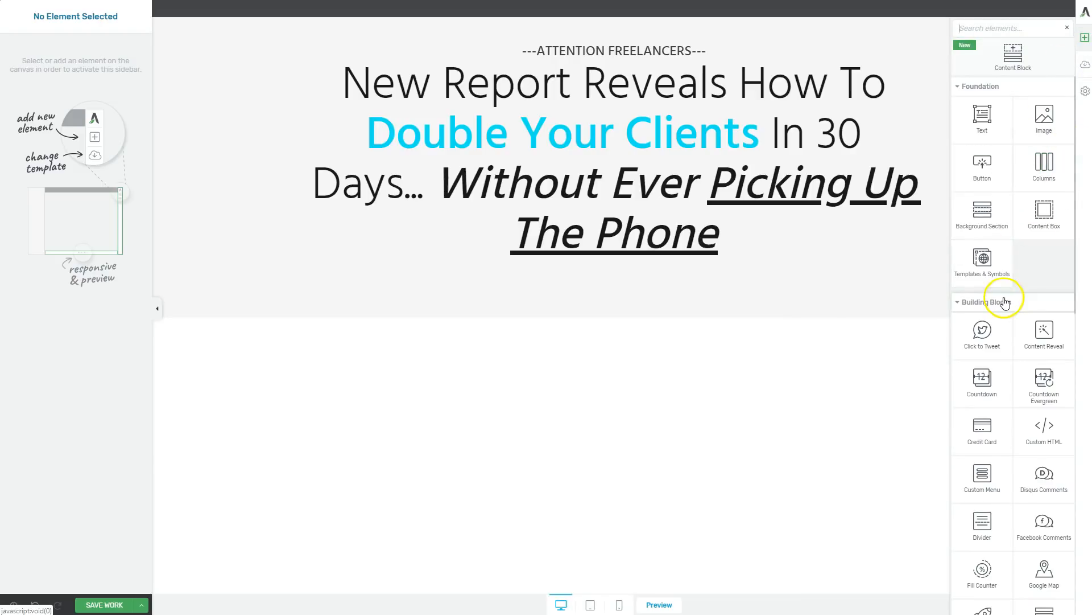
type("video")
left_click_drag(982, 101, 645, 277)
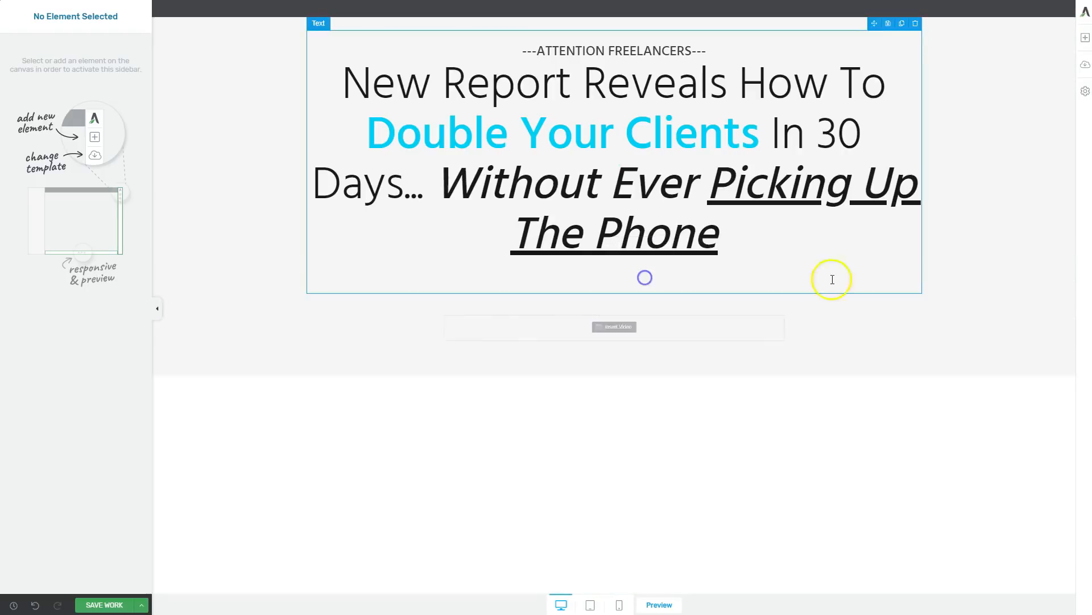
Add a new background section below the headline section and move the video element into it.
left_click(1087, 37)
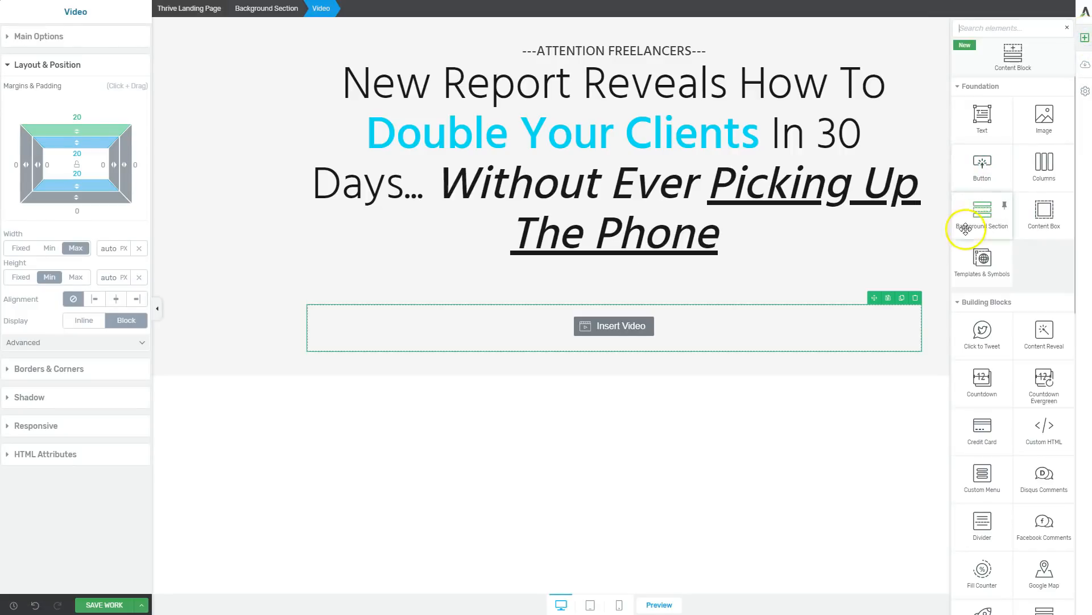
left_click(975, 213)
left_click(839, 367)
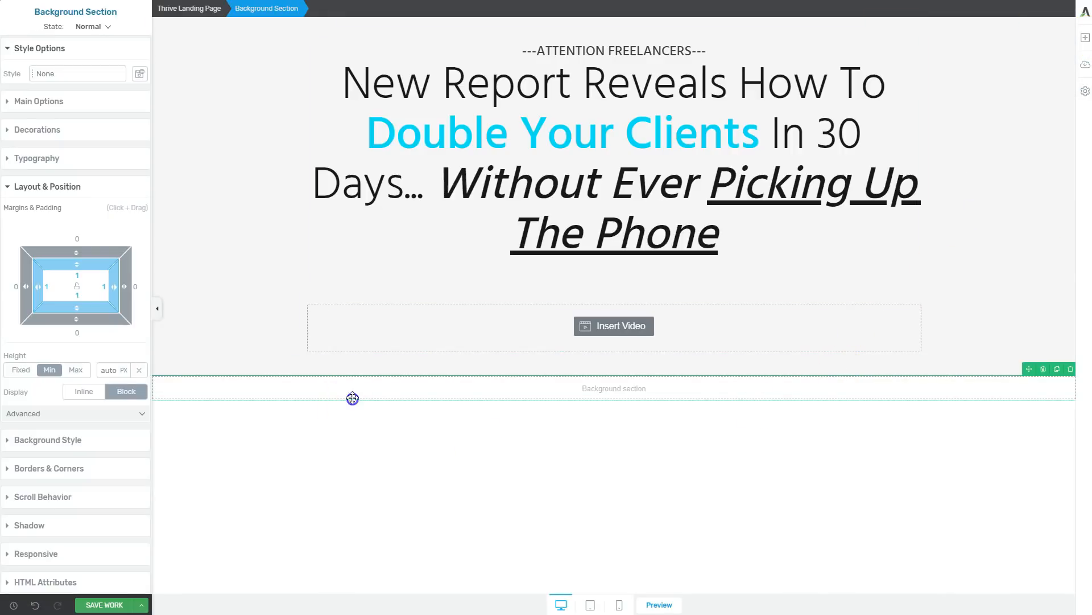
left_click_drag(875, 298, 658, 386)
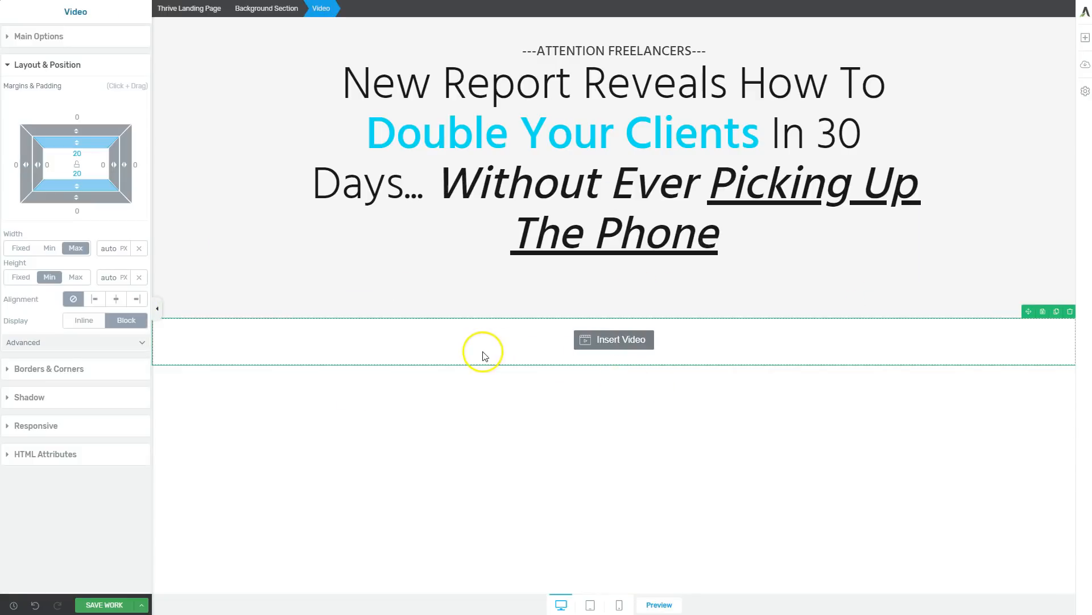
Turn off full-screen-width content for the new background section and set its content maximum width to 1080 px.
left_click(168, 56)
left_click(47, 102)
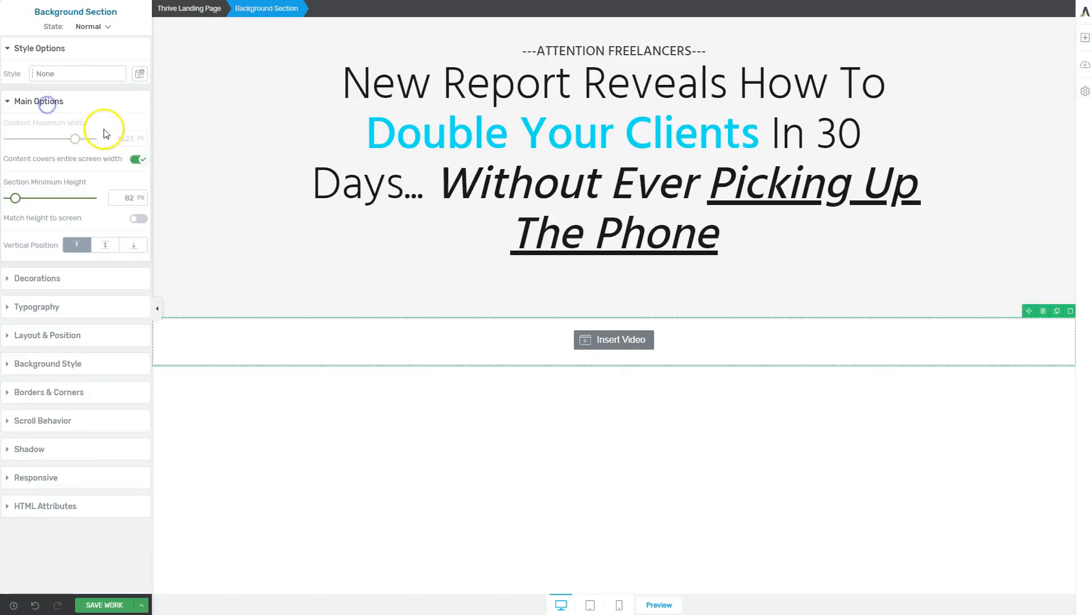
left_click(137, 160)
type("1080")
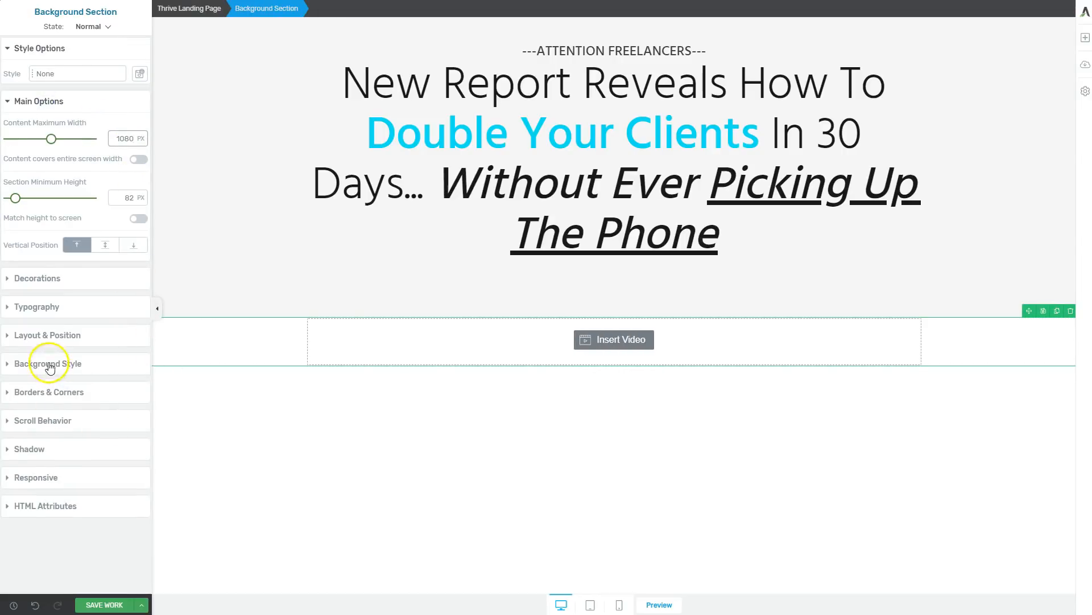
Set the video section's left and right padding to 20 for tablet and 10 for mobile, then return to desktop.
left_click(48, 337)
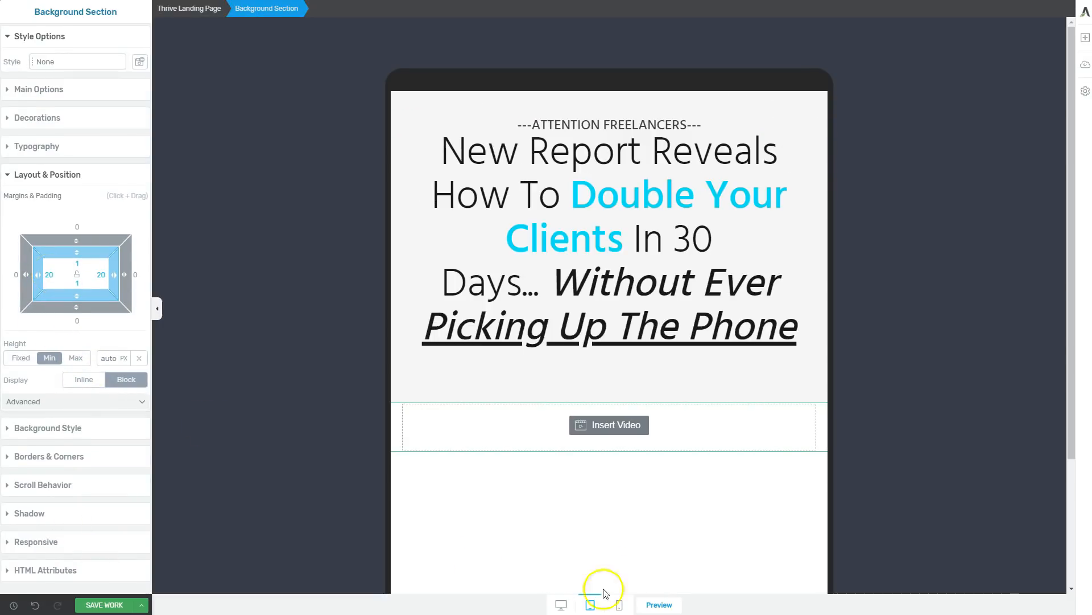
left_click(619, 605)
type("10")
key("Tab")
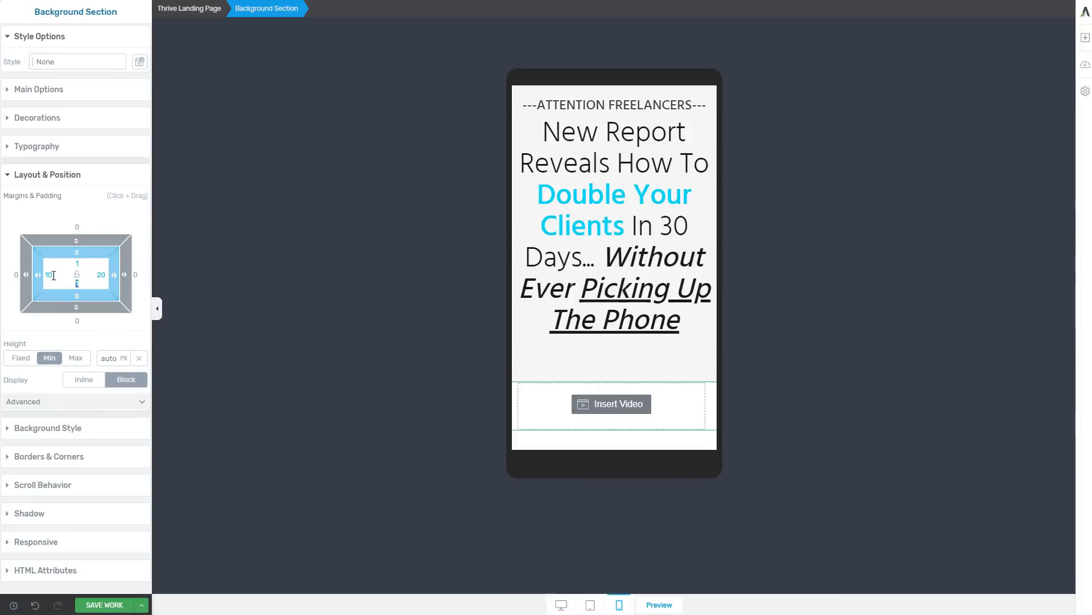
left_click(561, 604)
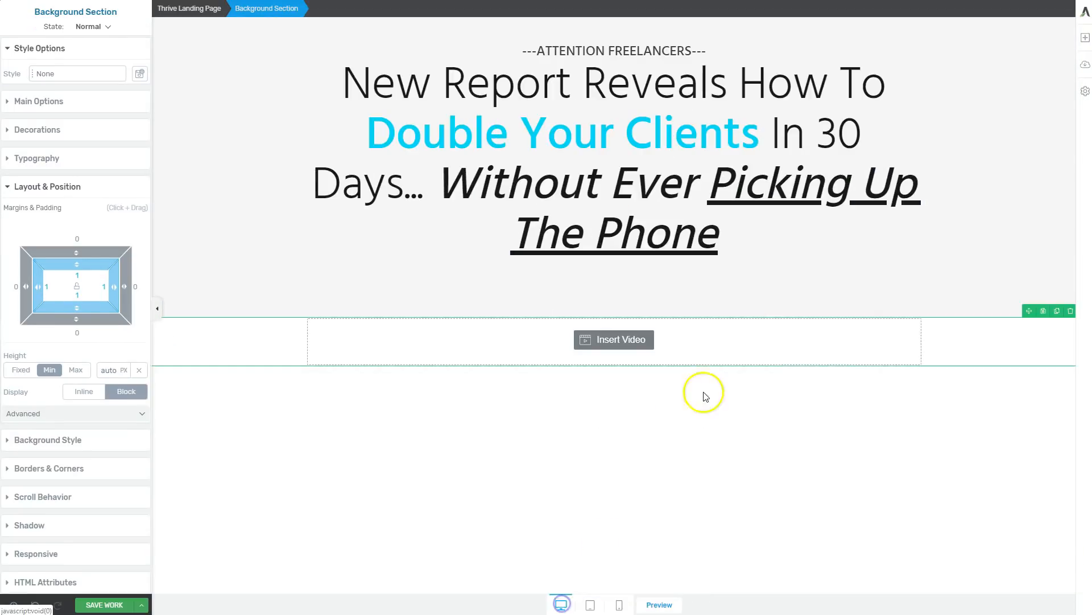
Save the video's background section as a reusable template named "Blank Section".
left_click(1044, 313)
left_click(446, 212)
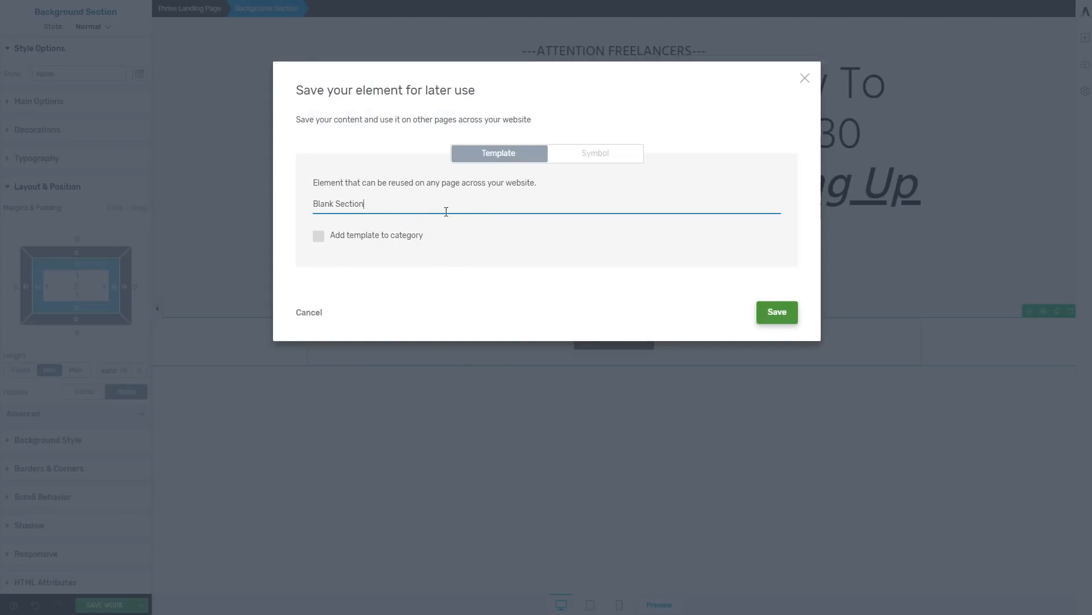
left_click(770, 313)
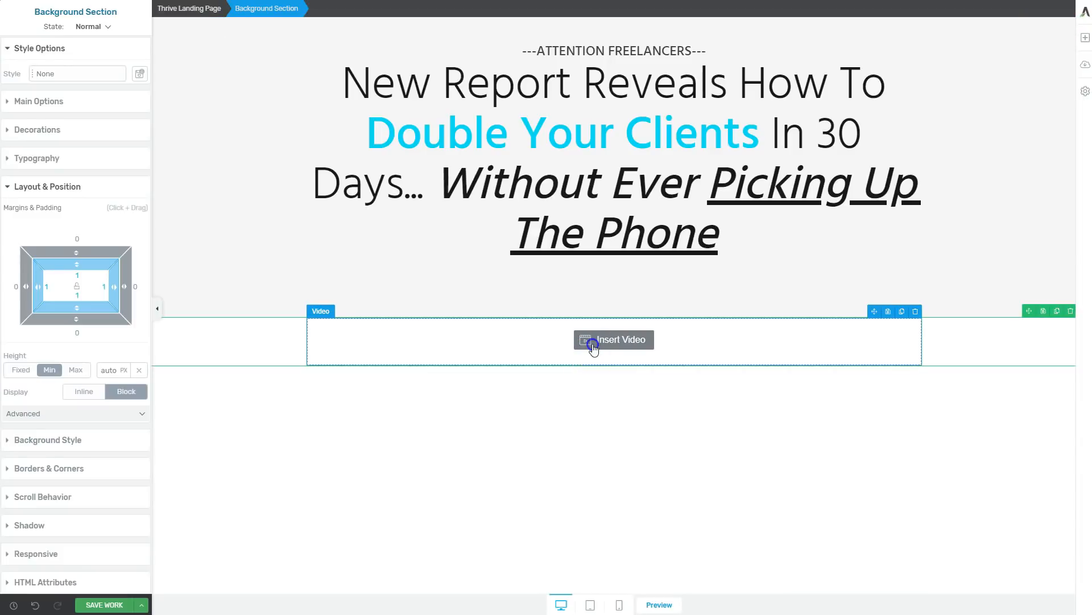
Paste the YouTube video's URL as the source of the video element.
left_click(593, 346)
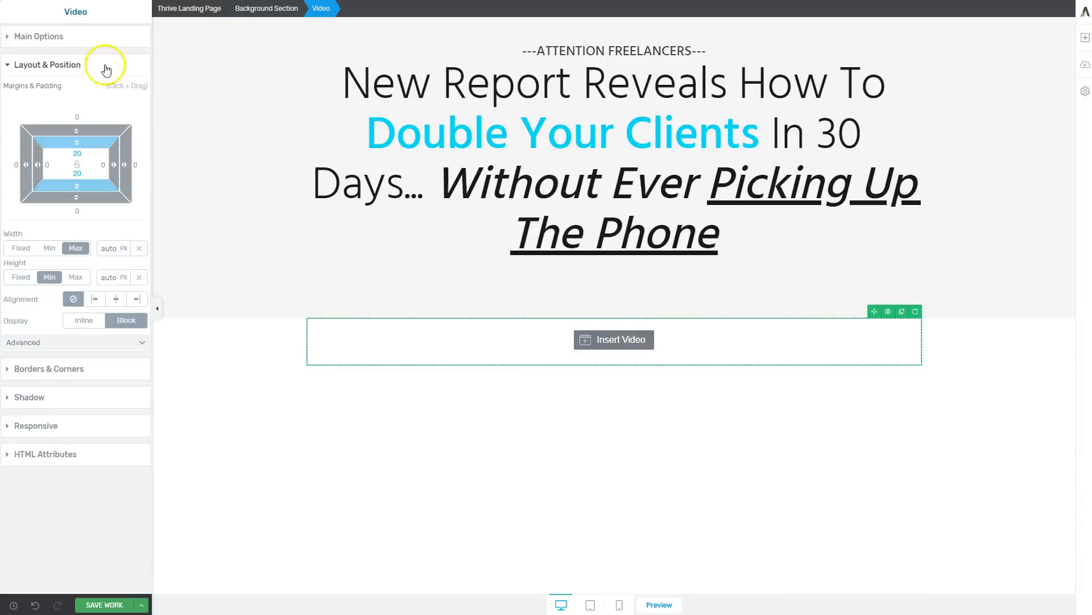
left_click(59, 41)
left_click(80, 94)
key("ctrl+v")
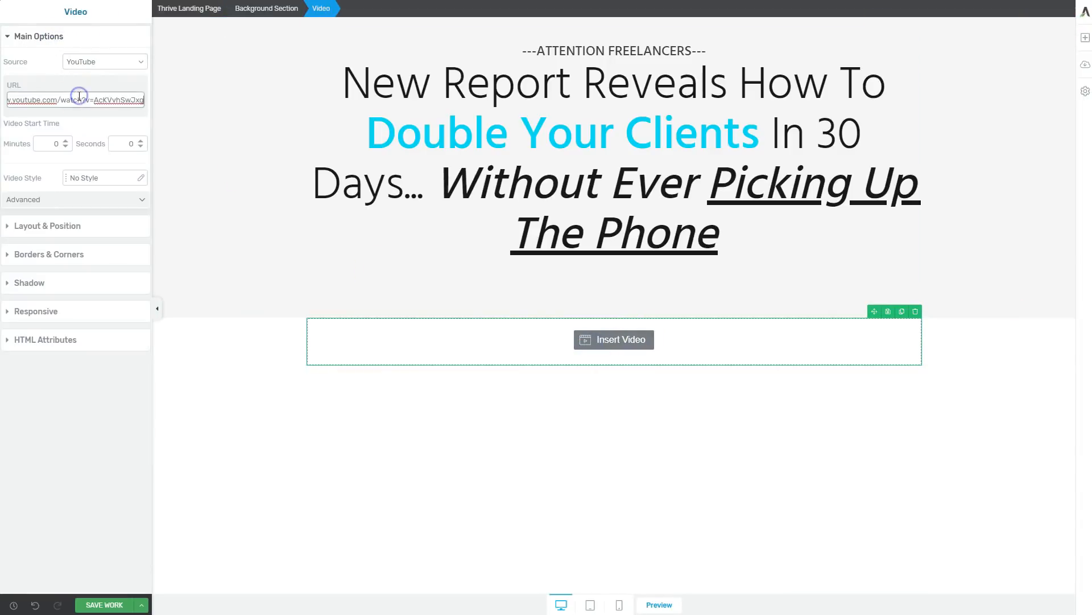
Load the video from the entered URL and check how it displays beneath the headline.
left_click(91, 122)
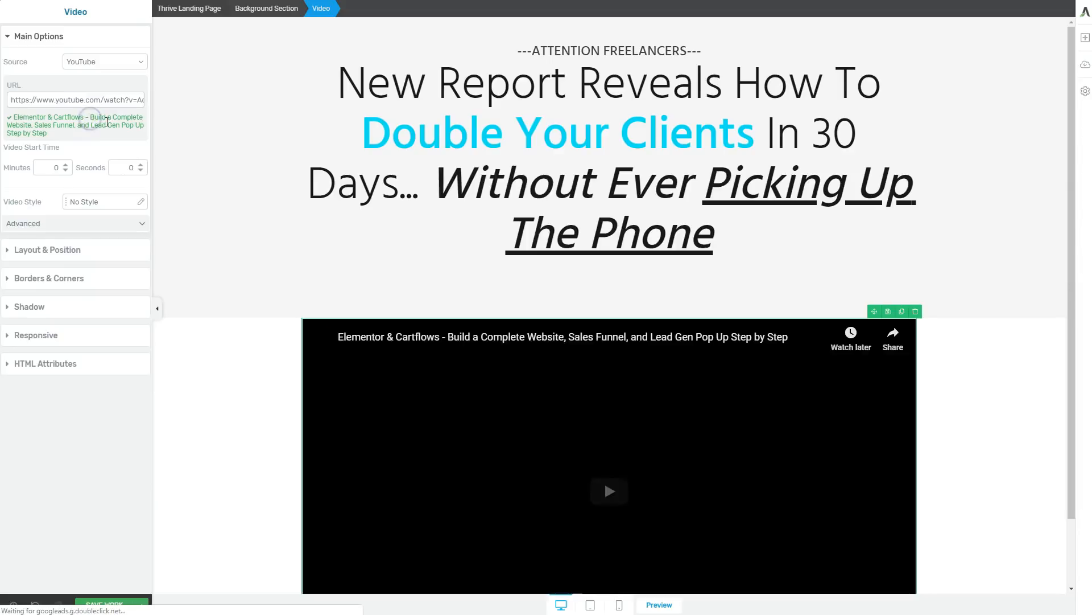
left_click(194, 397)
scroll(212, 409, "down", 2)
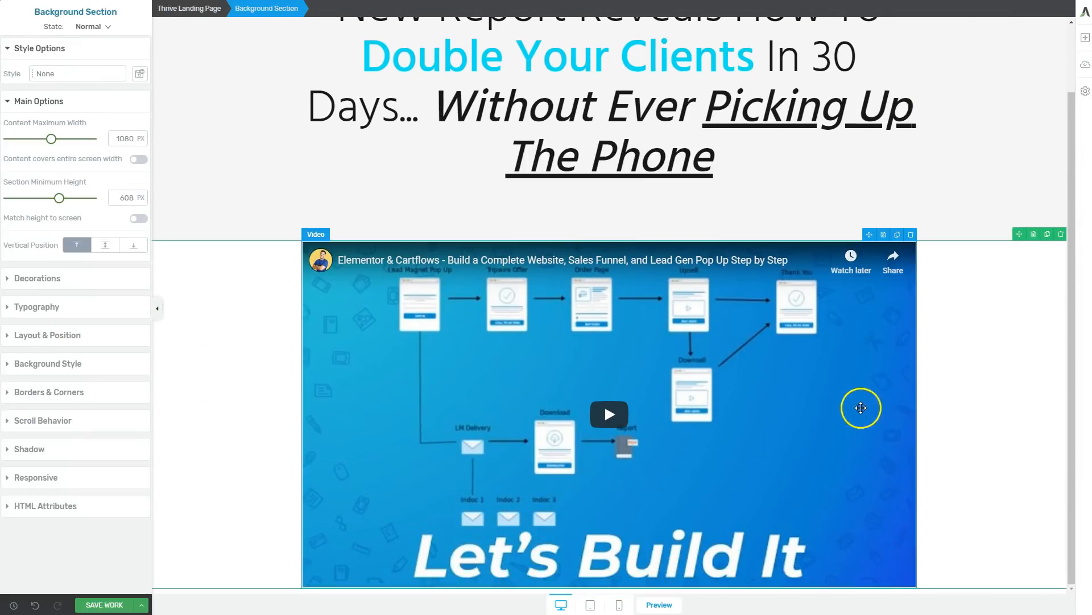
Set the video's top margin to -66 so it overlaps the headline section.
left_click(355, 283)
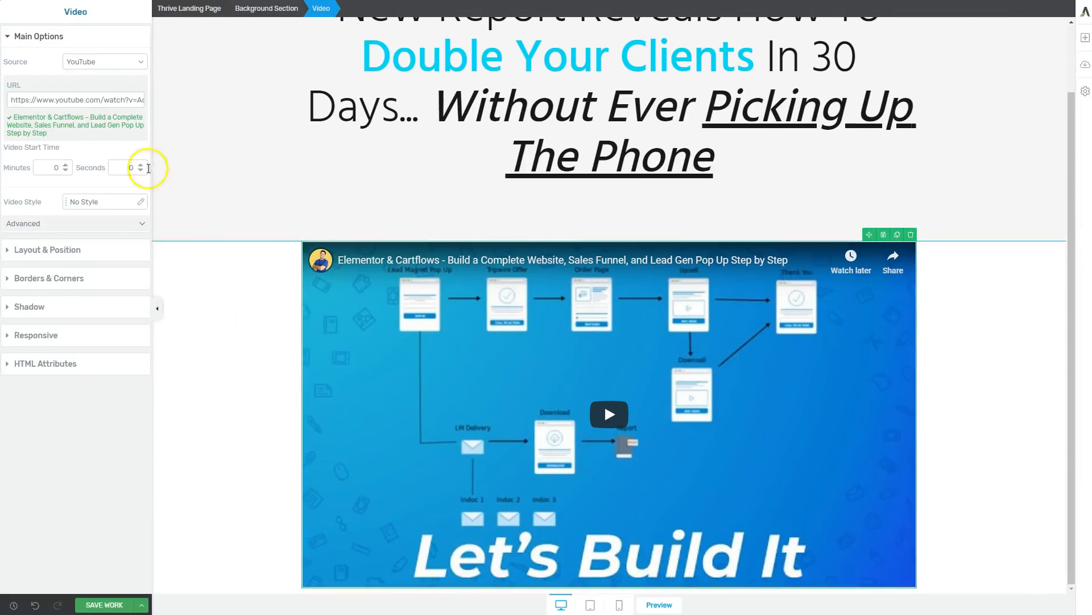
left_click(44, 227)
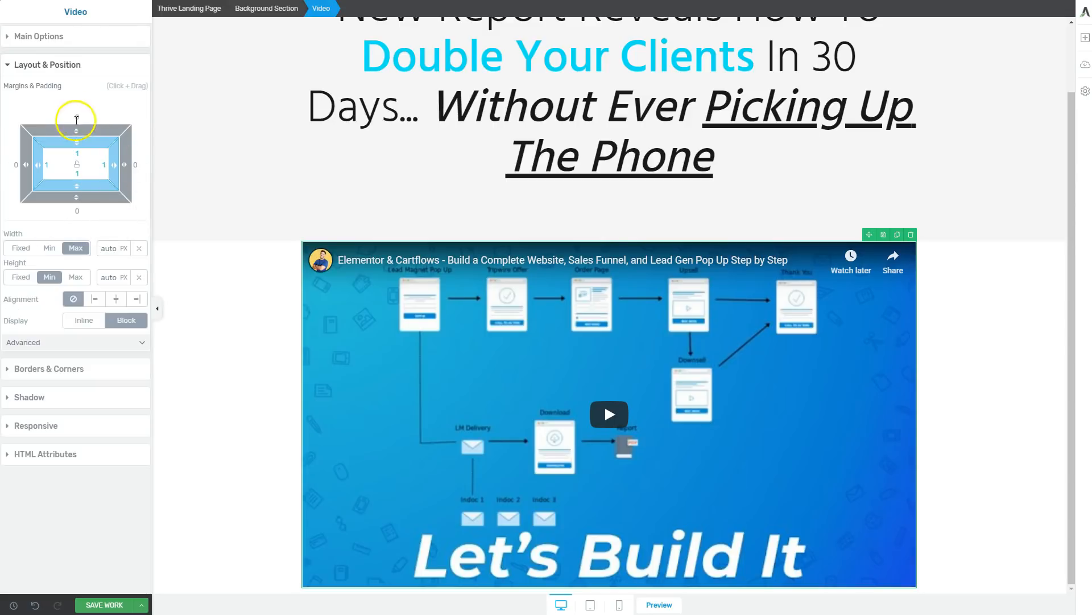
left_click_drag(73, 126, 75, 208)
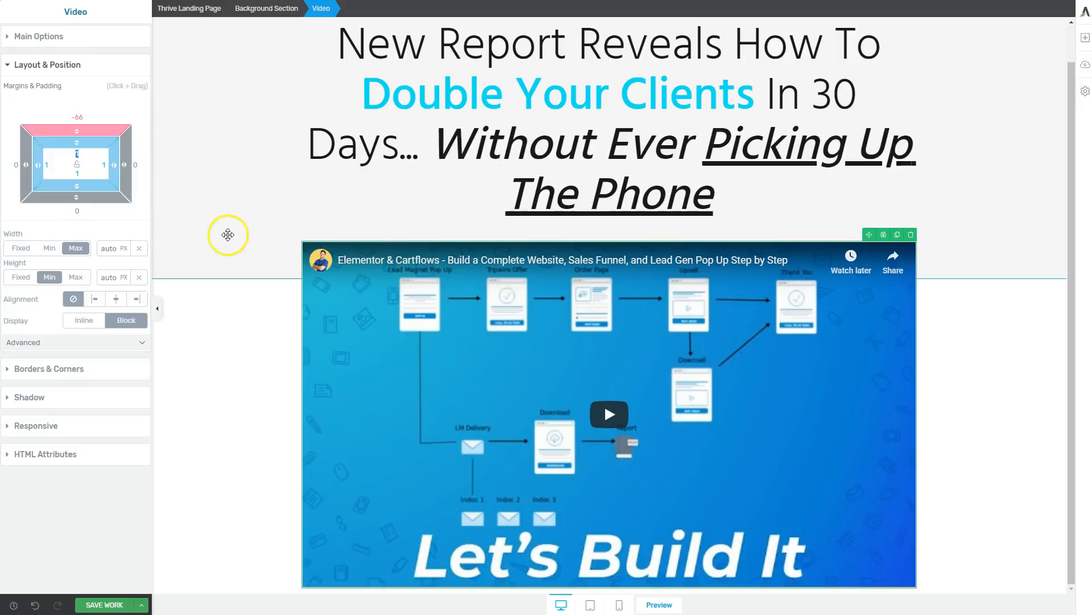
left_click(225, 234)
left_click(565, 372)
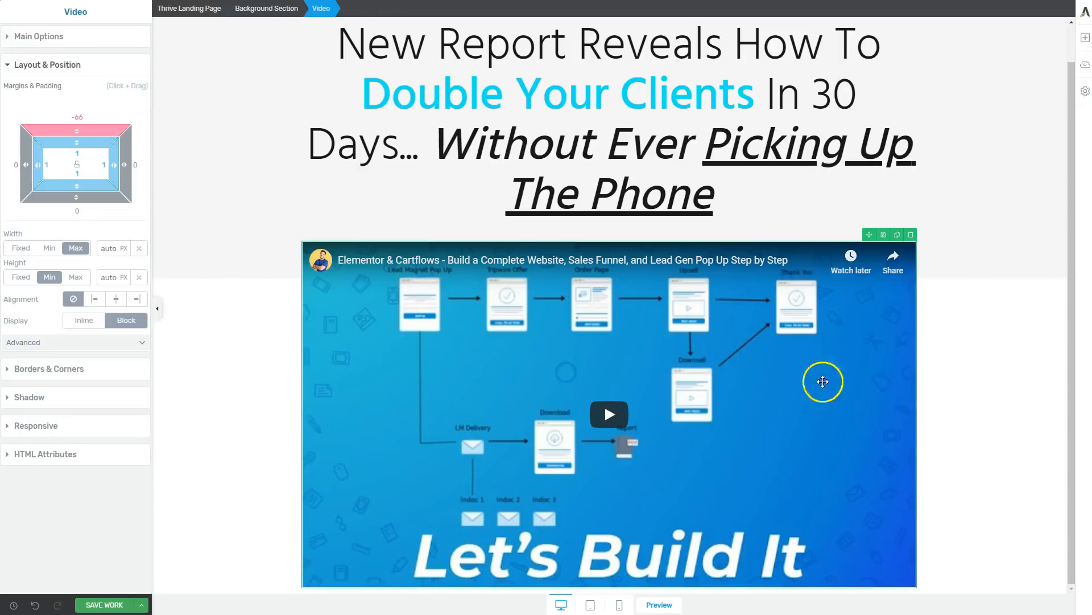
left_click(979, 383)
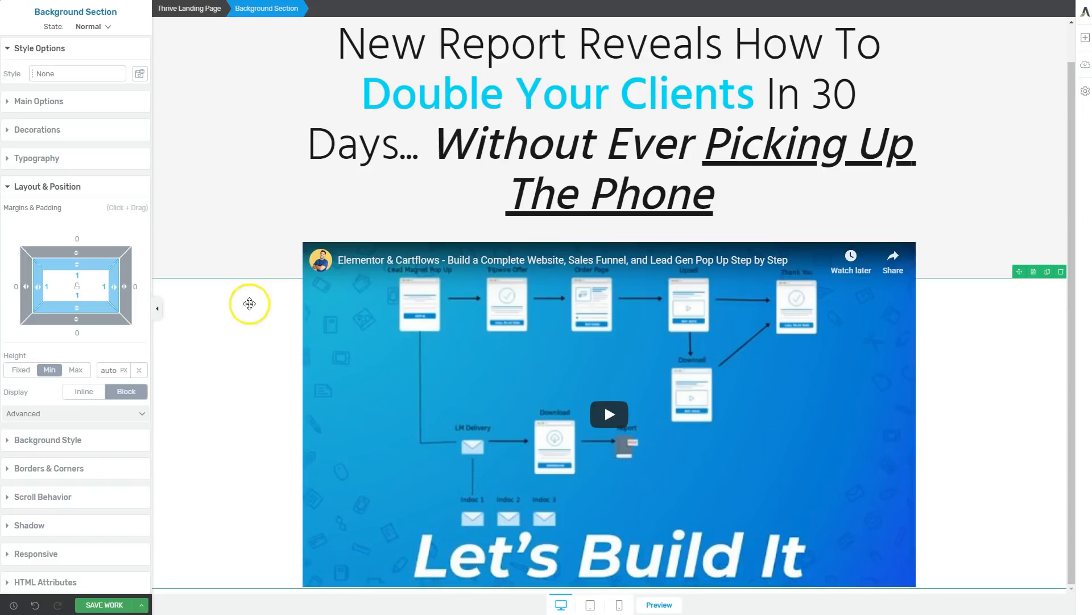
Increase the headline section's bottom padding and set the video's top margin to -188 to deepen the overlap.
left_click(238, 243)
left_click_drag(75, 309, 78, 64)
left_click(369, 464)
left_click(231, 326)
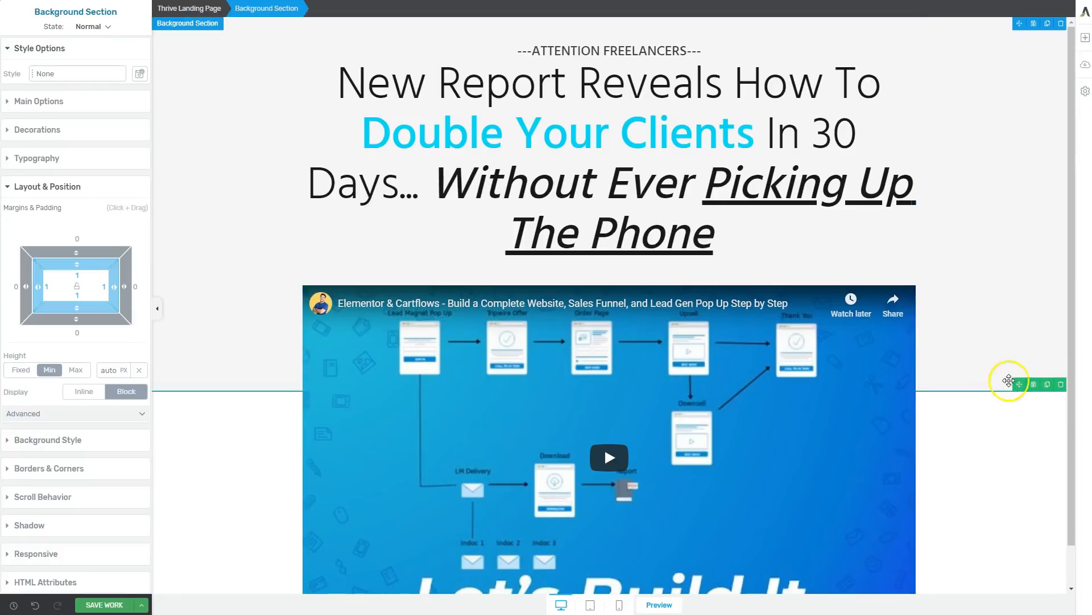
Apply the Lifted Style 3 video style to the video and check its shadow at the lower edge.
scroll(1030, 438, "down", 1)
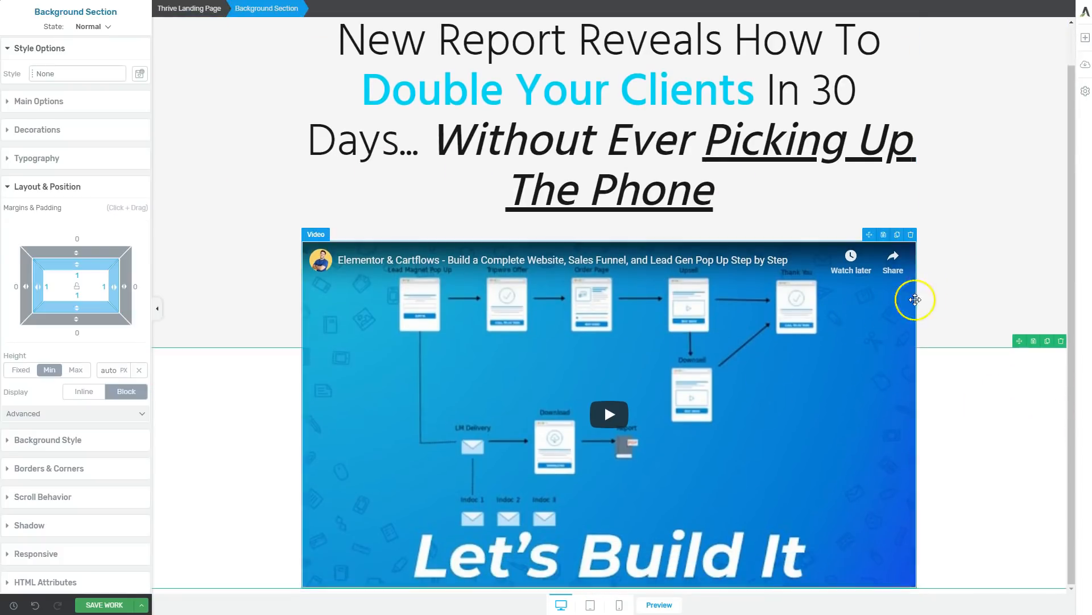
left_click(862, 356)
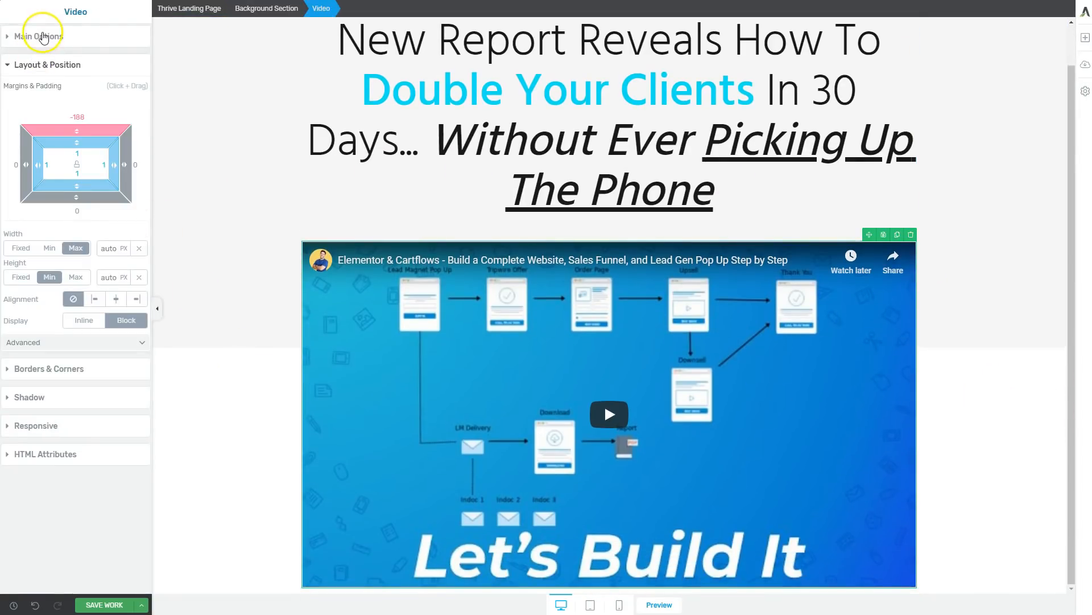
left_click(43, 38)
left_click(97, 181)
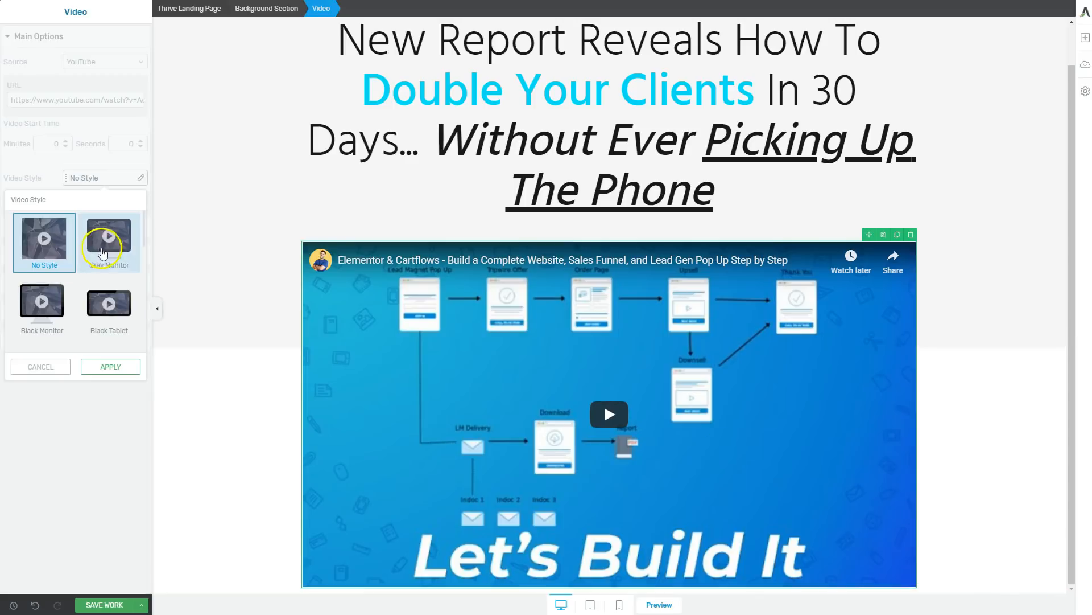
scroll(78, 307, "down", 2)
scroll(79, 307, "down", 1)
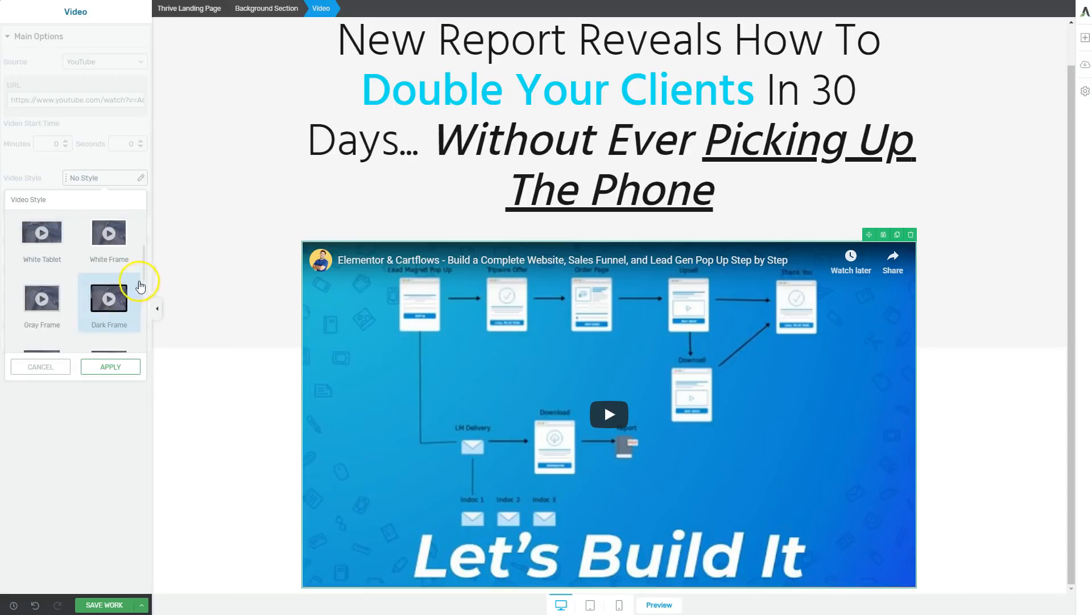
scroll(110, 318, "down", 4)
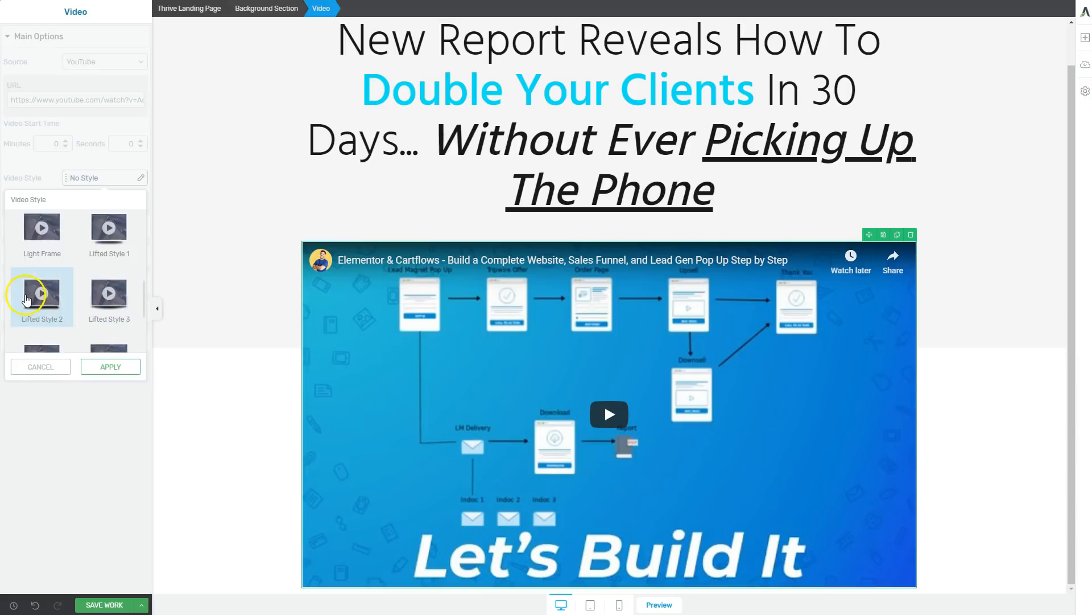
left_click(109, 292)
left_click(110, 367)
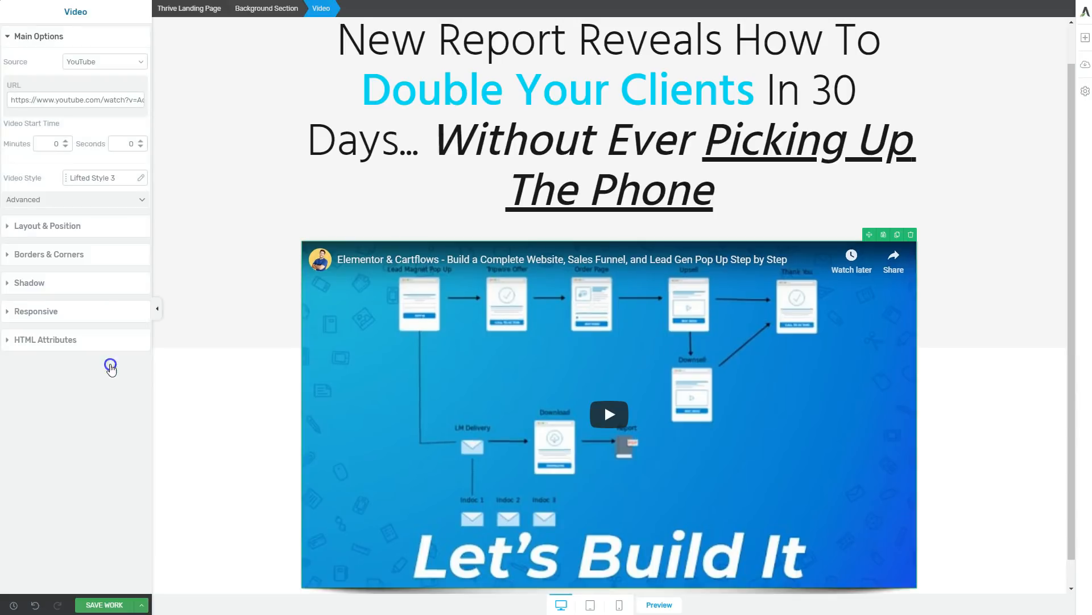
left_click(234, 380)
scroll(234, 380, "down", 1)
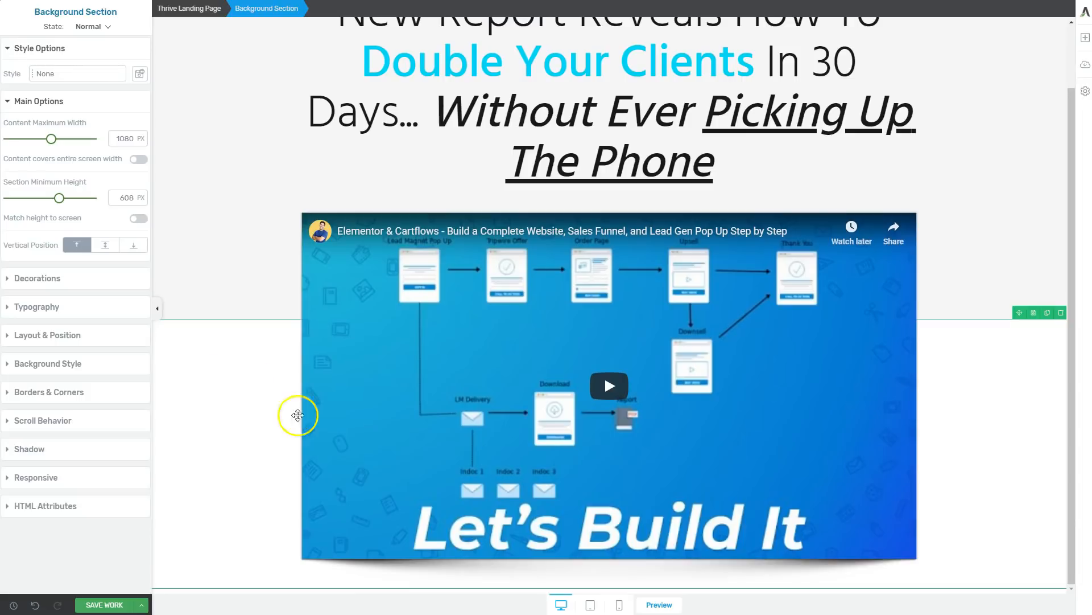
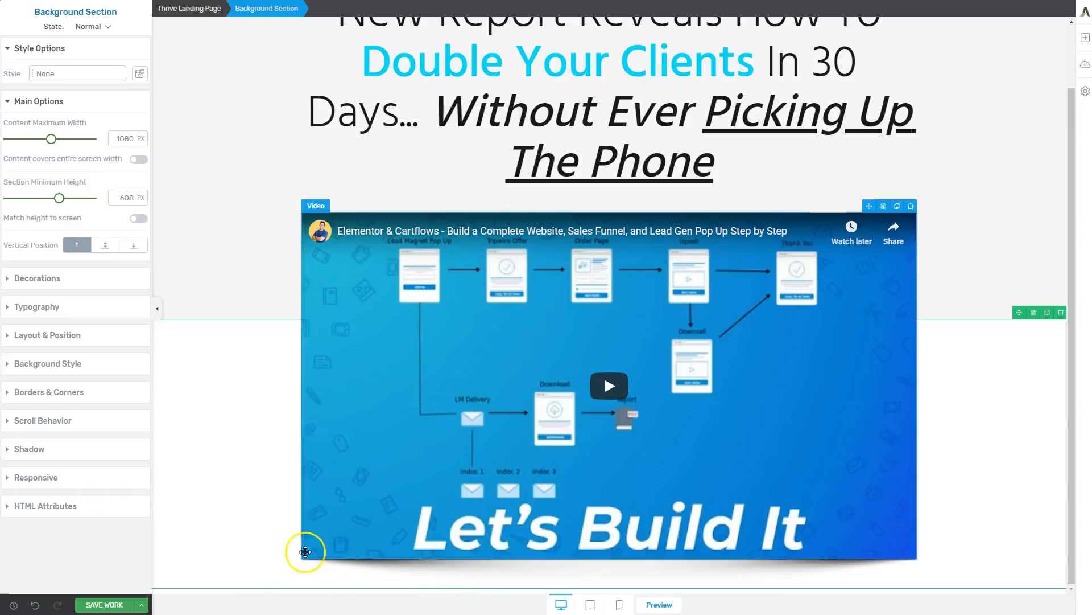
Find the Testimonial element and place it directly below the video.
left_click(1085, 38)
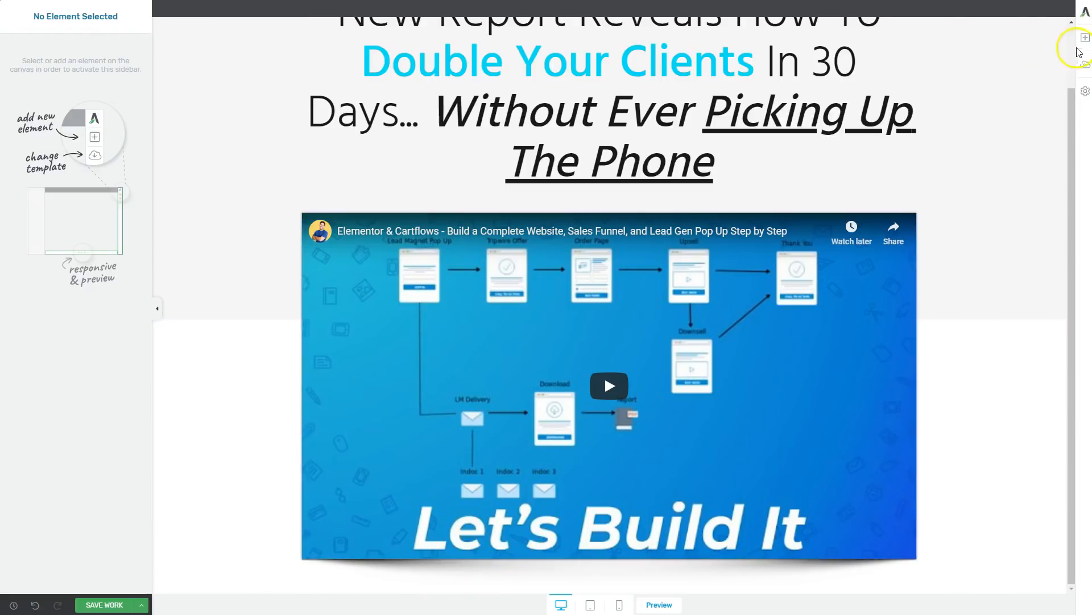
left_click(1082, 37)
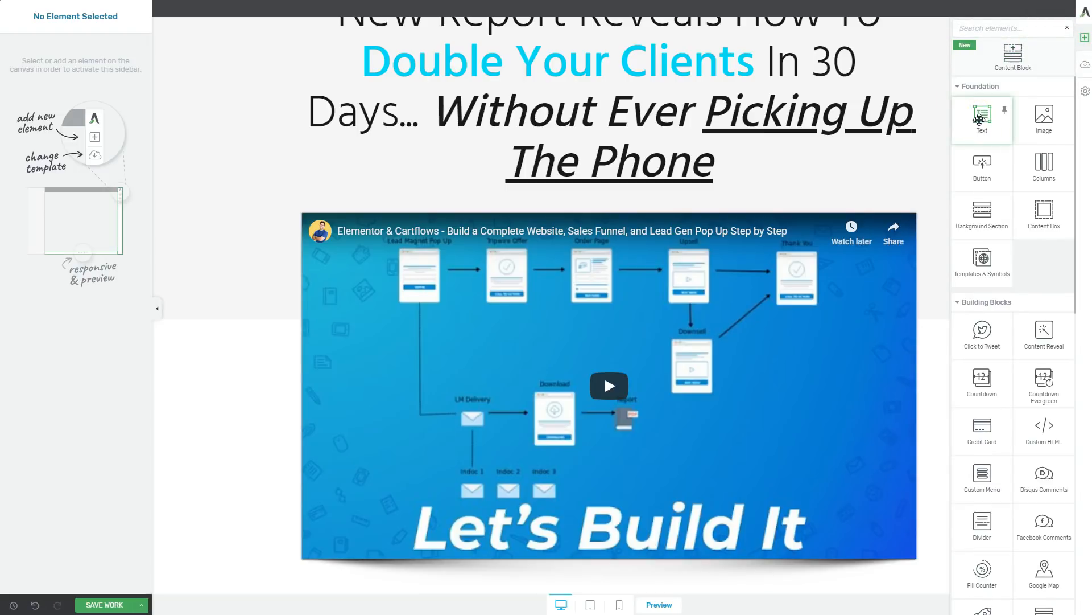
scroll(1012, 344, "down", 7)
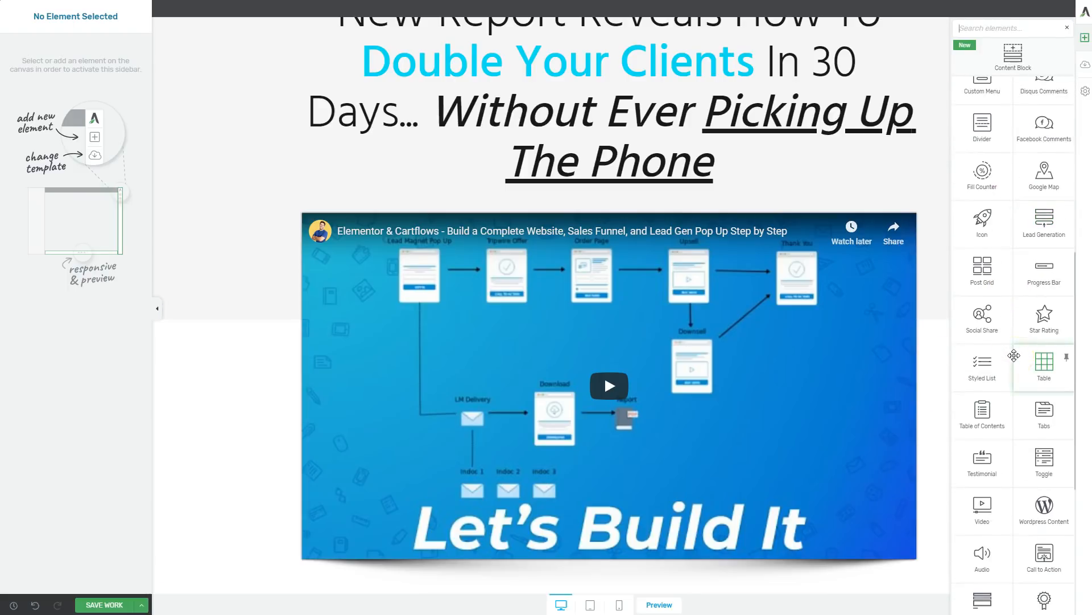
type("esti")
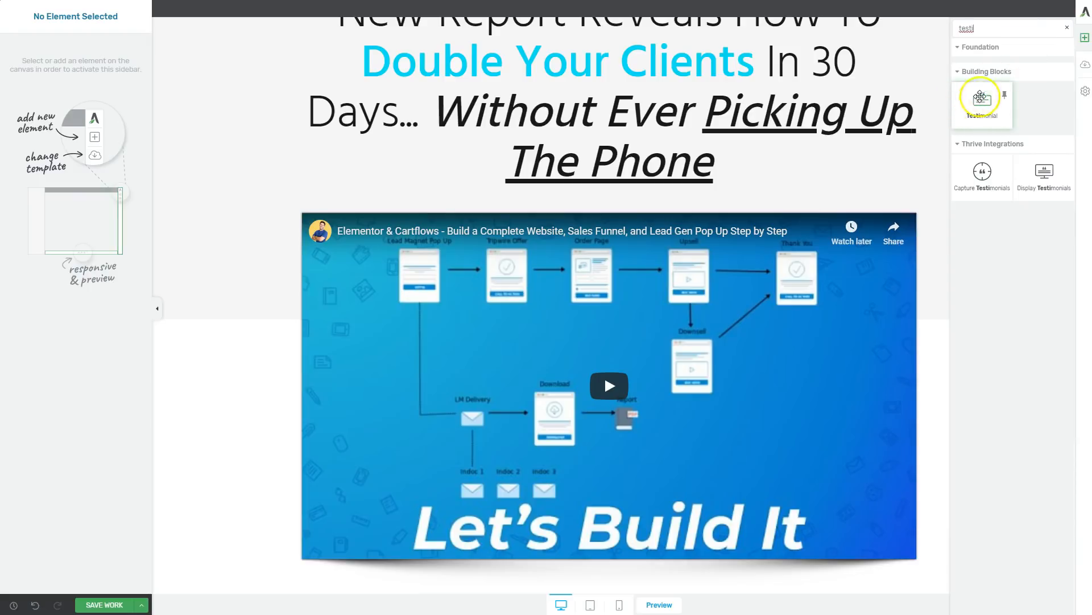
left_click_drag(987, 103, 727, 532)
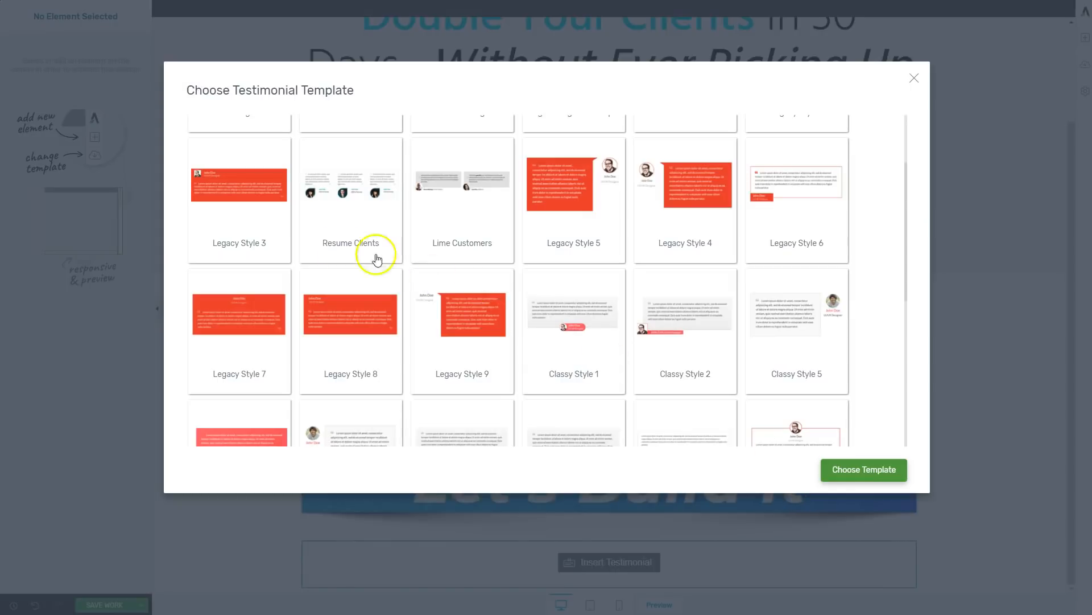
Choose the Lime Customers template for the new testimonial element.
scroll(307, 250, "up", 2)
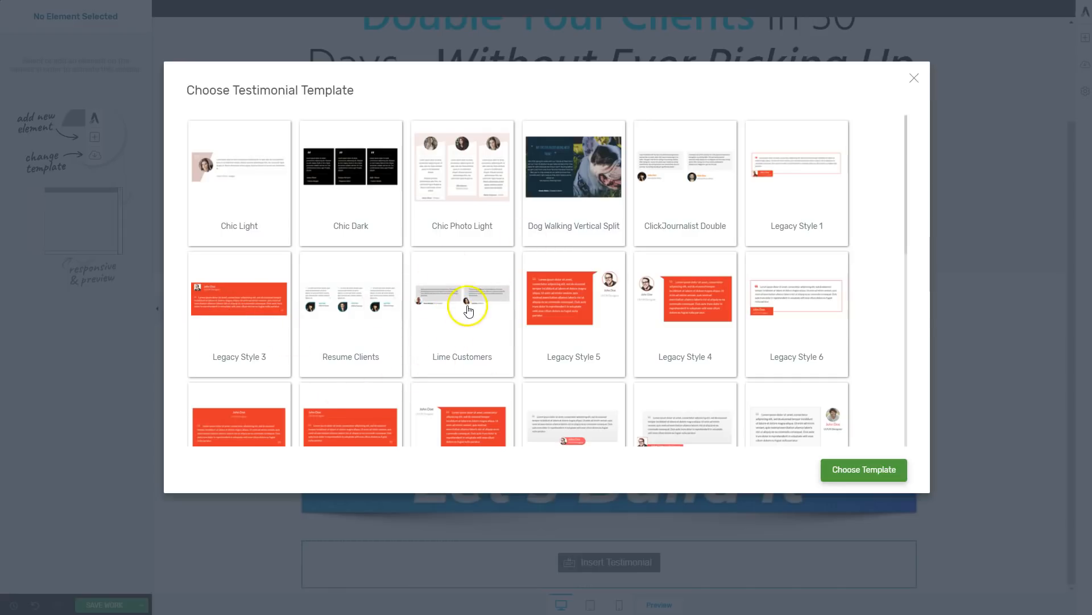
left_click(449, 313)
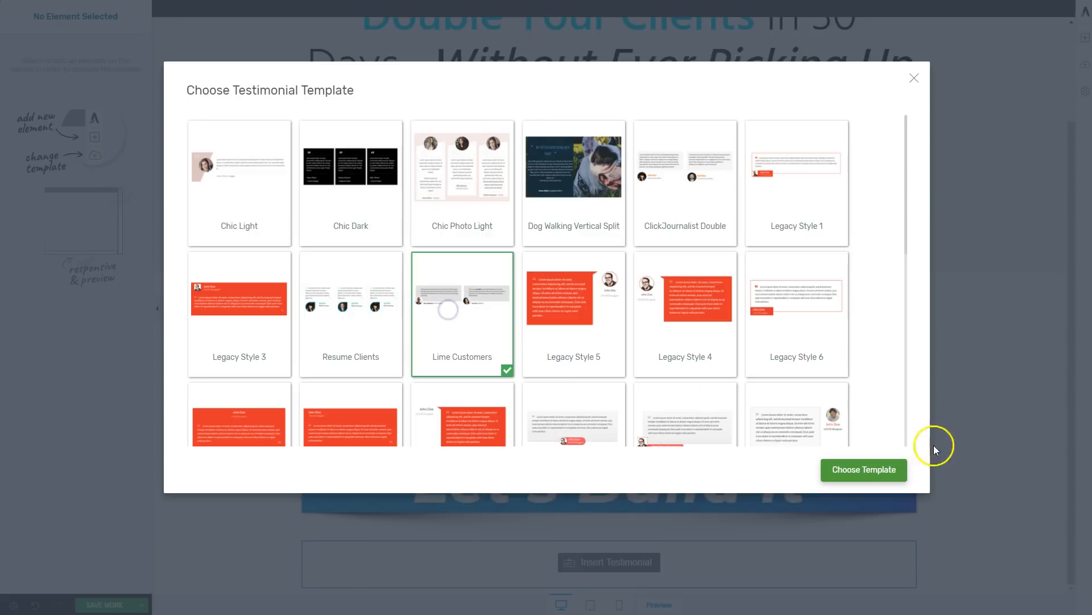
left_click(865, 480)
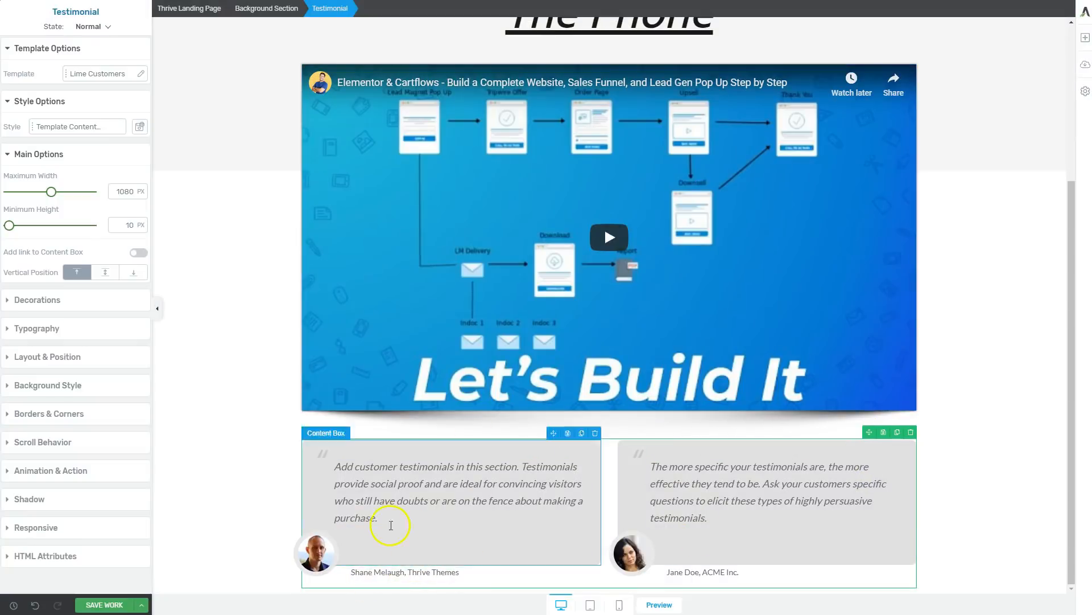
left_click(1016, 422)
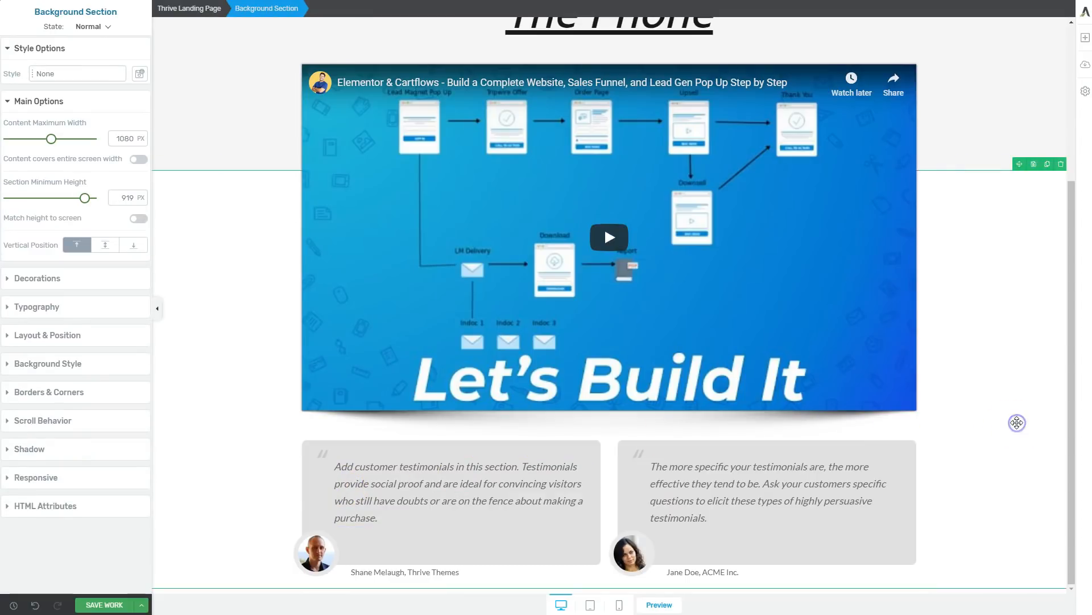
Add a centred Heading 2 text above the testimonials reading "Thousands of Customers Can't Be Wrong...".
left_click(1087, 37)
left_click_drag(982, 120, 623, 434)
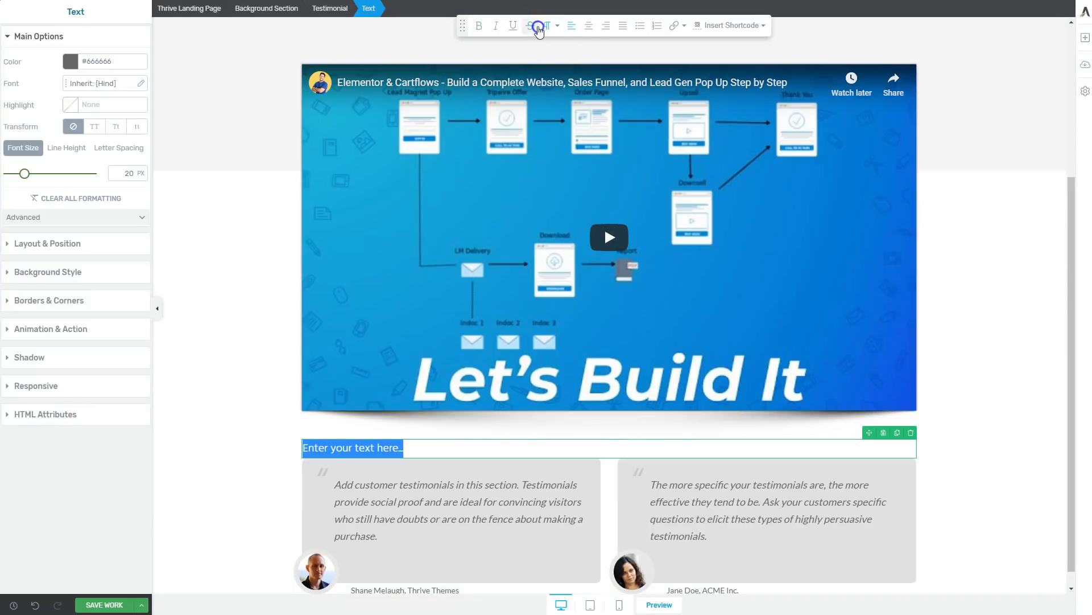
left_click(545, 28)
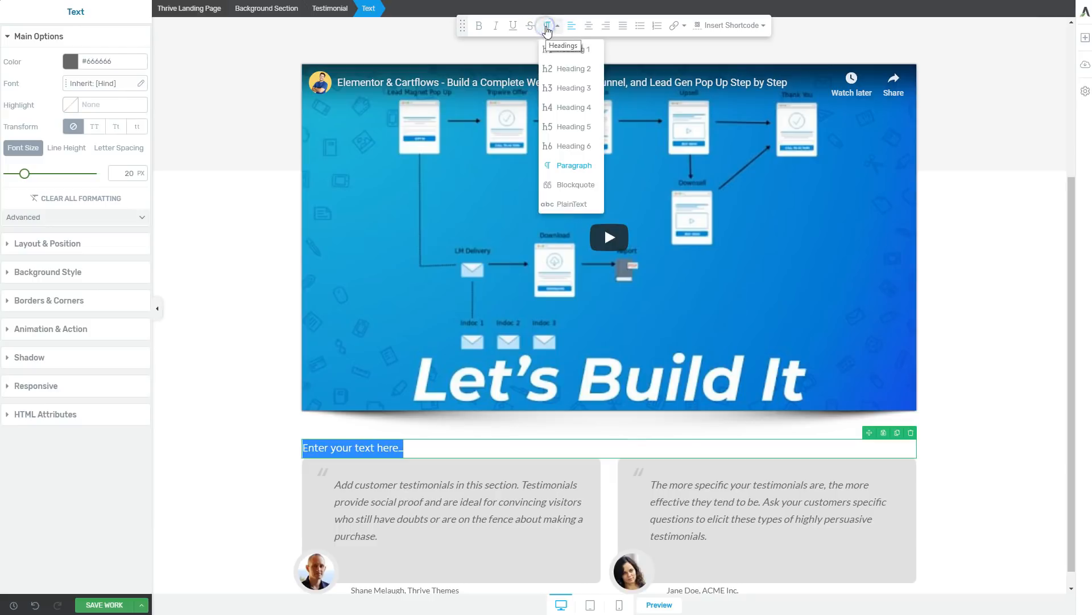
left_click(563, 73)
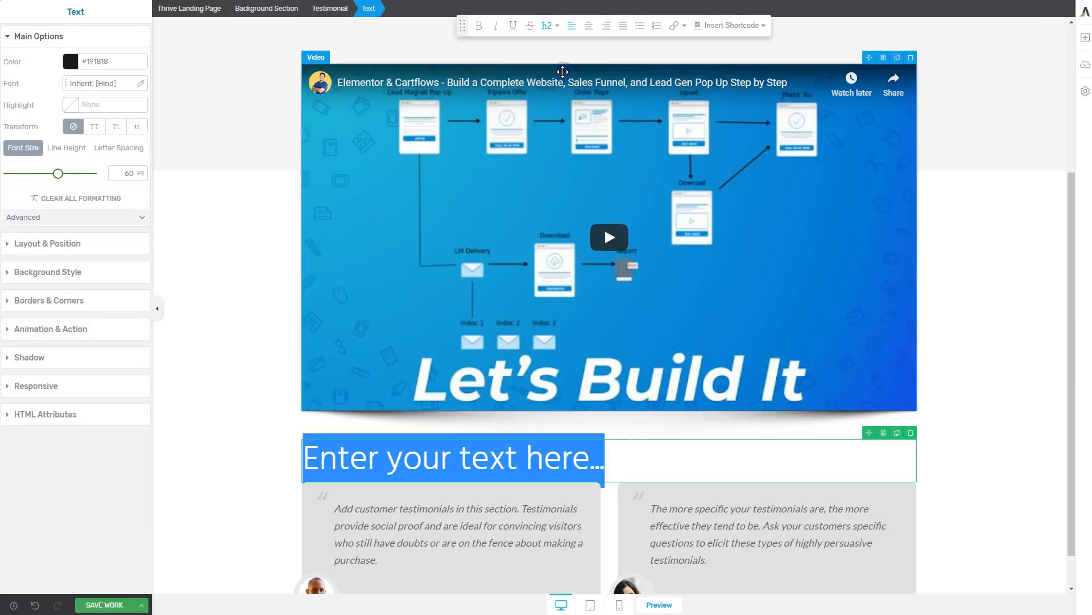
left_click(588, 25)
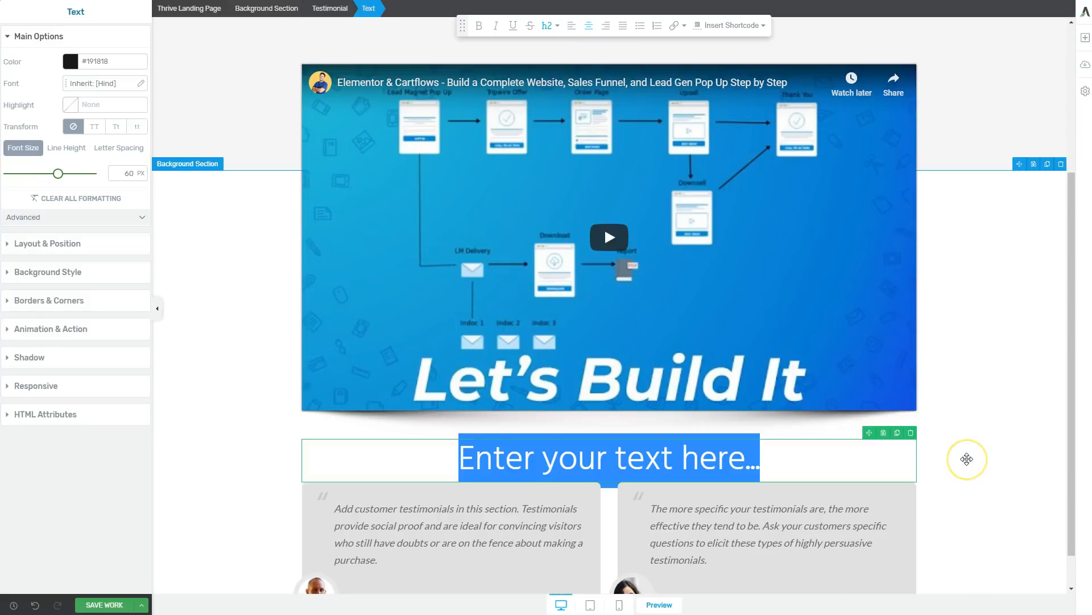
type("Thousands of Customers Can't Be Wrong...")
left_click(308, 450)
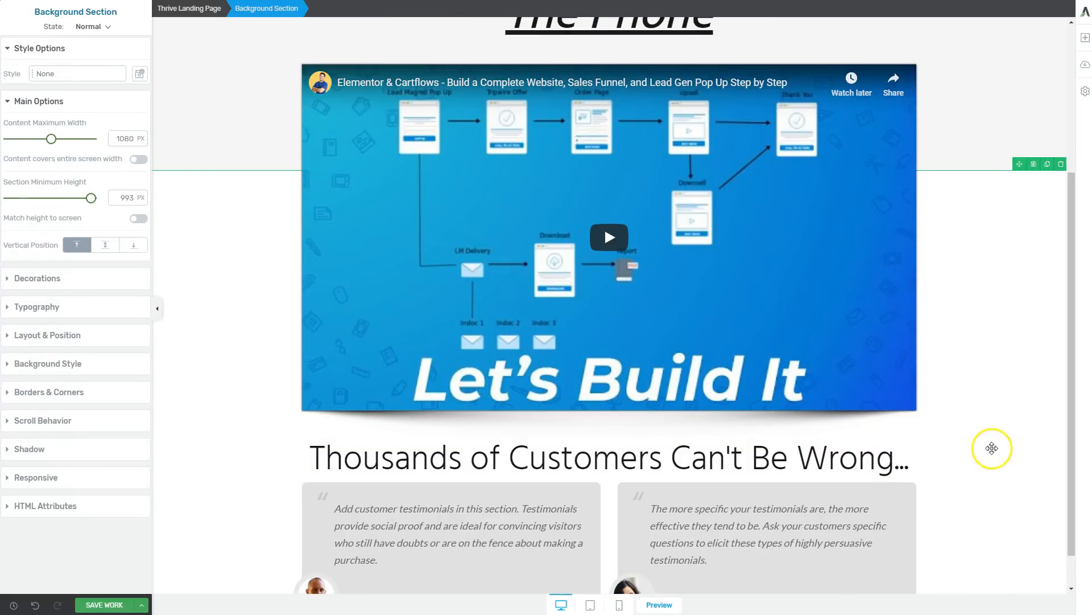
Set the testimonial heading's bottom margin to 24 and its top margin to 34.
left_click(315, 462)
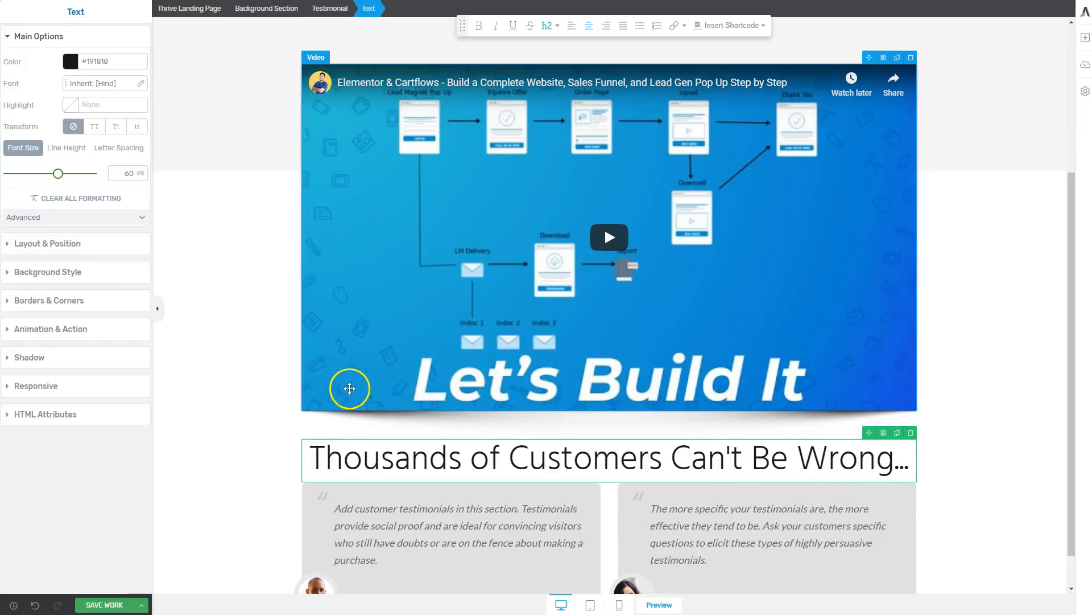
left_click(33, 245)
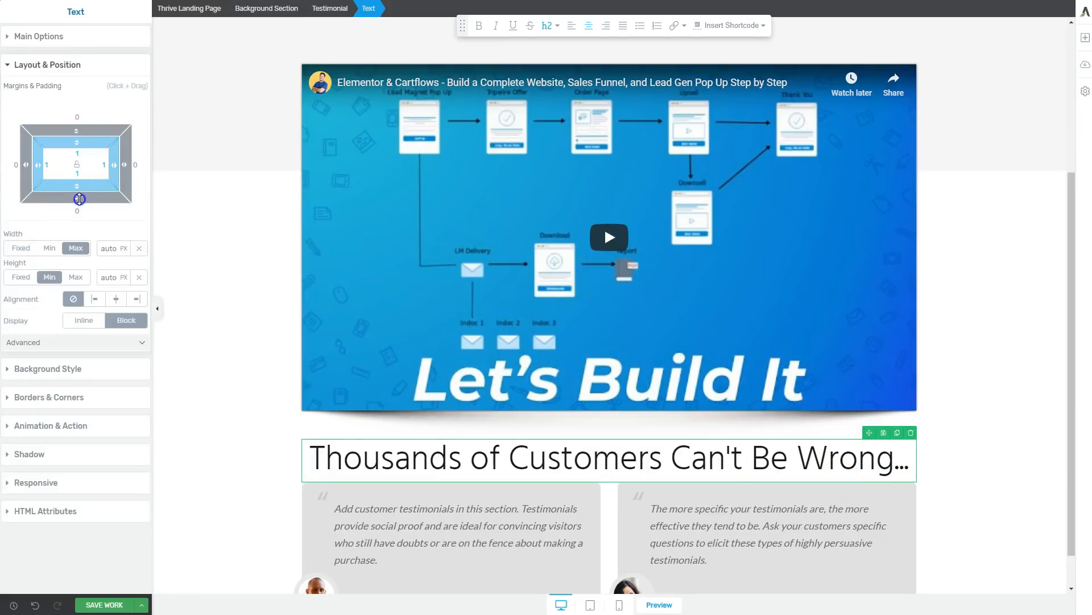
left_click_drag(79, 199, 79, 212)
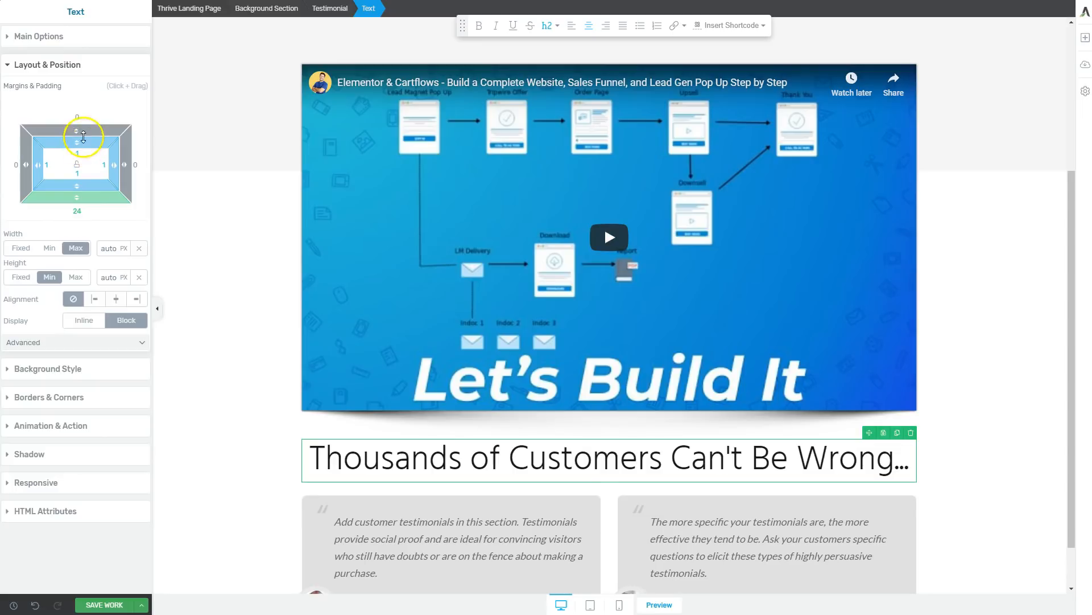
left_click_drag(79, 128, 83, 88)
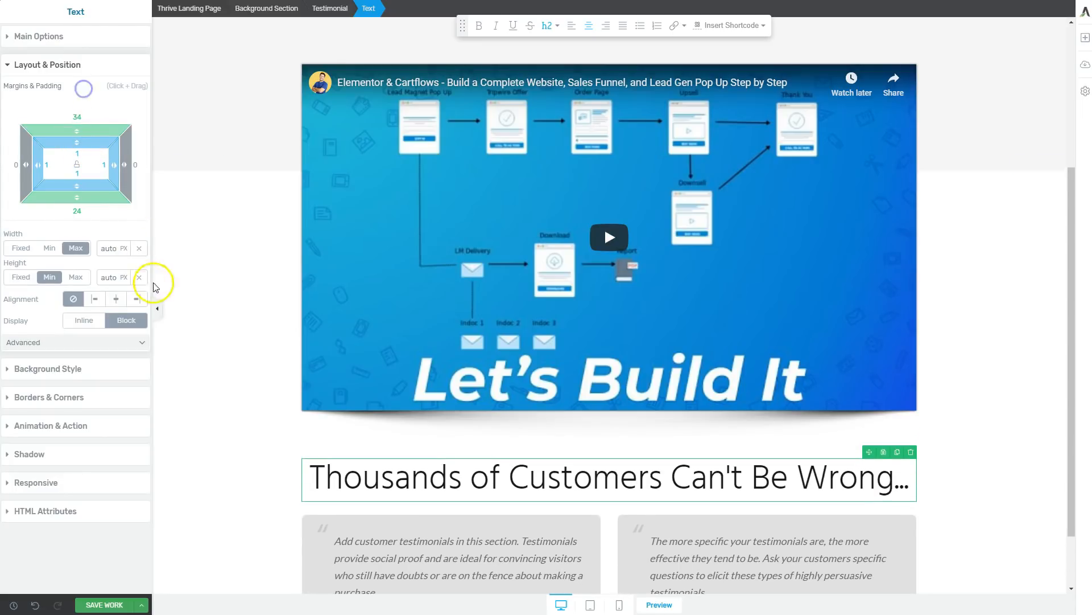
left_click(194, 310)
Make the words "Thousands of Customers" bold in the heading above the testimonials.
scroll(968, 412, "up", 4)
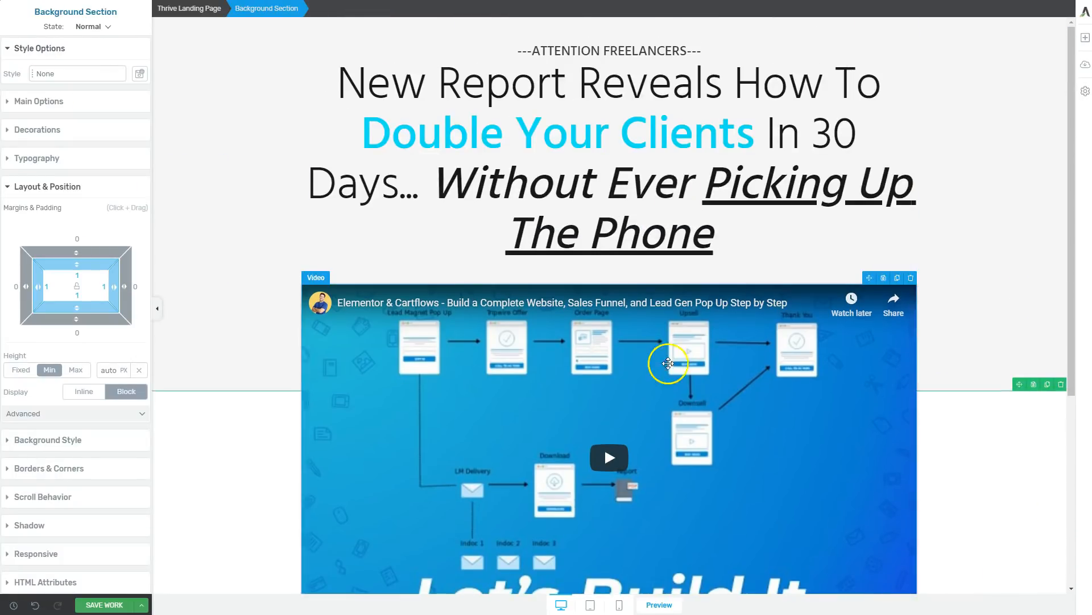
scroll(659, 366, "down", 4)
scroll(818, 360, "down", 1)
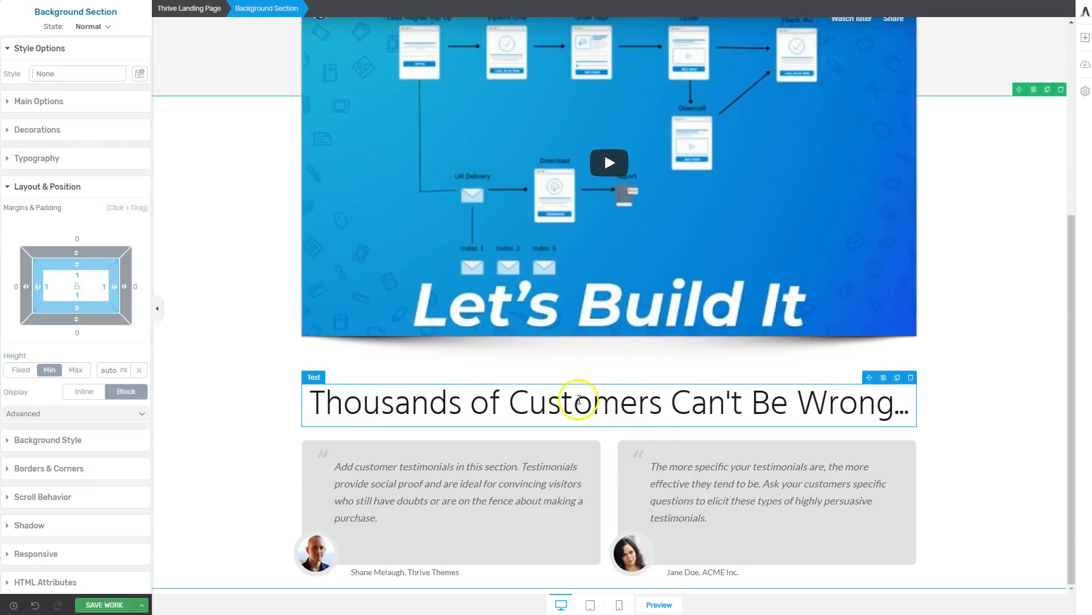
left_click_drag(319, 403, 521, 401)
left_click(521, 402)
left_click_drag(305, 405, 665, 397)
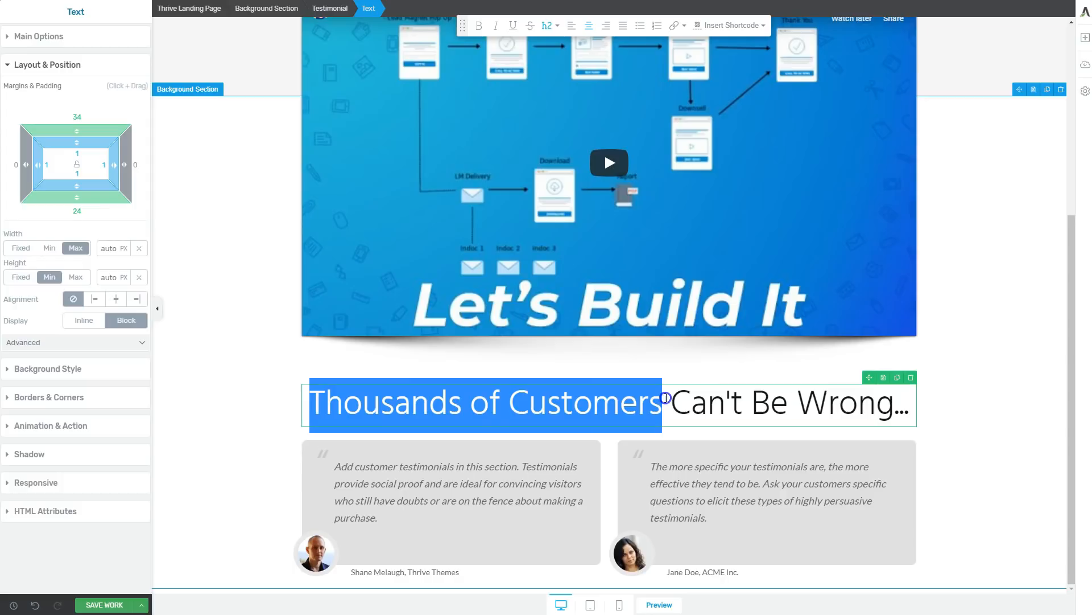
key("ctrl+b")
left_click(973, 431)
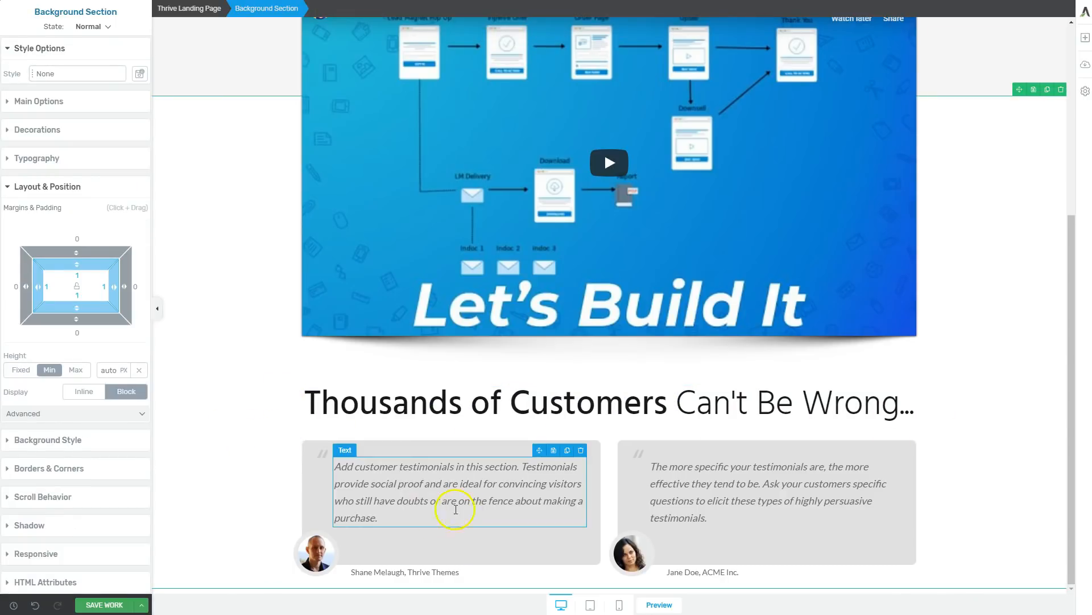
Compare the look of the testimonial boxes with the headline section and the rest of the page.
left_click(395, 557)
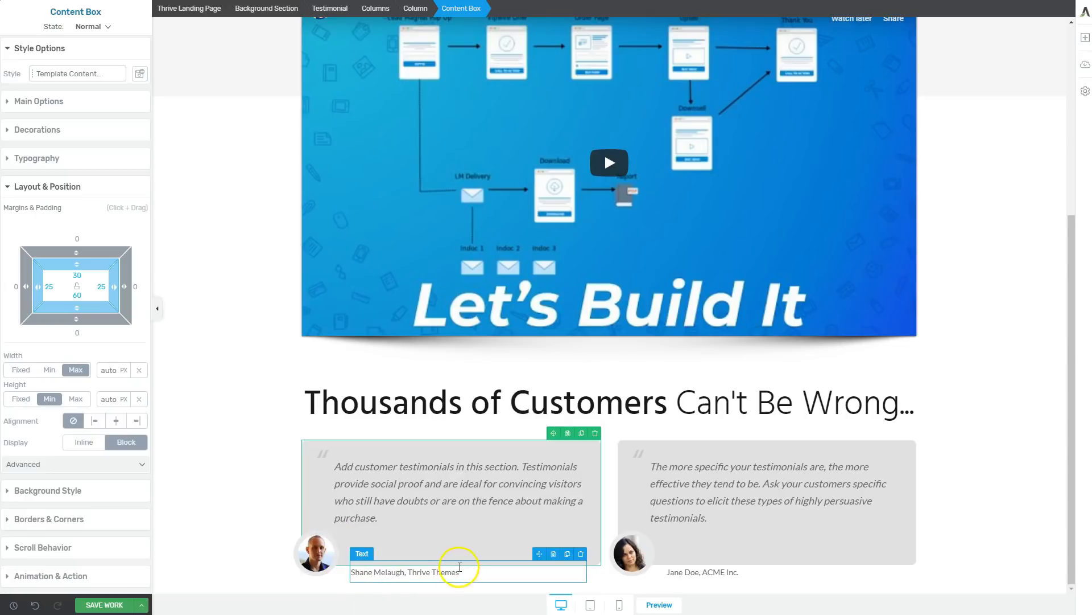
left_click(294, 501)
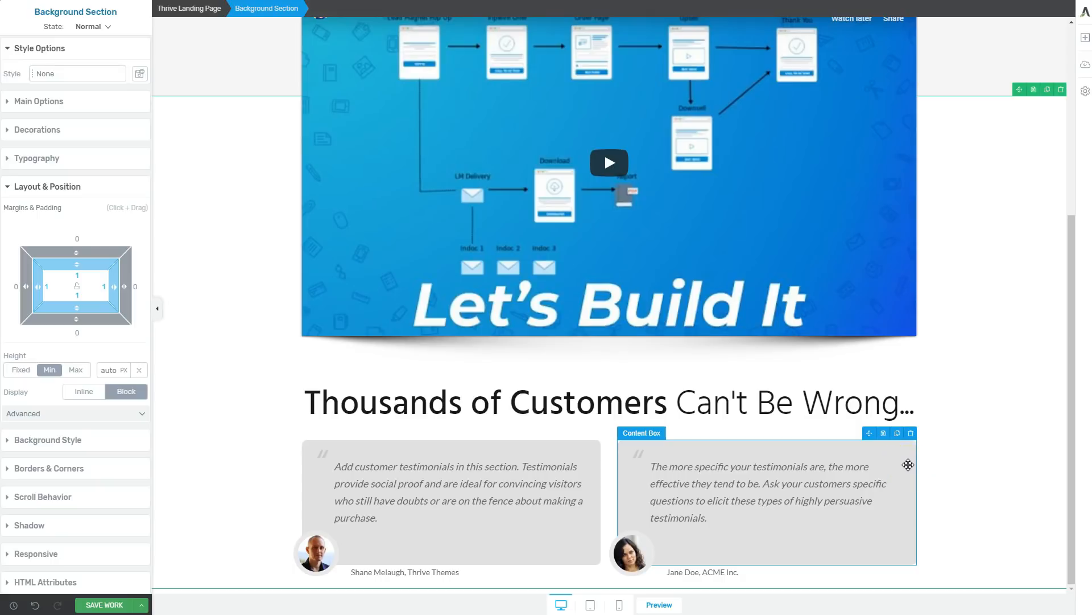
left_click(1041, 410)
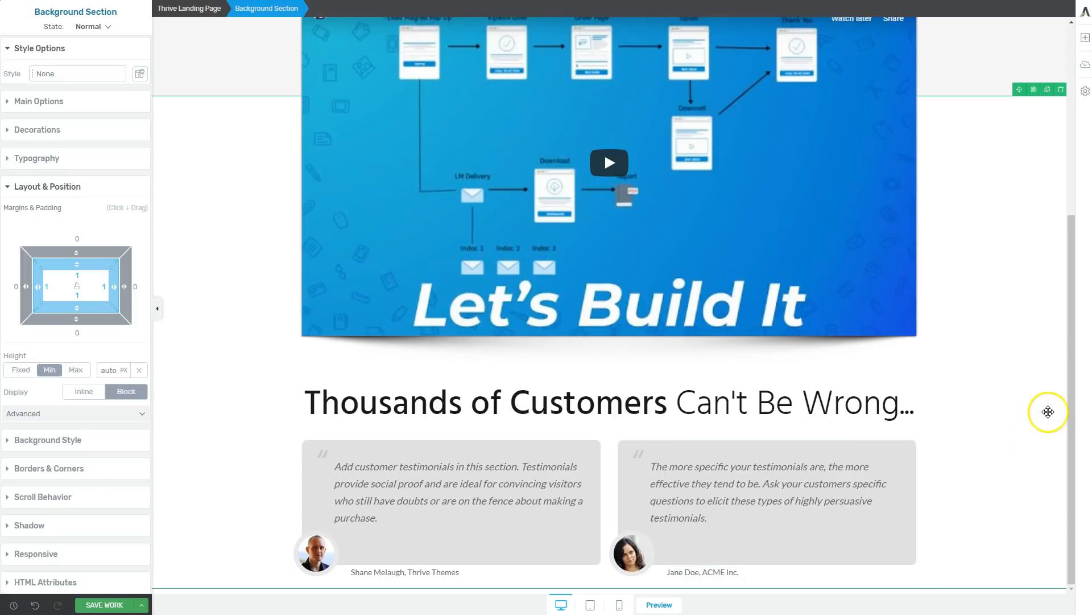
scroll(971, 395, "up", 5)
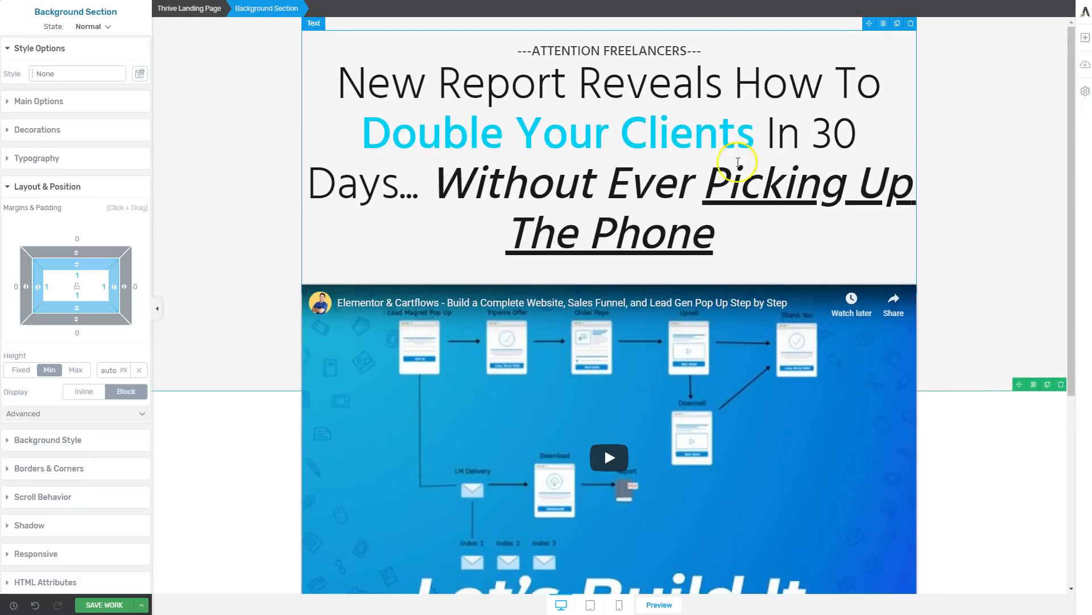
scroll(738, 162, "down", 5)
scroll(863, 217, "up", 5)
scroll(944, 219, "down", 5)
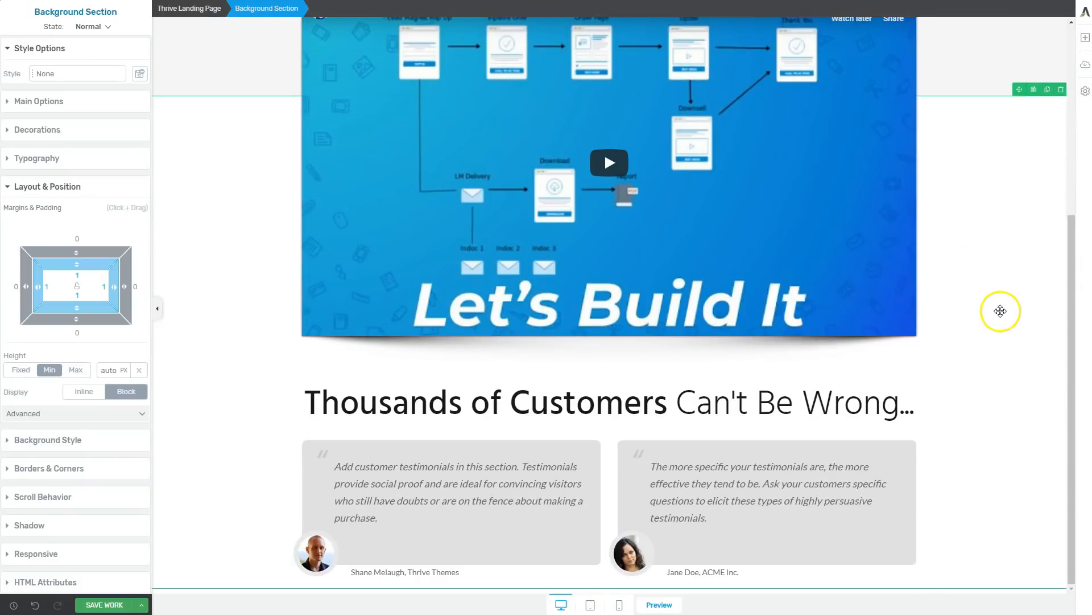
Set the second testimonial box's background colour to the saved Wild Sand colour, #f6f6f6, matching the headline section.
left_click(909, 523)
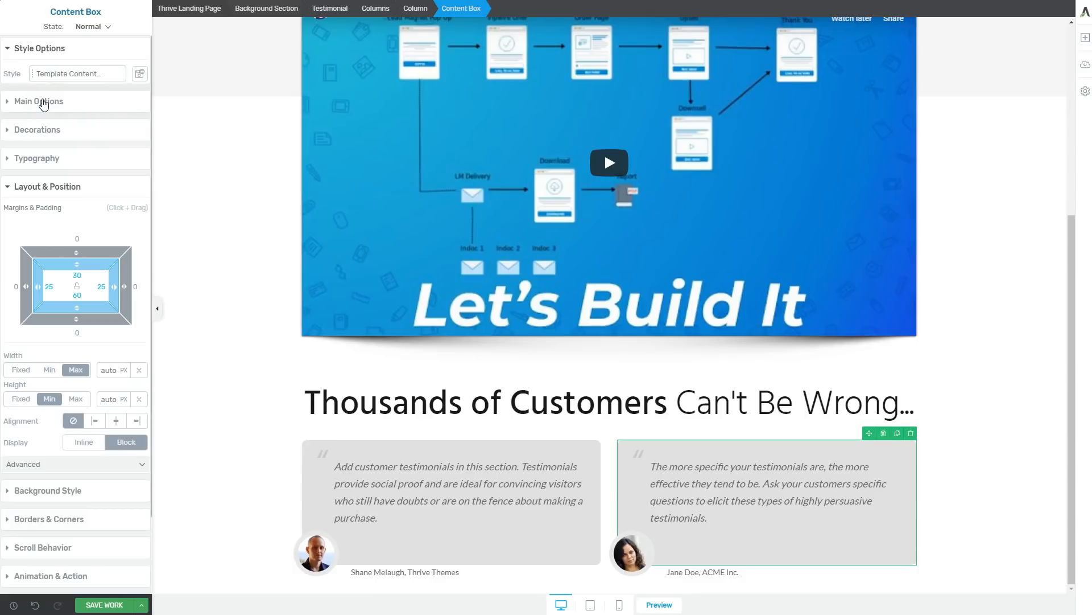
left_click(60, 496)
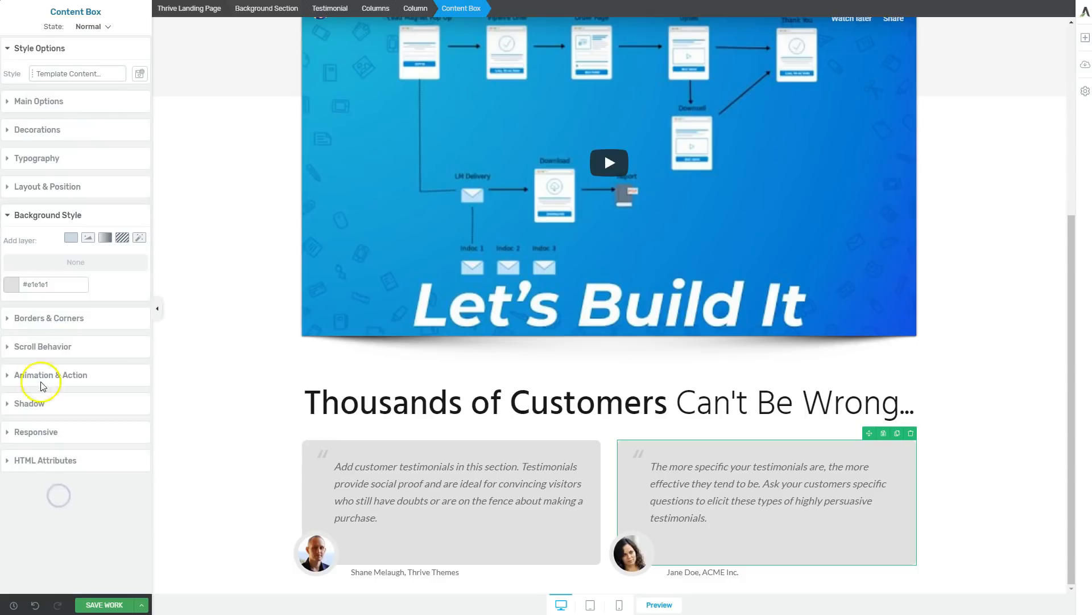
left_click(12, 283)
left_click(35, 475)
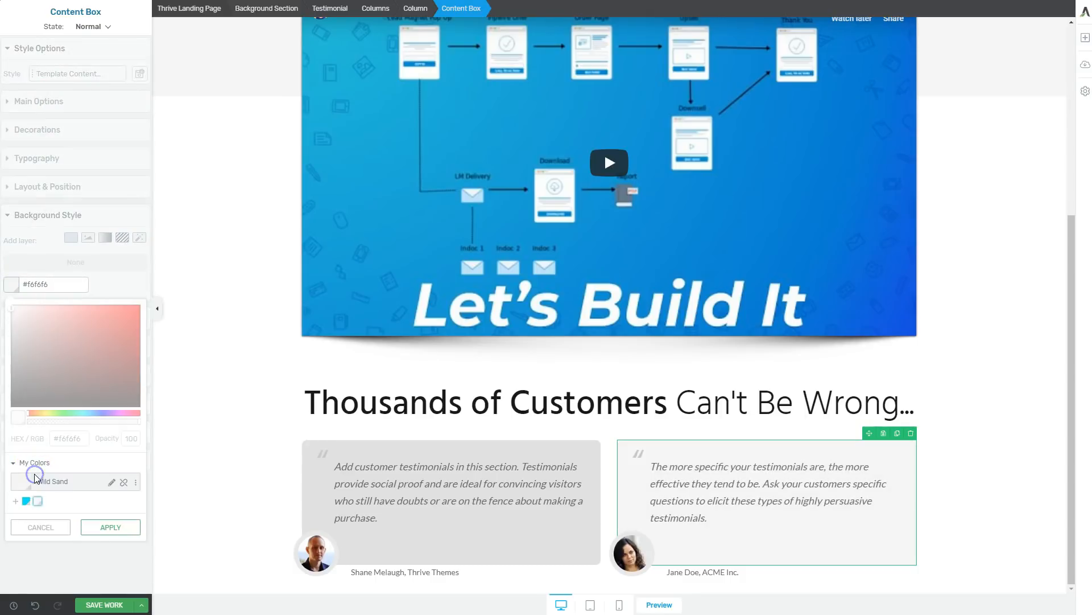
scroll(848, 552, "up", 5)
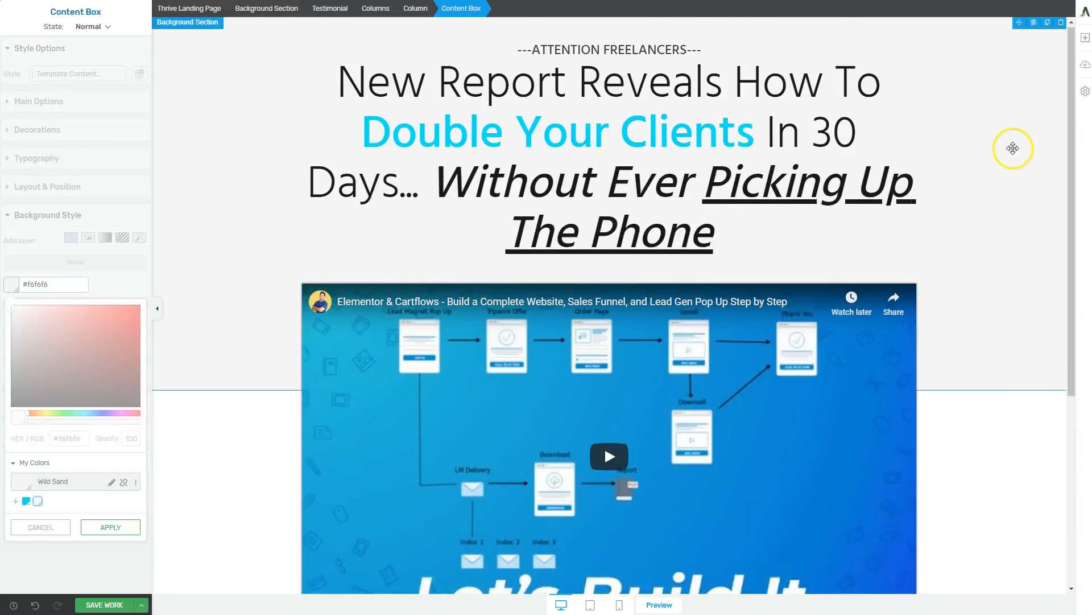
scroll(1012, 146, "down", 5)
left_click(129, 539)
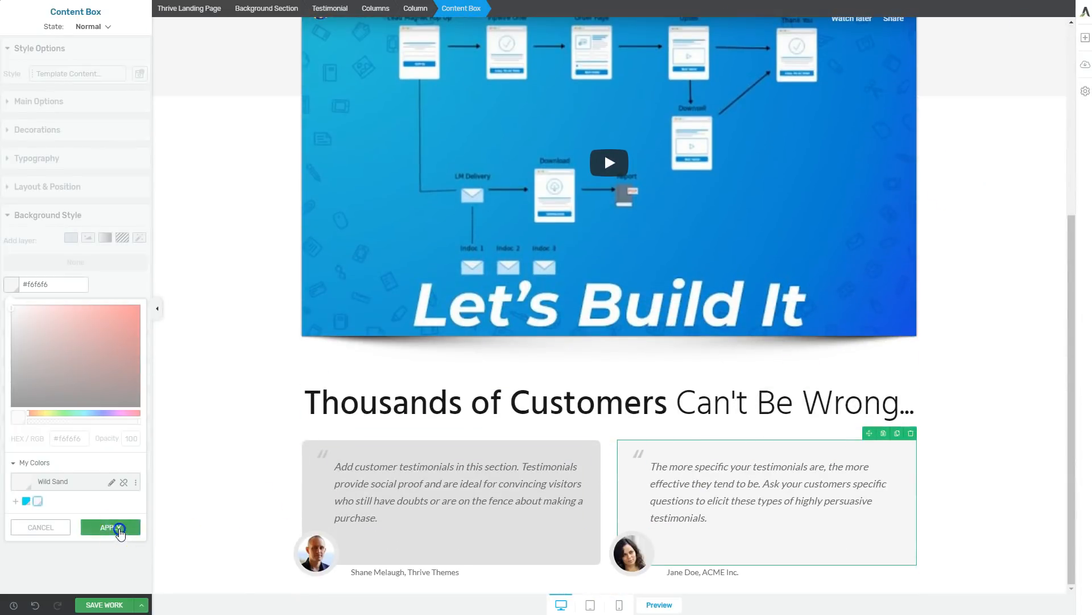
Apply the saved Wild Sand colour, #f6f6f6, as the first testimonial box's background.
left_click(317, 512)
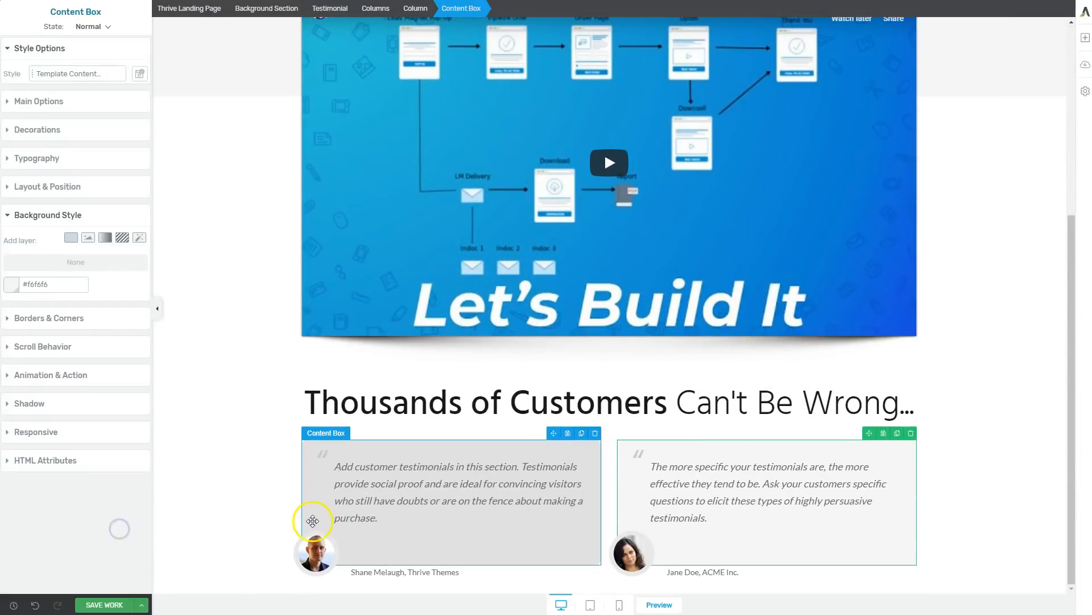
left_click(11, 284)
left_click(32, 476)
left_click(104, 528)
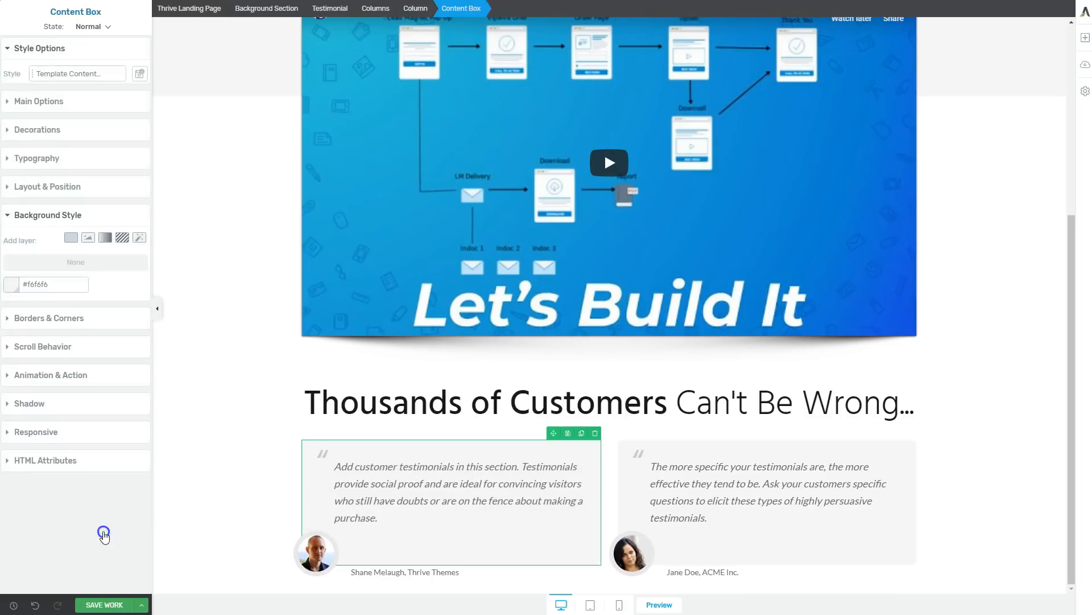
left_click(232, 519)
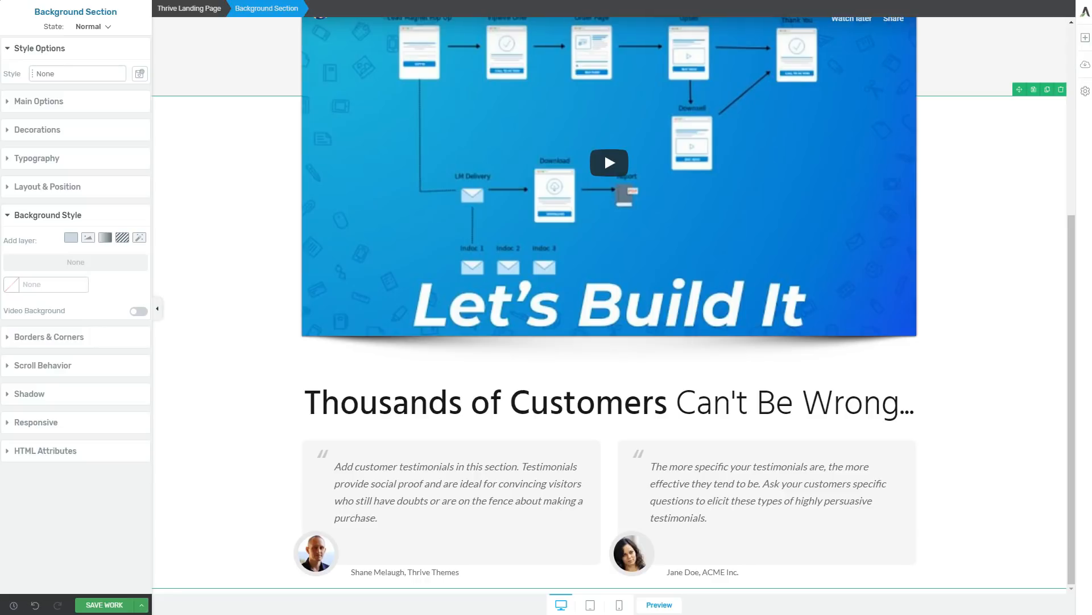
Add a Guarantee Box element beneath the two customer testimonials.
left_click(1087, 41)
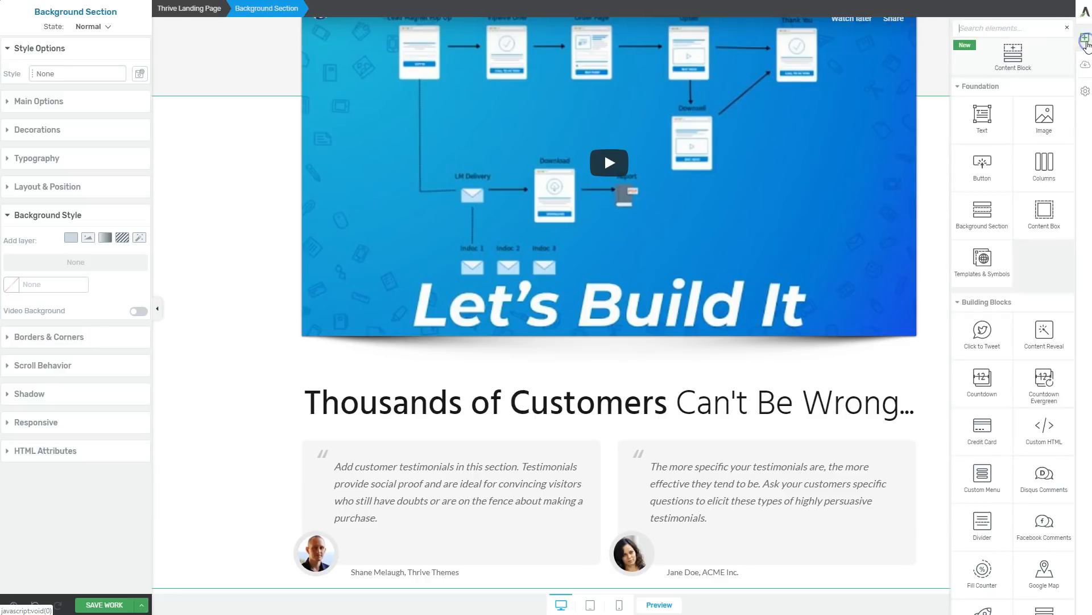
scroll(1027, 221, "down", 3)
scroll(1027, 221, "down", 3)
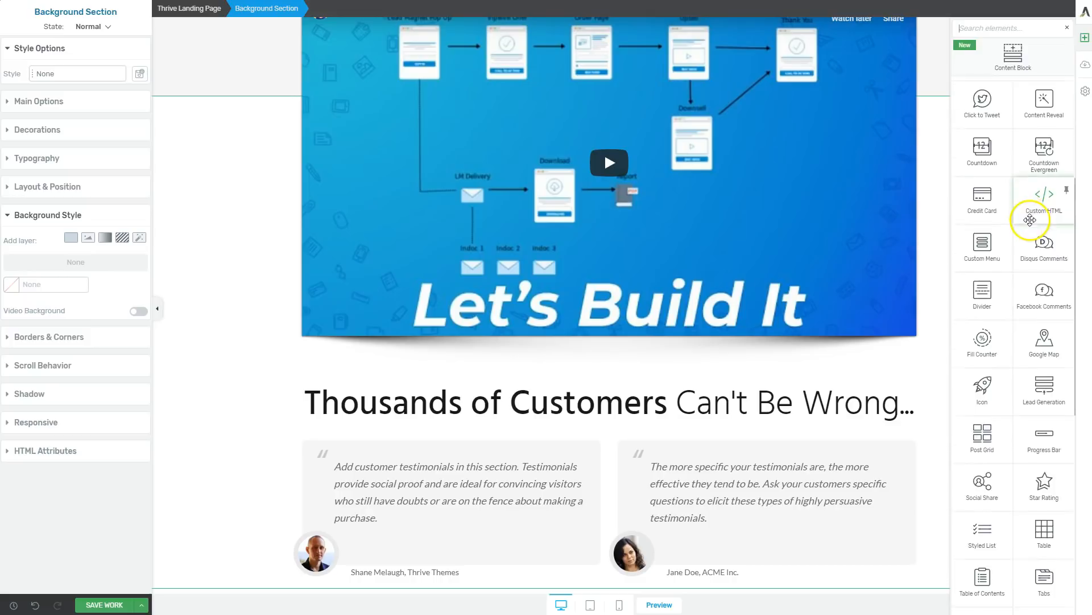
scroll(1008, 312, "down", 5)
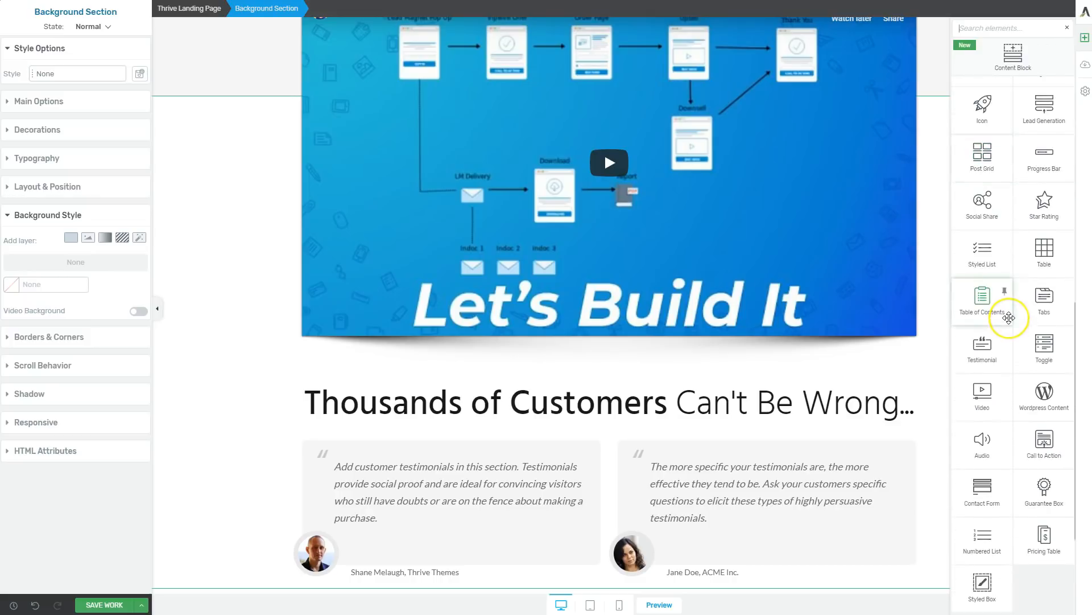
left_click(1045, 383)
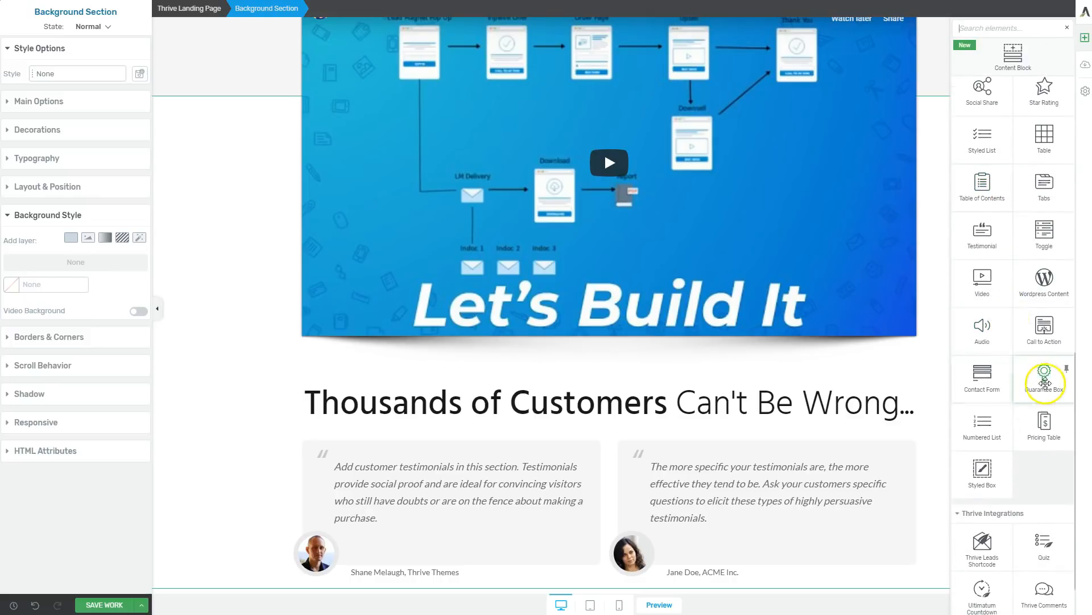
left_click_drag(1045, 381, 710, 549)
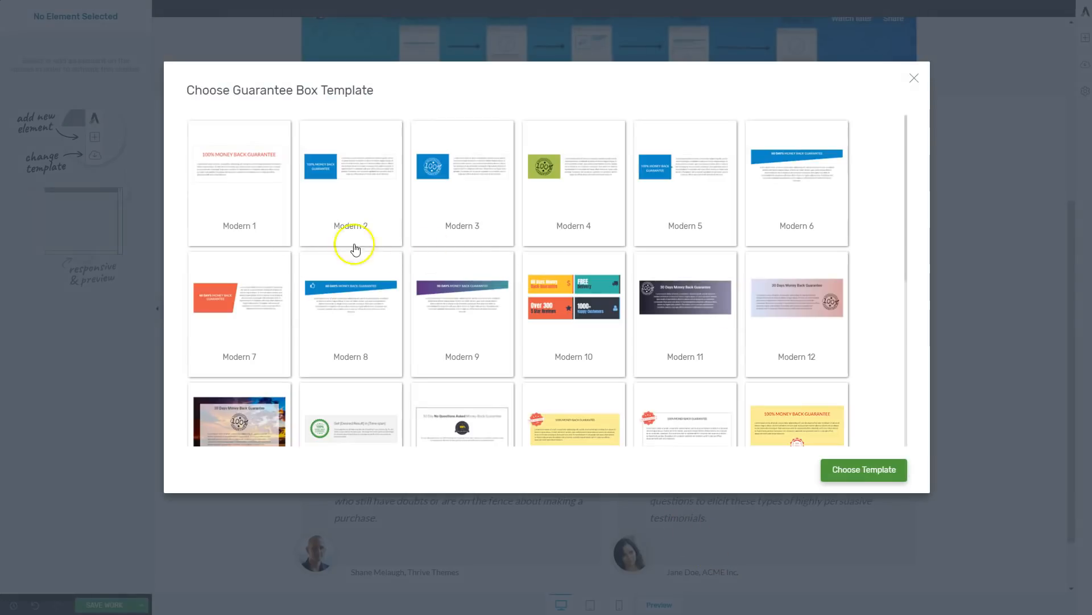
Browse the guarantee box templates and apply the Classy 2 template.
scroll(631, 359, "down", 3)
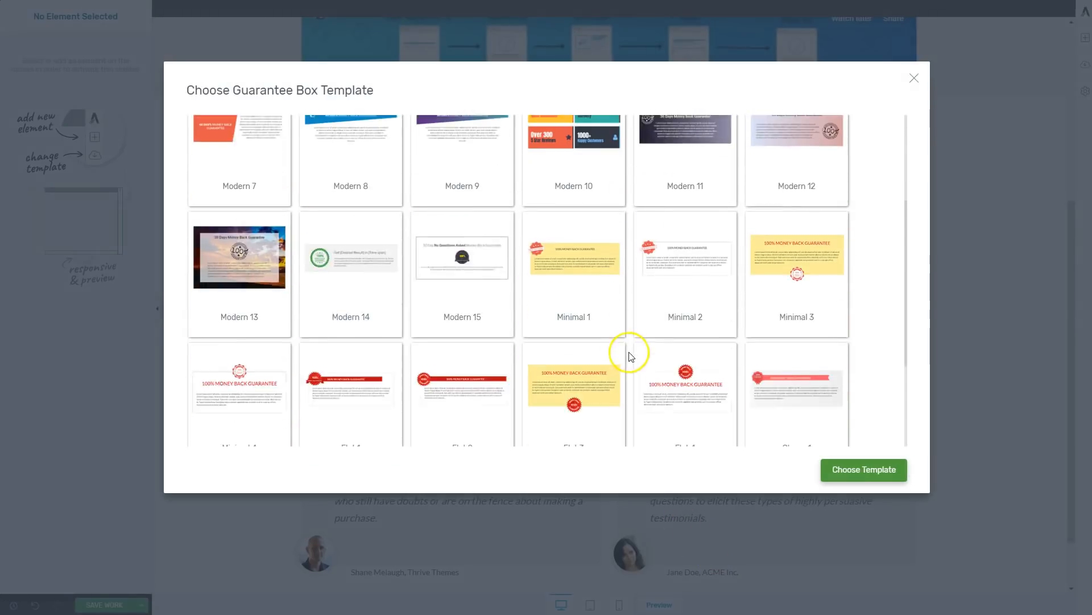
scroll(624, 353, "down", 2)
scroll(690, 394, "down", 1)
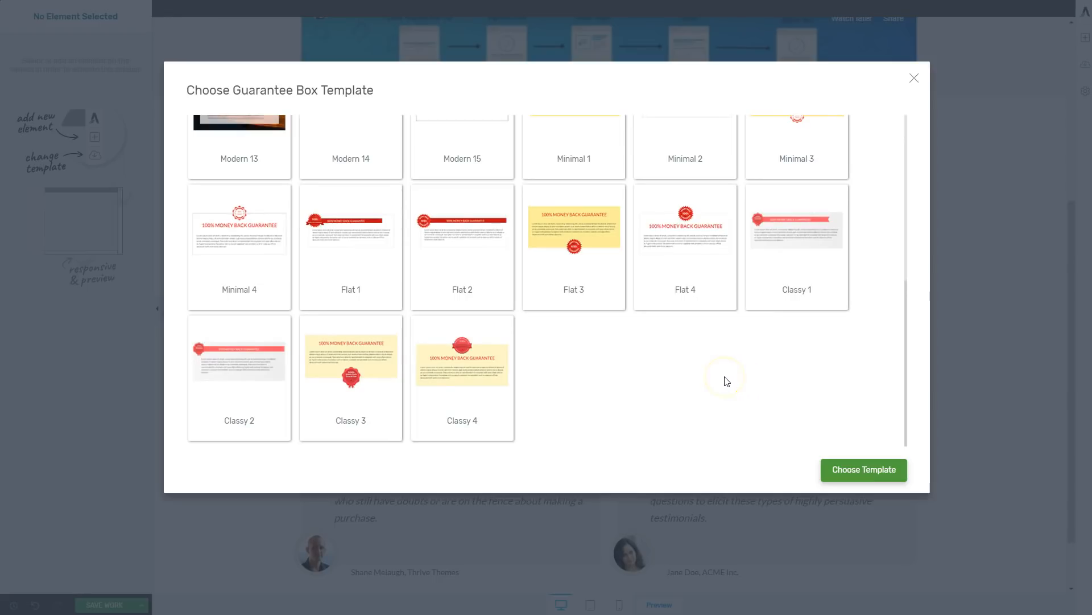
left_click(232, 385)
left_click(842, 469)
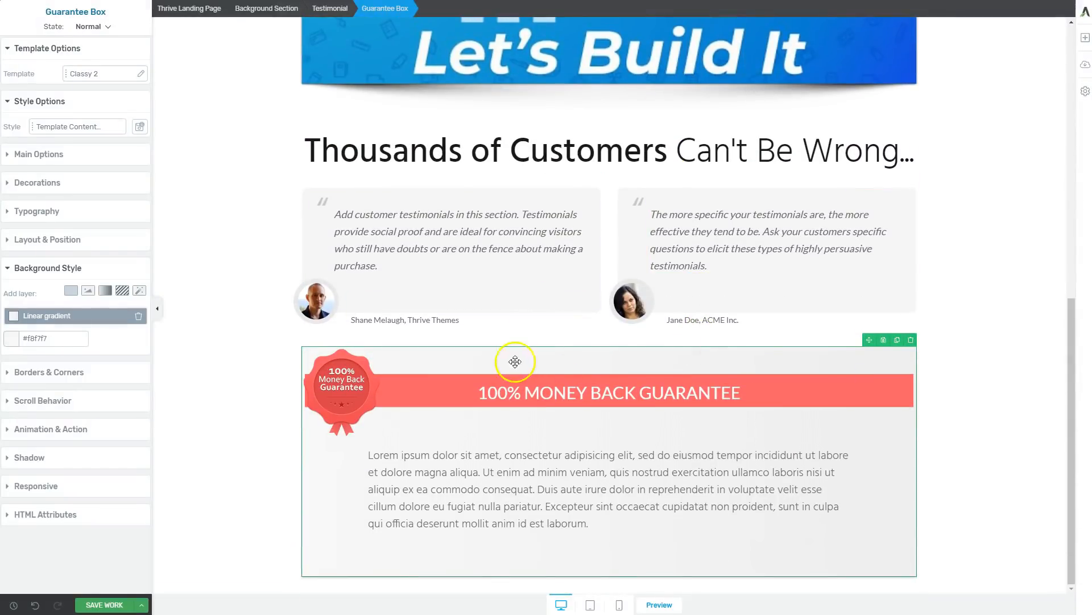
Set the bottom margin of the whole Testimonial element to 65.
left_click(606, 335)
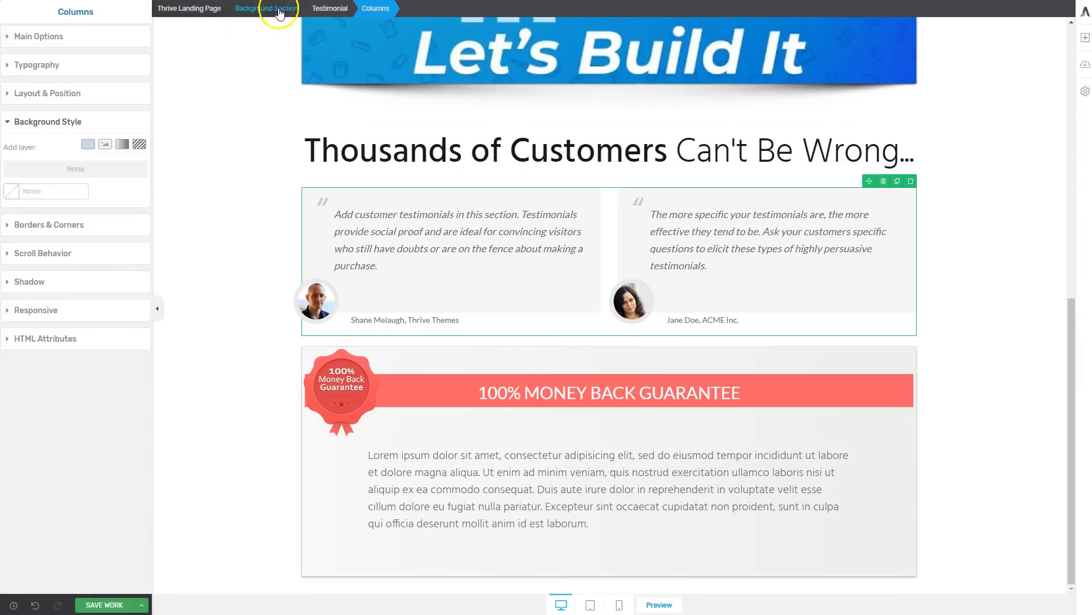
left_click(329, 8)
left_click(50, 240)
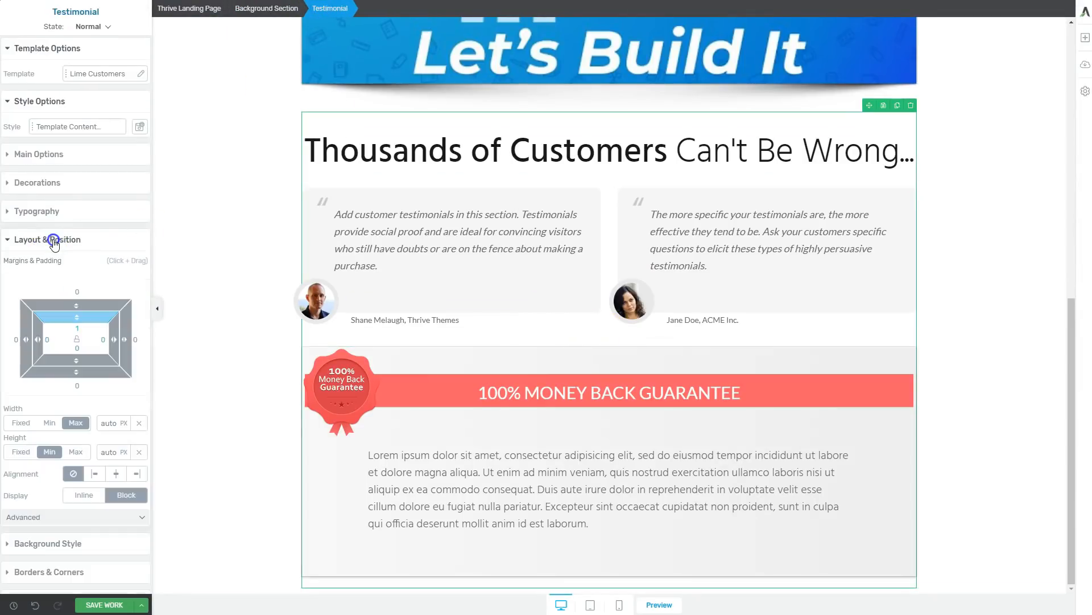
left_click_drag(75, 372, 68, 404)
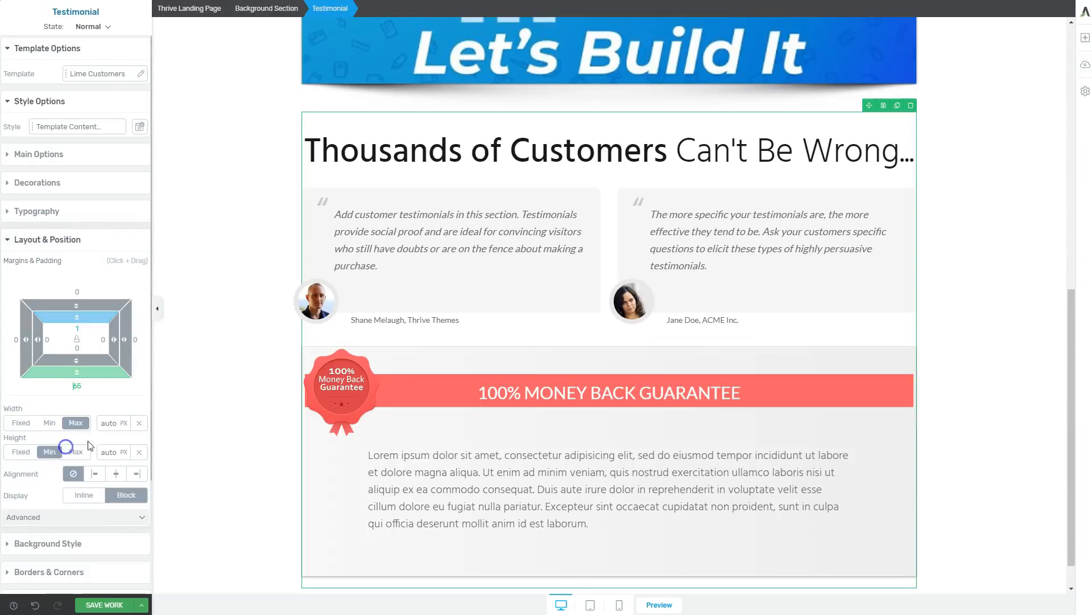
scroll(571, 444, "down", 1)
left_click(86, 383)
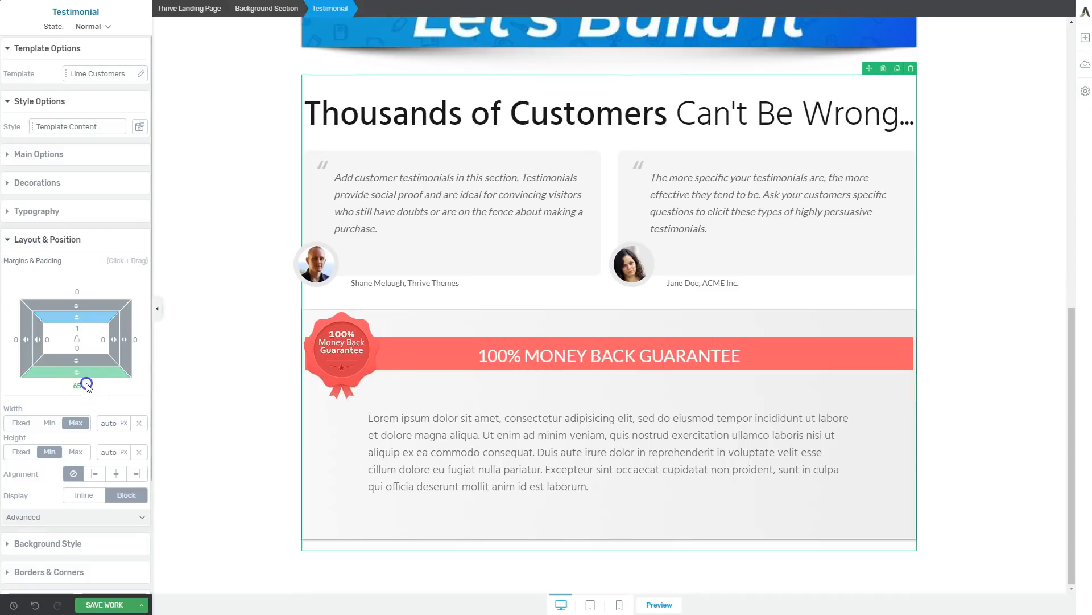
Move the guarantee box out of the testimonial element to its own place below the testimonials section.
left_click(207, 415)
left_click(657, 329)
left_click_drag(869, 303, 690, 577)
left_click_drag(700, 491, 563, 281)
left_click_drag(996, 357, 695, 344)
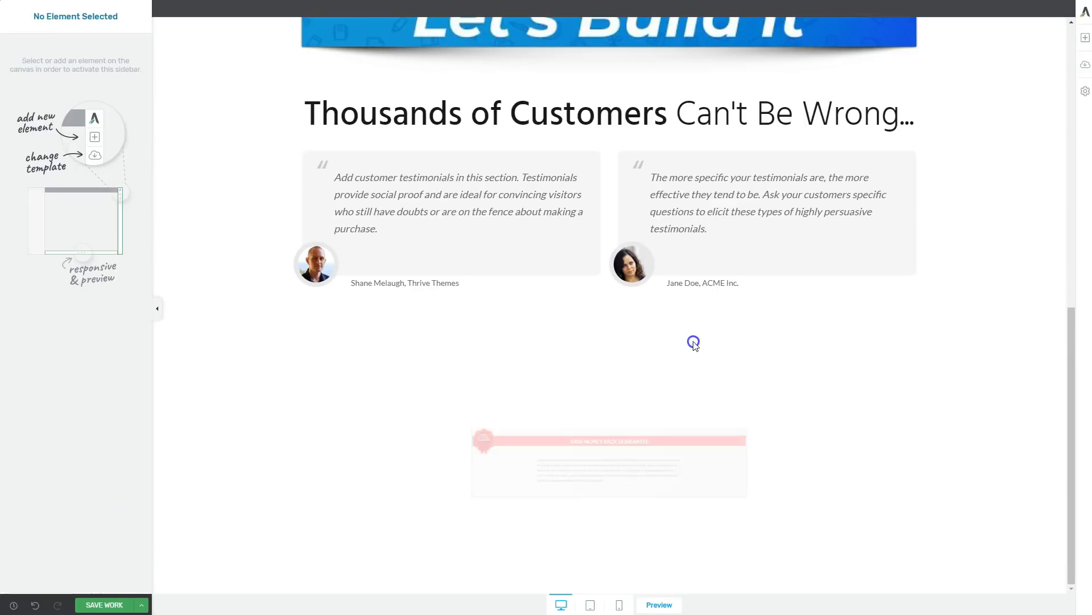
Insert the saved Blank Section template between the testimonials and the guarantee box, and delete its video placeholder.
left_click(1085, 39)
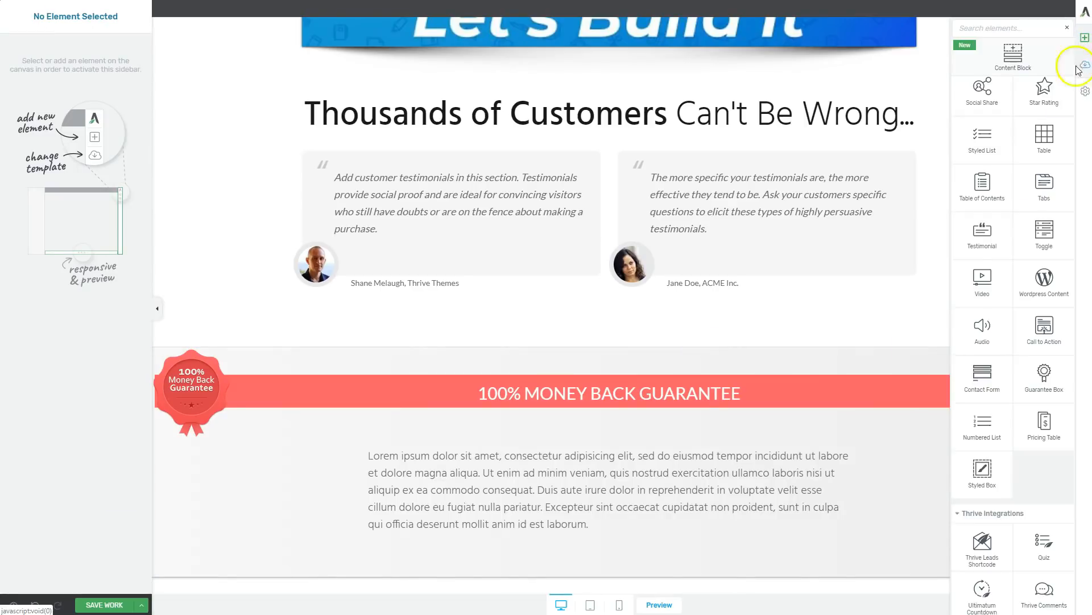
scroll(986, 177, "up", 10)
left_click_drag(984, 215, 501, 289)
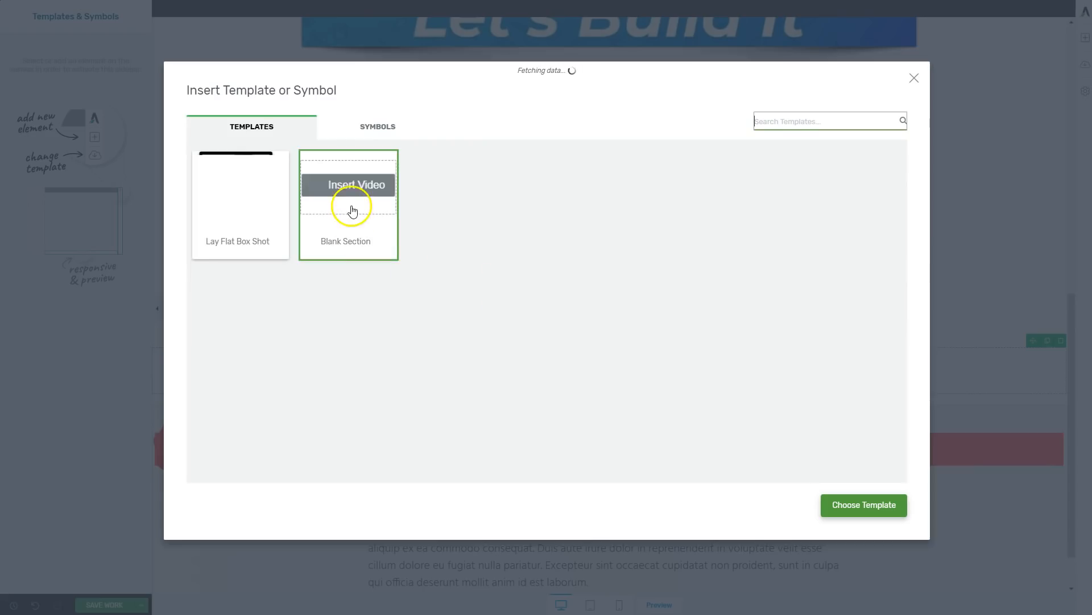
left_click(352, 211)
left_click(885, 512)
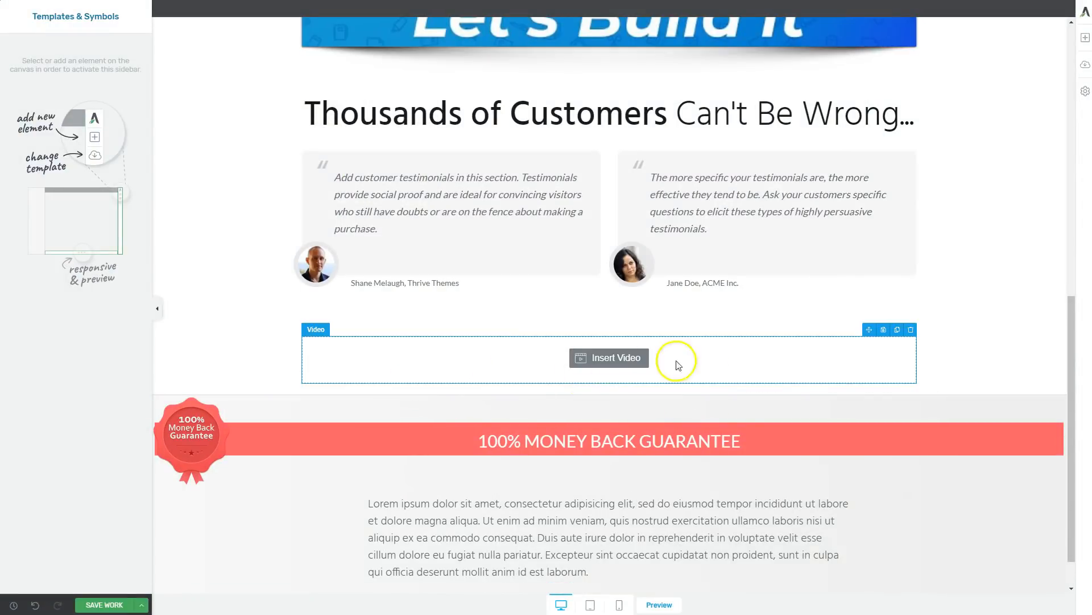
left_click(911, 330)
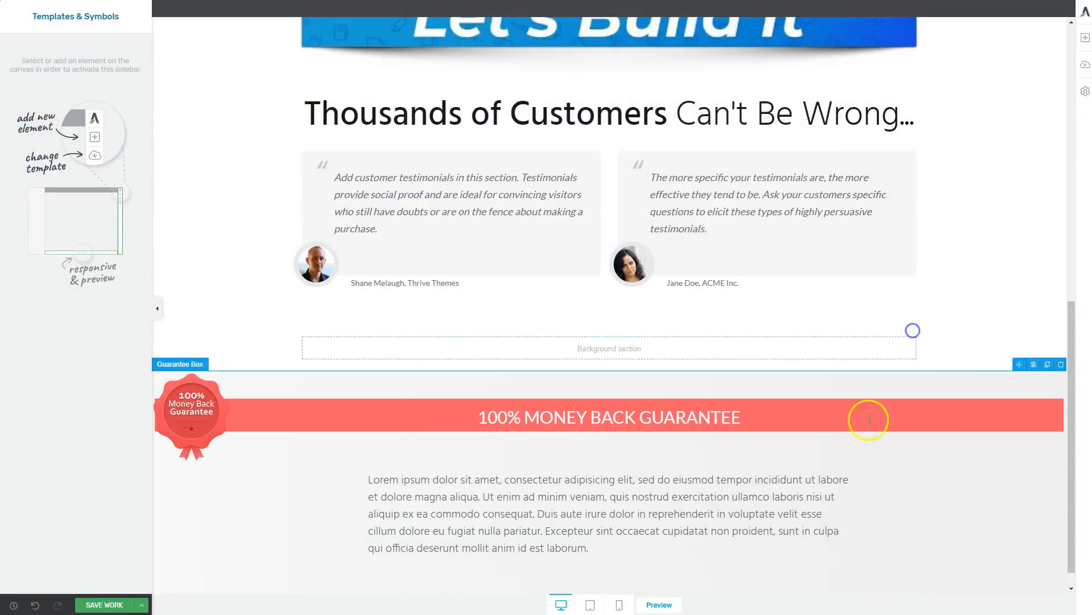
Move the guarantee box into the empty background section below the testimonials.
left_click_drag(882, 384, 682, 353)
left_click(988, 450)
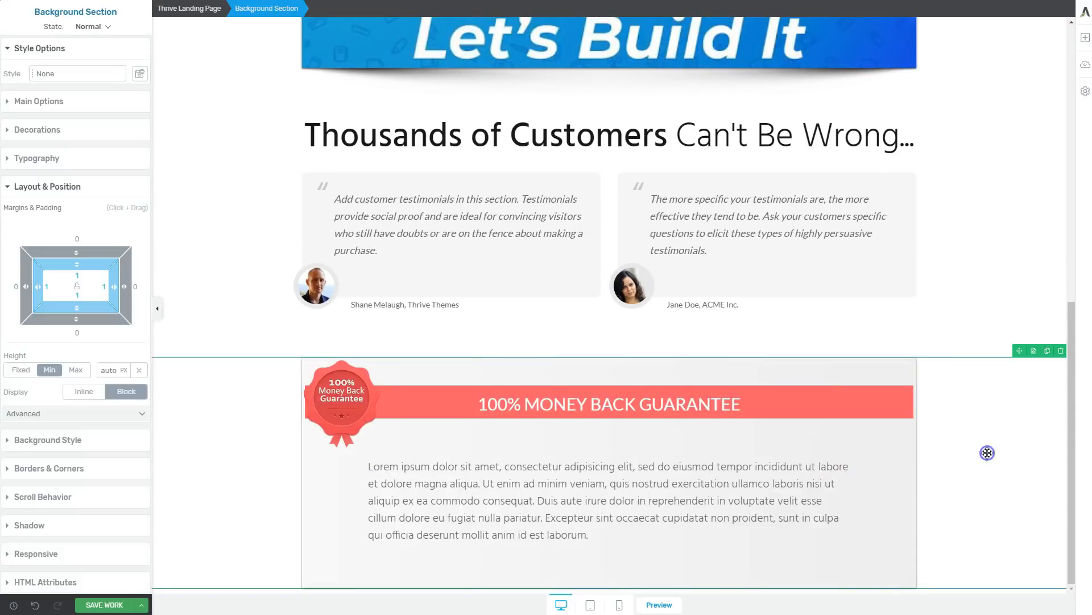
scroll(489, 453, "up", 7)
scroll(519, 439, "down", 7)
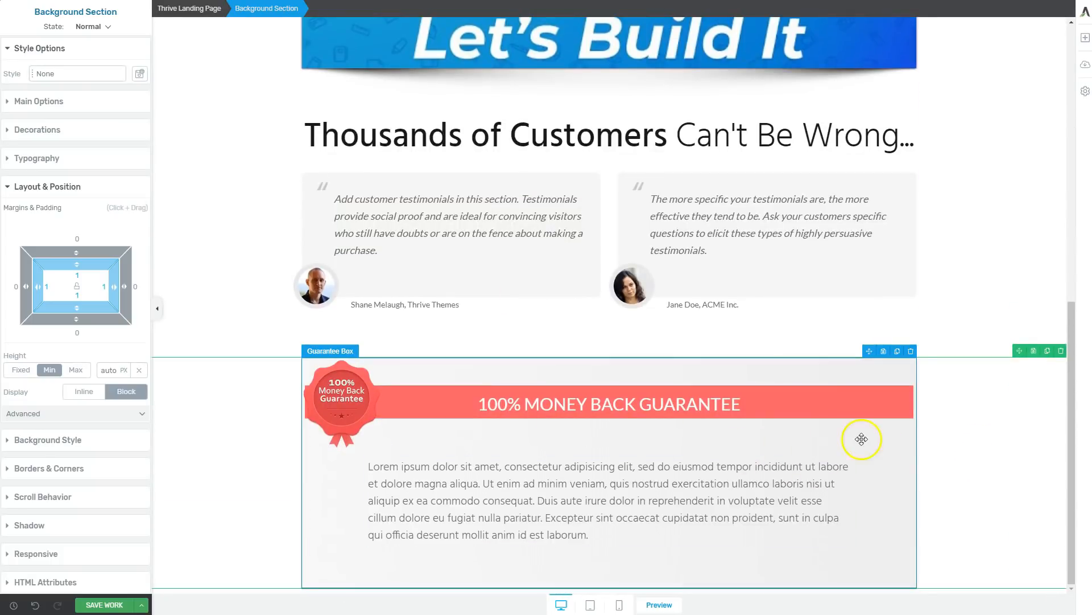
Set the content maximum width of the guarantee's background section to 790 px.
left_click(69, 102)
left_click_drag(51, 139, 39, 140)
left_click(949, 437)
scroll(846, 421, "down", 1)
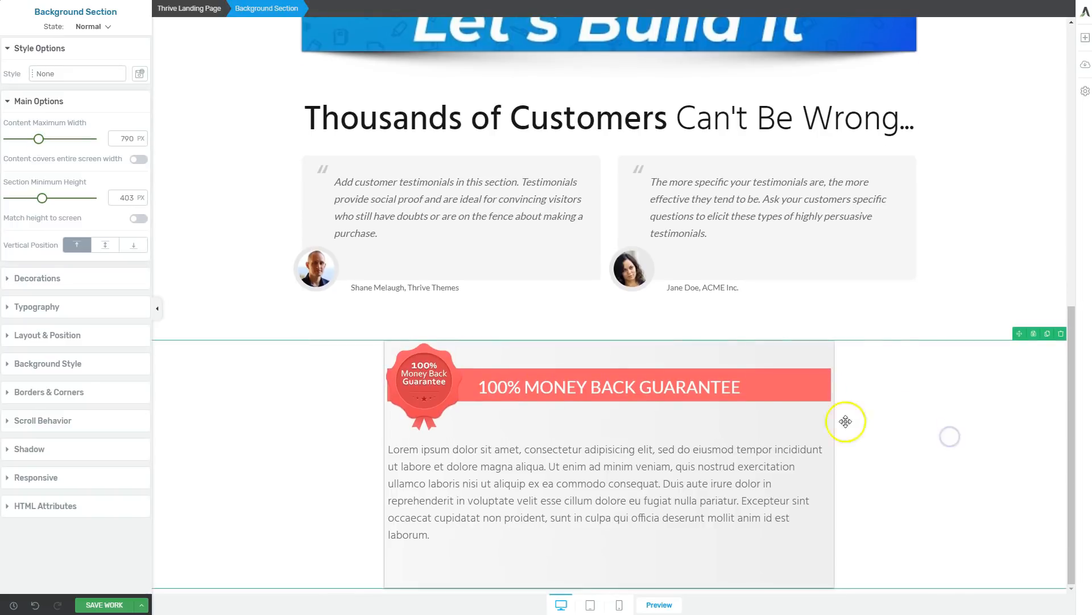
left_click(201, 306)
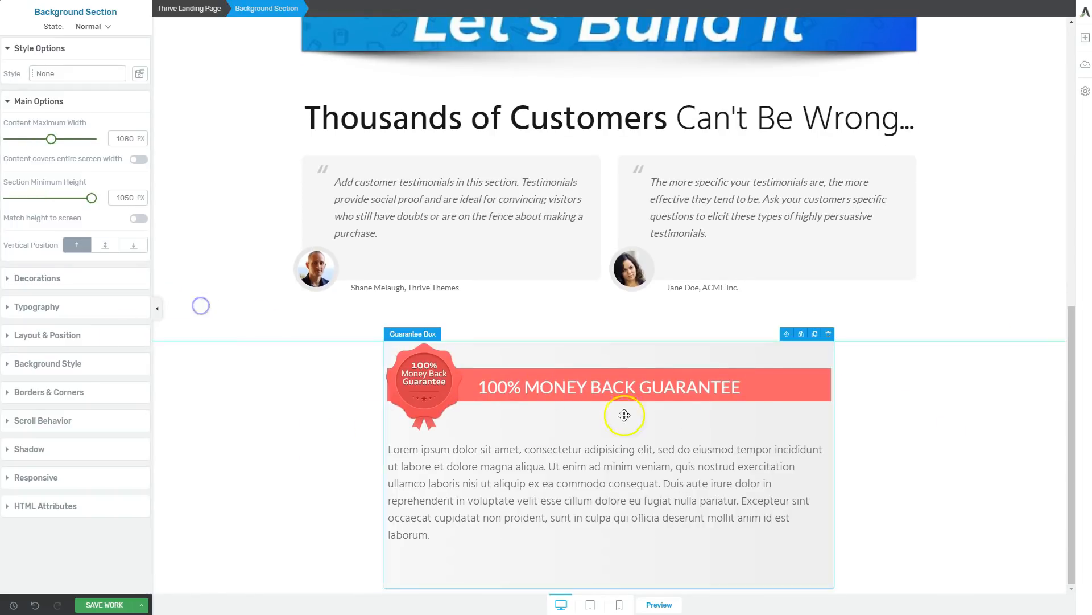
Change the guarantee headline to "110% MONEY BACK GUARANTEE" and replace the placeholder text with a 30-day promise refunding the entire amount + 10%, plus a support e-mail.
left_click(516, 386)
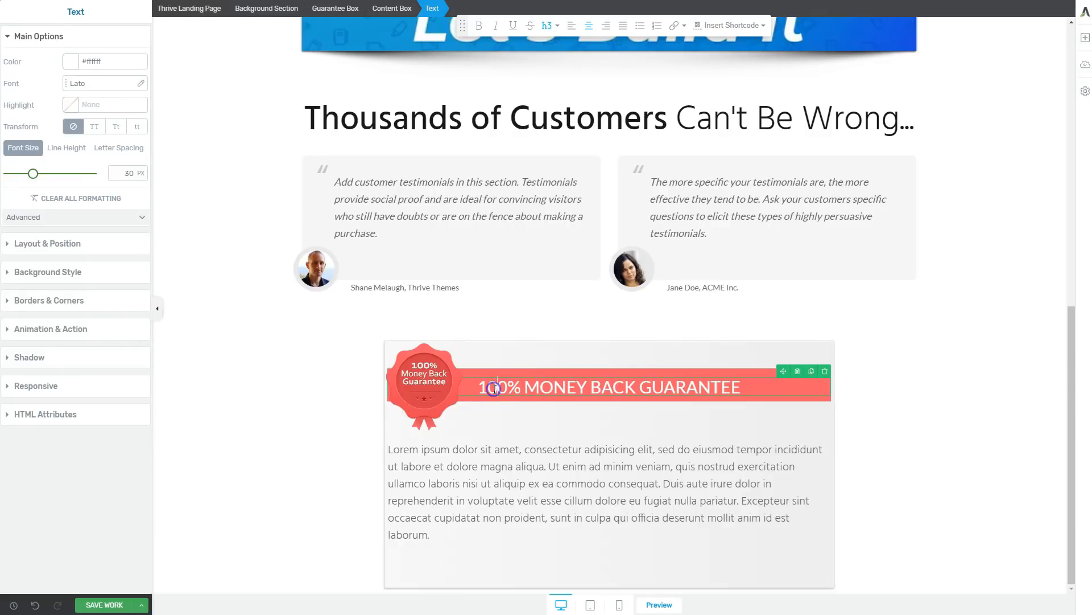
type("1")
triple_click(535, 470)
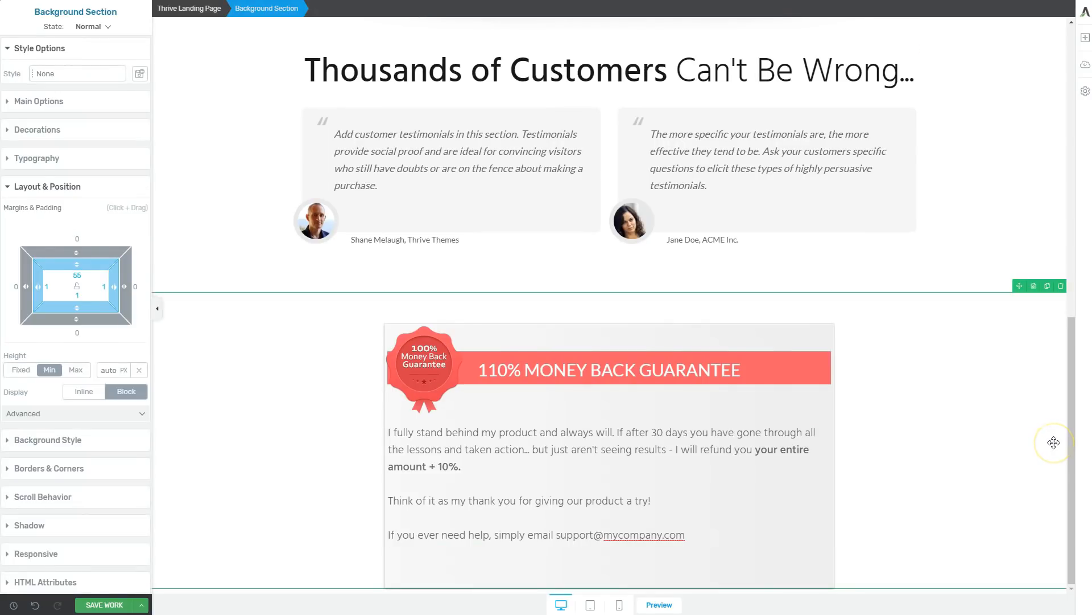
Delete the red "100% Money Back Guarantee" badge image from the guarantee box.
left_click(427, 353)
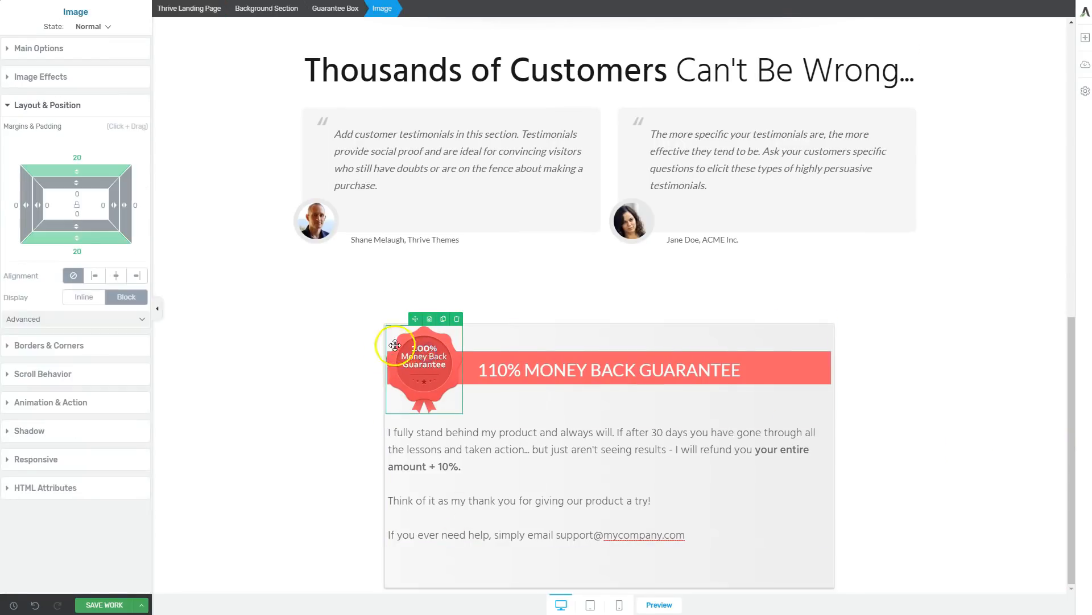
left_click_drag(431, 346, 449, 373)
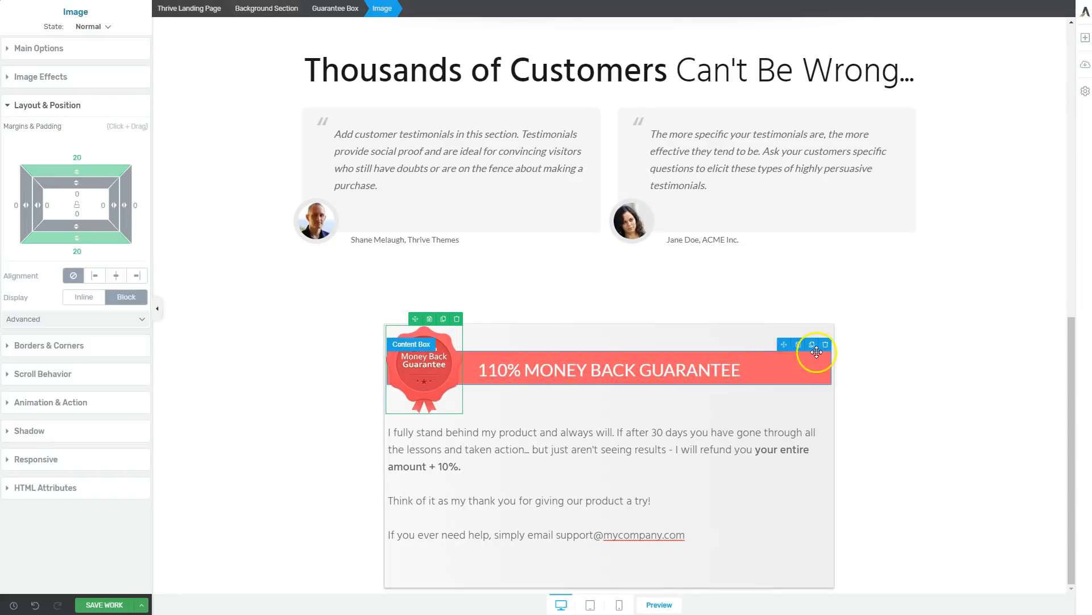
left_click(457, 320)
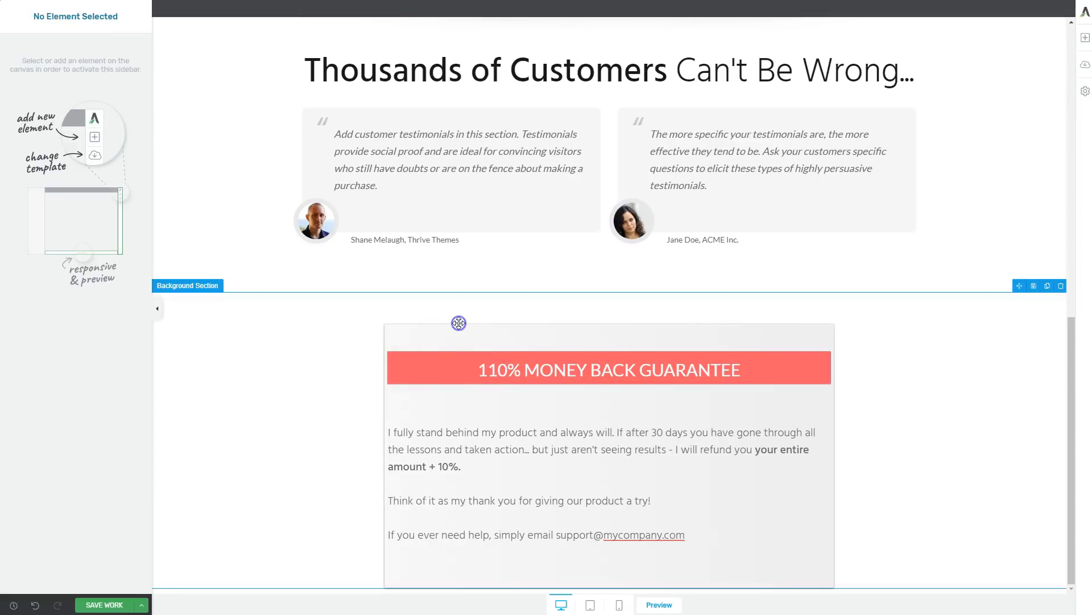
Change the background of the guarantee headline bar to the saved bright blue colour.
left_click(428, 356)
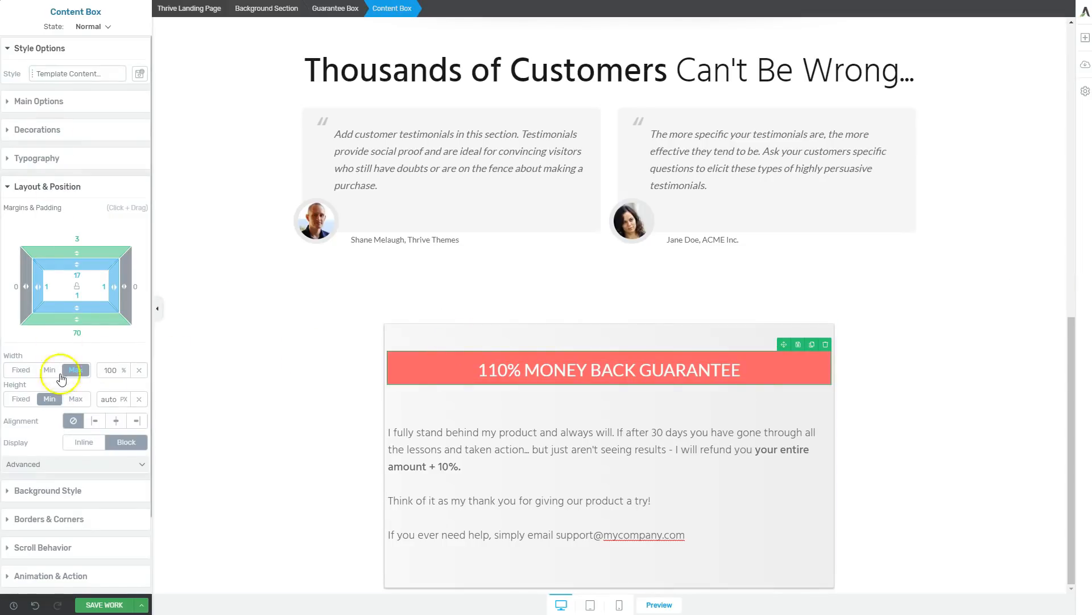
left_click(57, 491)
left_click(12, 285)
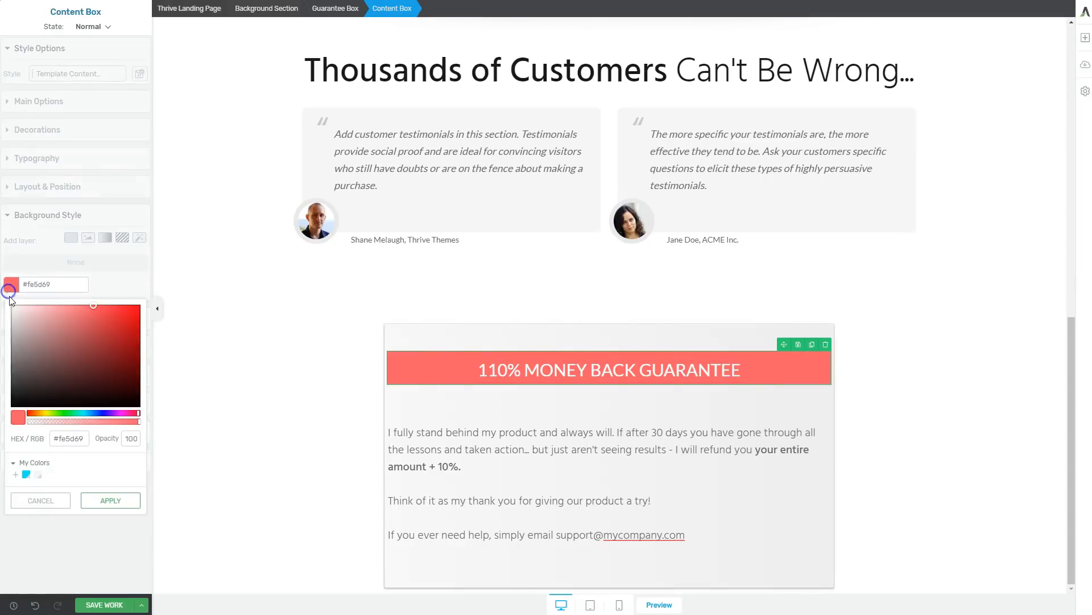
left_click(25, 472)
left_click(256, 439)
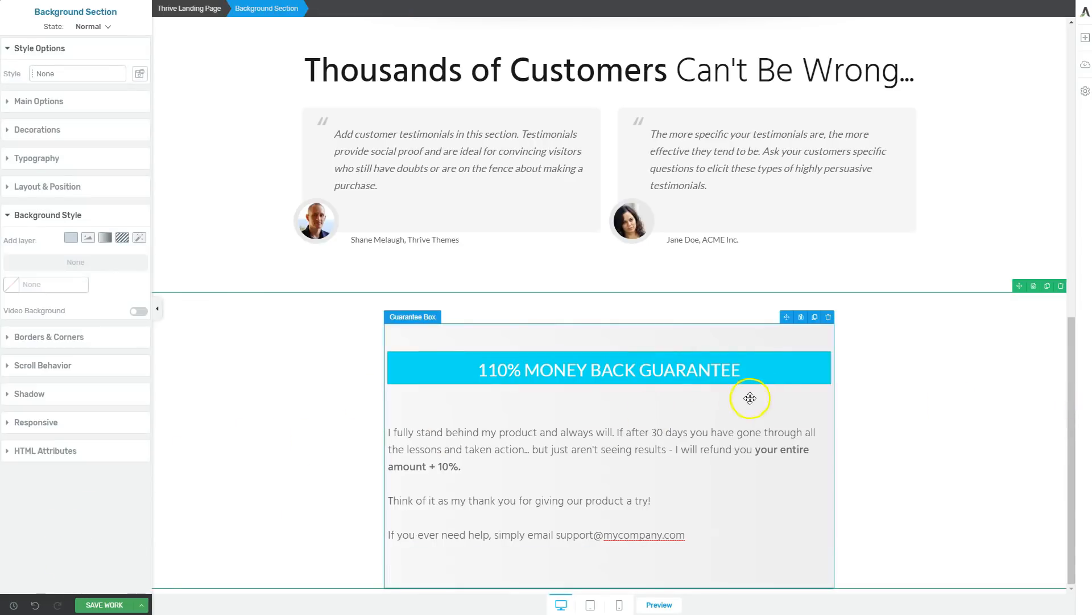
Review the guarantee box's headline, refund wording and look against the rest of the page.
left_click(772, 393)
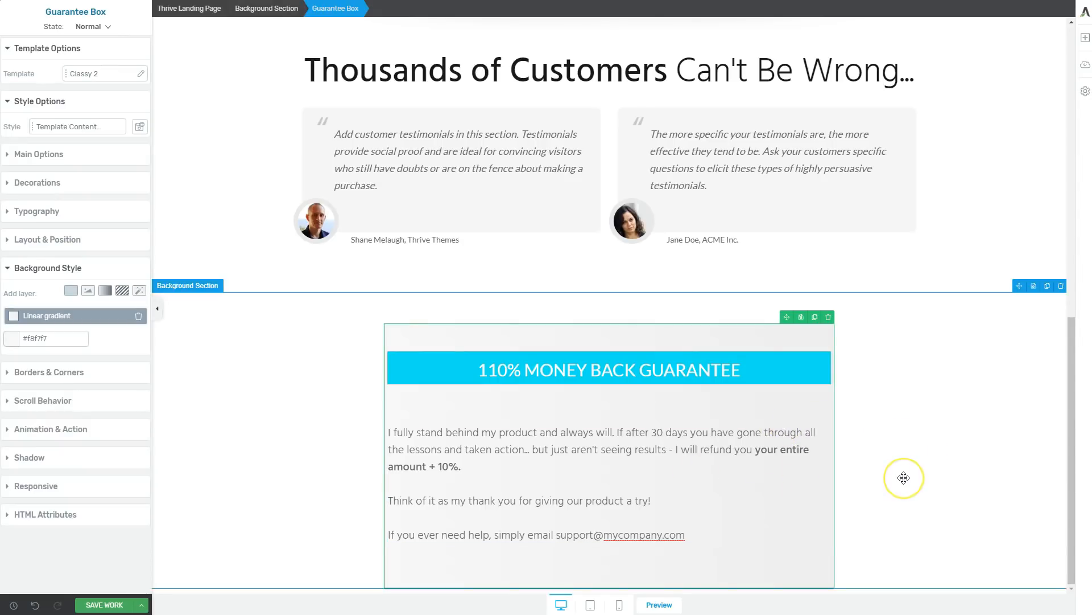
left_click(697, 488)
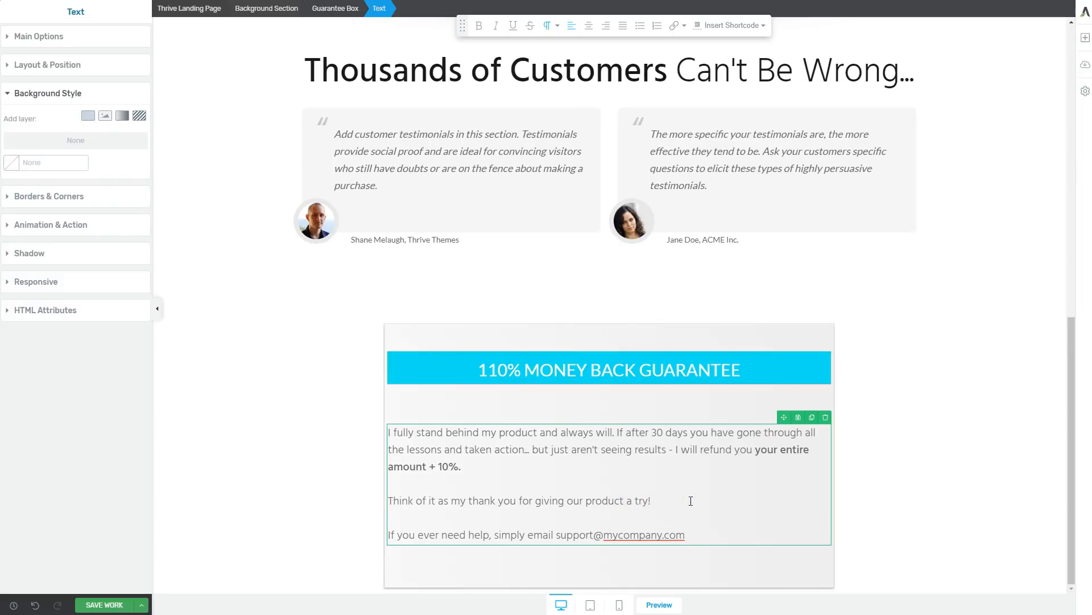
left_click(753, 566)
left_click(1006, 523)
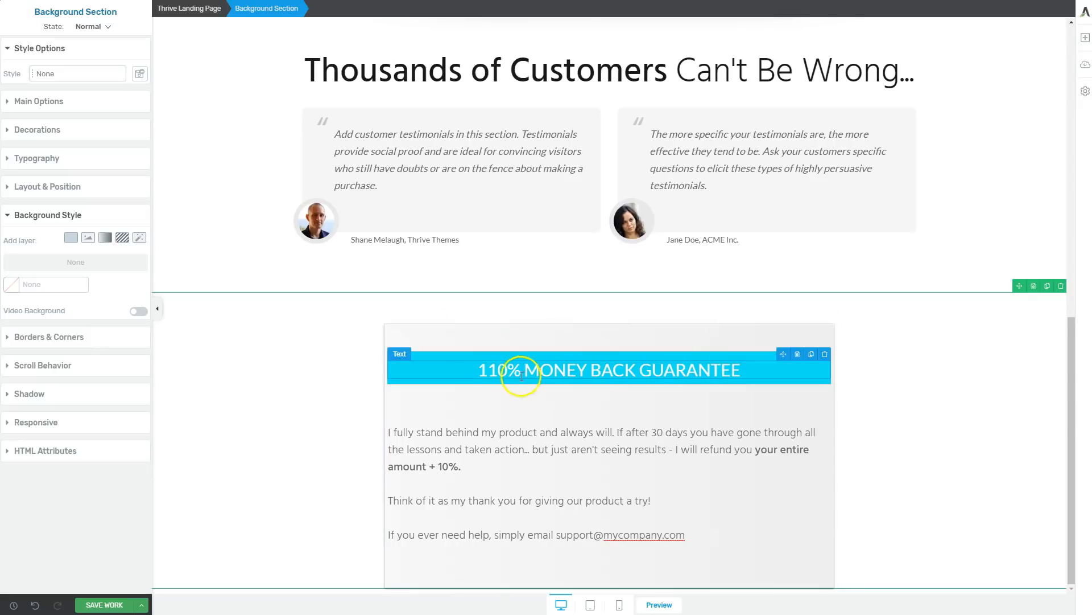
left_click(462, 373)
left_click_drag(462, 373, 539, 373)
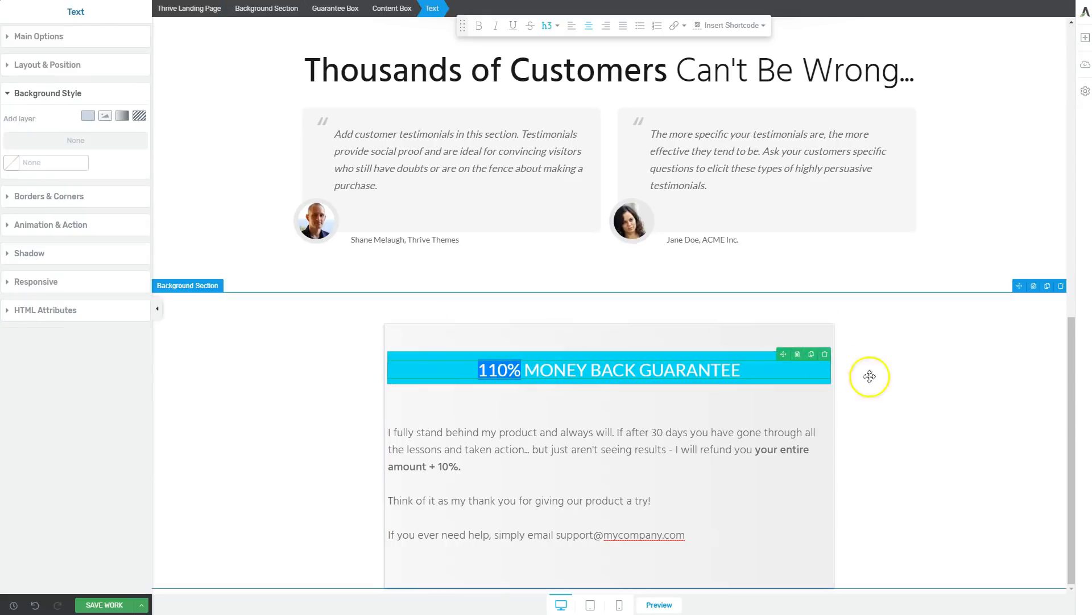
left_click(937, 390)
scroll(956, 399, "up", 8)
scroll(967, 404, "down", 8)
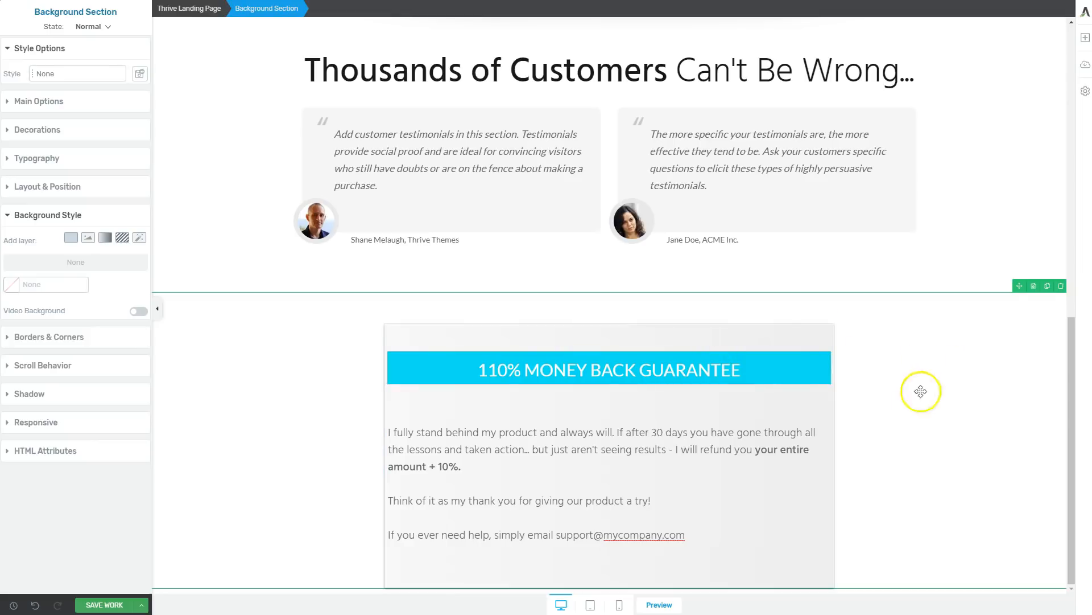
left_click(1086, 38)
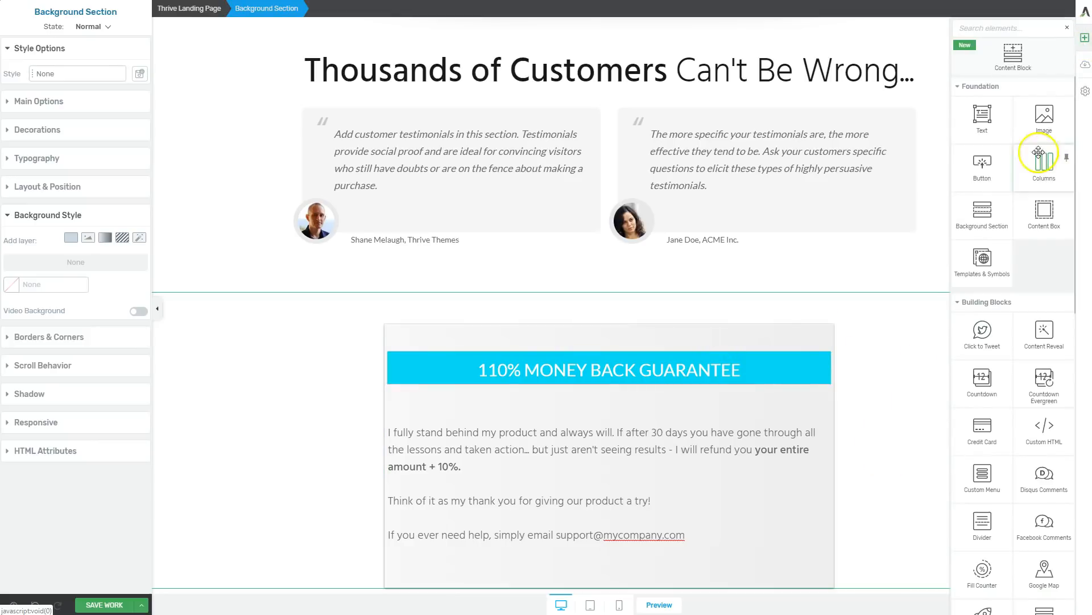
left_click_drag(982, 226, 722, 471)
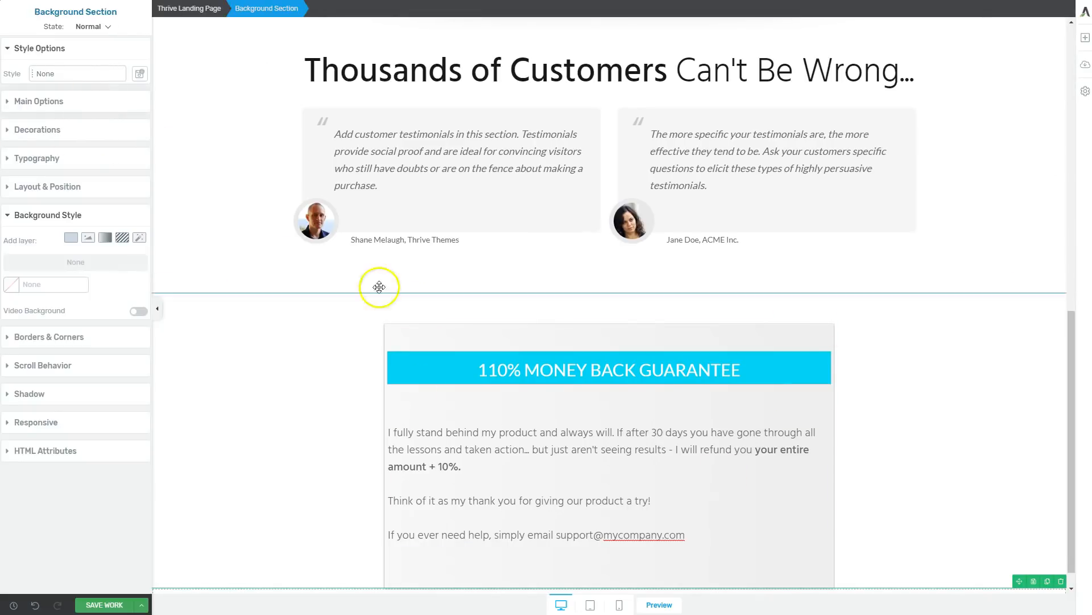
scroll(539, 386, "down", 2)
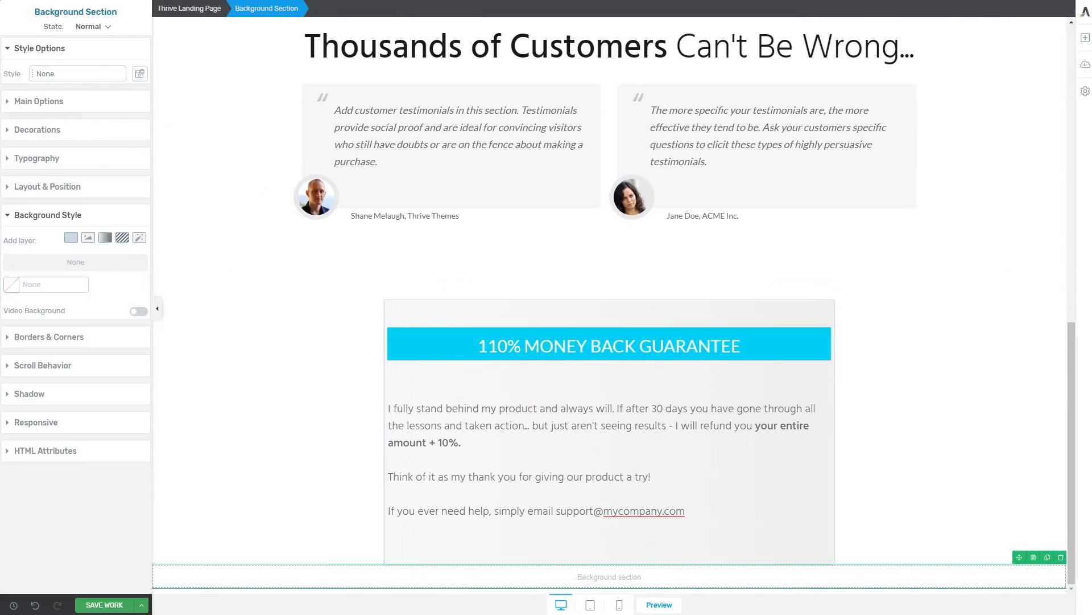
left_click(1061, 557)
Insert the saved Blank Section template below the guarantee box and delete its video placeholder.
left_click(1085, 39)
type("te")
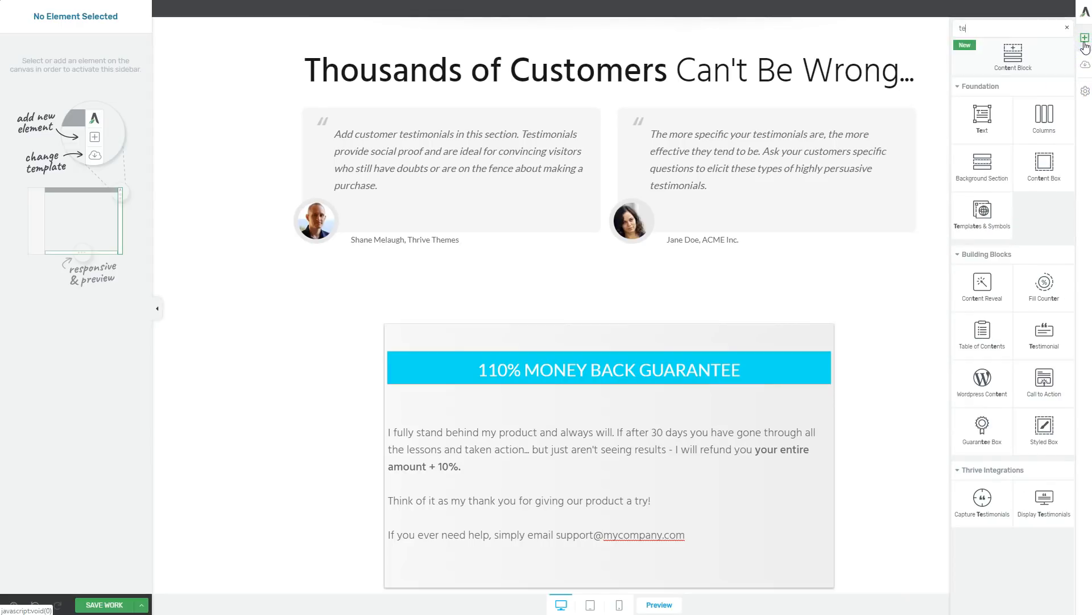
type("mpl")
left_click_drag(982, 77, 902, 312)
left_click(319, 223)
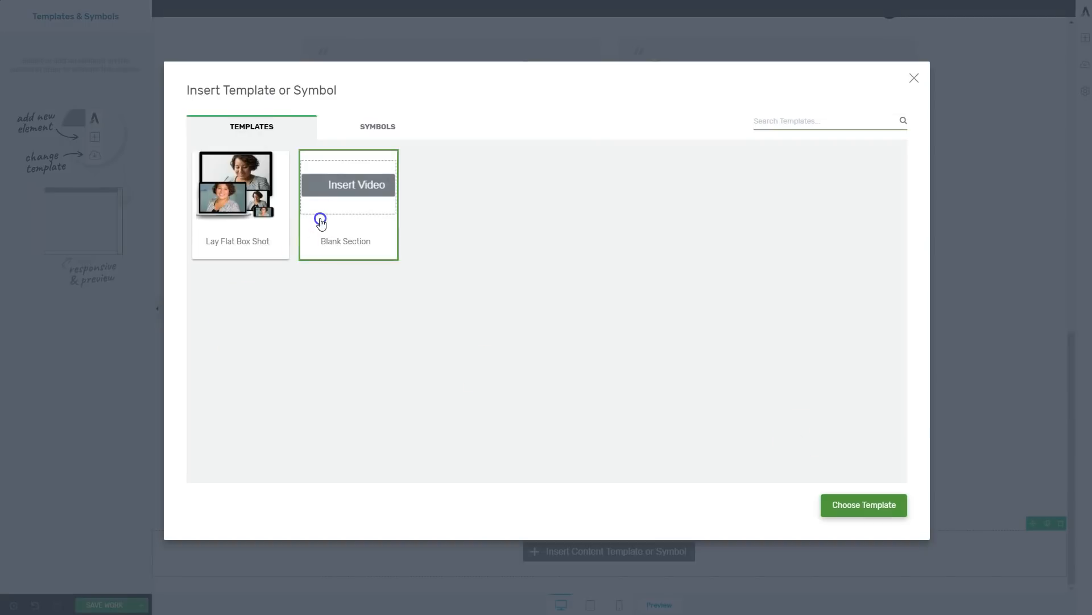
left_click(867, 500)
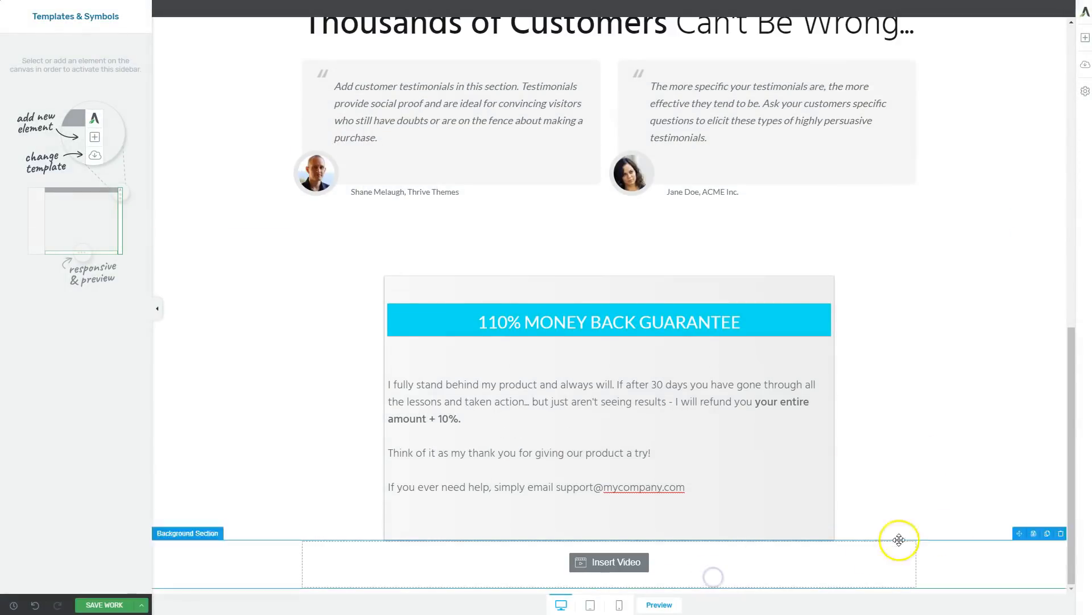
left_click(910, 533)
left_click(434, 573)
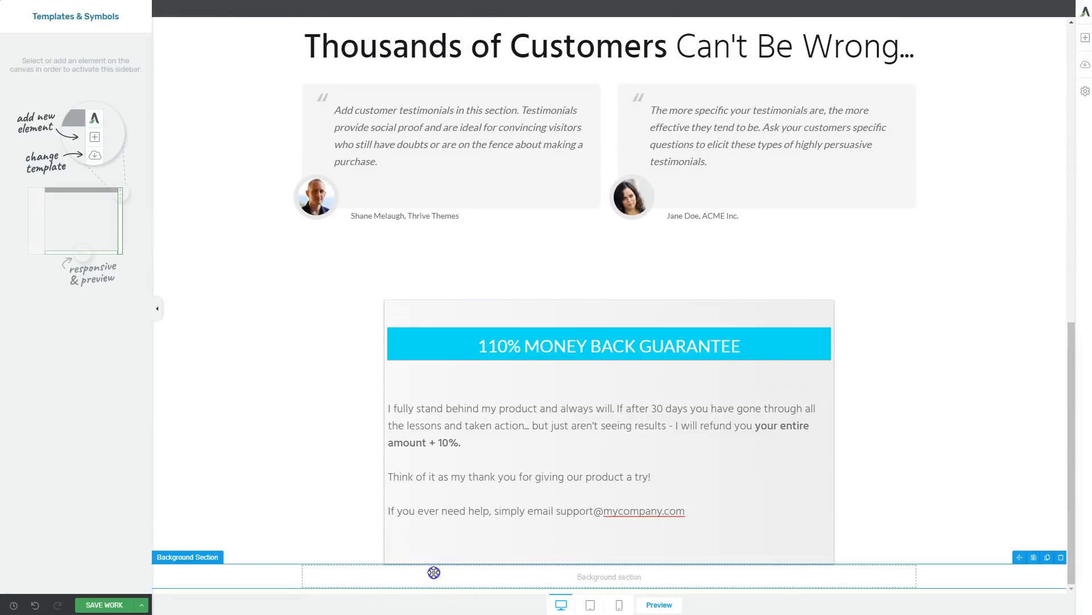
Copy the [cartflows_checkout] shortcode from the Notepad window.
left_click(64, 102)
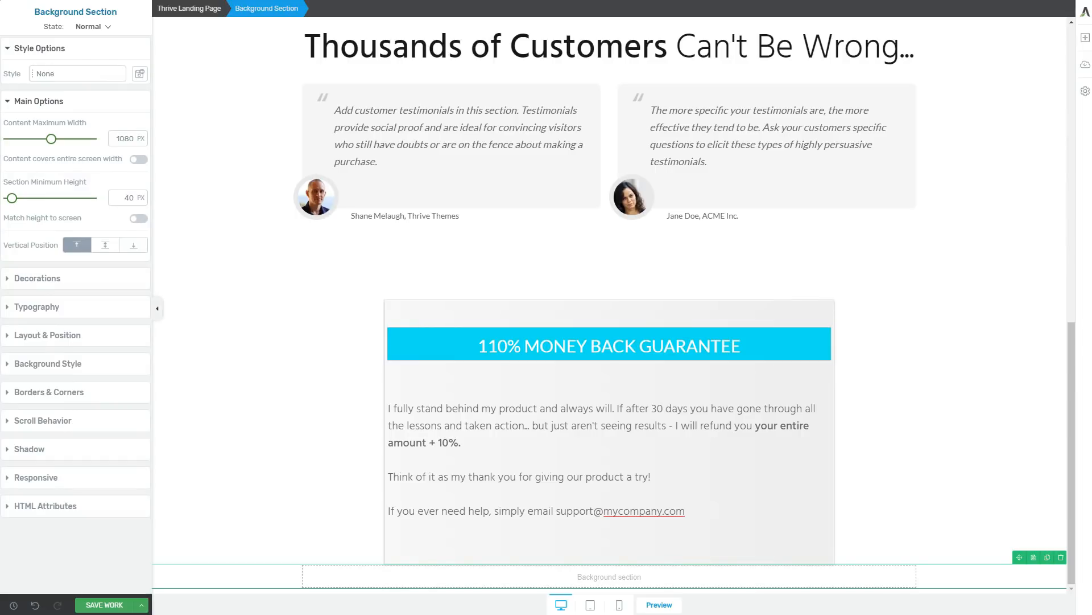
left_click_drag(1091, 233, 854, 205)
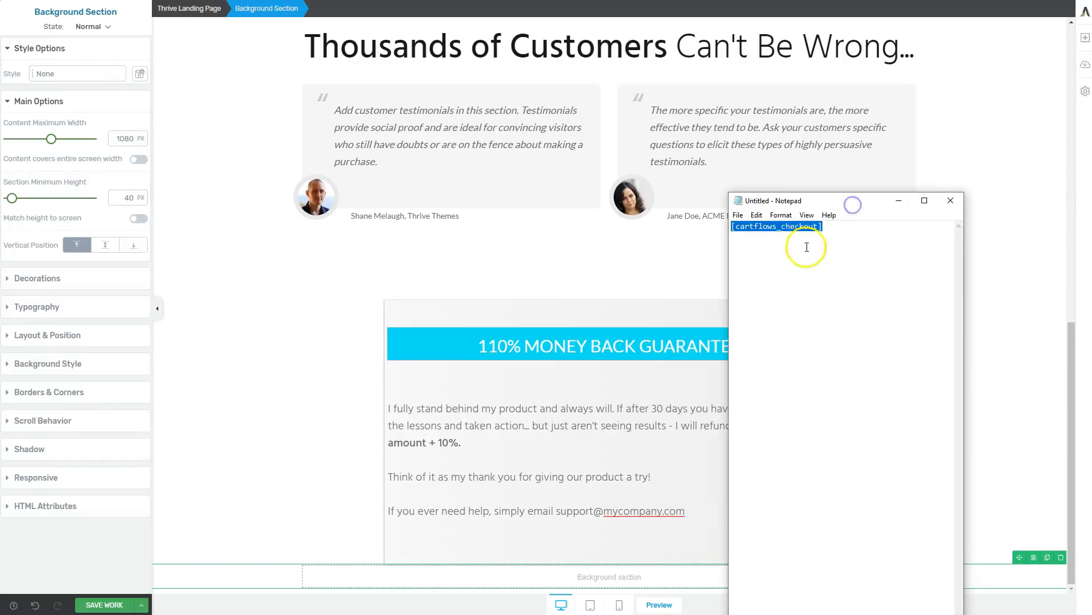
left_click_drag(776, 207, 1091, 217)
Try adding a text element inside the blank section below the guarantee box.
left_click(610, 575)
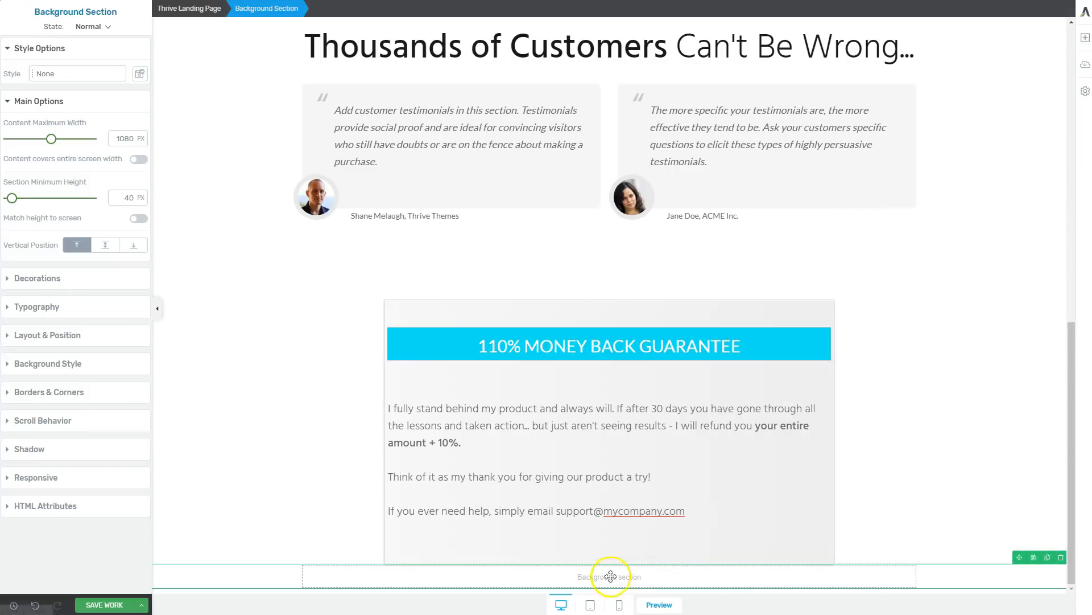
left_click(1086, 39)
left_click_drag(983, 151, 642, 577)
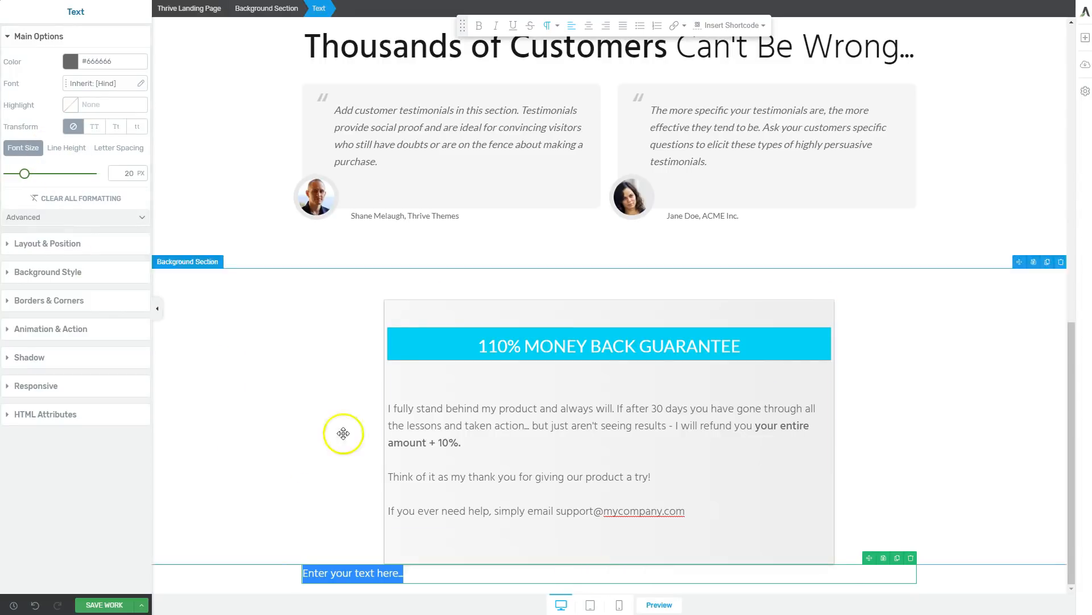
Insert a WordPress Content element containing the [cartflows_checkout] shortcode into the blank section, and delete the placeholder text element above it.
left_click(1086, 38)
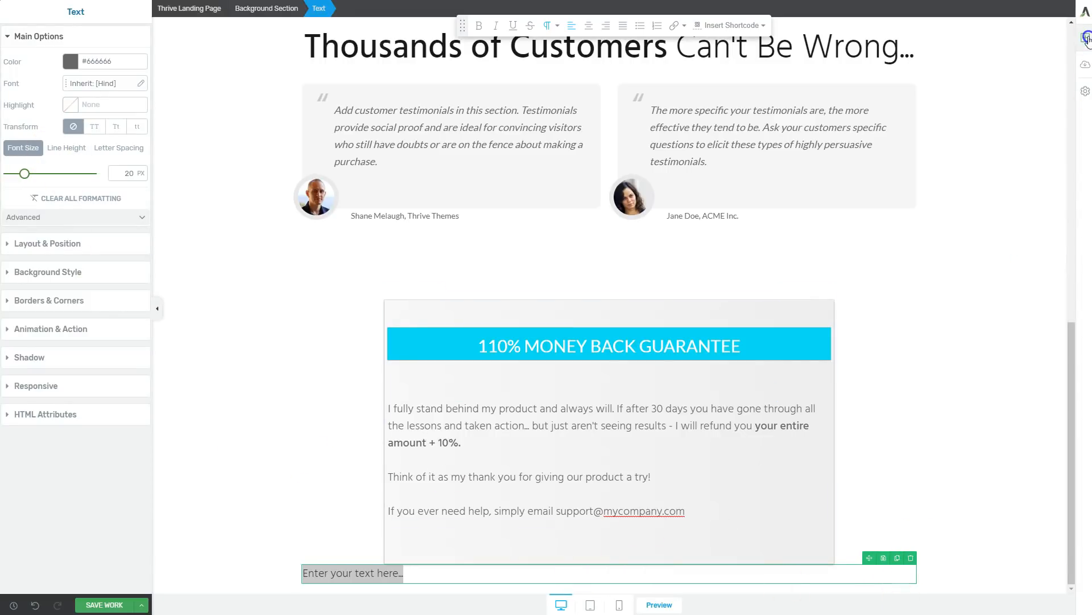
type("word")
left_click(337, 199)
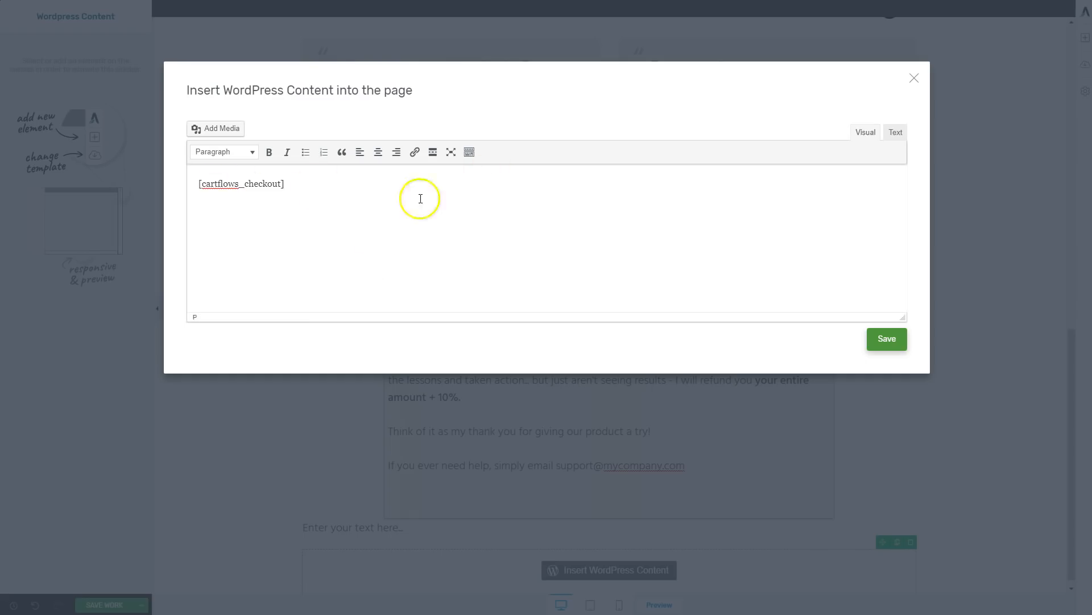
left_click(893, 341)
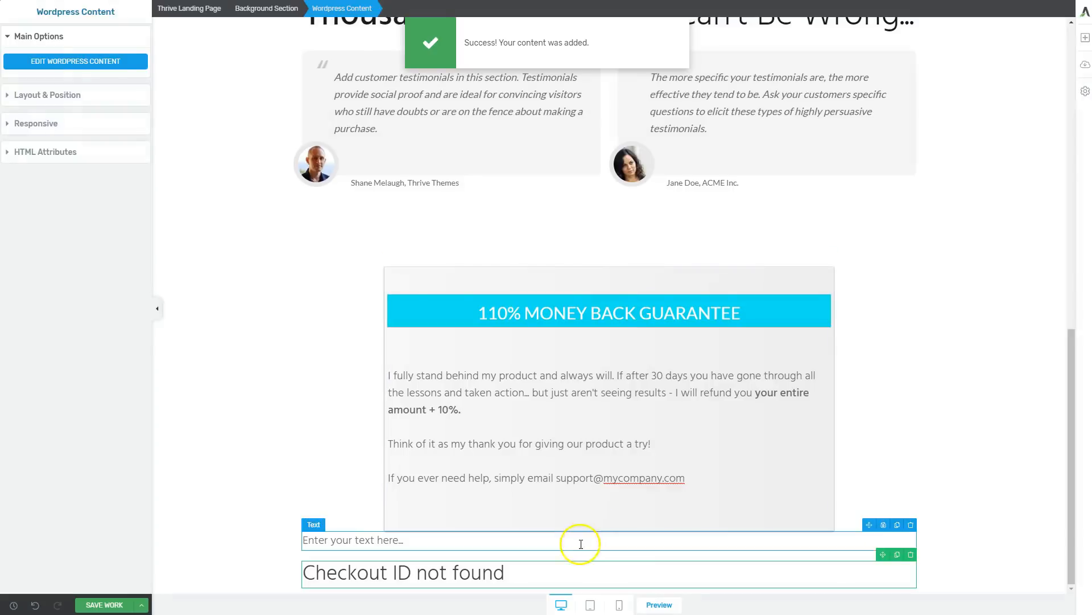
left_click(580, 541)
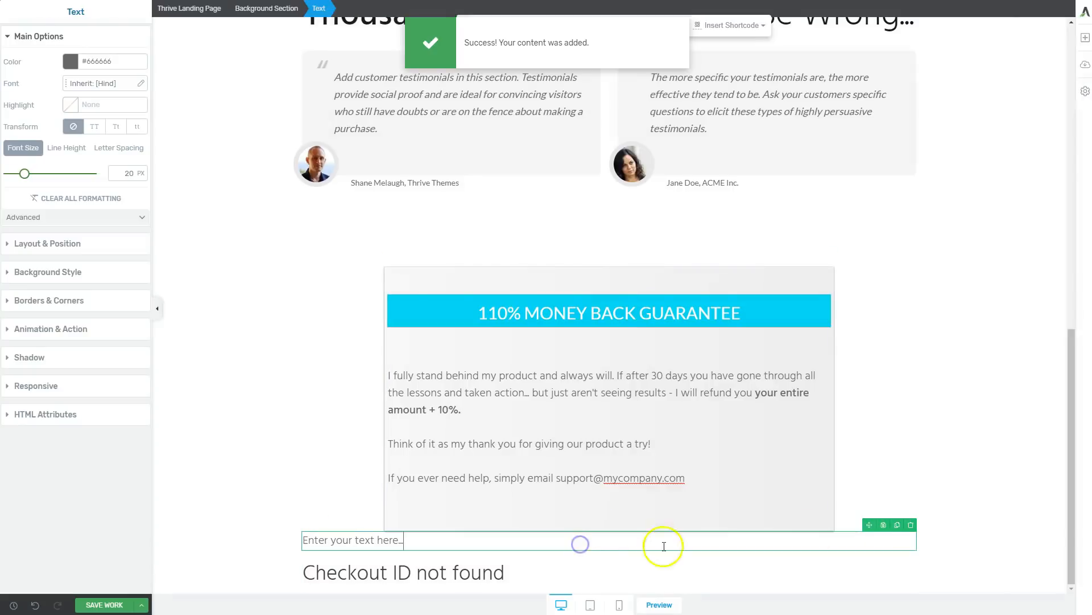
left_click(910, 524)
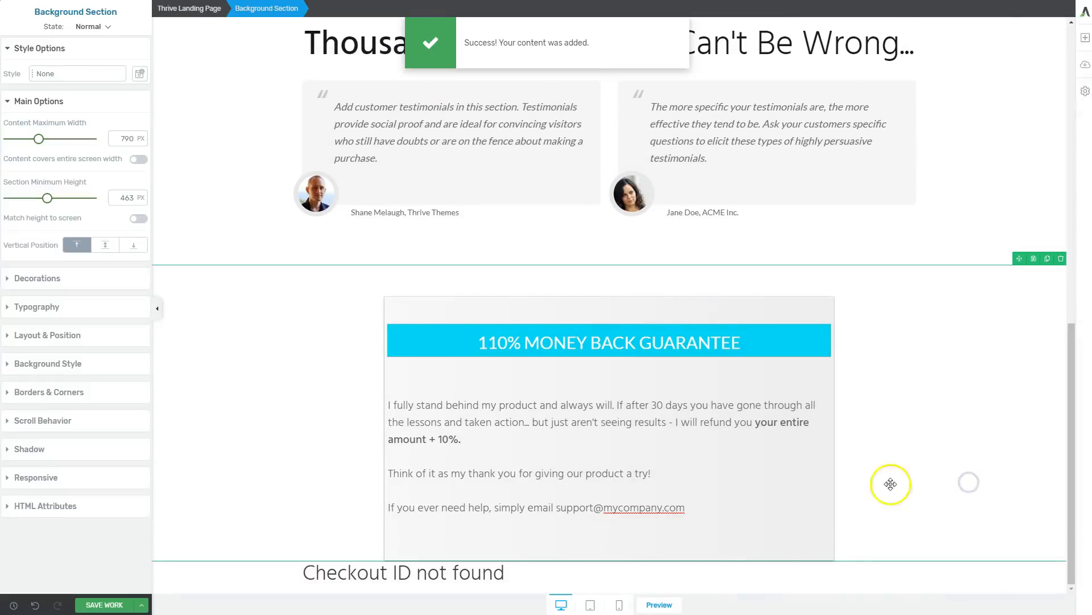
Add a Heading 2 text above the checkout content reading "You are Moments Away From Doubling Your Clients - Simply Fill out Below To Get Started!".
left_click(632, 568)
left_click(1085, 38)
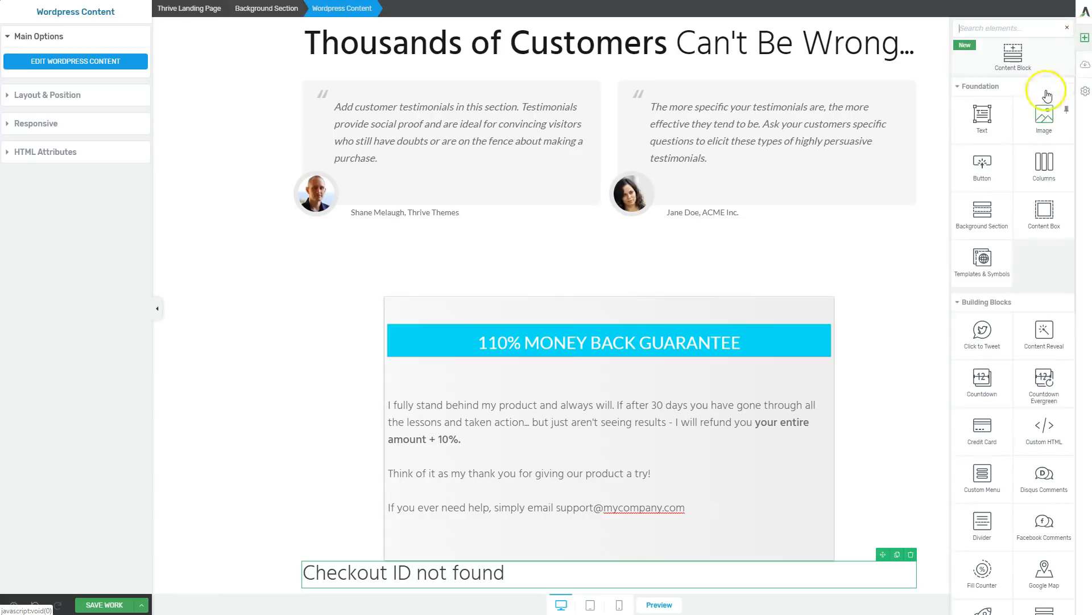
left_click_drag(985, 130, 606, 572)
type("You are Moments Away From Doubling Your Clients - Simply Fill out Below To Get Started!")
left_click(641, 540)
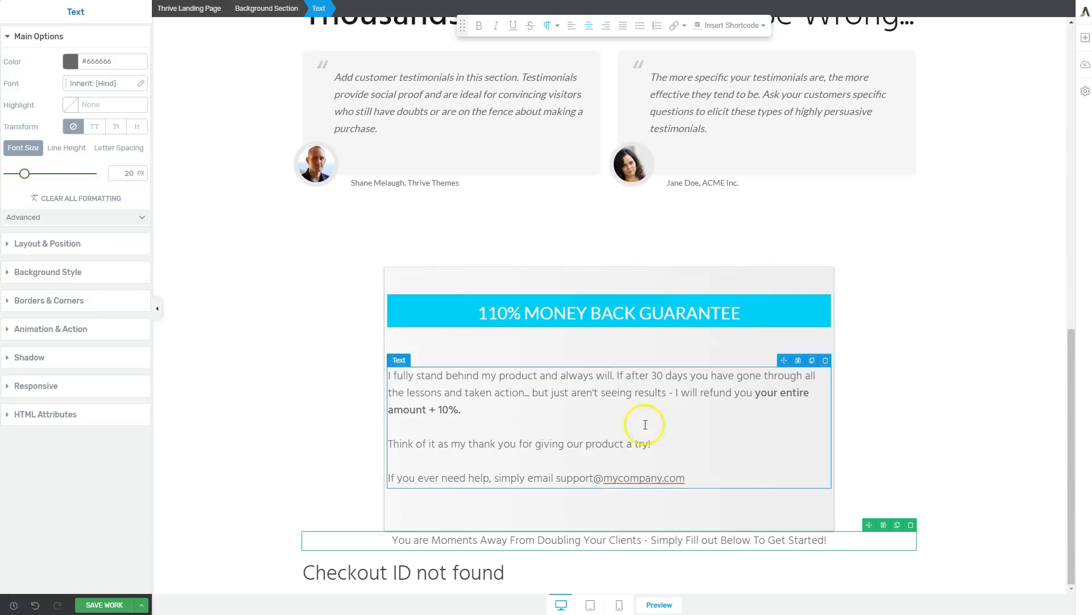
left_click(547, 25)
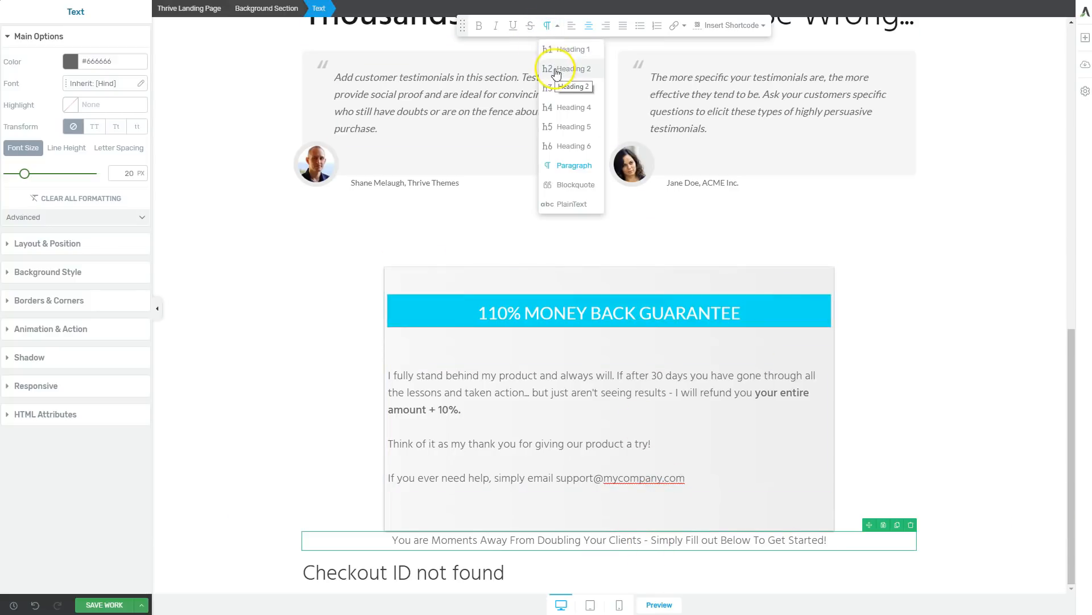
left_click(560, 68)
scroll(717, 407, "down", 2)
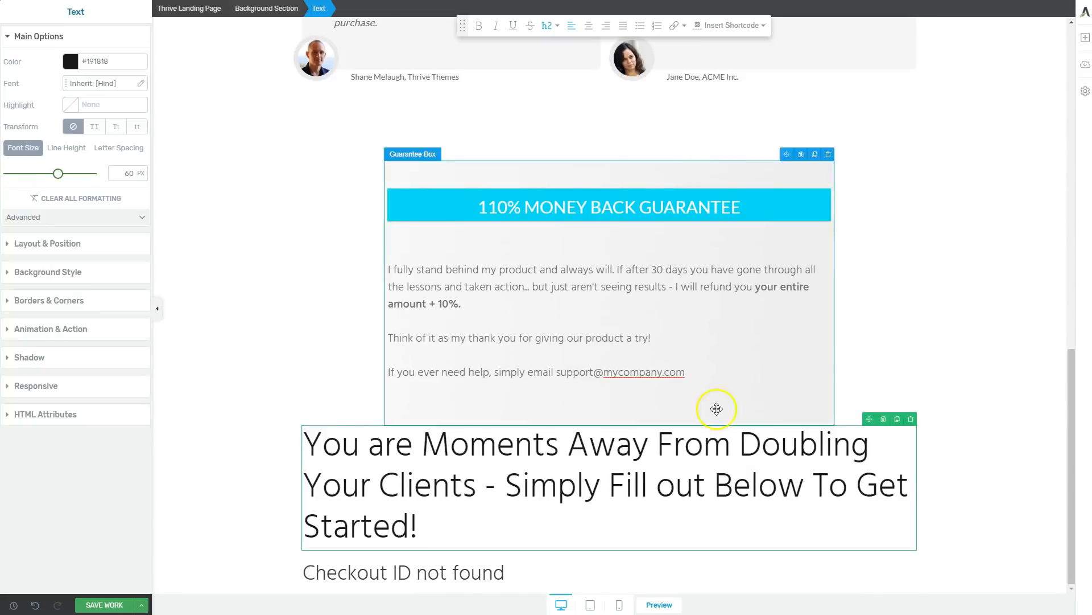
Set the top padding of the checkout background section to 87 px.
left_click(1047, 501)
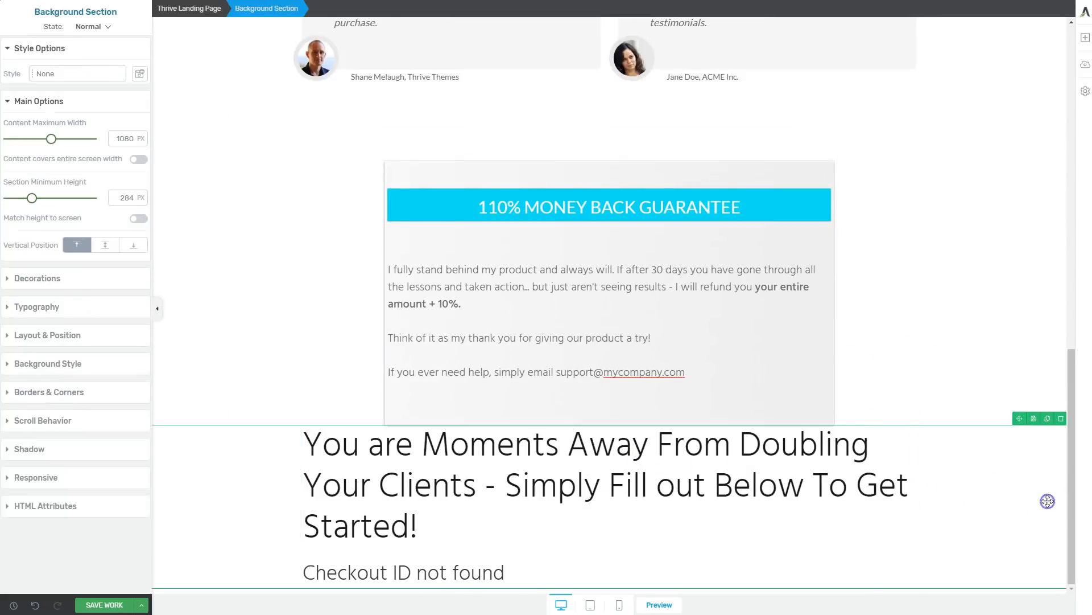
left_click(49, 336)
left_click_drag(79, 264, 87, 364)
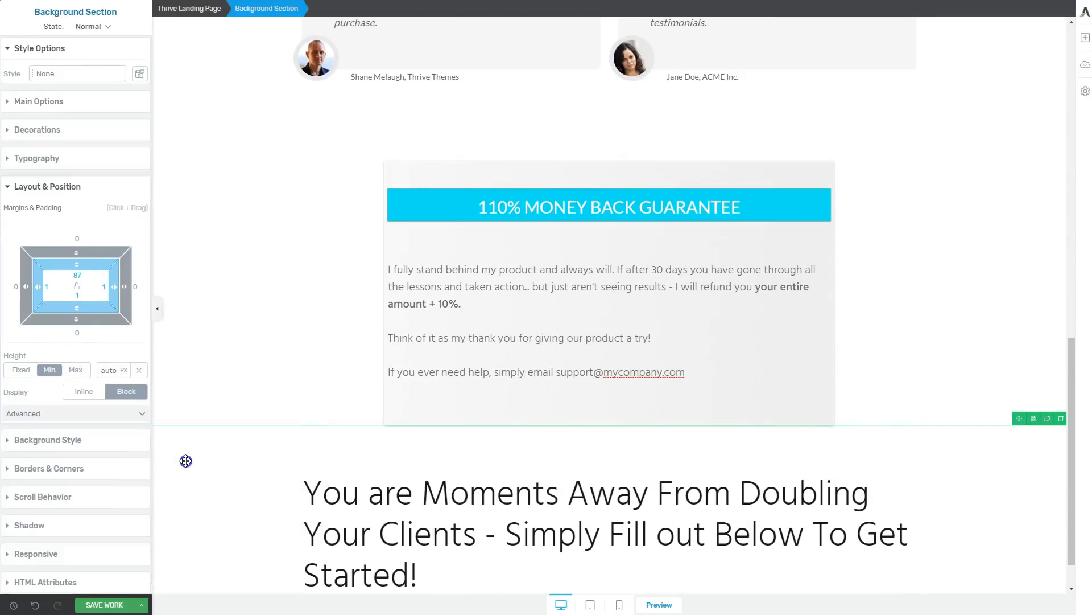
scroll(185, 461, "down", 2)
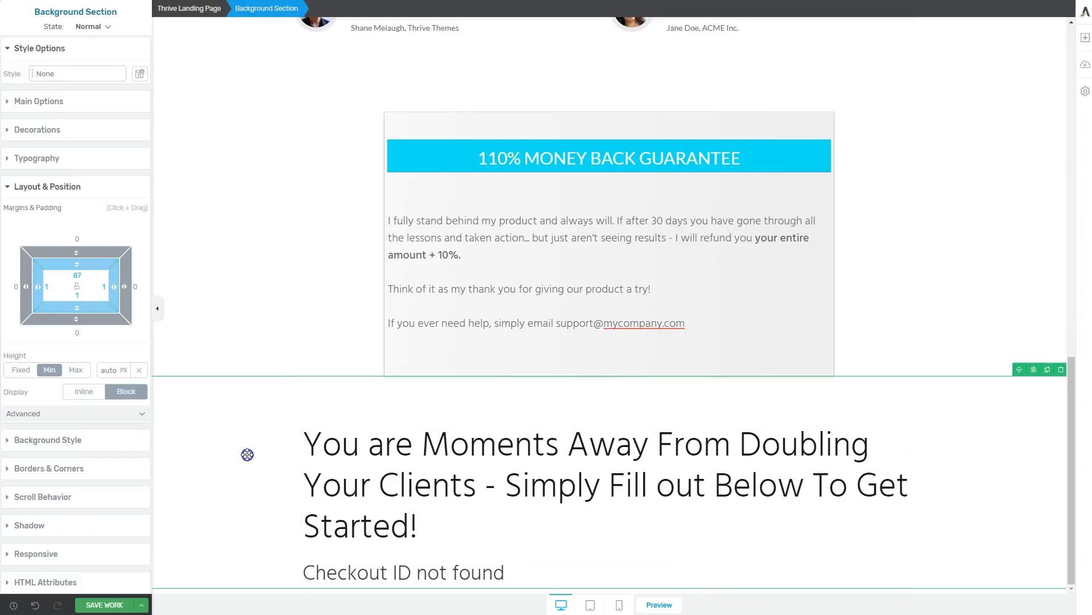
Apply the saved light grey colour as the background of the checkout section.
left_click(51, 444)
left_click(71, 237)
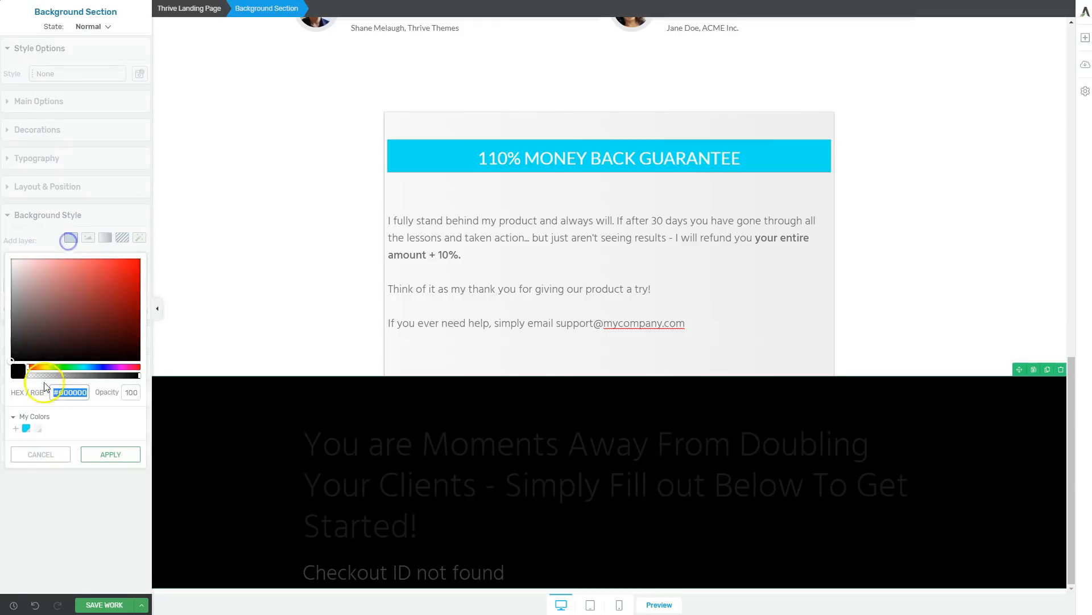
left_click(36, 432)
left_click(110, 454)
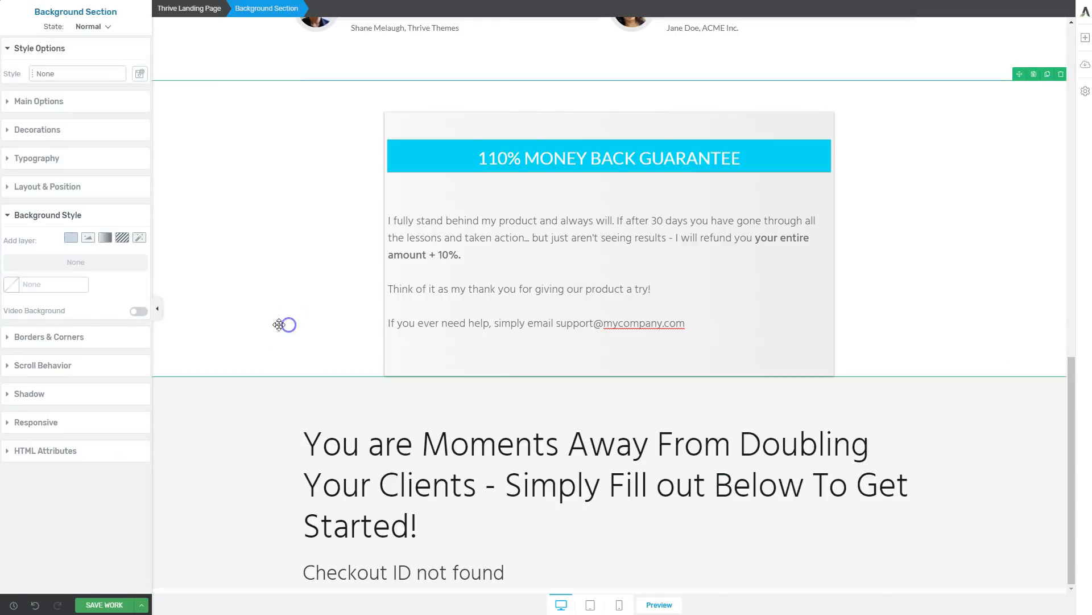
Set the bottom padding of the guarantee background section to 111 px.
left_click(47, 186)
left_click_drag(74, 300, 87, 182)
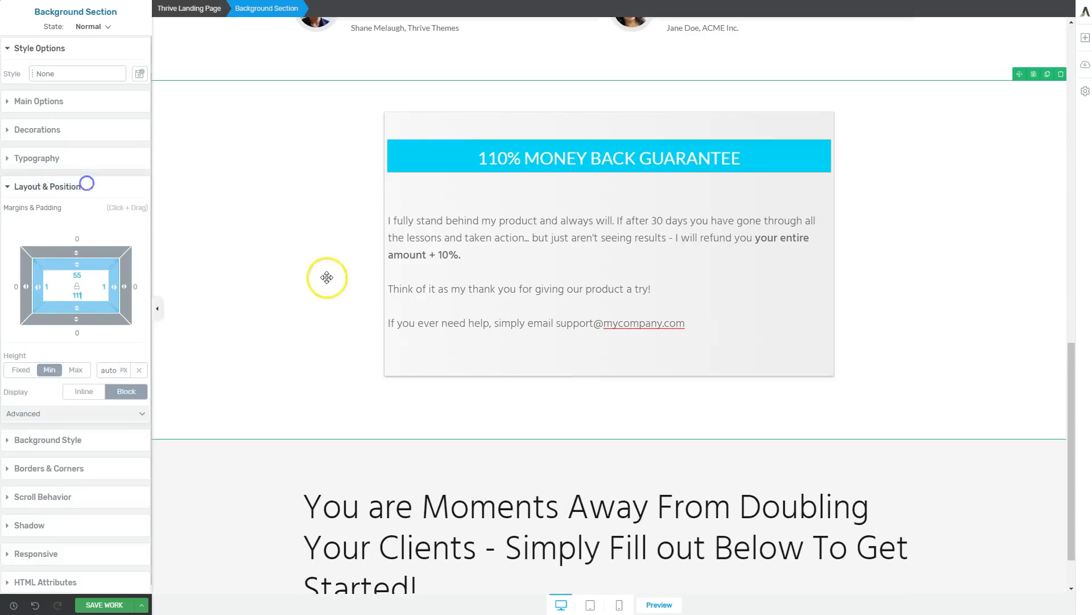
scroll(328, 277, "up", 5)
scroll(285, 490, "down", 5)
Centre the heading above the checkout content and transform its text so every word starts with a capital letter.
left_click(268, 429)
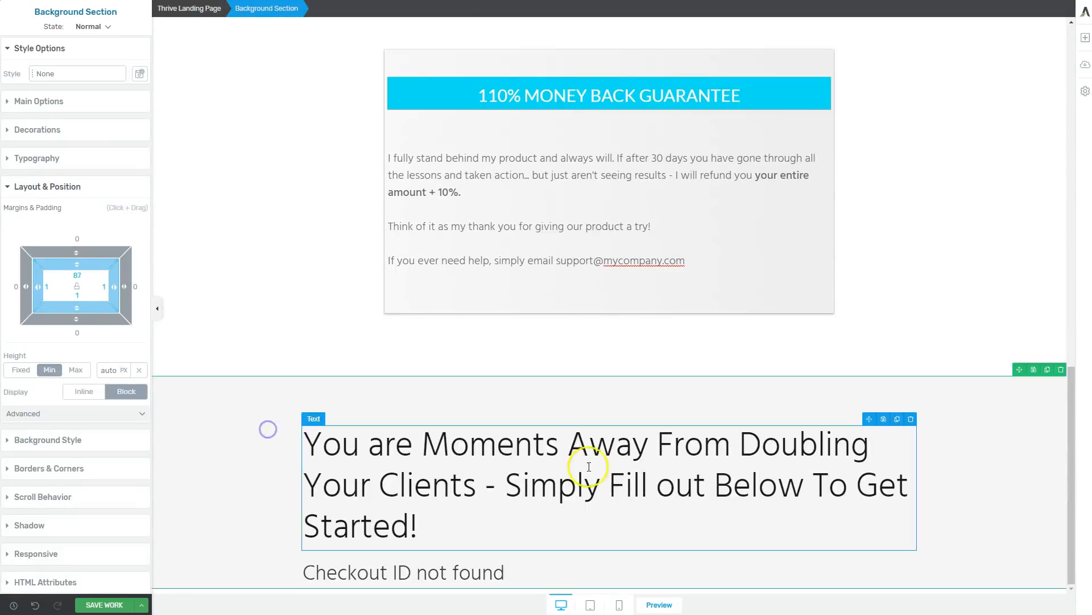
left_click(589, 466)
left_click(588, 26)
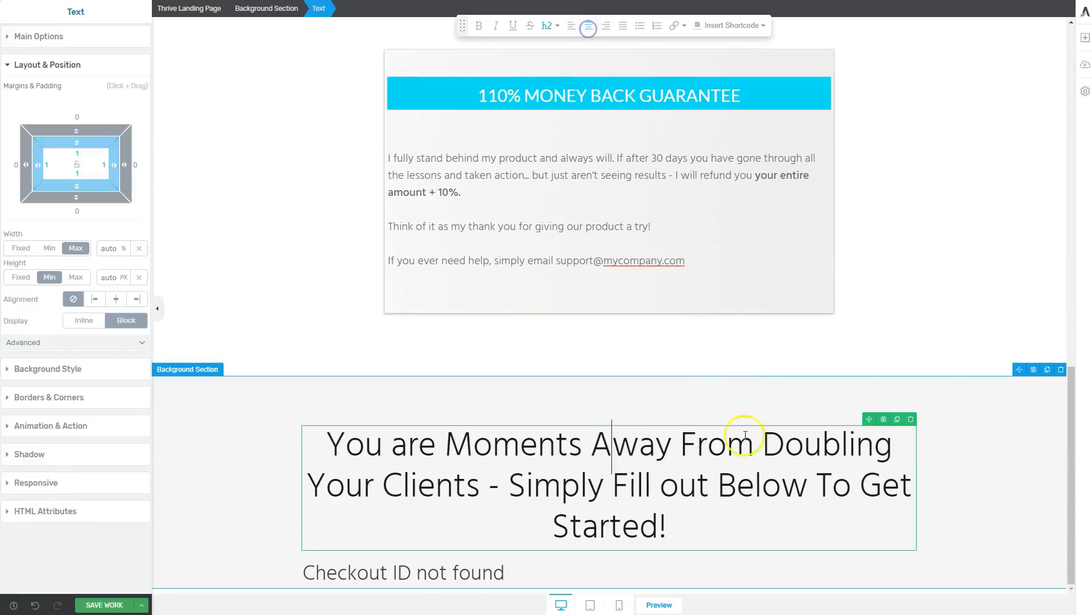
left_click(783, 488)
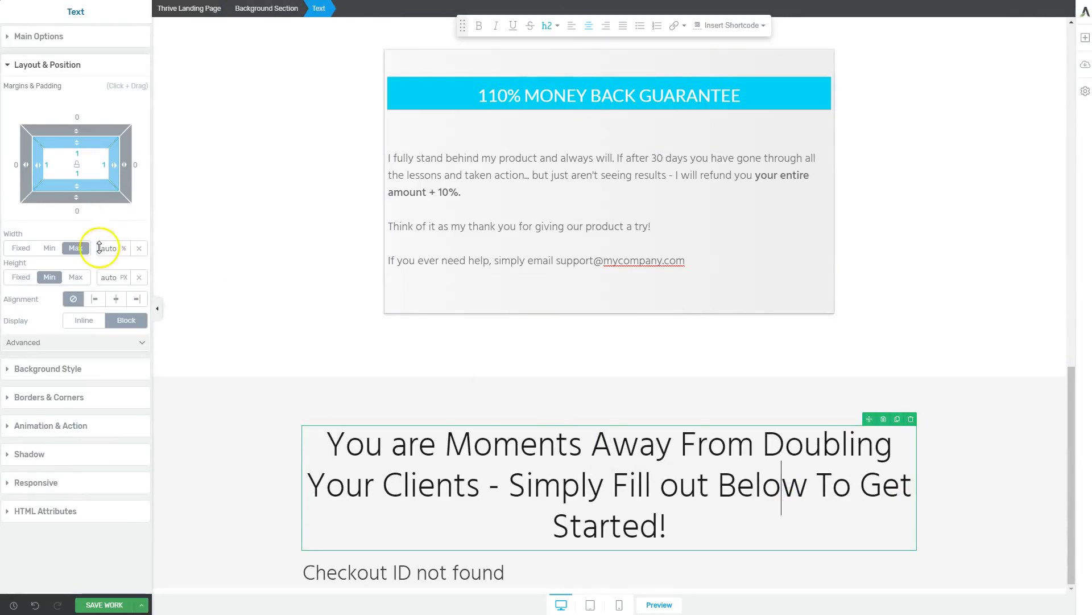
left_click(57, 40)
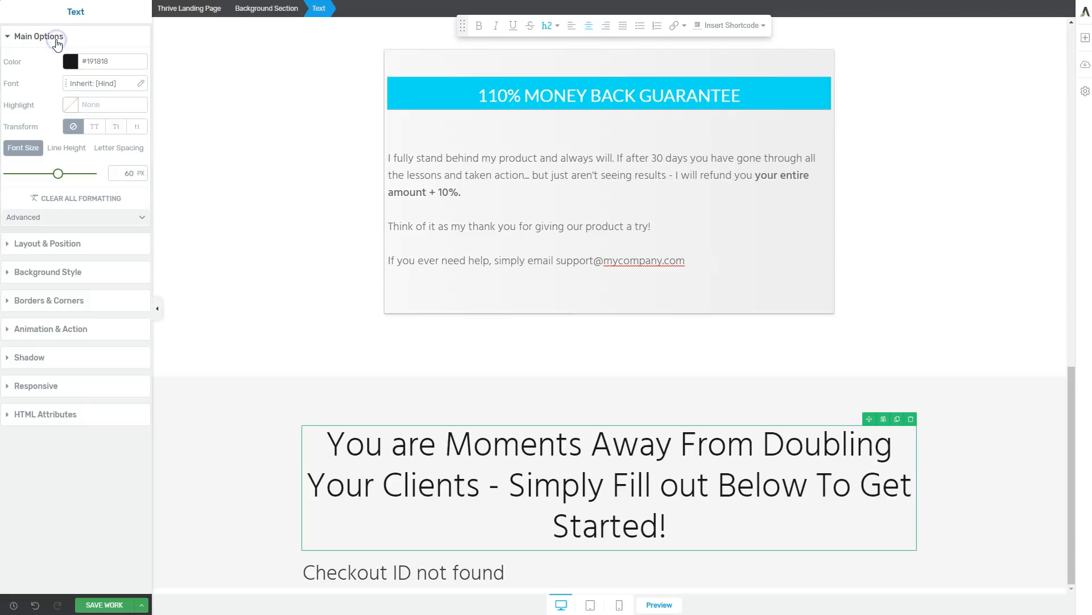
left_click(95, 130)
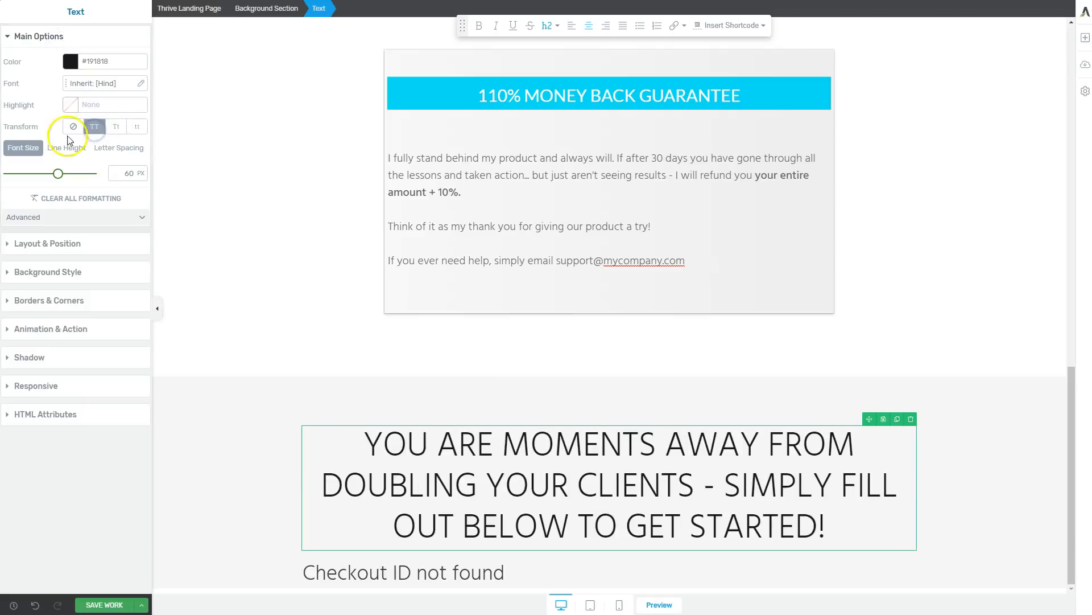
left_click(114, 128)
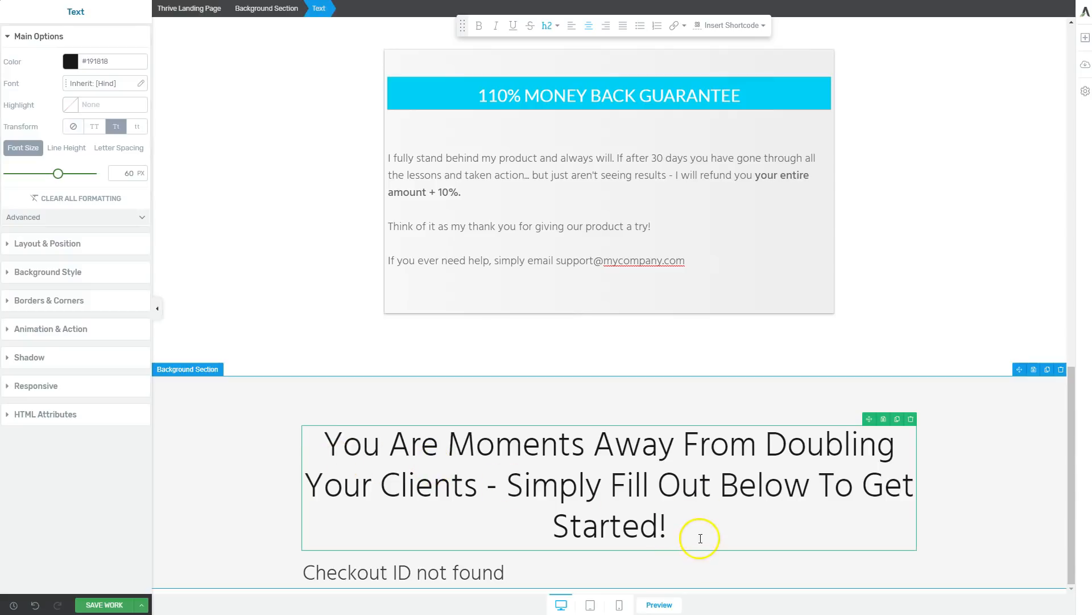
Check the checkout content and its background section, and save the page design.
left_click(545, 582)
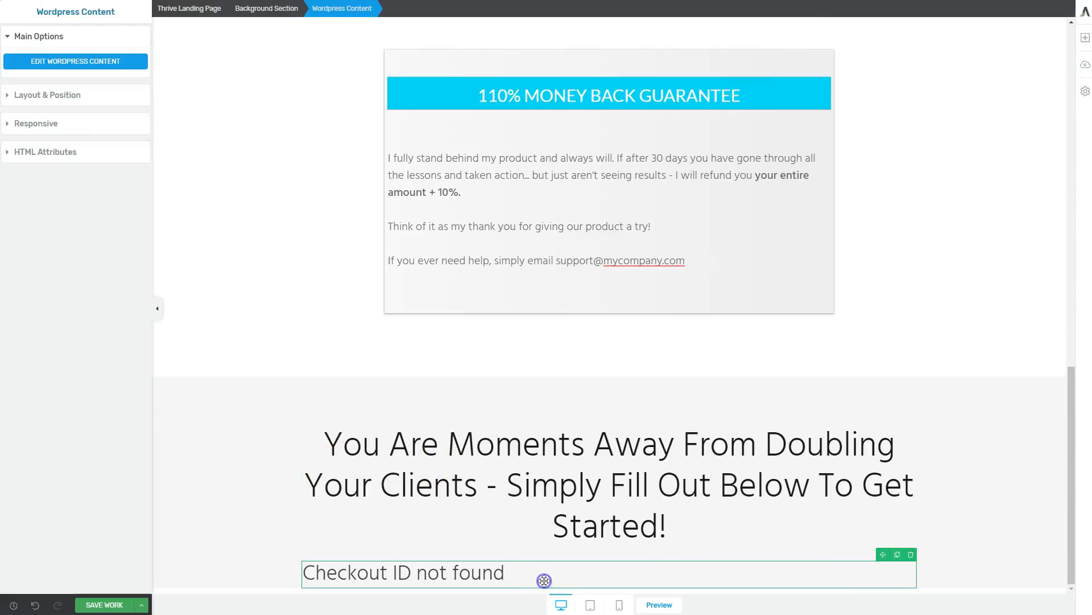
left_click(999, 439)
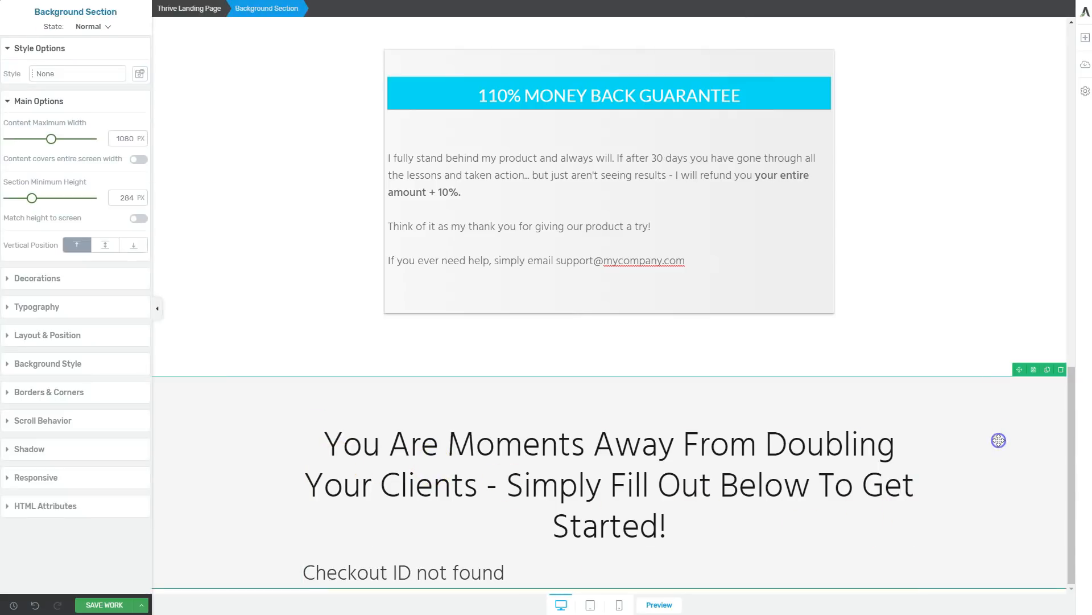
left_click(120, 606)
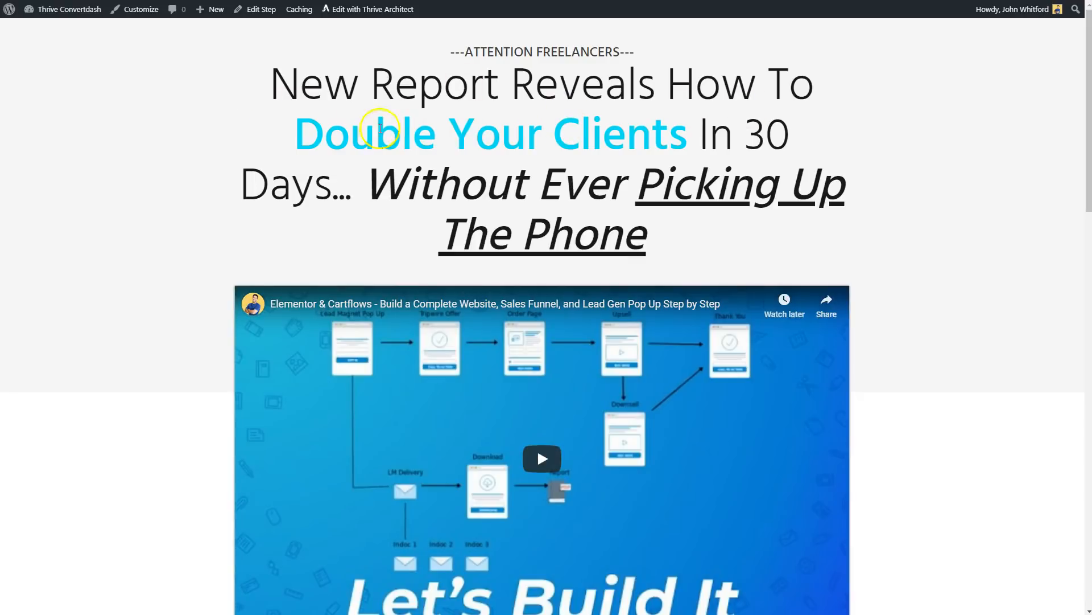
Review the published checkout page from the headline video through the testimonials and money-back guarantee to the checkout form's banner text.
scroll(907, 159, "down", 4)
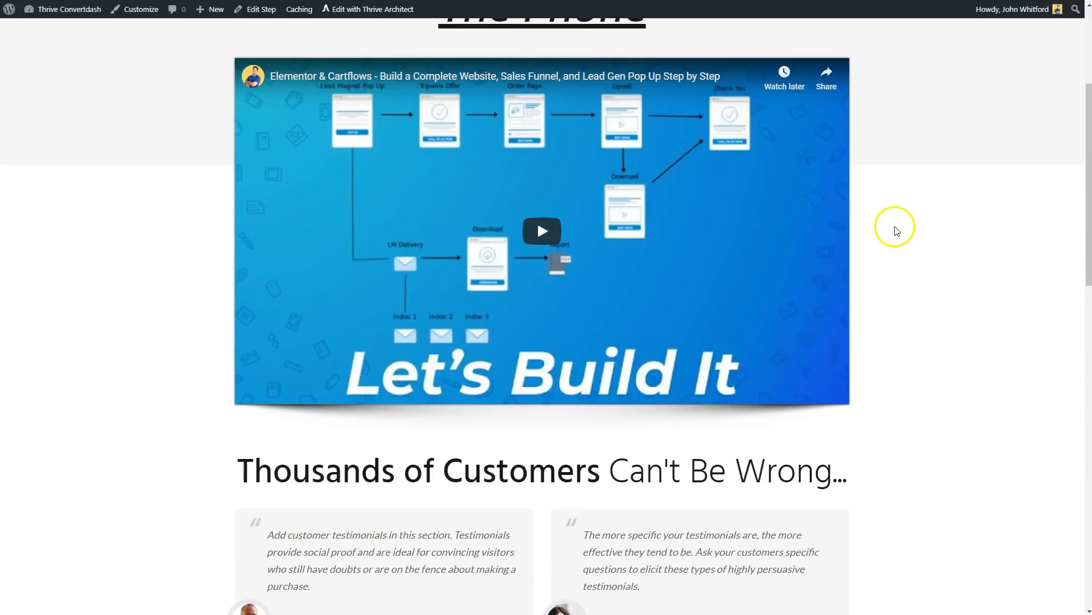
scroll(897, 230, "down", 2)
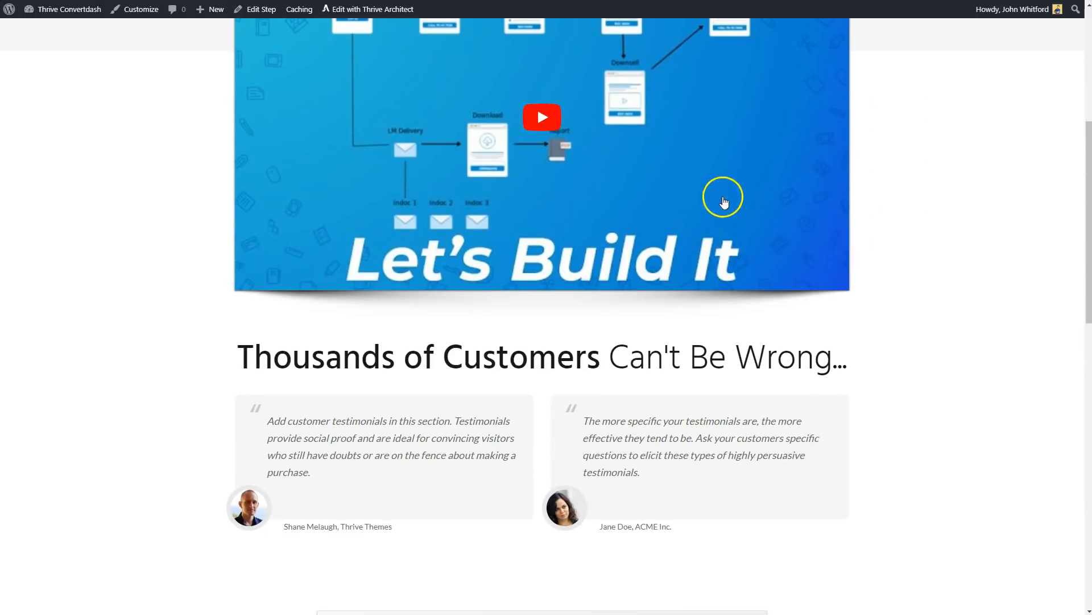
left_click_drag(183, 364, 752, 355)
left_click(929, 362)
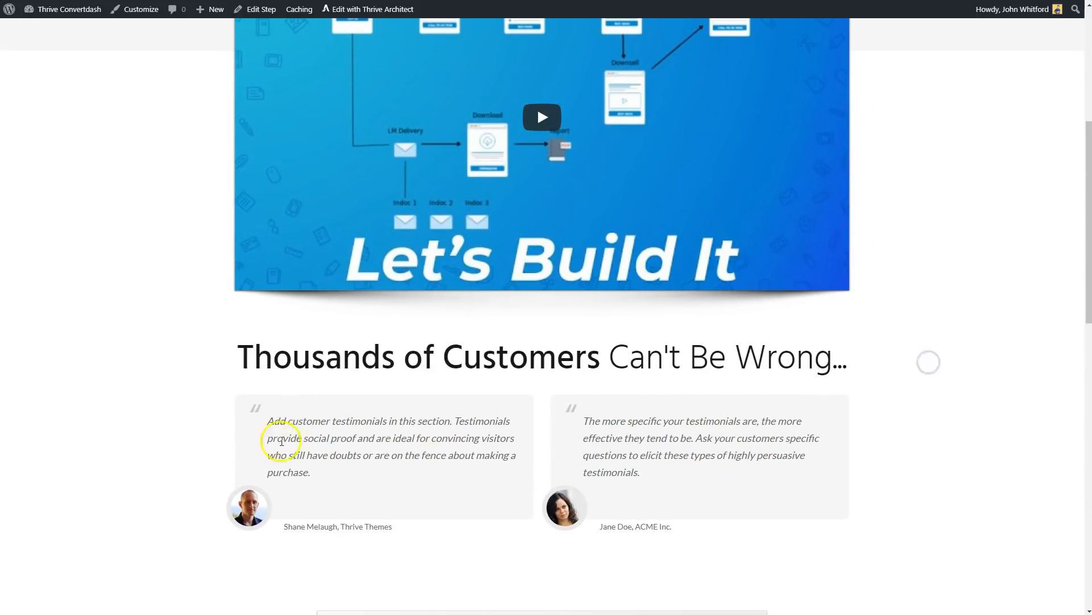
scroll(282, 441, "down", 6)
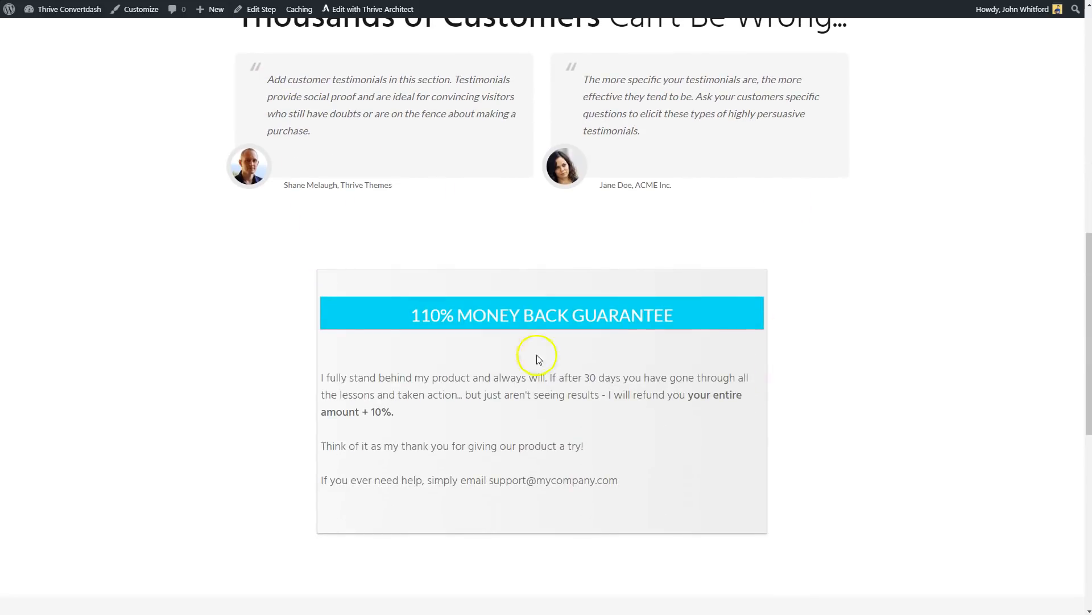
left_click_drag(431, 315, 707, 314)
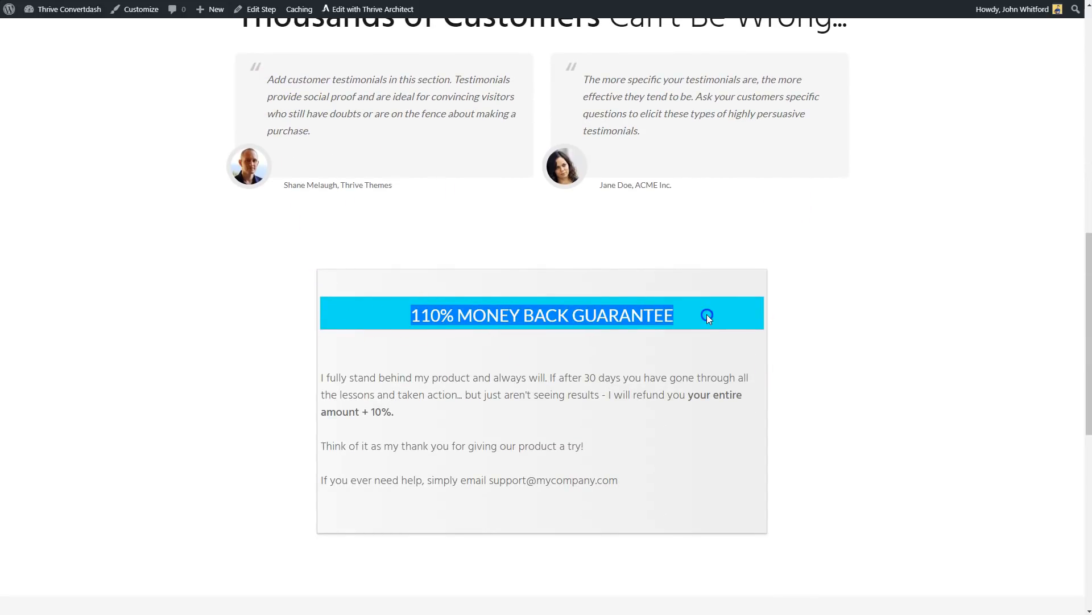
left_click(694, 346)
scroll(715, 389, "down", 9)
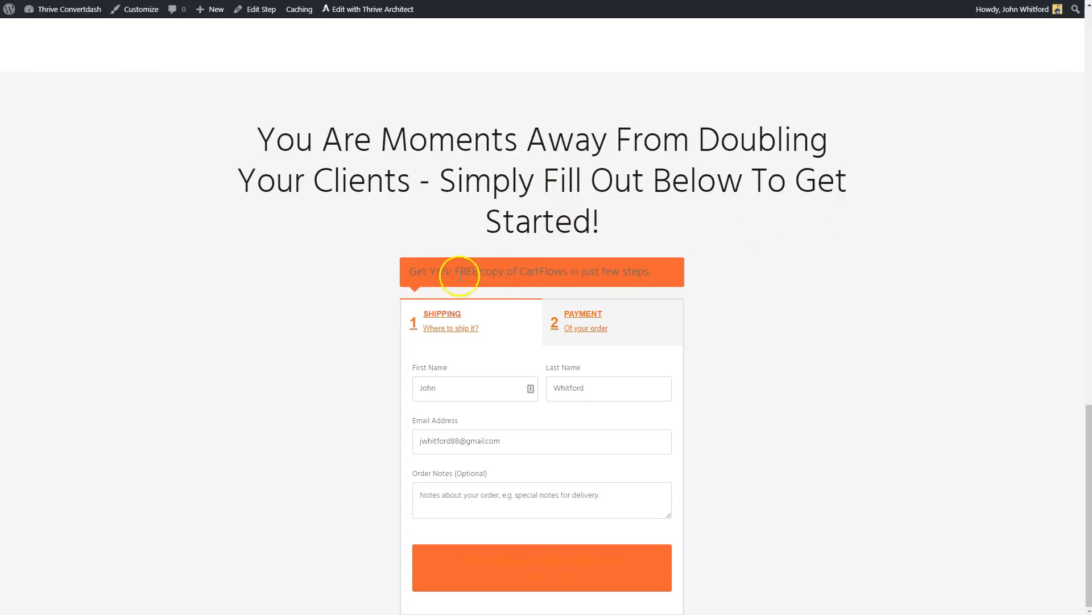
left_click_drag(407, 269, 459, 290)
left_click(641, 272)
left_click(817, 339)
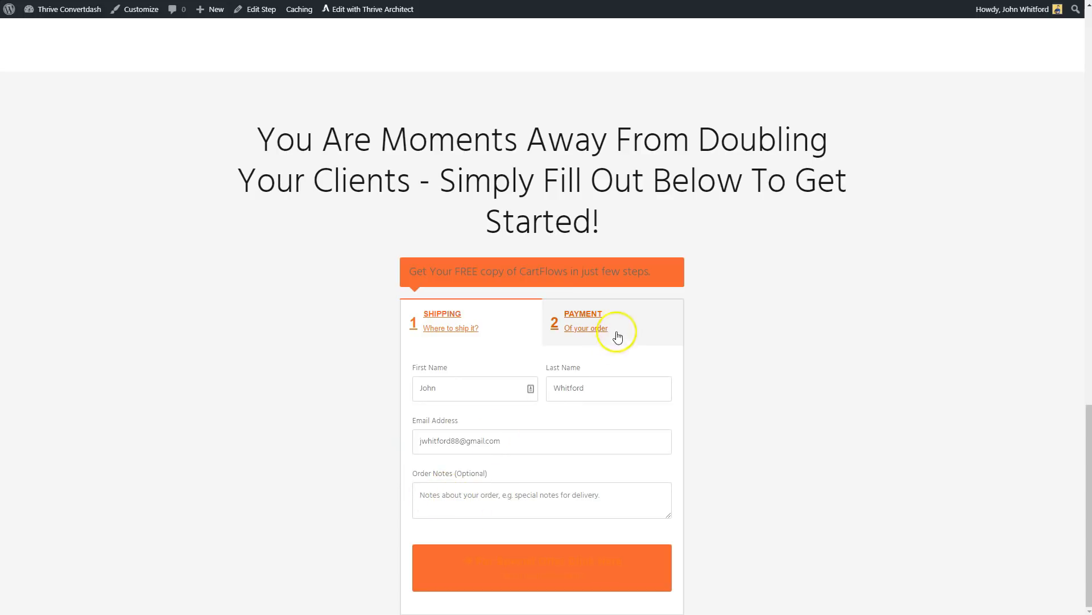
Test the two-step checkout form with the order notes "asdfasdf", check the payment step, and return to the shipping step.
type("asfsdf")
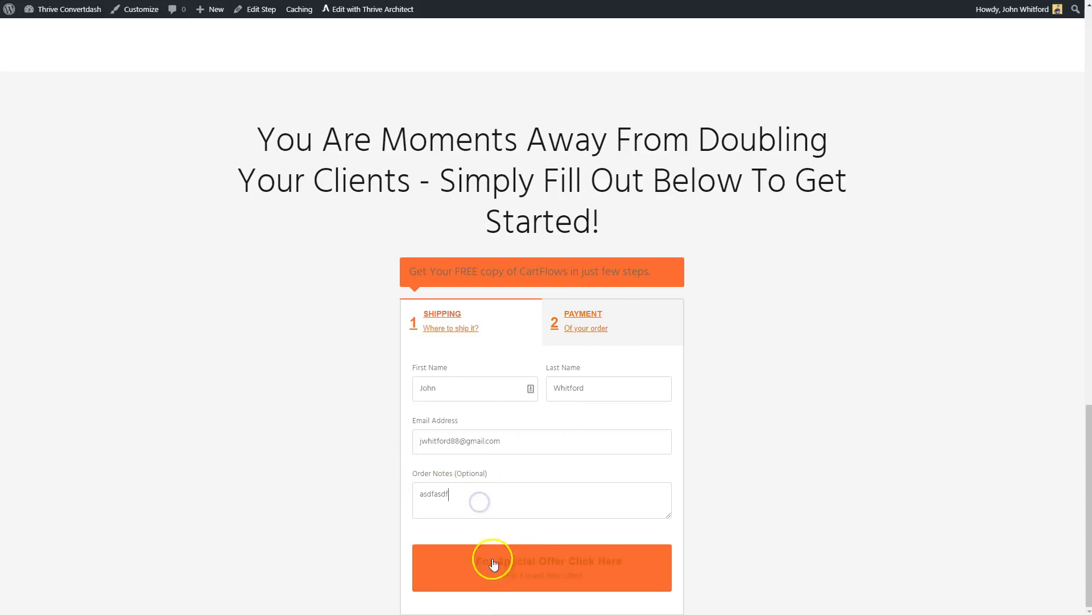
left_click(489, 559)
scroll(570, 451, "down", 5)
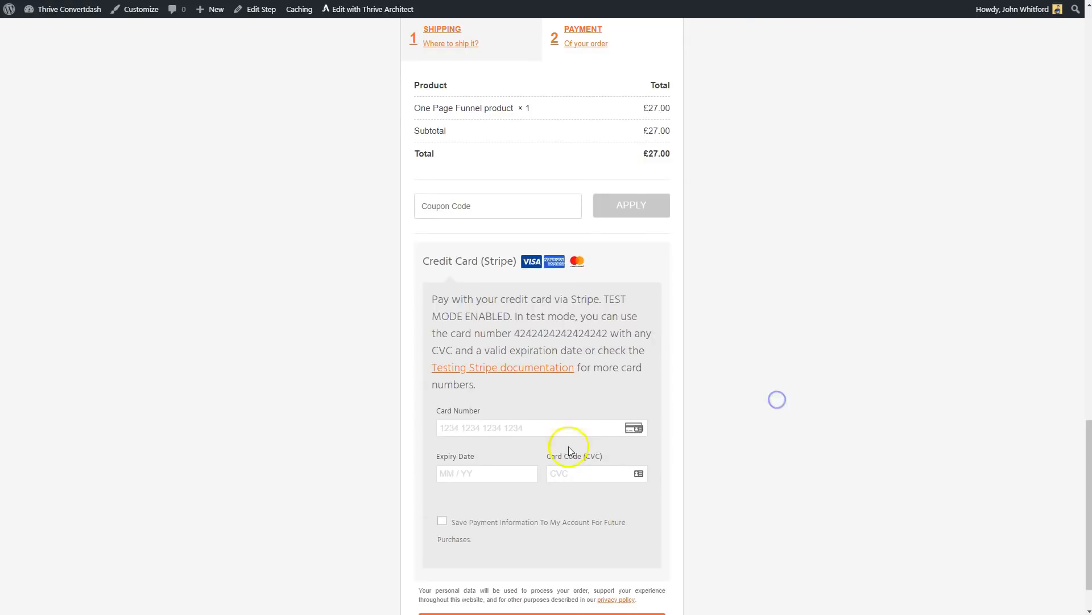
scroll(588, 335, "up", 3)
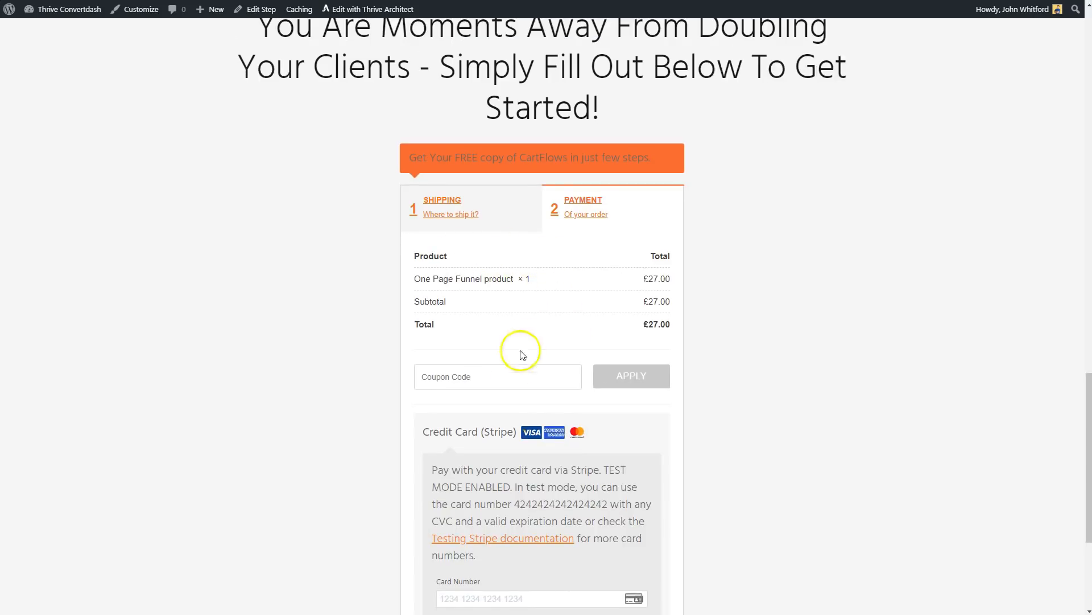
scroll(520, 352, "down", 3)
scroll(588, 429, "down", 1)
scroll(637, 418, "up", 7)
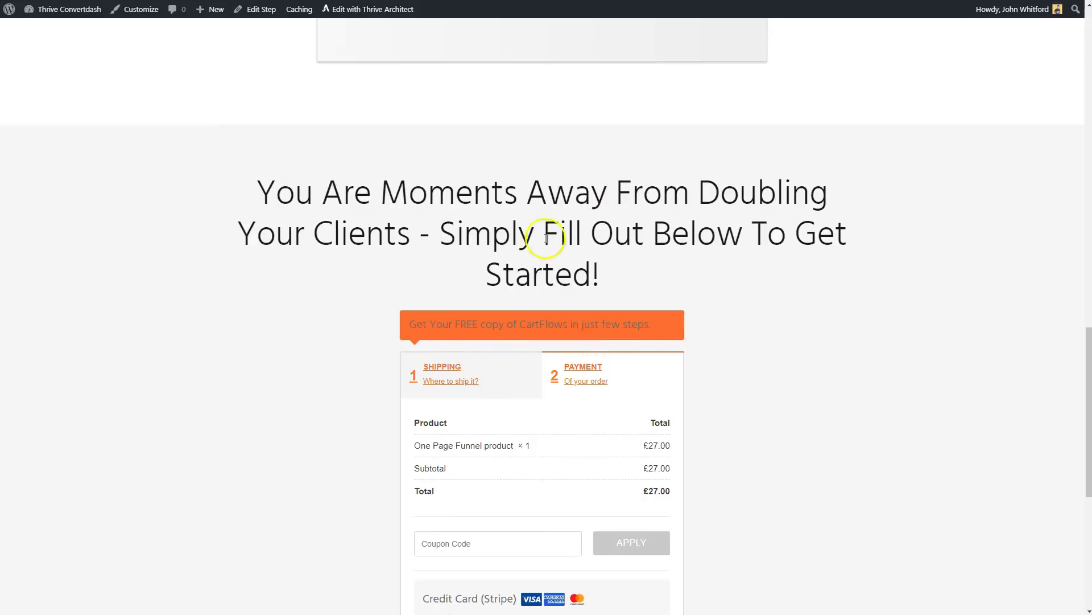
left_click(447, 378)
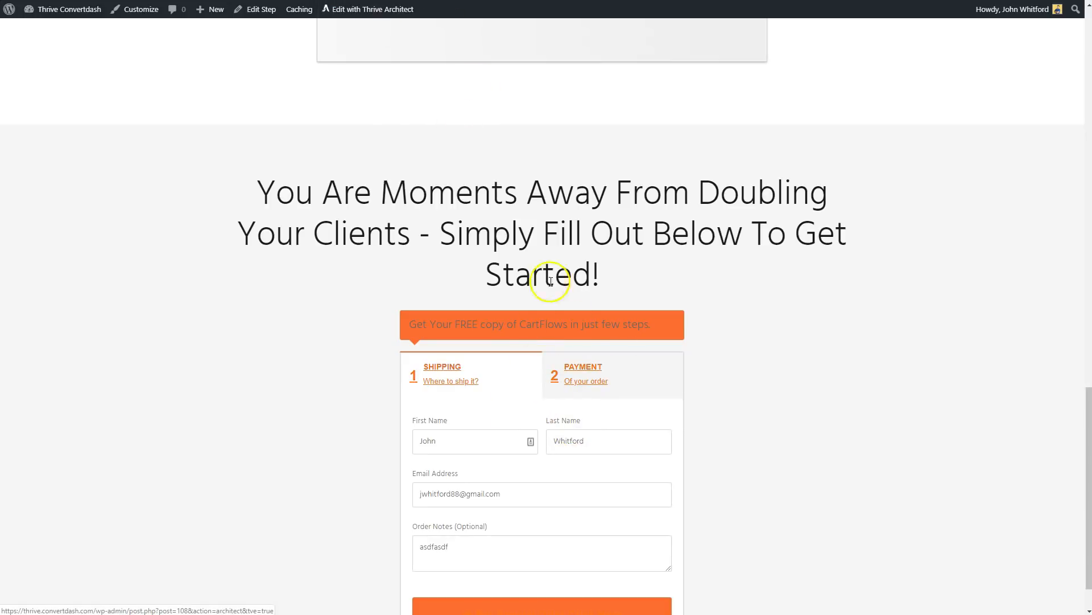
Compare the guarantee box with the checkout section's heading and form on the published page.
scroll(698, 336, "up", 5)
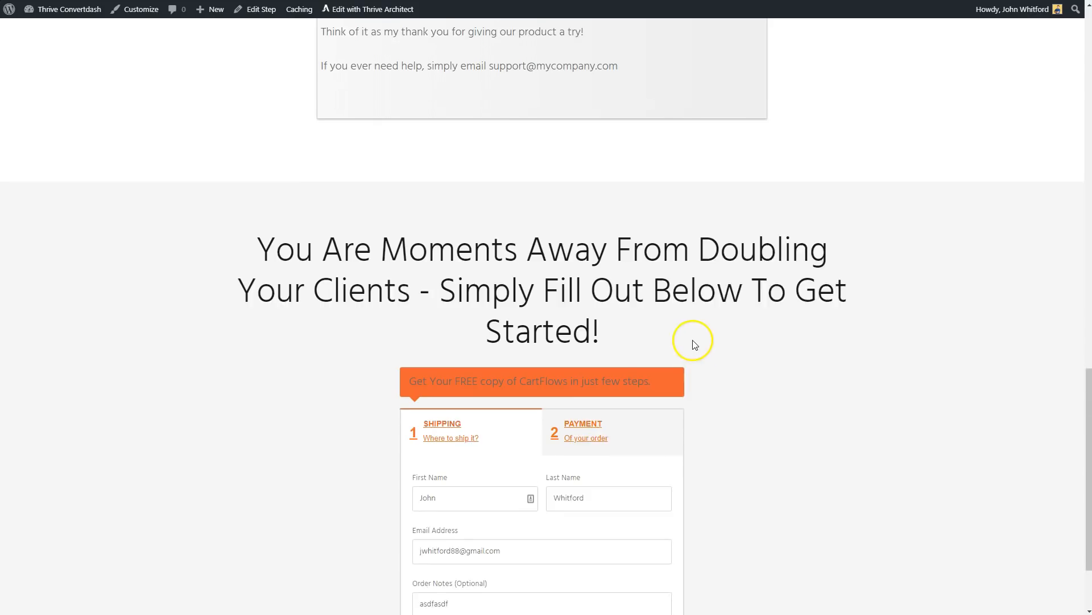
scroll(691, 341, "down", 4)
scroll(680, 339, "up", 5)
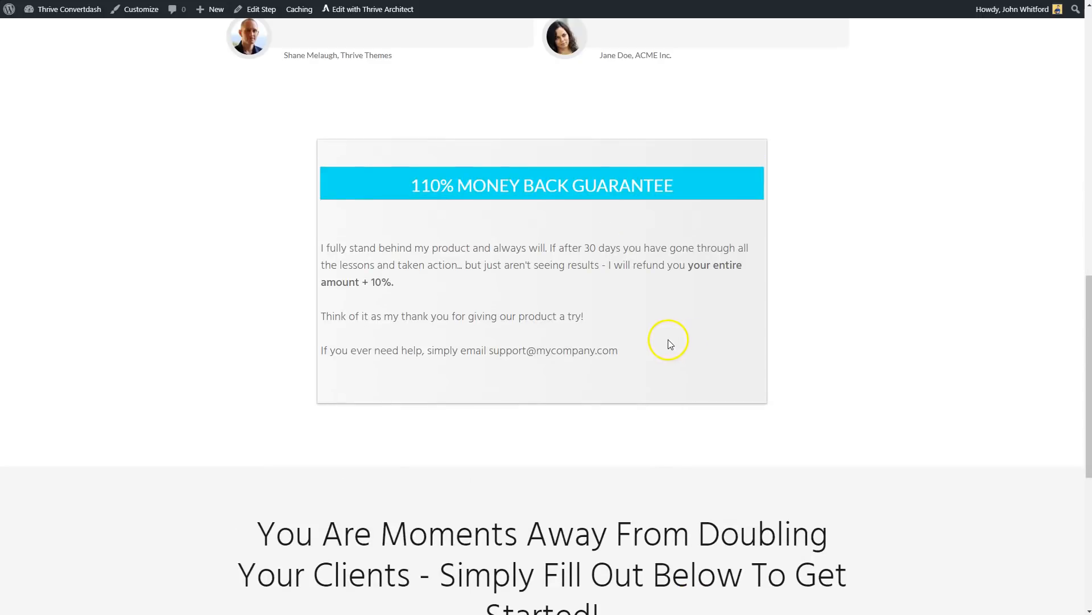
scroll(660, 345, "down", 4)
scroll(648, 353, "down", 2)
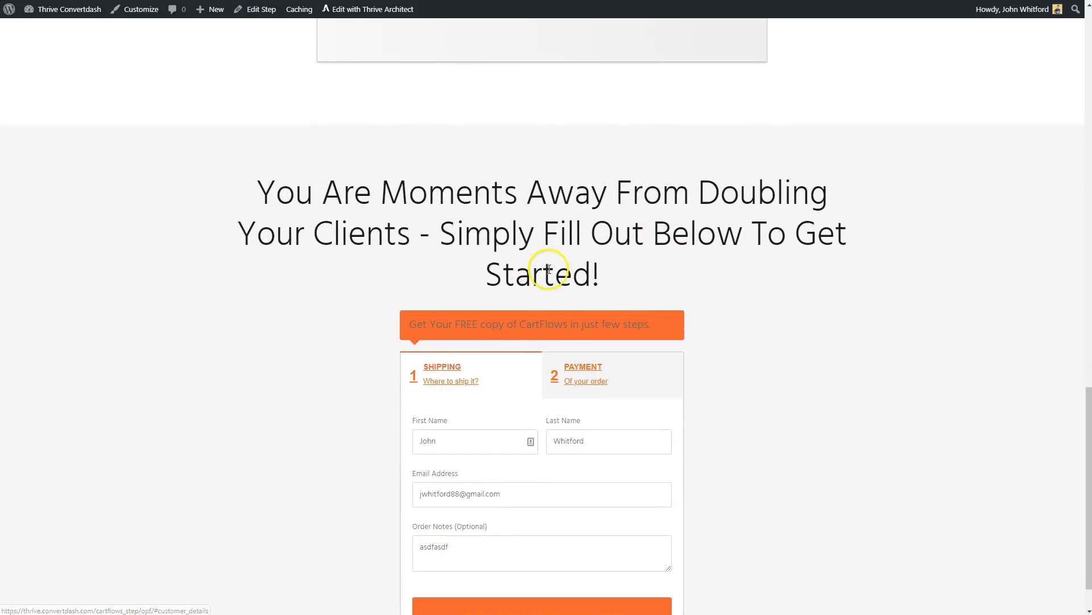
scroll(548, 276, "up", 3)
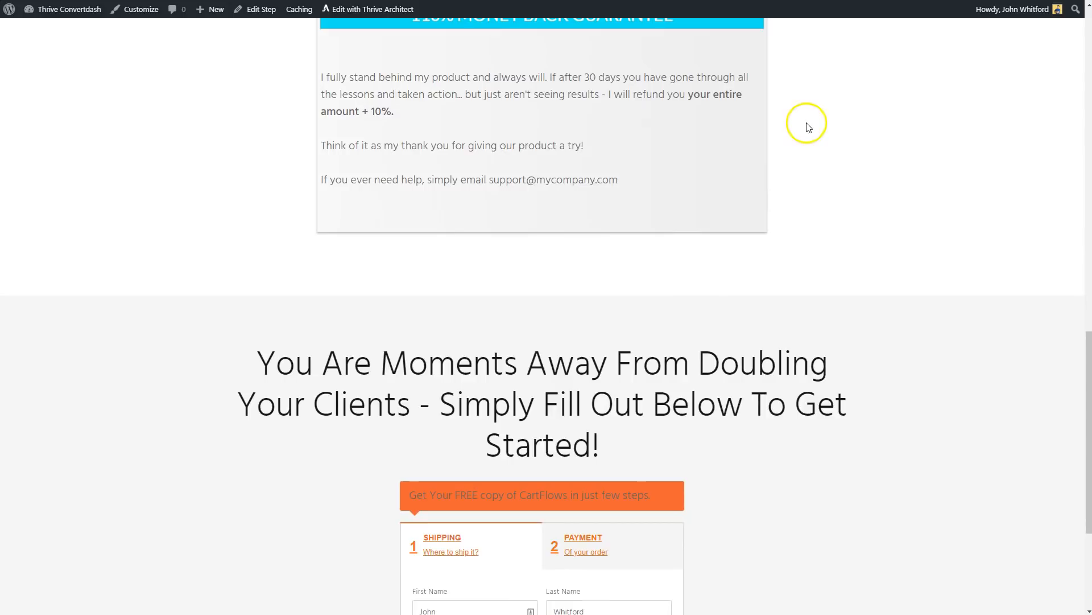
scroll(740, 85, "up", 1)
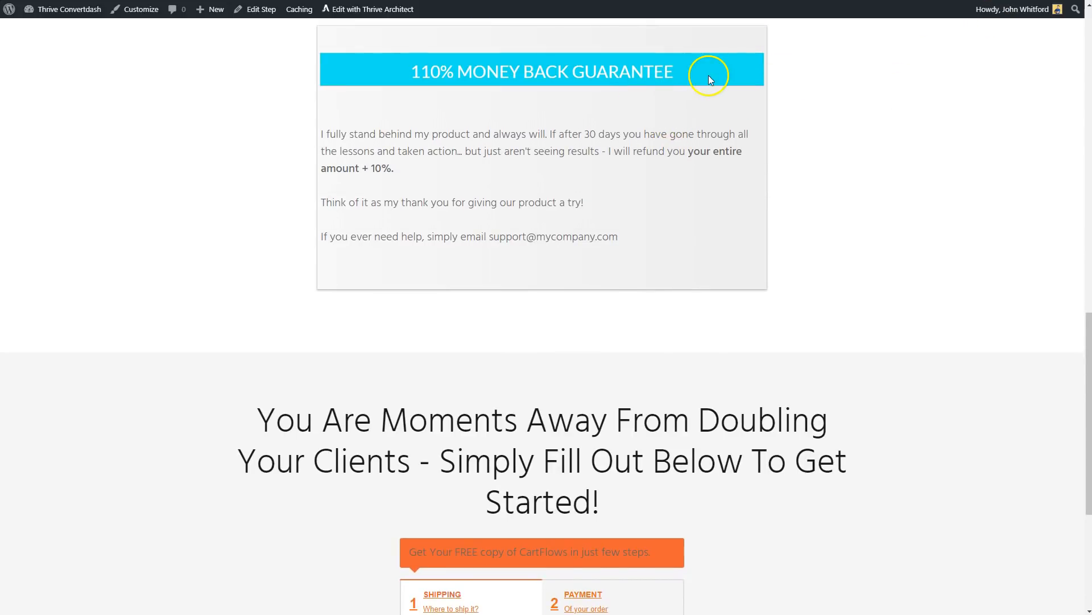
Reopen the page in Thrive Architect and copy the background hex colour of the guarantee box's title bar.
left_click(376, 9)
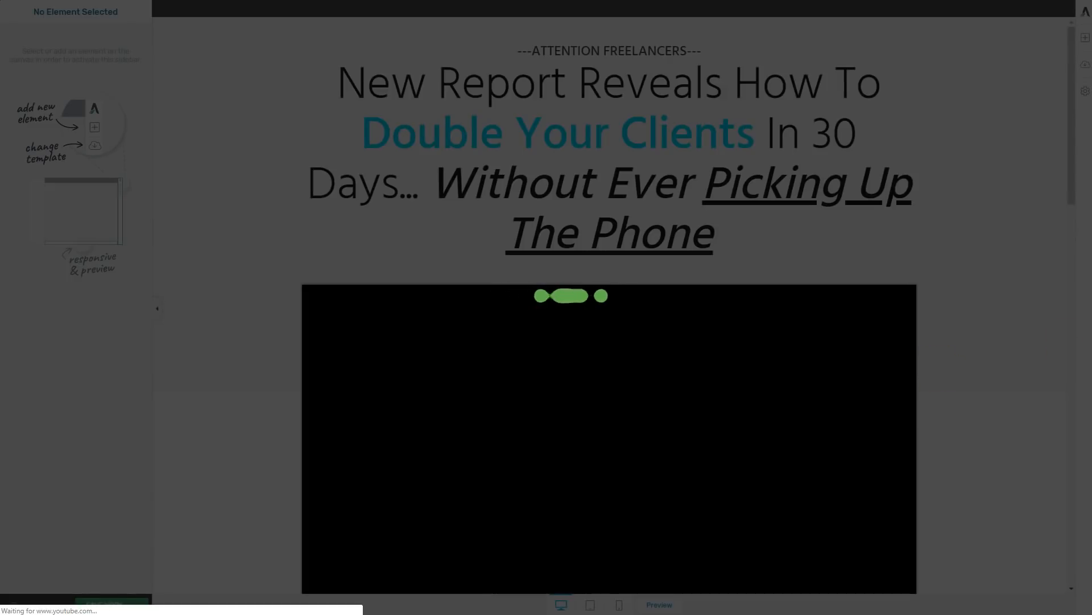
scroll(1015, 332, "down", 10)
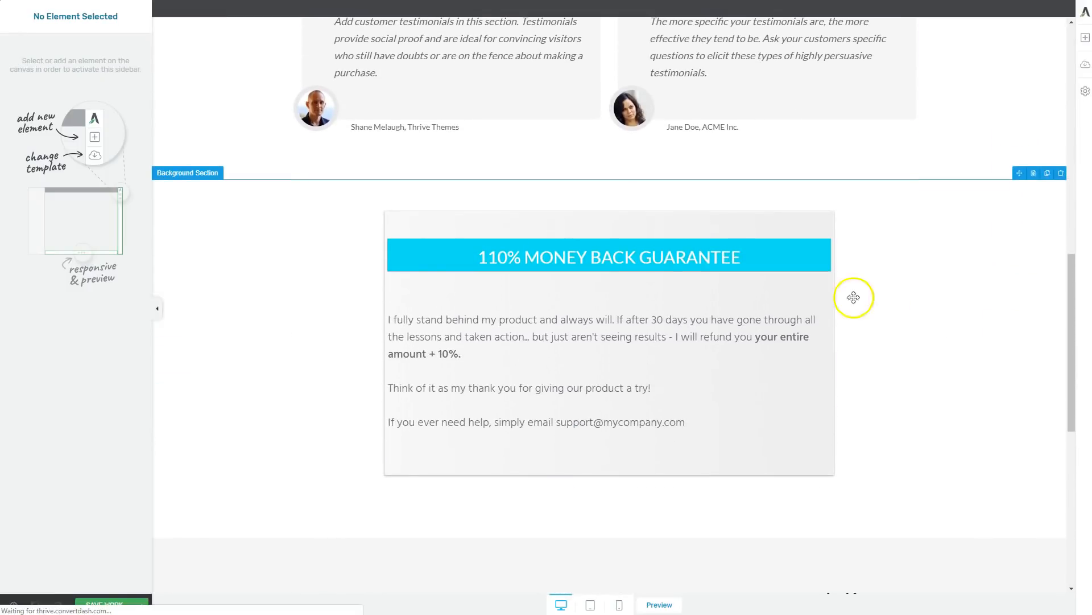
left_click(819, 259)
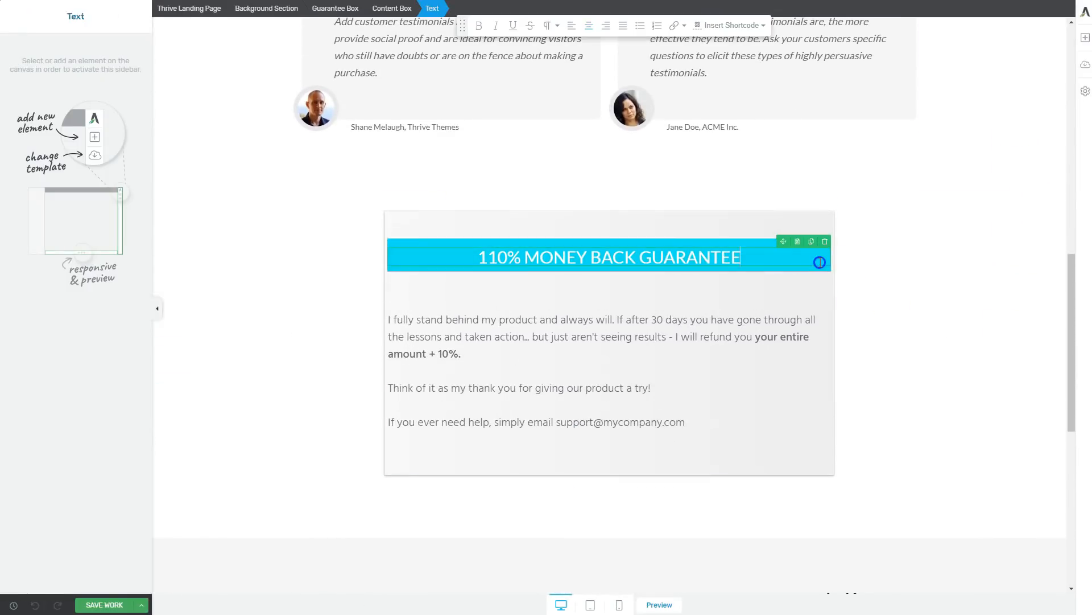
left_click(819, 274)
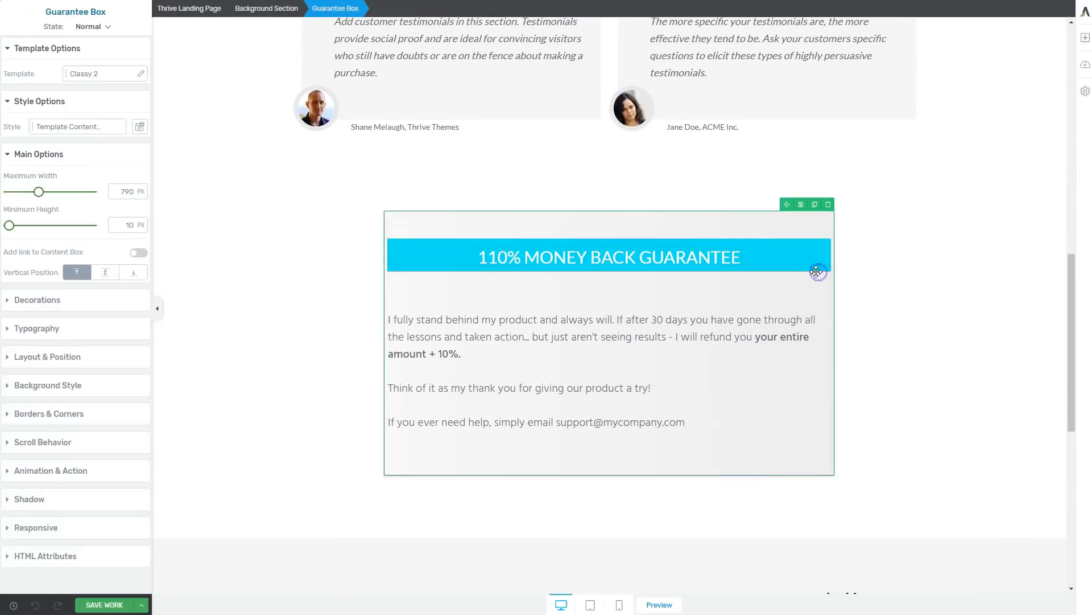
left_click(34, 385)
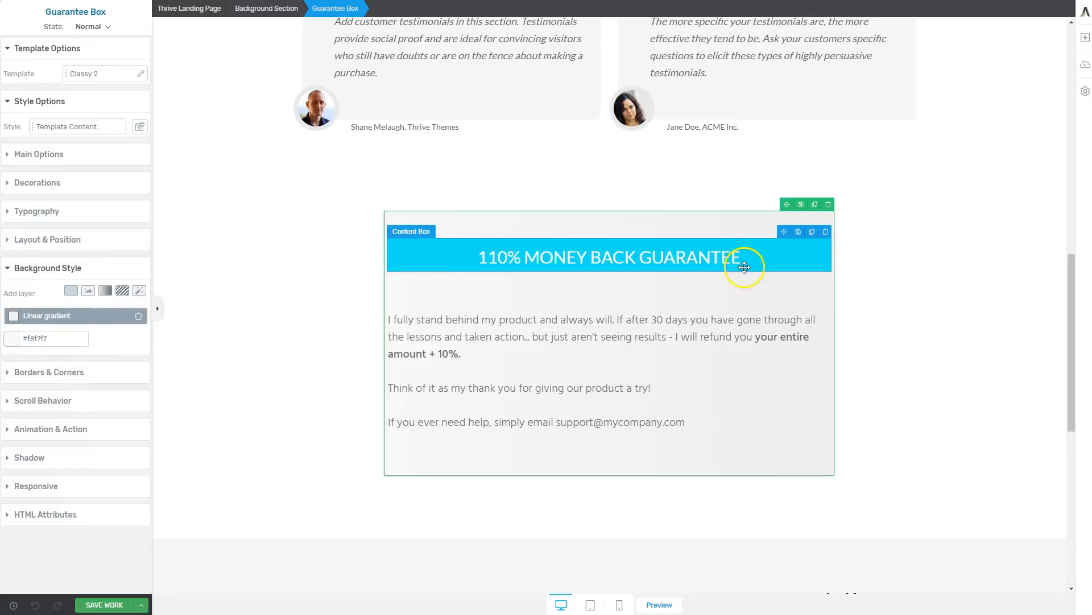
left_click(745, 267)
left_click(16, 285)
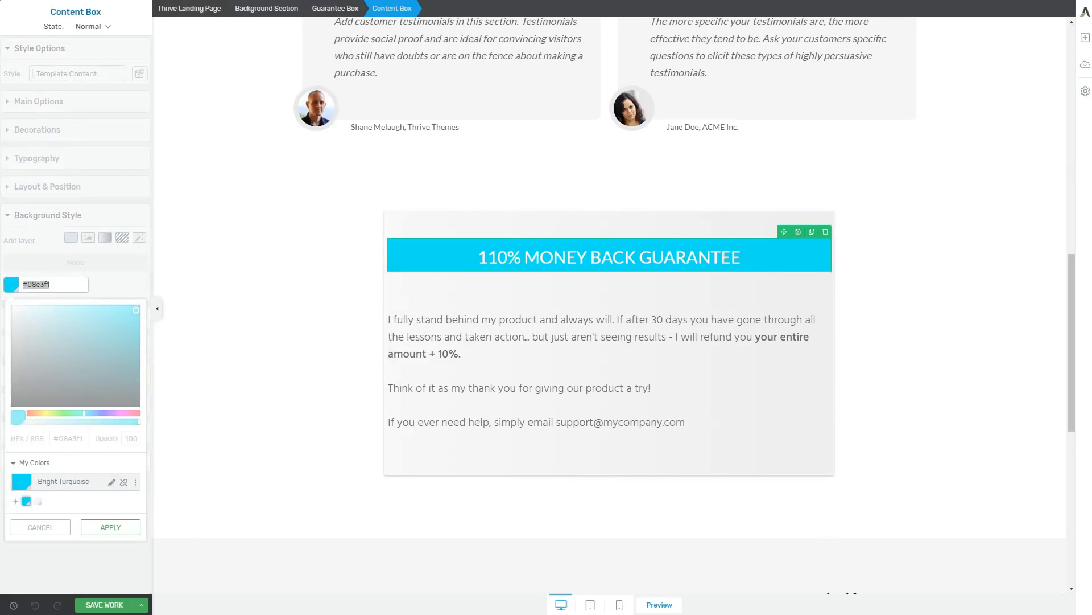
left_click(902, 317)
Move the checkout section's heading beside the checkout form so the two sit in side-by-side columns, heading first.
scroll(903, 317, "down", 8)
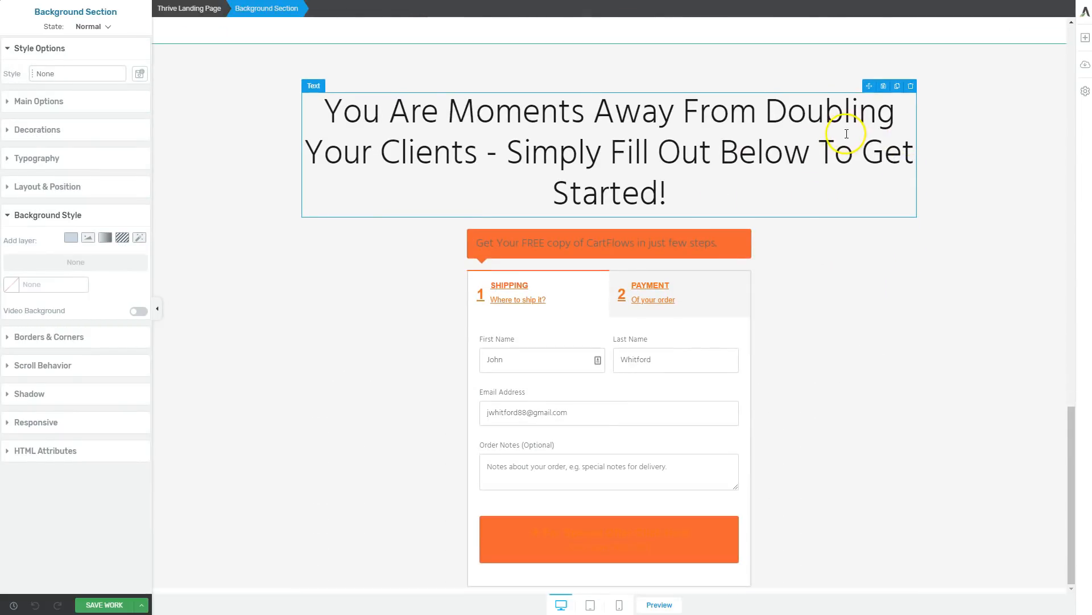
mouse_move(866, 85)
left_mouse_down()
mouse_move(466, 290)
mouse_move(308, 334)
left_mouse_up()
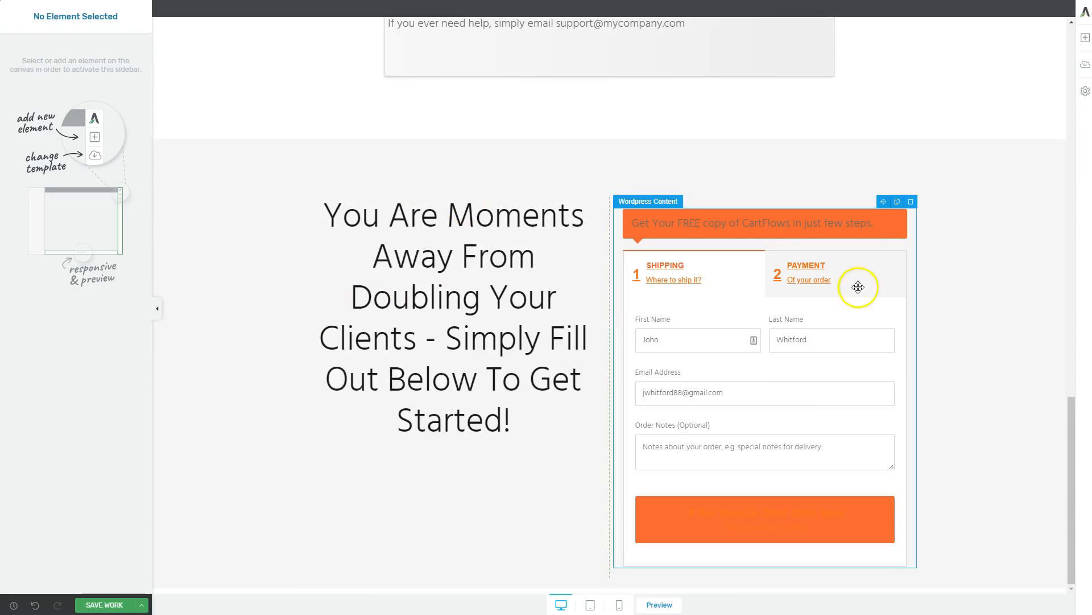
left_click(987, 346)
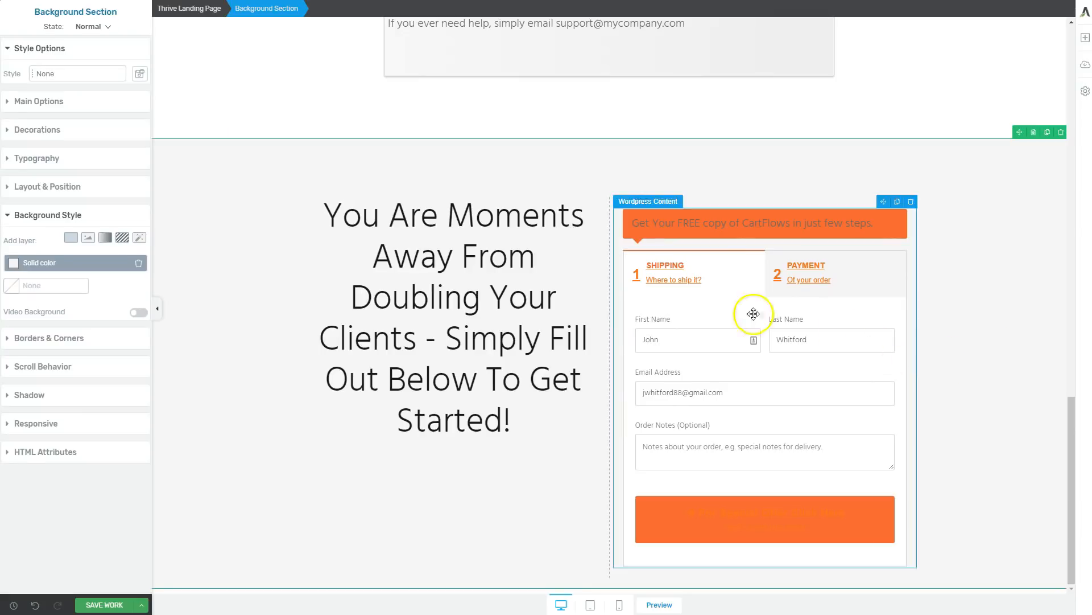
Shorten the checkout heading to "You Are Moments Away From Doubling Your Clients..." and save the page design.
left_click(485, 380)
left_click_drag(477, 379, 377, 383)
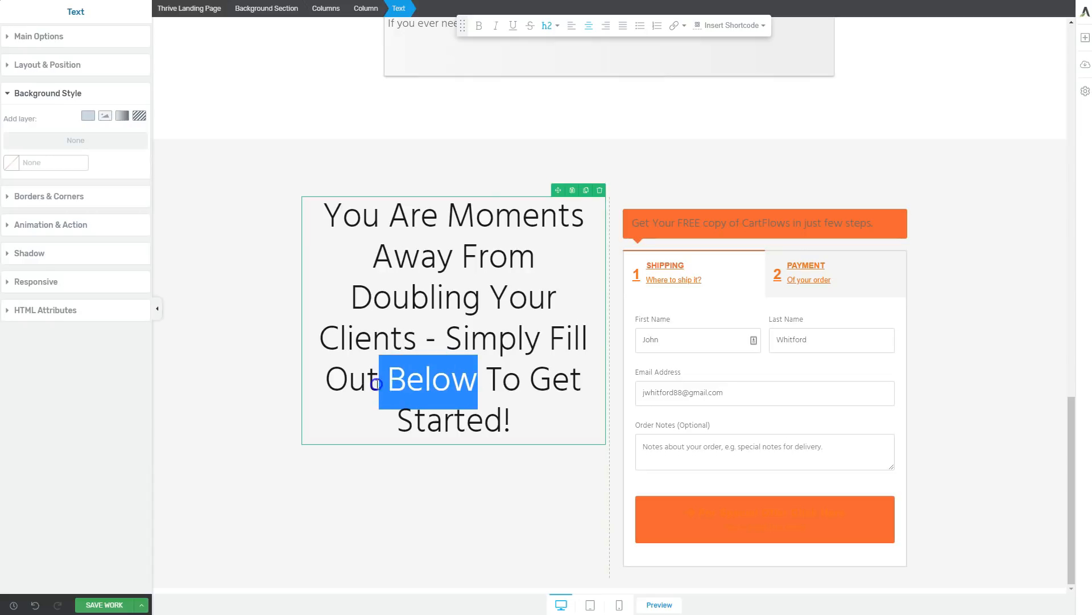
key("BackSpace")
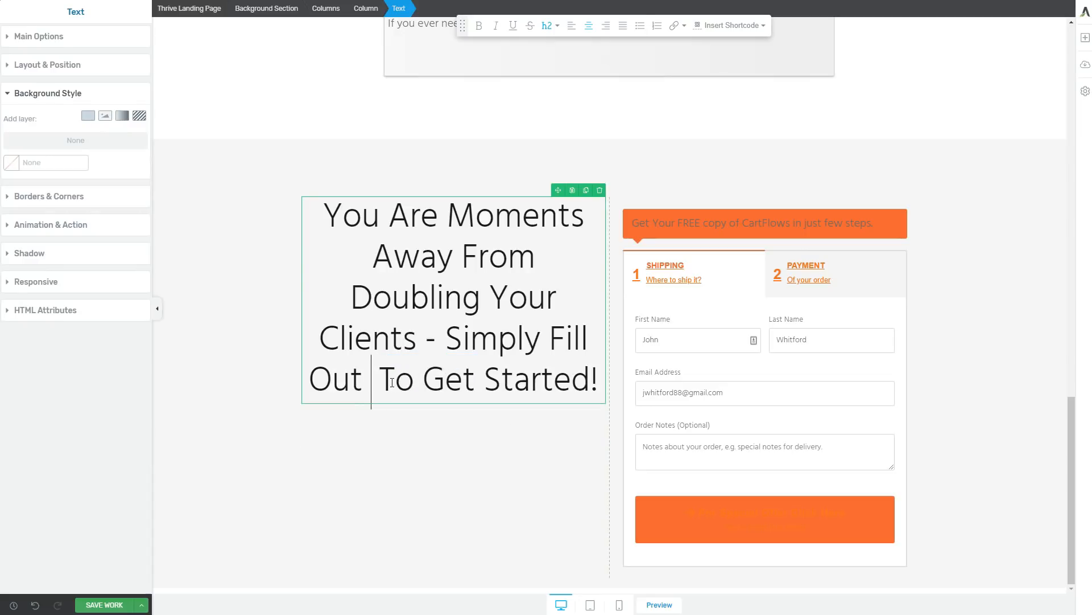
key("BackSpace")
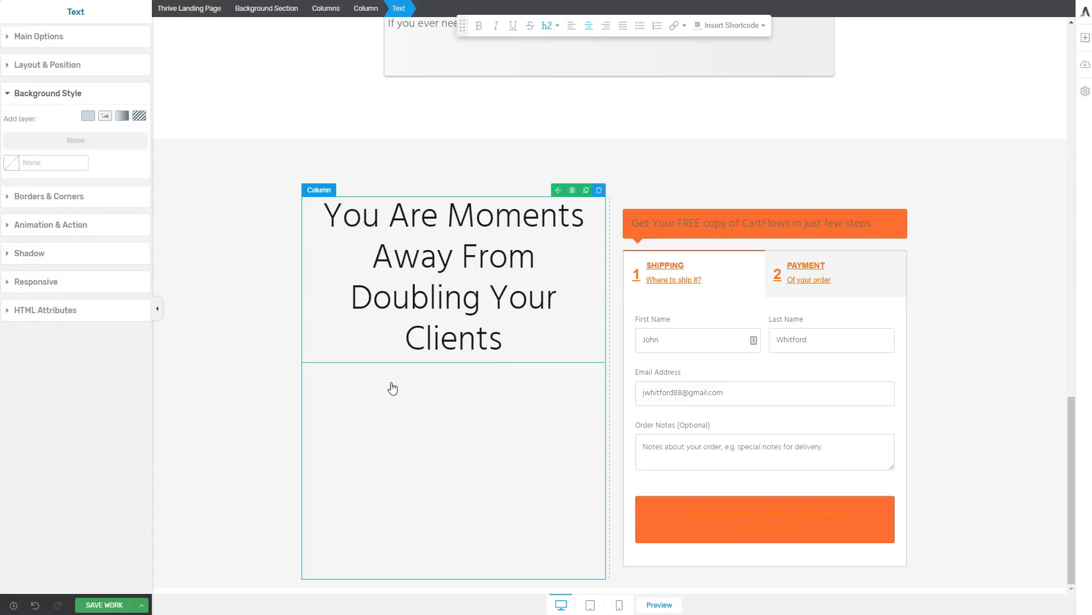
type("...")
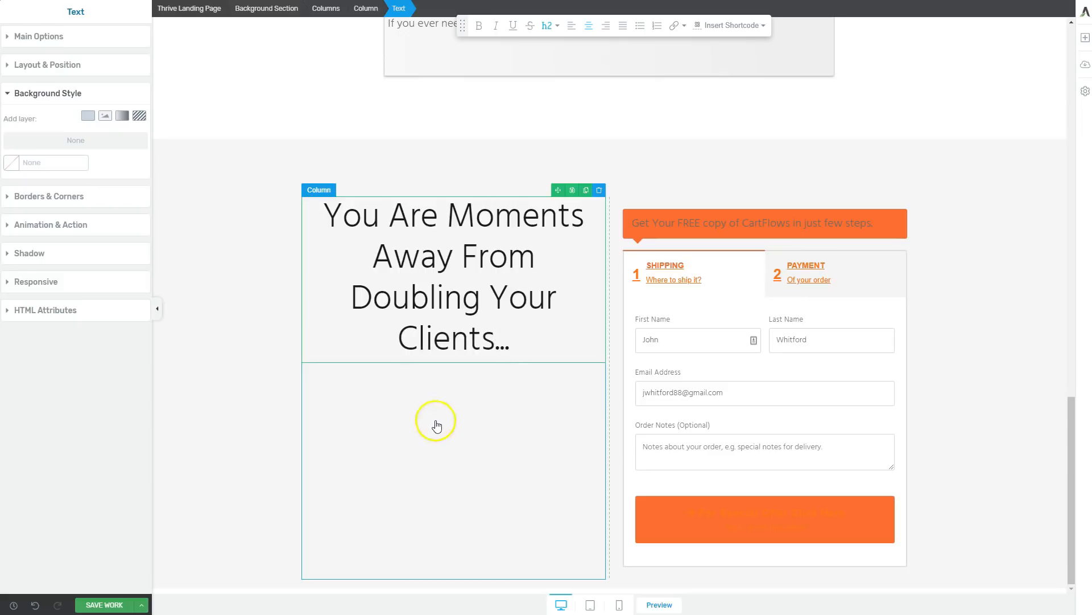
left_click(437, 426)
left_click(979, 298)
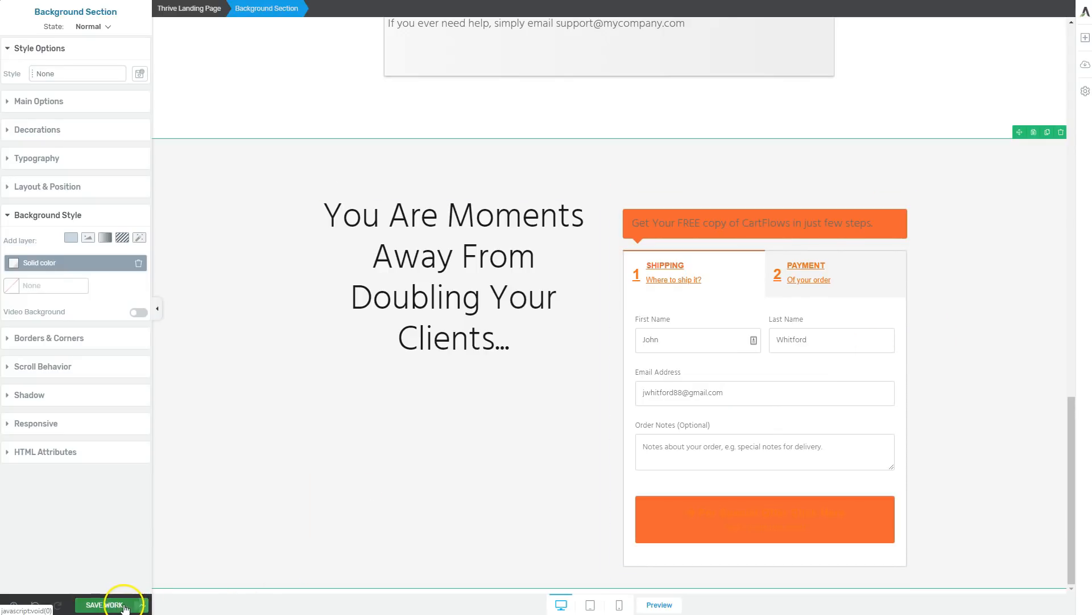
left_click(142, 608)
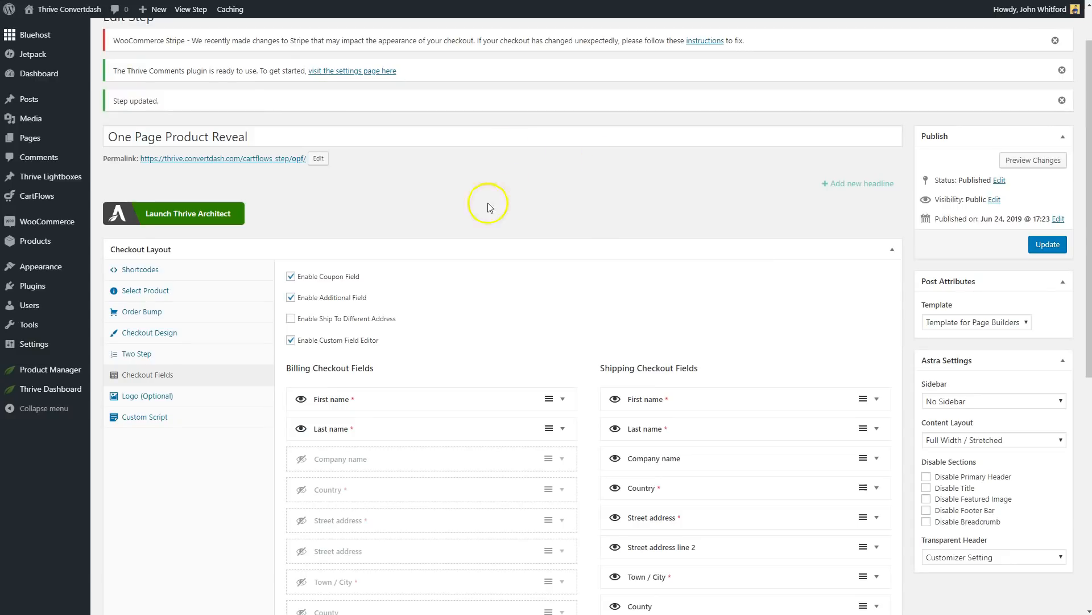
Set the primary colour in the CartFlows checkout design of the One Page Product Reveal step to #08e3f1.
left_click(147, 334)
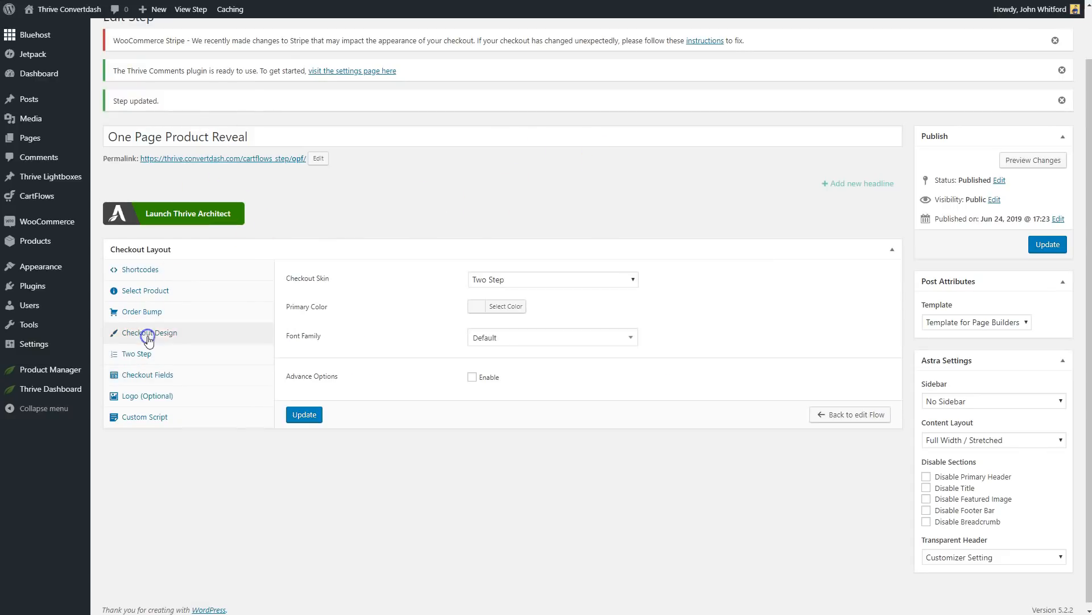
left_click(479, 307)
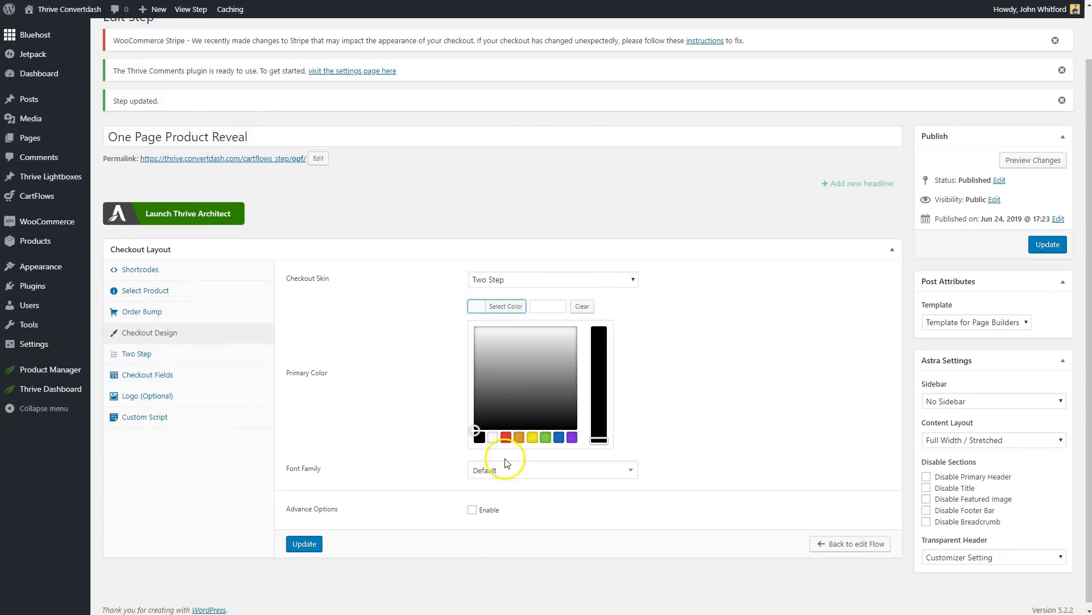
left_click(550, 310)
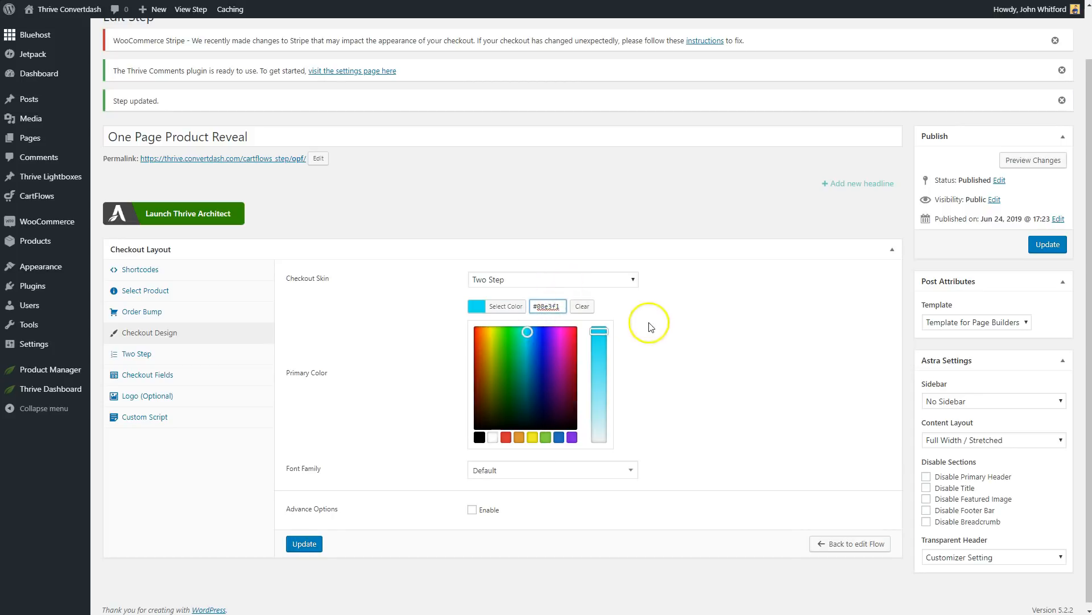
Disable the additional field in the checkout fields of the One Page Product Reveal step and update the step.
left_click(652, 323)
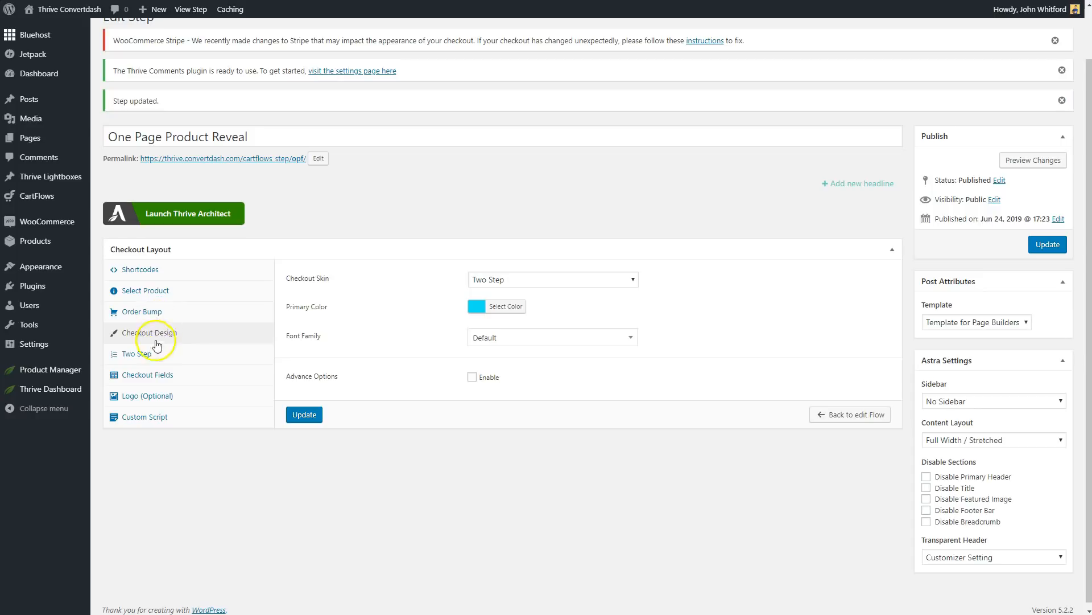
left_click(148, 378)
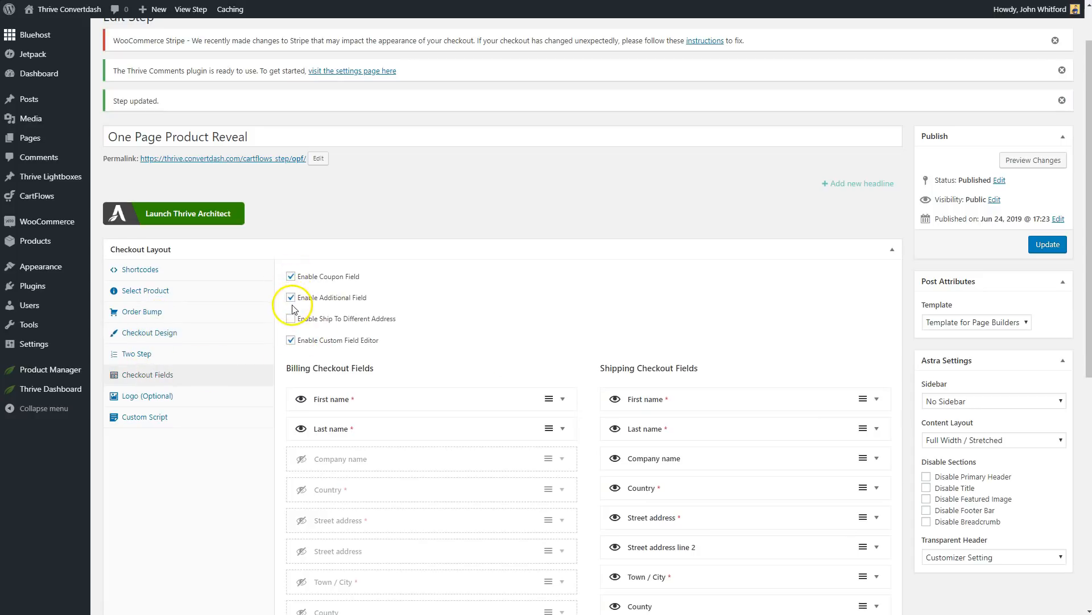
scroll(324, 166, "down", 2)
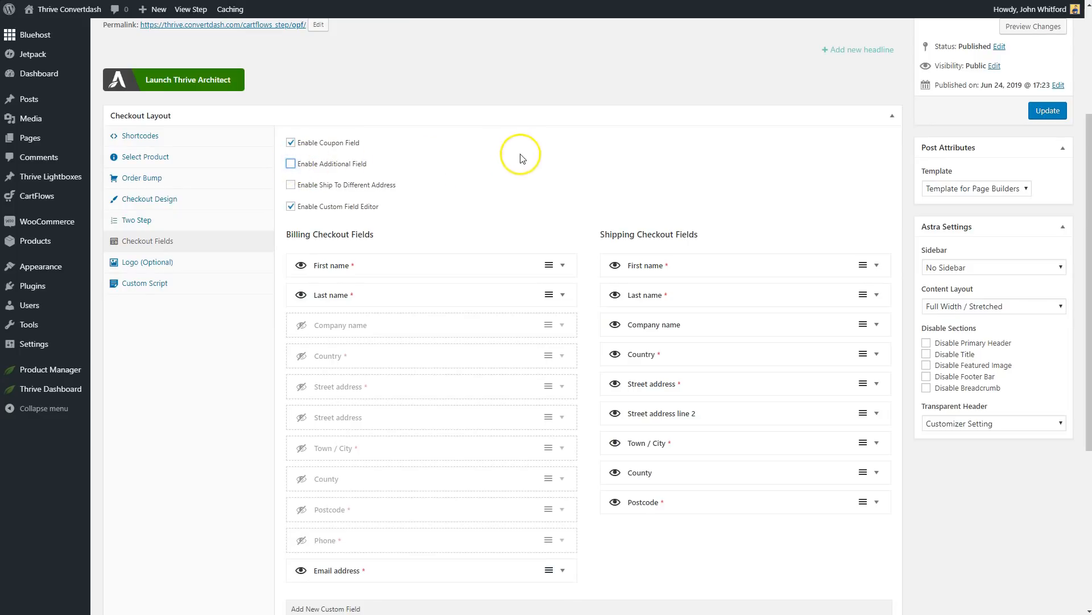
left_click(1048, 111)
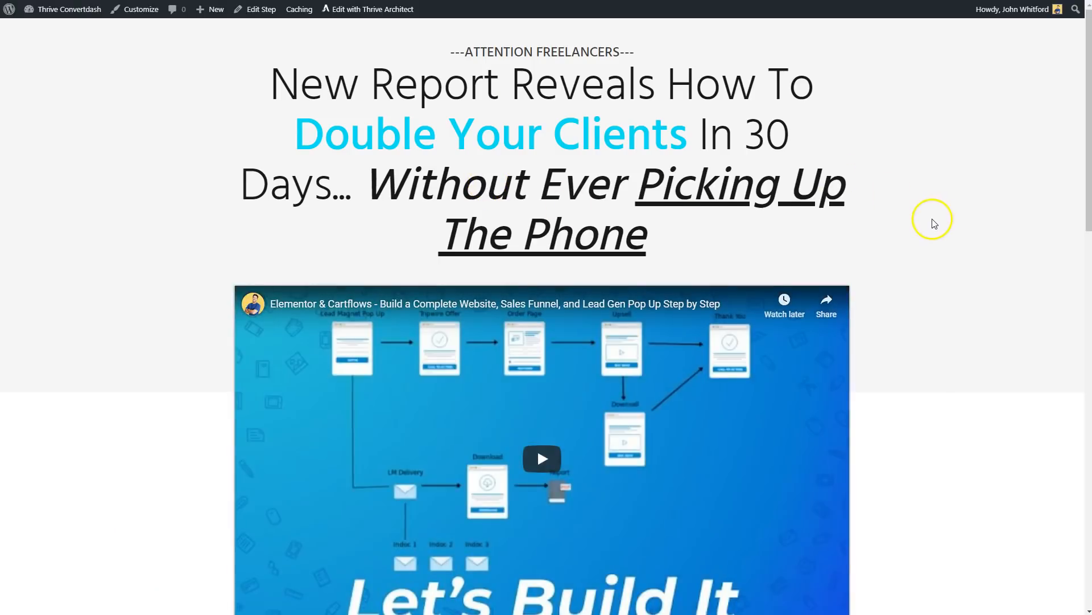
Review the live page from the headline through the testimonials and guarantee box down to the checkout form.
scroll(933, 220, "down", 4)
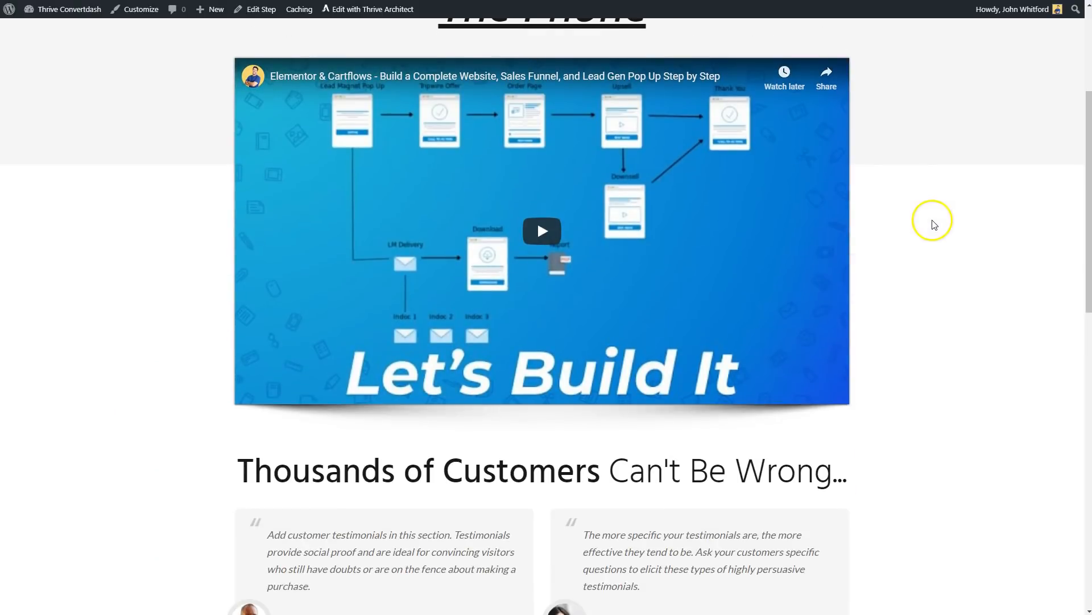
scroll(703, 272, "up", 4)
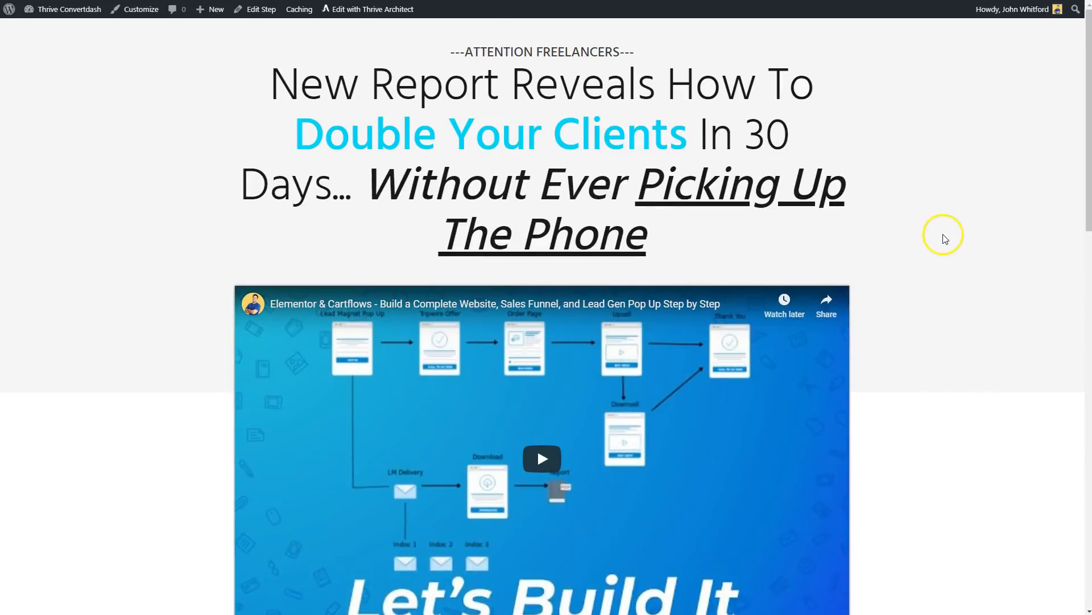
scroll(968, 237, "down", 8)
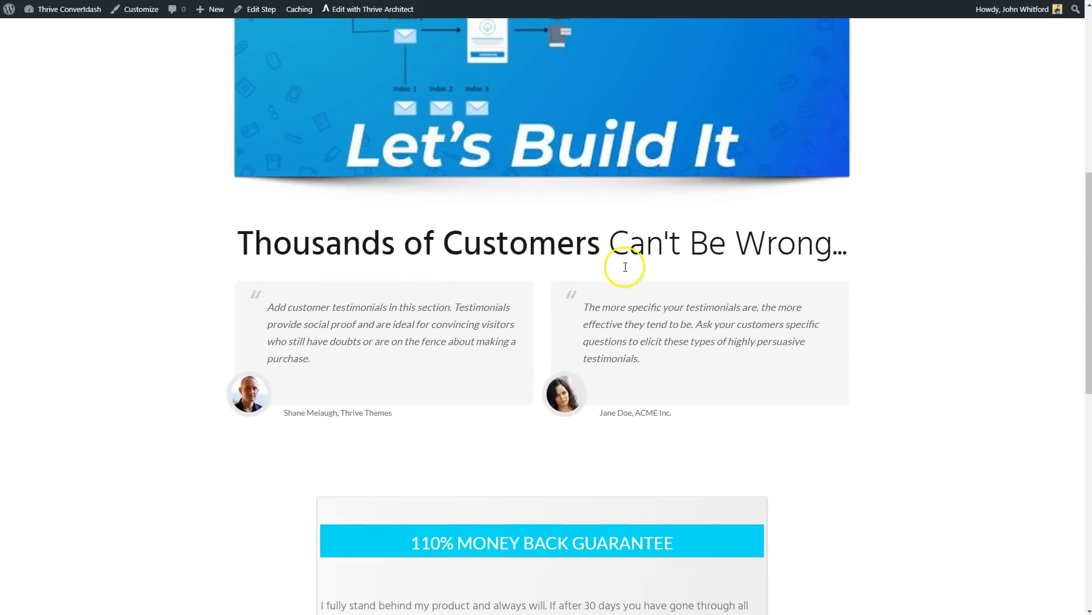
scroll(623, 265, "down", 4)
scroll(468, 210, "down", 4)
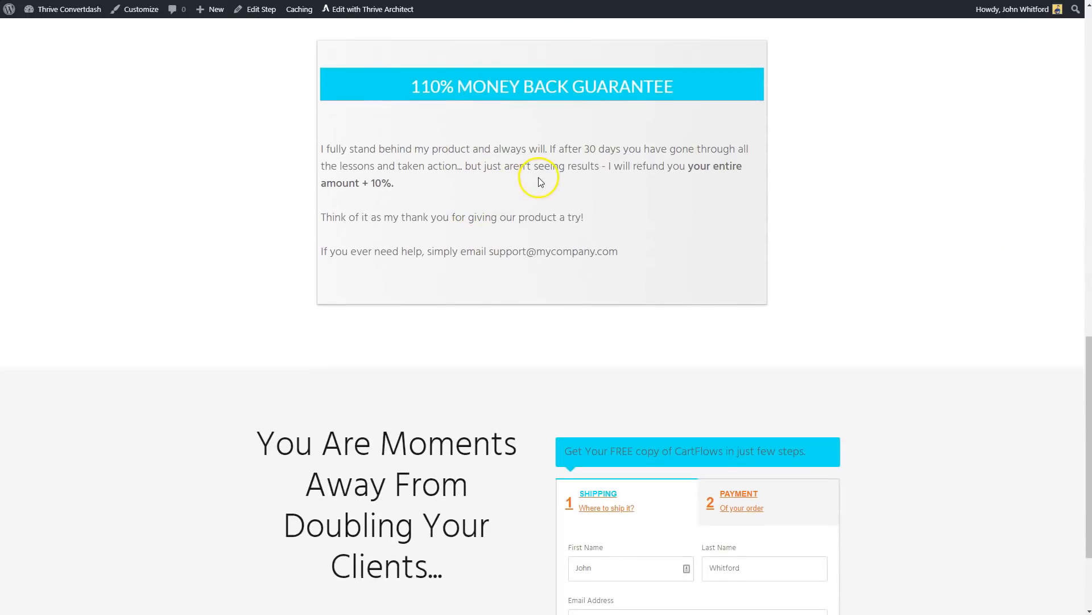
scroll(541, 181, "down", 2)
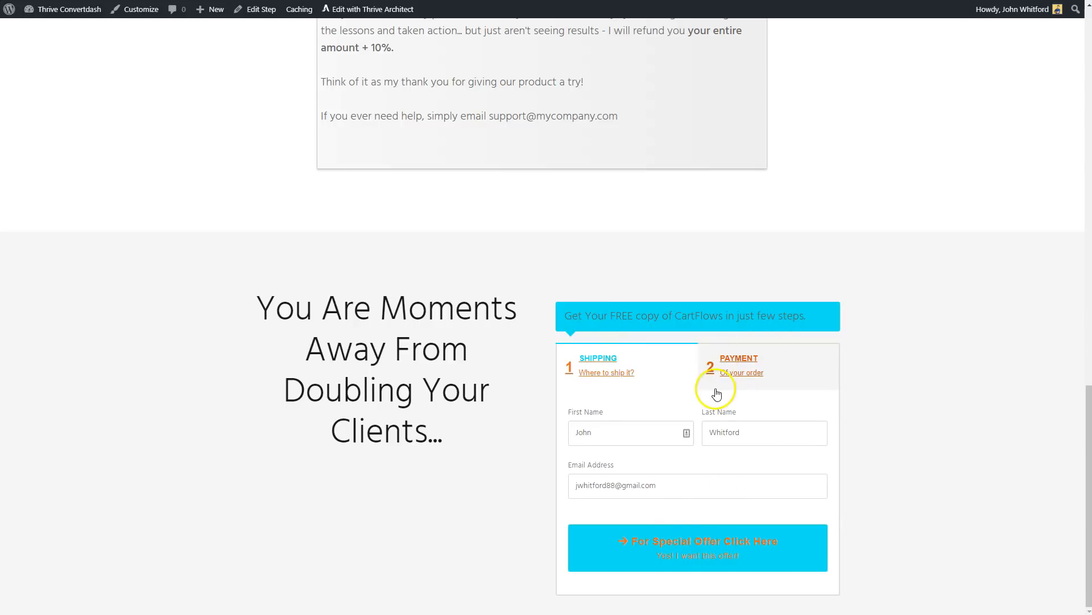
Switch the live checkout form between its shipping and payment steps and examine the layout and colours of each.
left_click(663, 563)
scroll(604, 354, "down", 2)
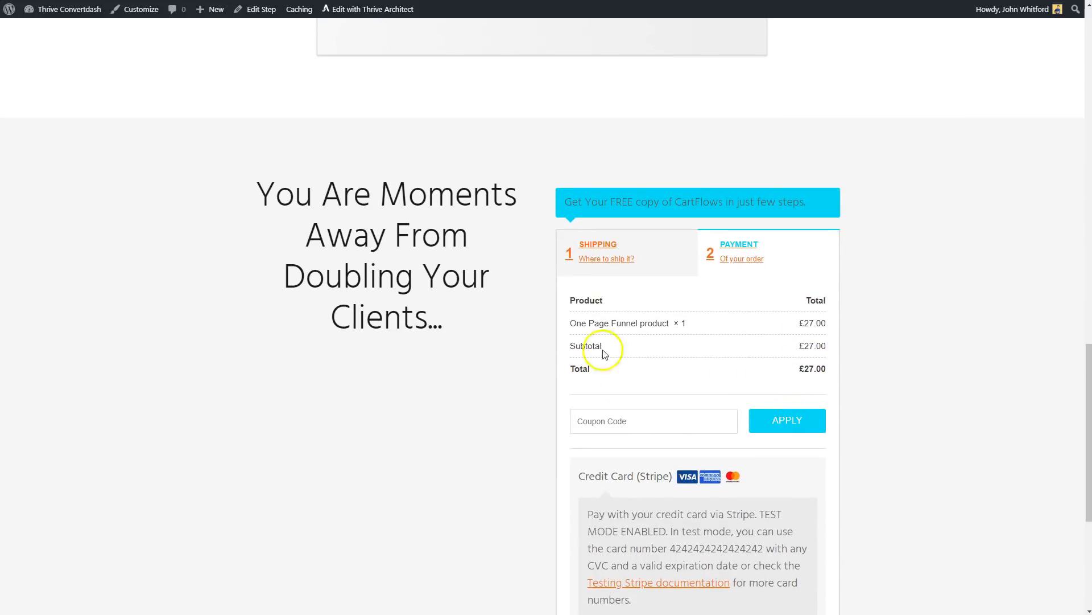
left_click(608, 257)
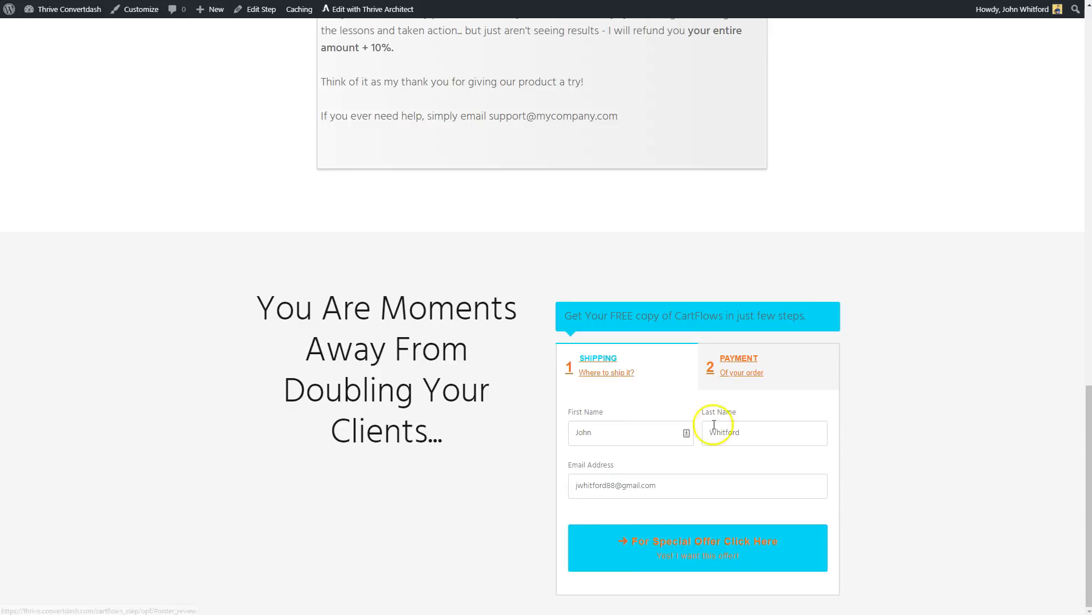
left_click(698, 535)
scroll(907, 439, "down", 7)
scroll(909, 441, "up", 6)
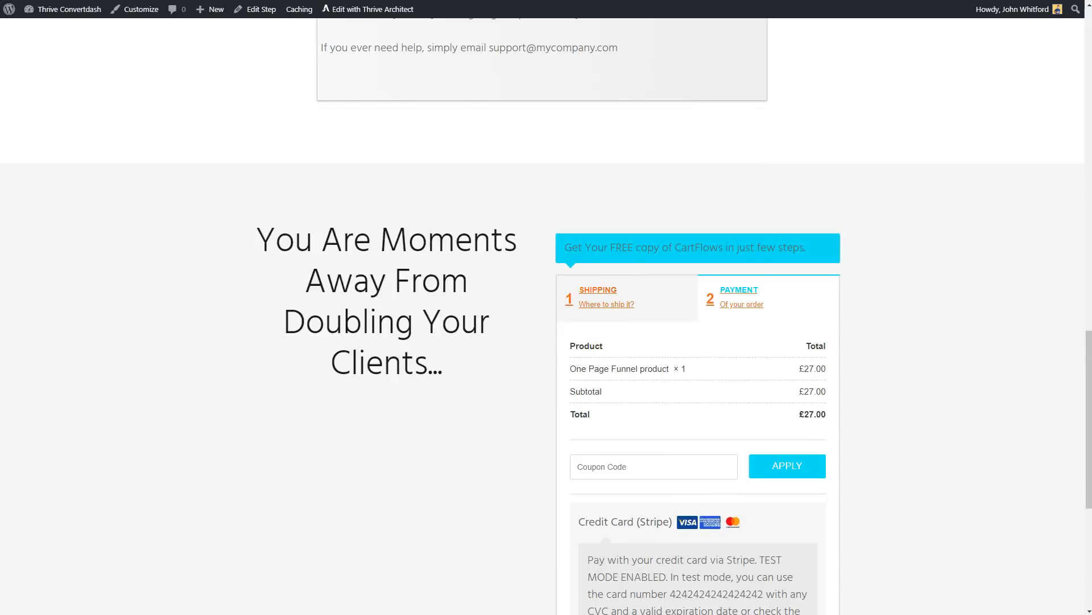
Reopen the One Page Product Reveal step for editing and open its Two Step checkout settings.
left_click(249, 9)
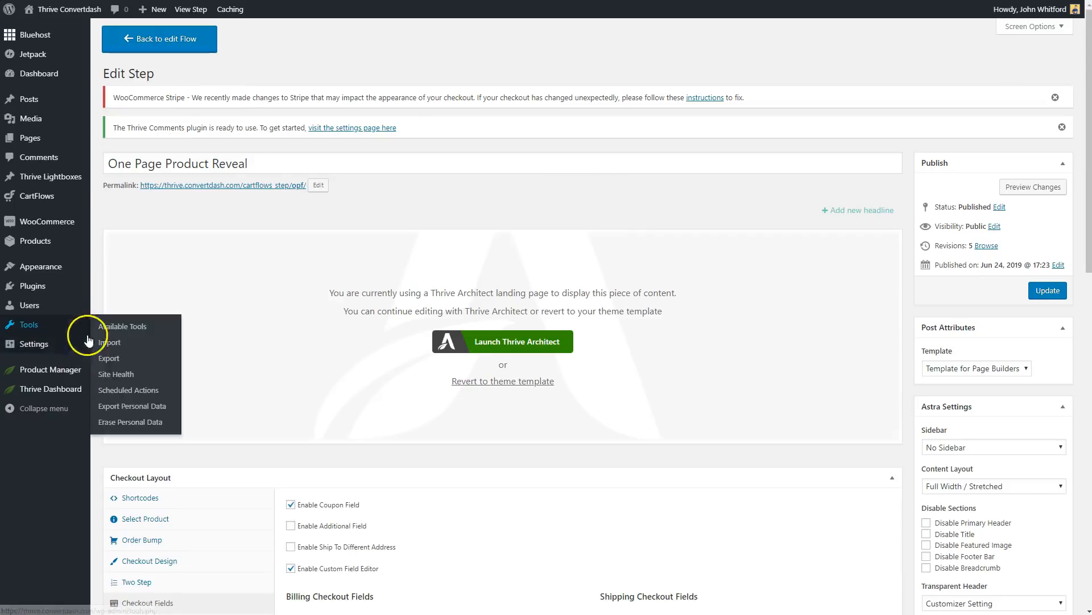
scroll(228, 433, "down", 5)
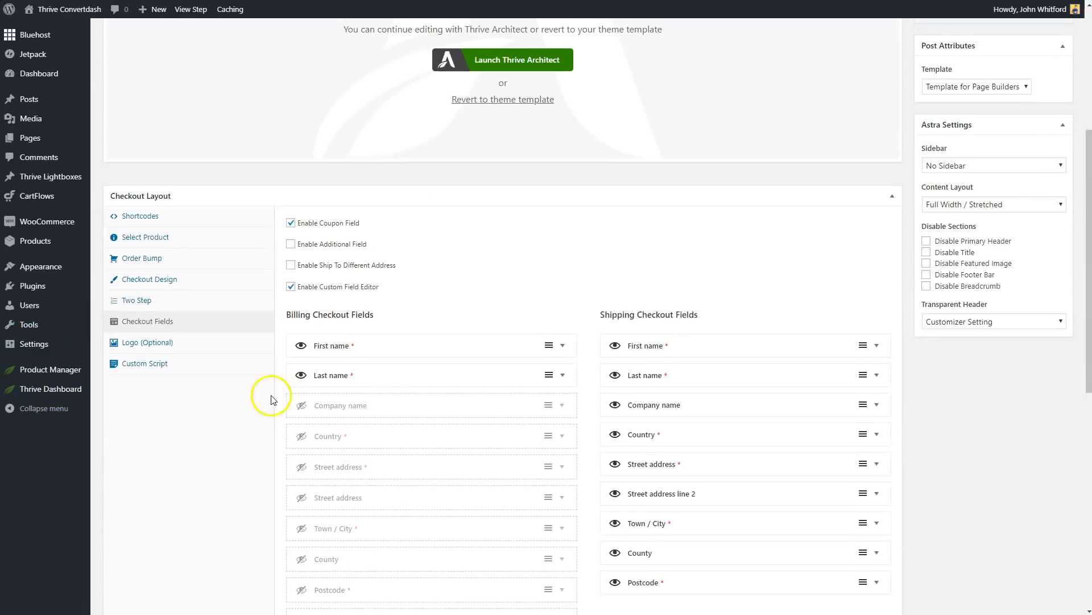
left_click(146, 301)
scroll(680, 275, "down", 3)
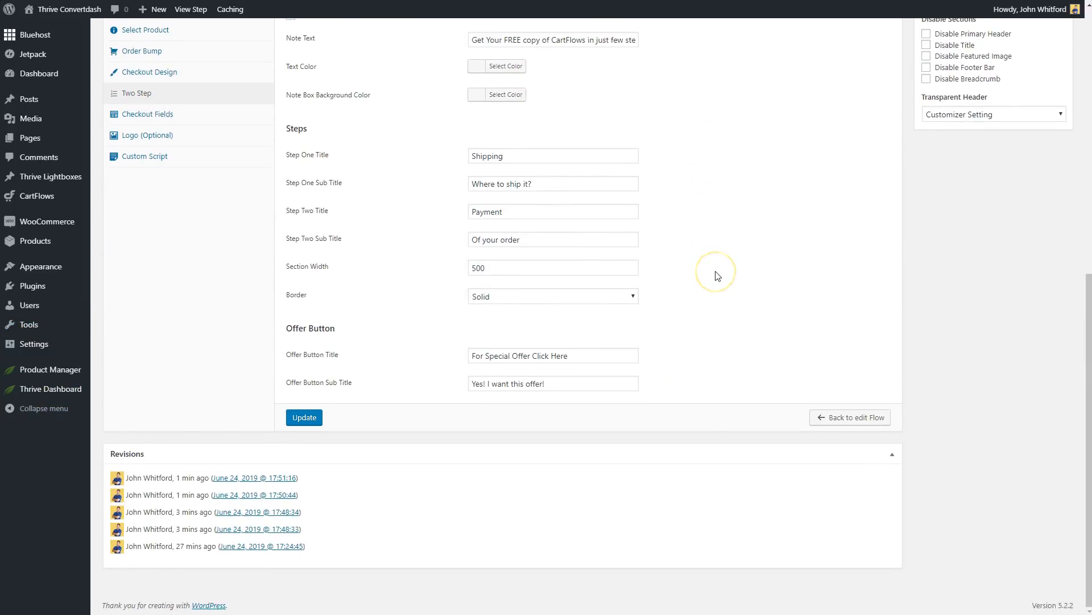
scroll(717, 276, "up", 1)
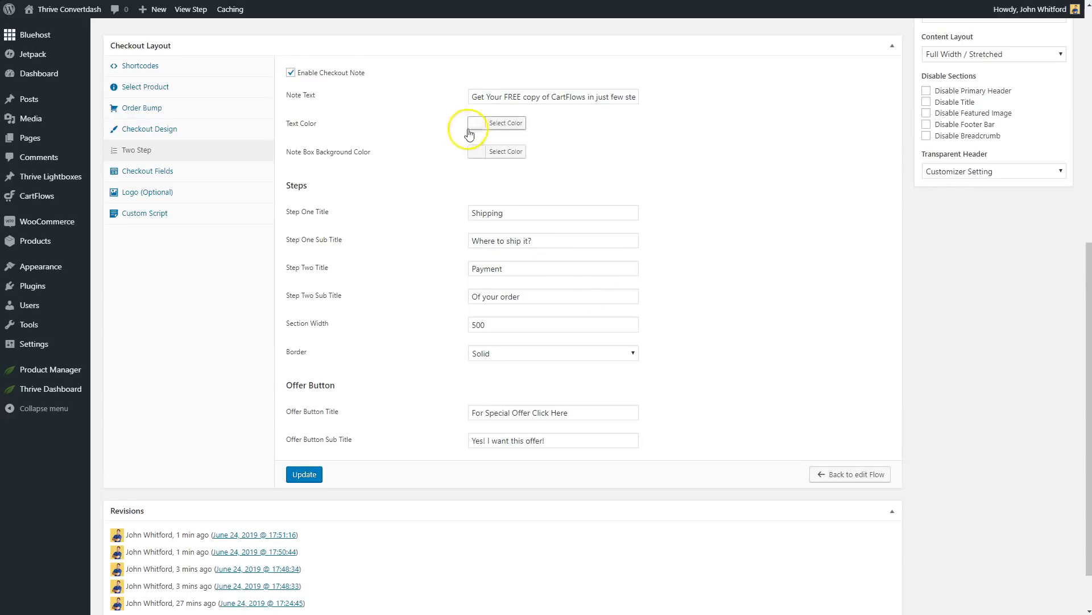
Set the checkout note's text colour to #08e3f1.
left_click(492, 126)
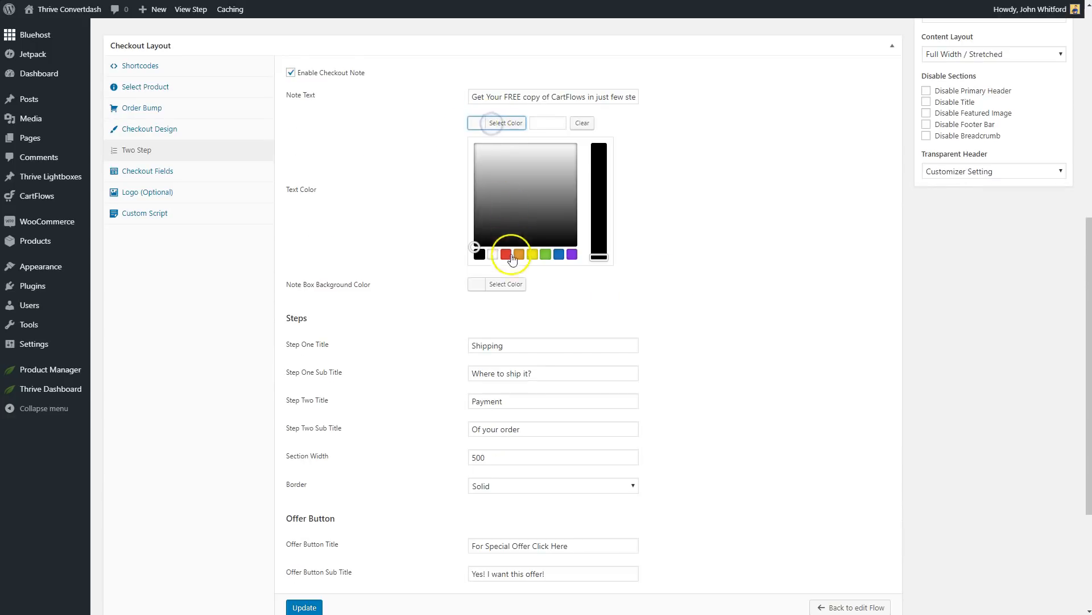
left_click(559, 122)
key("ctrl+v")
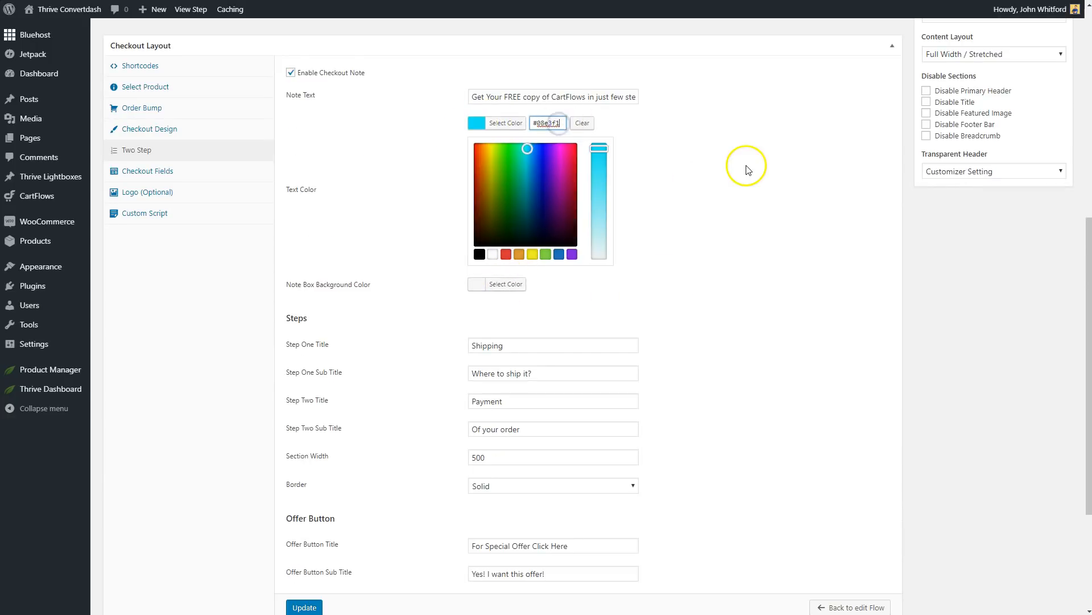
left_click(746, 165)
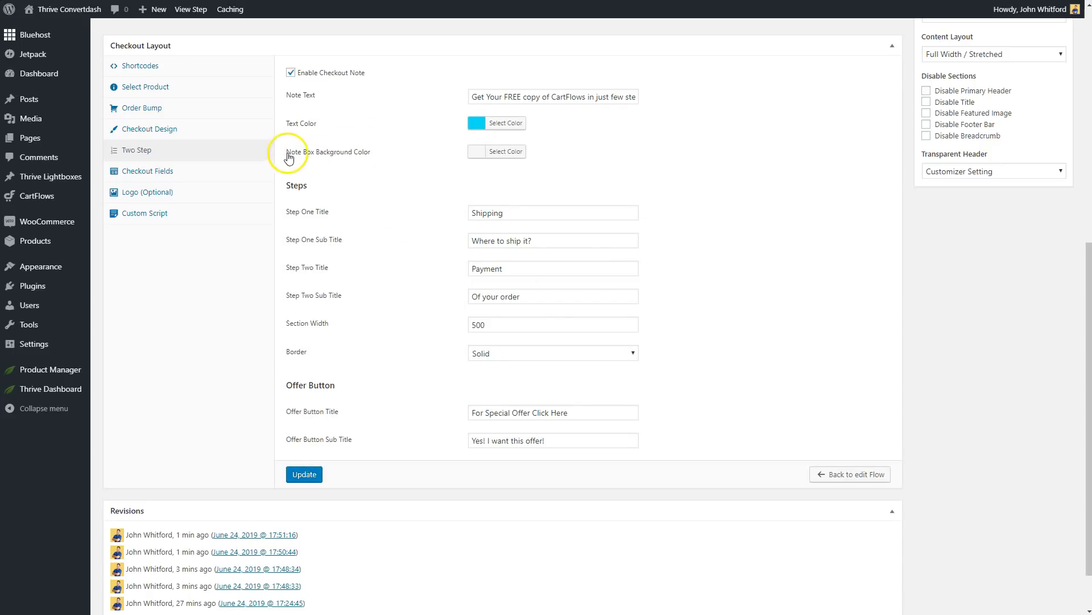
Set the checkout note's text colour to #ffffff and the note box background colour to #08e3f1.
left_click(502, 127)
left_click(488, 251)
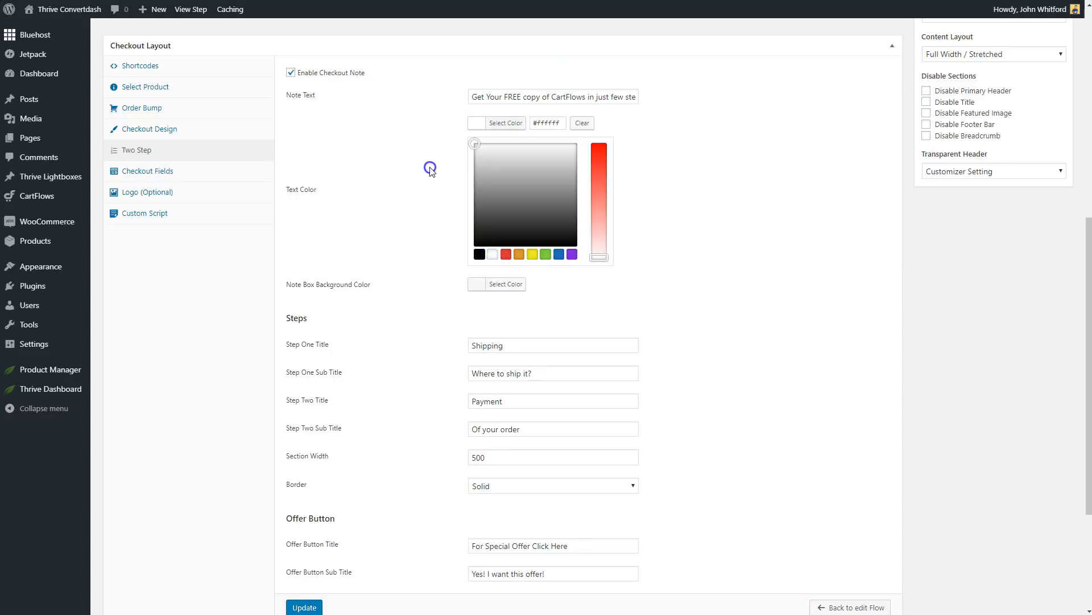
left_click(430, 168)
left_click(479, 149)
left_click(553, 153)
type("#00d1f7")
left_click(805, 175)
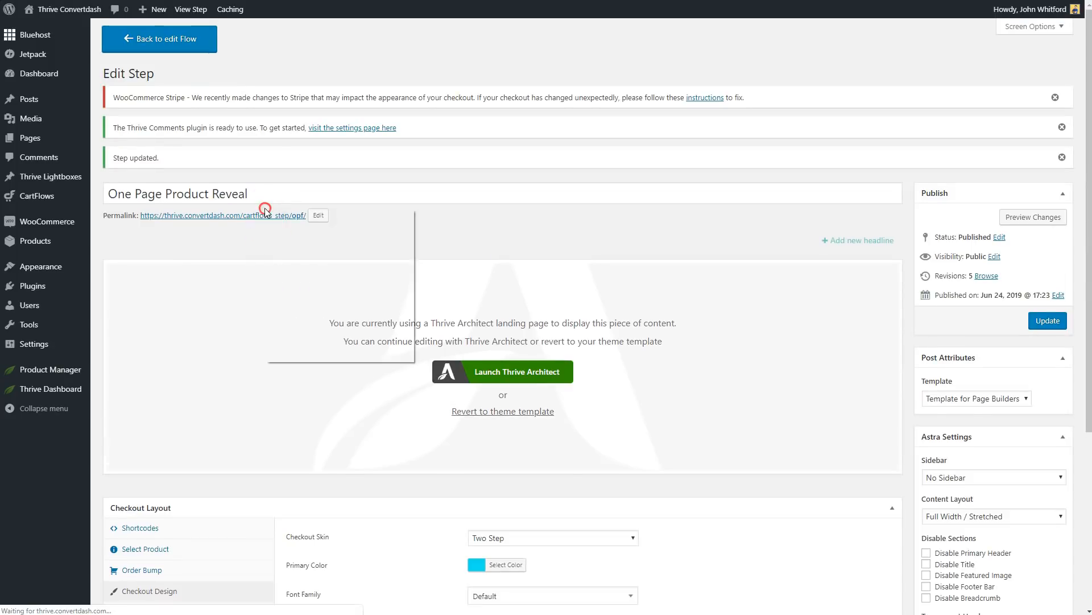
Open the step's permalink in a new tab and check the checkout form's note box and step titles.
right_click(251, 216)
left_click(287, 230)
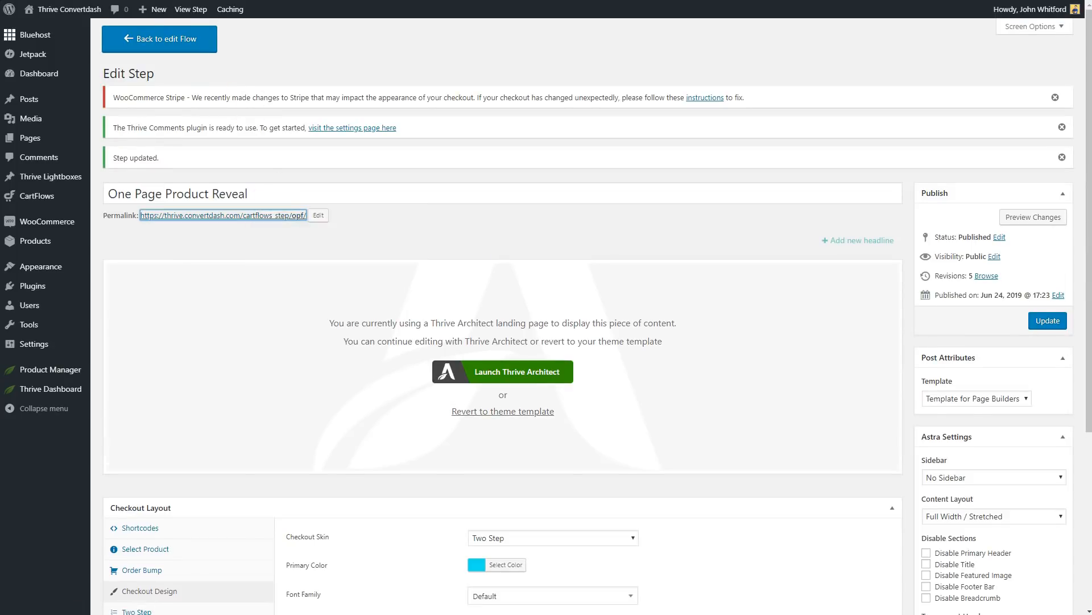
key("ctrl+Tab")
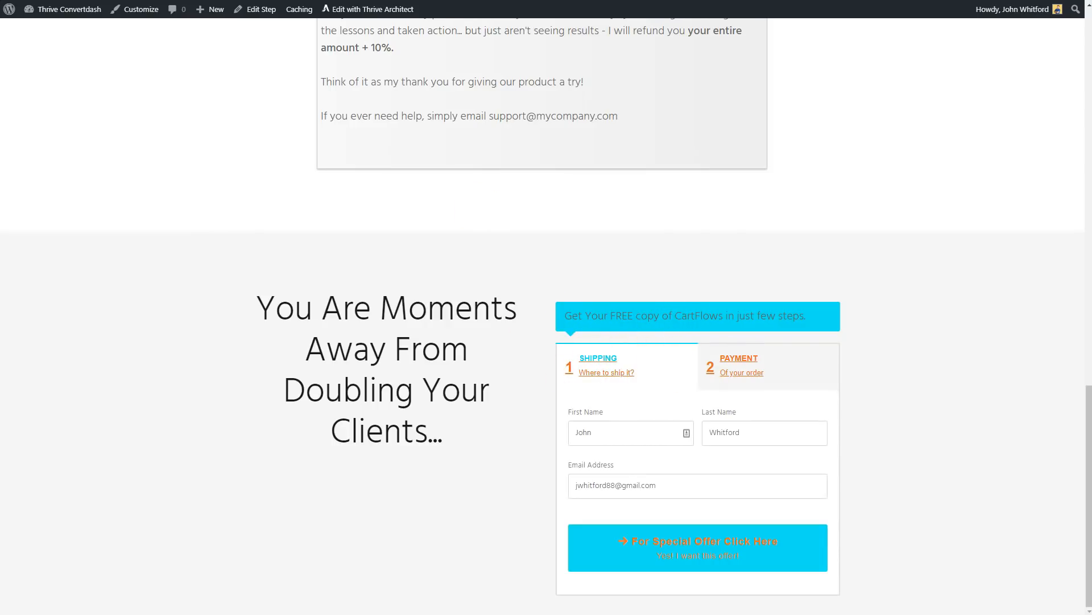
key("ctrl+shift+Tab")
In the Two Step settings, title the form's steps "Contact Info" and "Billing" and remove both subtitles.
scroll(393, 394, "down", 5)
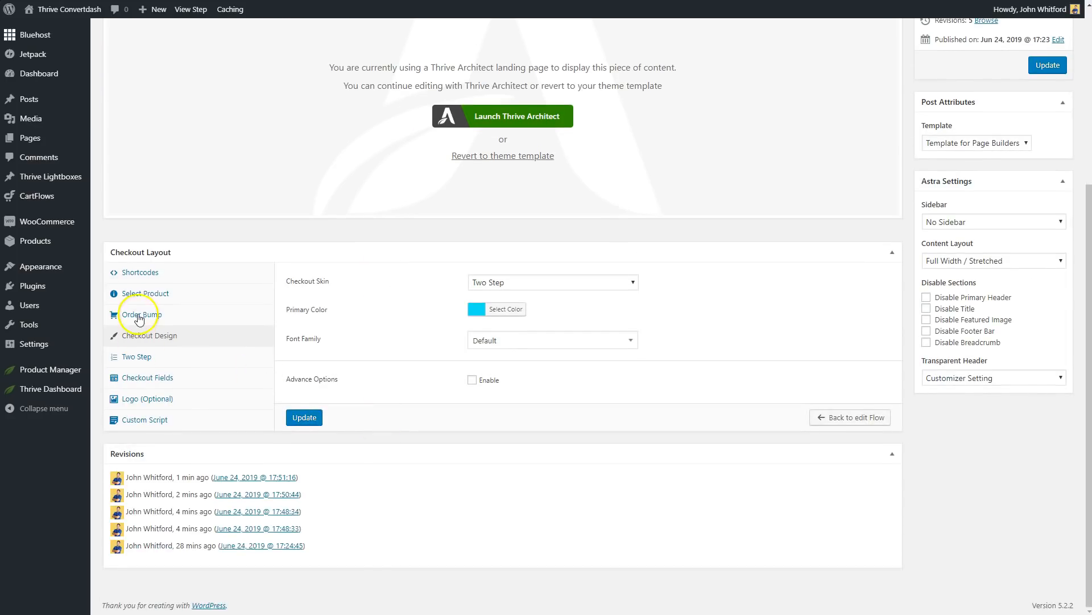
left_click(136, 359)
key("ctrl+Tab")
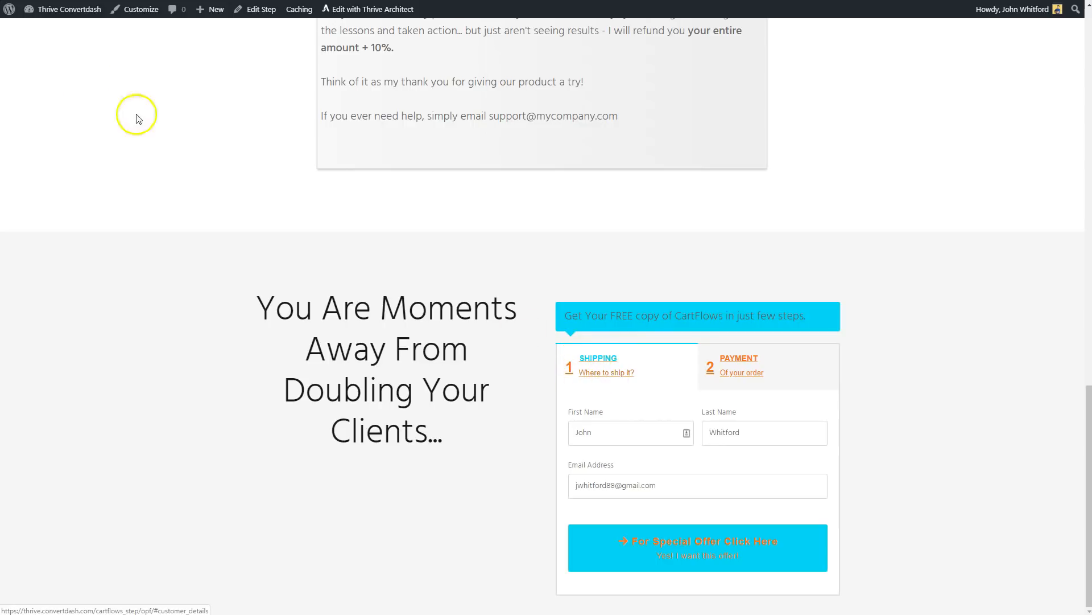
key("ctrl+shift+Tab")
double_click(507, 423)
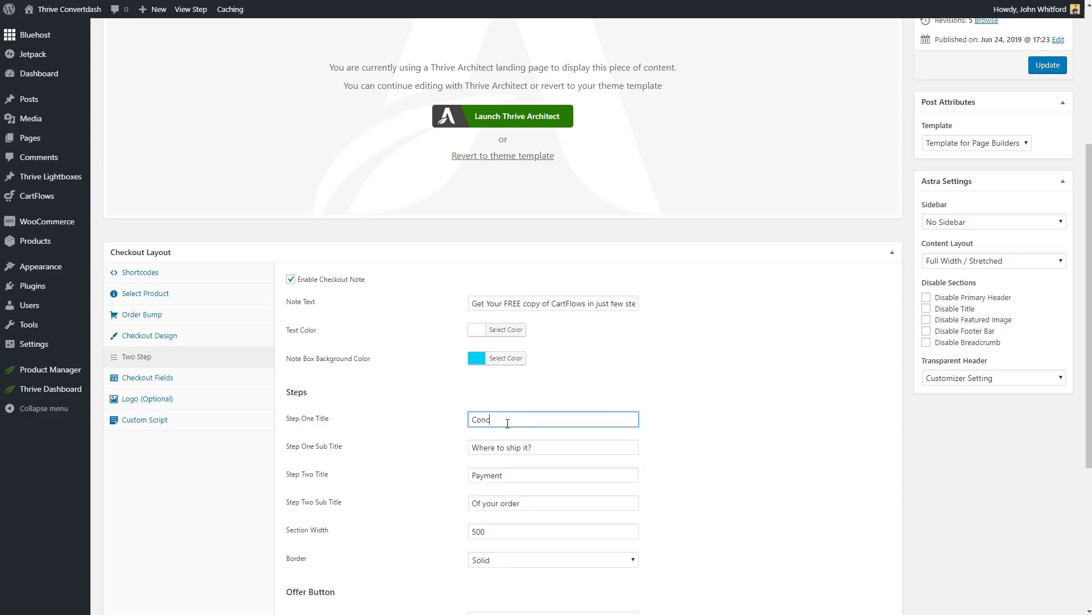
type("Contact Info")
key("Tab")
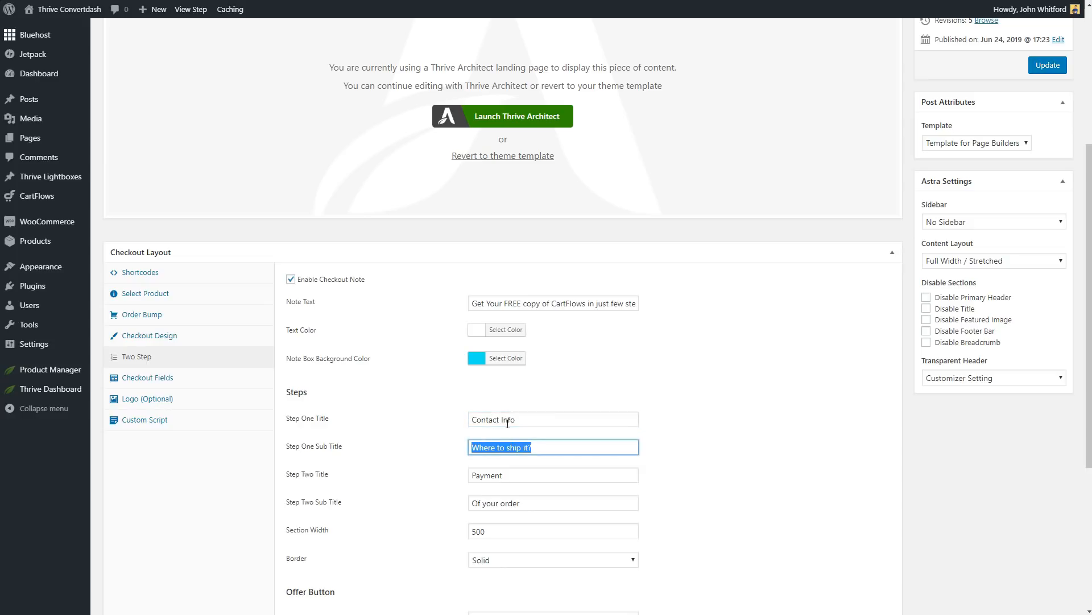
left_click(734, 423)
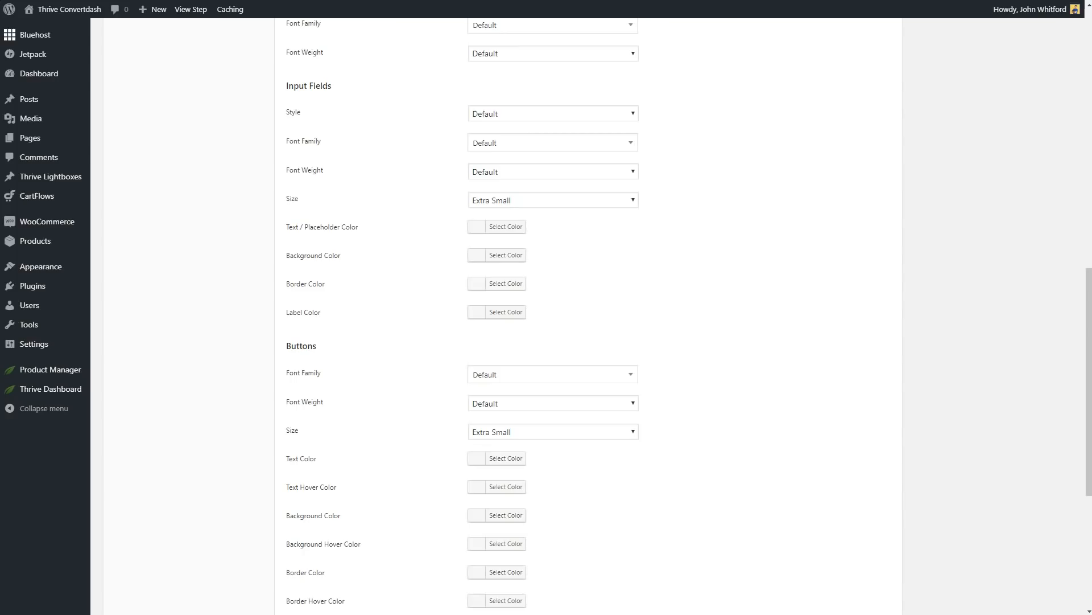
Set the checkout buttons' text and text hover colours to white in the advanced checkout design options and update the step.
scroll(182, 344, "up", 5)
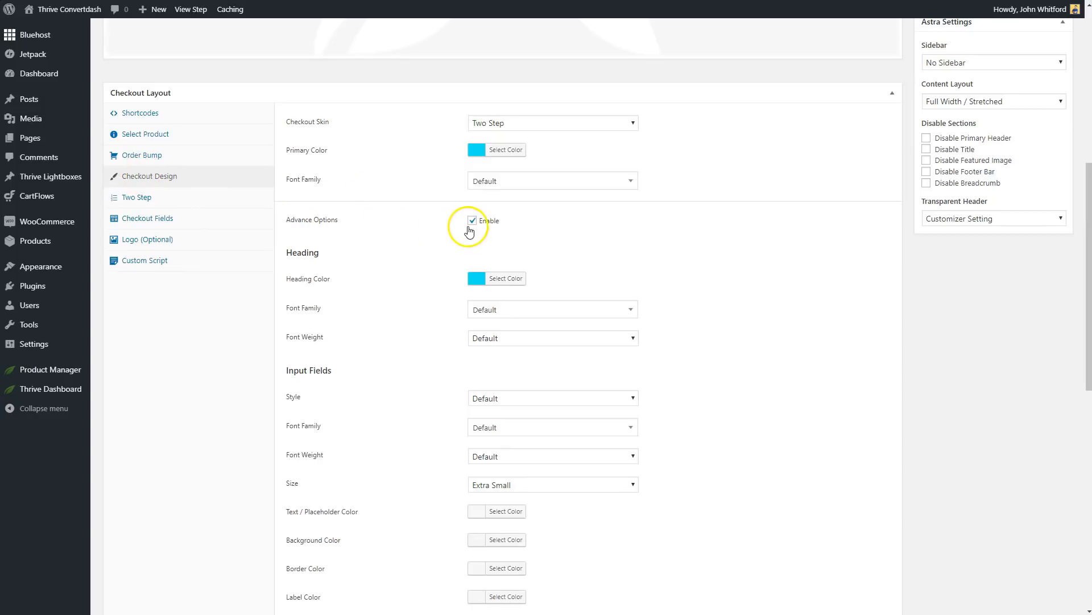
scroll(439, 256, "down", 8)
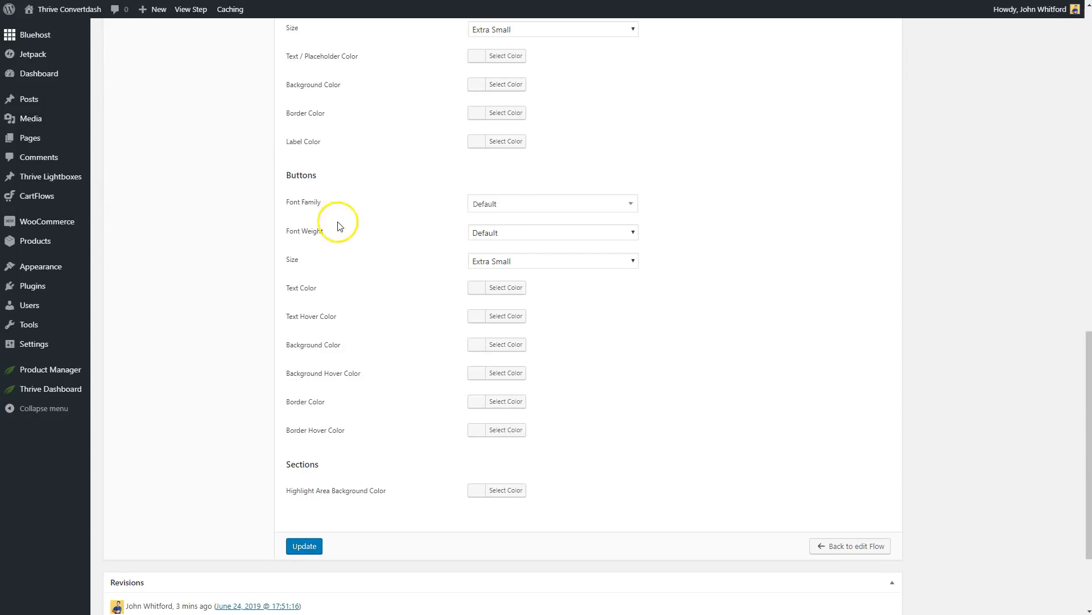
left_click(493, 288)
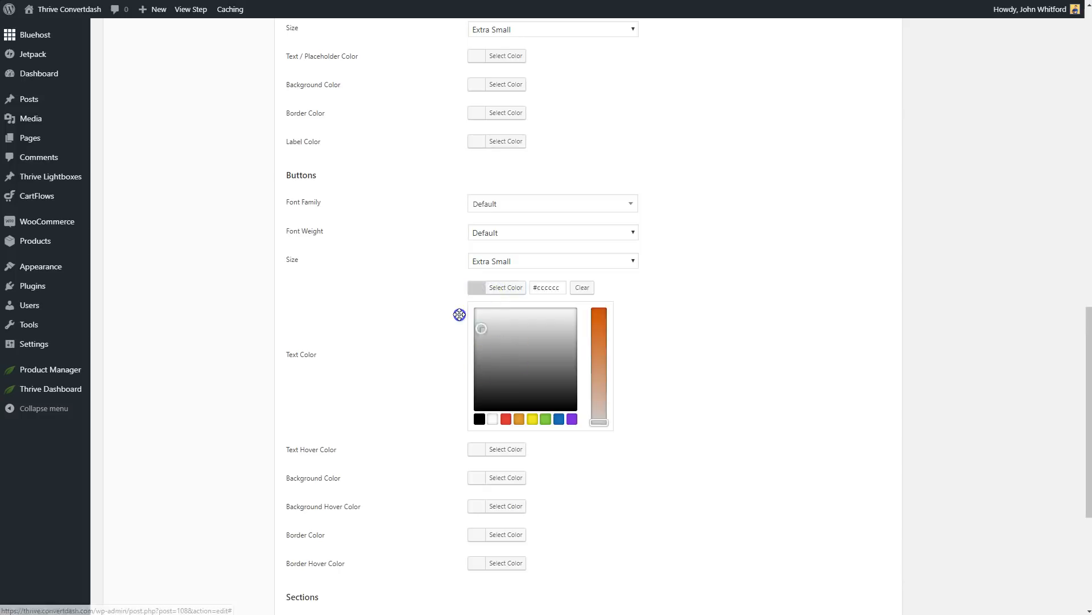
left_click(449, 299)
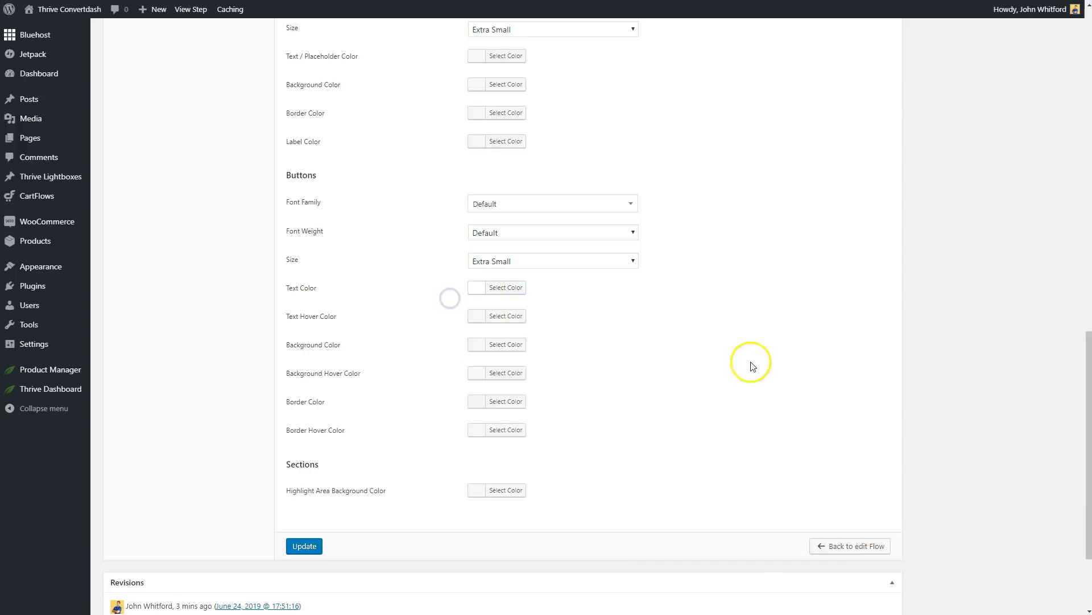
left_click(491, 317)
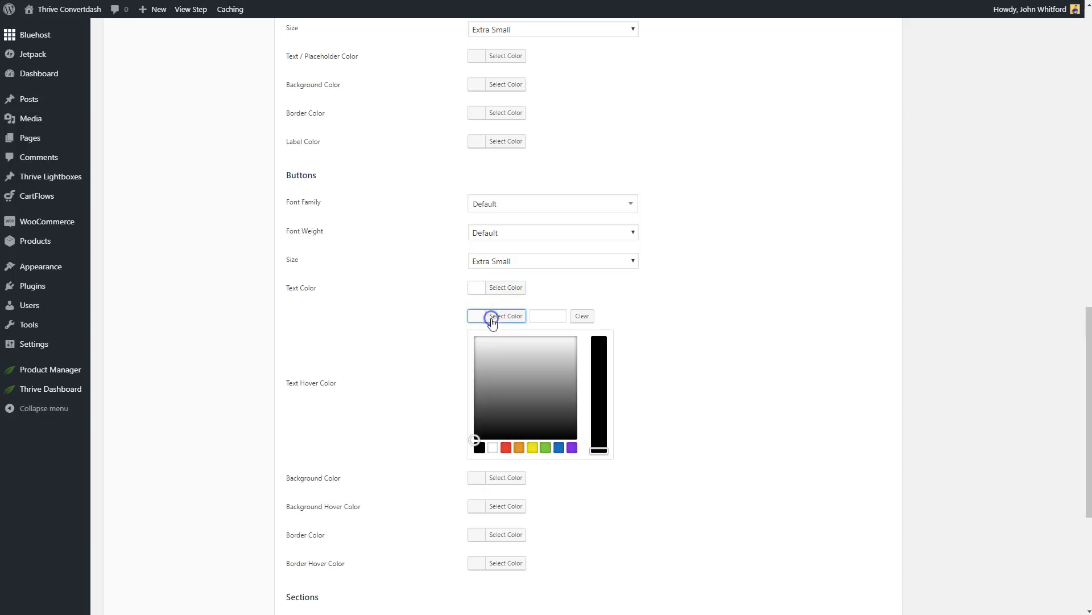
left_click(453, 340)
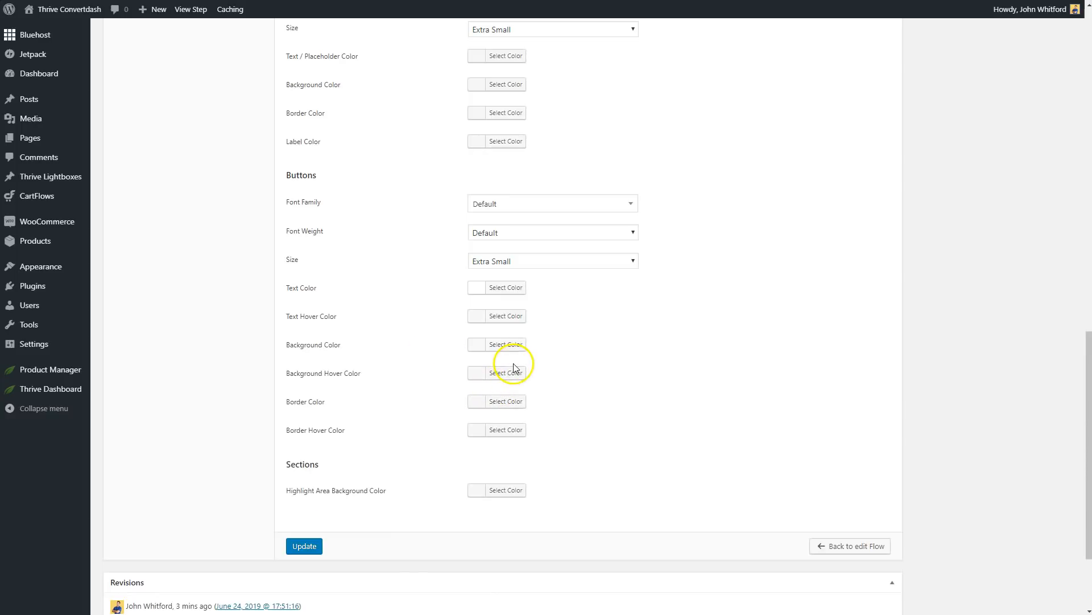
left_click(291, 541)
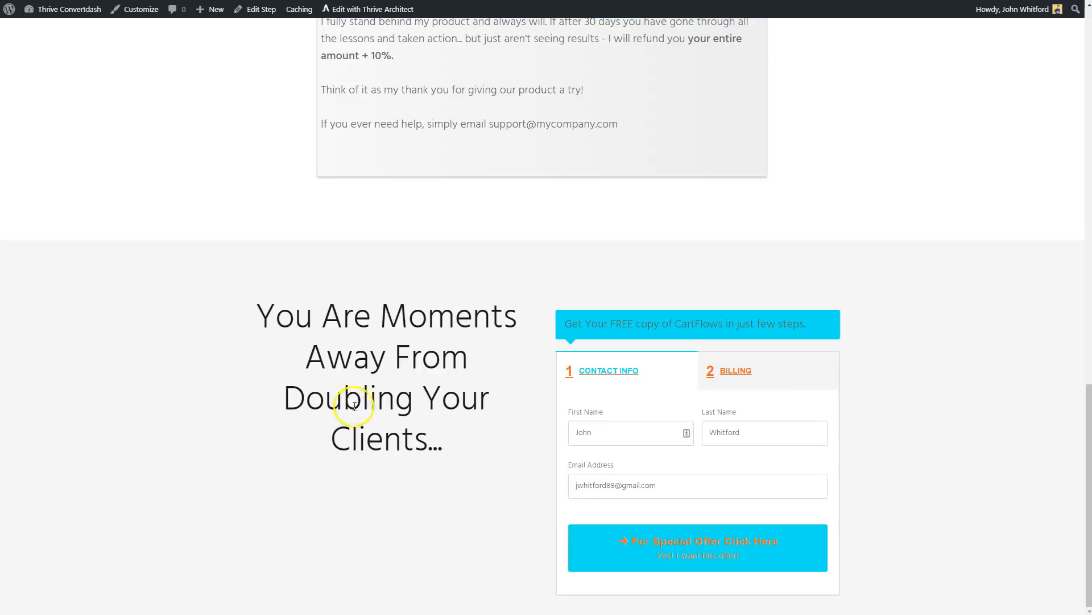
Check the live checkout page's two-step form, including the button text on Contact Info and the order and payment details on Billing.
scroll(366, 409, "up", 15)
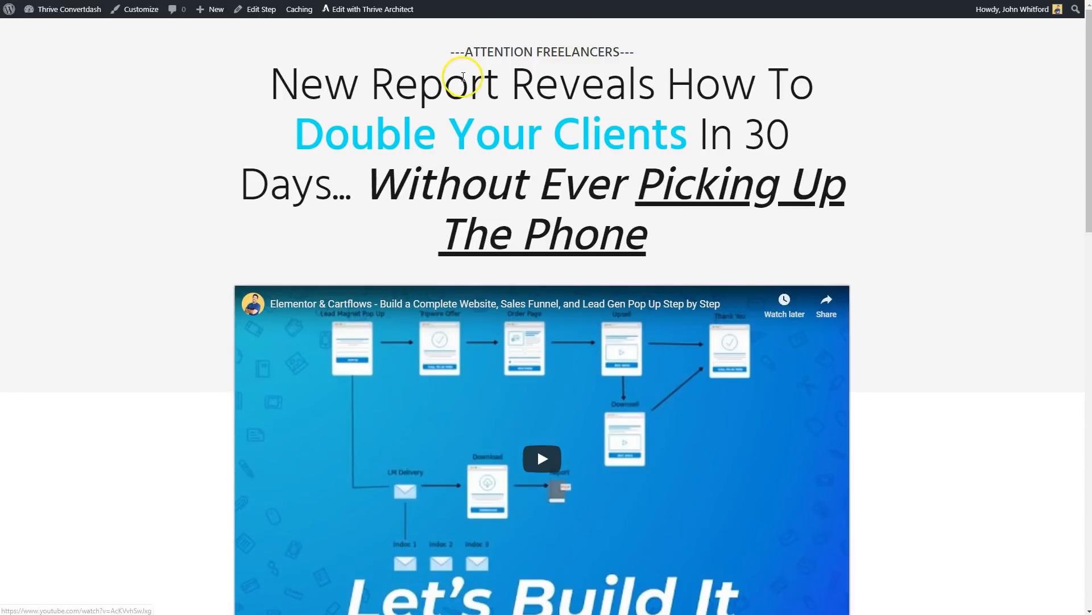
scroll(463, 77, "down", 15)
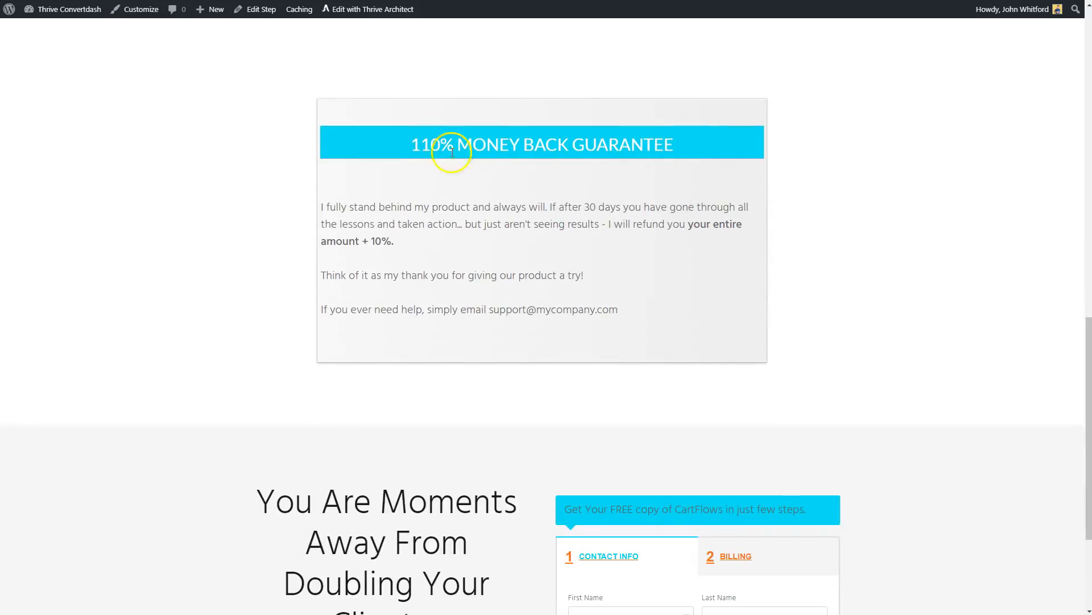
scroll(669, 182, "down", 3)
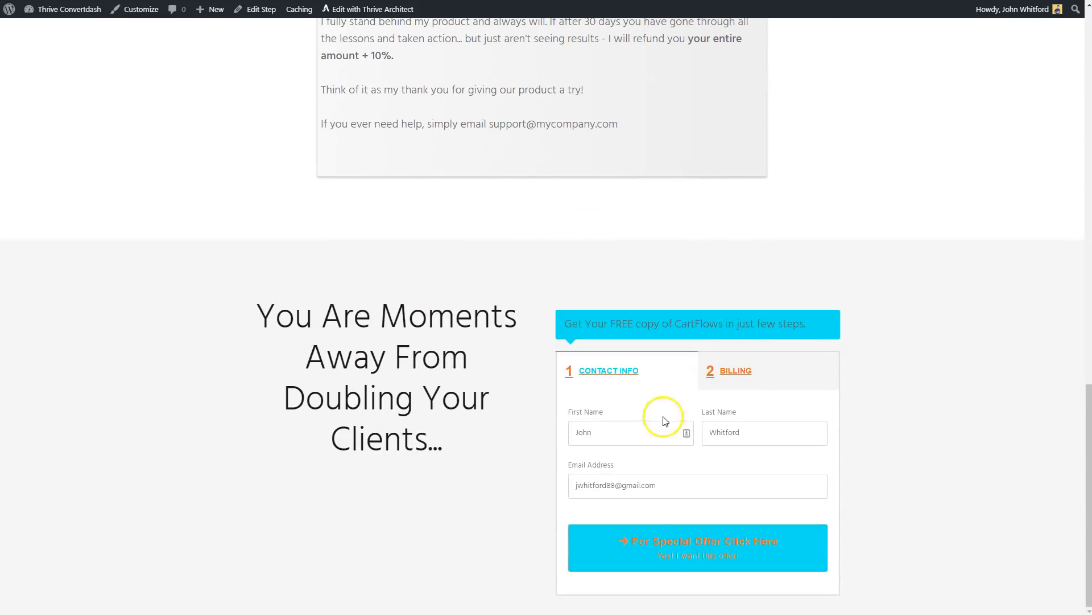
left_click(727, 379)
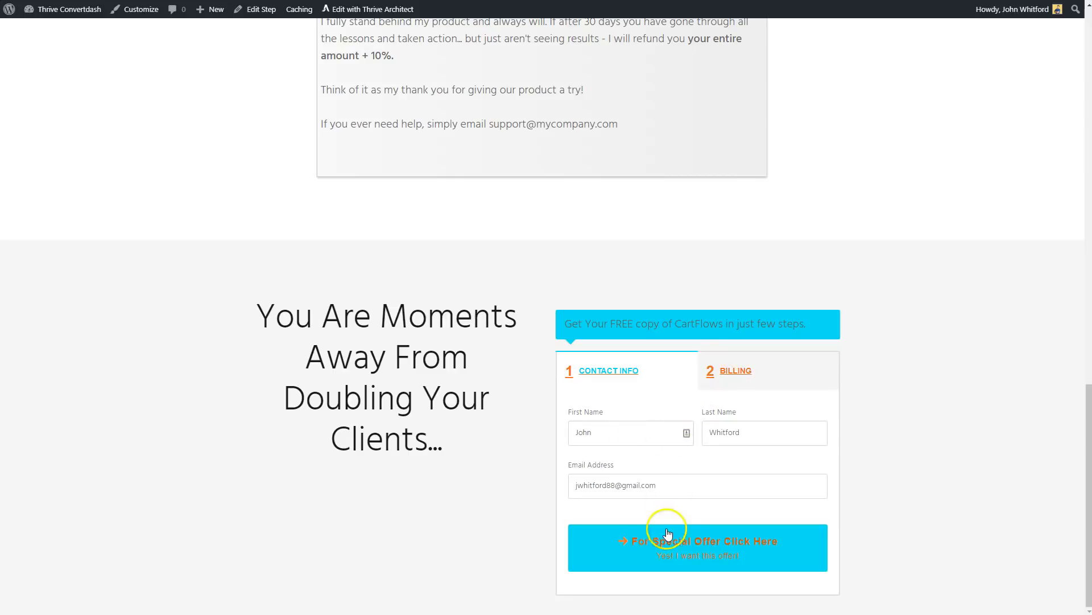
left_click(626, 541)
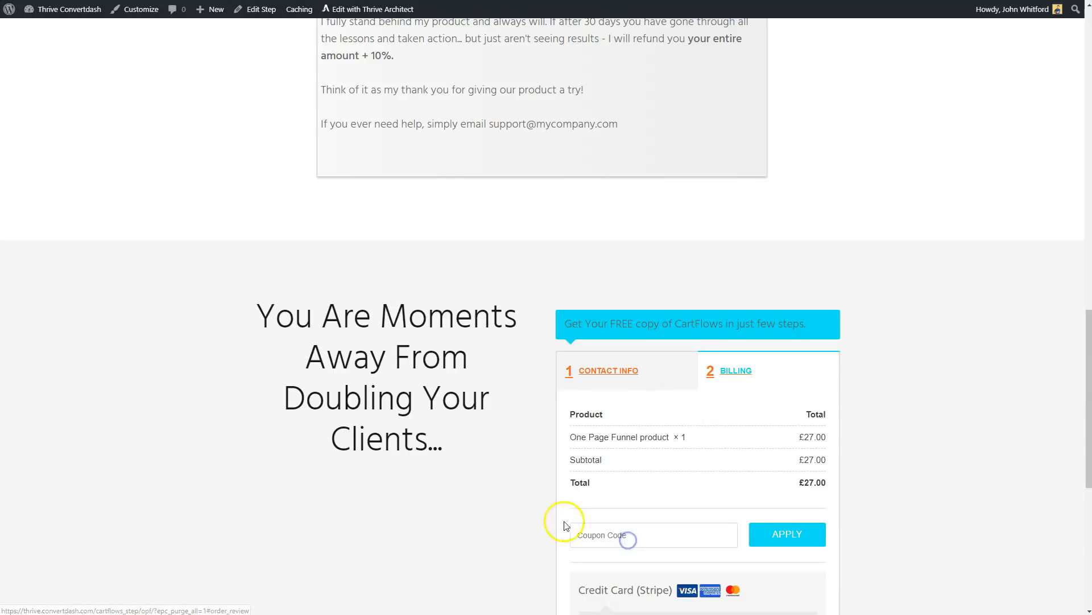
scroll(723, 441, "down", 7)
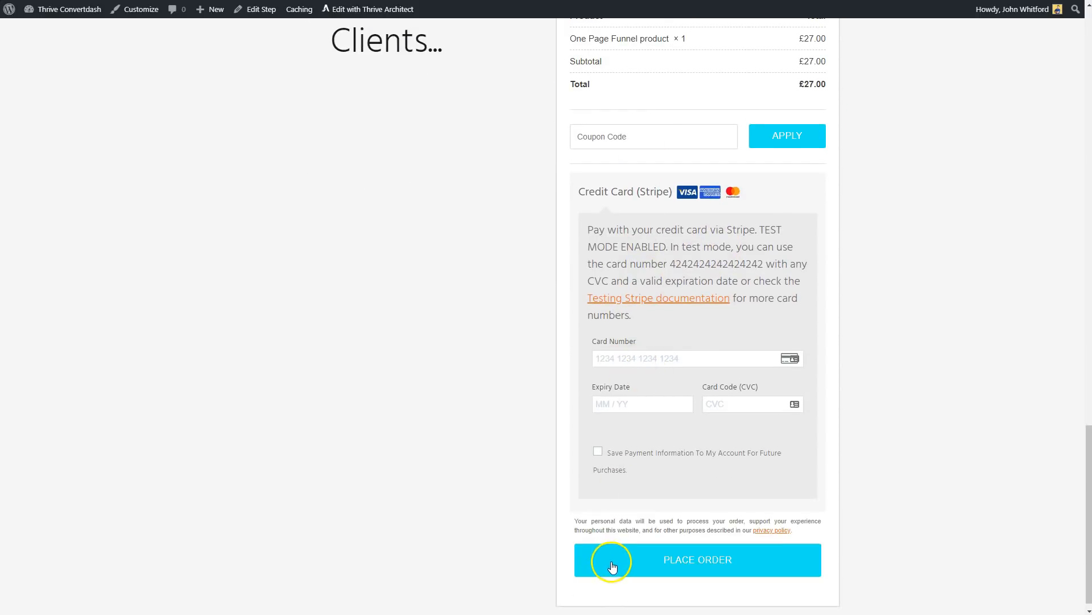
scroll(434, 422, "up", 7)
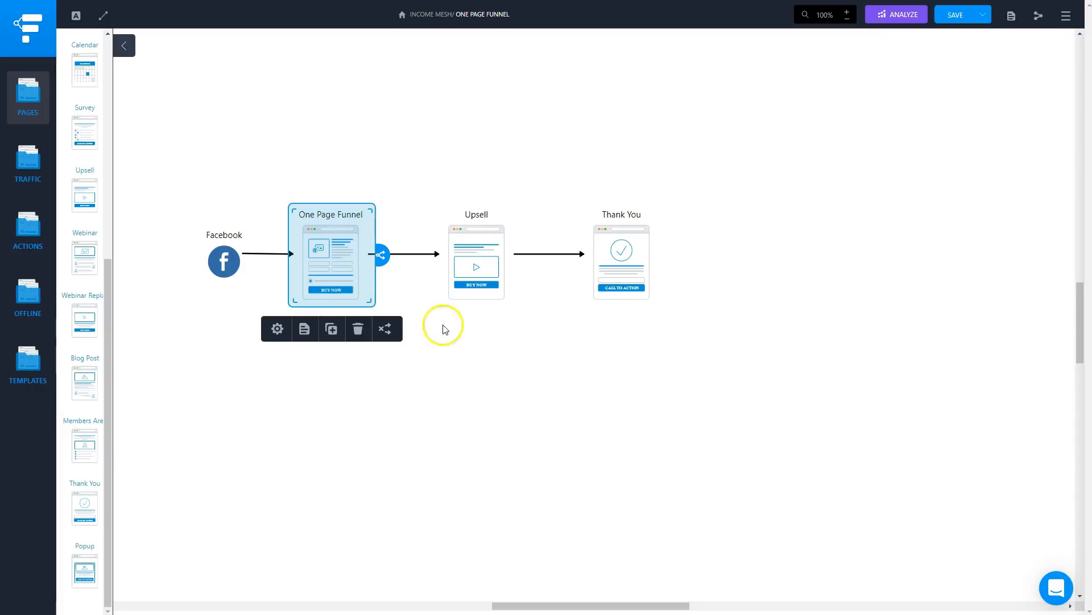
Switch to the funnel diagram and connect One Page Funnel directly to Thank You with an arrow bent above Upsell.
left_click(445, 329)
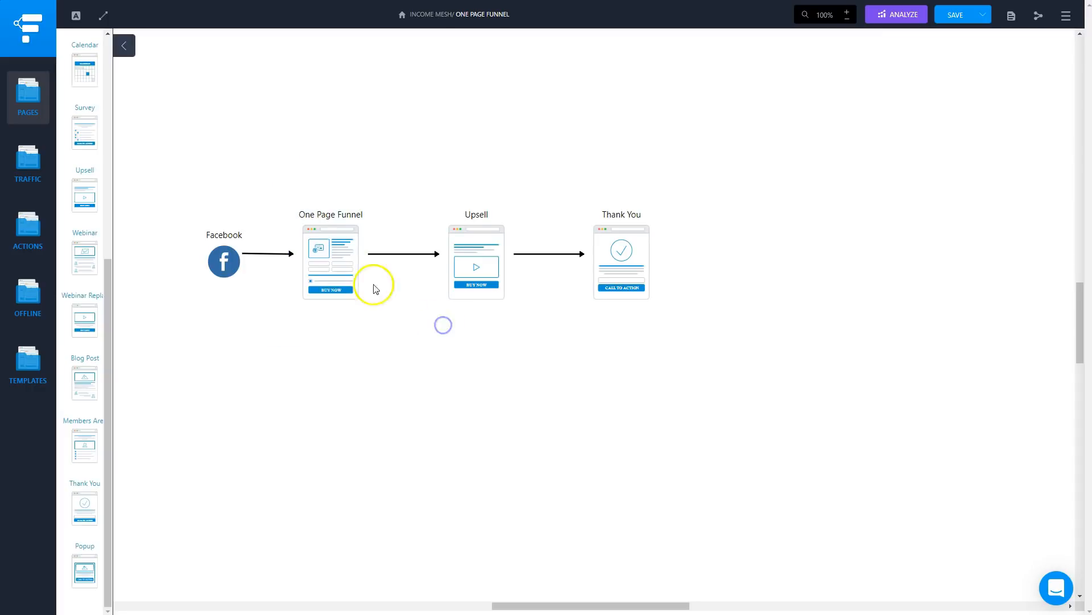
left_click(325, 262)
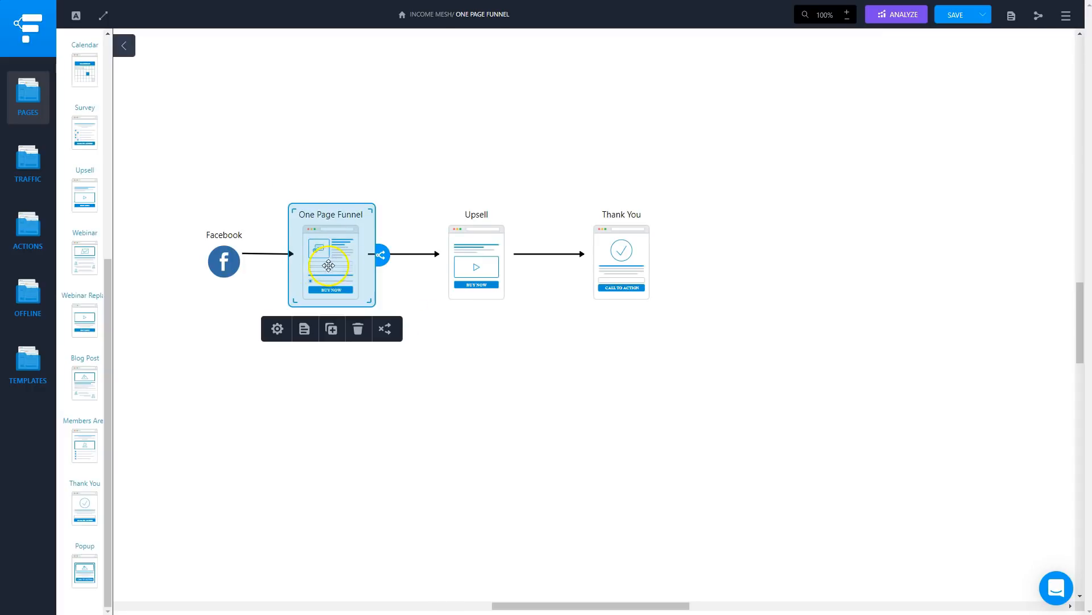
left_click_drag(380, 254, 617, 244)
left_click_drag(485, 248, 478, 171)
left_click(558, 351)
left_click(473, 258)
left_click(501, 383)
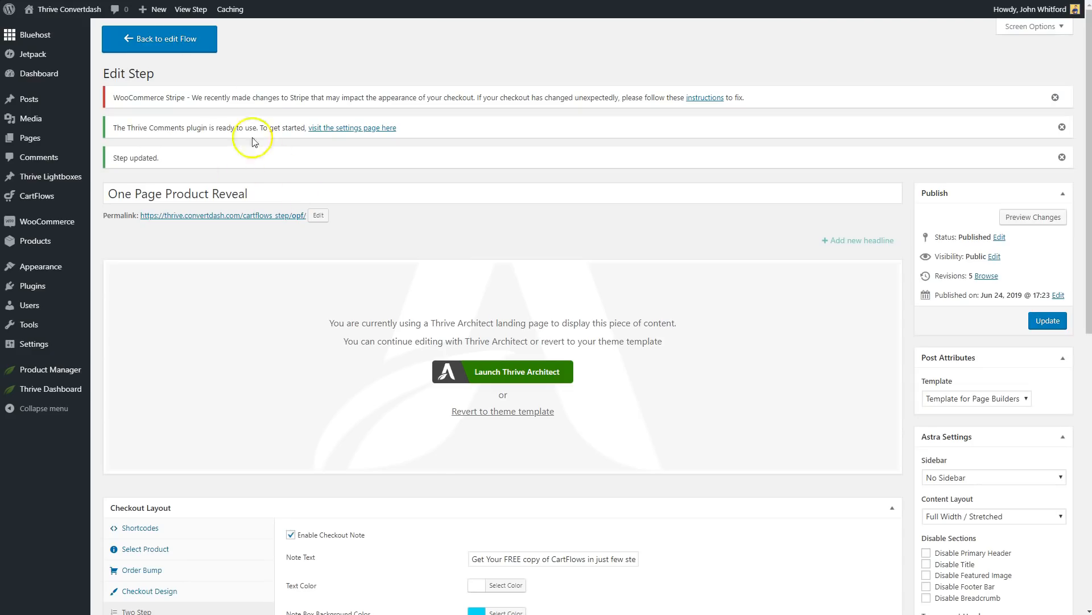
Return to the One Page Funnel flow, add an Upsell (Woo) step between checkout and thank-you, and update the flow.
left_click(175, 37)
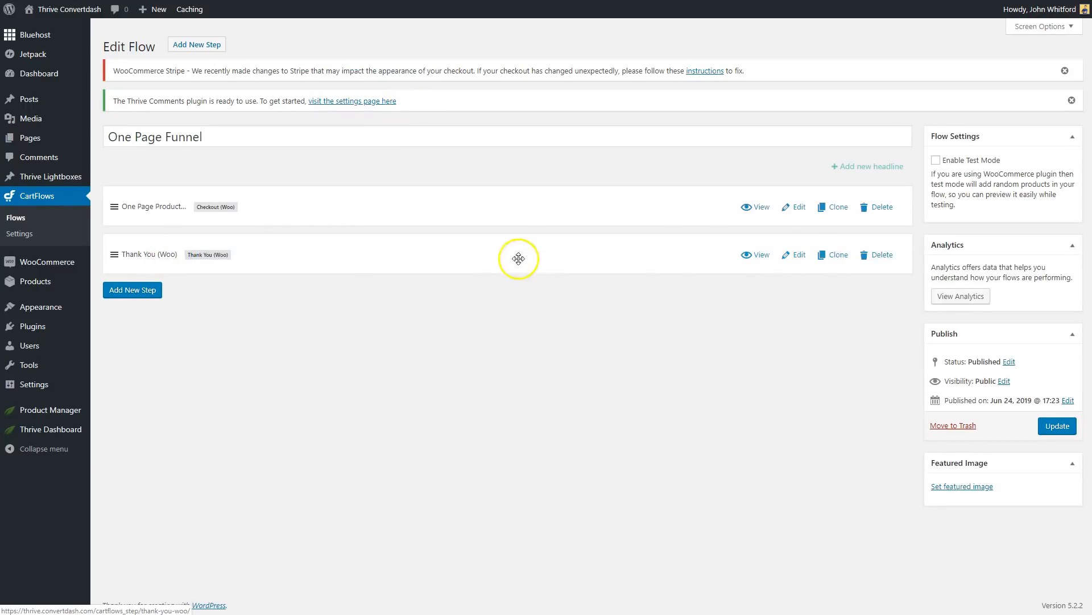
left_click(151, 291)
left_click(534, 275)
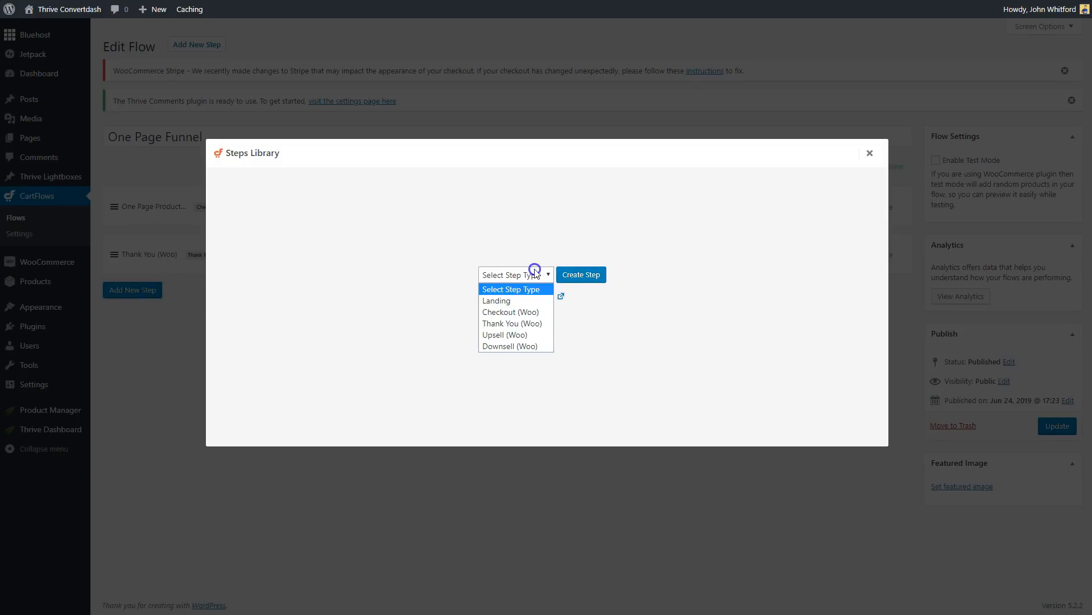
left_click(520, 334)
left_click(581, 274)
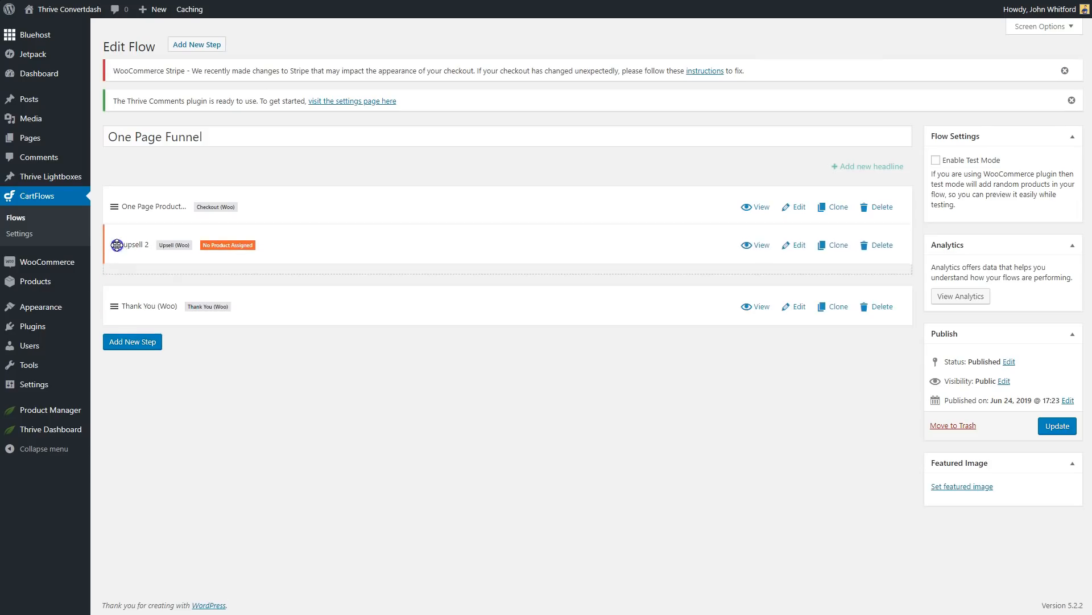
left_click(1058, 426)
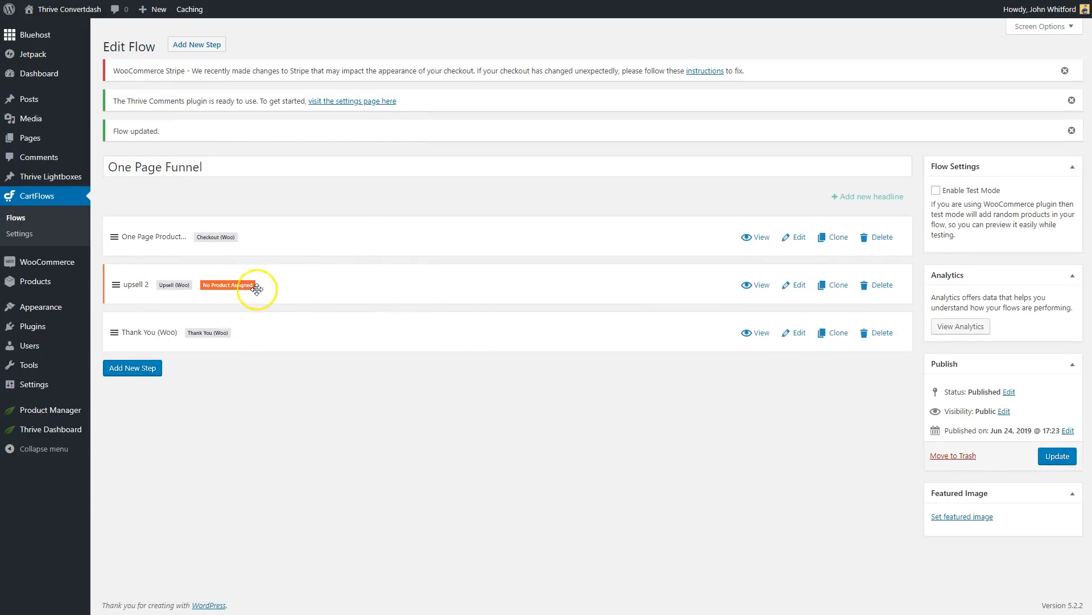
Create and publish a new product named "One Page Funnel upsell" with a regular price of £97.
mouse_move(43, 269)
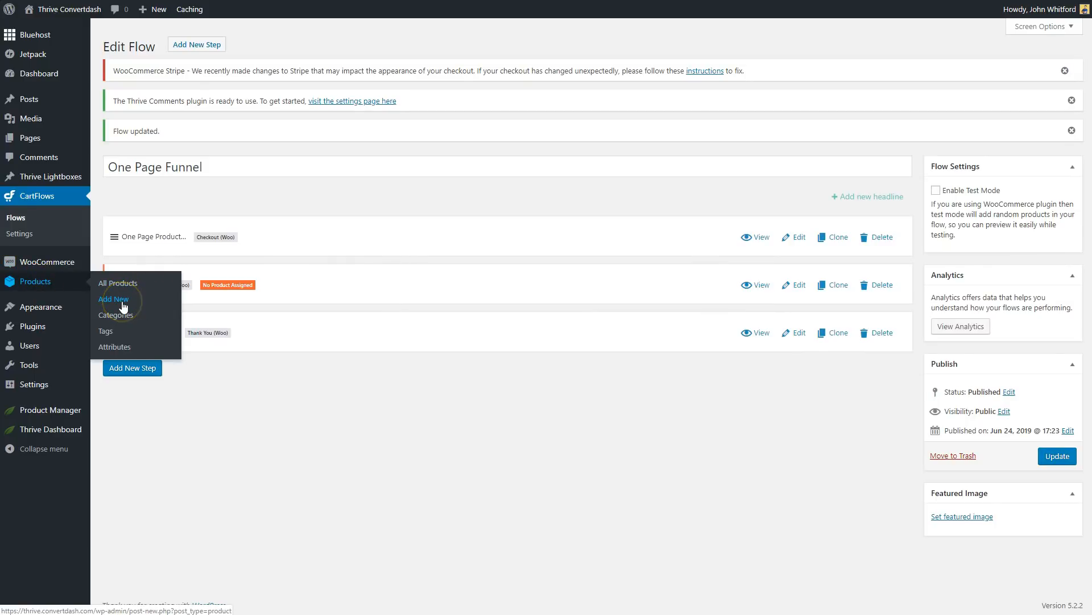
left_click(123, 306)
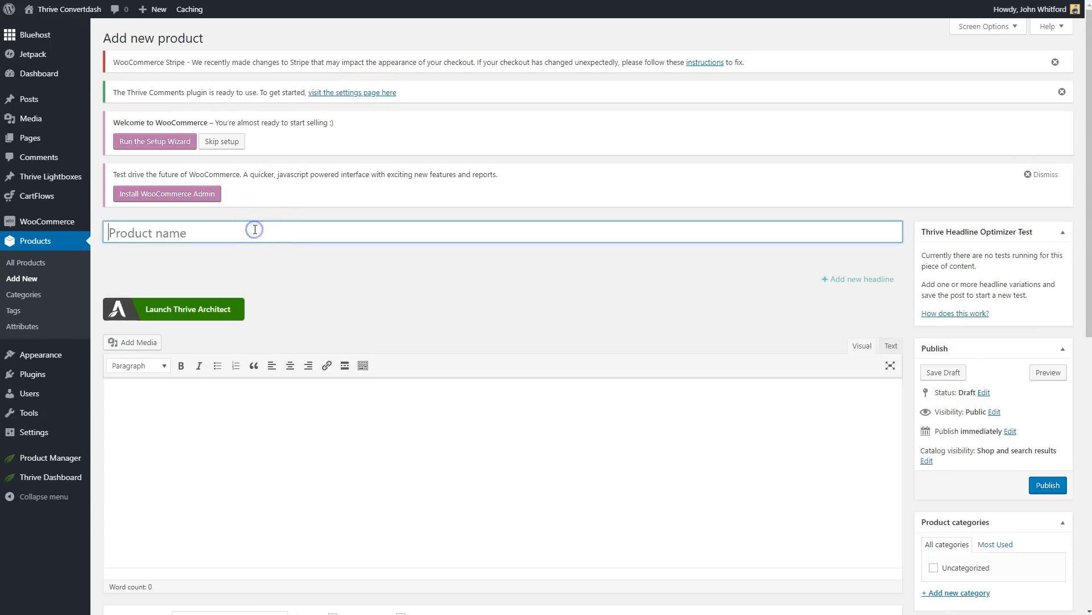
type("One Page Funnel upsell")
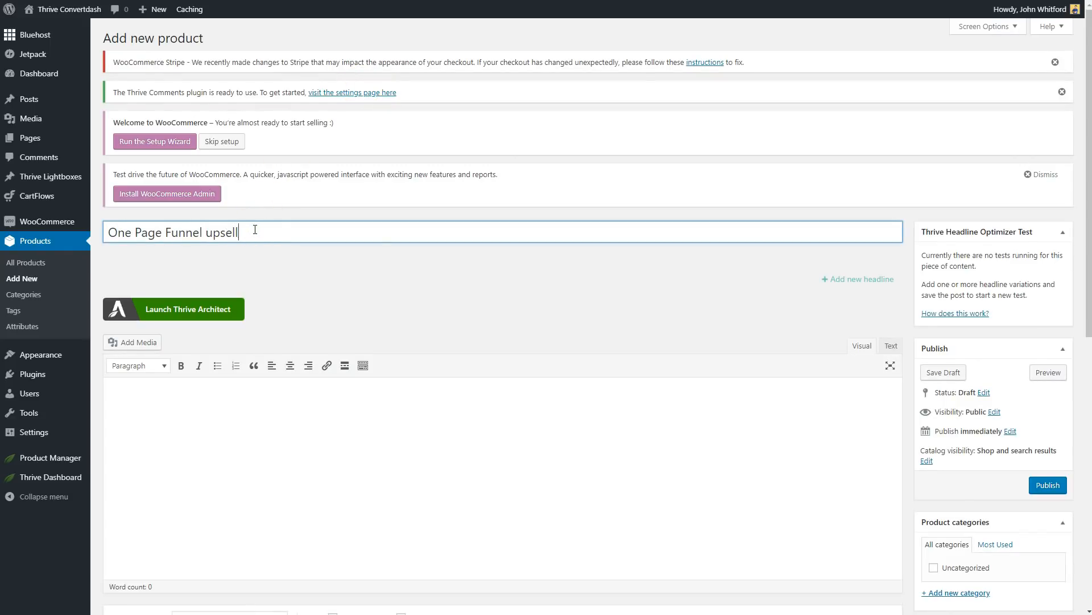
left_click(664, 463)
scroll(325, 236, "down", 8)
left_click(389, 192)
type("97")
left_click(421, 259)
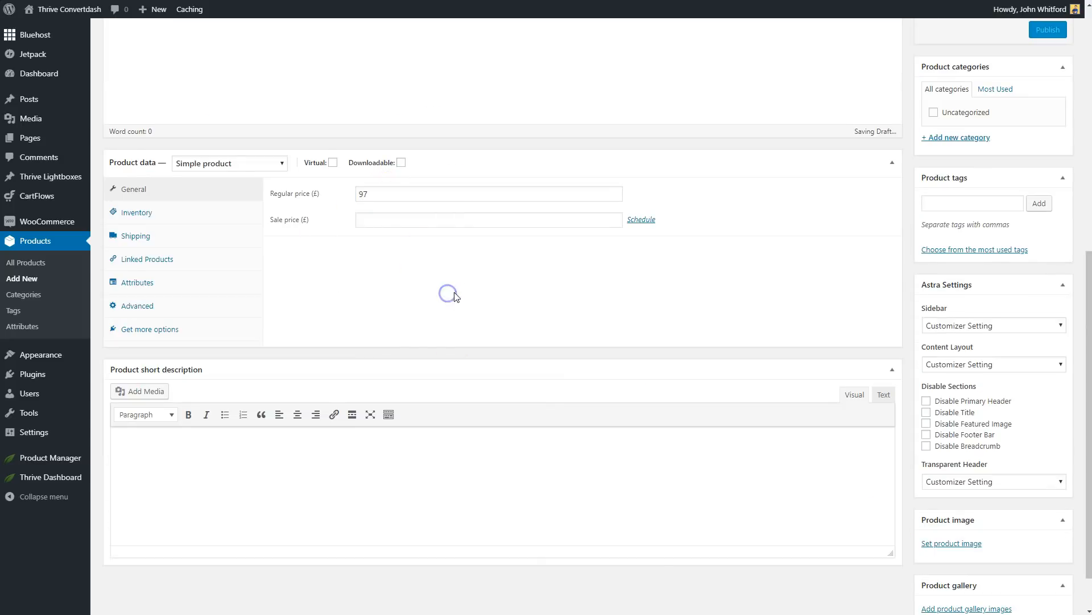
scroll(441, 302, "up", 3)
left_click(1048, 200)
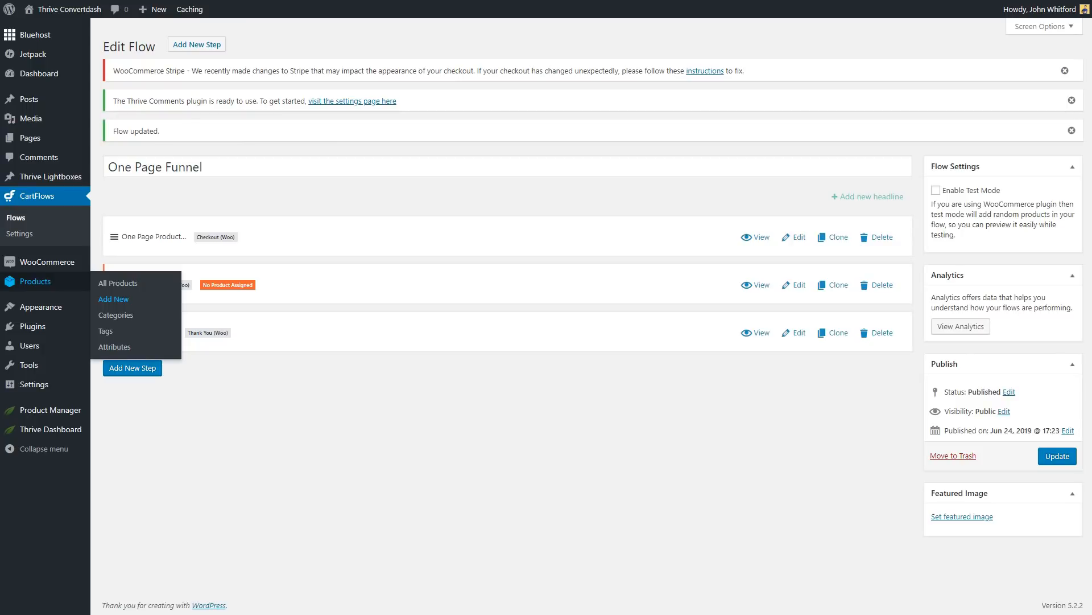
Open the upsell 2 step for editing and assign the One Page Funnel upsell product as its offer.
left_click(796, 286)
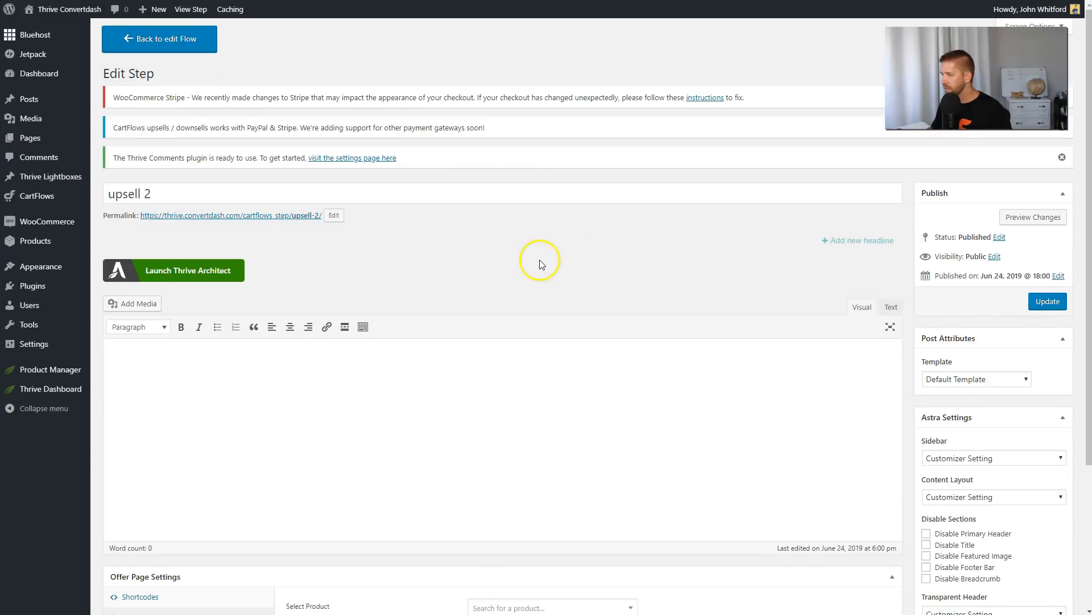
scroll(540, 264, "down", 3)
left_click(509, 417)
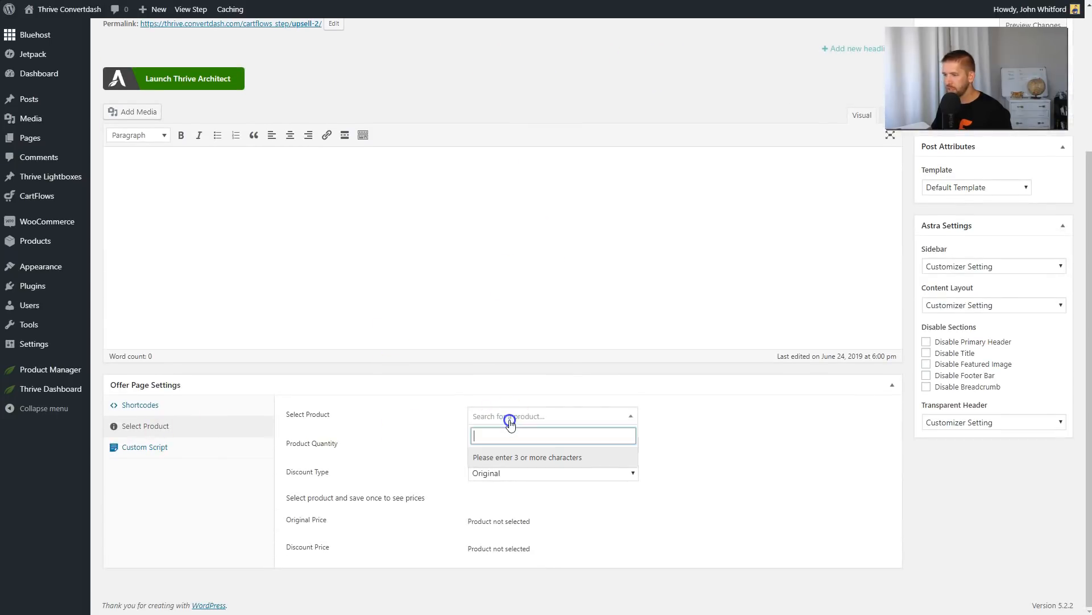
type("one")
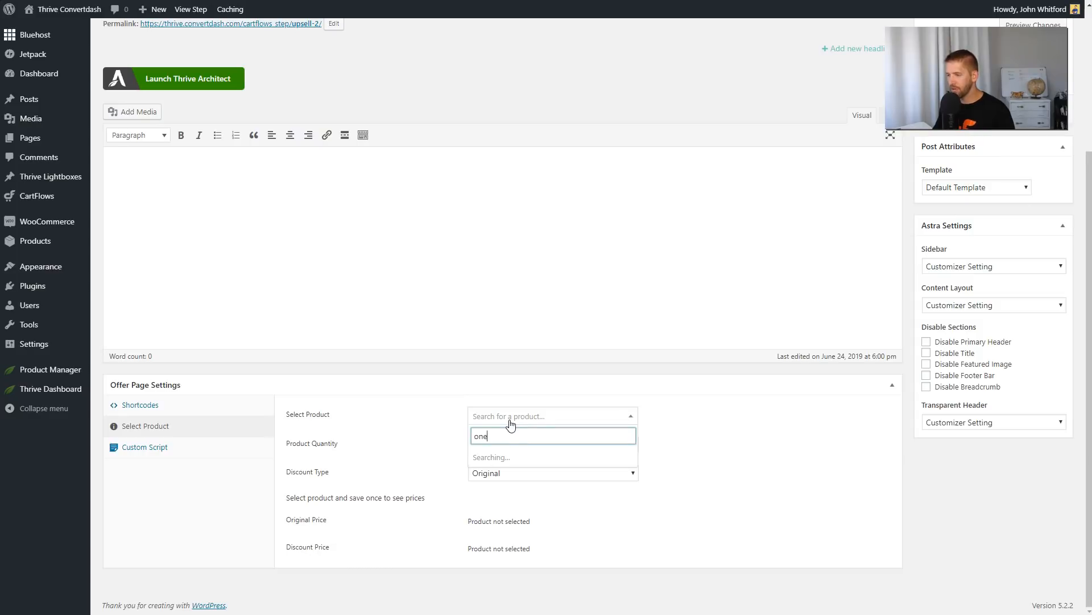
left_click(513, 478)
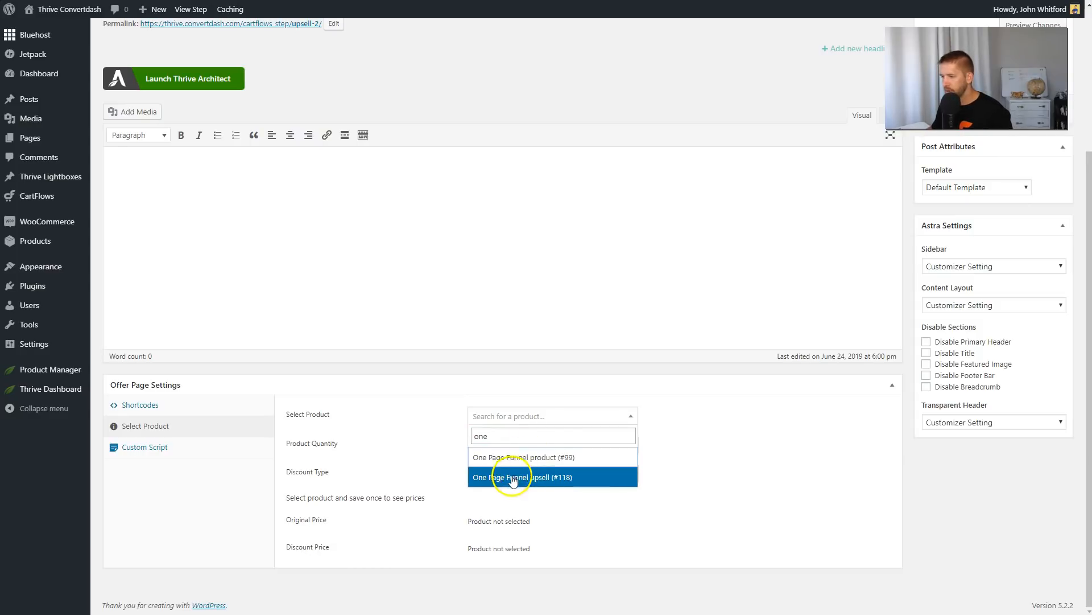
left_click(561, 478)
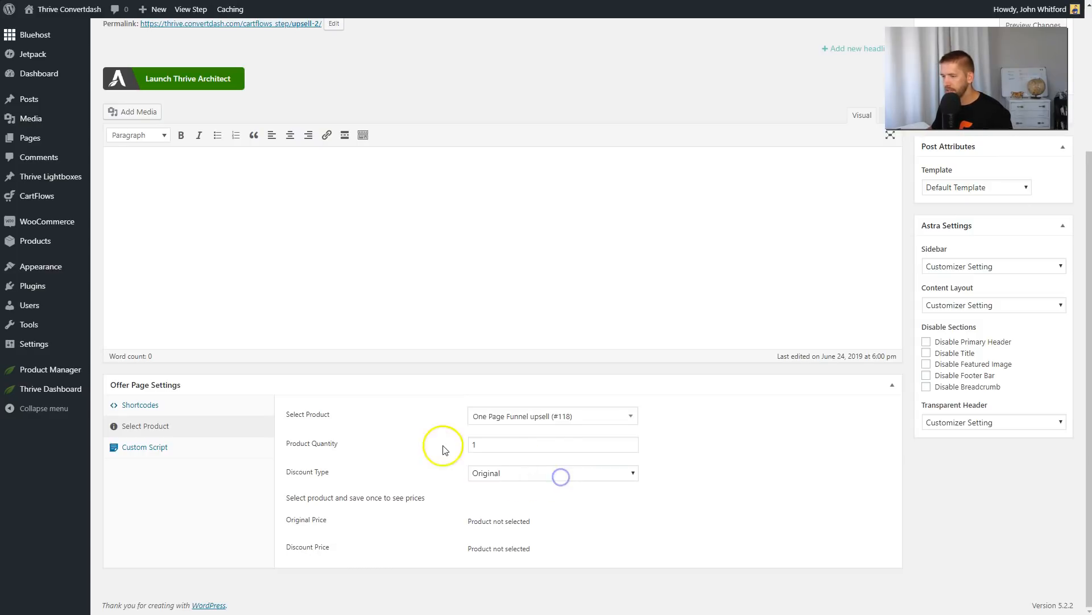
Set the upsell offer's discount type to Discount Percentage with a value of 50 and update the step.
left_click(508, 473)
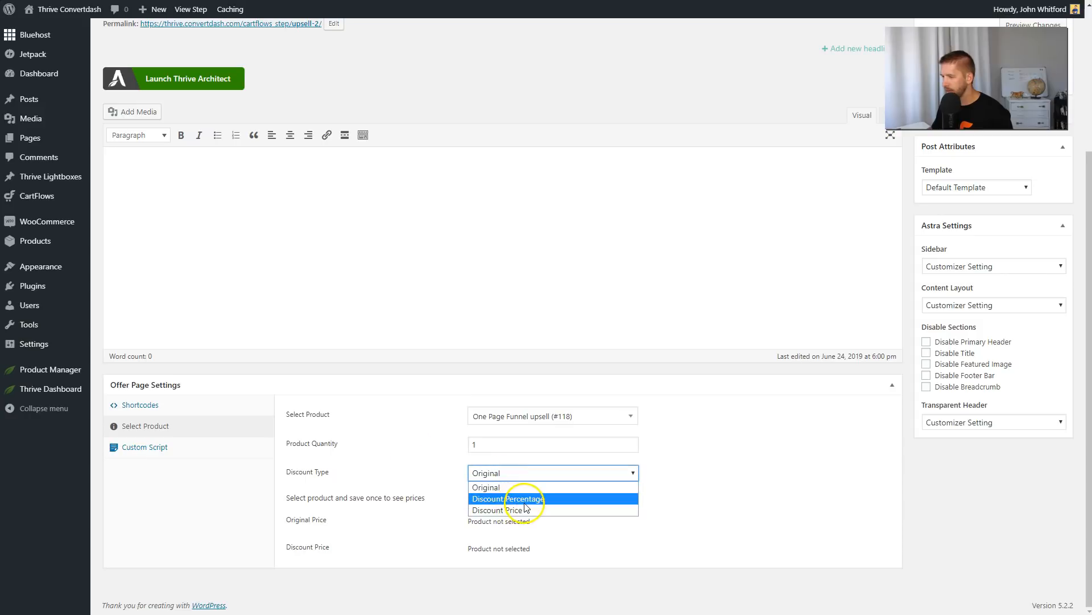
left_click(500, 494)
left_click(519, 501)
type("50")
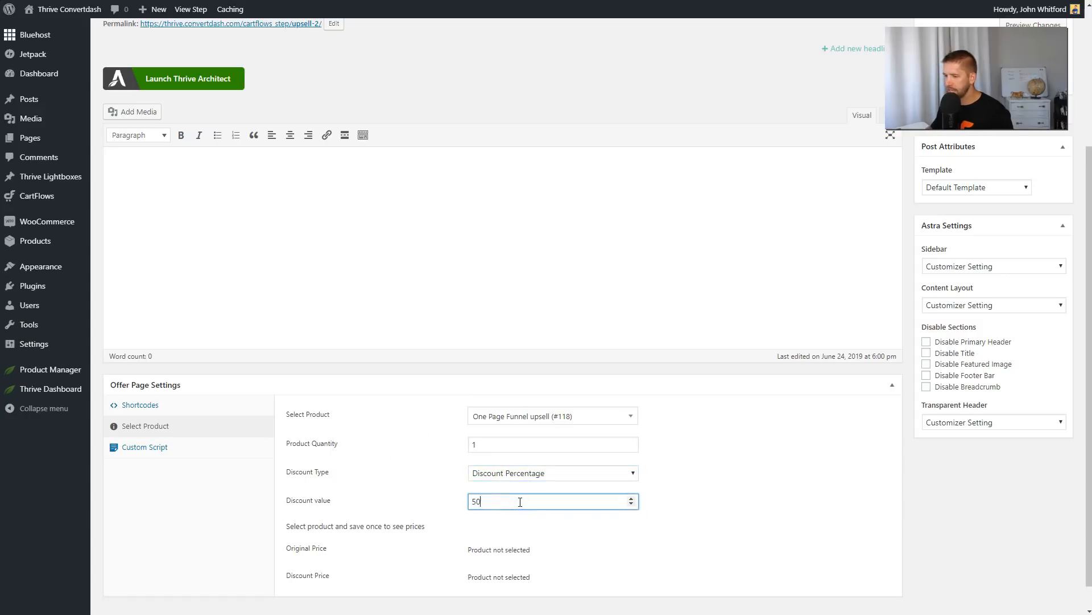
left_click(405, 494)
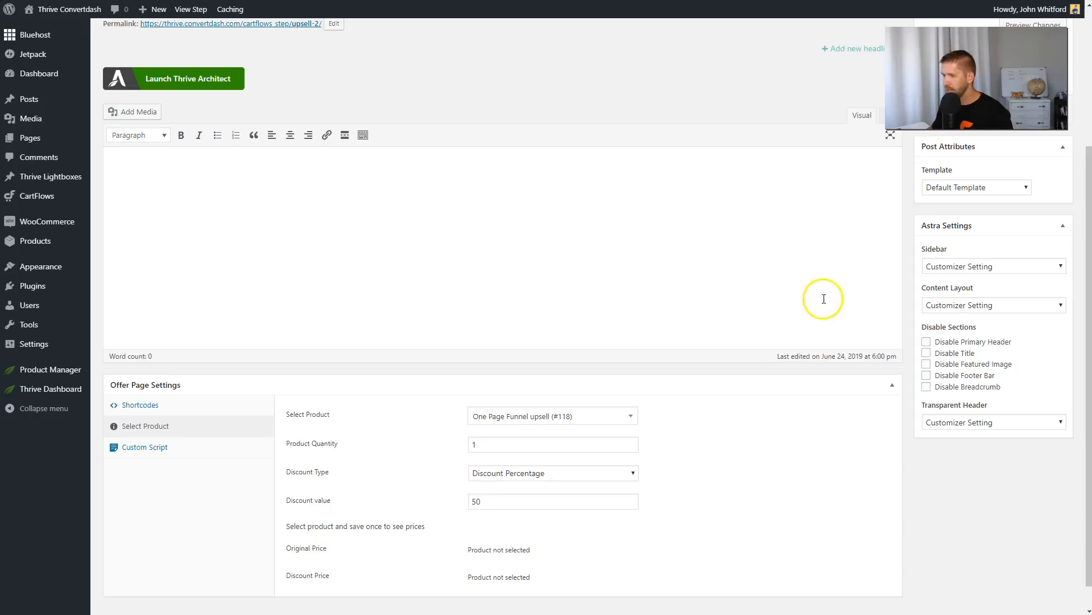
left_click(1046, 109)
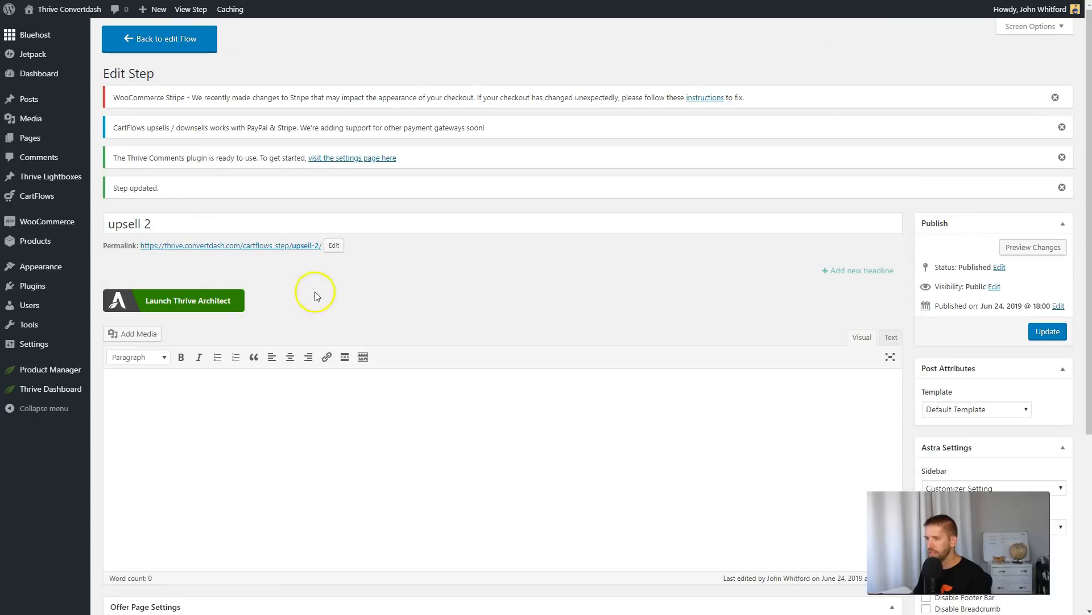
Launch Thrive Architect for the upsell 2 step and open the landing page template library.
scroll(313, 284, "down", 2)
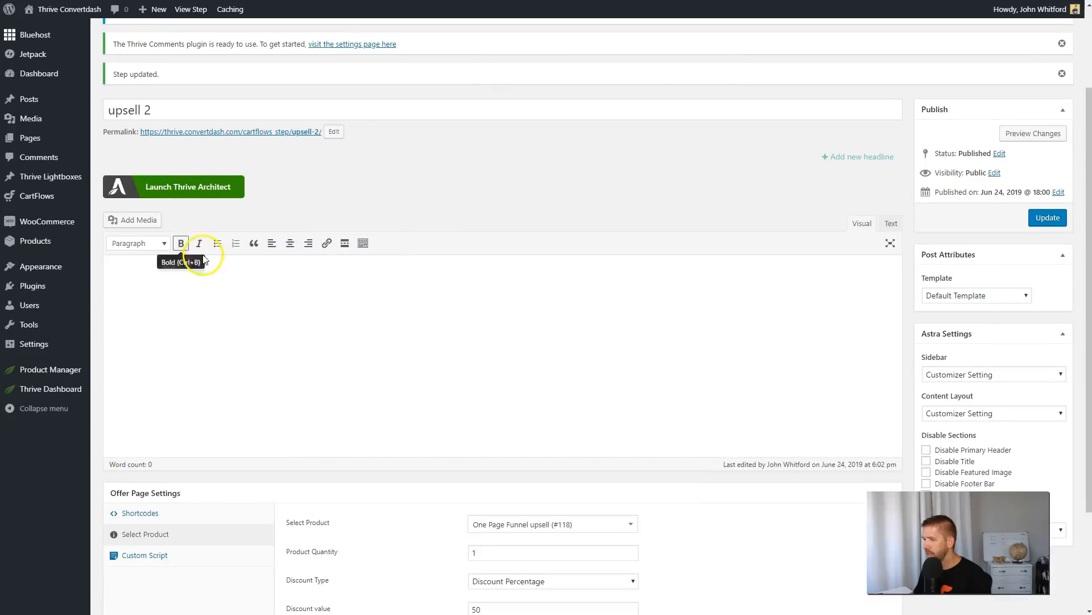
left_click(190, 194)
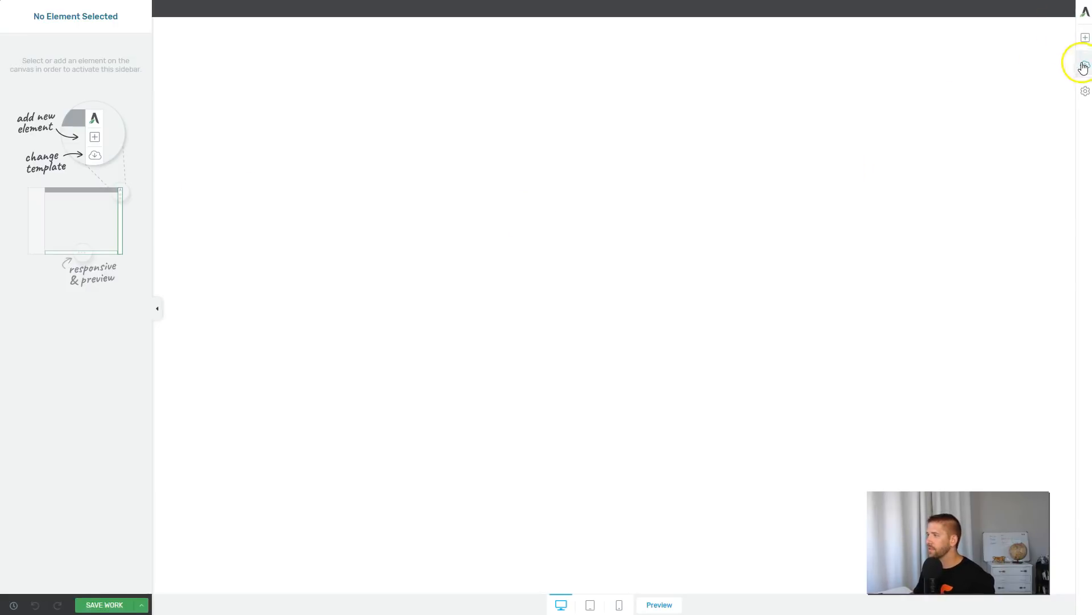
left_click(1084, 67)
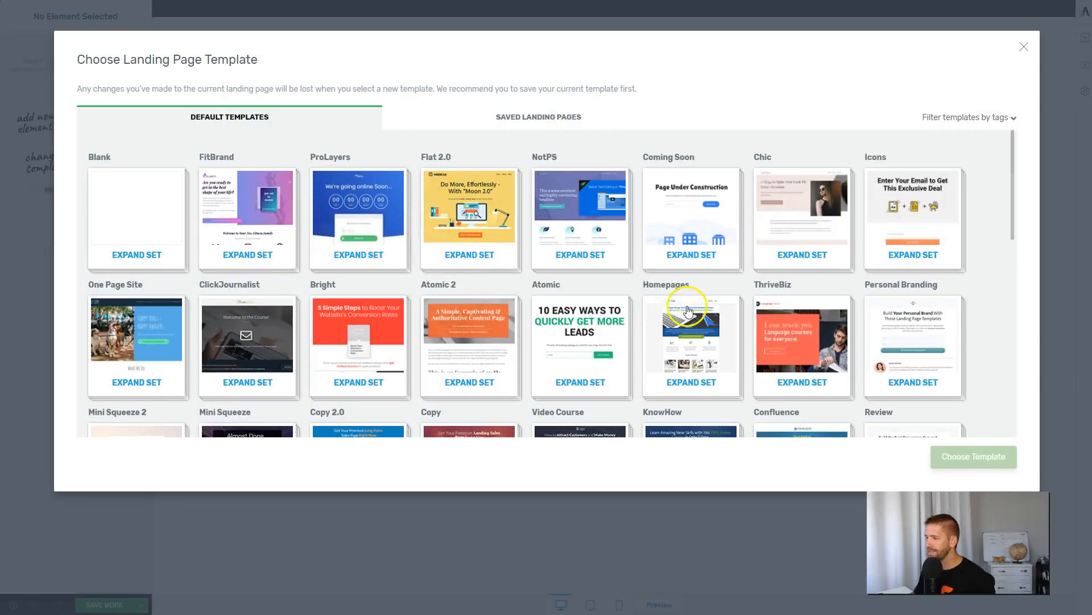
Browse the default landing page templates and filter them by the video tag.
scroll(662, 400, "down", 4)
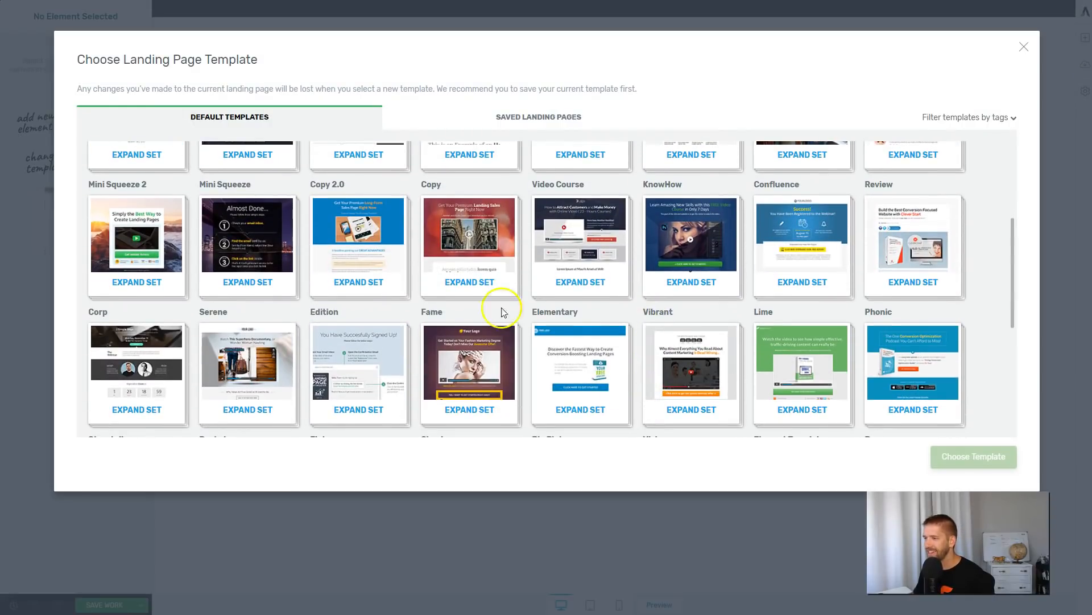
scroll(704, 293, "down", 2)
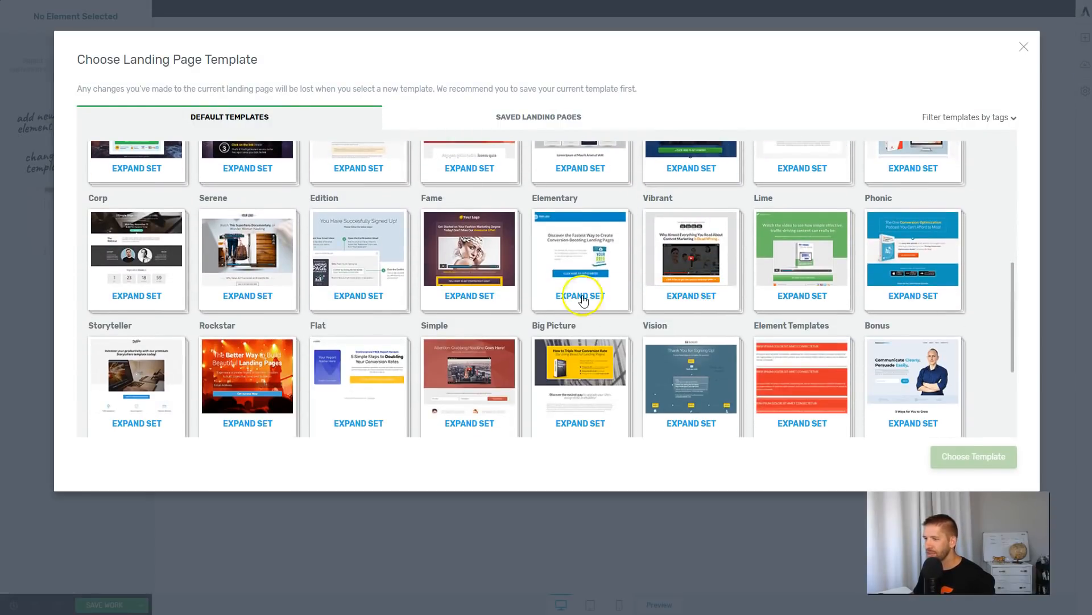
left_click(1017, 121)
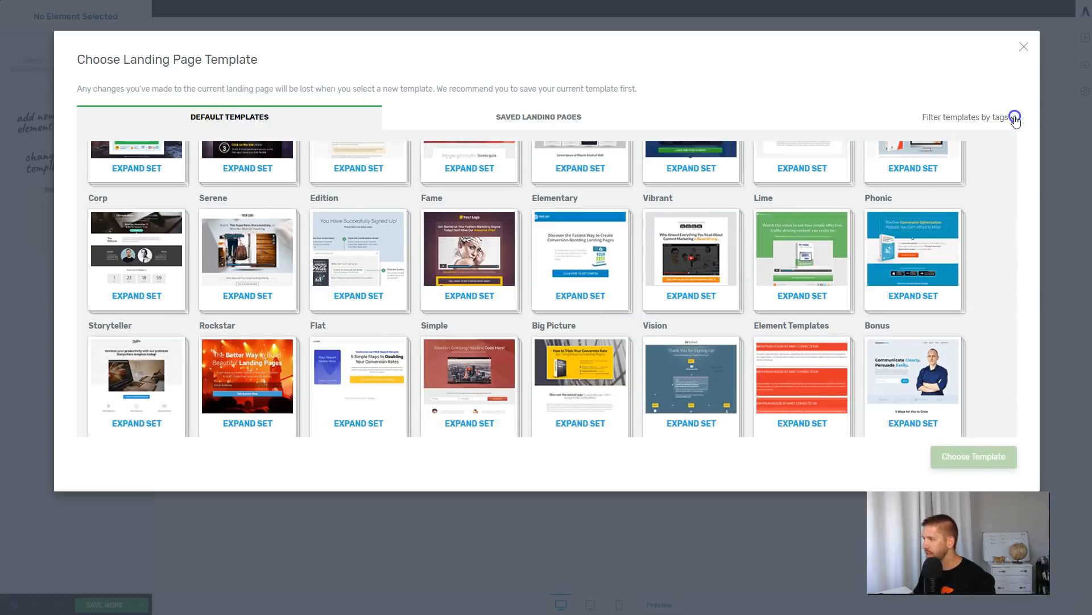
scroll(958, 204, "down", 3)
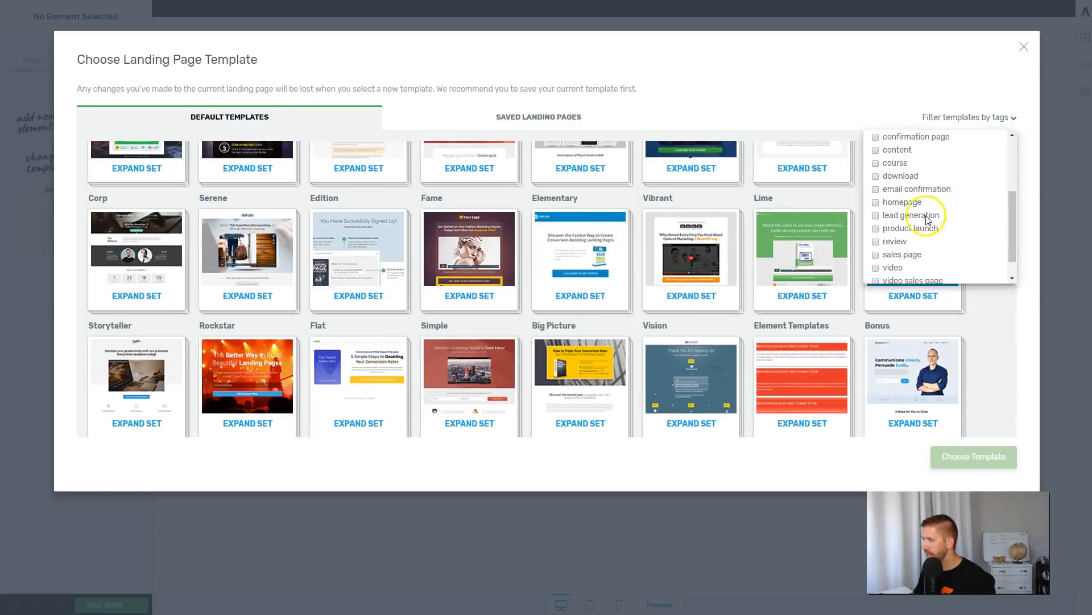
left_click(876, 268)
left_click(977, 340)
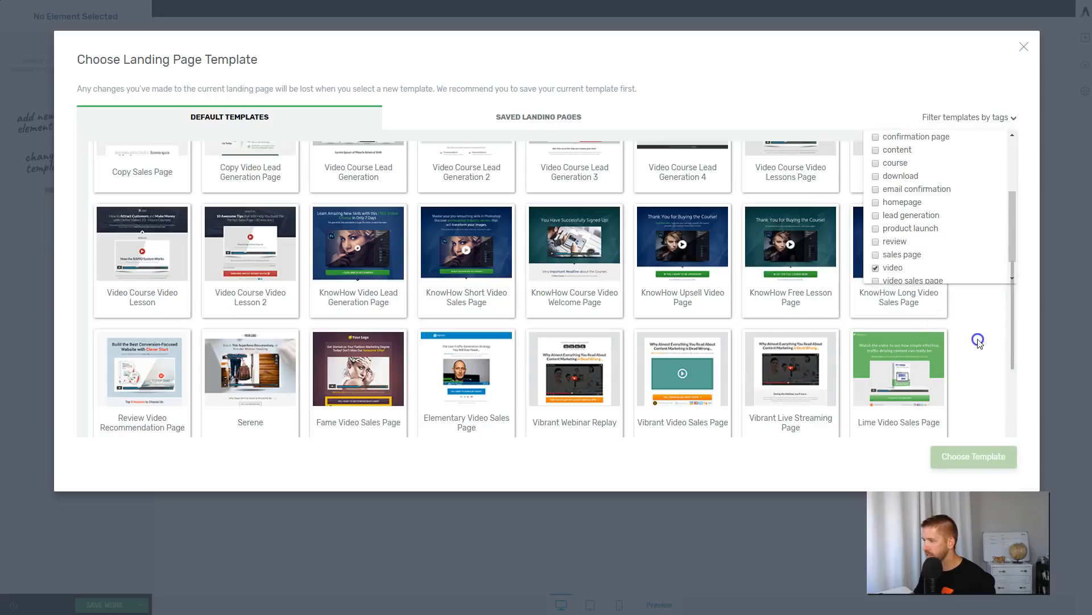
Look through the video templates and load the Elementary Video Sales Page template onto the upsell page.
scroll(512, 392, "up", 5)
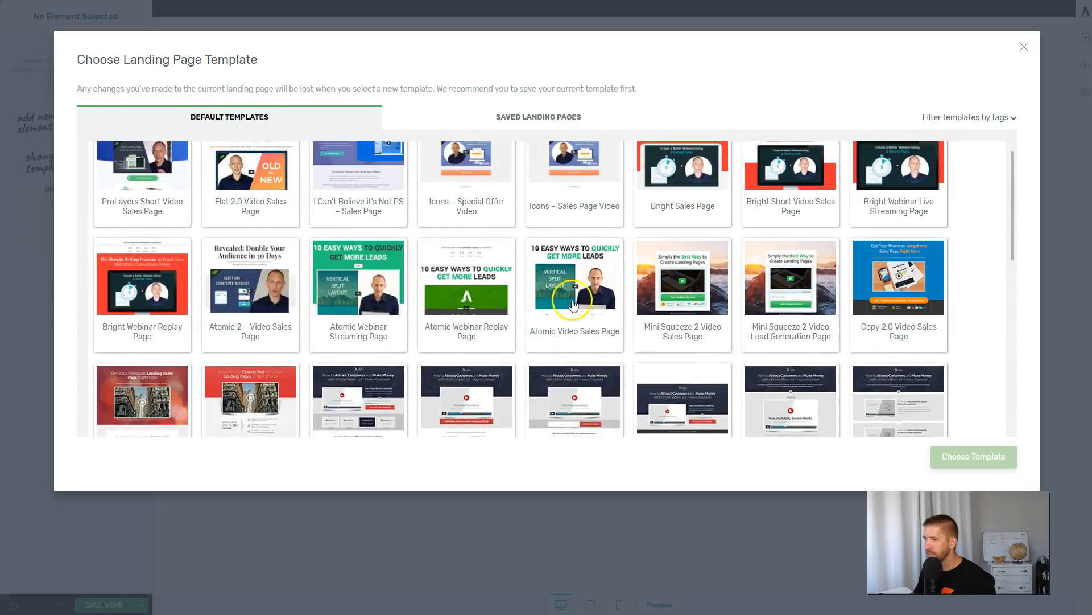
scroll(571, 306, "up", 1)
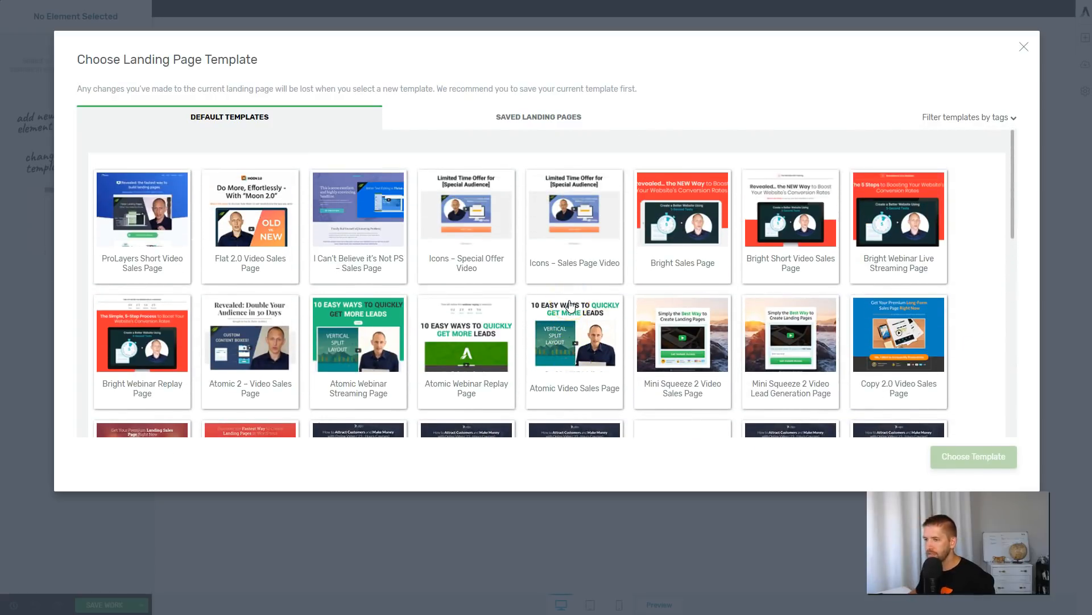
scroll(597, 362, "down", 2)
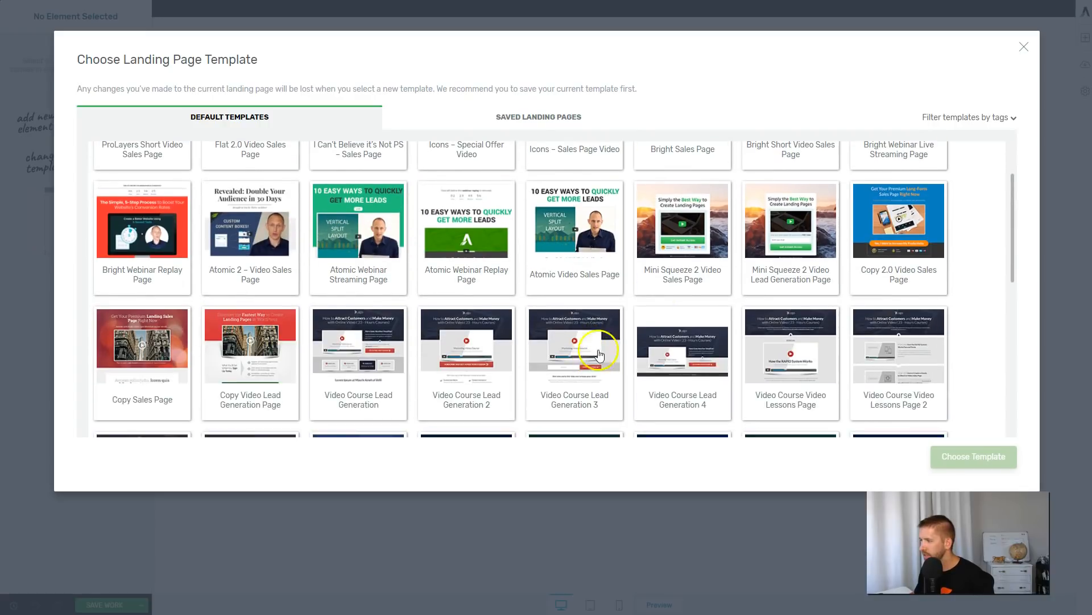
scroll(739, 276, "down", 2)
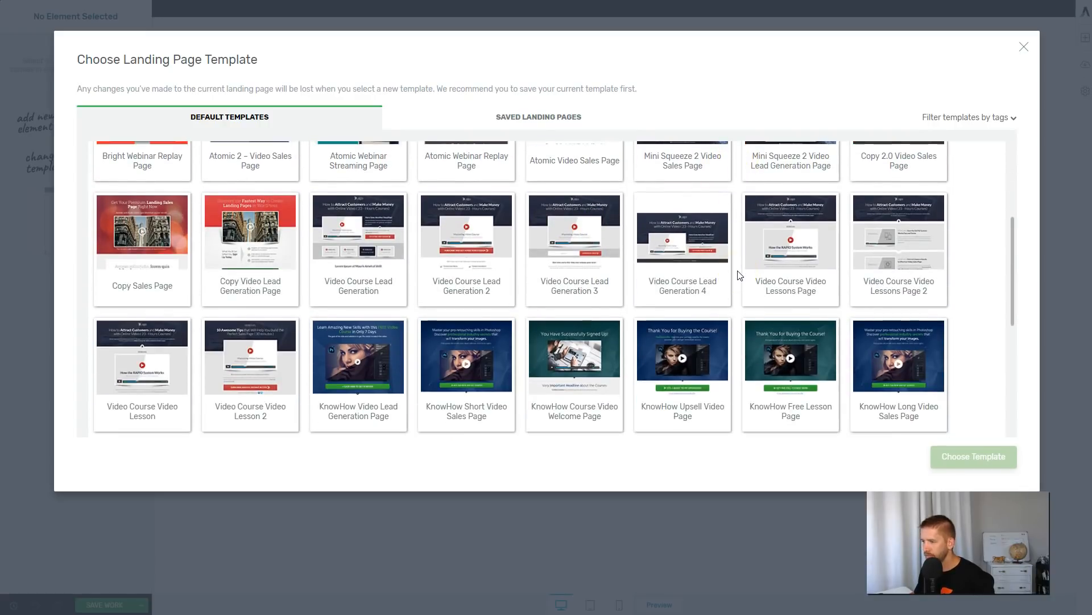
scroll(739, 275, "down", 4)
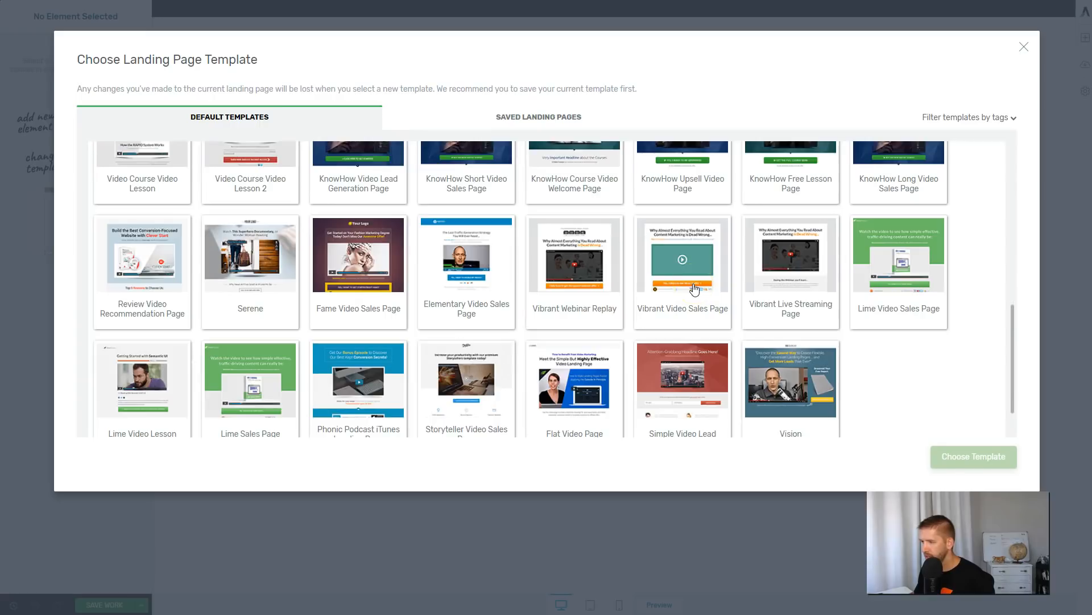
left_click(489, 249)
left_click(491, 264)
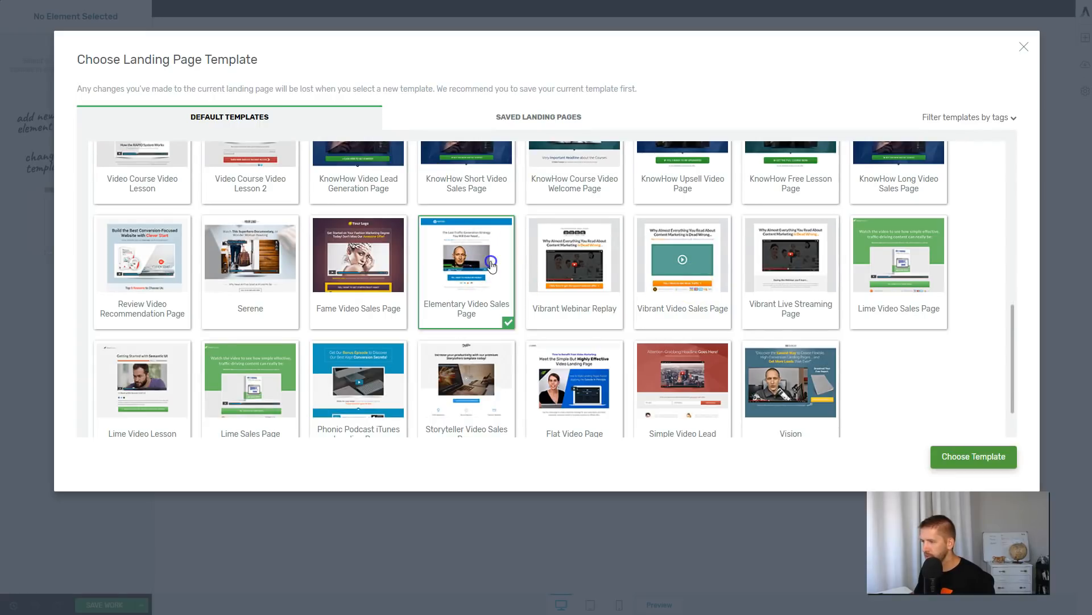
left_click(956, 462)
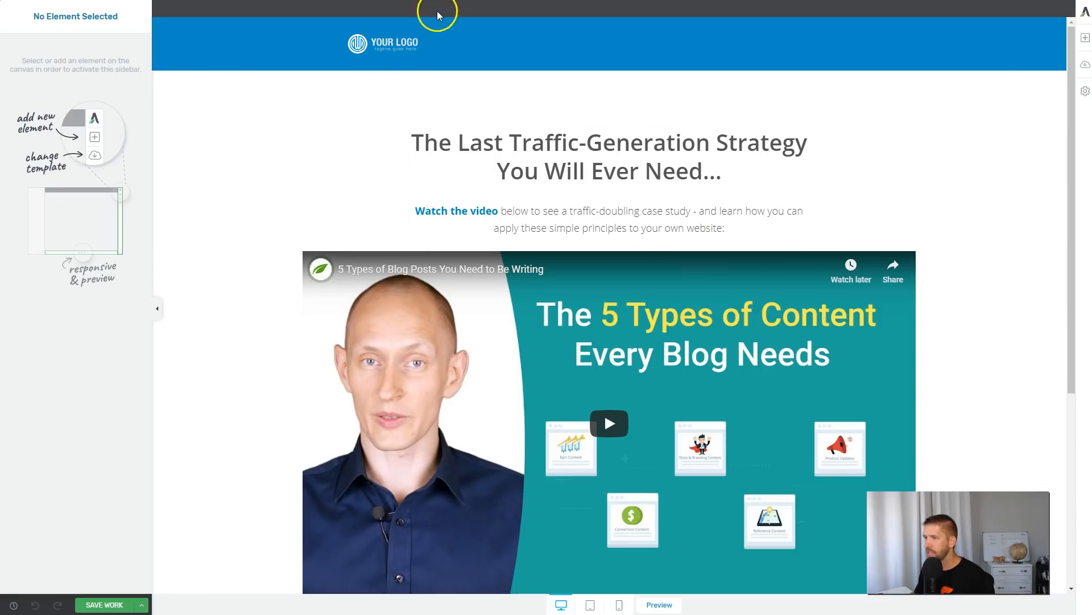
Delete the blue logo header section and replace the headline with "Congratulations - Please Customize Your Order".
left_click(743, 46)
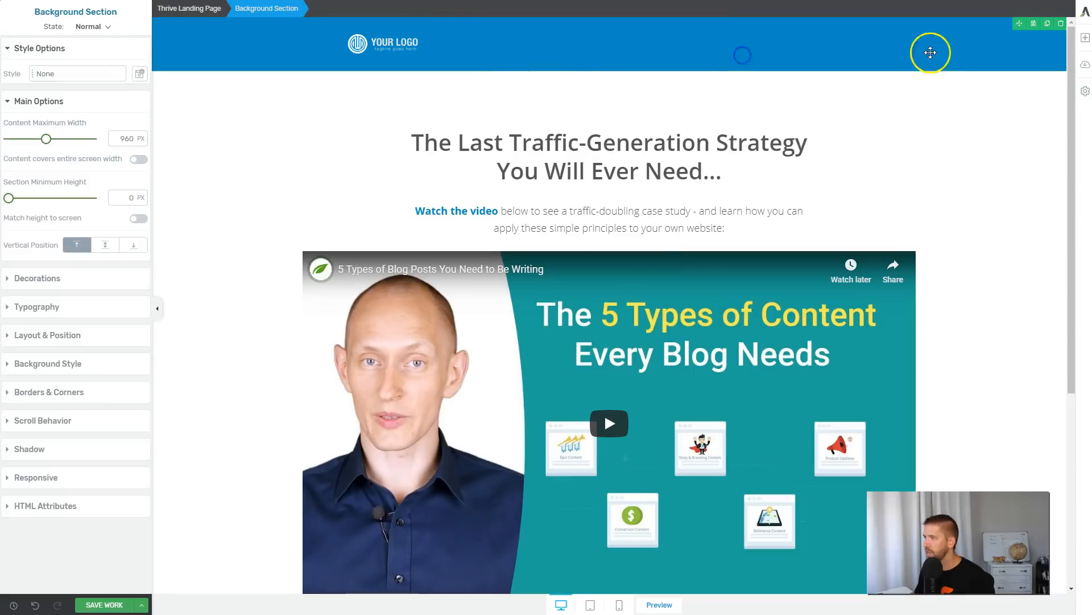
left_click(1061, 23)
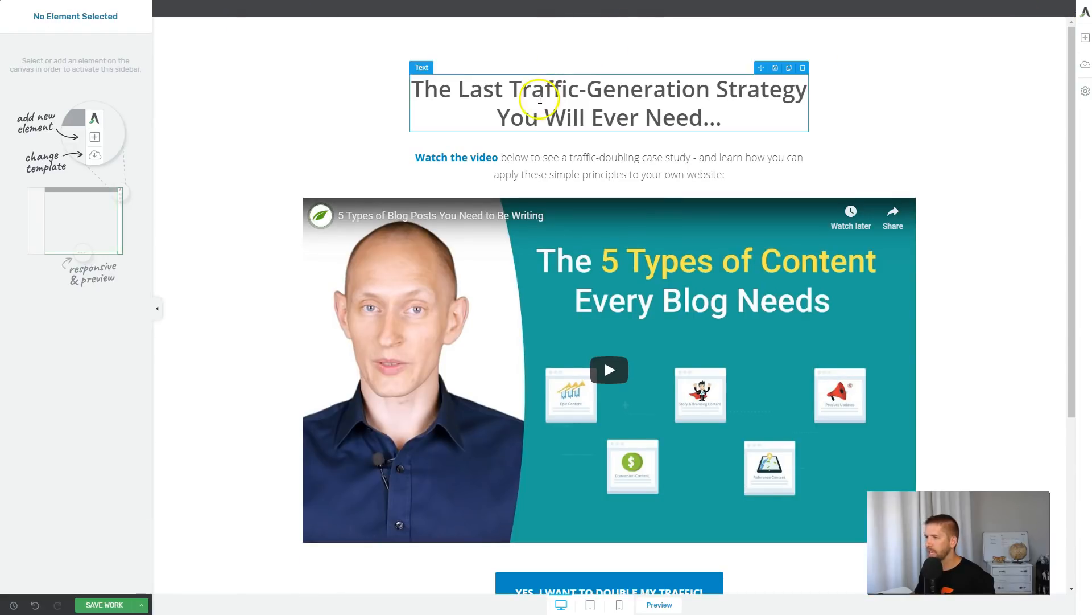
triple_click(491, 93)
type("C")
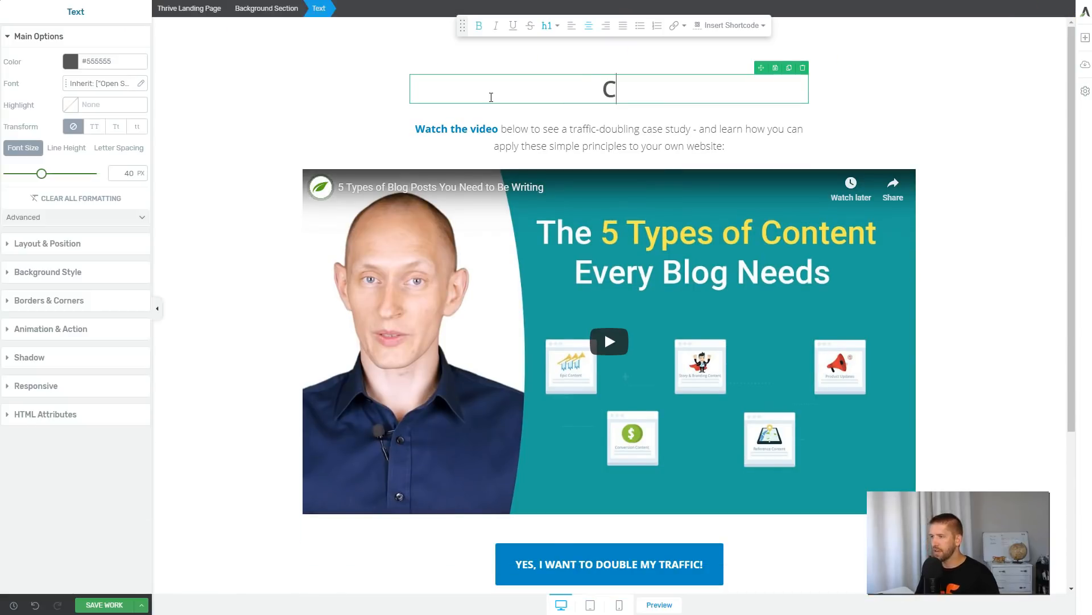
type("ontratulations - Please Custo")
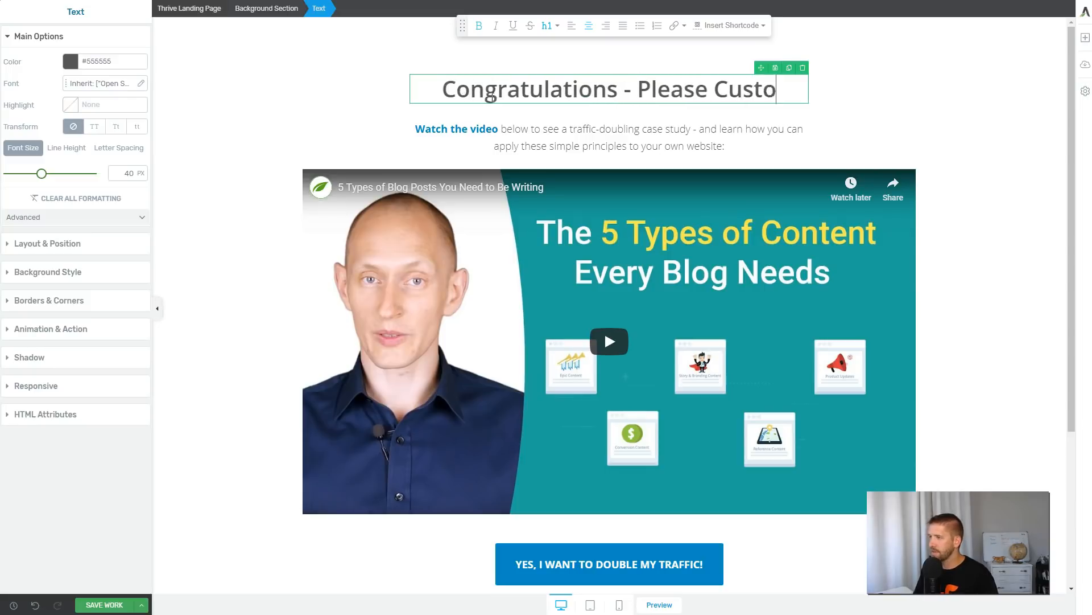
type("mize Your Order")
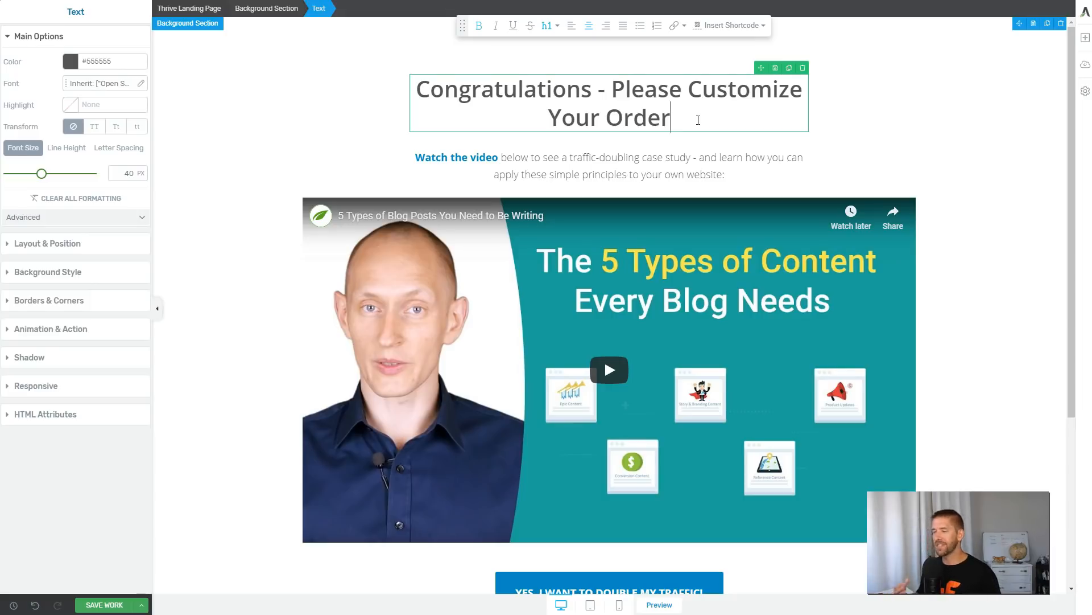
Set the headline text's top margin to 0.
left_click(846, 57)
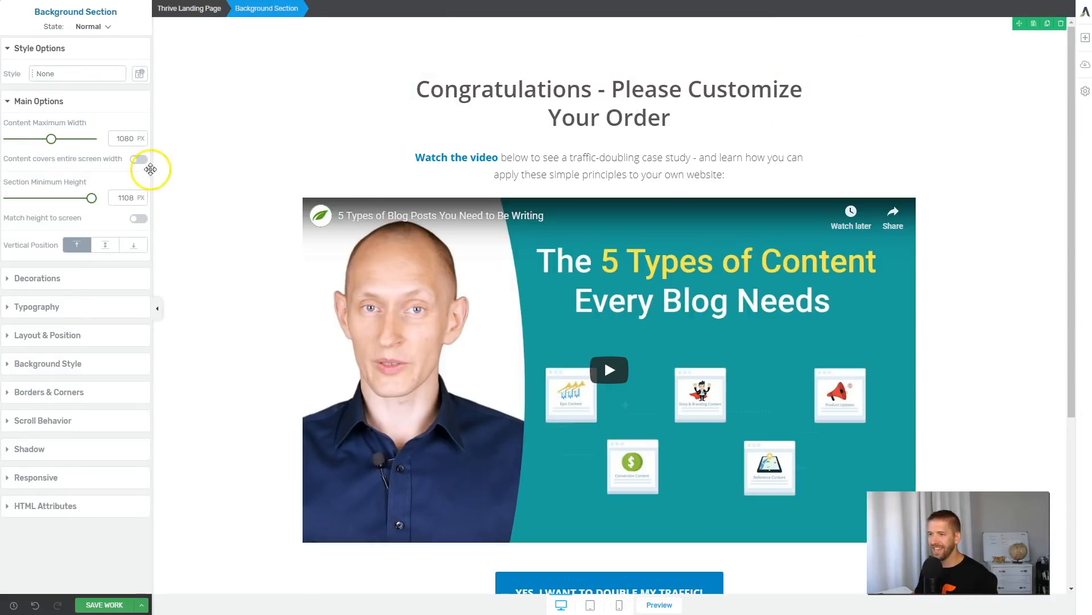
left_click(46, 328)
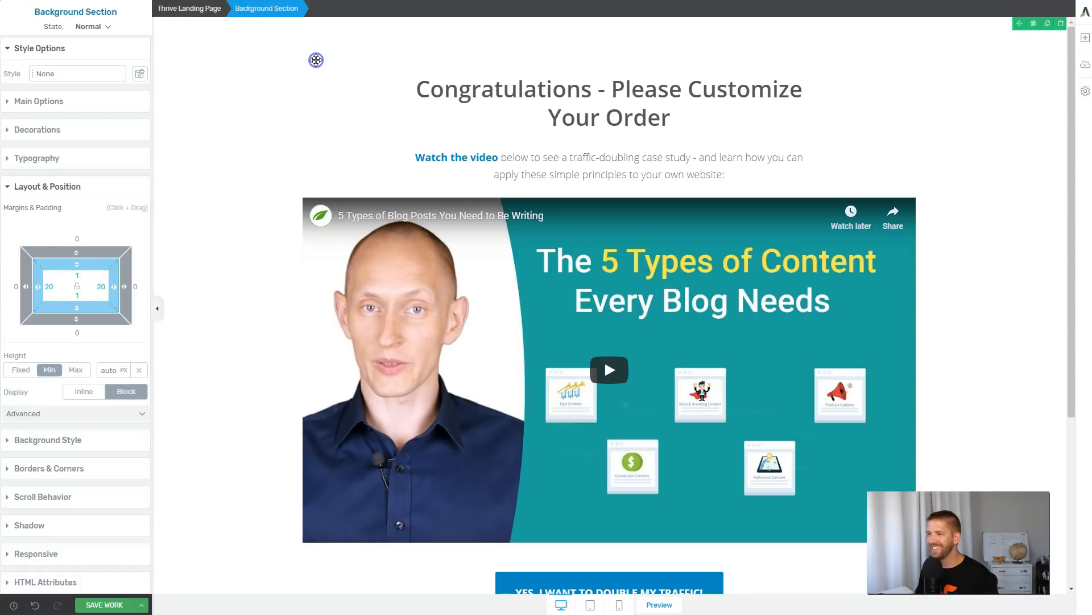
left_click(538, 88)
left_click(74, 116)
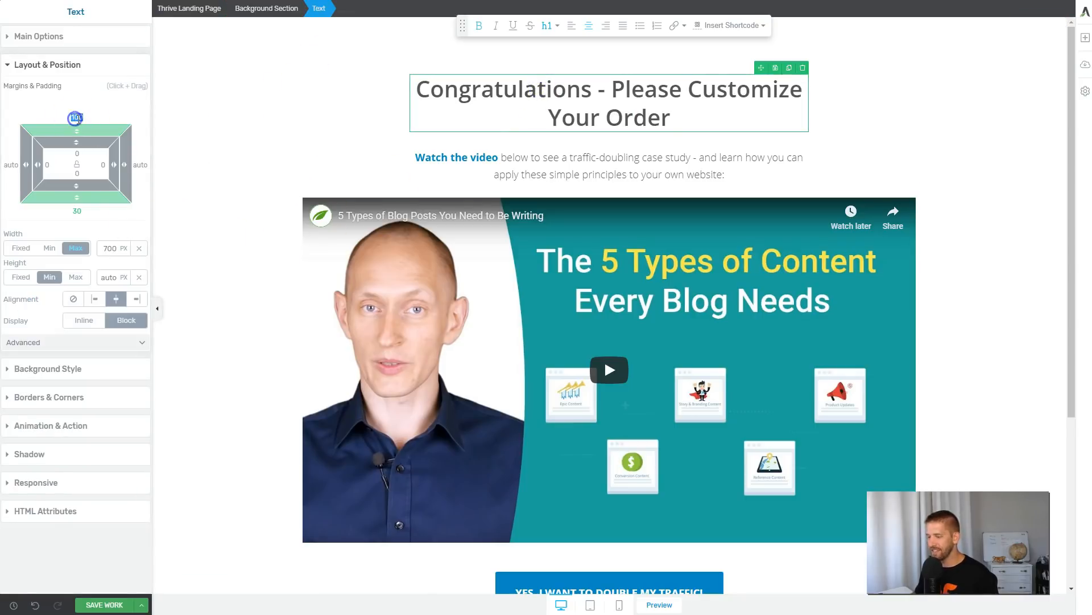
type("0")
left_click(251, 86)
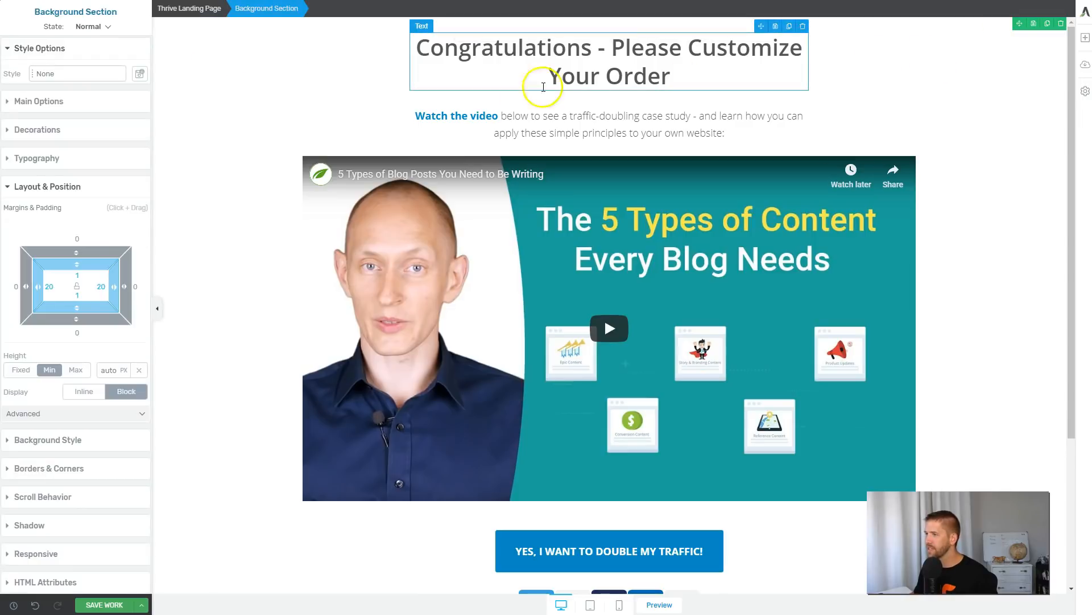
Add an ellipsis to the end of the headline and delete the "Watch the video" paragraph beneath it.
left_click(706, 76)
type("...")
left_click(625, 114)
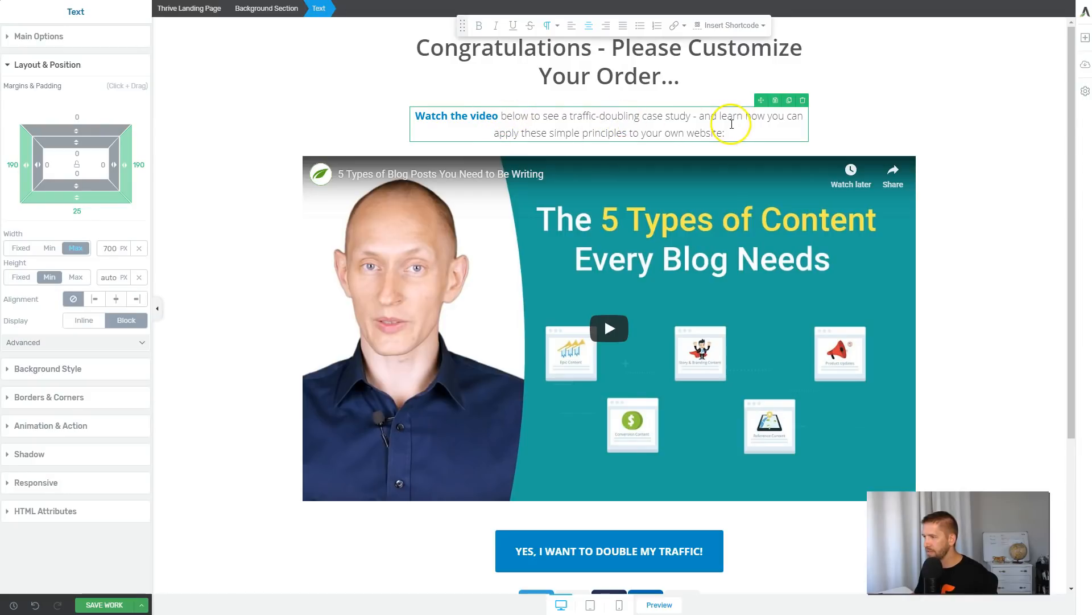
left_click_drag(705, 128, 548, 122)
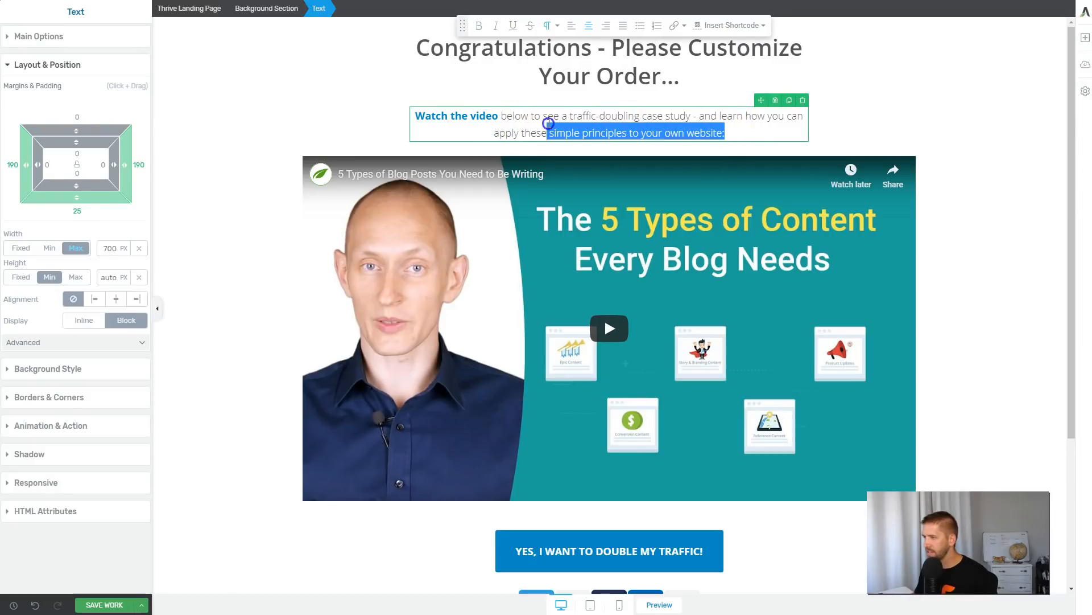
left_click(803, 100)
left_click(876, 88)
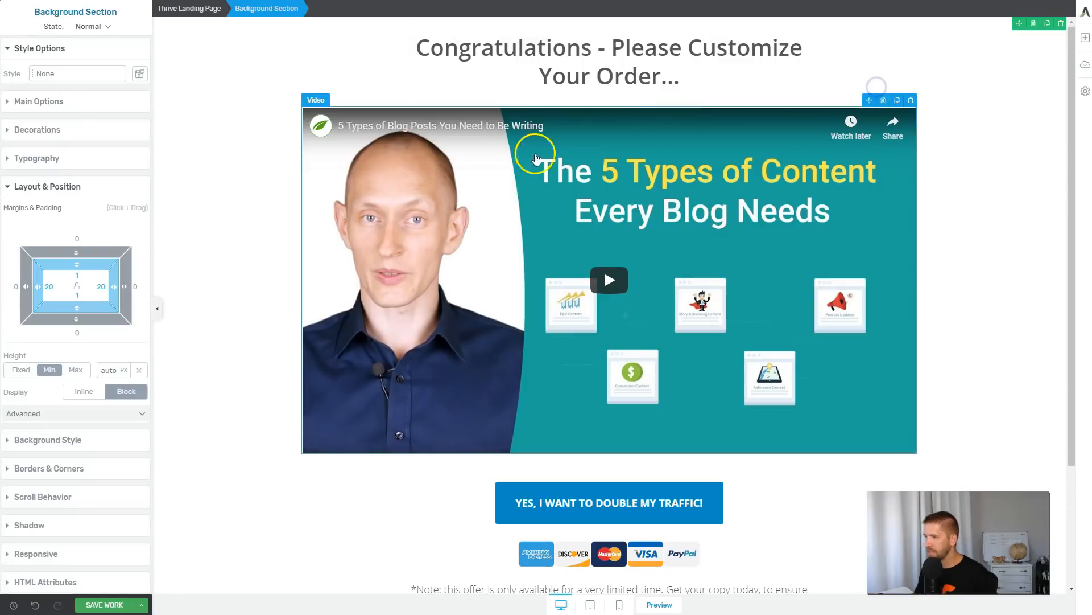
Replace the video's YouTube URL with the one for "5 Effective Content Blocks for Affiliate Marketers in Thrive Architect".
left_click(646, 201)
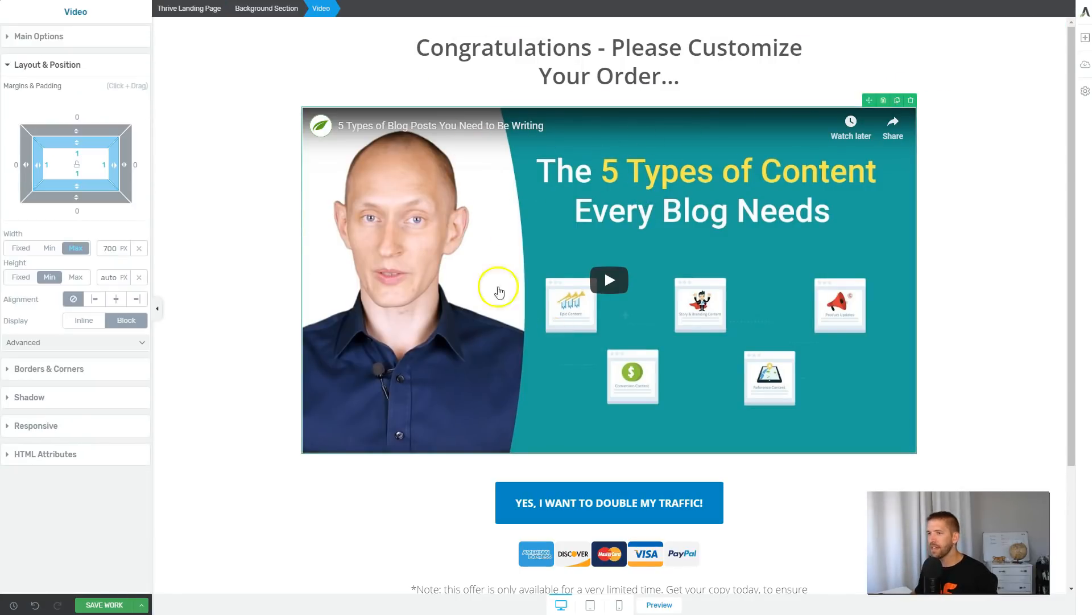
left_click(74, 31)
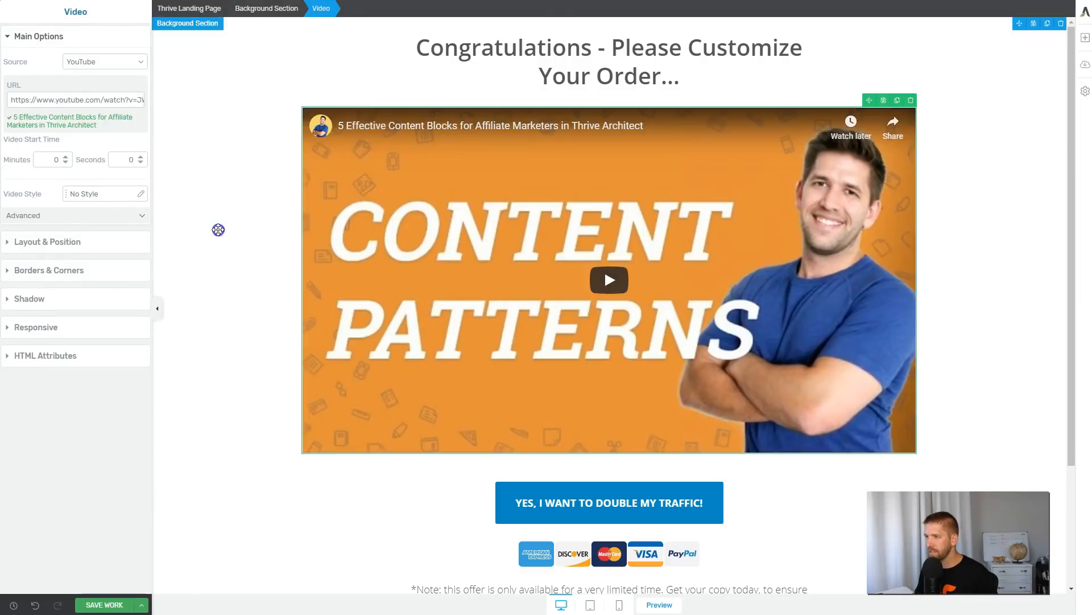
left_click(221, 233)
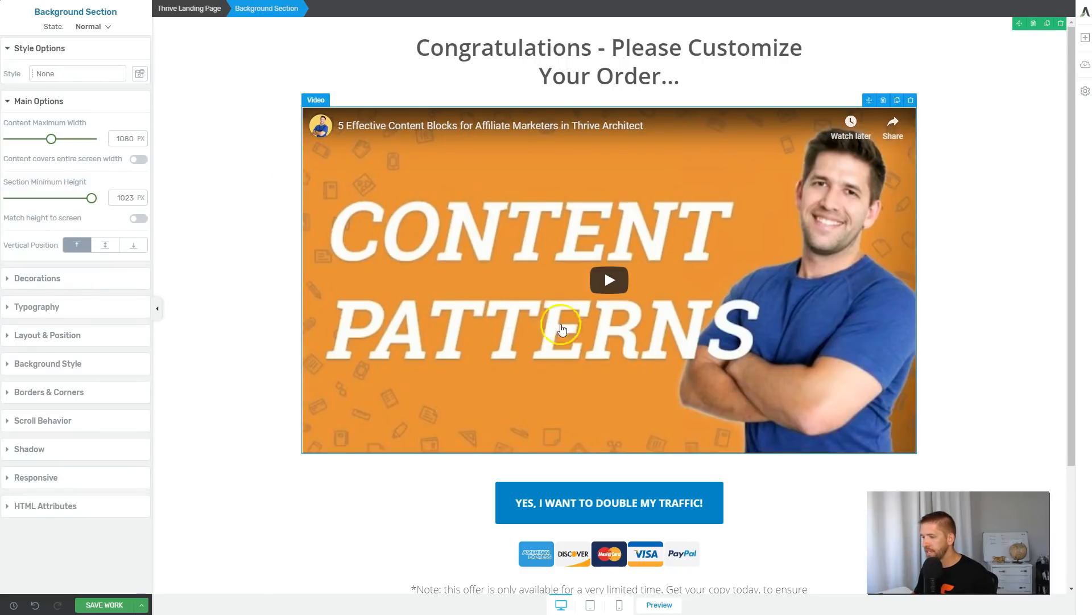
Set the call-to-action button's master color to the saved cyan #08e3f1.
left_click(708, 498)
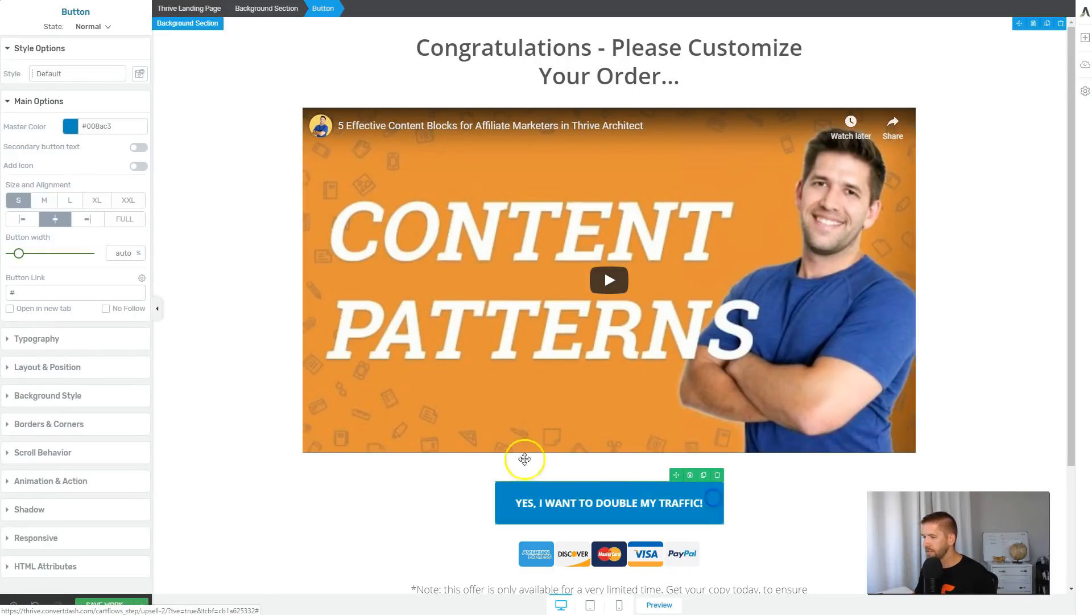
left_click(67, 128)
left_click(27, 316)
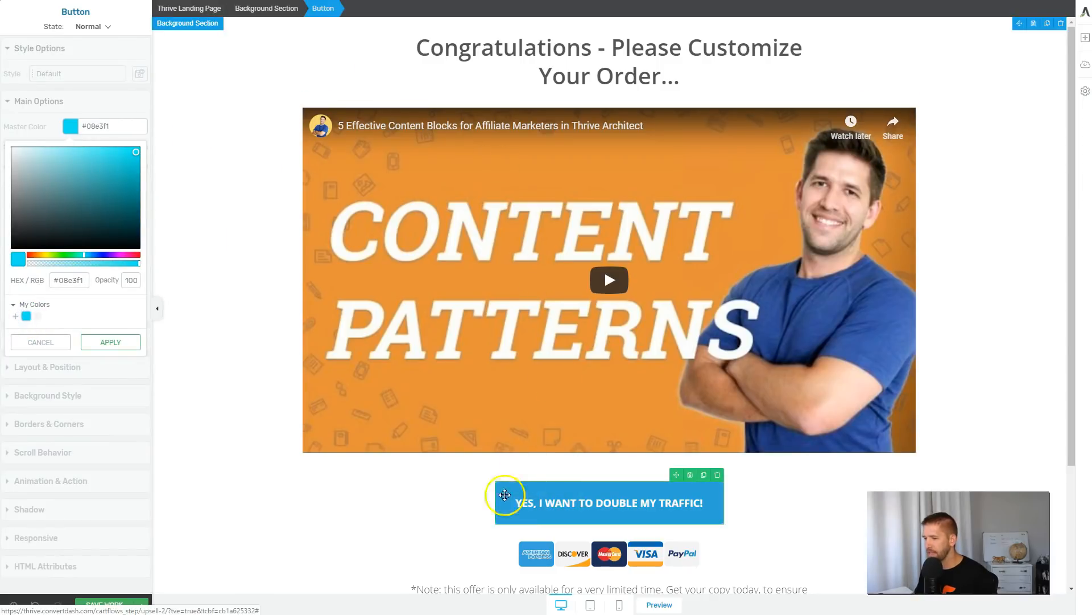
left_click(134, 344)
Switch the call-to-action button to its hover state and apply #3df3ff as the master color.
left_click(106, 26)
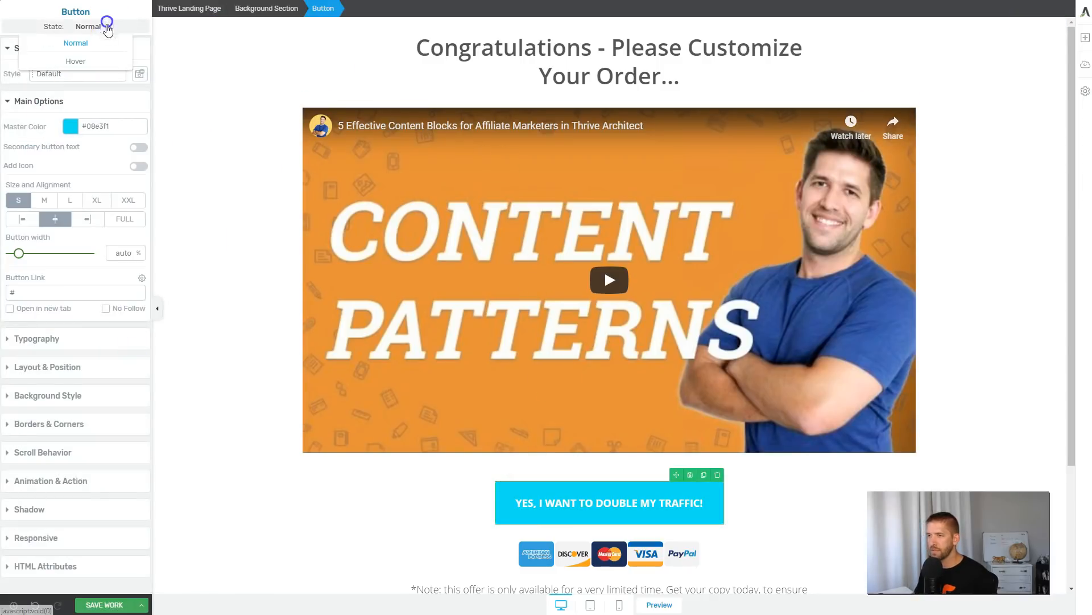
left_click(94, 63)
left_click(71, 73)
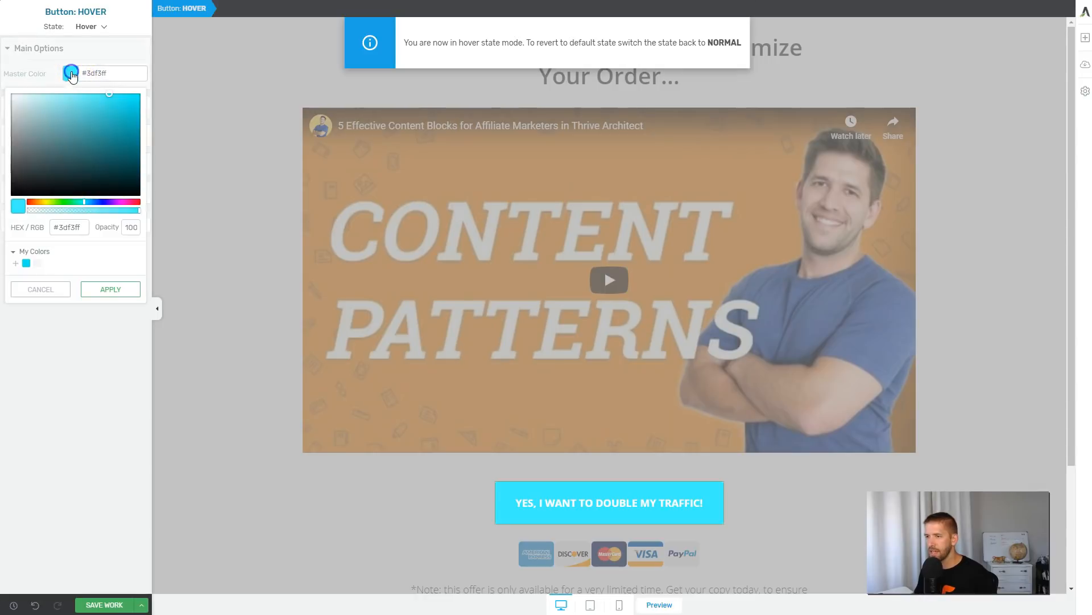
left_click(107, 288)
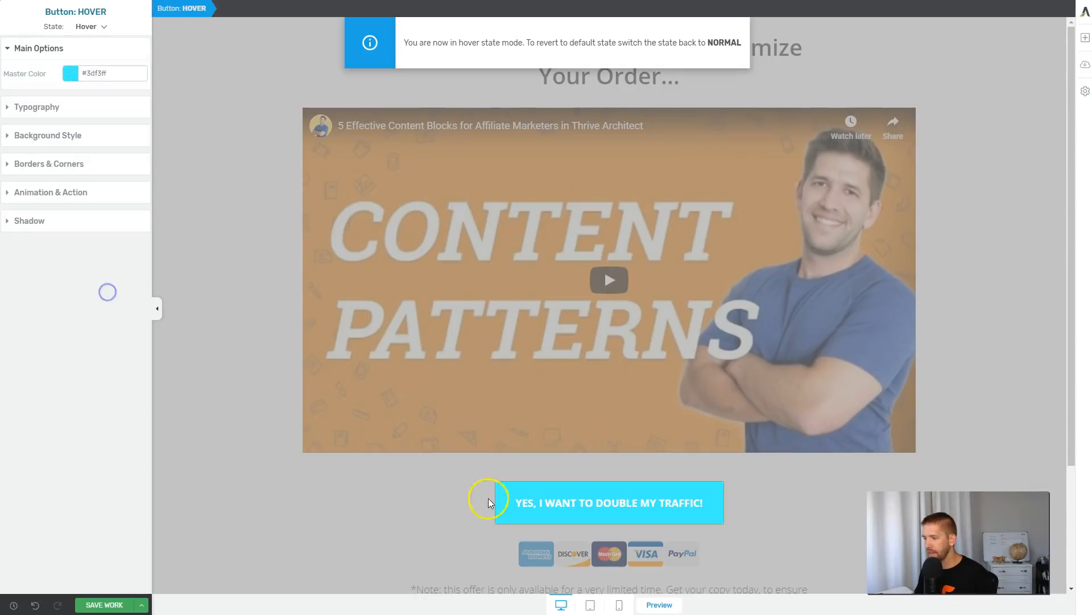
Switch the call-to-action button's state back to Normal and deselect it.
left_click(88, 26)
left_click(76, 43)
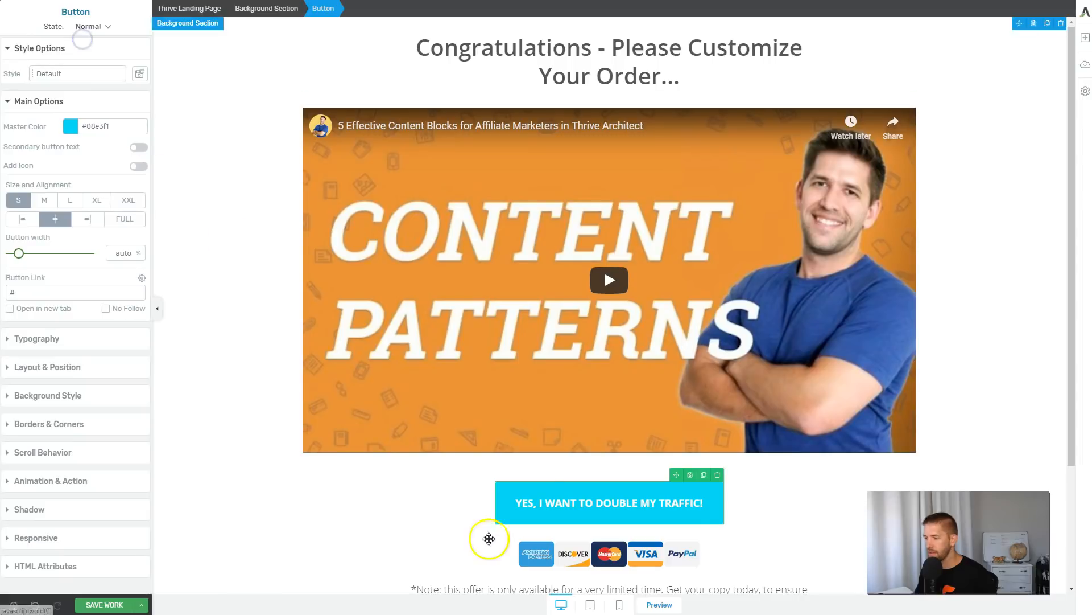
left_click(466, 491)
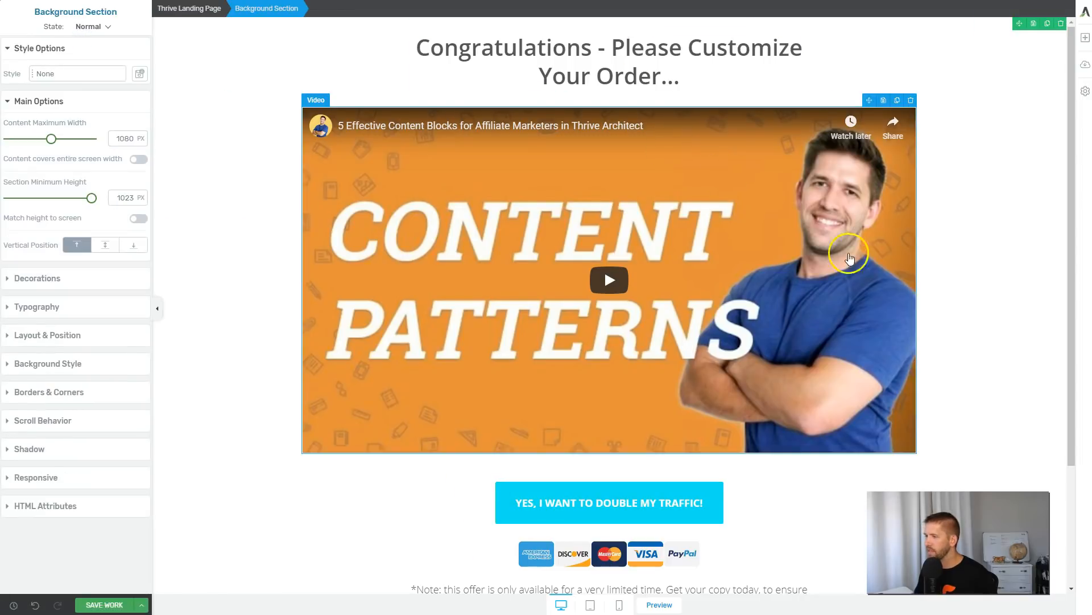
Delete the credit card logos beneath the call-to-action button.
scroll(569, 398, "down", 3)
left_click(540, 406)
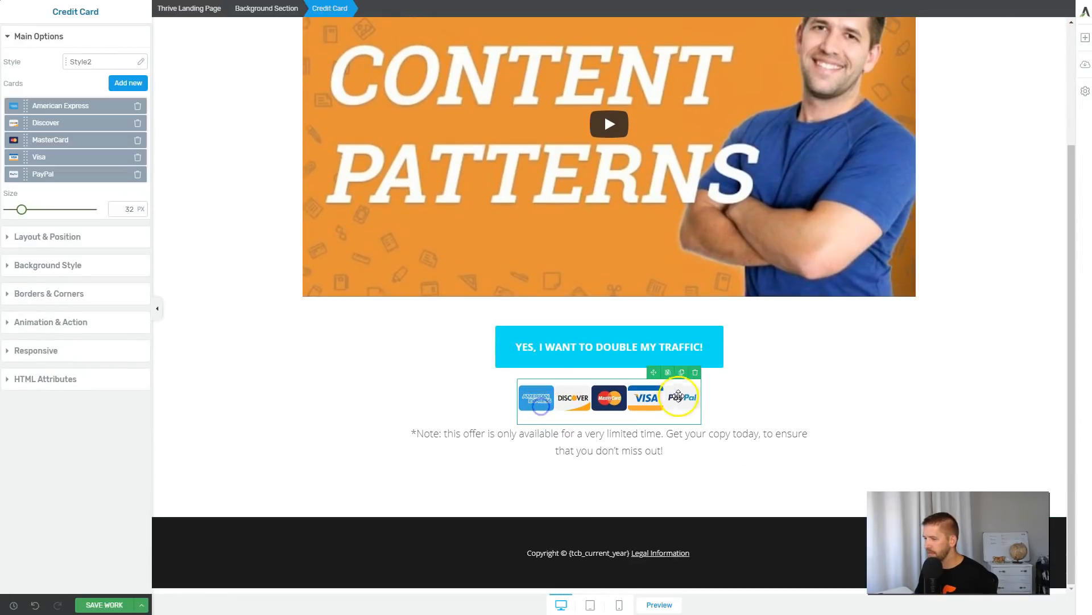
left_click(695, 374)
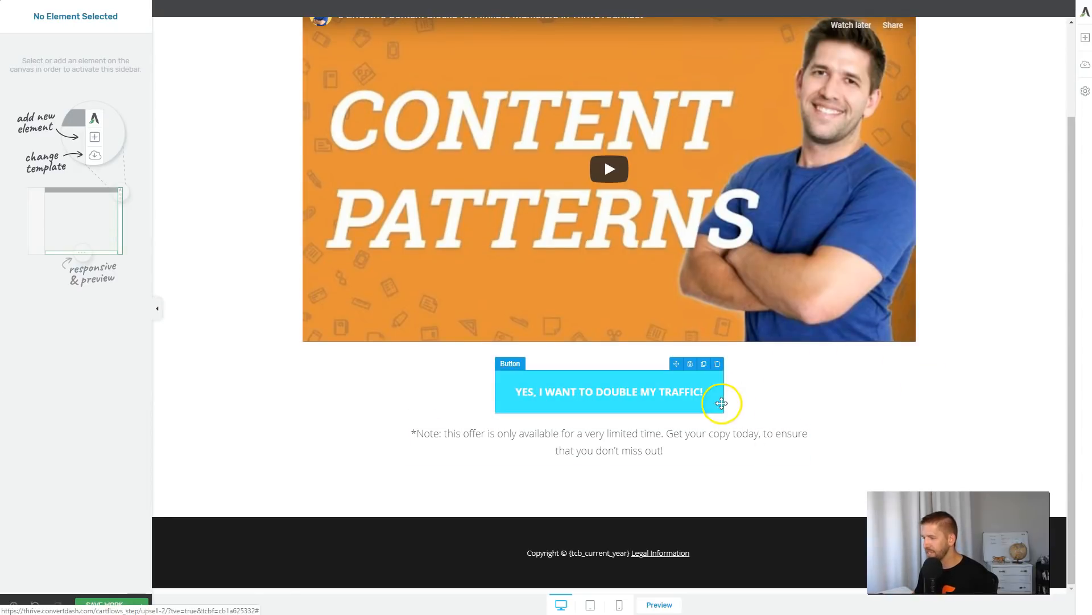
Replace the limited-time note under the button with "(No Thanks - I don't like getting more clients)".
triple_click(646, 453)
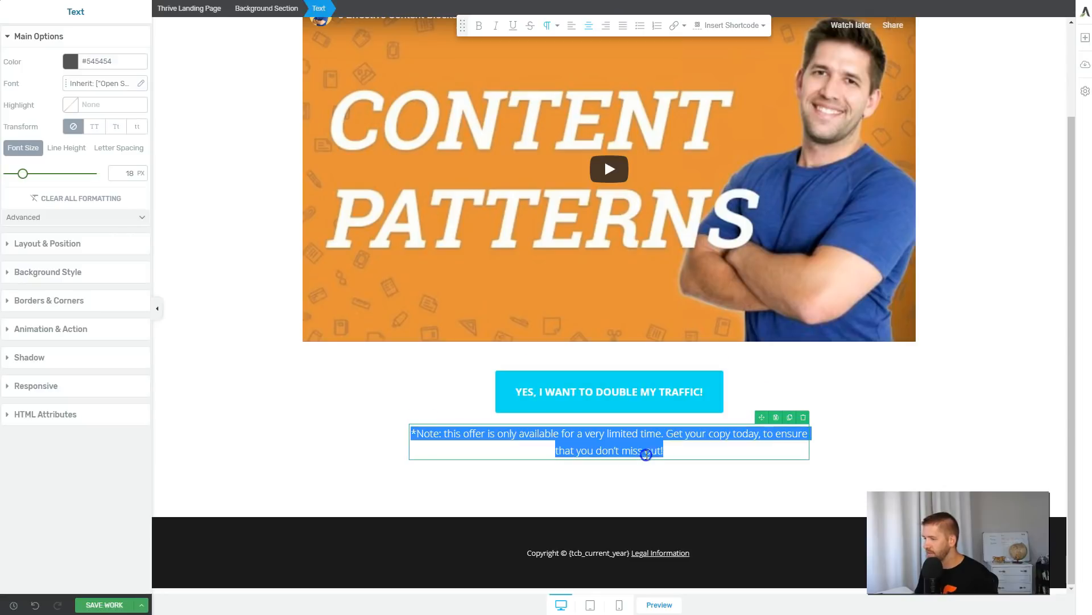
key("BackSpace")
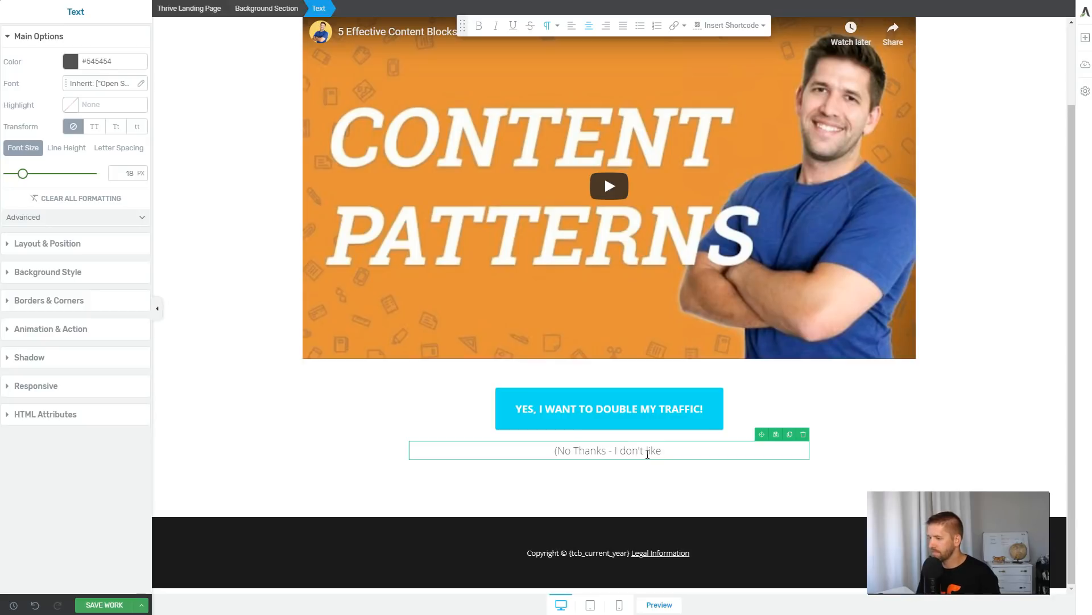
type("(No Thanks - I don't like making more clients")
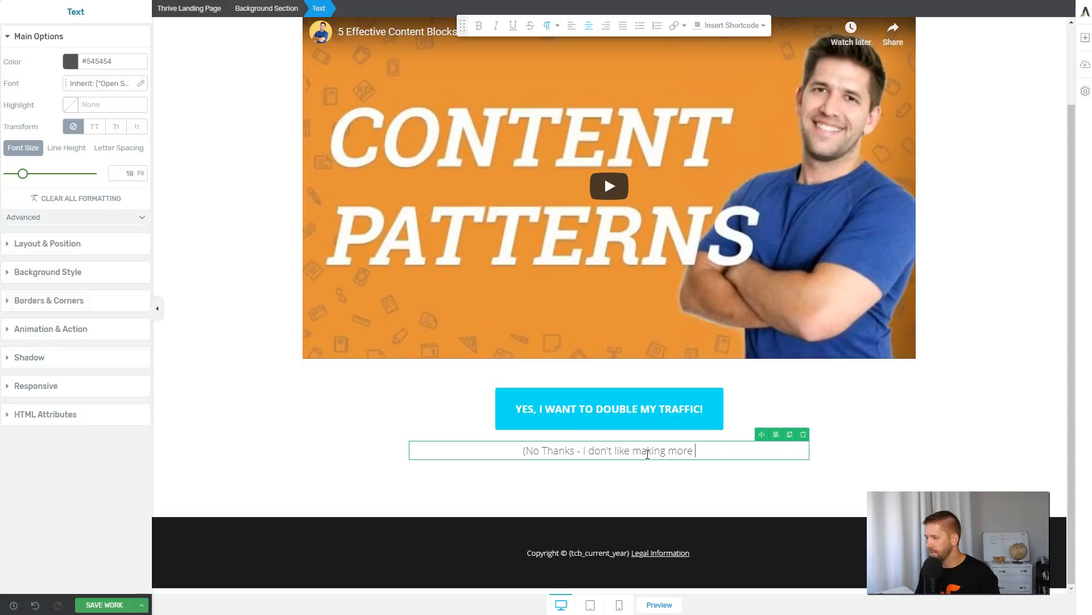
key("ctrl+shift+Left")
left_click(644, 415)
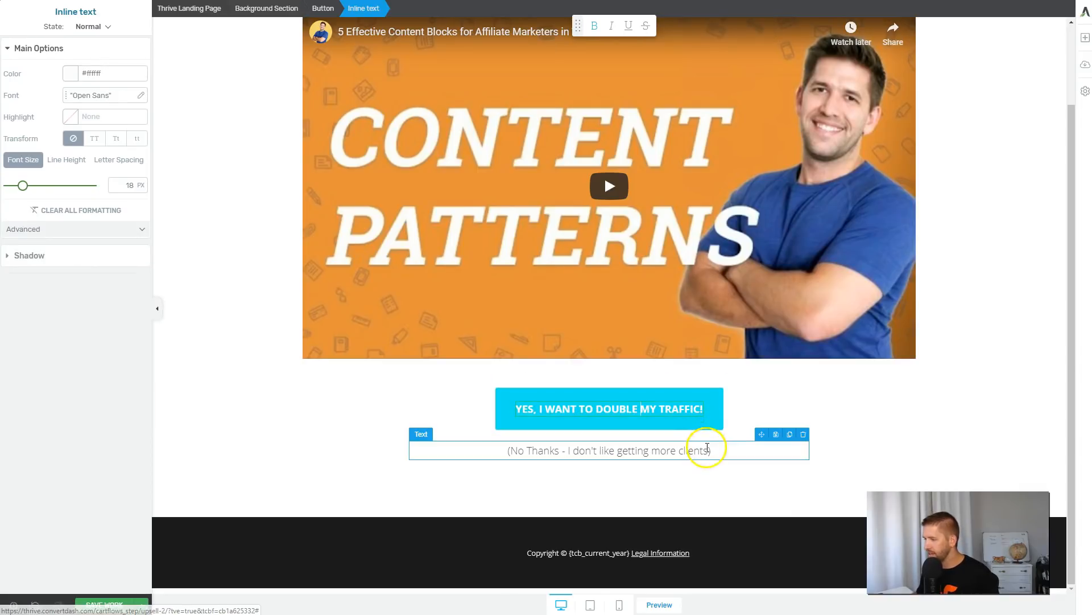
Italicize the whole "No Thanks" line beneath the call-to-action button.
left_click(705, 449)
triple_click(693, 452)
key("ctrl+i")
left_click(708, 487)
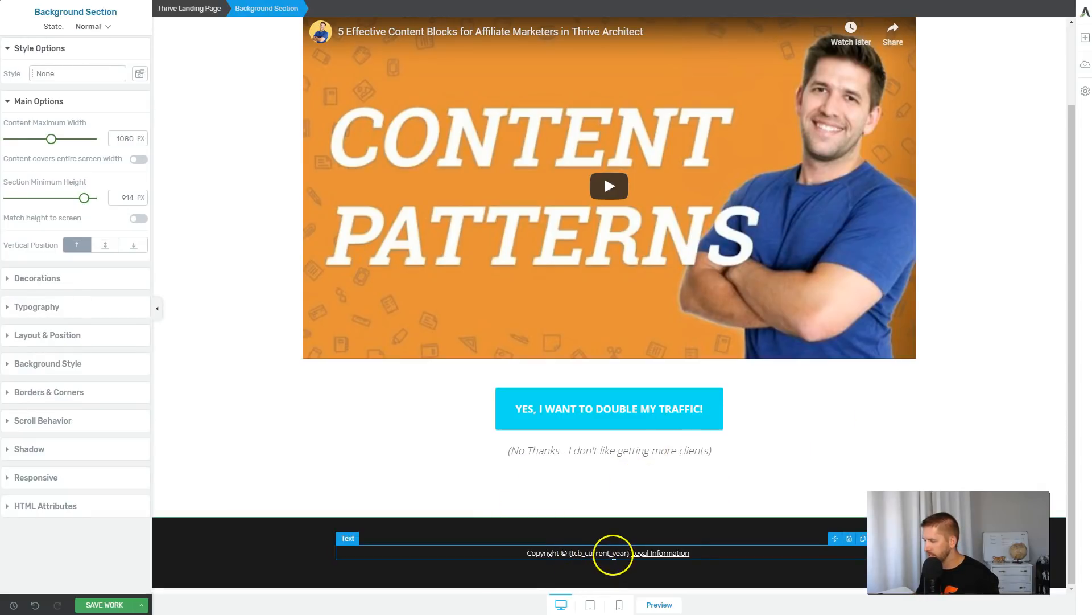
left_click(622, 537)
left_click(626, 549)
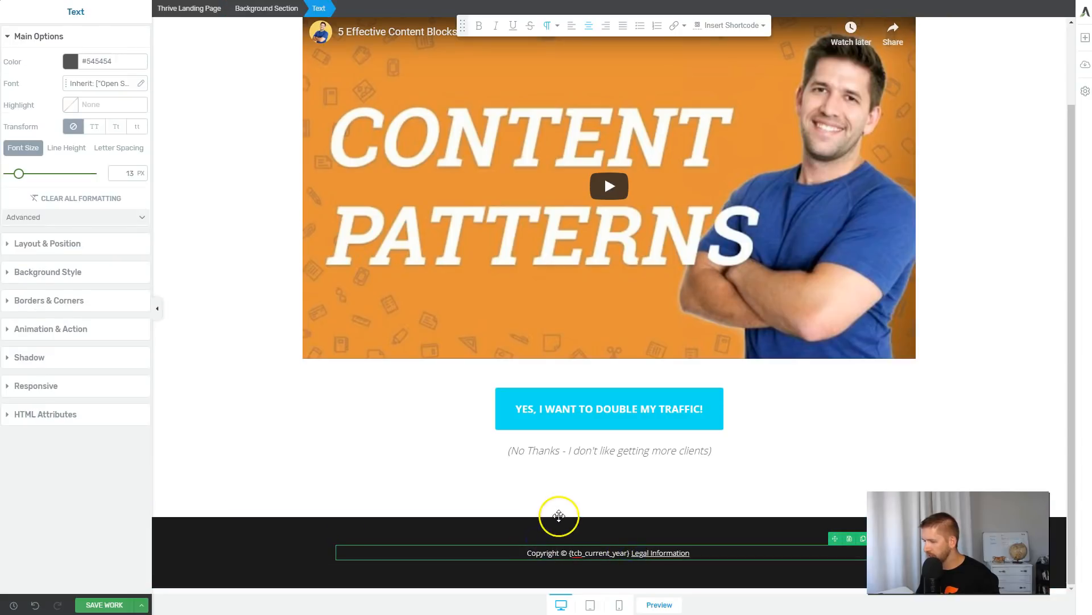
left_click(558, 511)
Link the "No Thanks" line to the Offer - No Link URL from the WordPress upsell 2 settings, with opening in a new tab disabled.
scroll(558, 512, "up", 2)
left_click(558, 541)
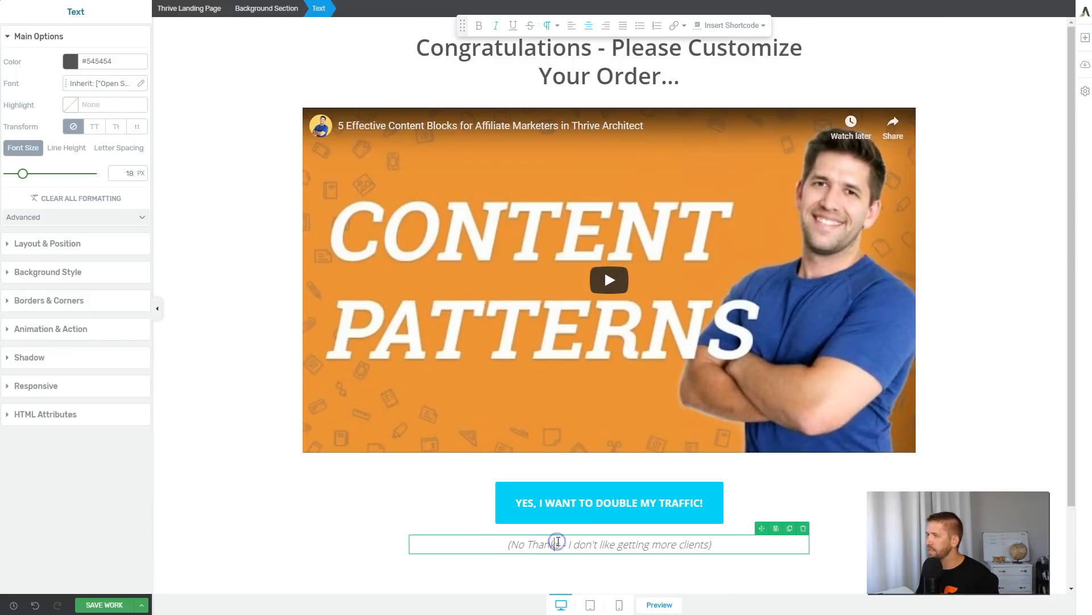
triple_click(562, 544)
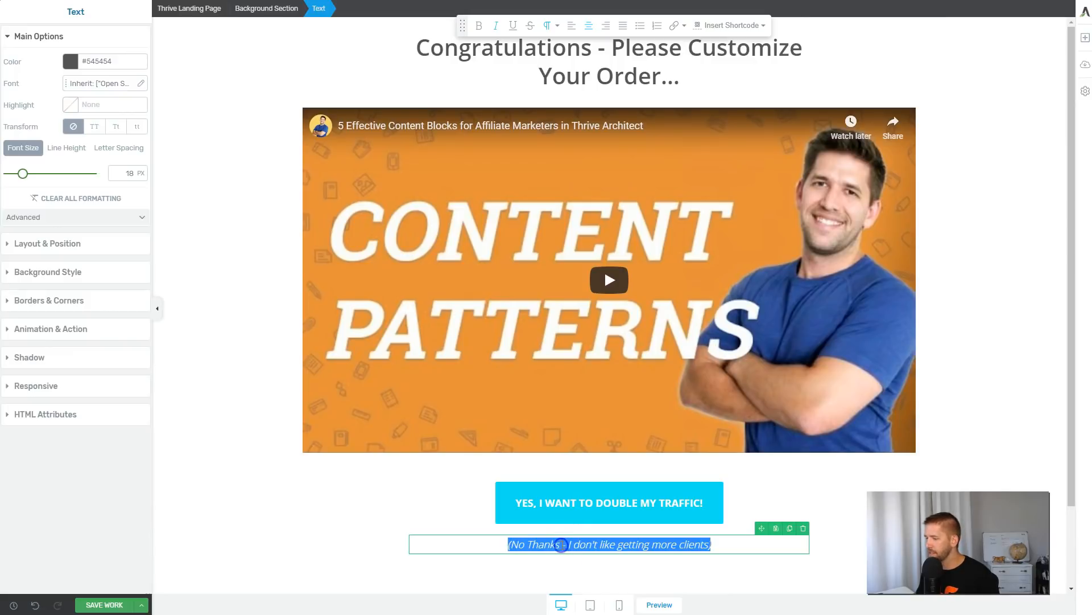
left_click(682, 28)
key("ctrl+v")
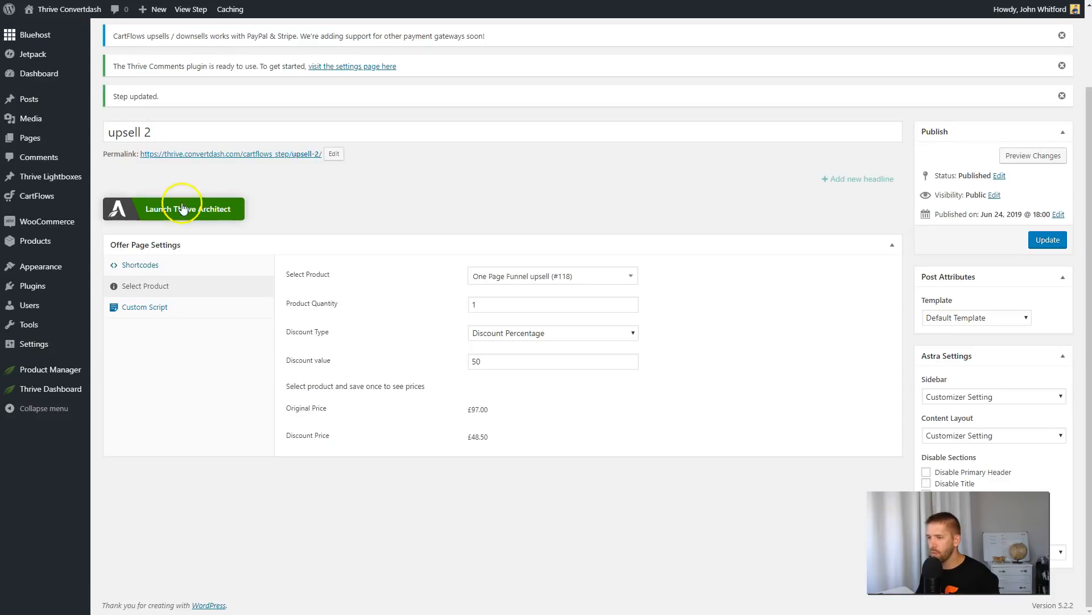
left_click(140, 264)
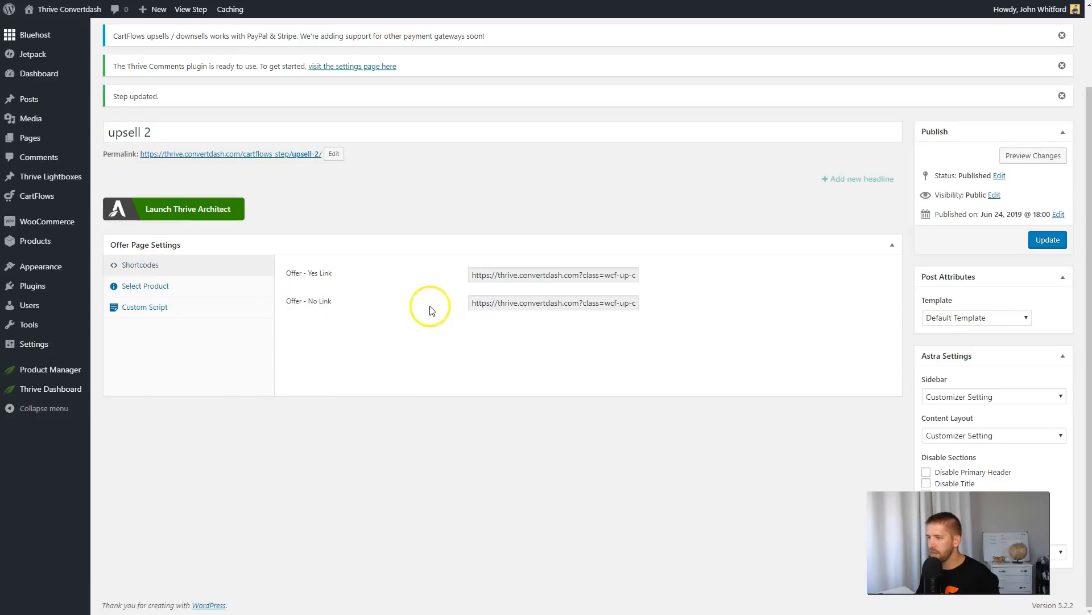
left_click(518, 303)
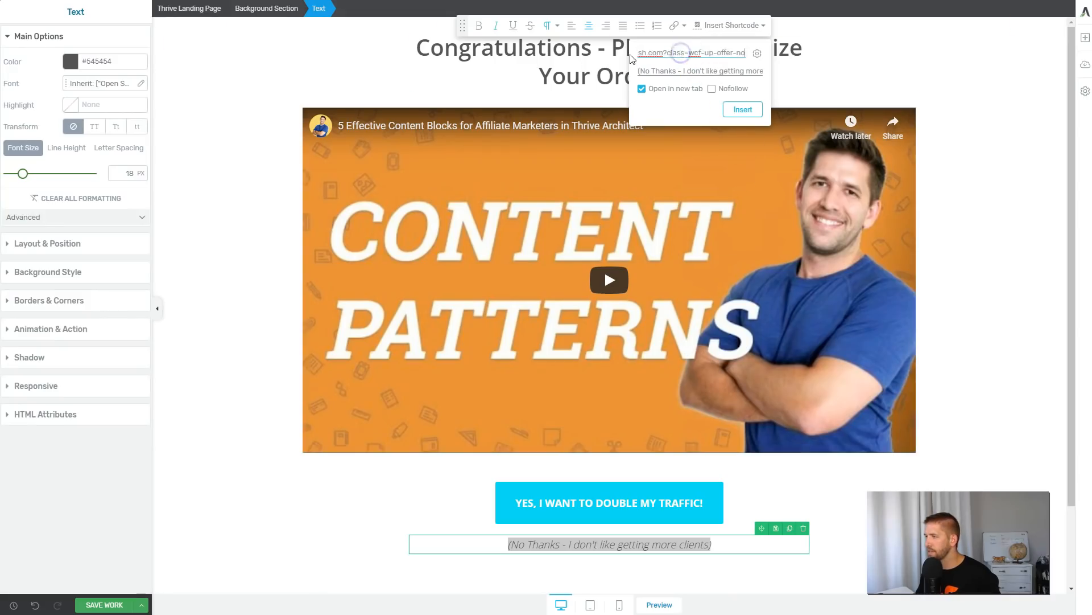
left_click(642, 89)
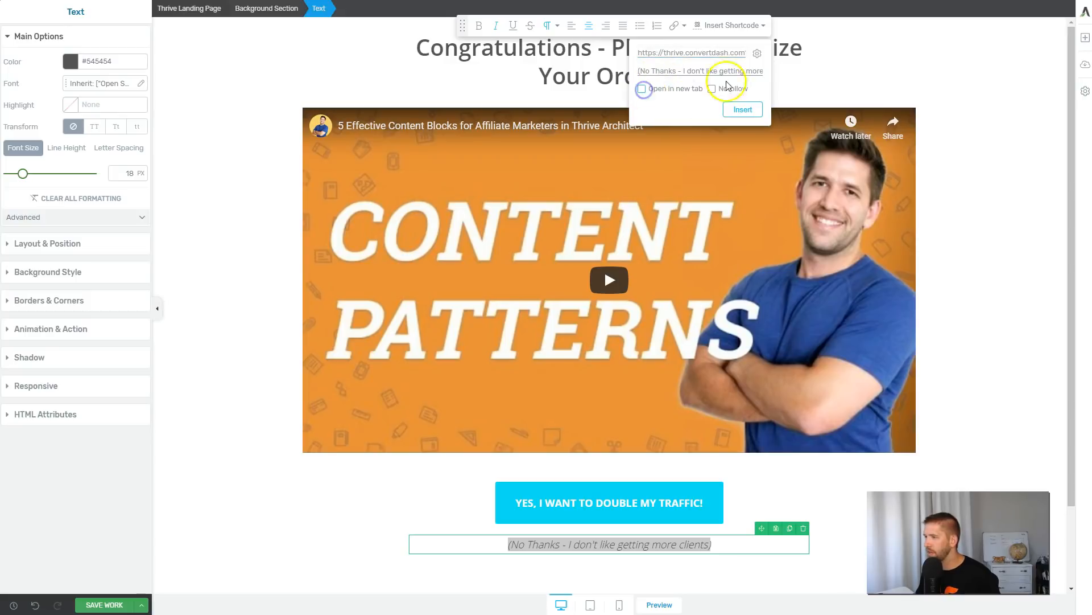
left_click(741, 109)
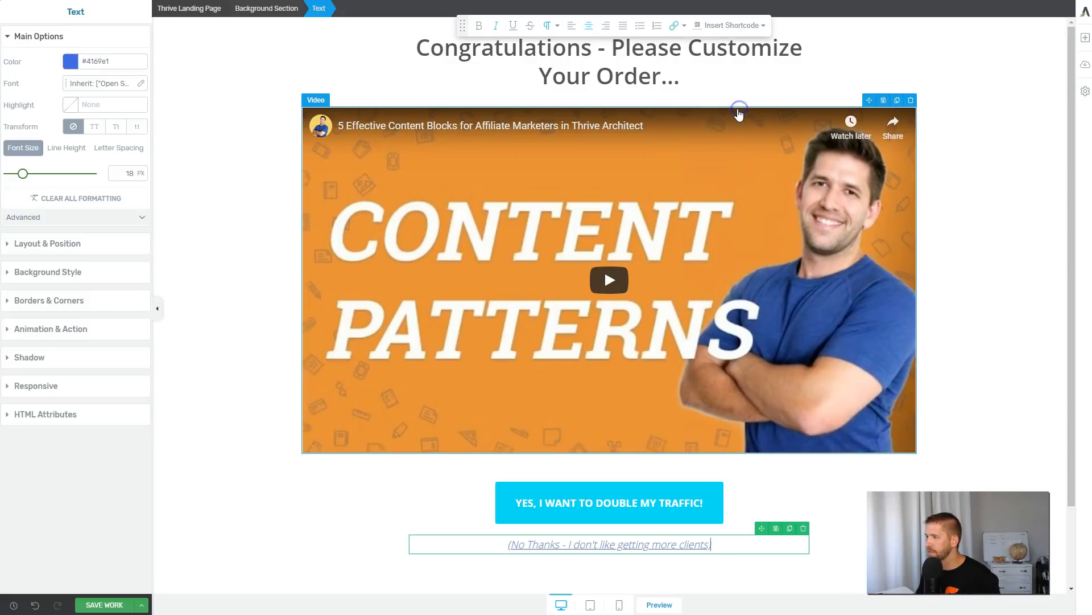
Set the call-to-action button's link to the Offer - Yes Link URL from the upsell 2 step's shortcodes.
left_click(593, 514)
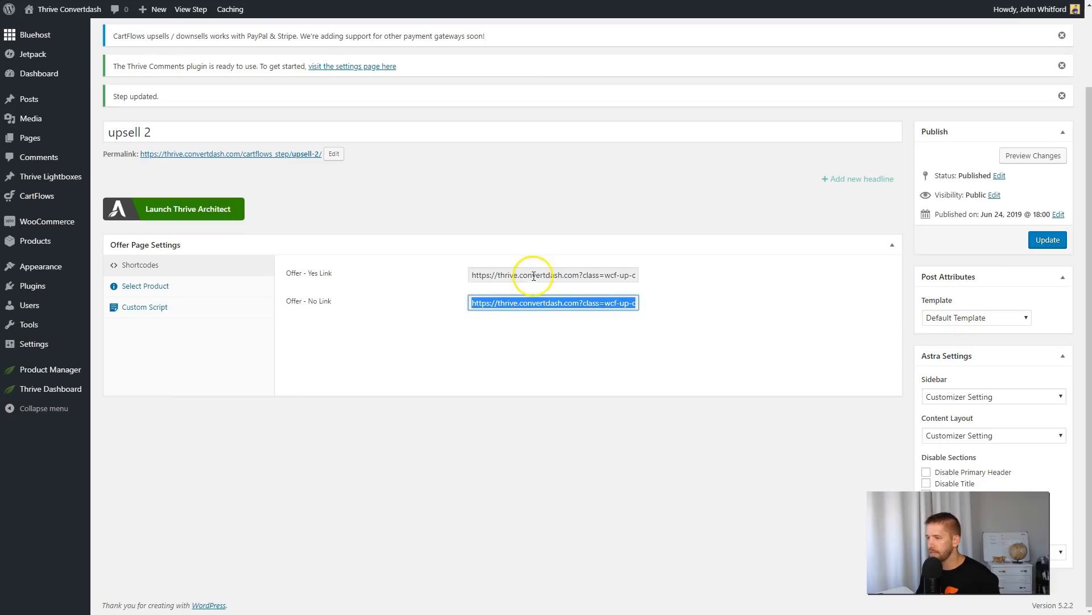
left_click(534, 275)
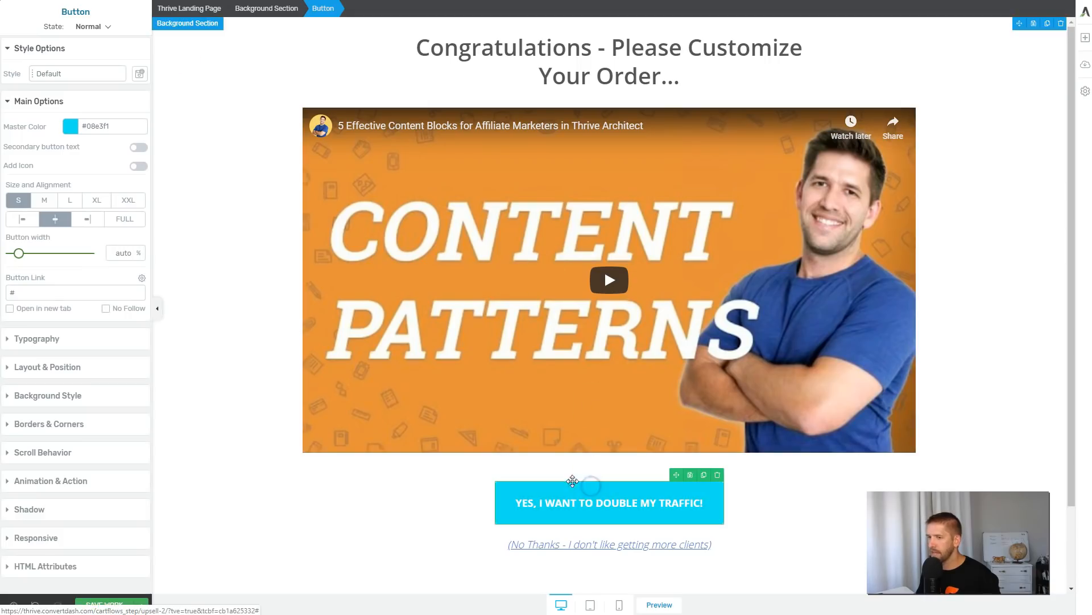
left_click(43, 292)
key("ctrl+v")
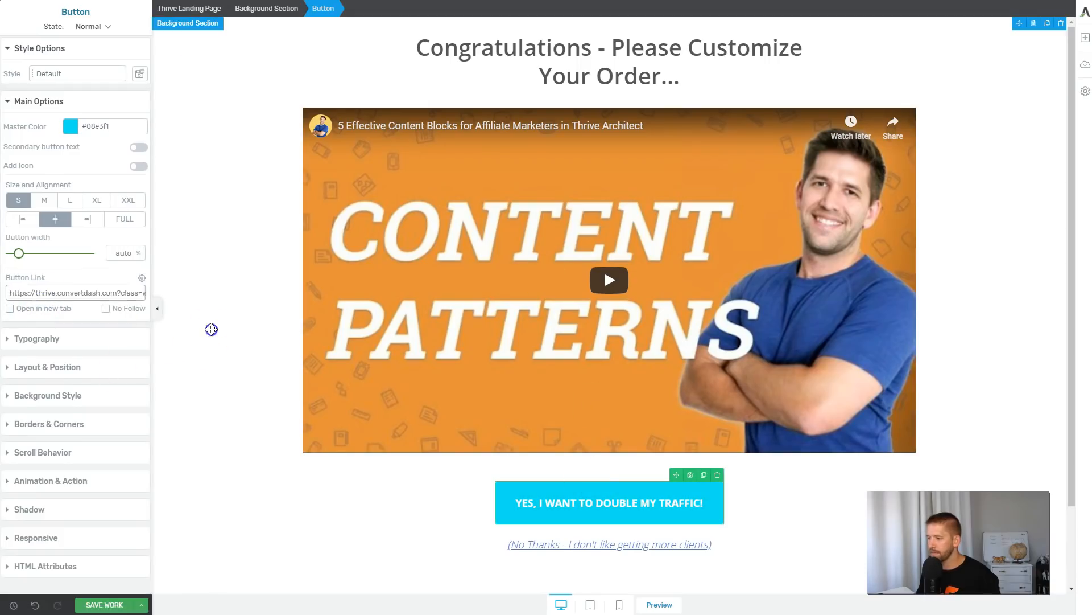
left_click(211, 330)
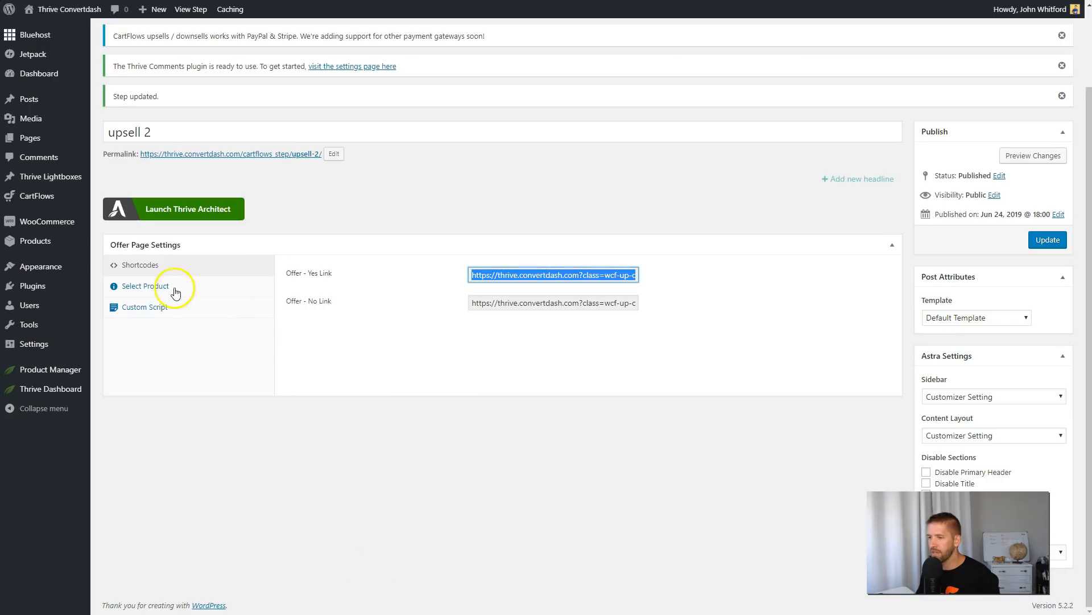
Check the upsell's discount price in WordPress and give the call-to-action button the secondary text "Clicking will add 48.50 to your order".
left_click(168, 286)
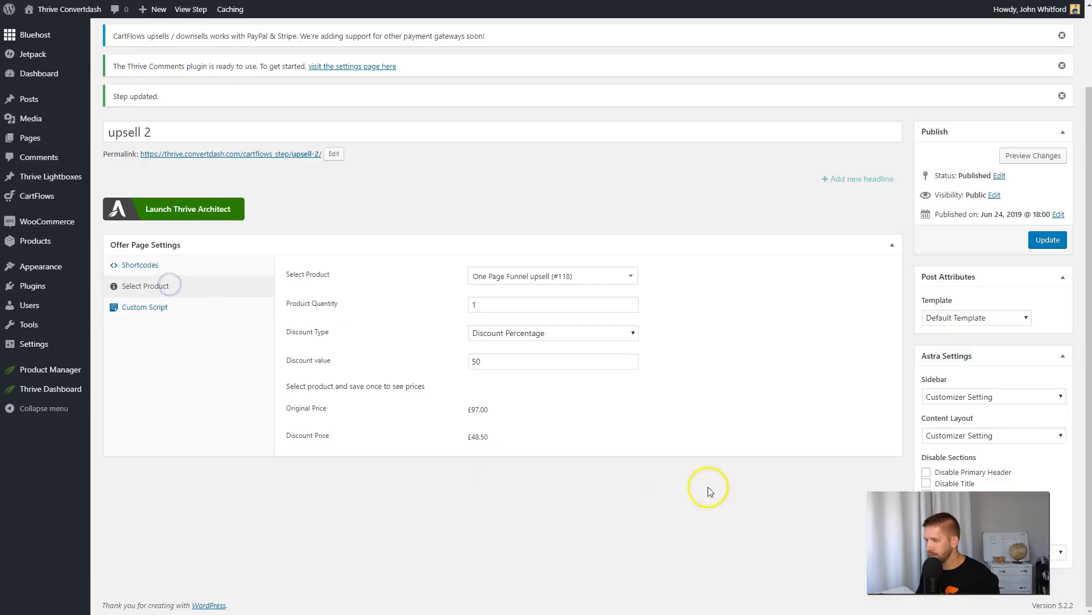
left_click(515, 440)
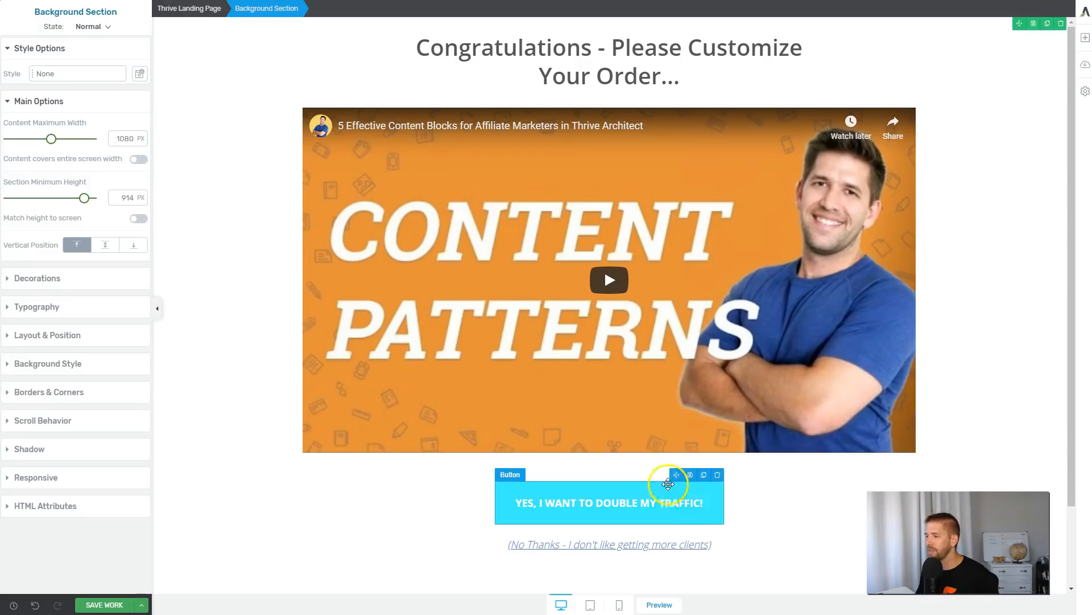
left_click(706, 504)
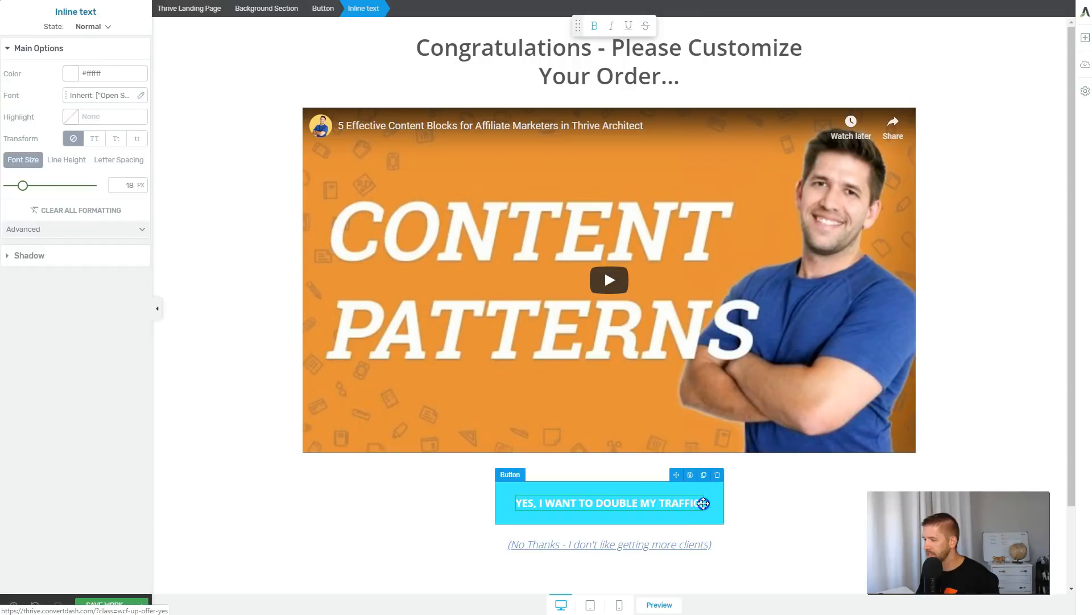
left_click(709, 503)
left_click(702, 504)
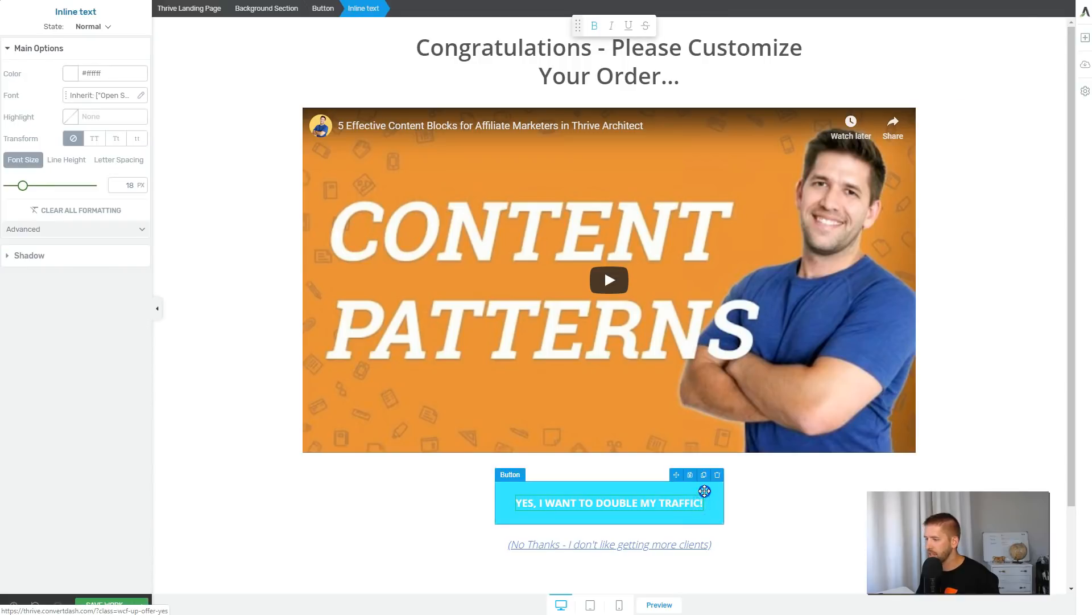
left_click(704, 491)
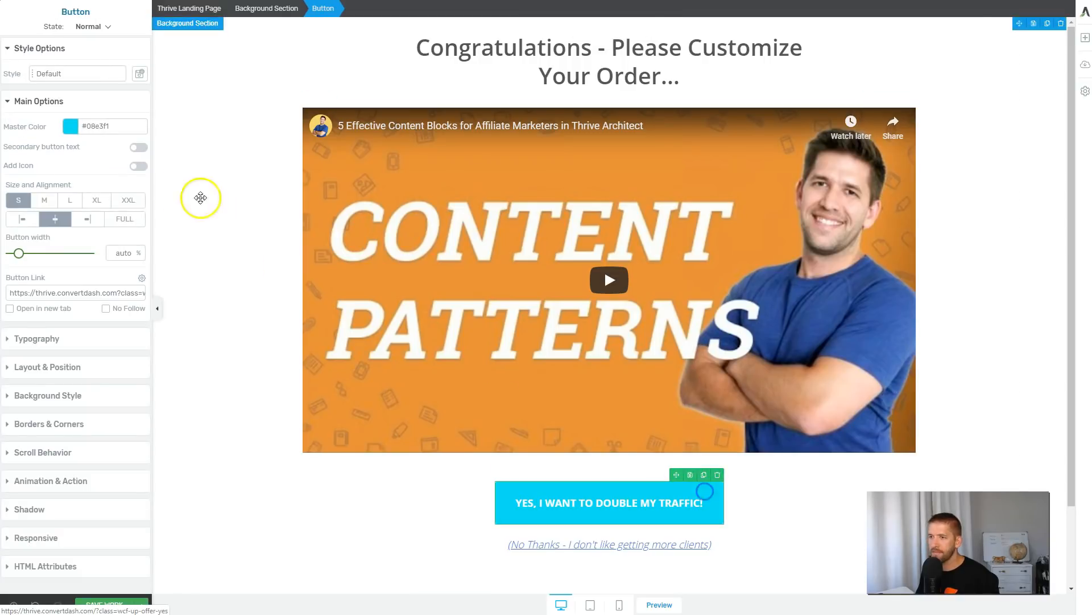
left_click(142, 149)
double_click(612, 518)
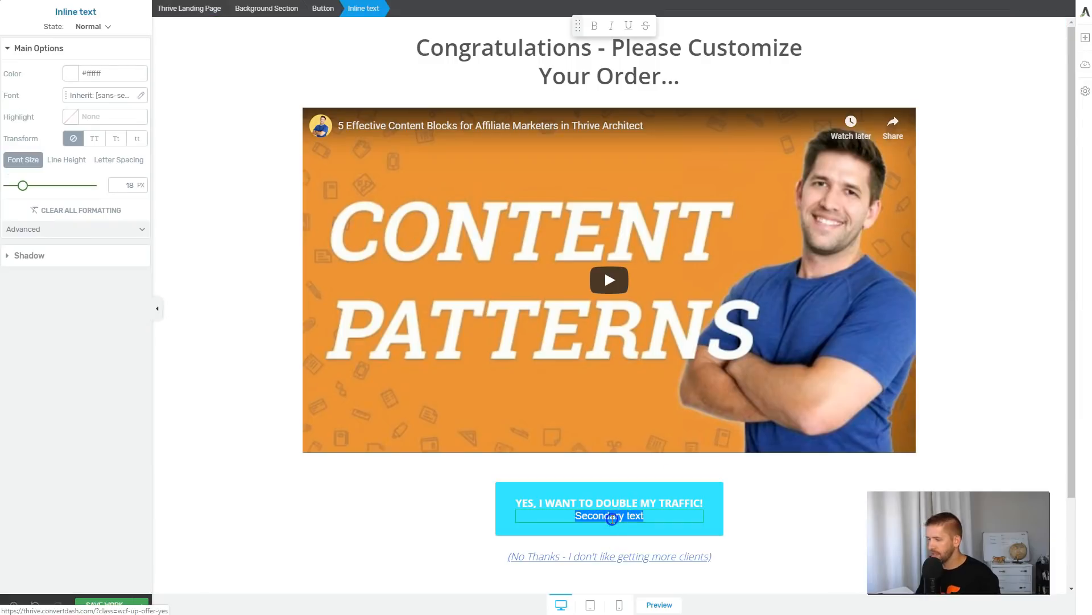
type("C")
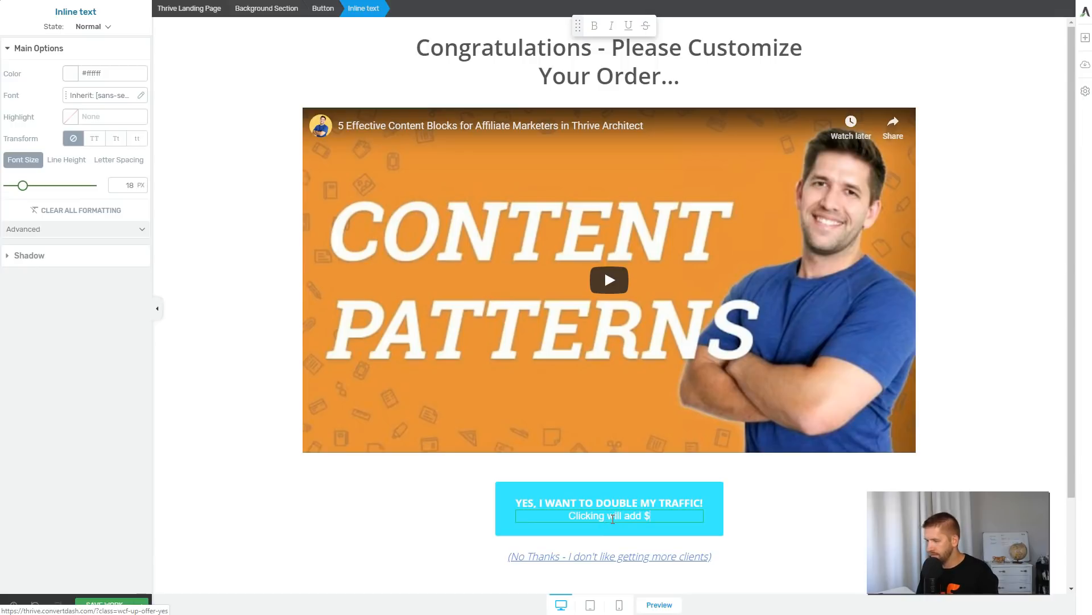
type("licking will add 48.50 to your order")
left_click(710, 504)
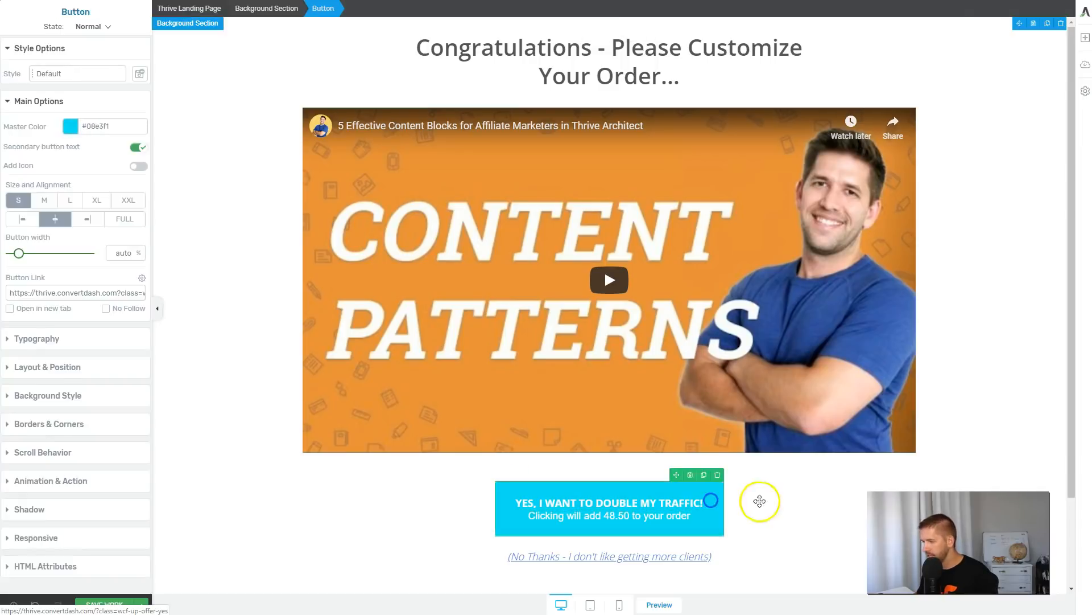
Add an icon to the call-to-action button and place it on the right side of the text.
left_click(758, 500)
left_click(721, 516)
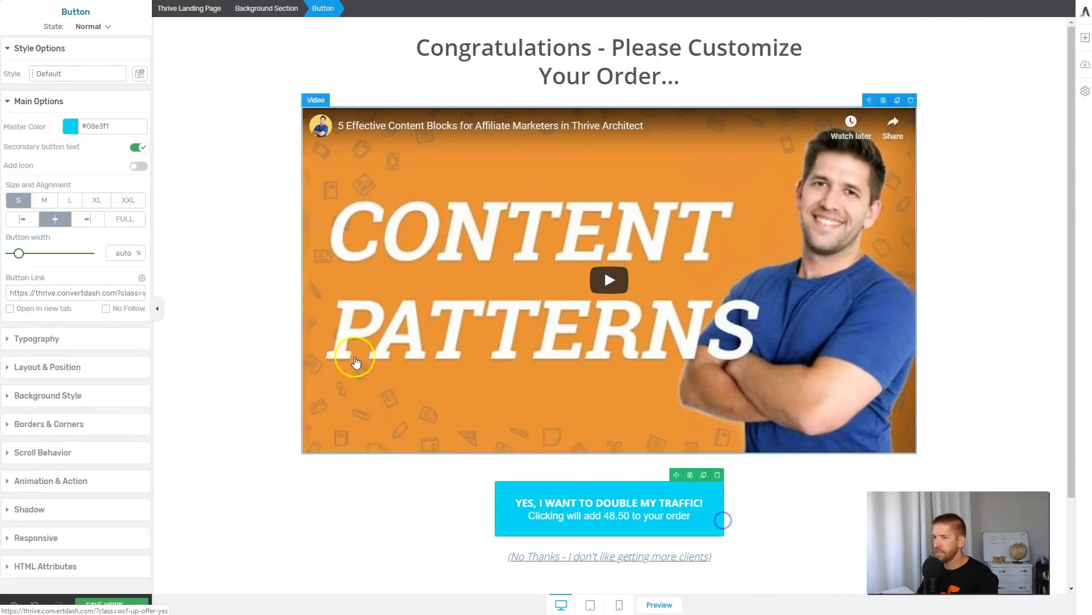
left_click(138, 167)
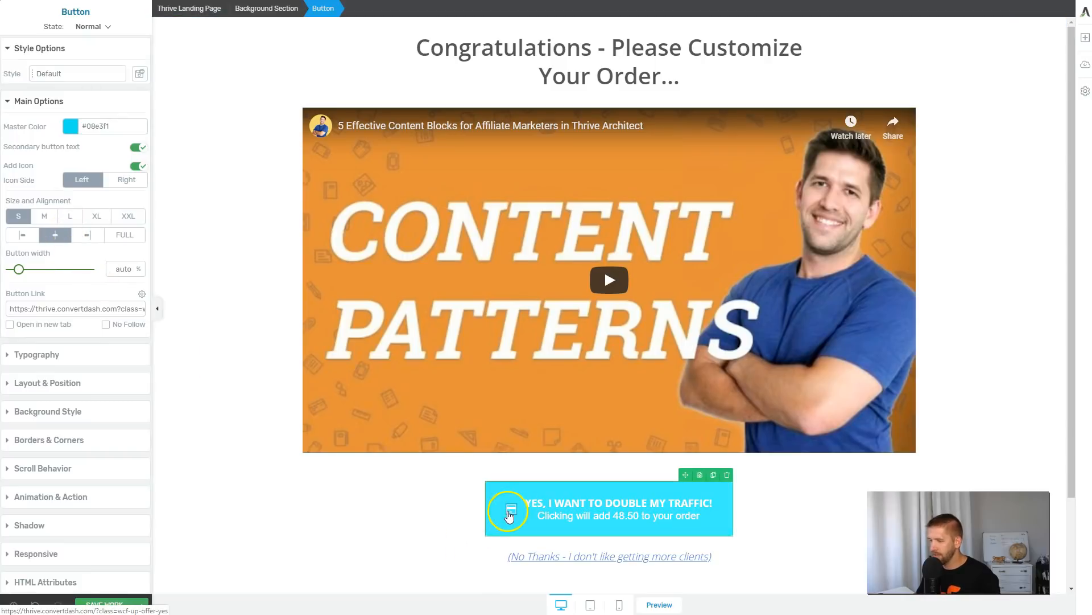
left_click(125, 179)
left_click(795, 484)
Change the "No Thanks" link's text color to the saved #08e3f1.
scroll(799, 504, "down", 2)
scroll(791, 495, "up", 2)
scroll(785, 489, "down", 1)
left_click(659, 506)
double_click(659, 507)
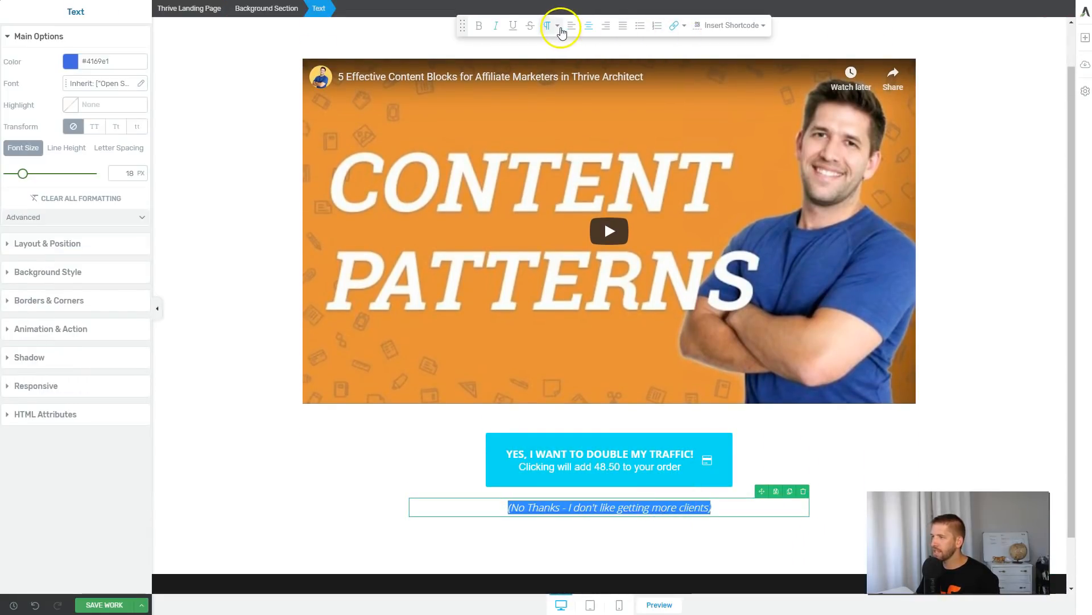
left_click(353, 50)
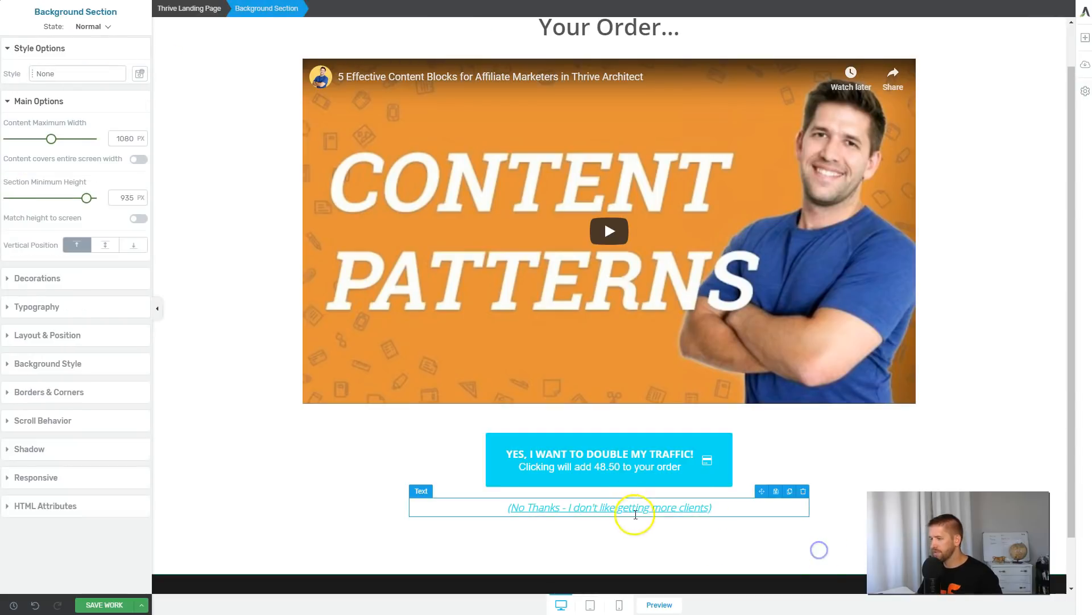
Unlink the "No Thanks" text from the saved Bright Turquoise color and recolor it light gray #d0d0d0.
left_click(634, 513)
triple_click(634, 510)
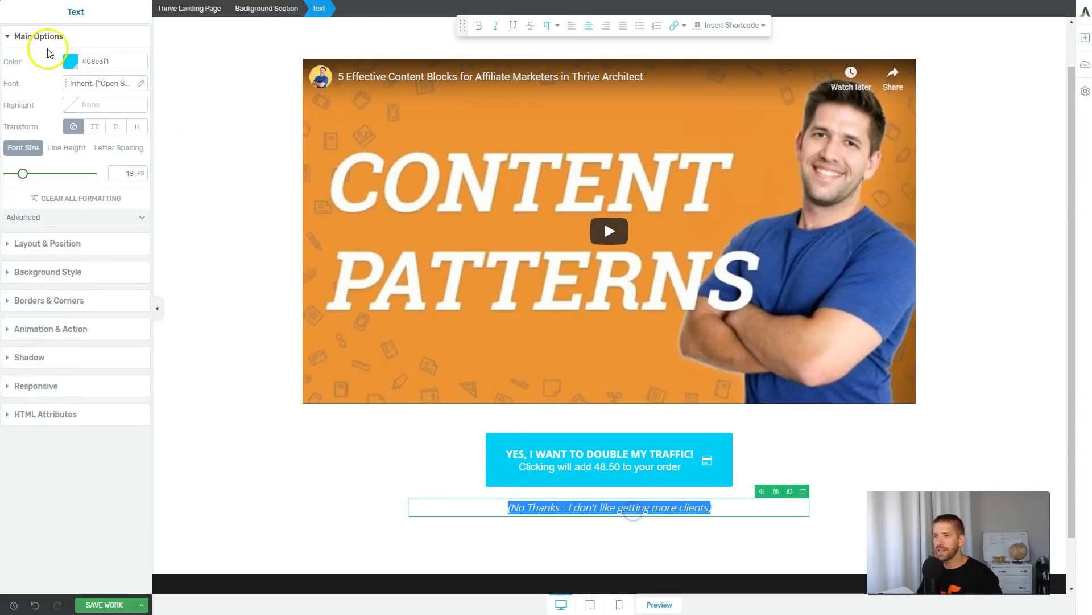
left_click(70, 61)
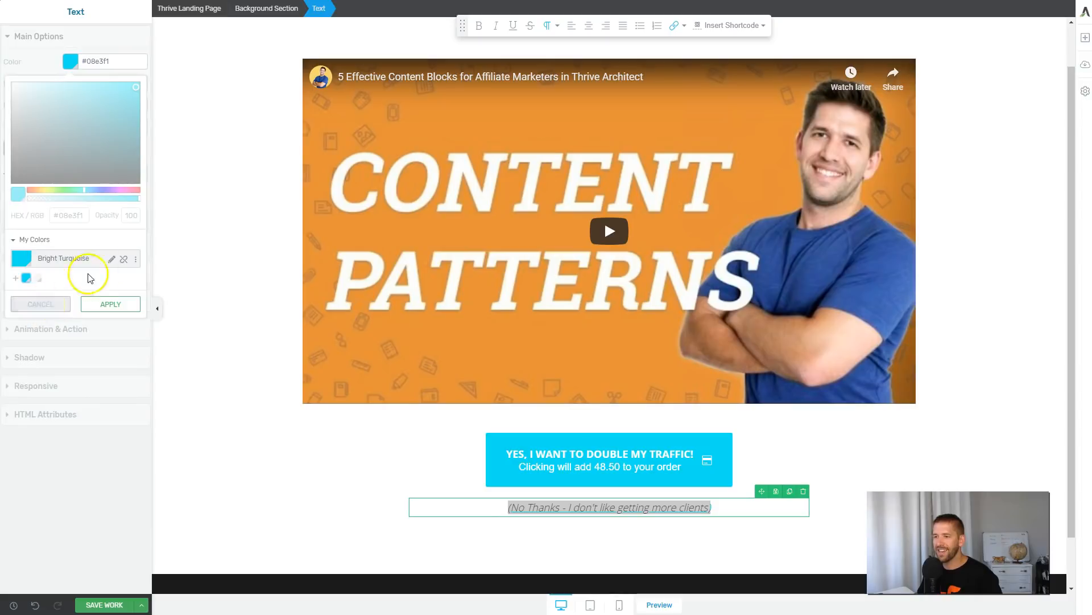
left_click(123, 259)
left_click_drag(54, 98, 7, 102)
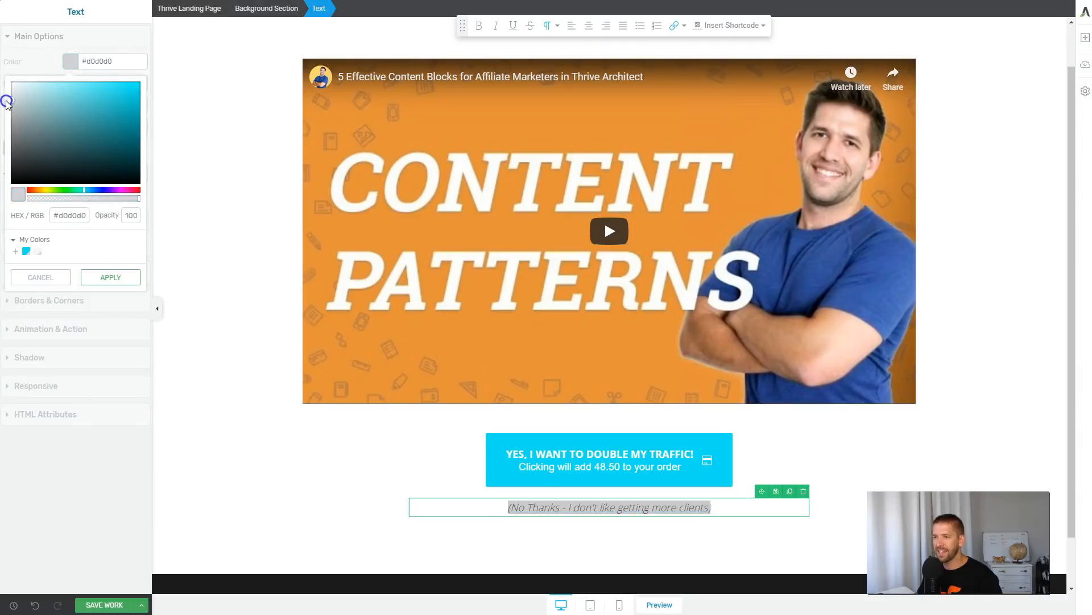
left_click(110, 277)
left_click(244, 345)
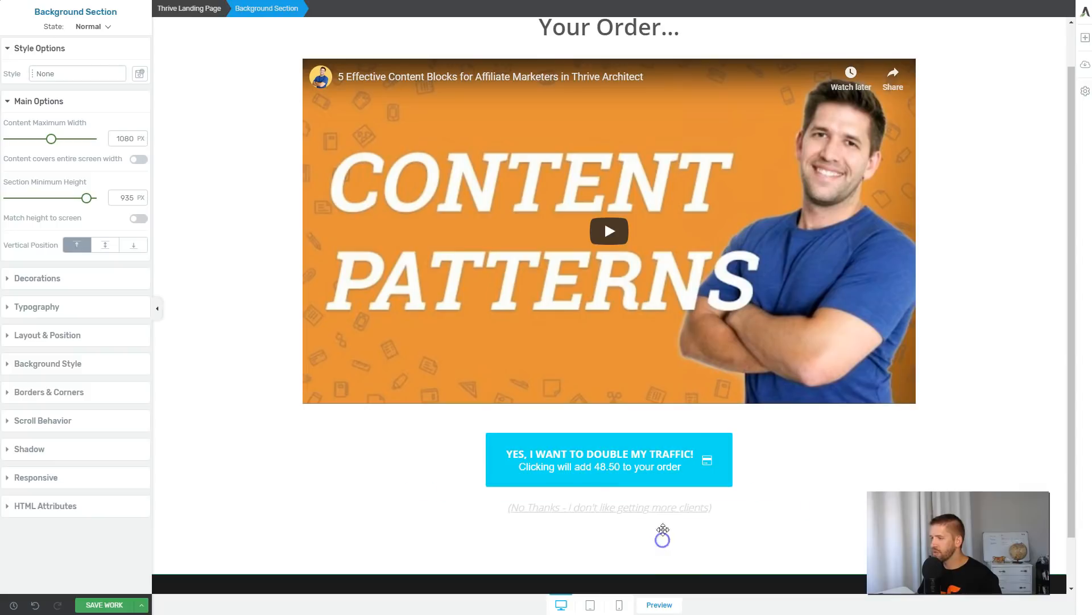
scroll(634, 542, "up", 1)
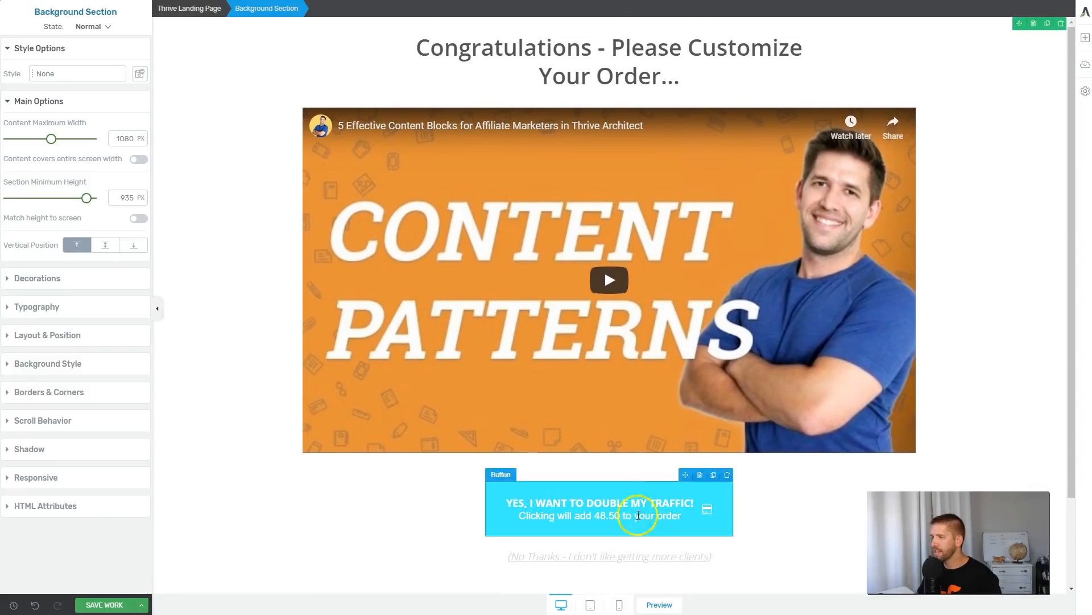
left_click(262, 372)
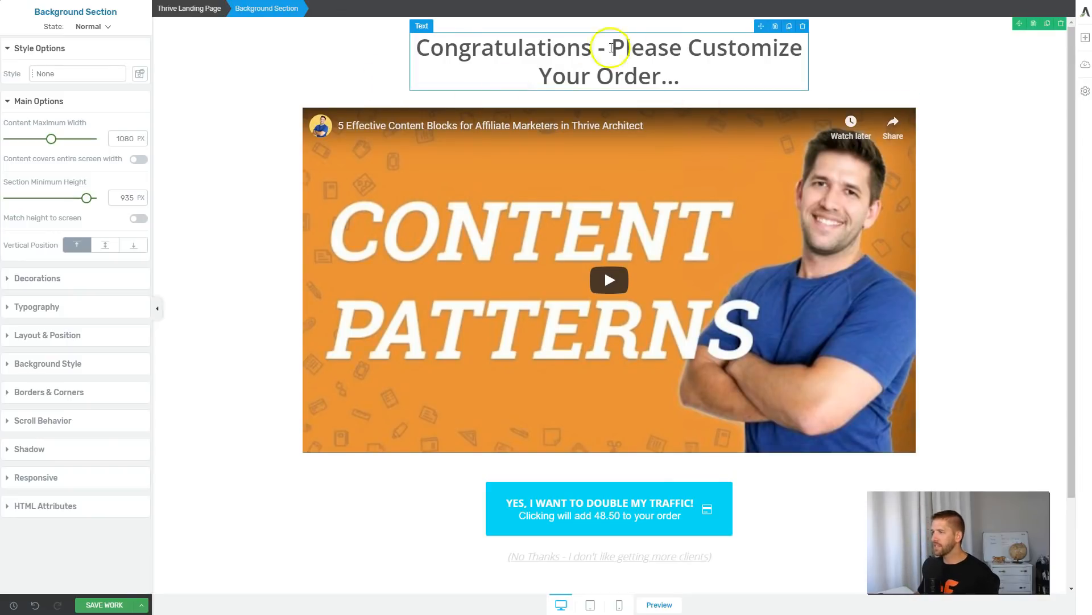
Apply the Lifted Style 3 video style to the YouTube video on the upsell page.
scroll(270, 331, "down", 2)
scroll(765, 253, "up", 2)
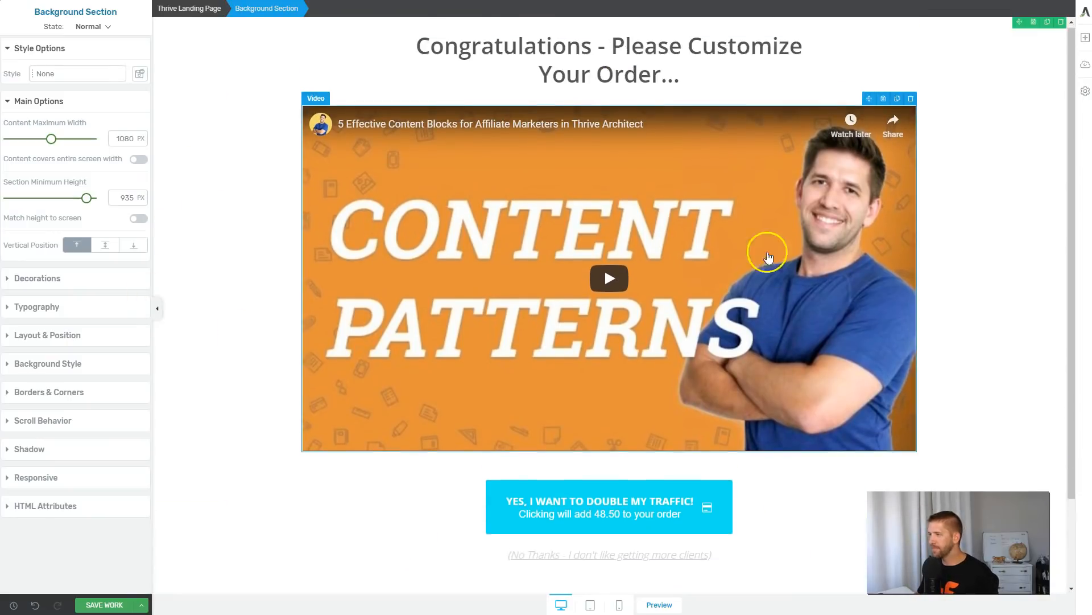
left_click(640, 267)
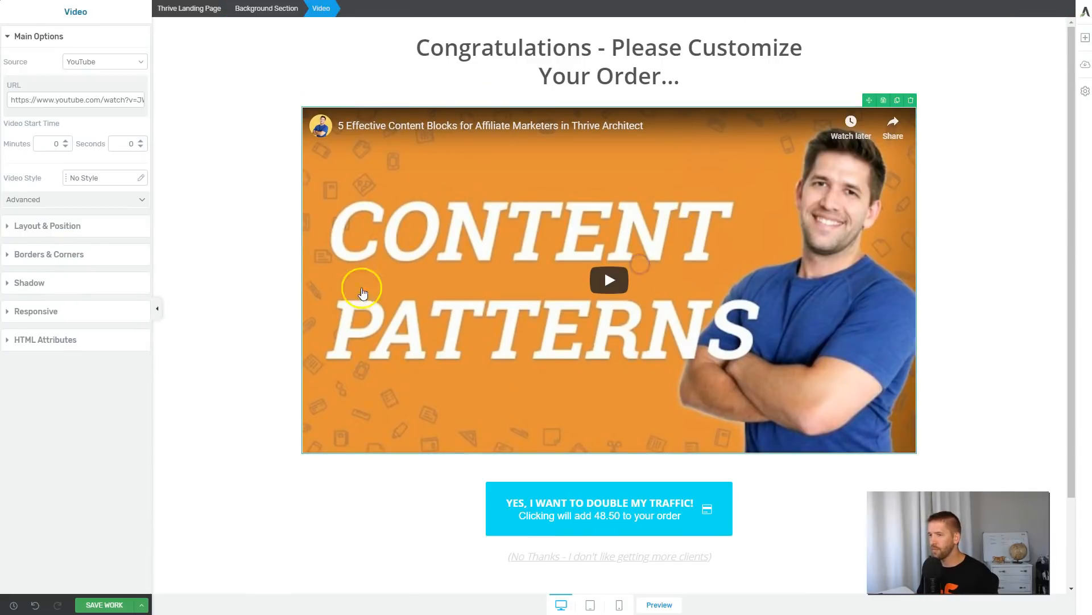
left_click(86, 178)
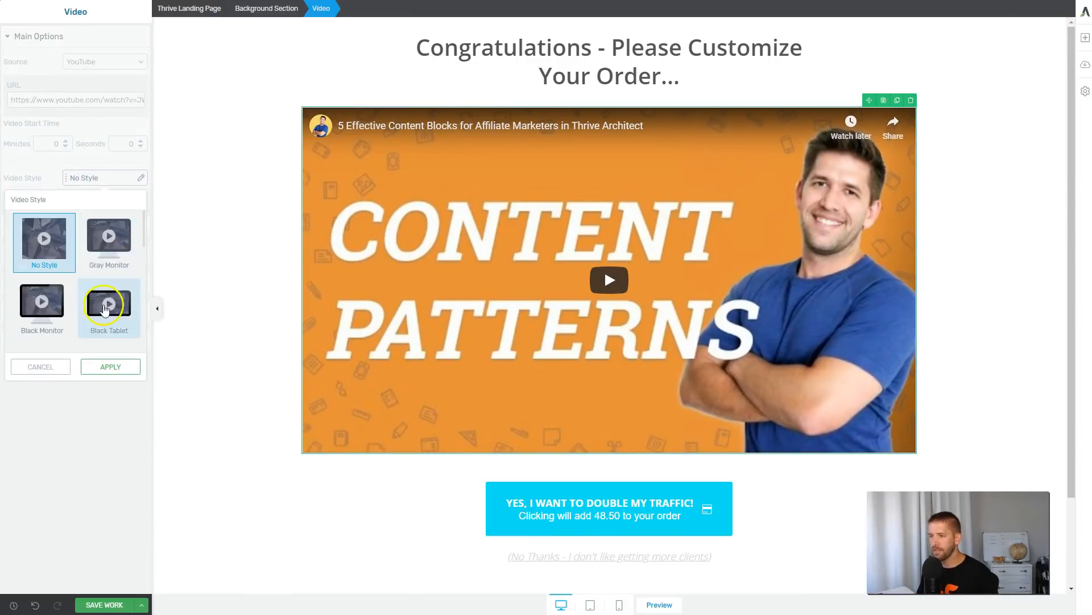
scroll(107, 307, "down", 3)
left_click(111, 230)
left_click(110, 367)
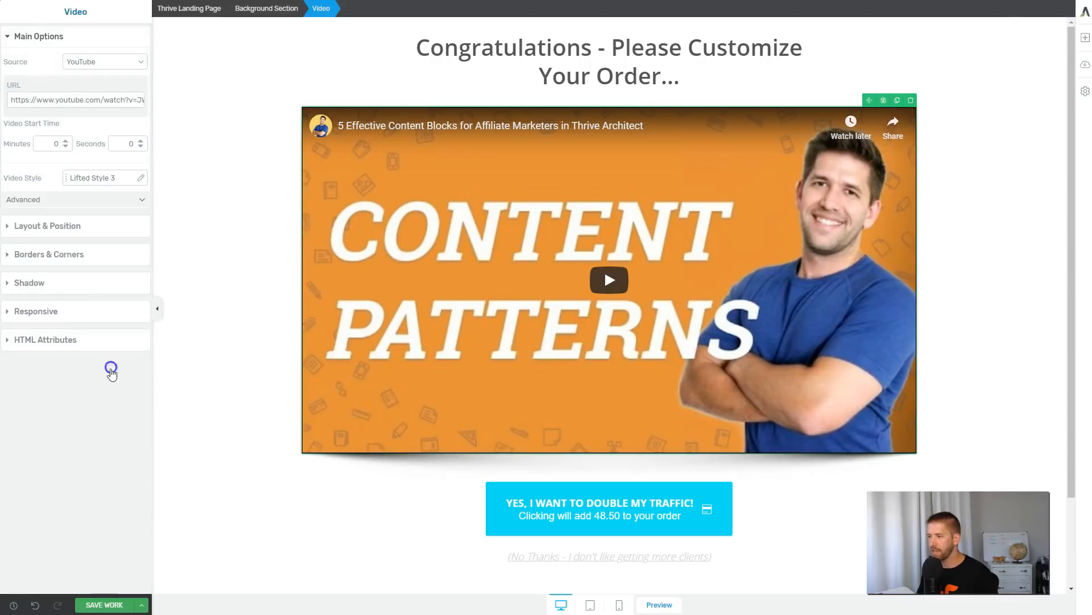
left_click(247, 408)
Save the upsell page, exit the editor and look over the live page.
left_click(141, 604)
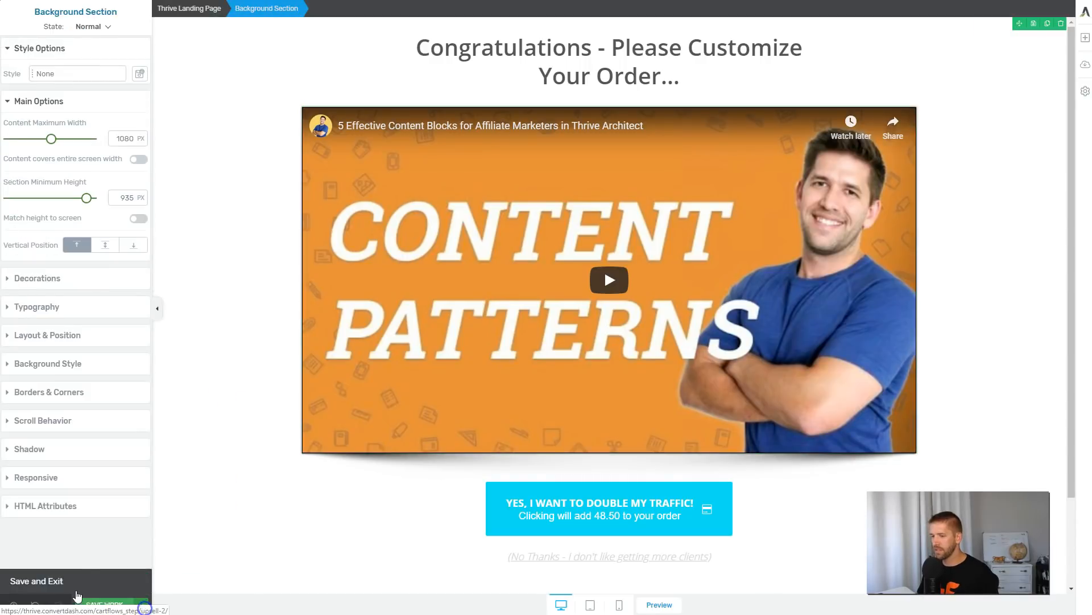
left_click(72, 591)
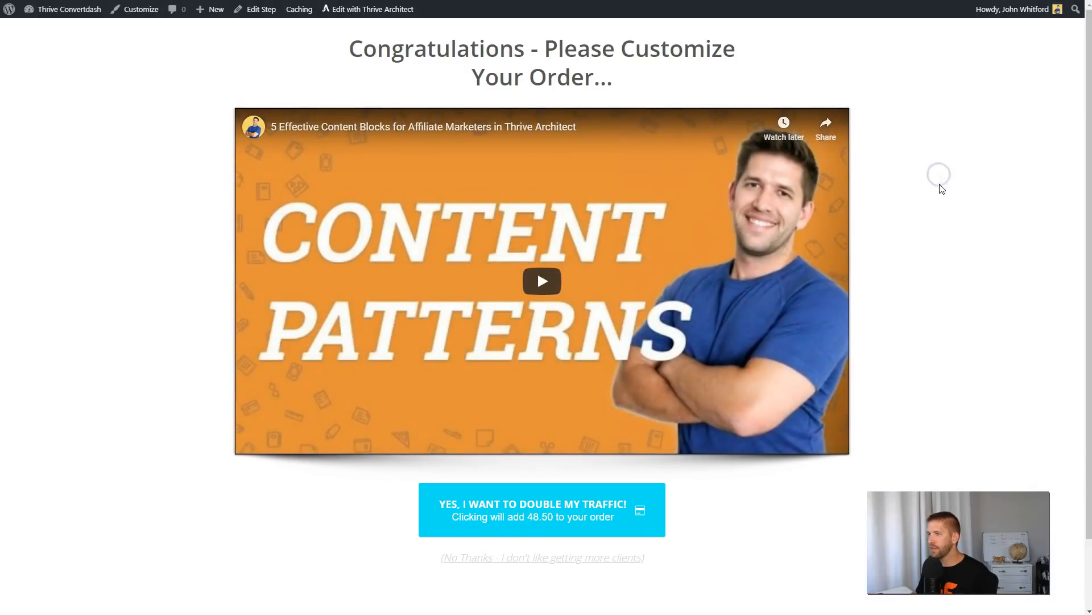
scroll(939, 182, "down", 2)
scroll(300, 421, "up", 2)
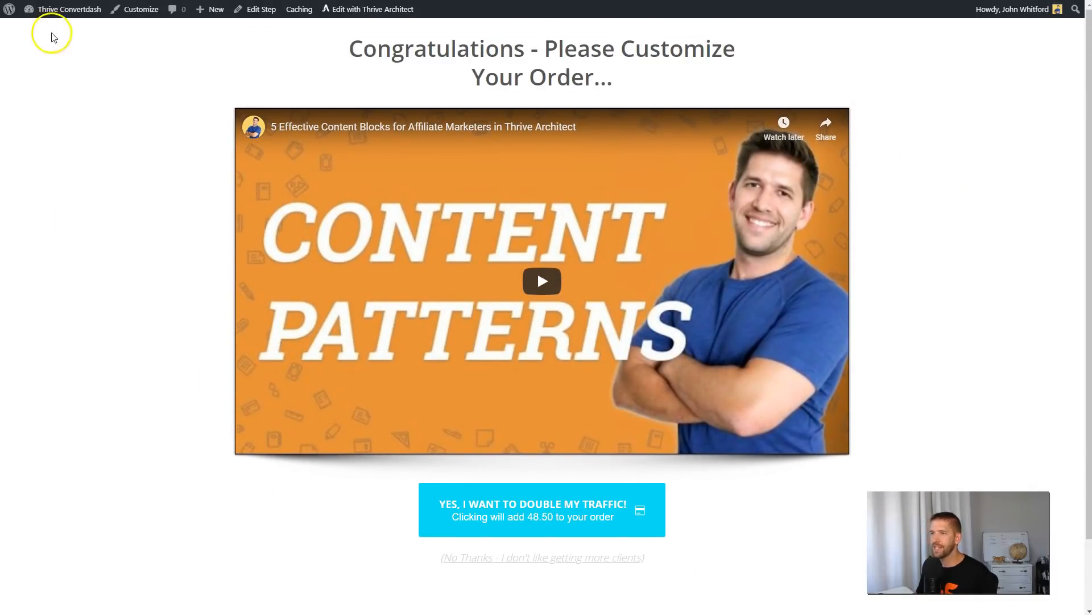
Update the upsell 2 step in WordPress and open the One Page Funnel's Thank You (Woo) step for editing.
key("alt+Left")
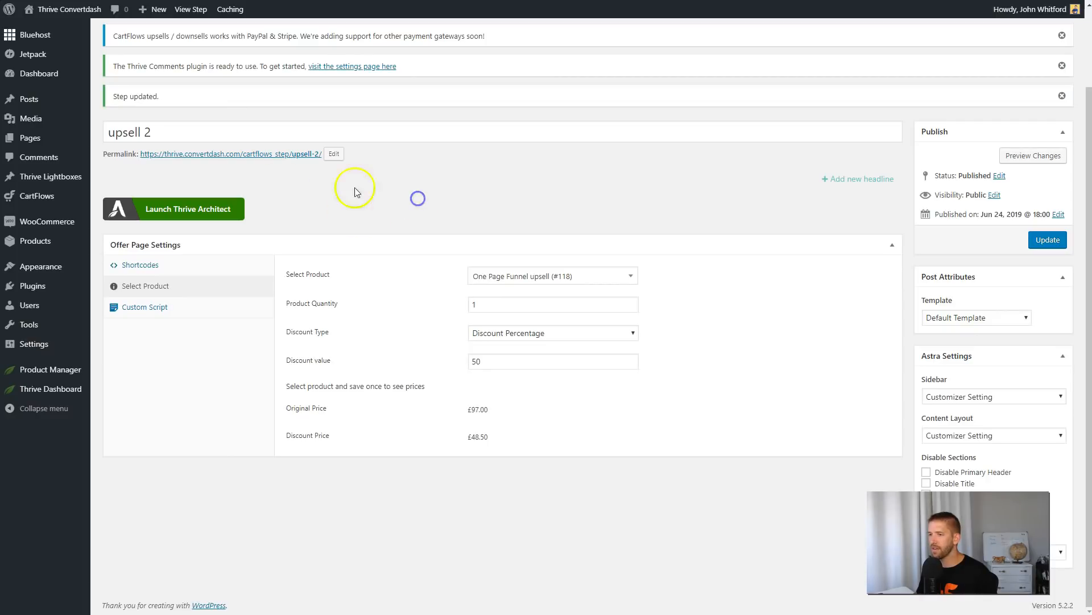
left_click(1048, 239)
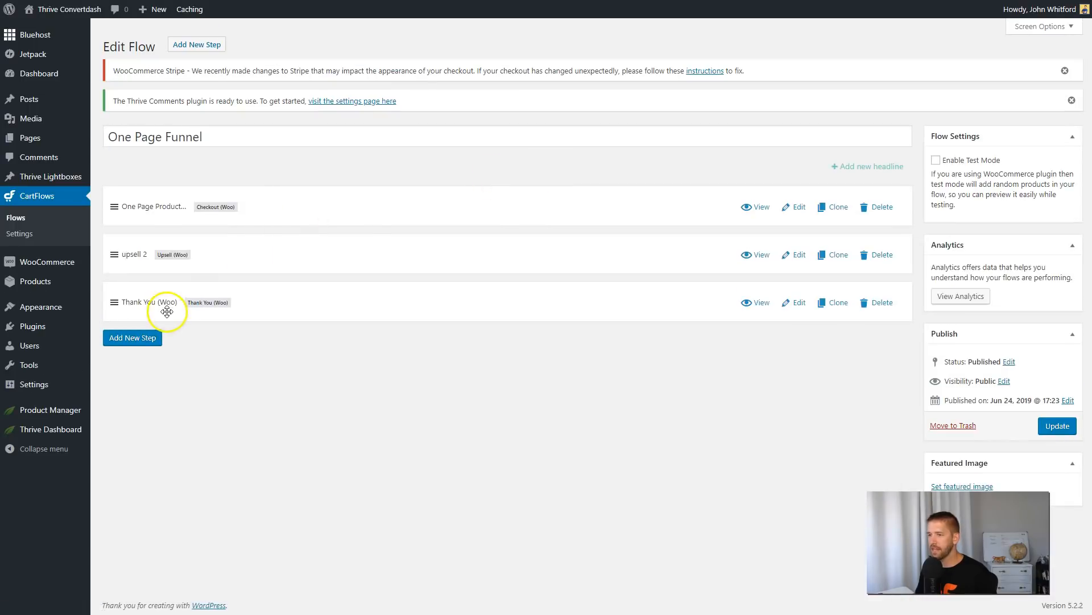
left_click(793, 302)
Review the Thank You step's order details shortcode and its design, fields and custom script settings.
left_click(561, 423)
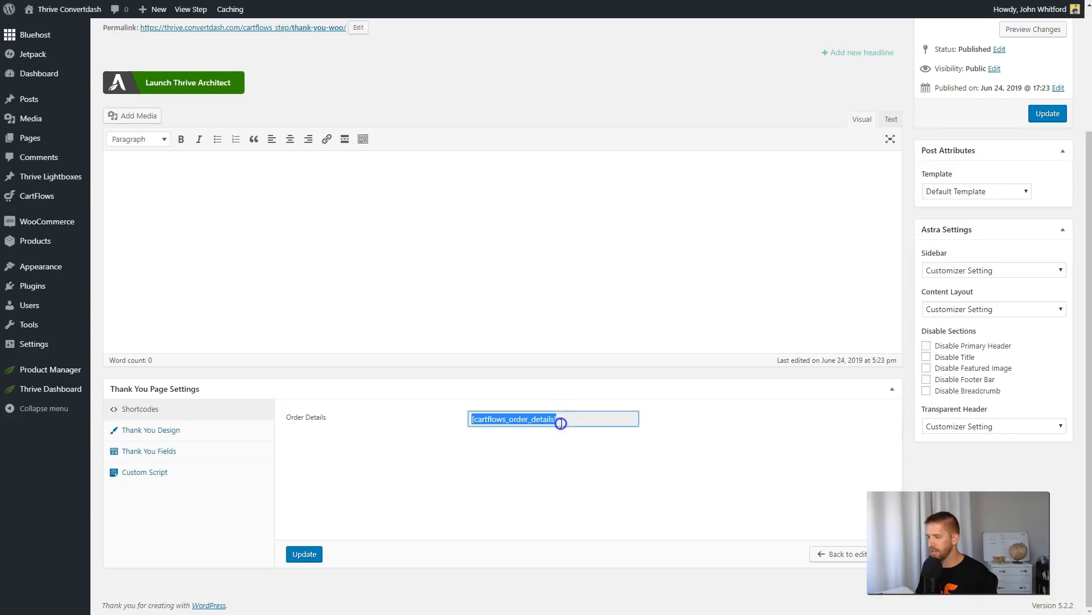
key("alt+Tab")
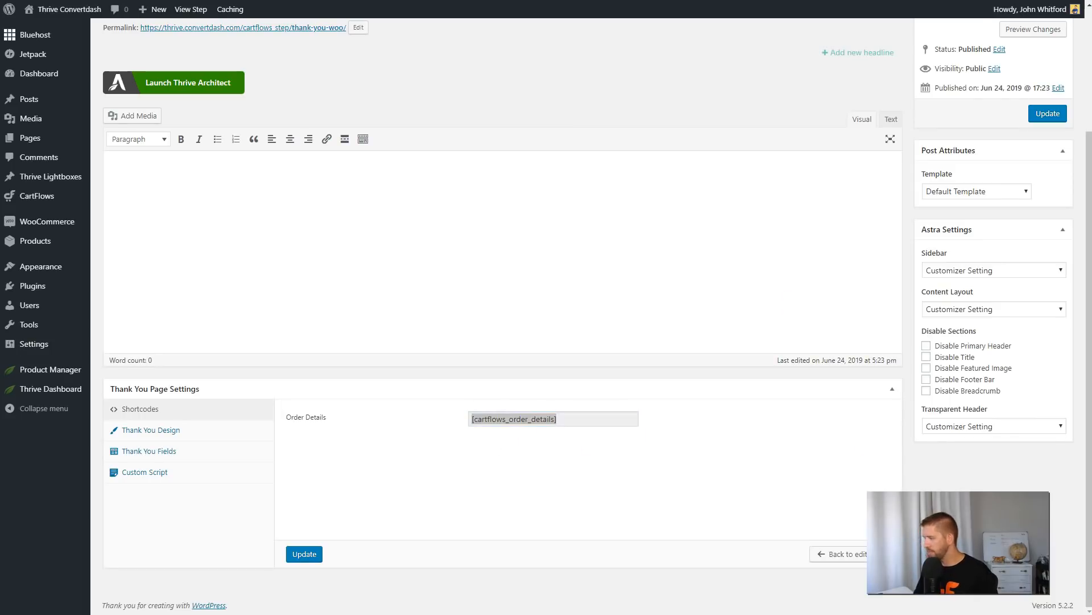
left_click(171, 429)
scroll(399, 432, "down", 2)
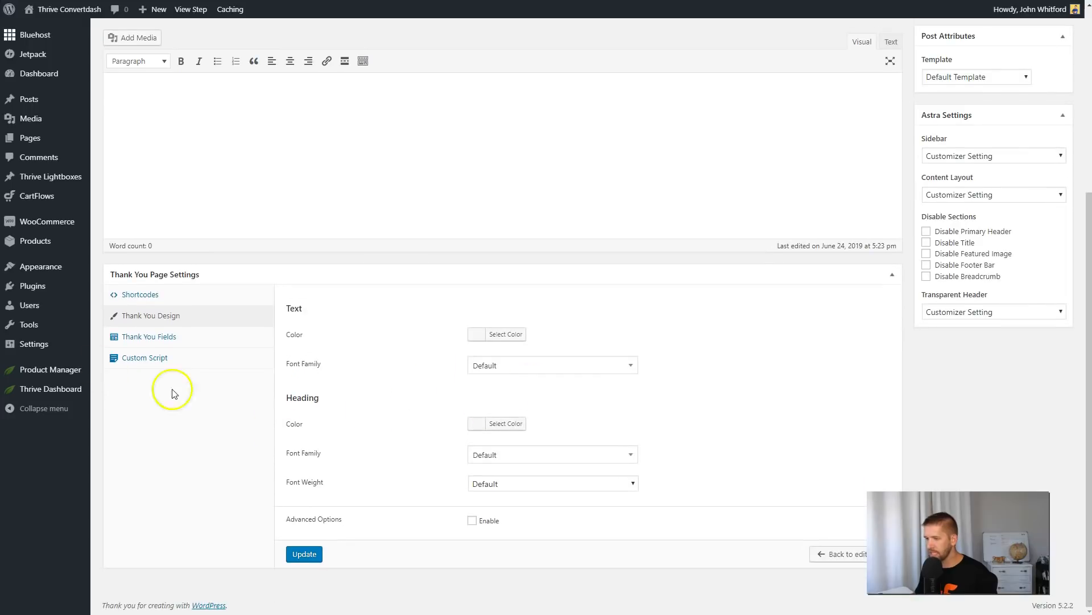
left_click(131, 340)
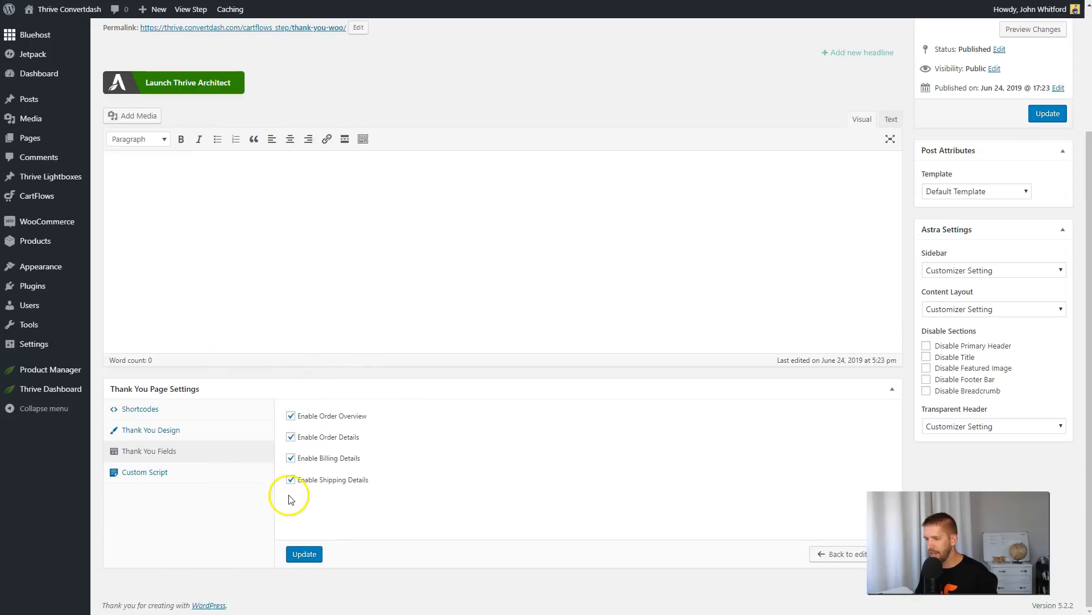
left_click(146, 476)
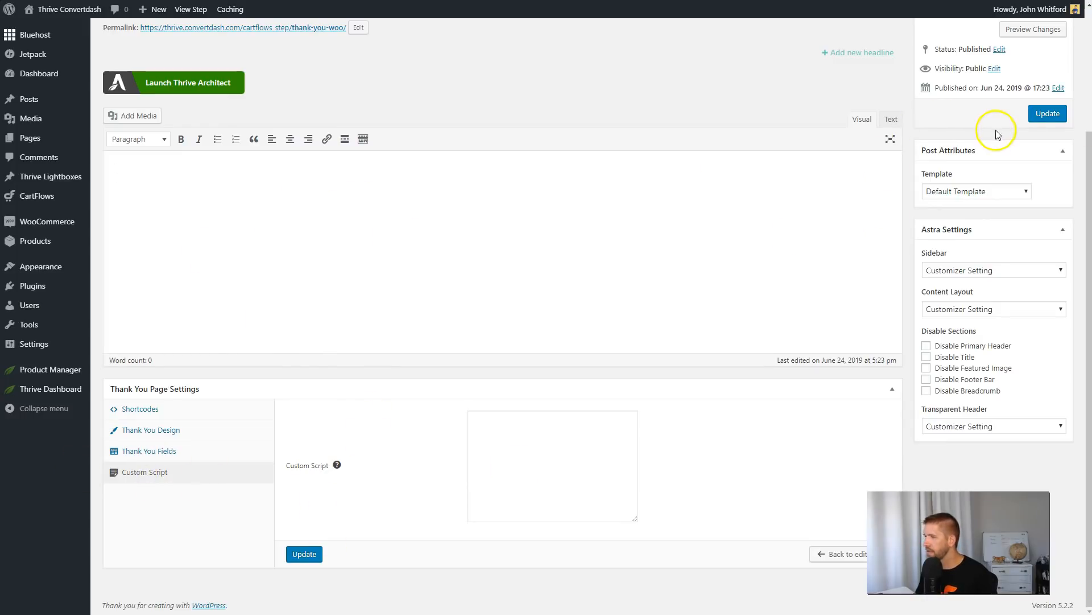
Launch Thrive Architect for the Thank You page and load the Elementary Download Page template from the Elementary set.
left_click(210, 90)
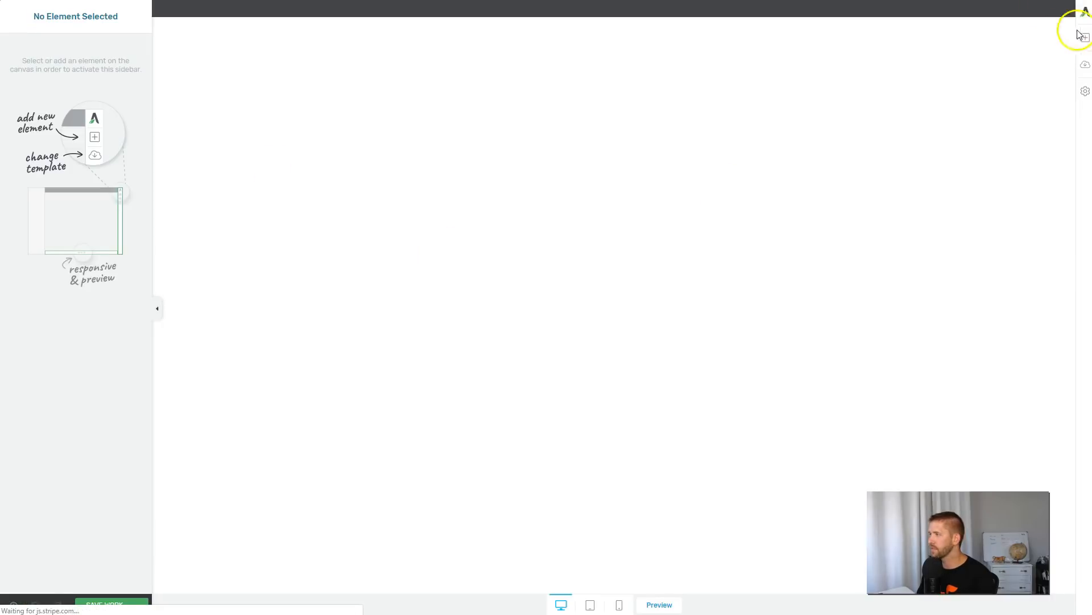
left_click(1085, 64)
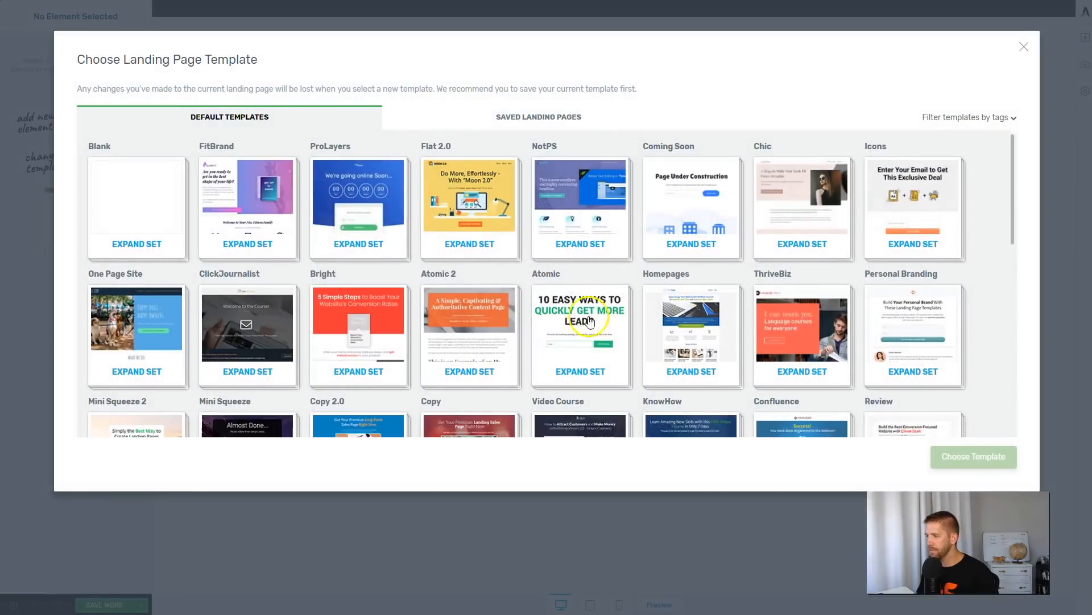
scroll(500, 259, "down", 5)
left_click(586, 344)
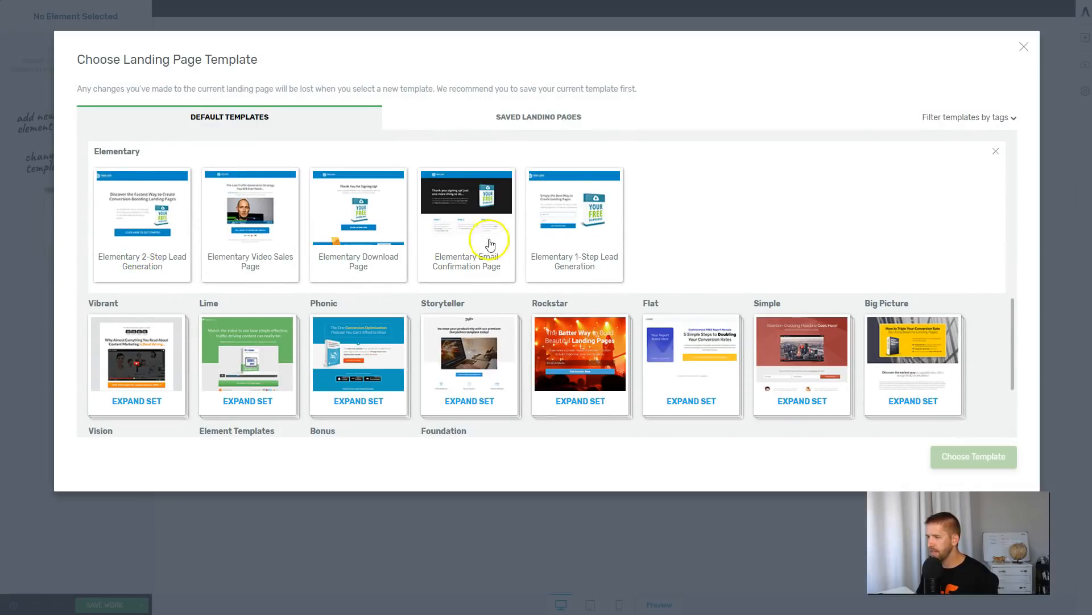
left_click(359, 222)
left_click(964, 460)
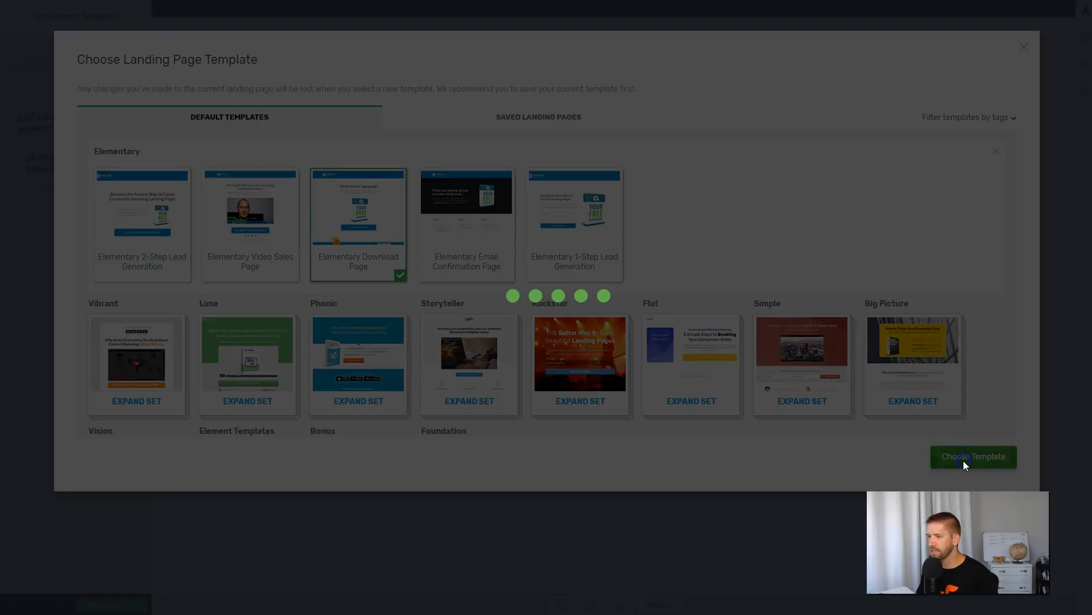
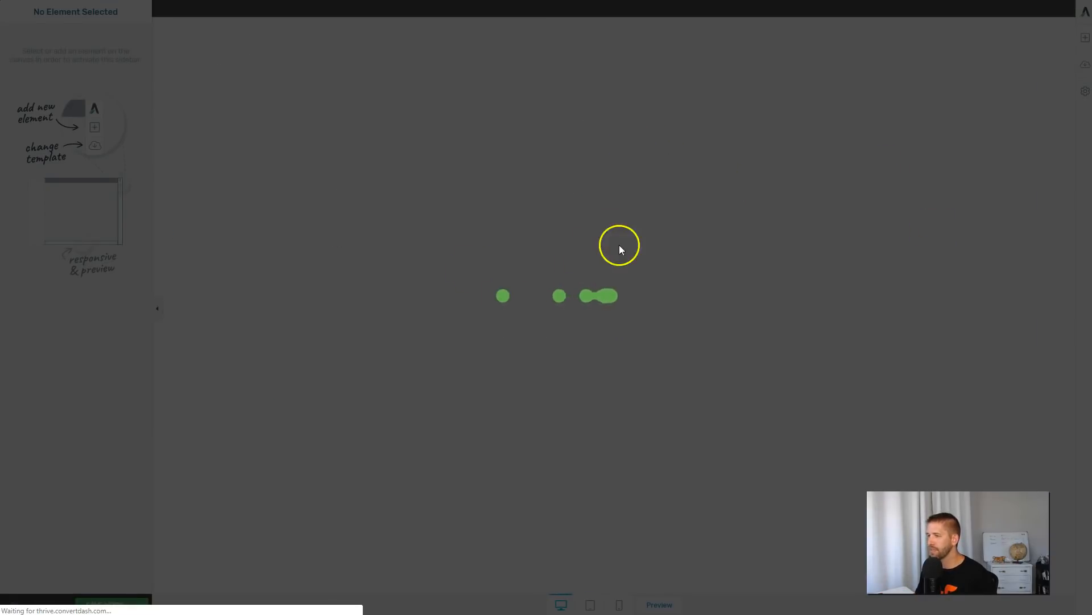
Change the heading to "Thank You for Your Purchase!" and the text below it to "Click below to get started".
scroll(607, 238, "down", 1)
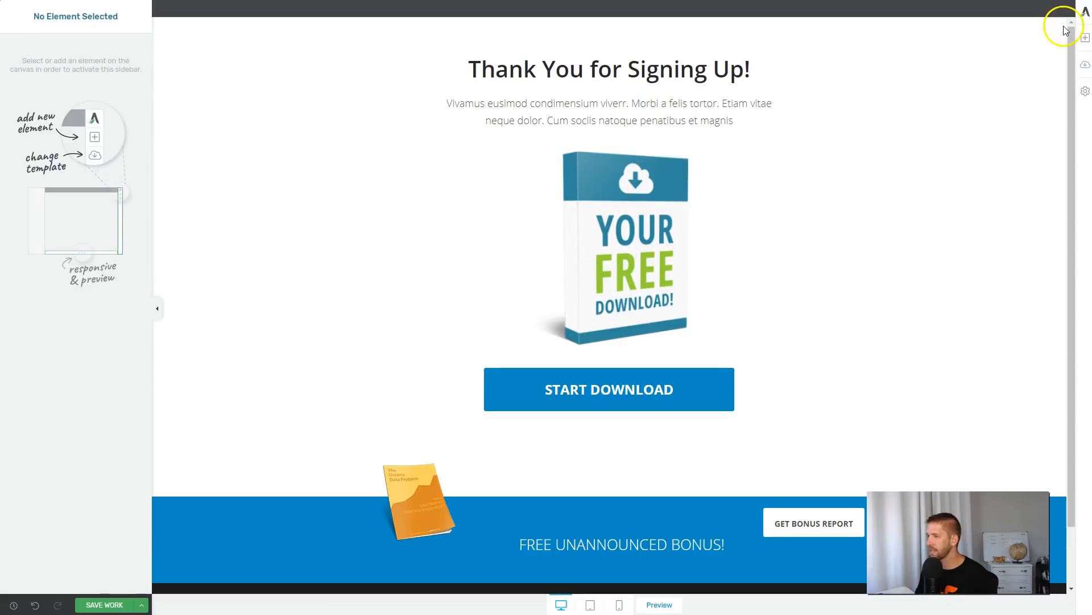
left_click(443, 79)
left_click(49, 244)
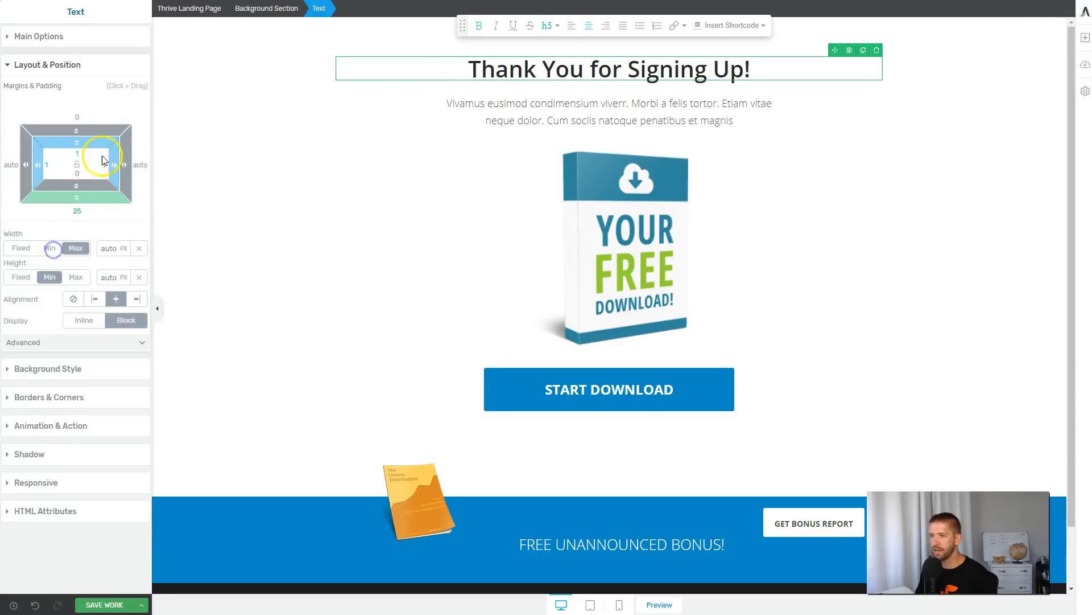
scroll(436, 67, "down", 1)
left_click_drag(633, 41, 846, 59)
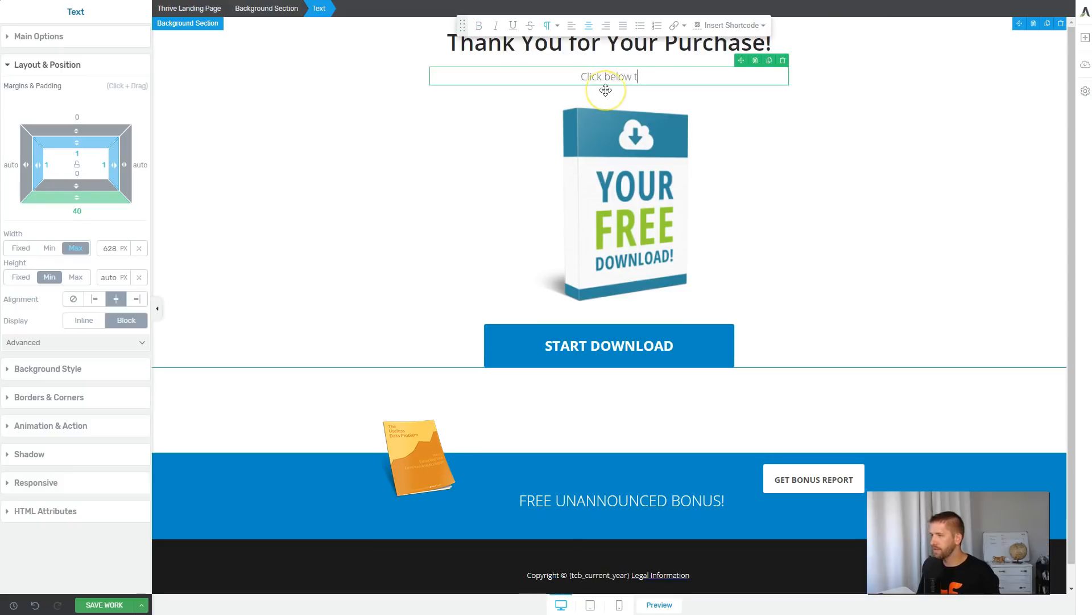
type("o get started")
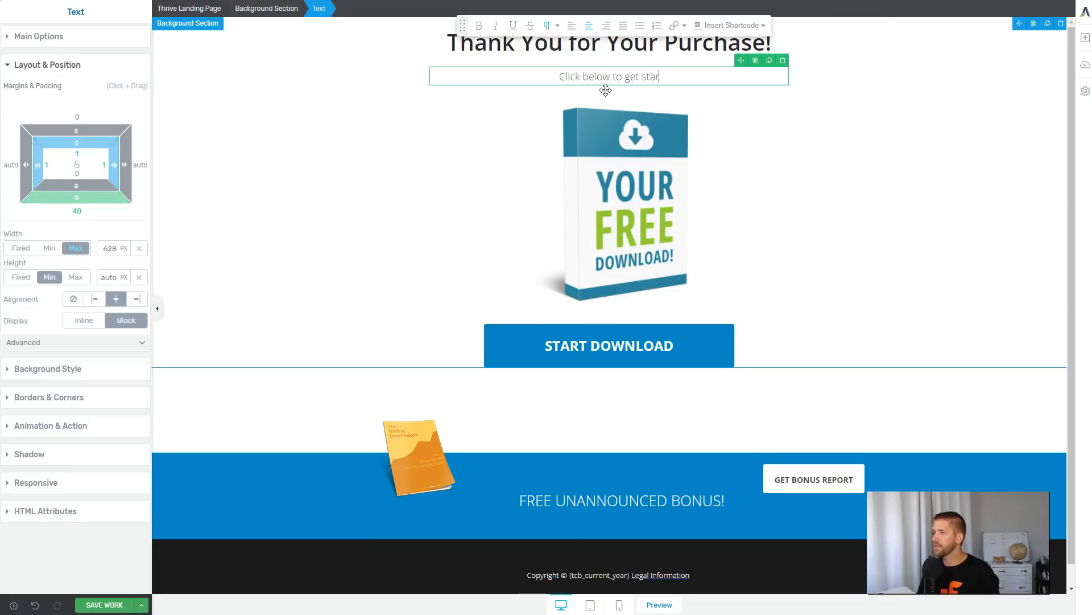
Examine the product box image and the START DOWNLOAD button's main options, including its link setting.
left_click(654, 188)
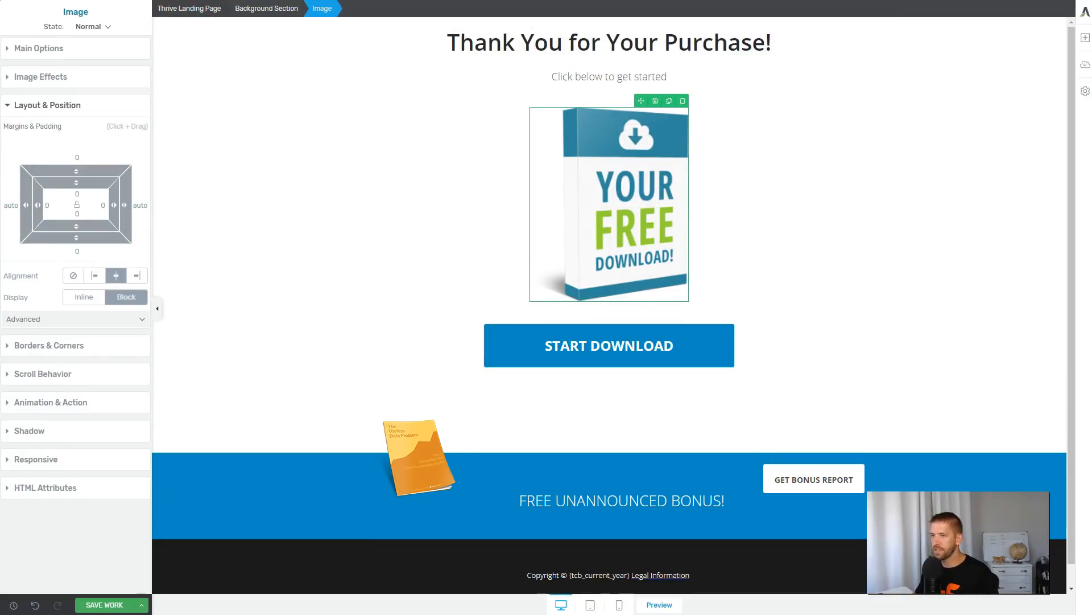
left_click(727, 343)
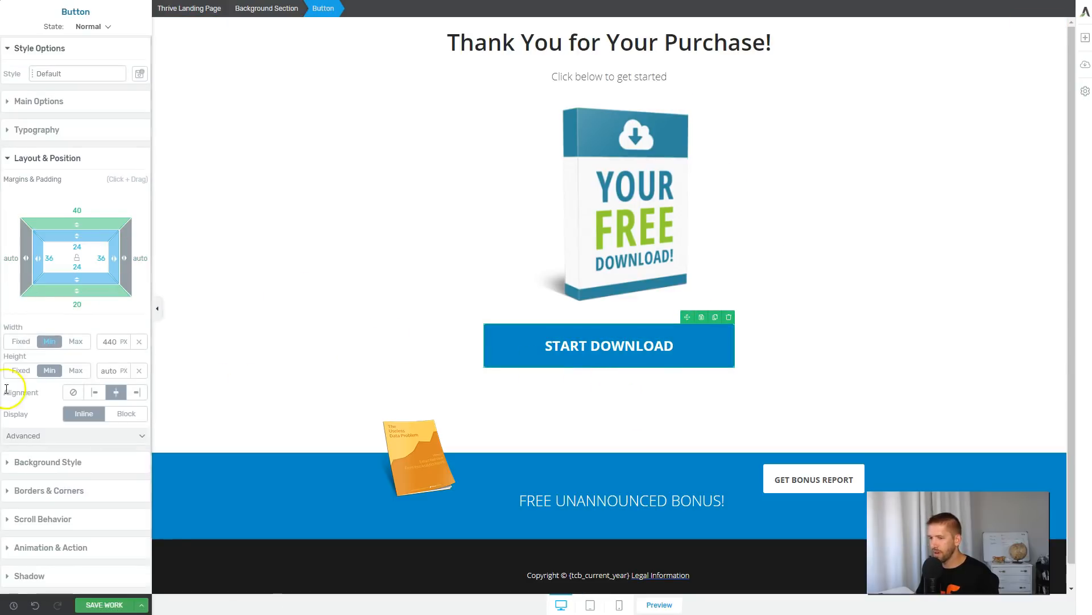
left_click(69, 108)
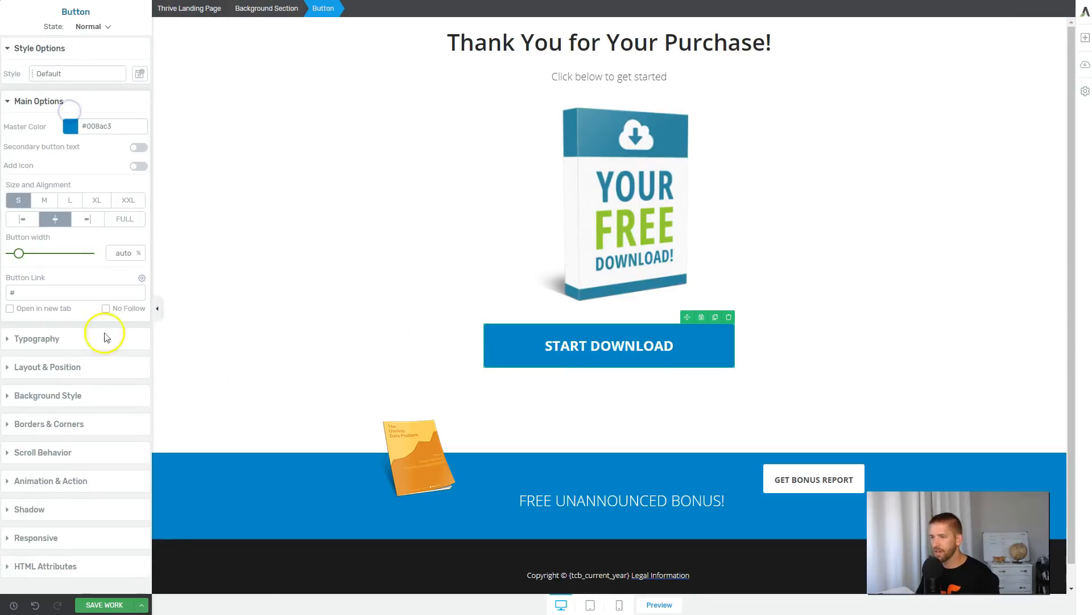
scroll(605, 429, "down", 1)
Clear the blue bonus section by removing the bonus report button, book image and bonus text, leaving one empty column.
left_click(588, 466)
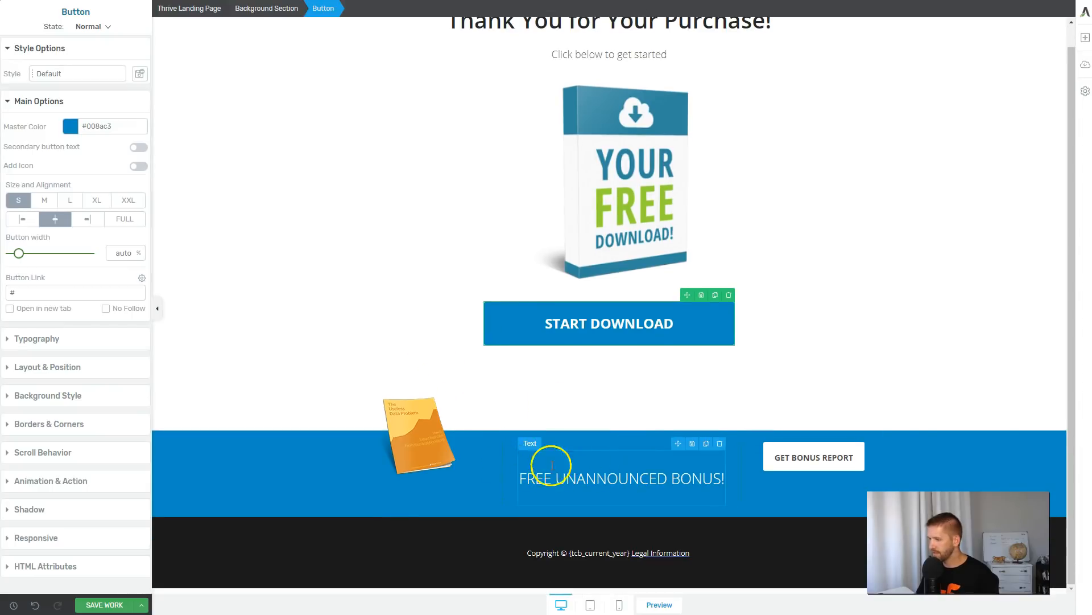
left_click(944, 456)
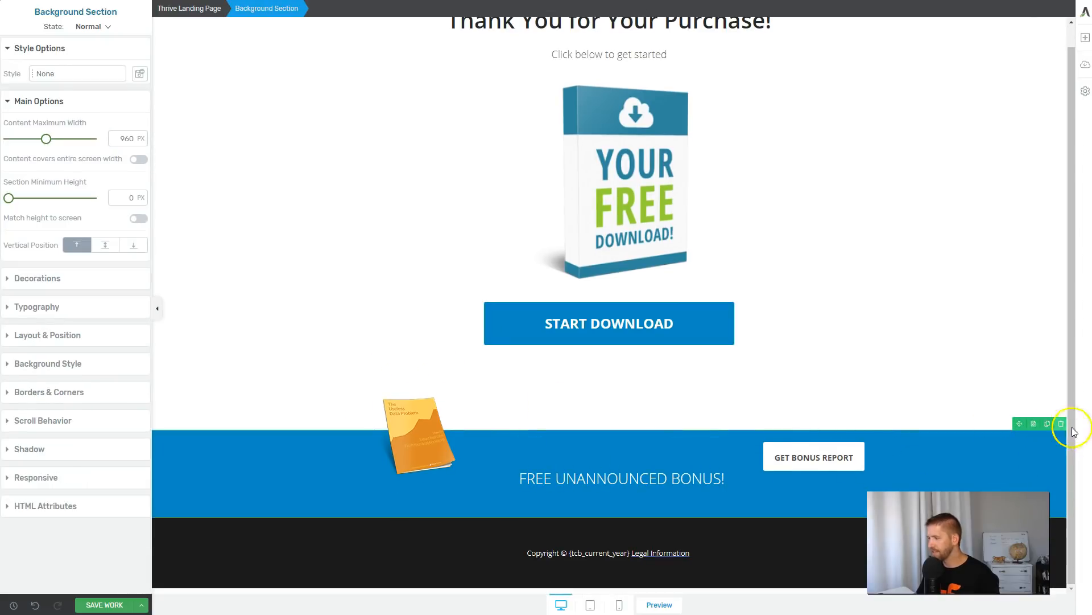
left_click(818, 458)
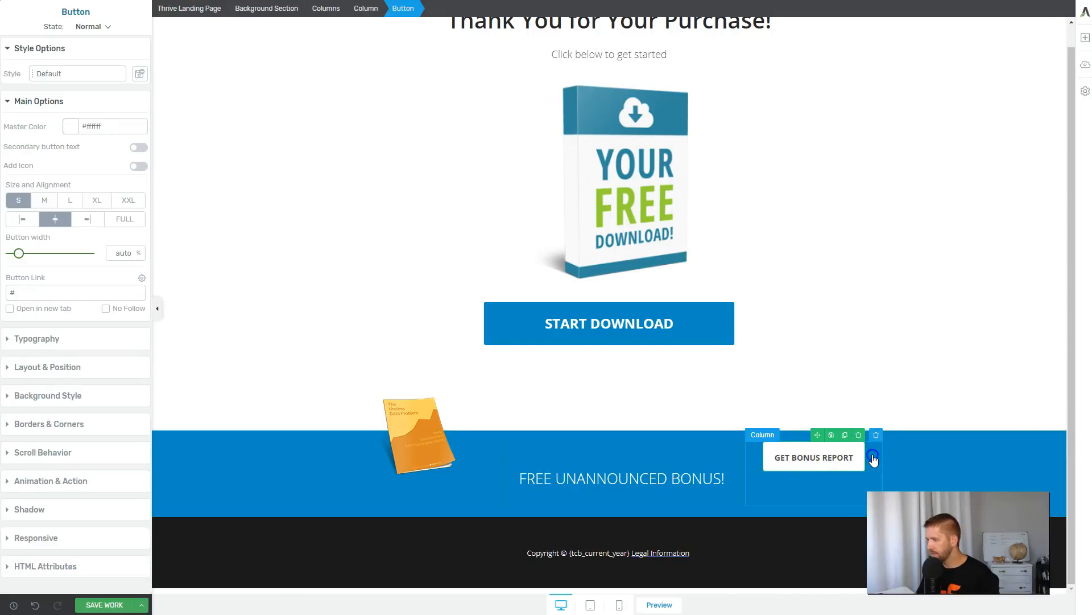
left_click(876, 435)
left_click(478, 489)
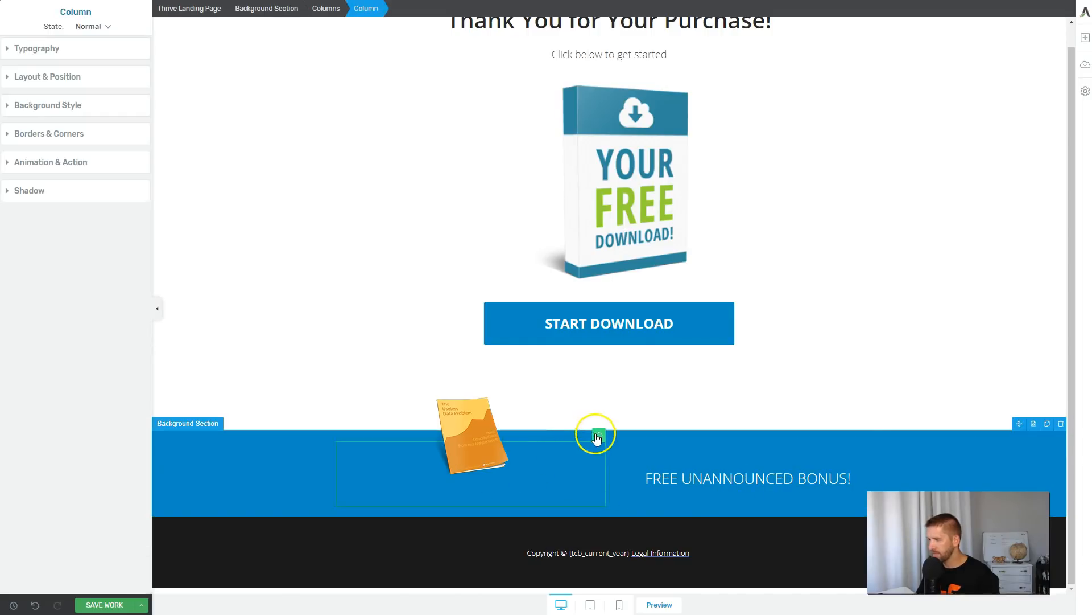
left_click(597, 434)
left_click(560, 501)
left_click(708, 443)
left_click(602, 483)
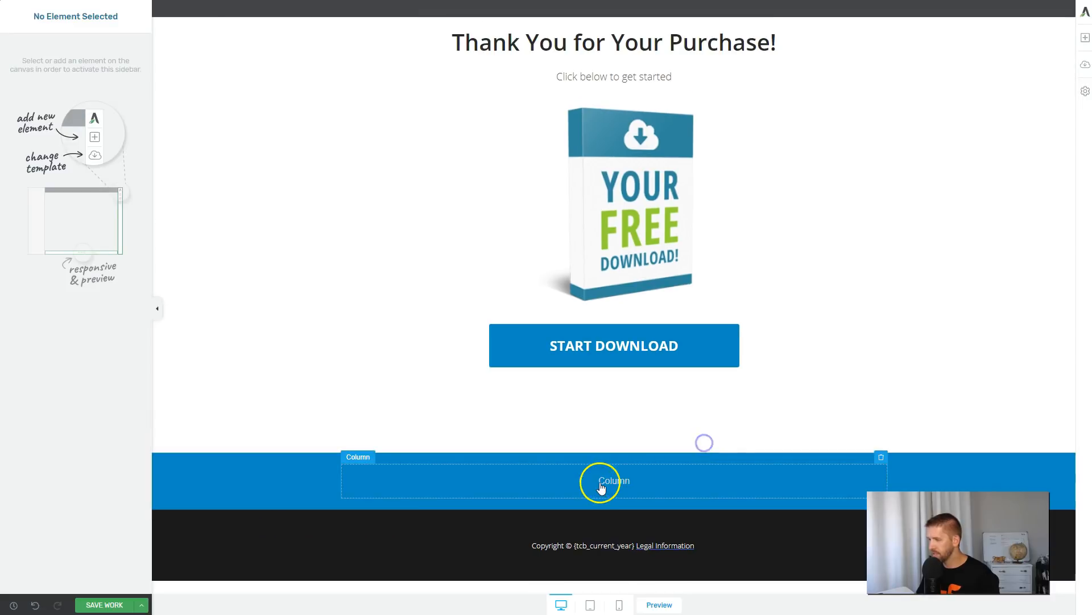
Add a WordPress Content element to the empty column and save the shortcode [cartflows_order_details] in it.
left_click(1085, 37)
left_click(1013, 29)
type("word")
left_click_drag(978, 109, 610, 492)
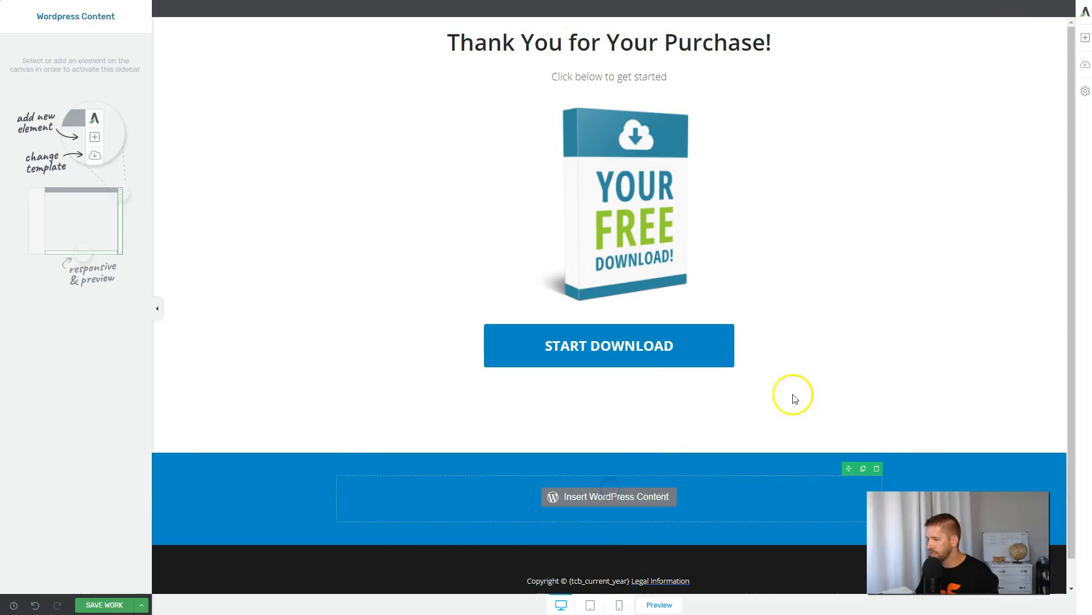
type("[cartflows_order_details]")
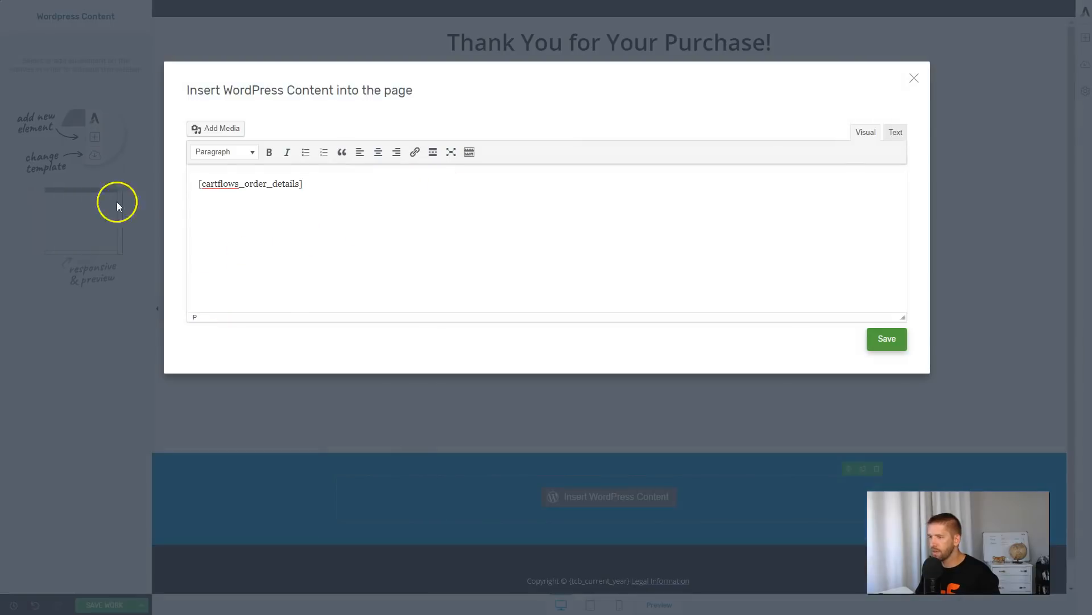
left_click(887, 339)
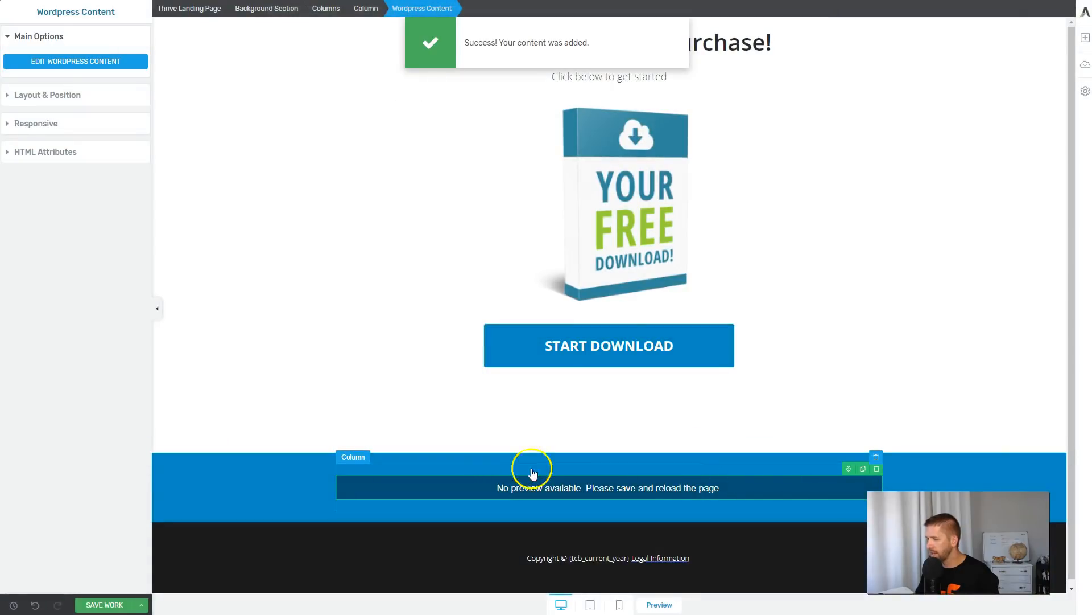
Add a centered H3 text element reading "Here are All Your Order Details" above the WordPress content.
left_click(1086, 37)
left_click_drag(985, 120, 585, 497)
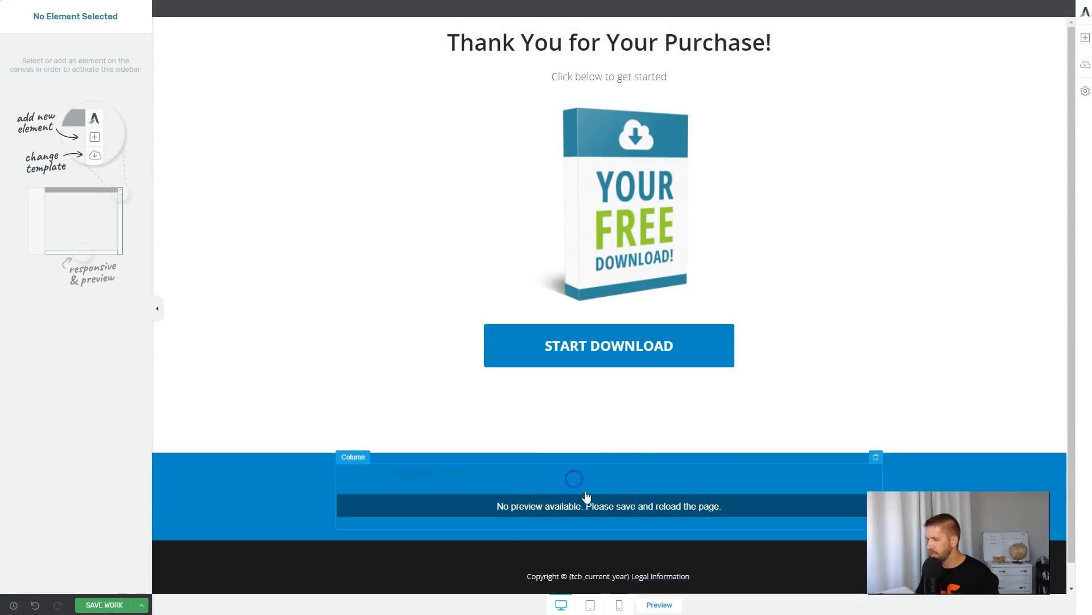
left_click(436, 476)
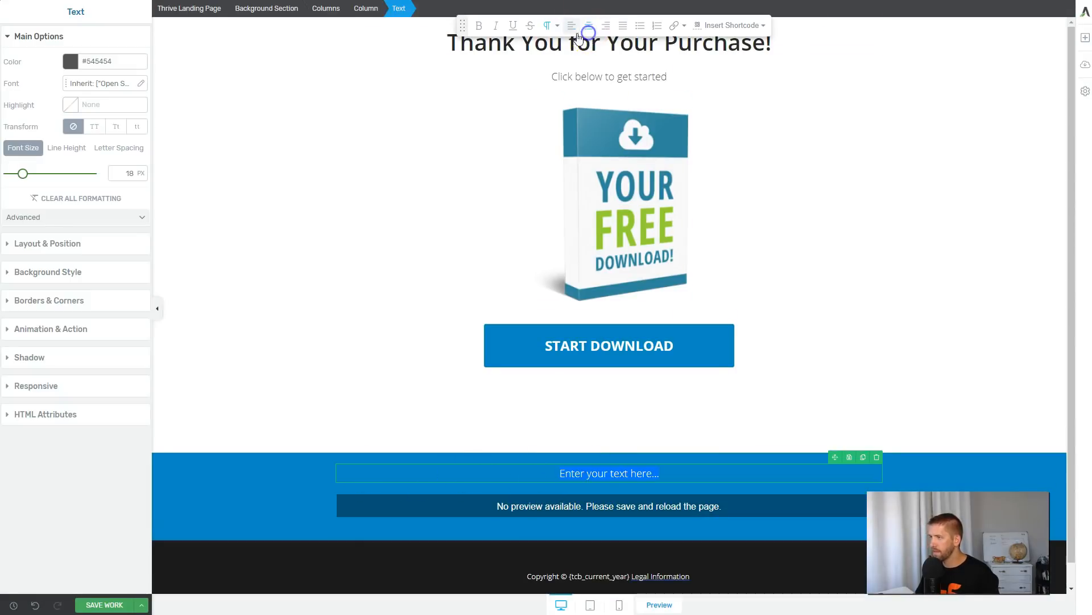
left_click(550, 25)
left_click(563, 94)
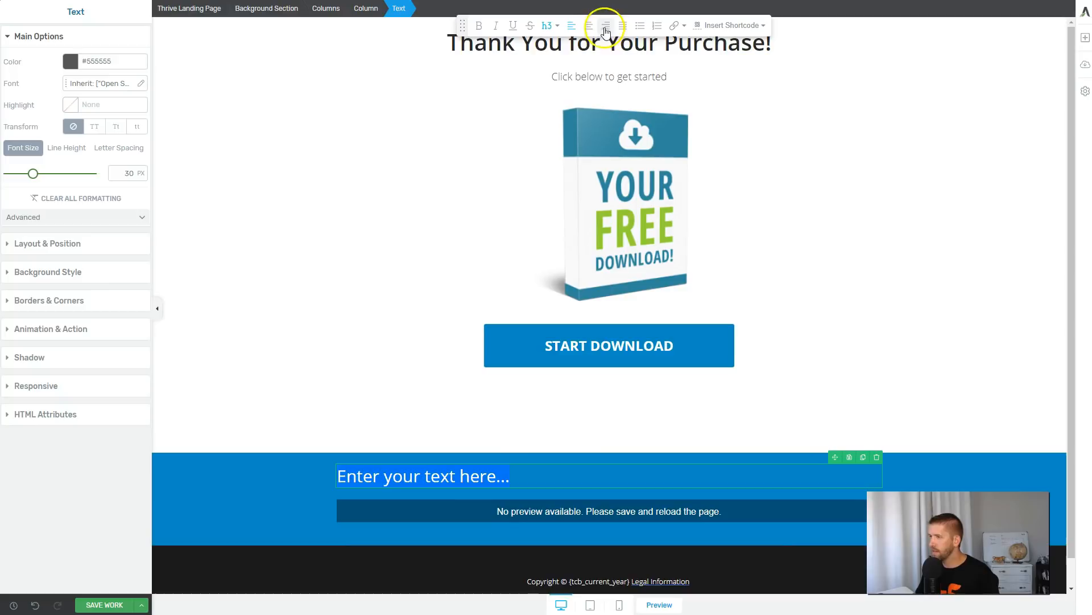
left_click(592, 27)
type("Here are All Your Order Details")
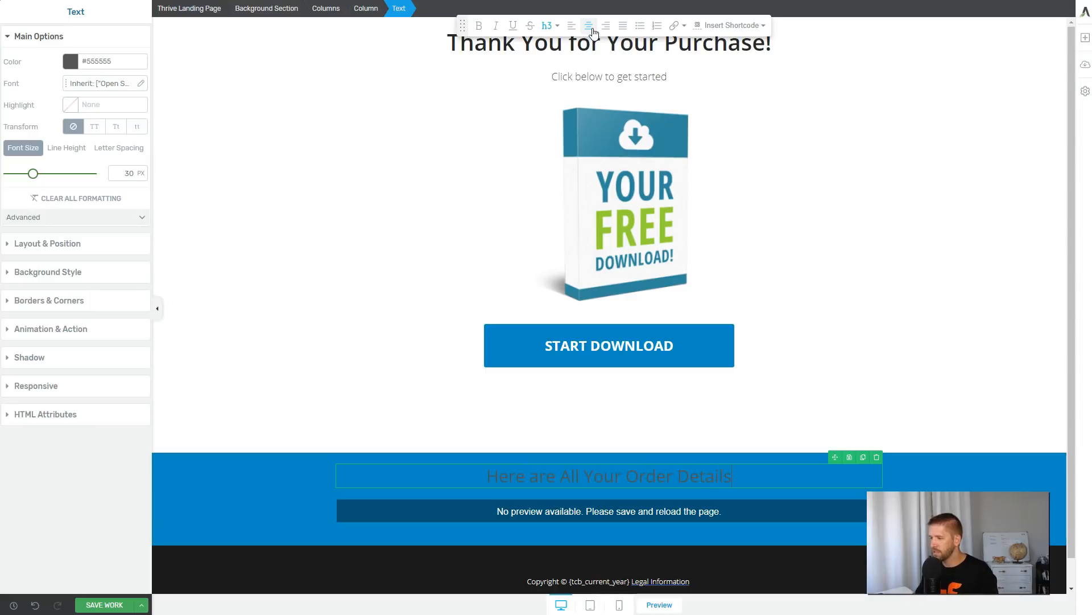
Set the blue background section's text color to #ffffff and its text transform to capitalize each word.
left_click(267, 8)
left_click(50, 308)
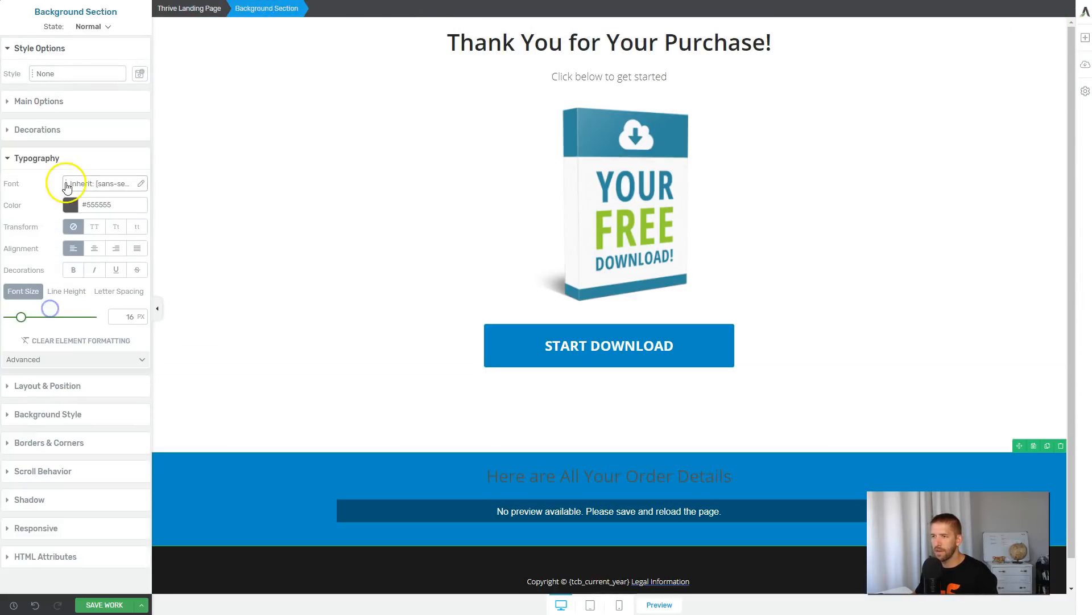
left_click(68, 205)
left_click(11, 226)
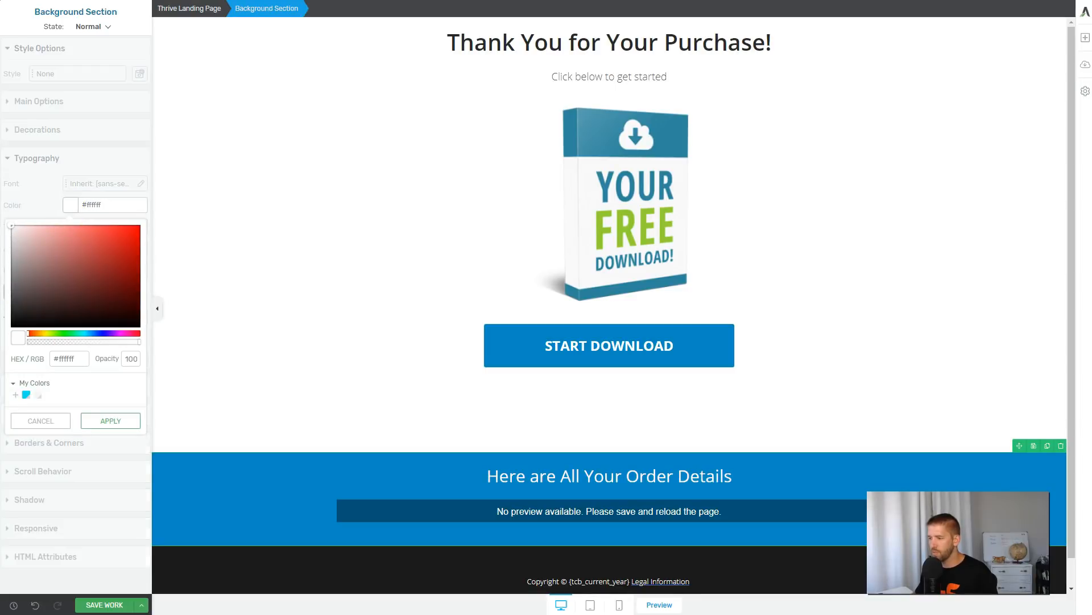
left_click(109, 422)
left_click(114, 227)
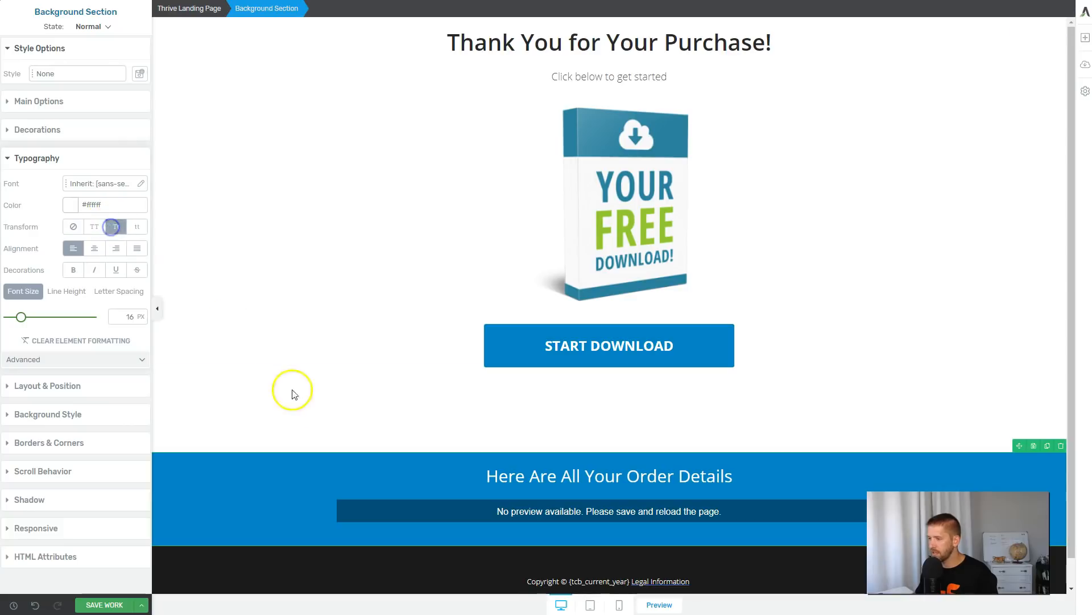
Set the blue background section's top padding to 45 px and check the heading and column spacing.
left_click(287, 496)
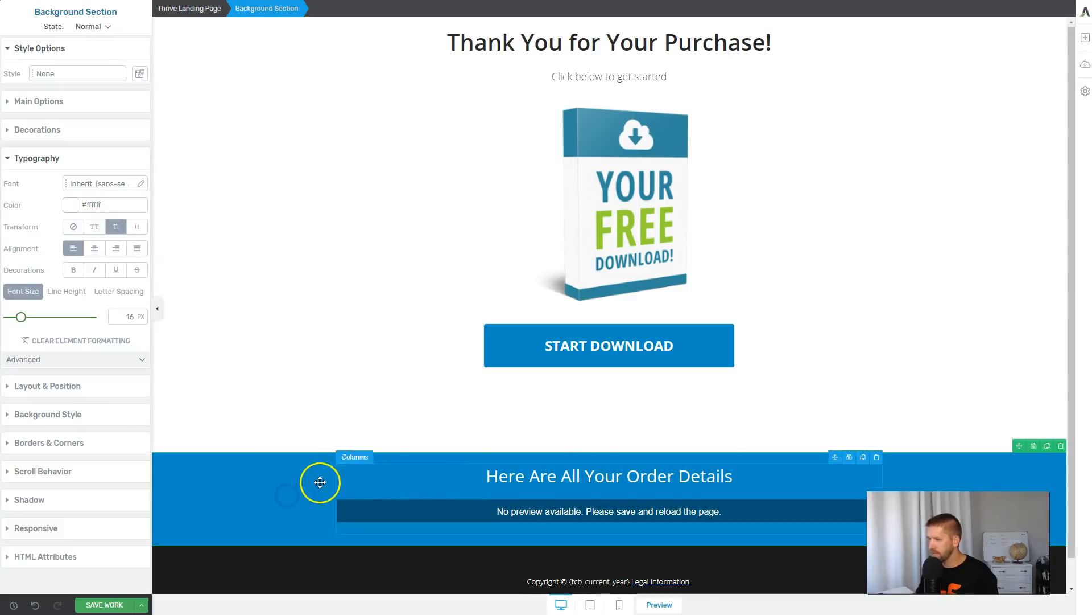
left_click(44, 390)
left_click_drag(79, 268, 78, 293)
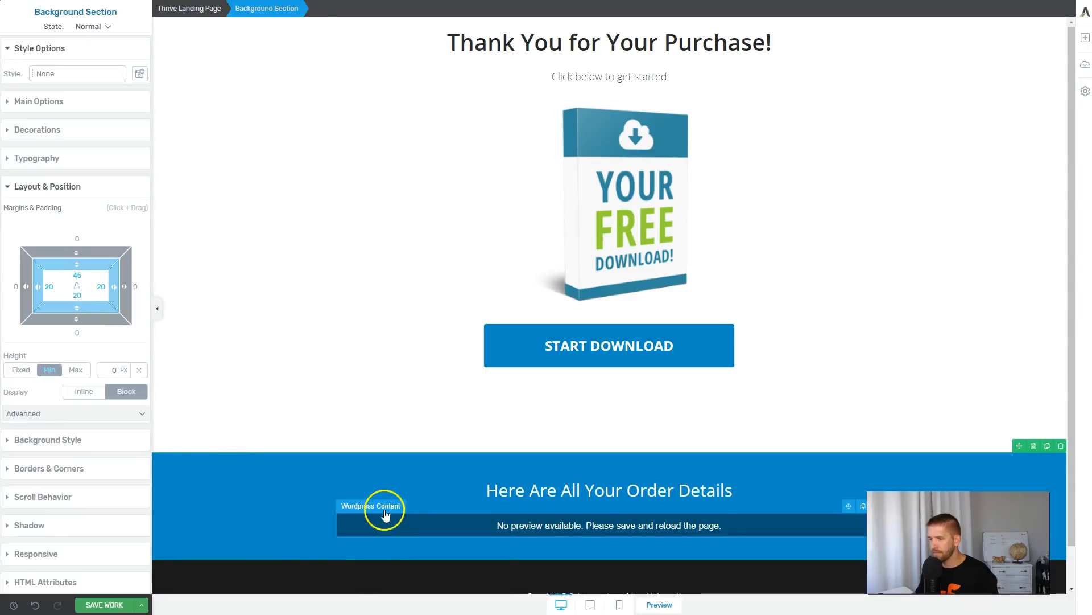
left_click(398, 485)
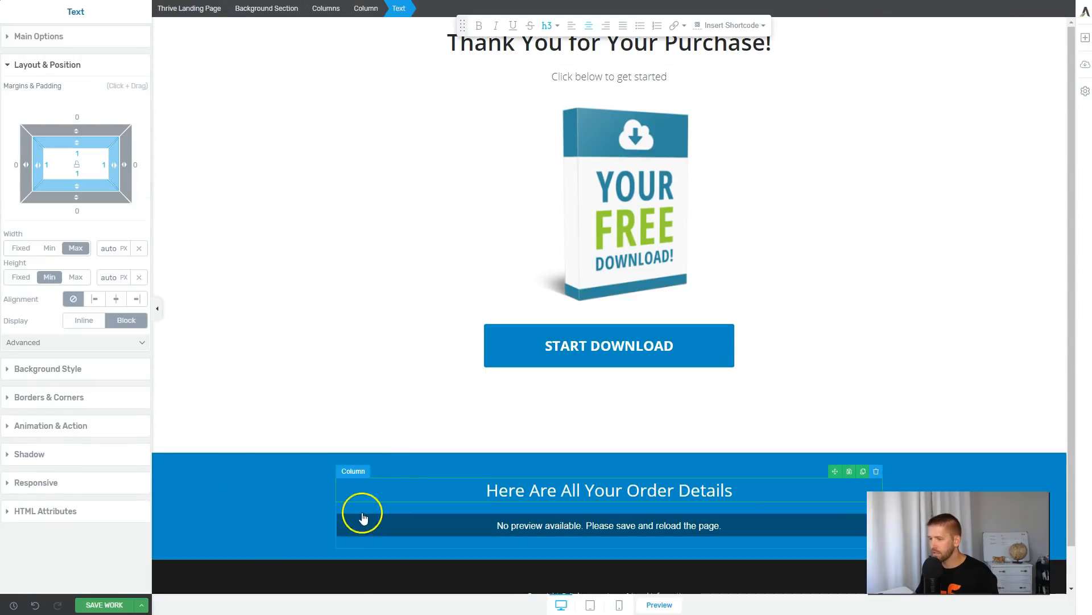
left_click(369, 9)
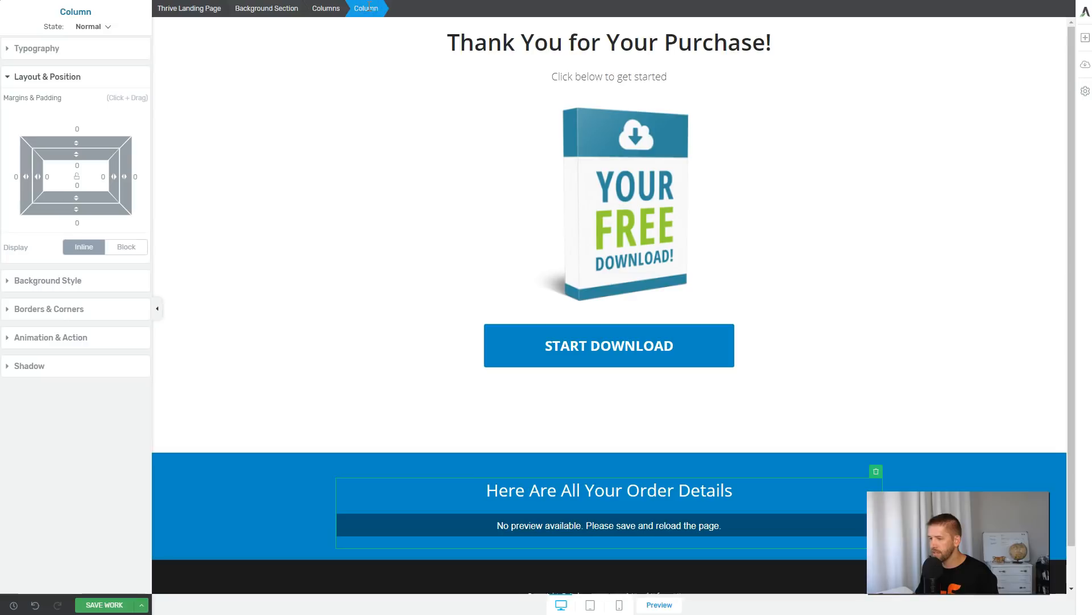
left_click(246, 502)
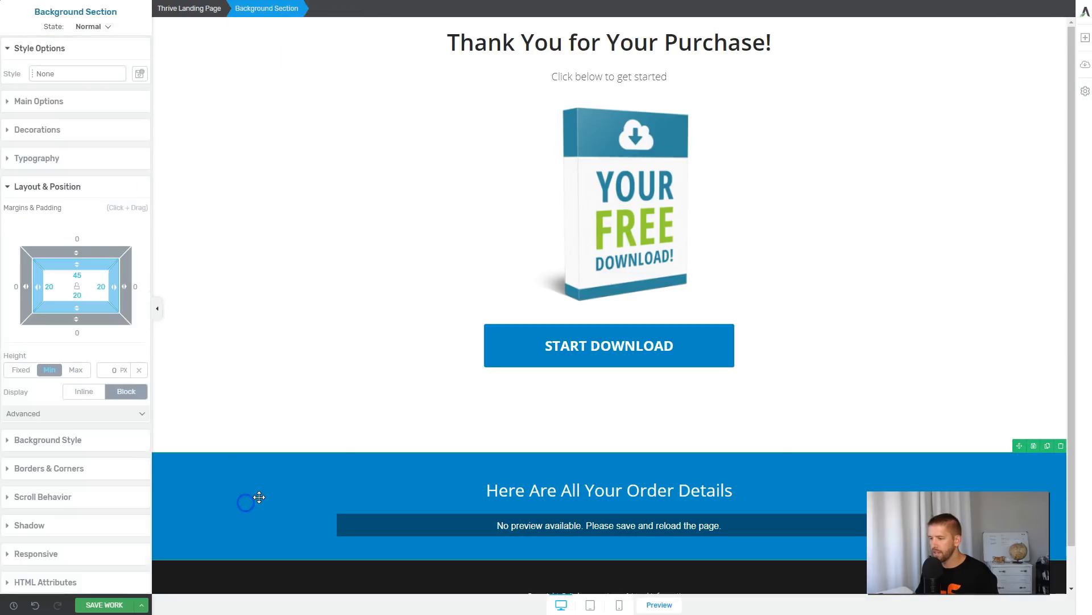
Save the Thank You page, exit the editor and look over the live page.
left_click(142, 606)
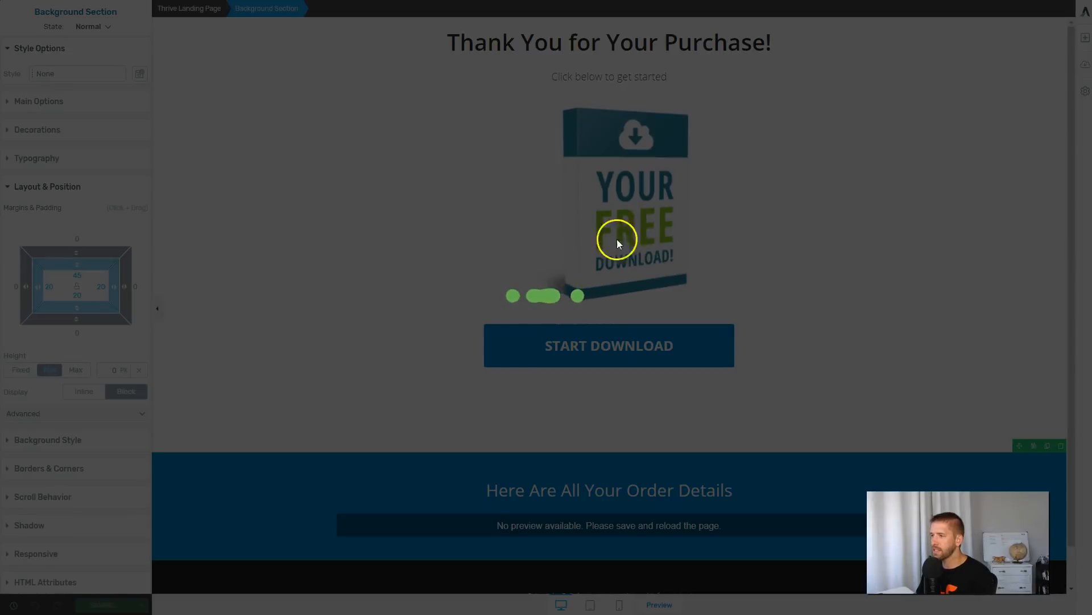
scroll(427, 504, "down", 1)
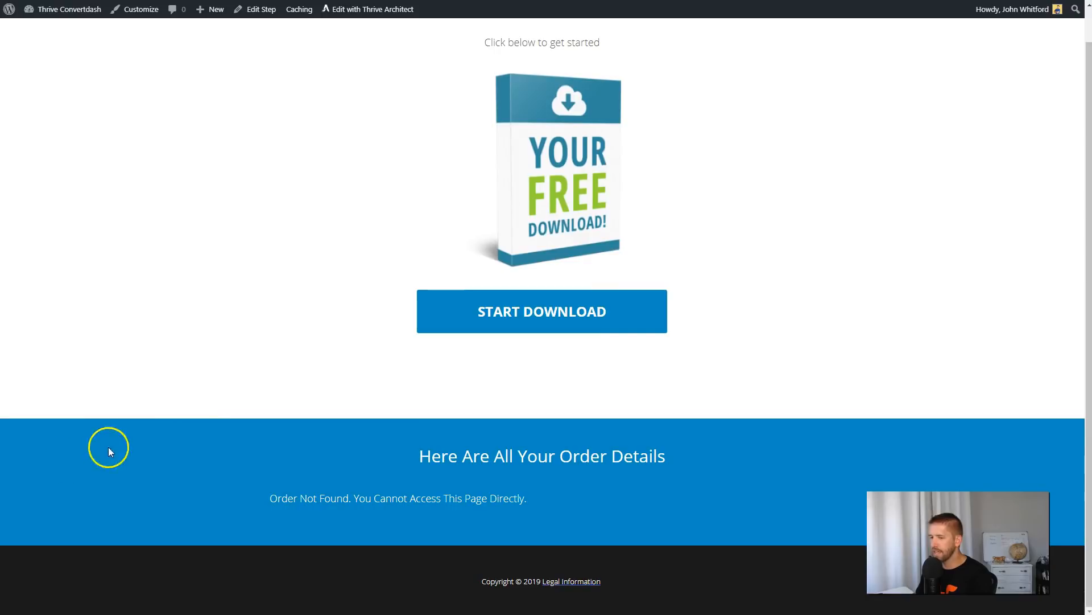
left_click(555, 490)
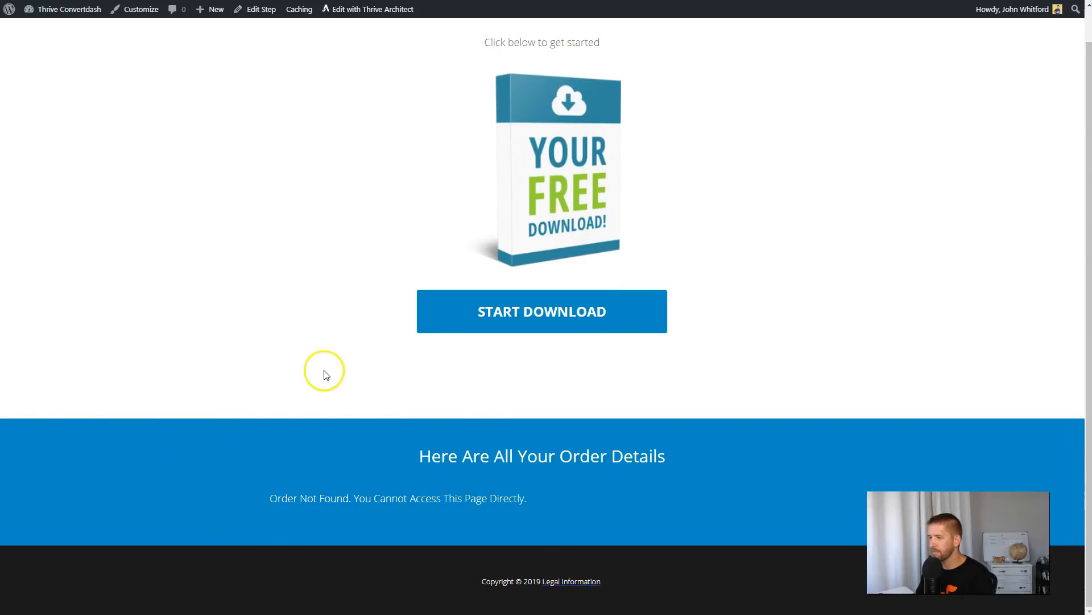
scroll(322, 358, "up", 1)
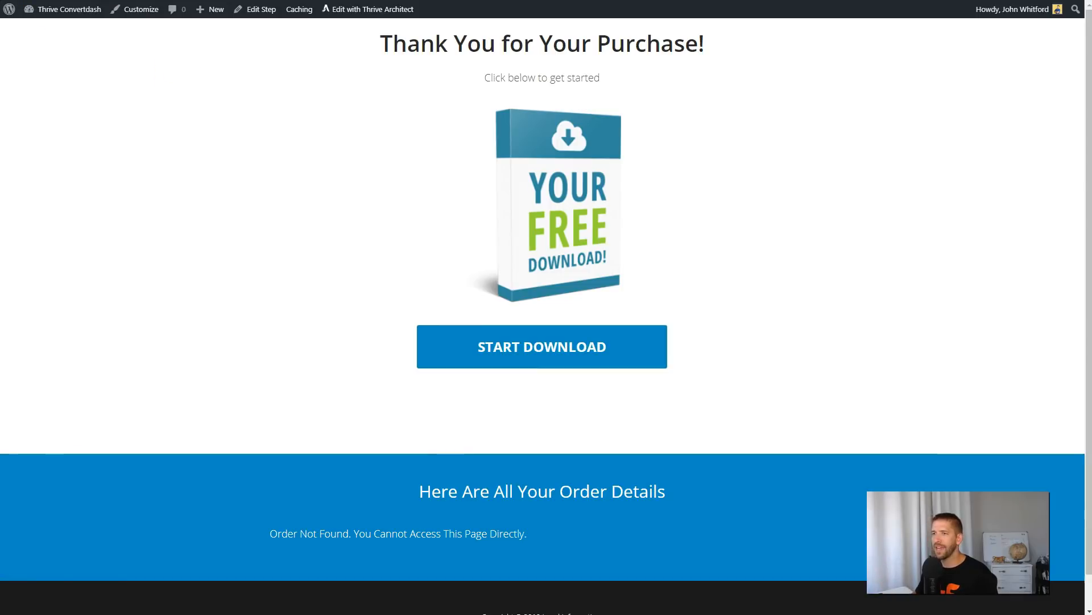
Update the Thank You (Woo) step in WordPress and return to editing the One Page Funnel flow.
key("ctrl+shift+Tab")
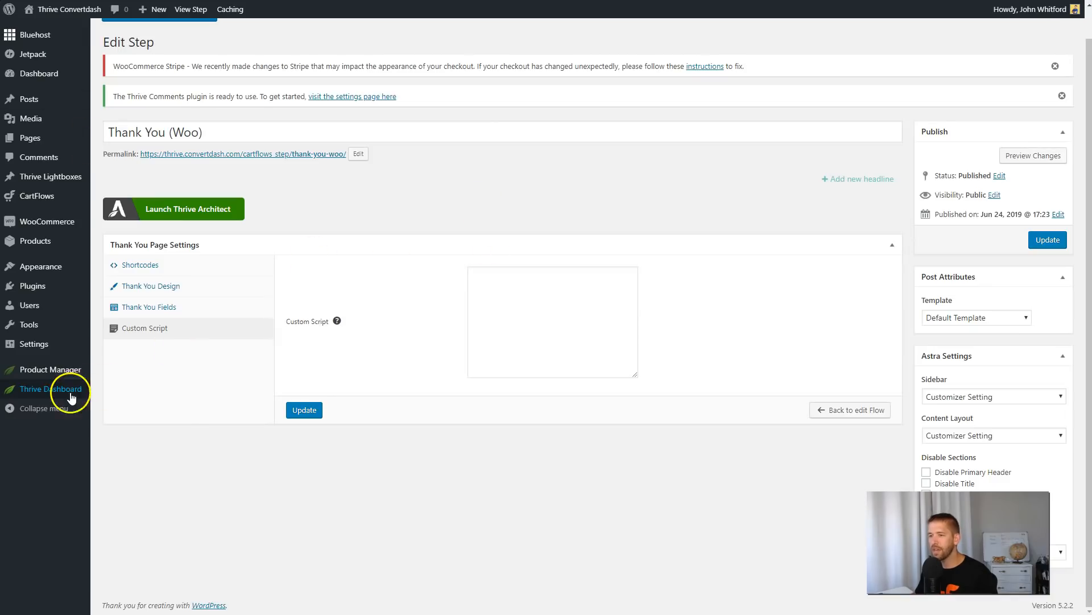
left_click(1047, 240)
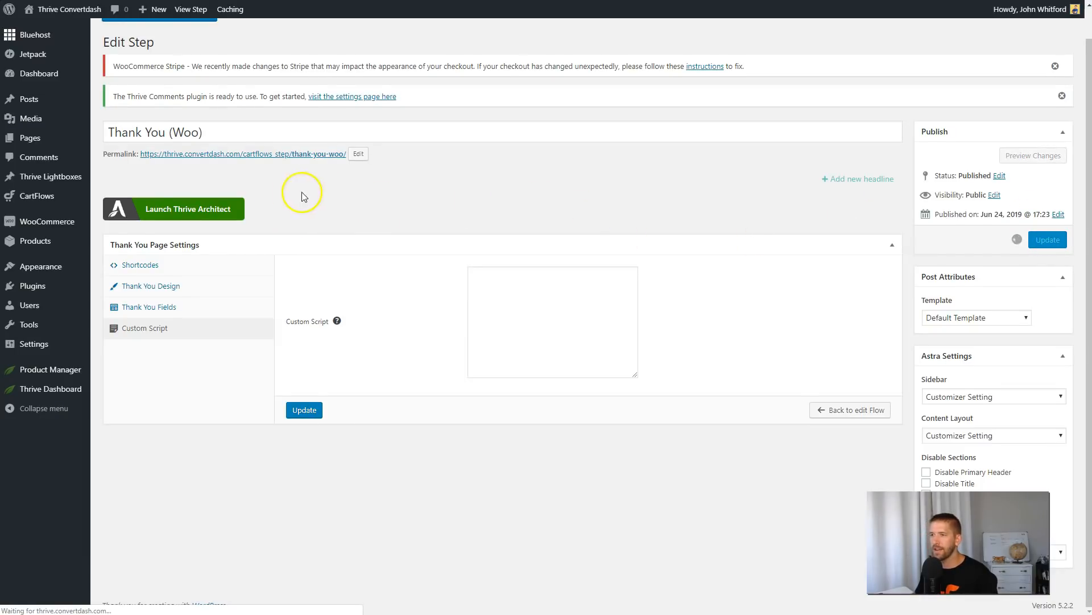
scroll(305, 179, "up", 1)
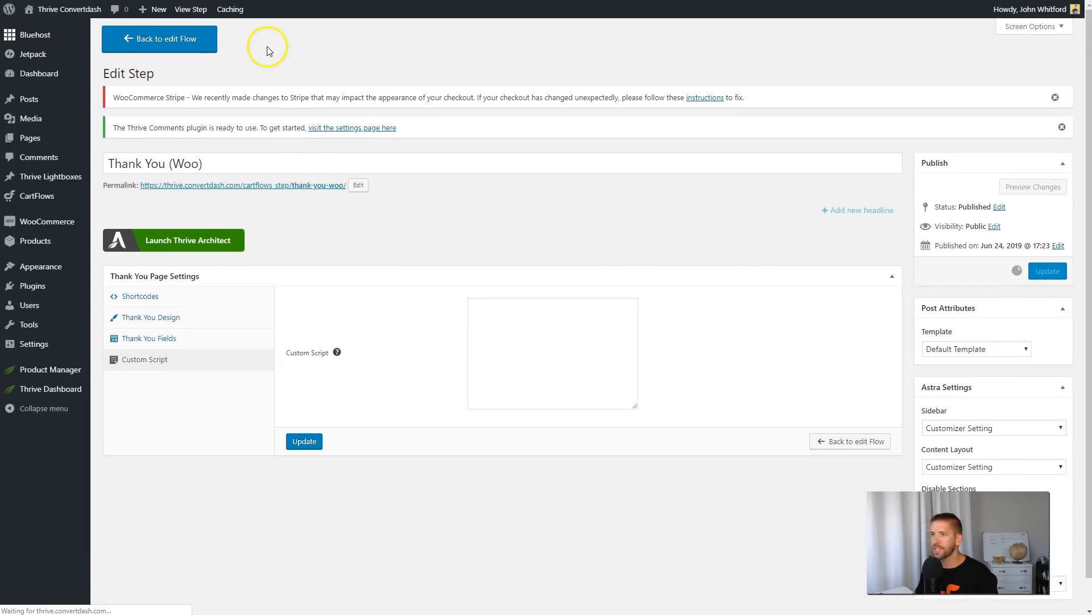
left_click(169, 40)
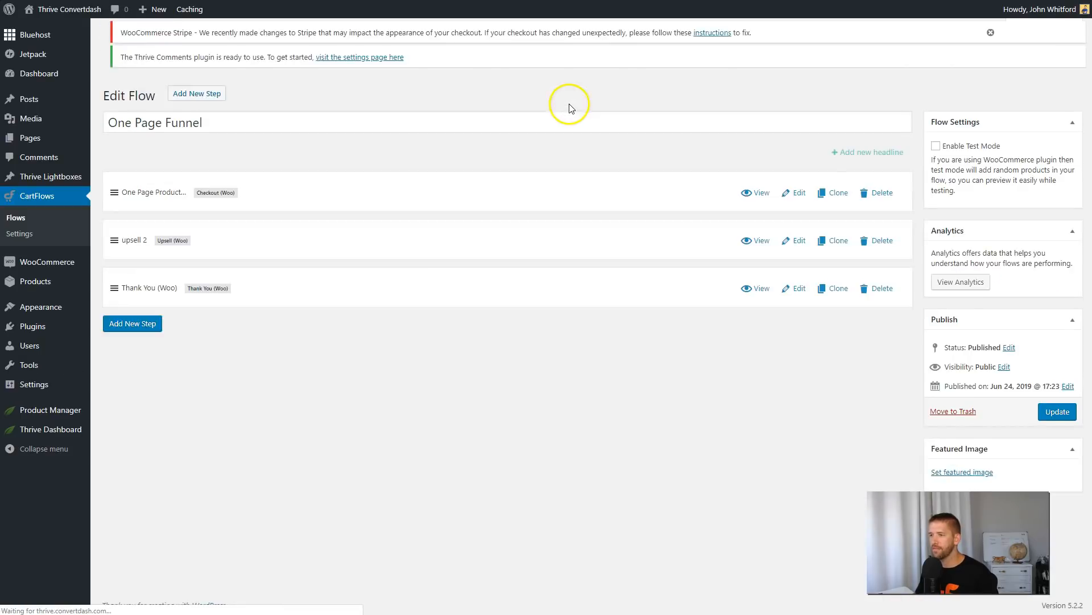
Open the One Page Product checkout step in an incognito window and look over the sales page down to the order form.
right_click(754, 209)
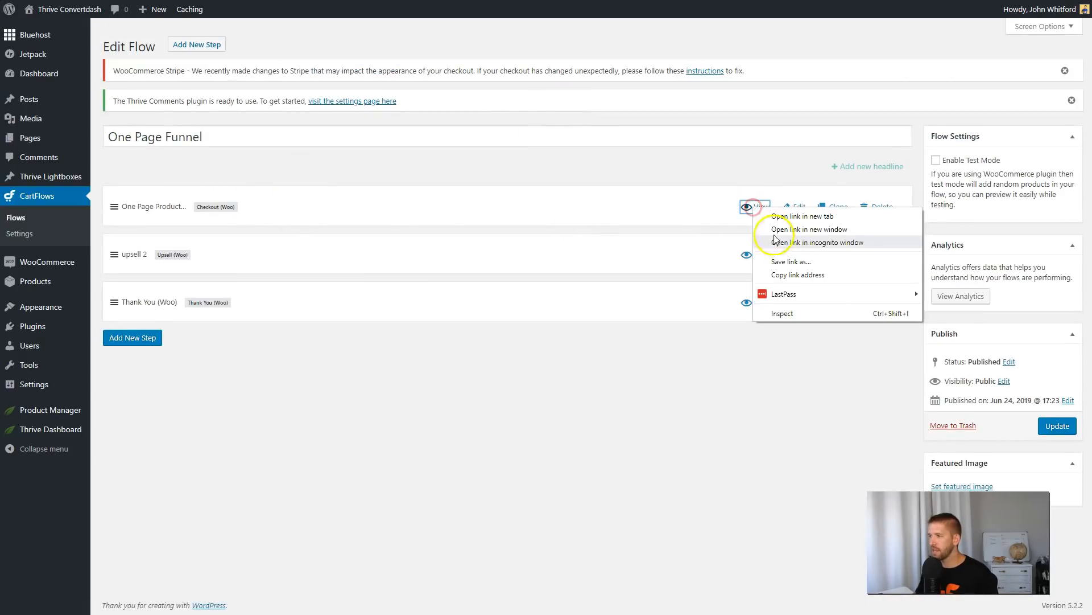
left_click(783, 244)
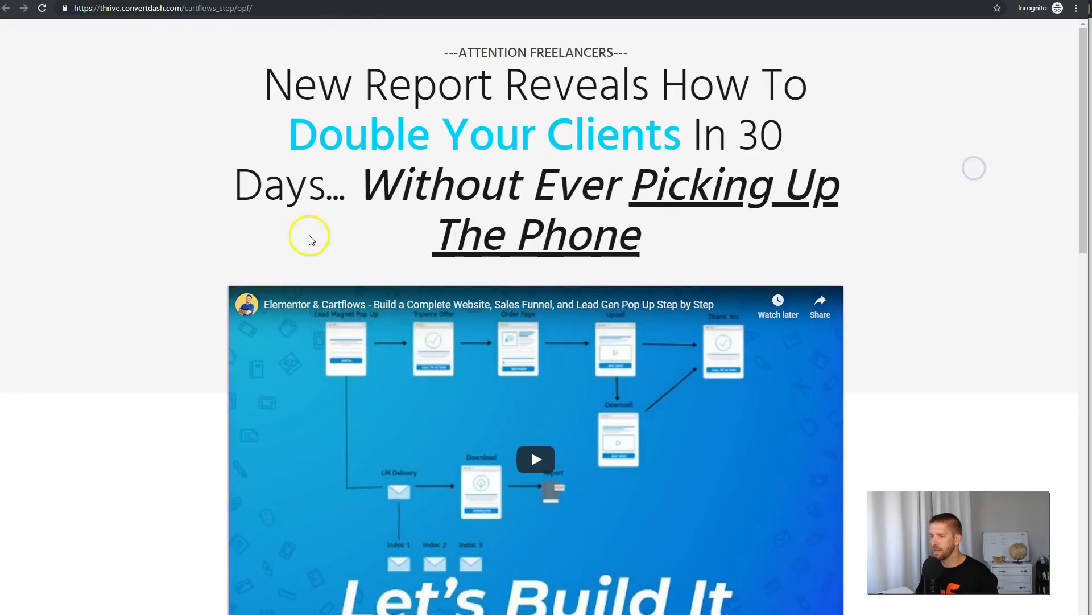
scroll(426, 261, "down", 8)
scroll(402, 253, "up", 7)
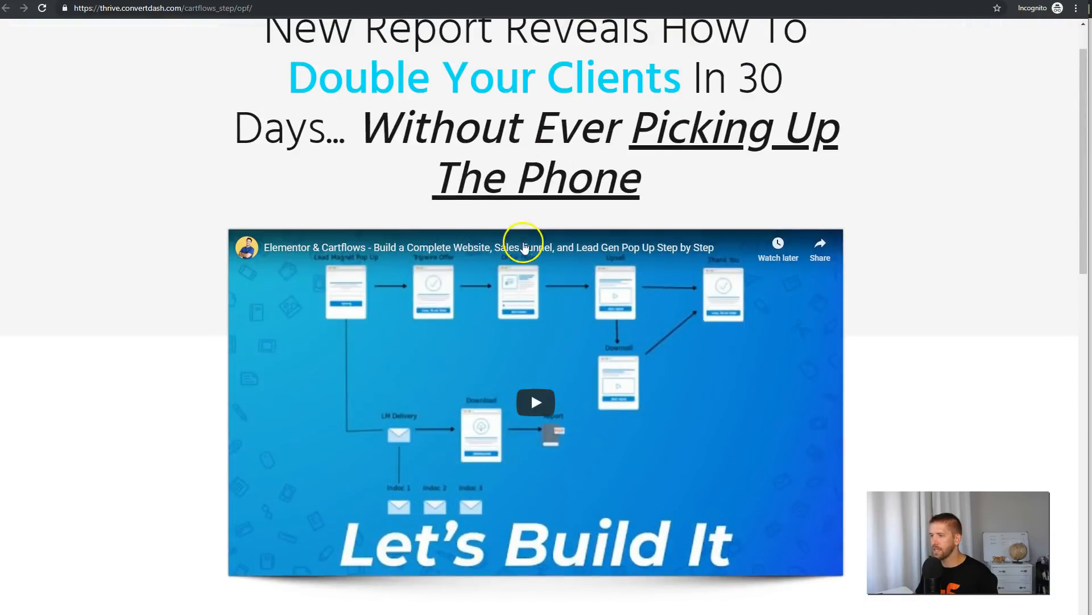
scroll(523, 248, "up", 1)
scroll(531, 285, "down", 8)
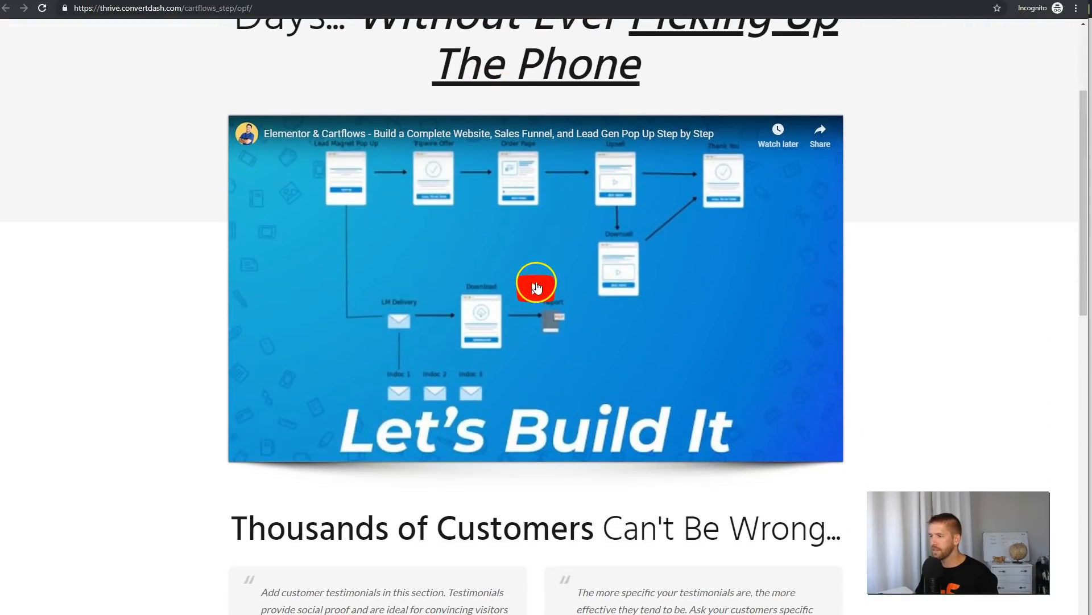
scroll(898, 247, "down", 4)
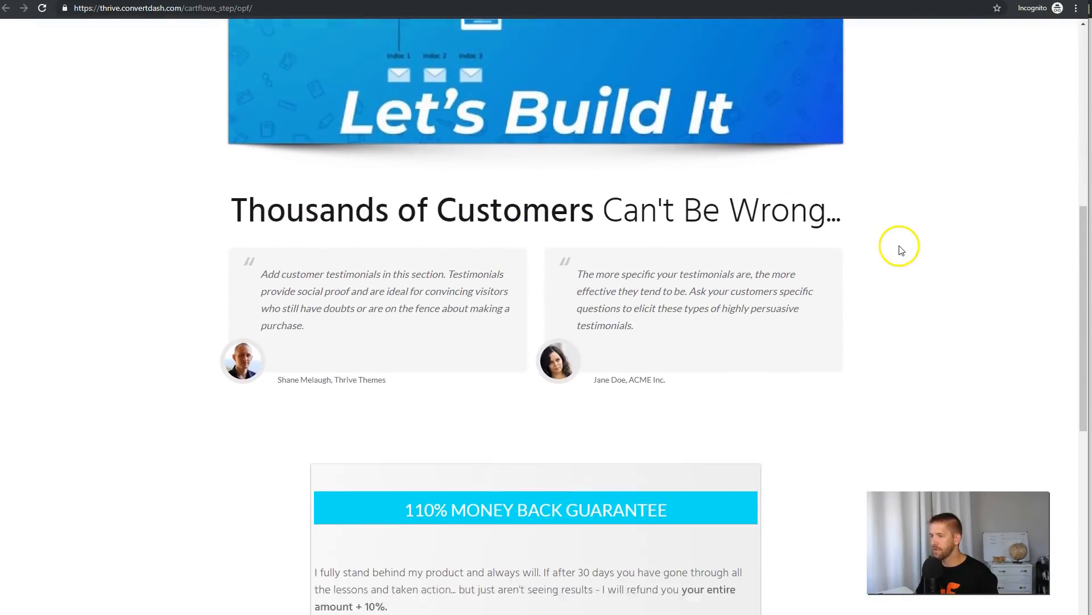
scroll(587, 310, "down", 6)
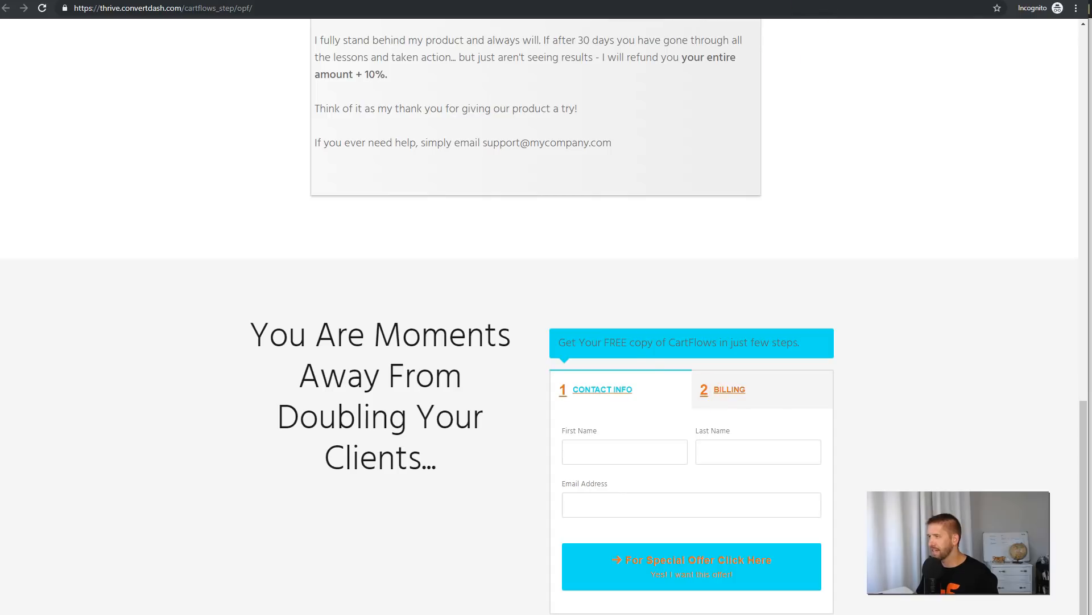
Fill in the customer's first name, last name and email address in the order form and continue to billing.
left_click(587, 455)
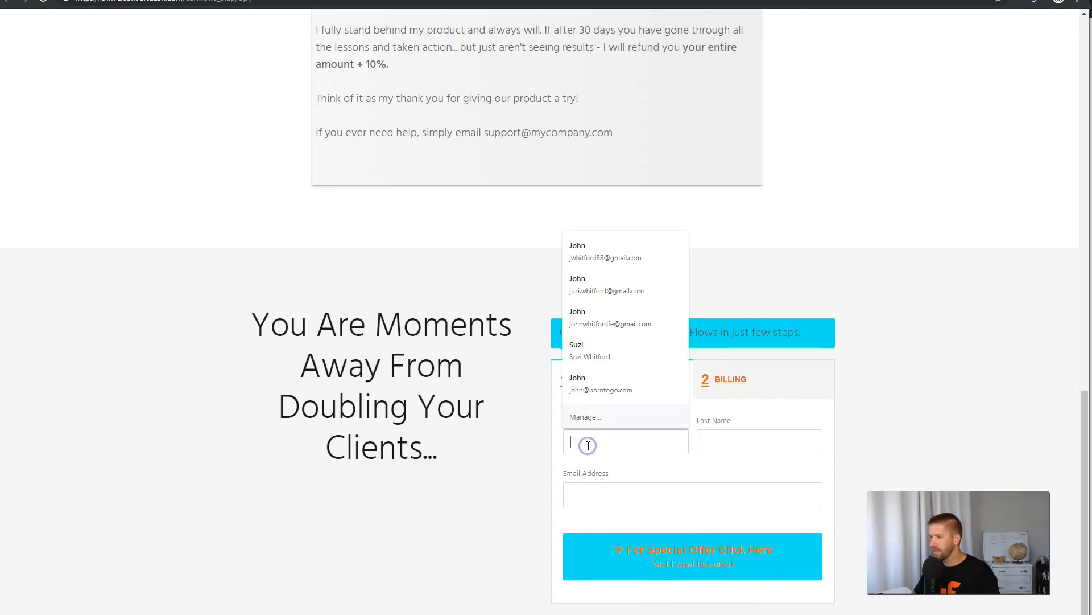
type("John")
key("Tab")
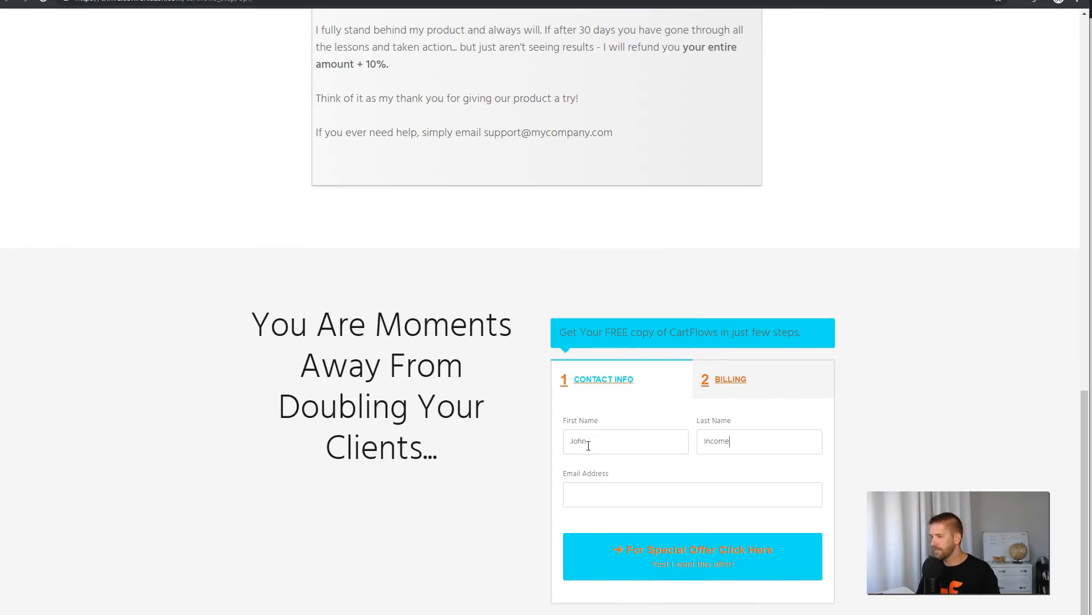
left_click(722, 562)
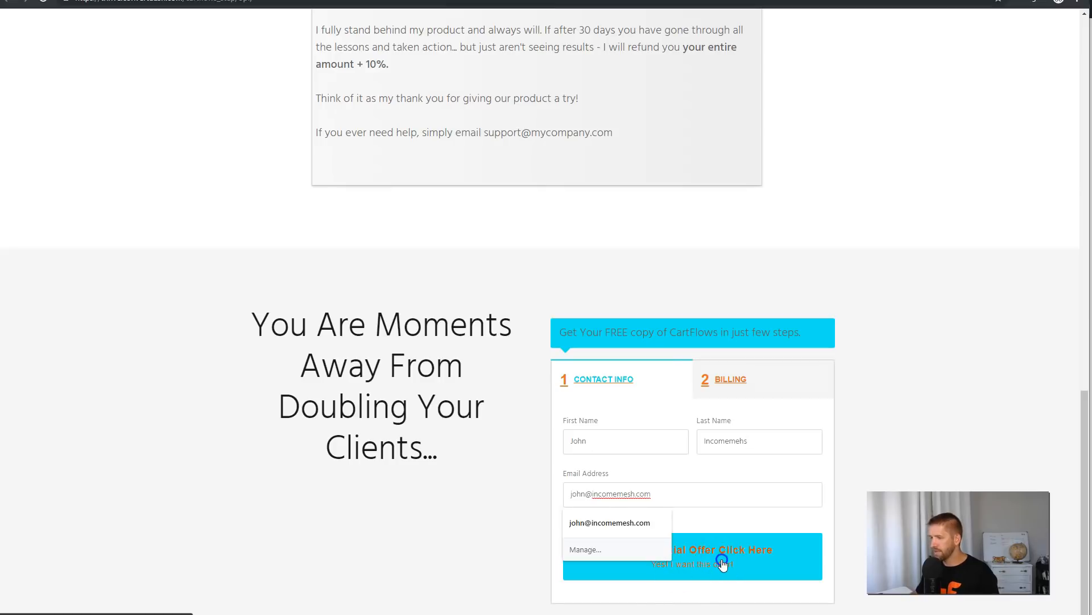
left_click(723, 563)
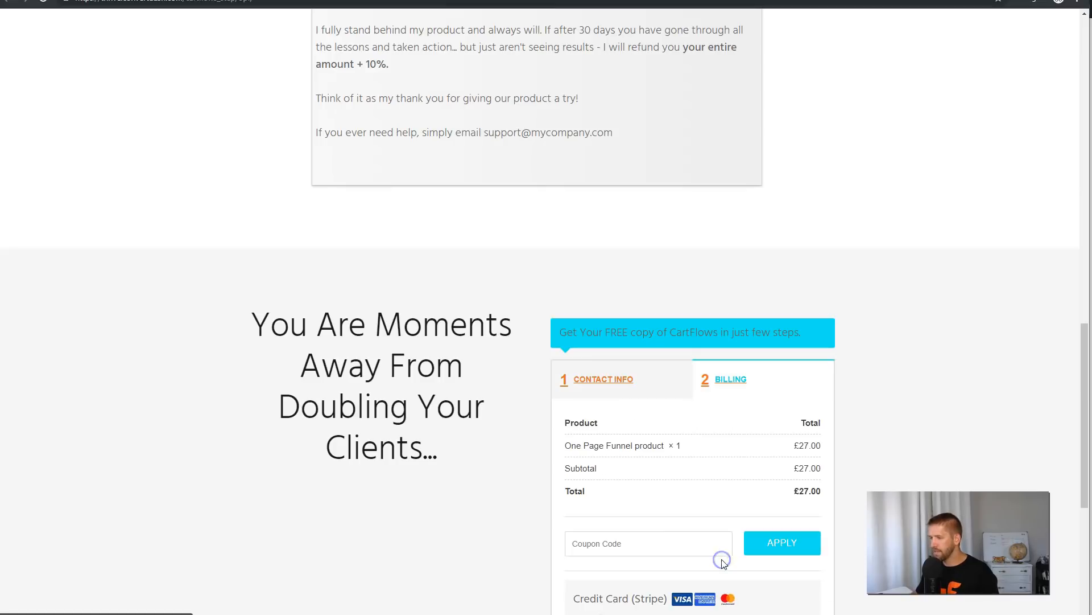
Enter the Stripe test card number, expiry date and card code in the billing form and place the order.
scroll(734, 478, "down", 2)
scroll(682, 390, "down", 2)
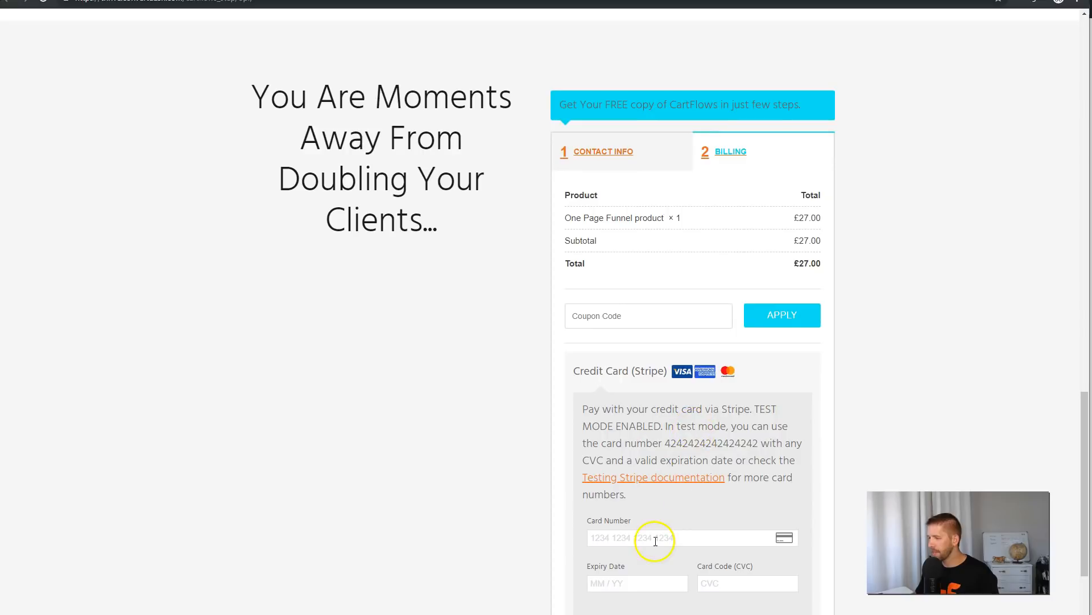
left_click(656, 541)
type("42424242 4242 4242")
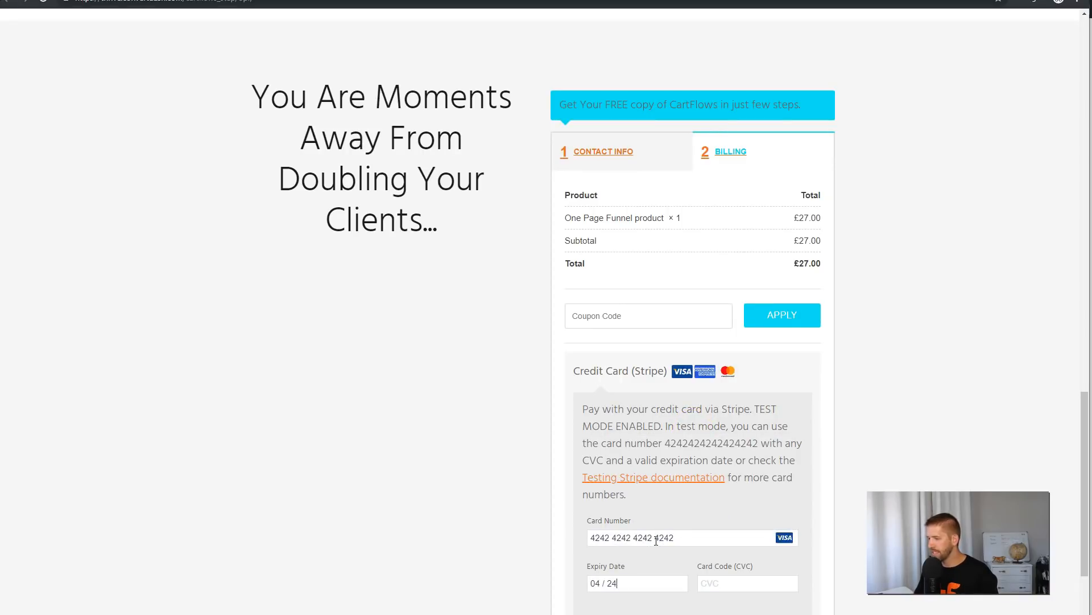
scroll(656, 542, "down", 2)
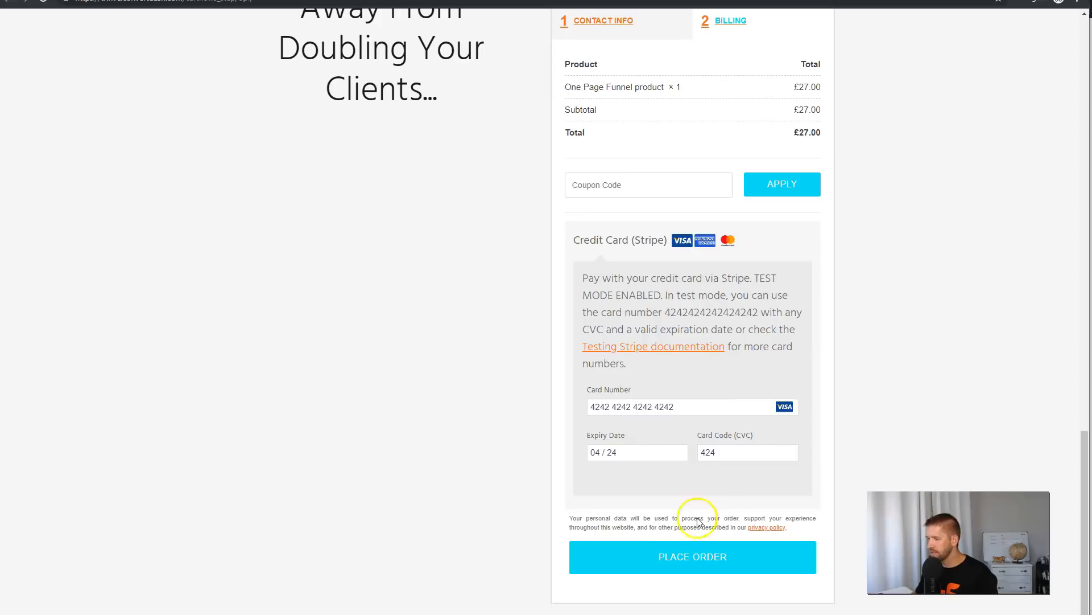
left_click(688, 555)
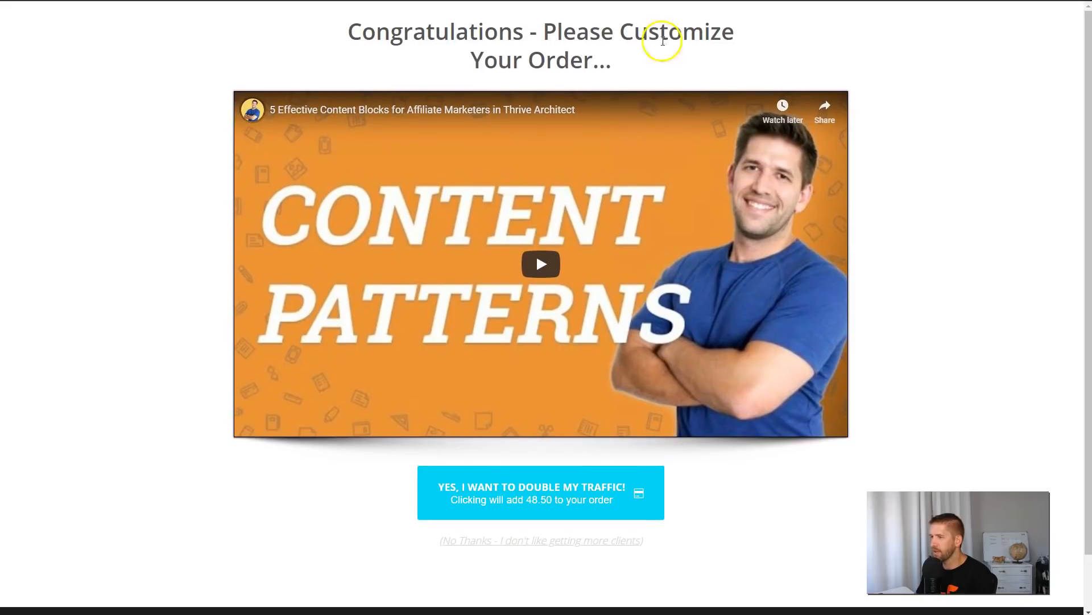
Check the upsell page's heading and accept the offer to double the traffic for an added 48.50.
left_click_drag(620, 33, 723, 34)
left_click(753, 49)
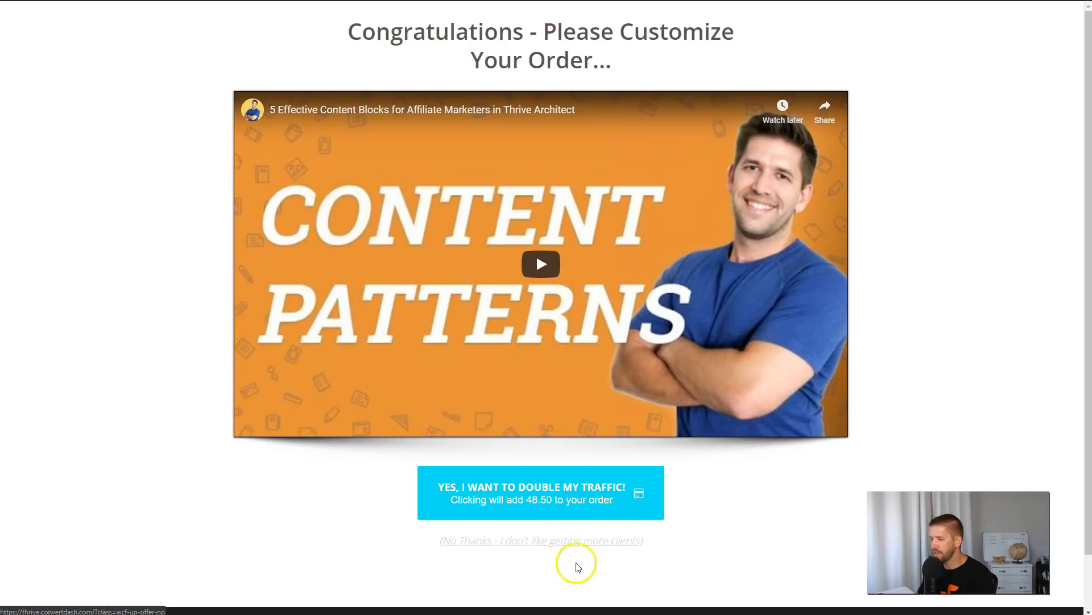
left_click(565, 498)
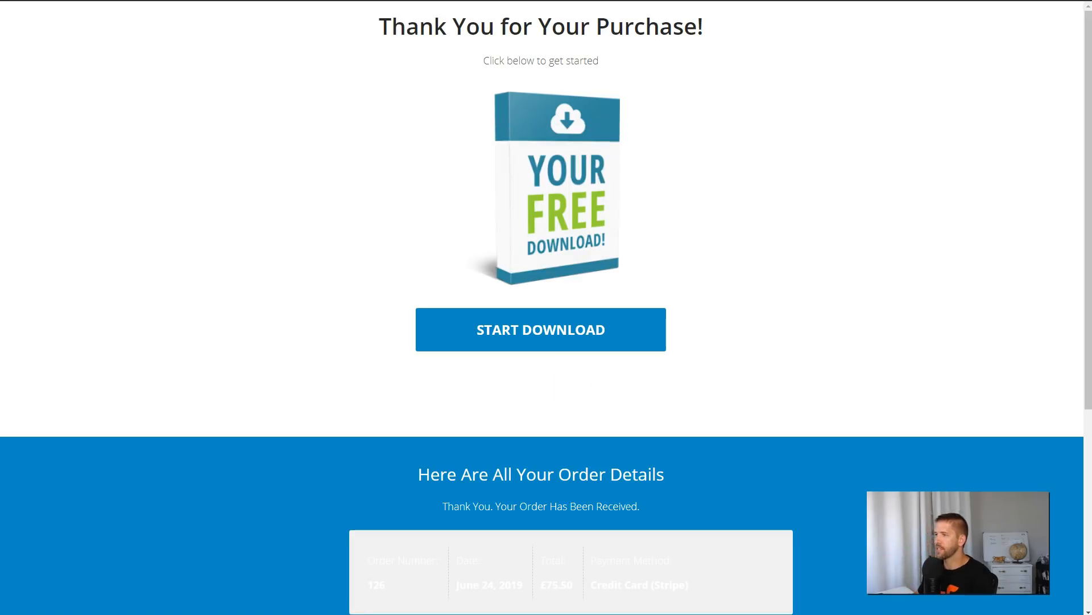
Look over the live Thank You page's heading, download section and order details.
left_click_drag(373, 33, 719, 18)
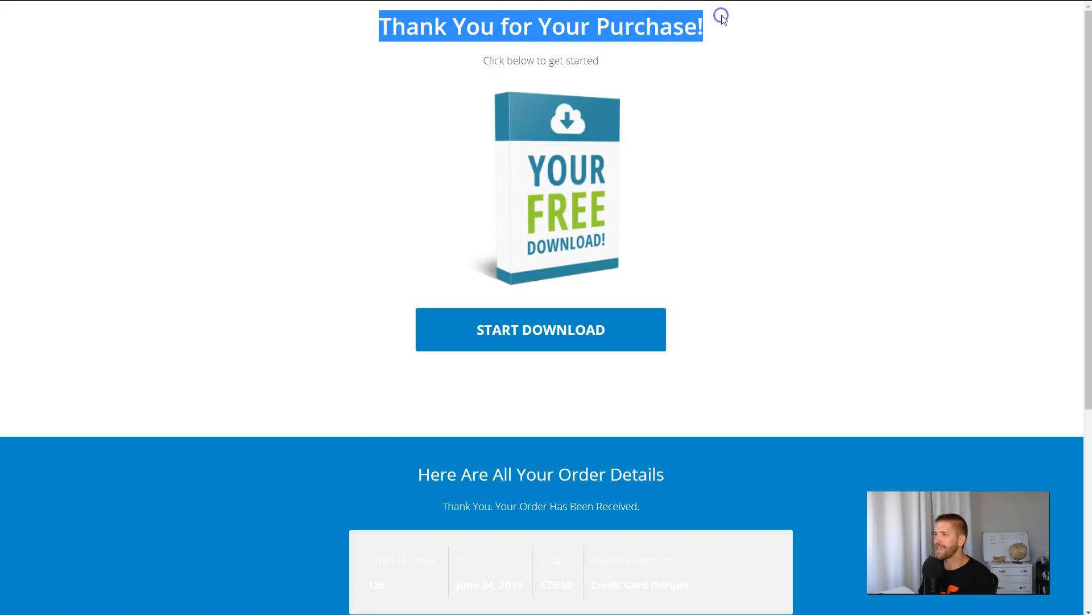
left_click(740, 25)
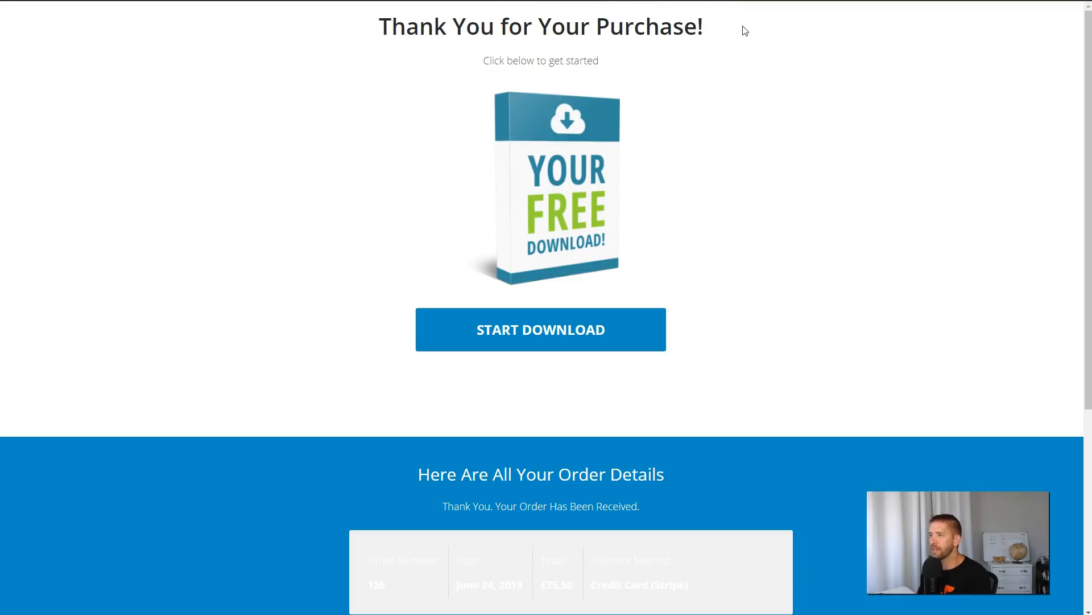
scroll(761, 99, "down", 4)
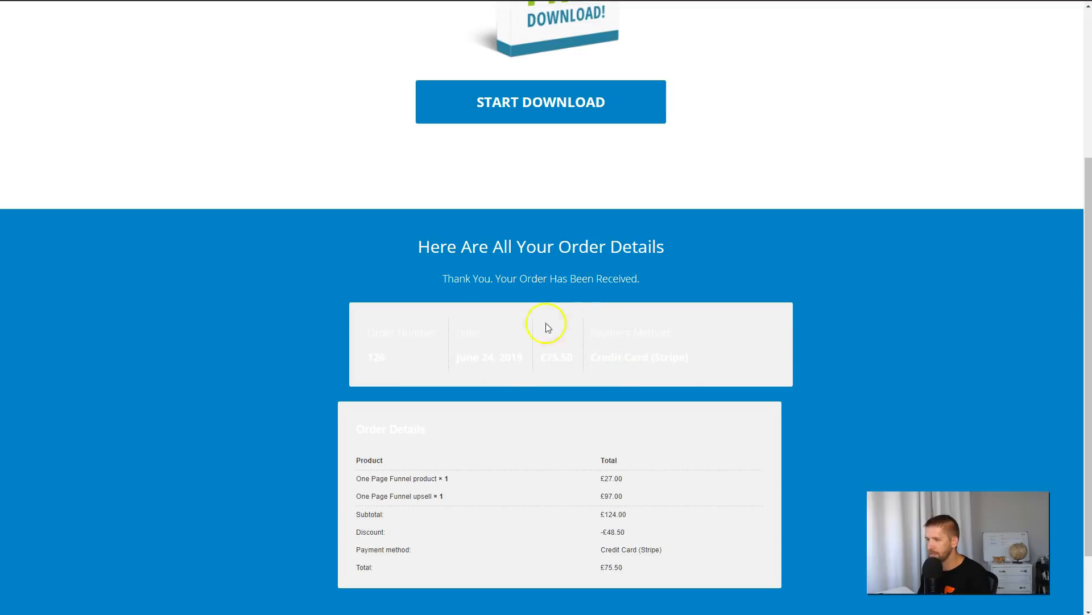
scroll(495, 279, "up", 3)
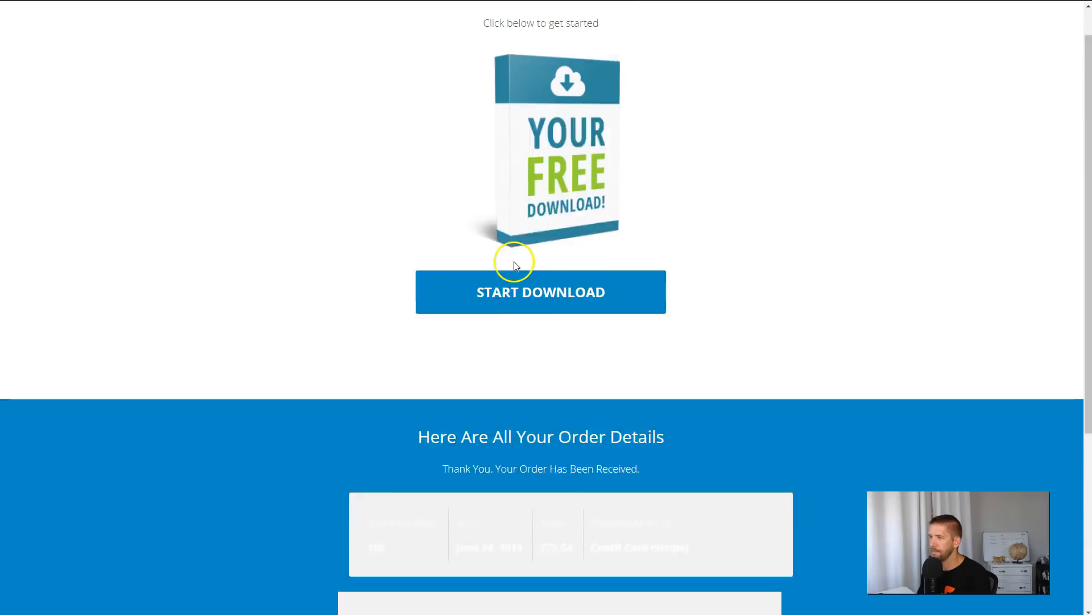
scroll(588, 298, "down", 5)
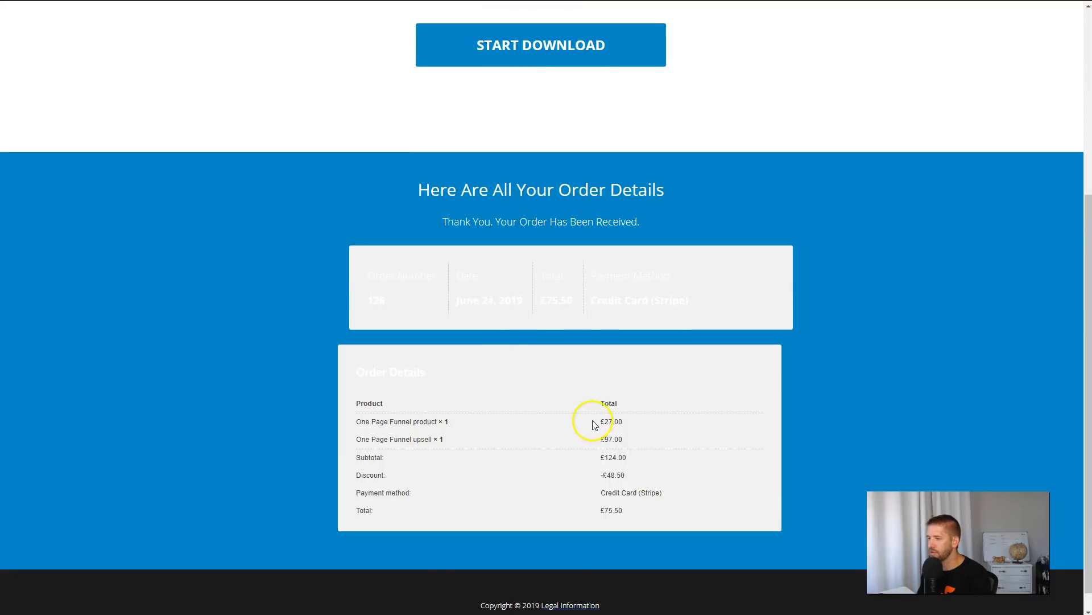
Check the product and upsell lines in the order details, and review the styling of the blue section's order boxes.
left_click_drag(358, 424, 439, 420)
left_click_drag(359, 440, 454, 442)
left_click(454, 441)
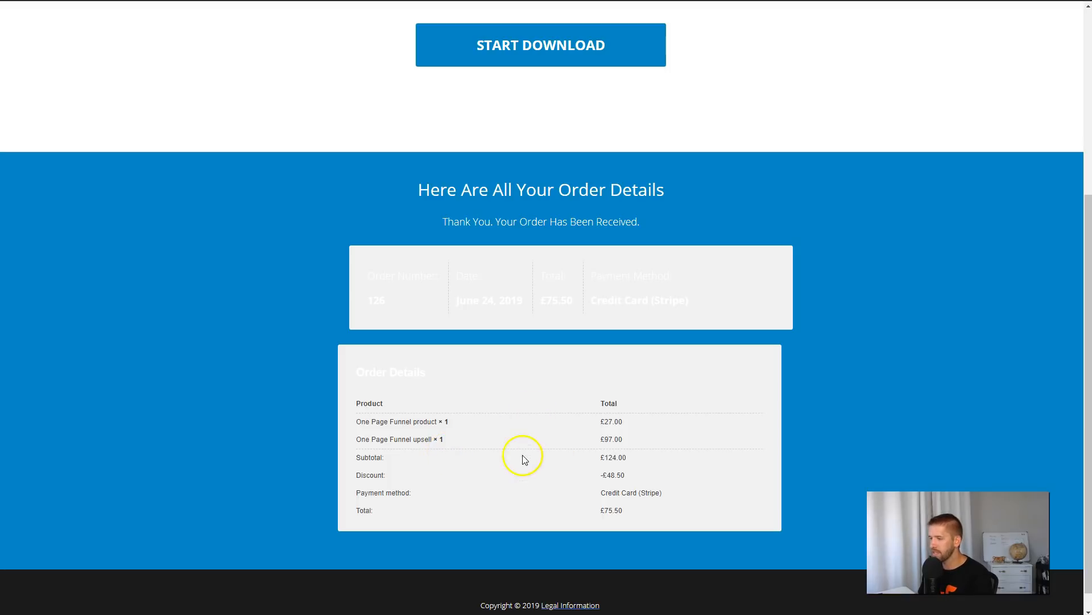
scroll(534, 149, "up", 2)
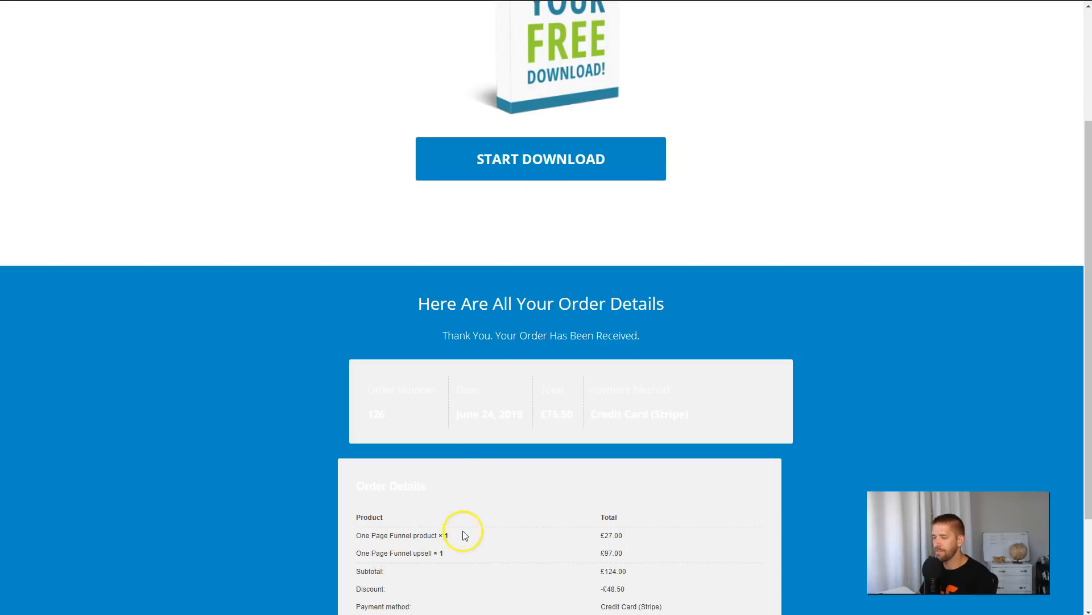
scroll(556, 531, "up", 1)
scroll(557, 529, "down", 1)
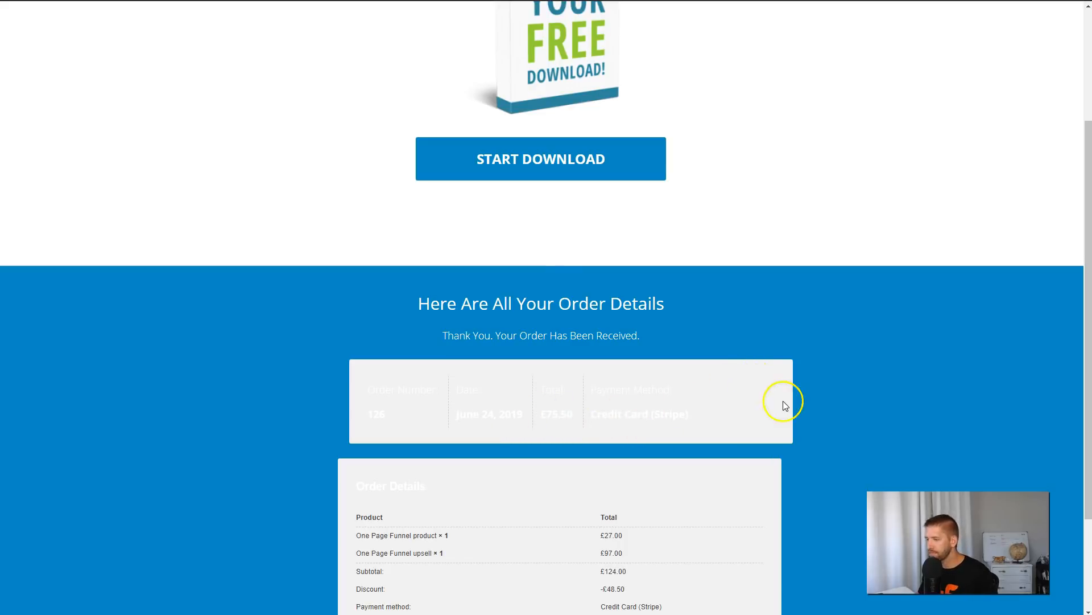
scroll(624, 483, "down", 3)
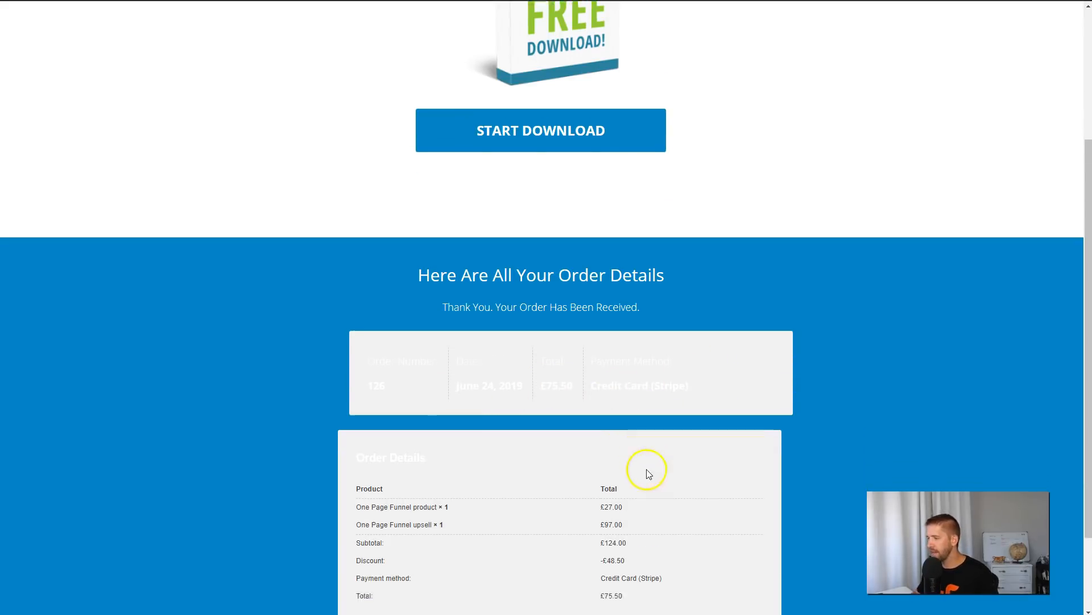